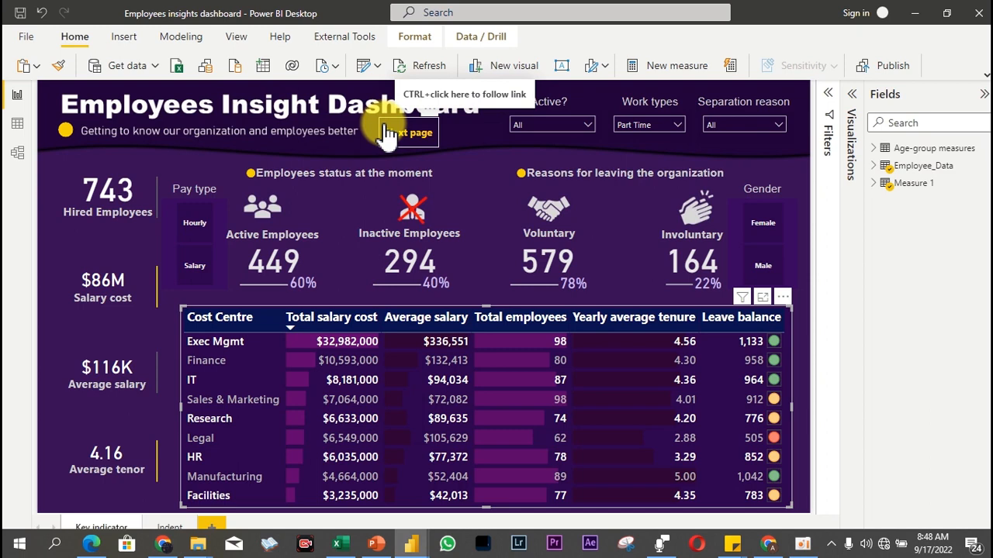
Step: Review the PDF of 15 dashboard design rules in Edge and return to the Employees insights dashboard in Power BI Desktop
click(237, 364)
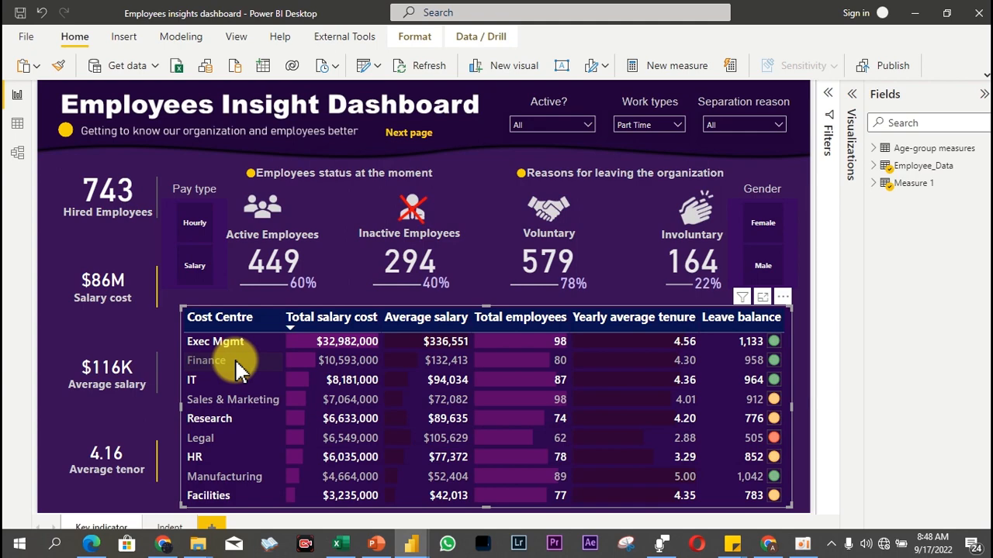
click(94, 546)
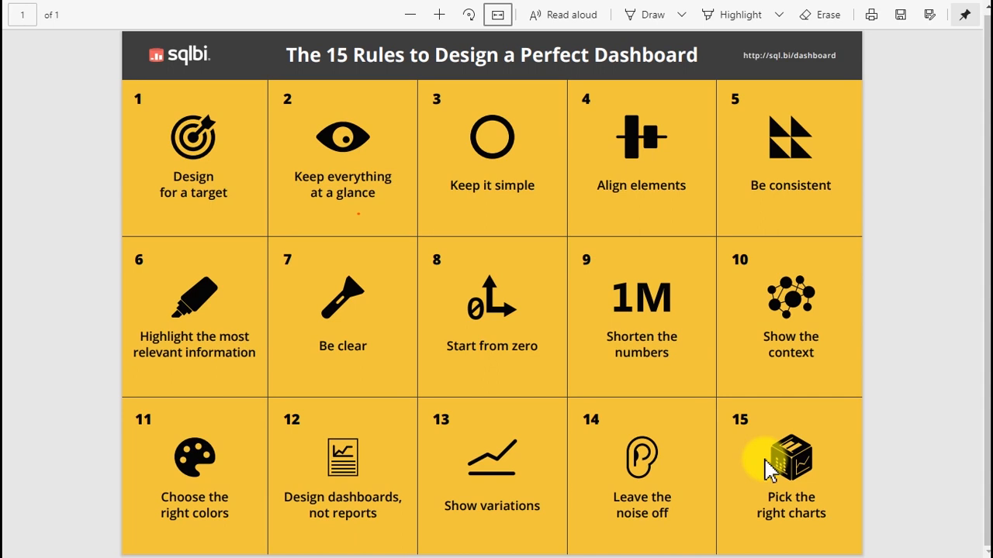
key(super)
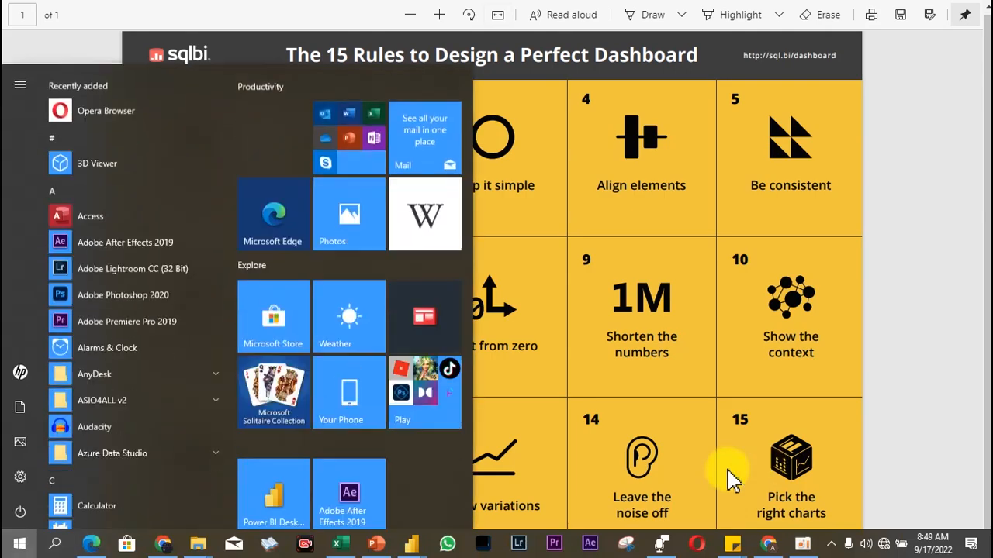
mouse_move(410, 543)
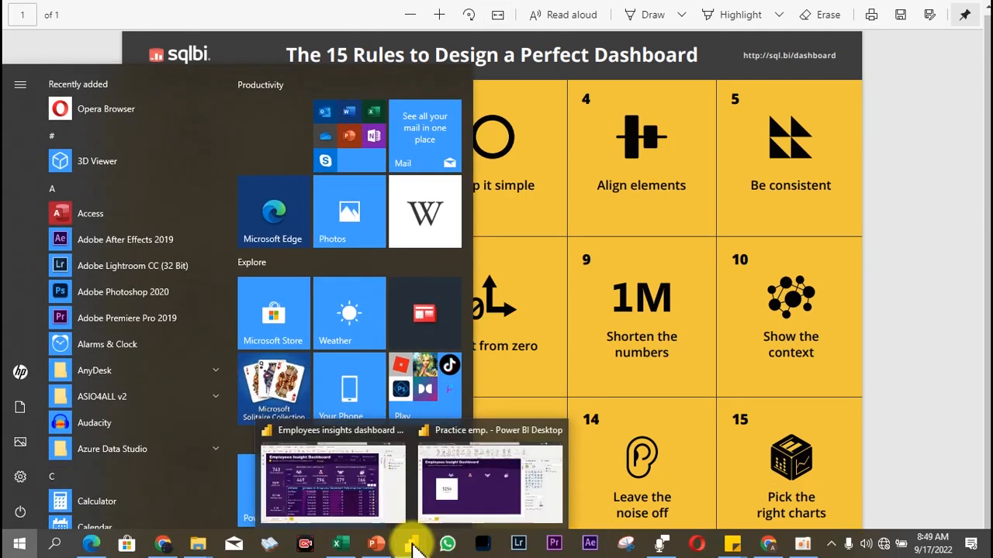
click(343, 499)
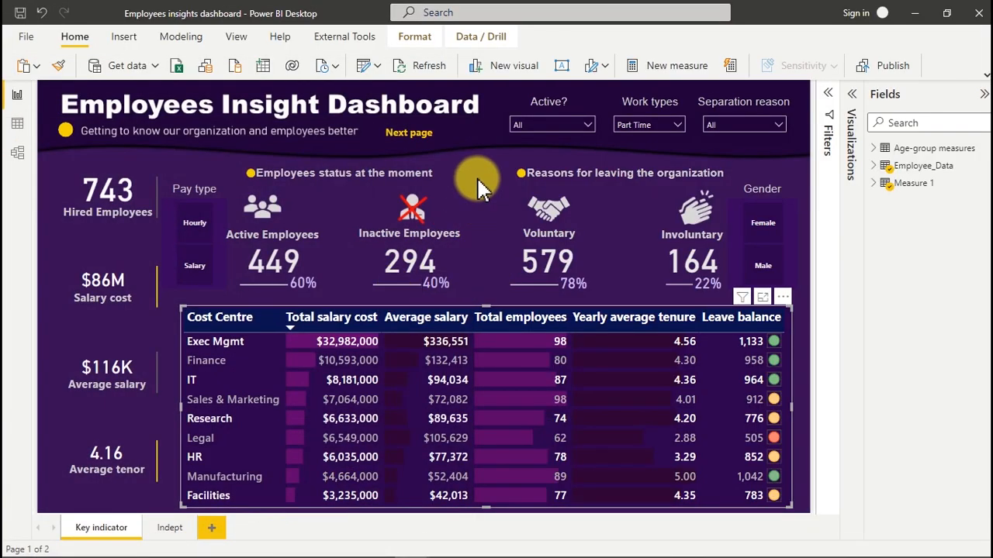
click(478, 183)
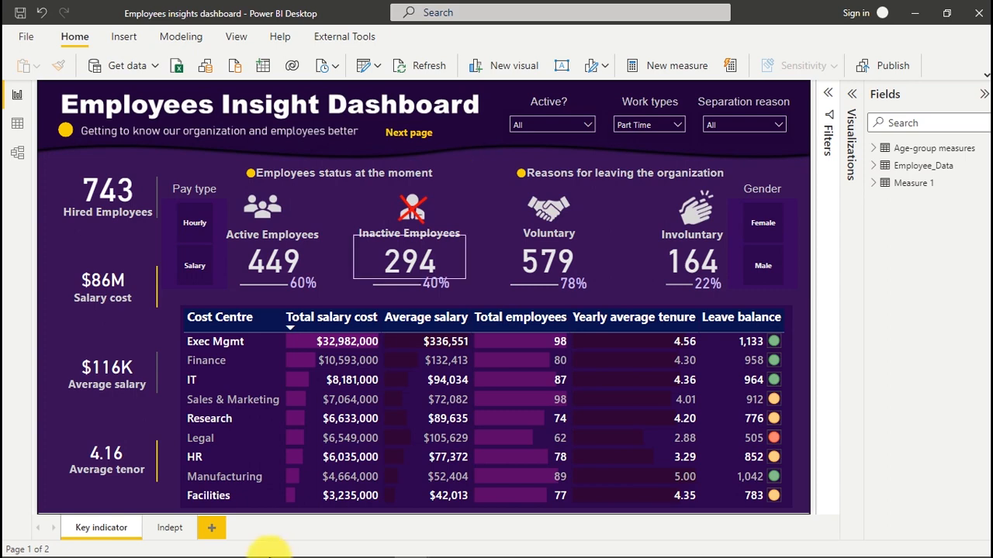
Step: Look at the two dashboard background slides in PowerPoint and return to the Employees insights dashboard in Power BI Desktop
click(373, 545)
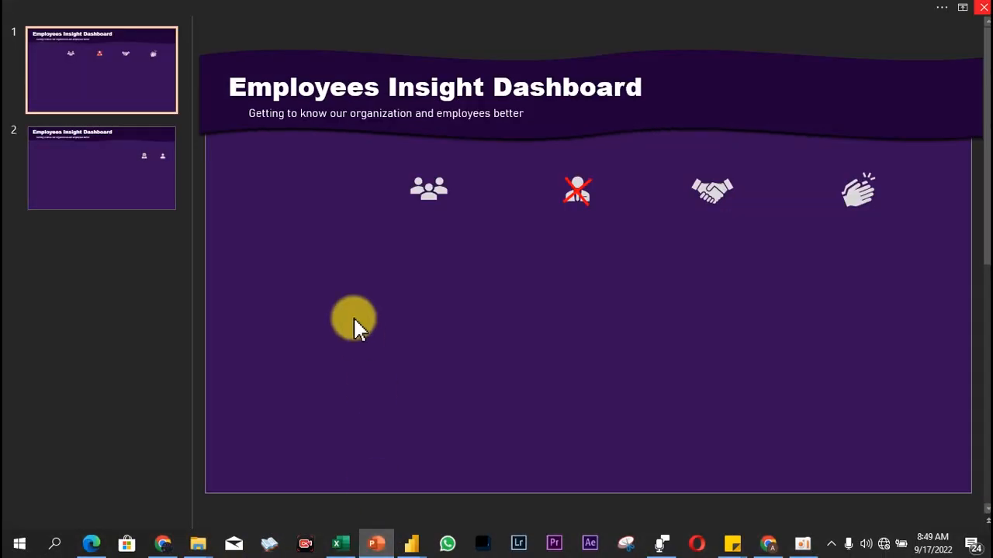
click(137, 190)
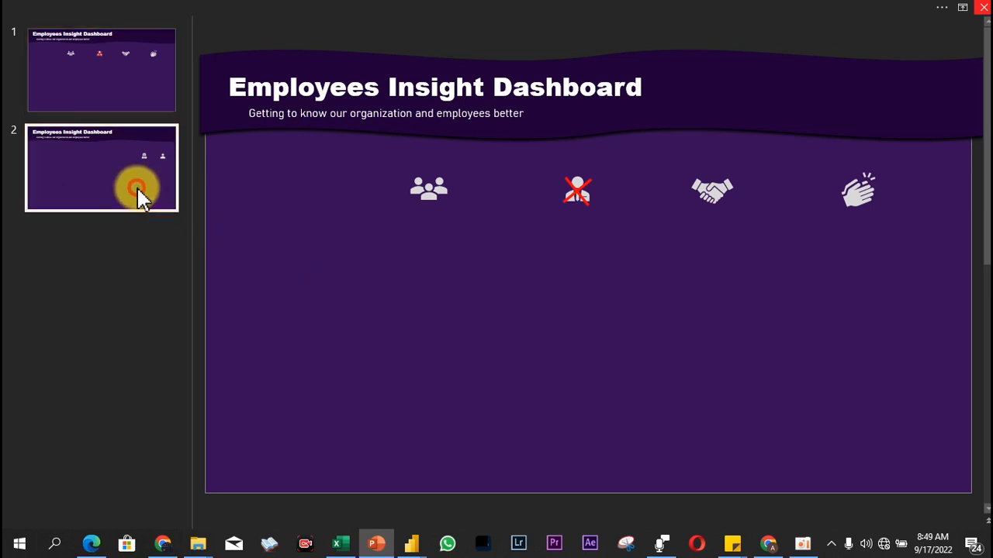
click(112, 64)
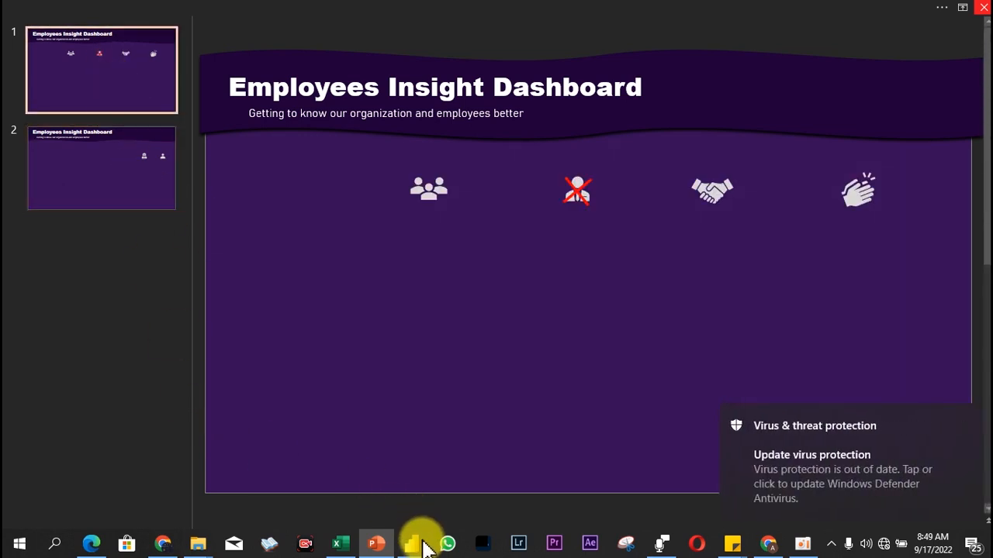
mouse_move(423, 546)
click(332, 473)
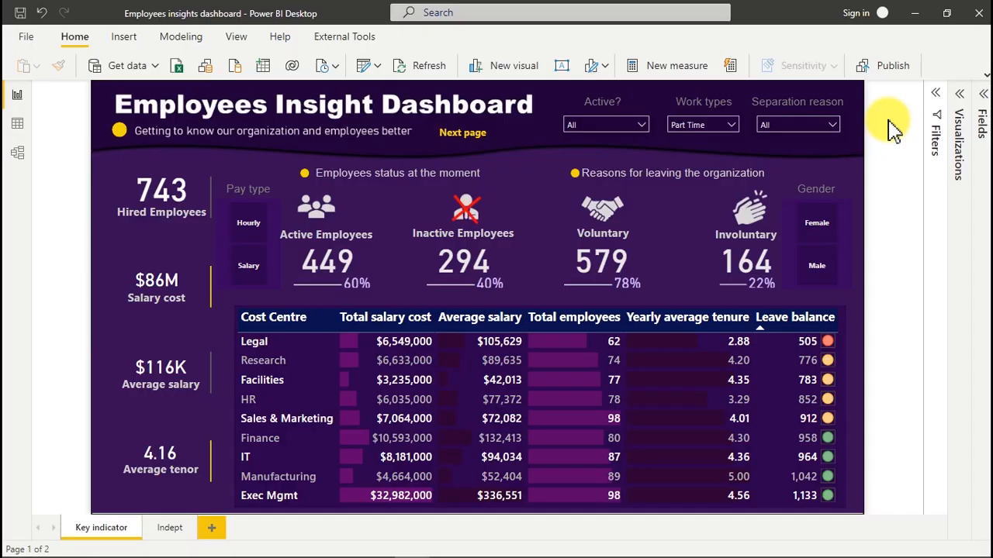
Step: Create a new blank report and start importing data from an Excel workbook
click(21, 44)
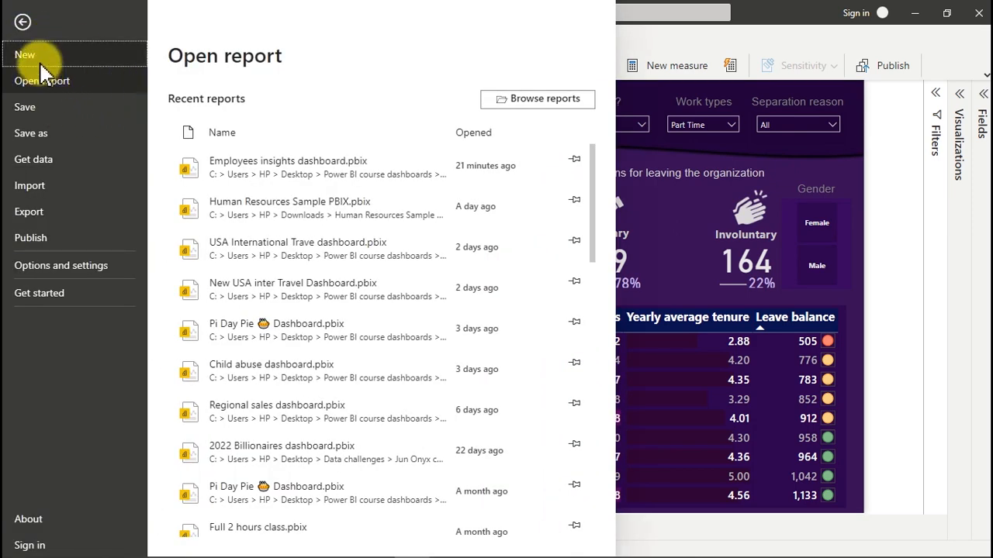
click(39, 55)
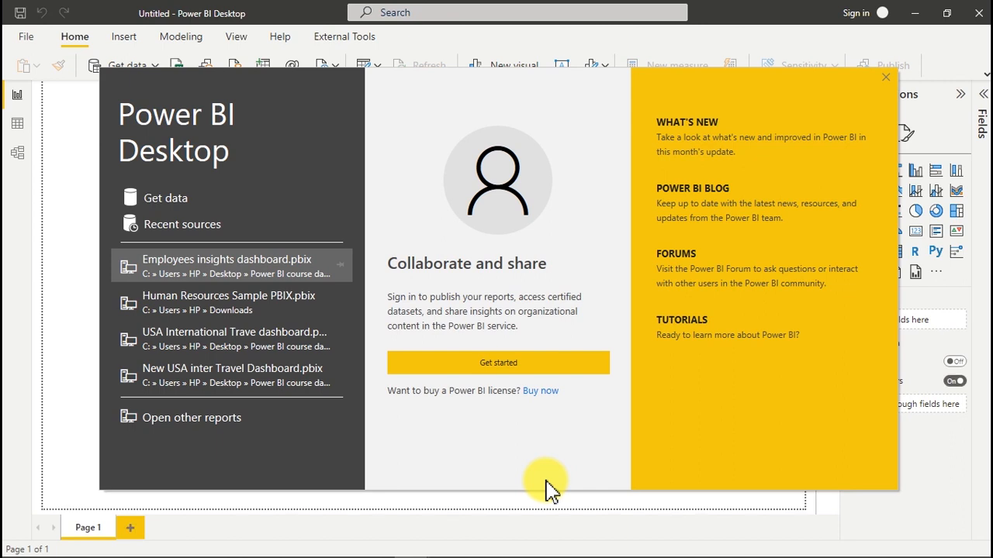
click(164, 200)
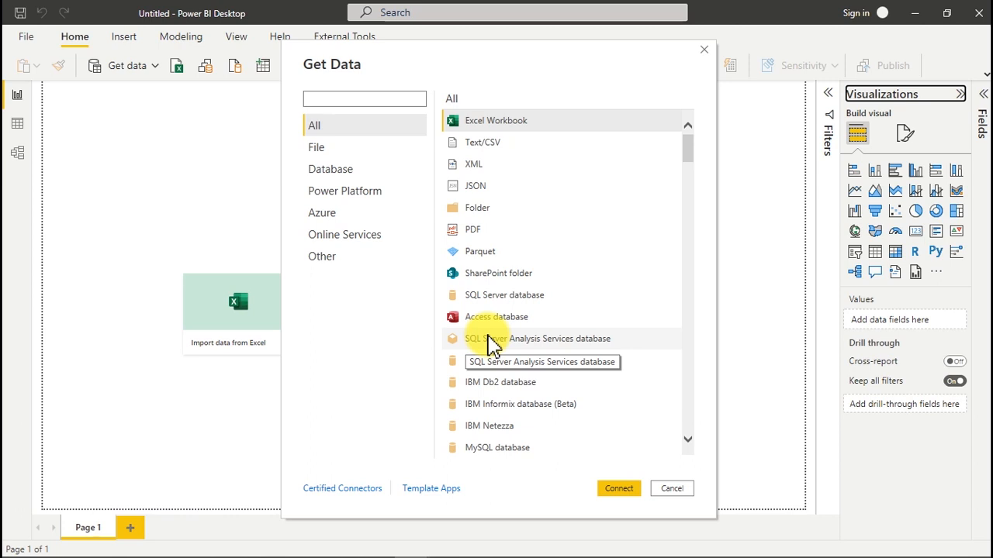
double_click(518, 124)
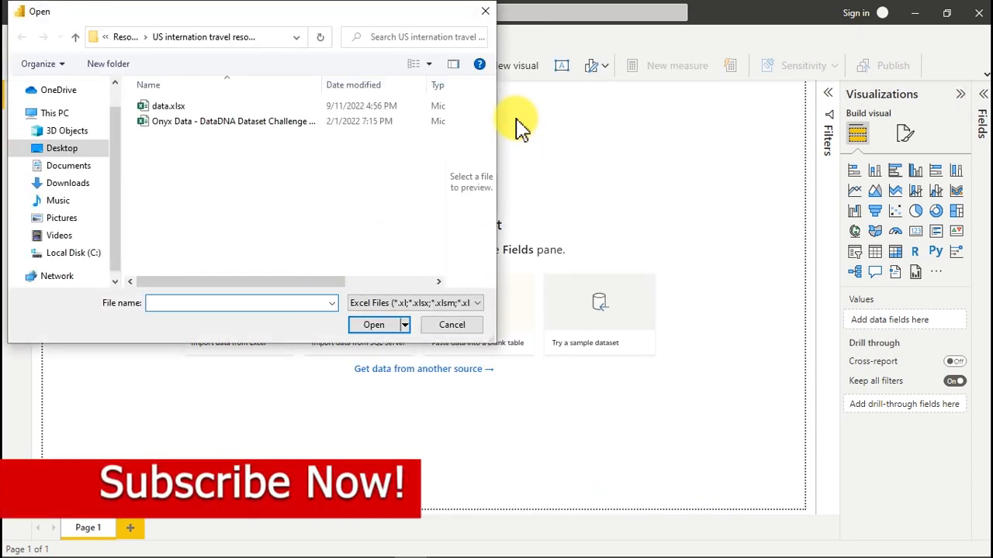
Step: Open the workbook Hr data.xlsm from the Employees Insight Dashboard Resources folder inside Resources Pack
click(136, 38)
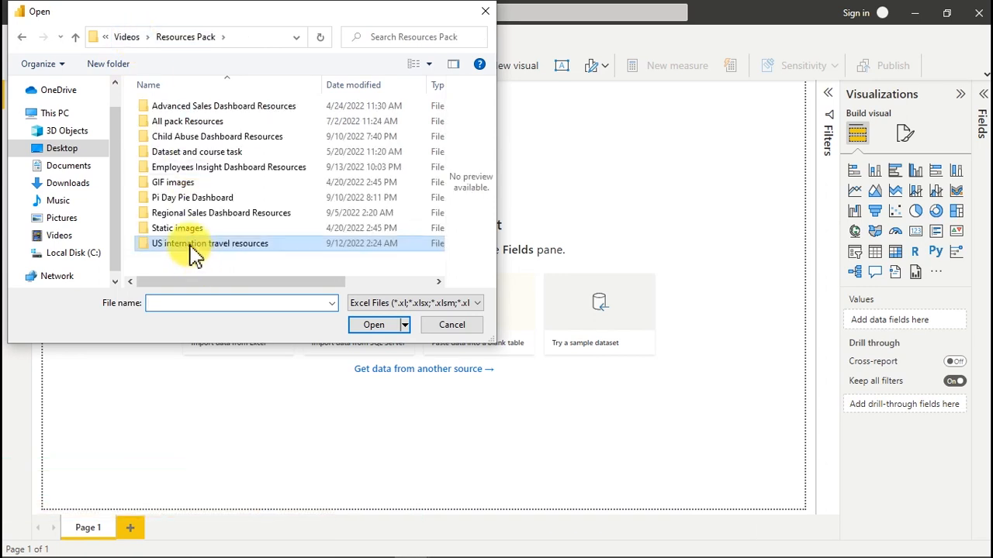
click(198, 166)
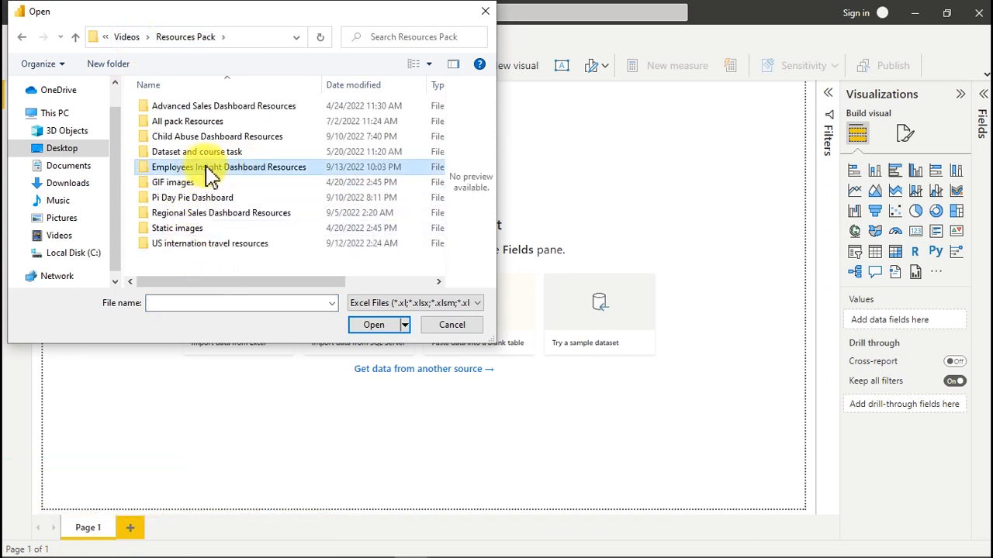
double_click(219, 172)
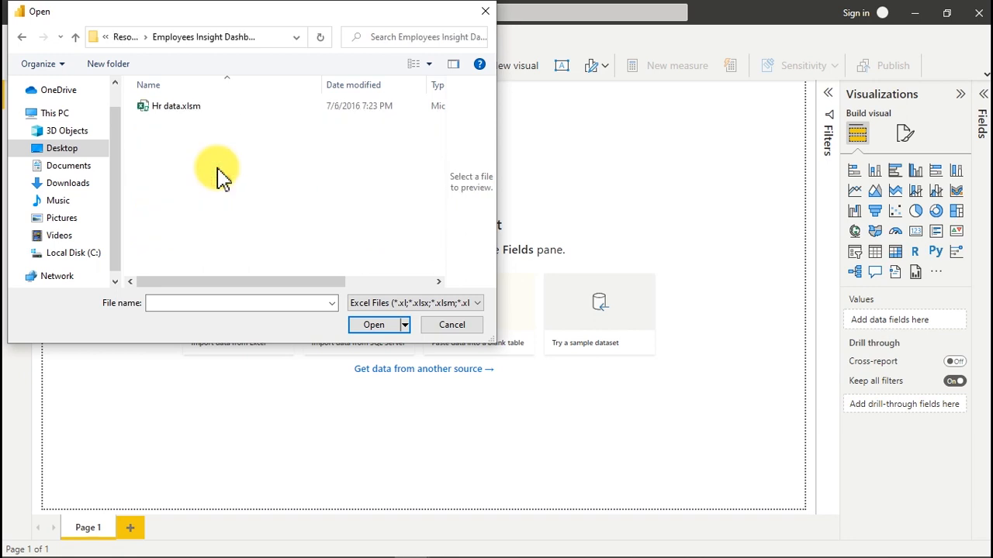
click(173, 115)
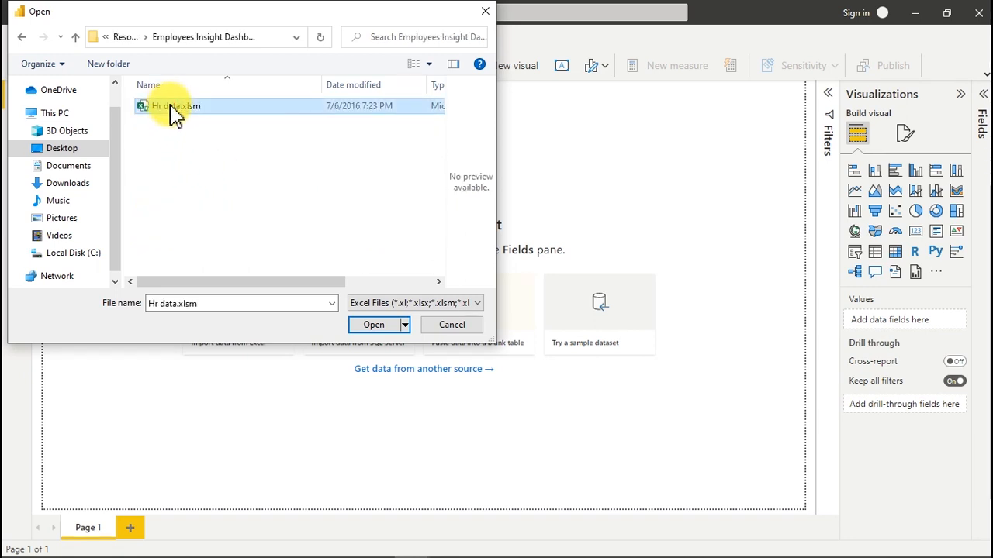
double_click(174, 114)
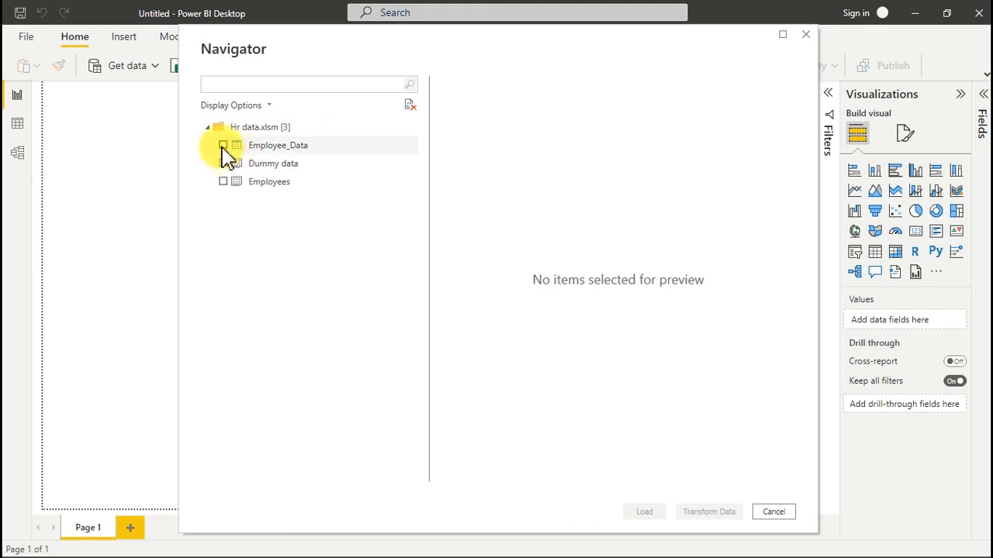
Step: Select the Employee_Data table for import, compare its preview with the Employees sheet, and open it in Power Query Editor
click(223, 145)
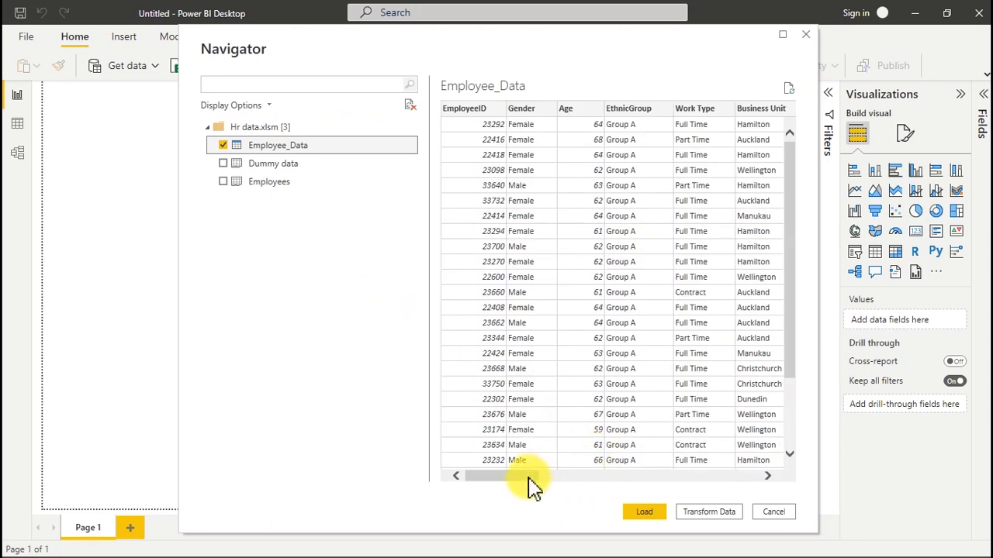
drag(527, 477, 507, 488)
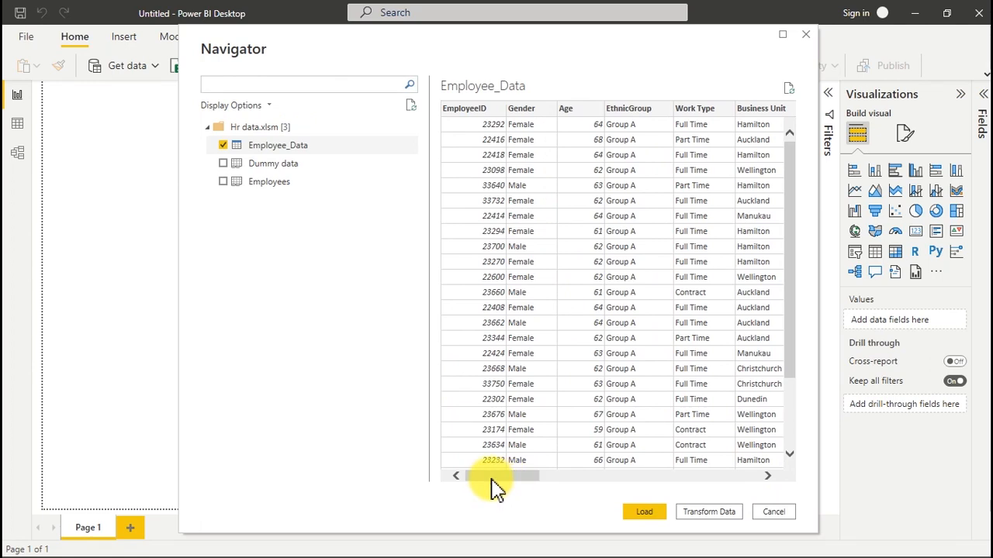
click(256, 185)
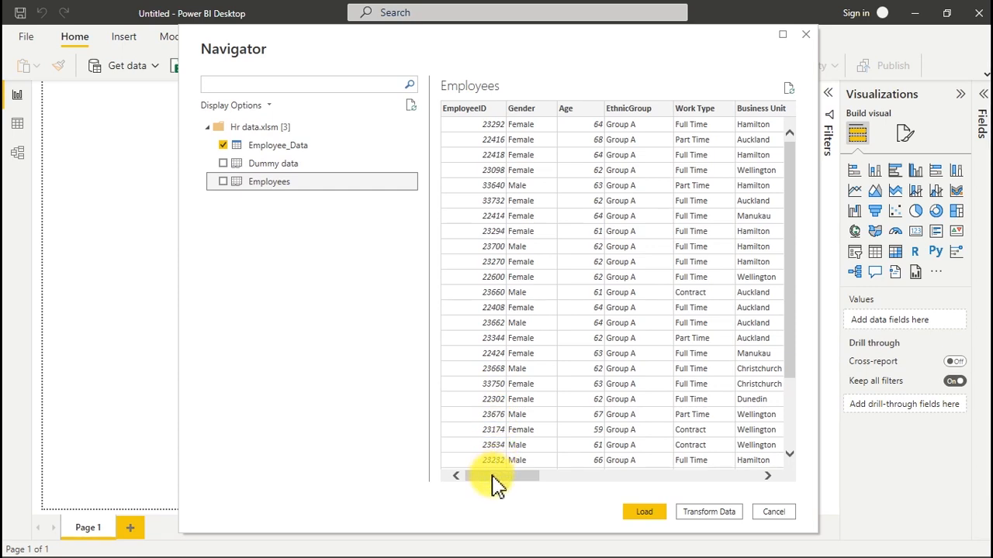
drag(496, 485, 450, 465)
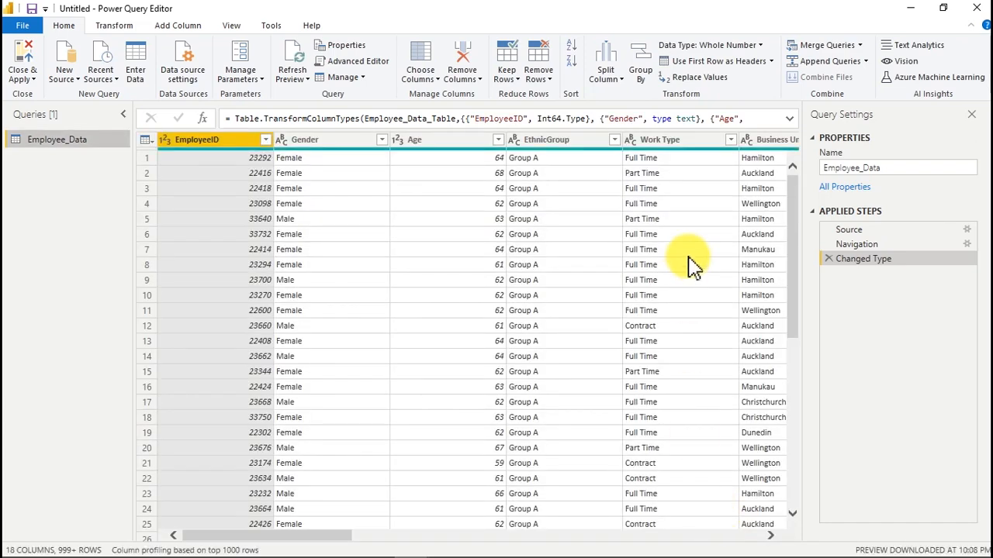
Step: Rename the Employee_Data query as Data
double_click(902, 169)
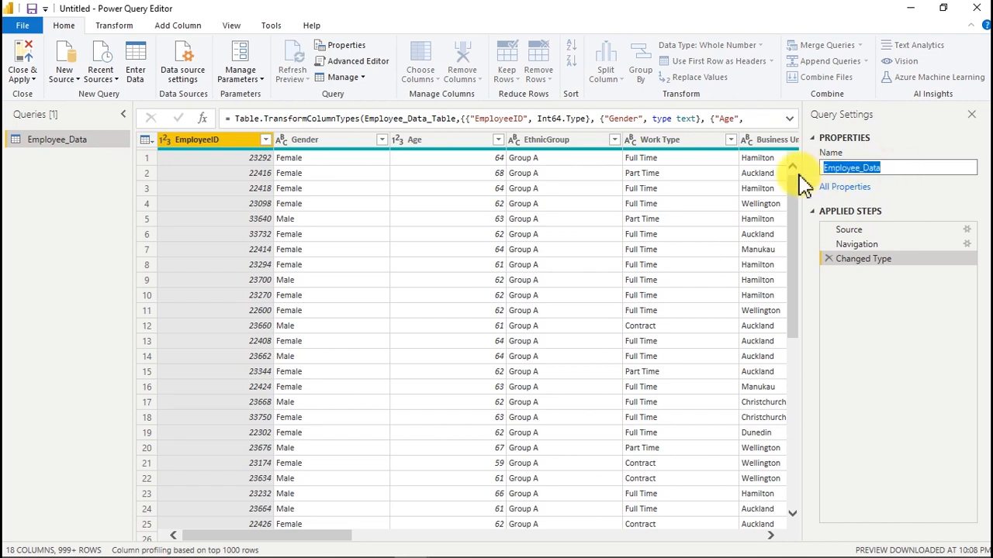
text(Data)
click(798, 175)
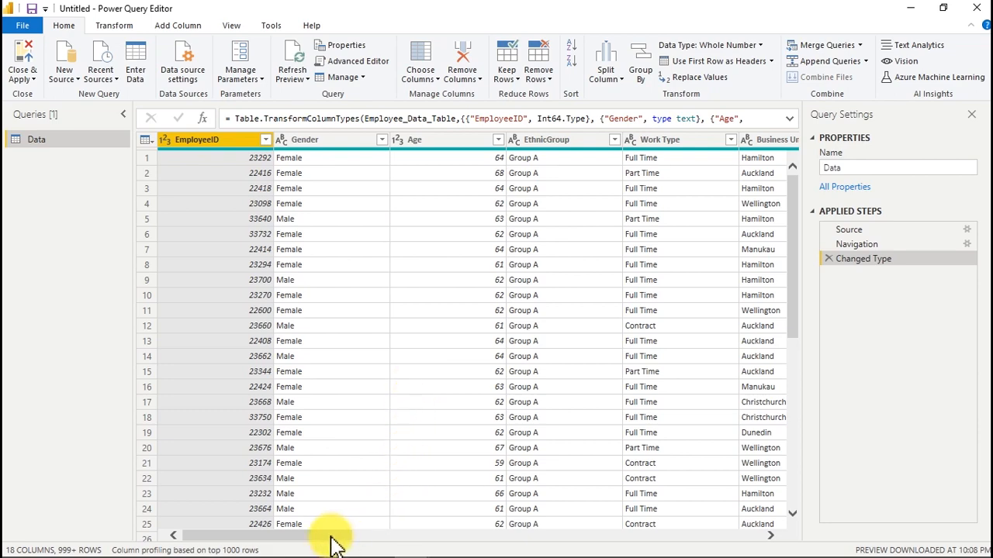
Step: Show the column quality, check the columns of the Data query for errors and empty values, and hide the column quality again
drag(332, 543, 698, 539)
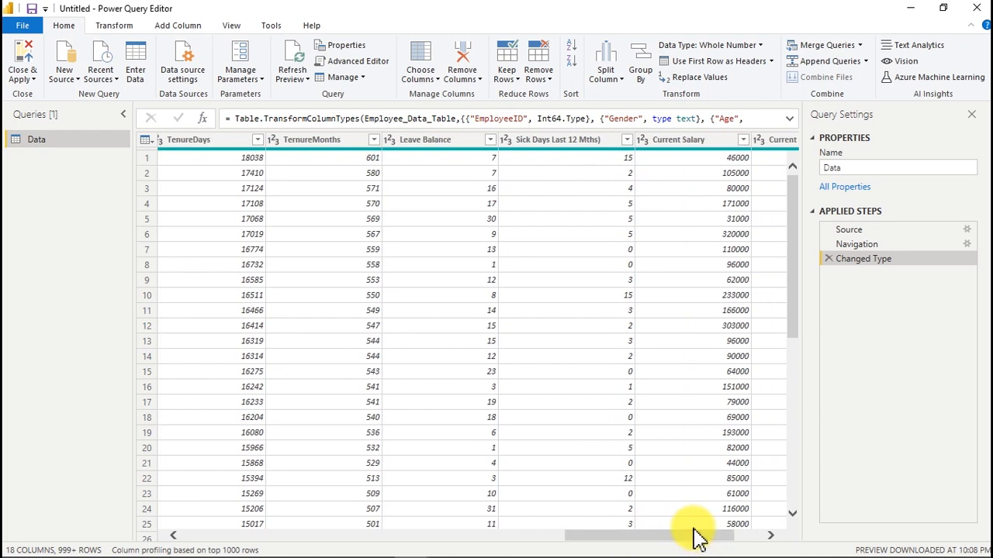
click(239, 28)
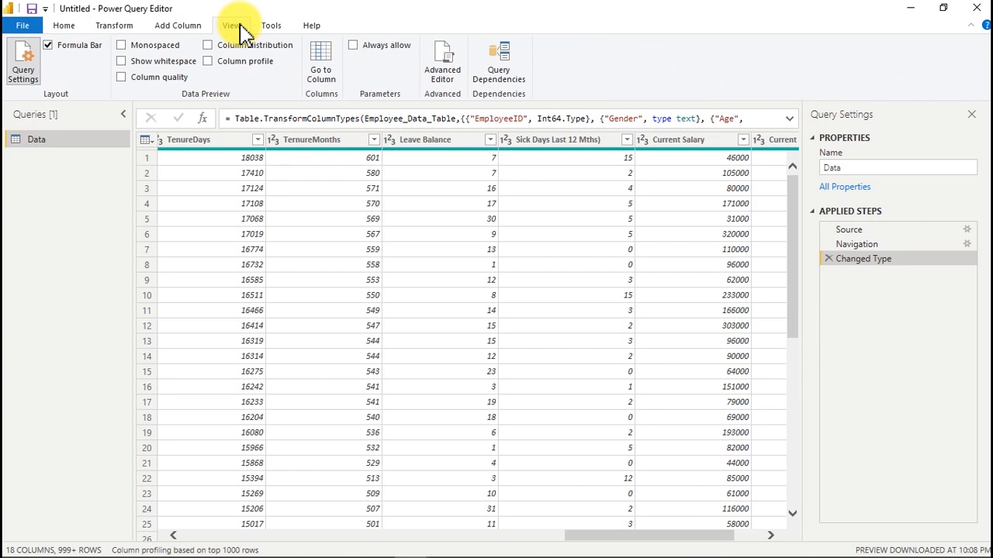
click(133, 82)
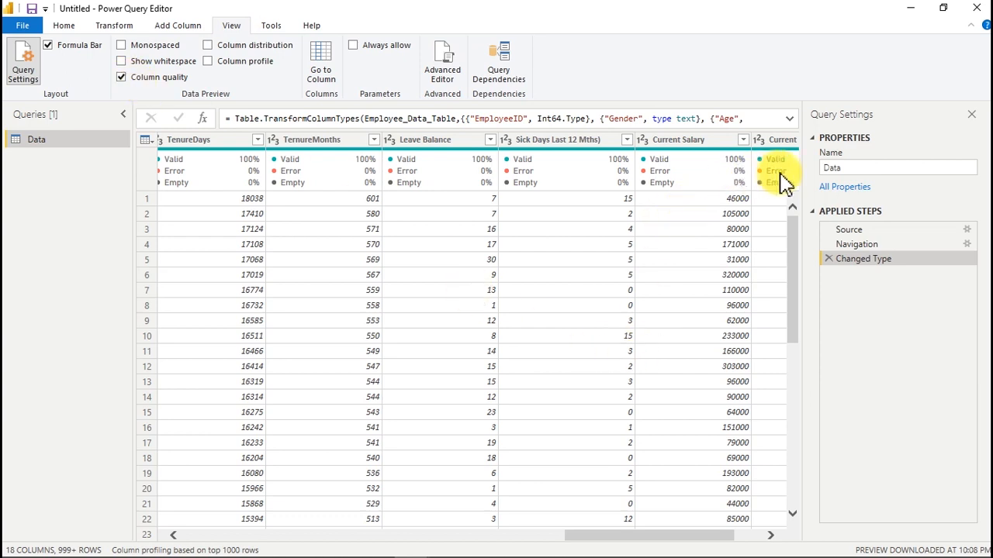
mouse_move(739, 167)
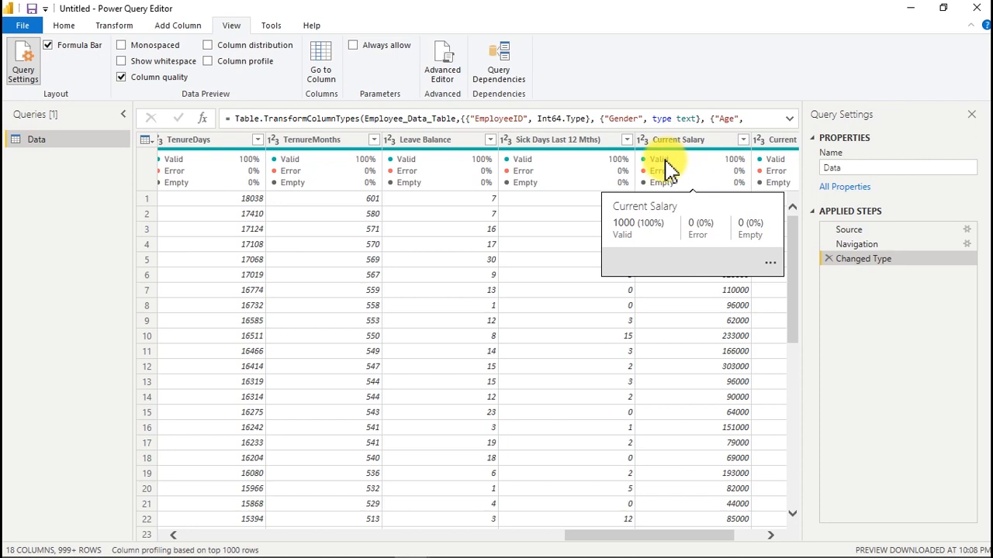
click(663, 535)
drag(663, 535, 252, 545)
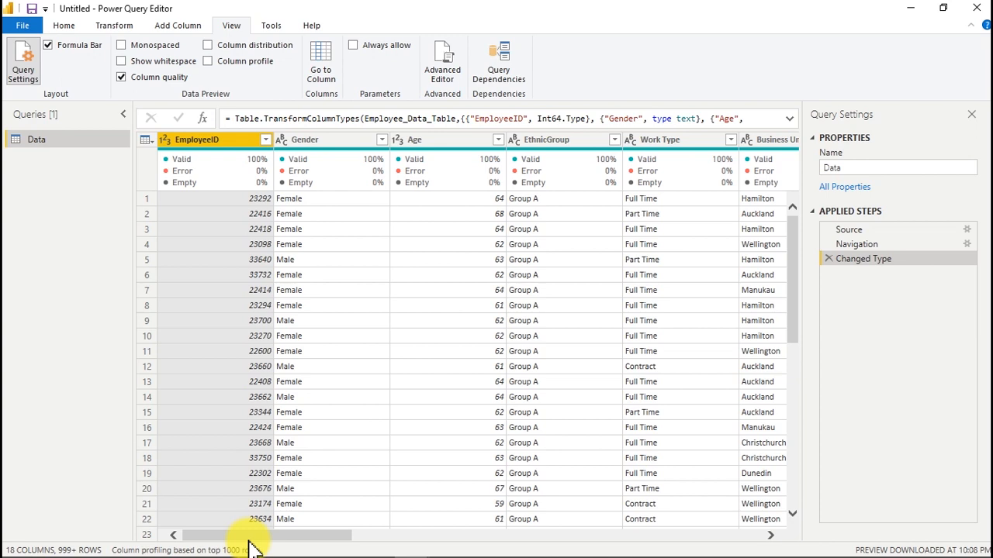
click(121, 77)
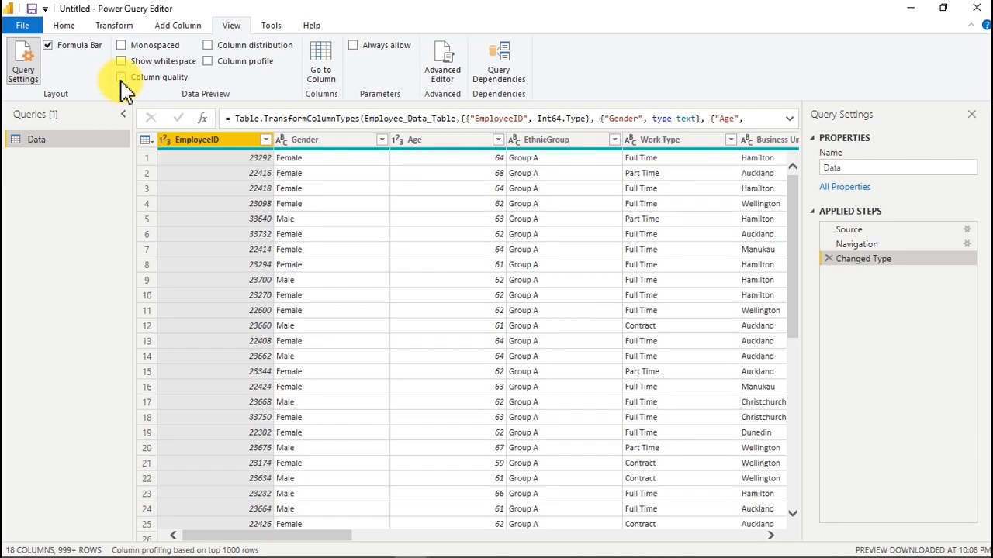
Step: Close Power Query Editor applying the changes, and expand the Data table to list its fields in the report
click(74, 33)
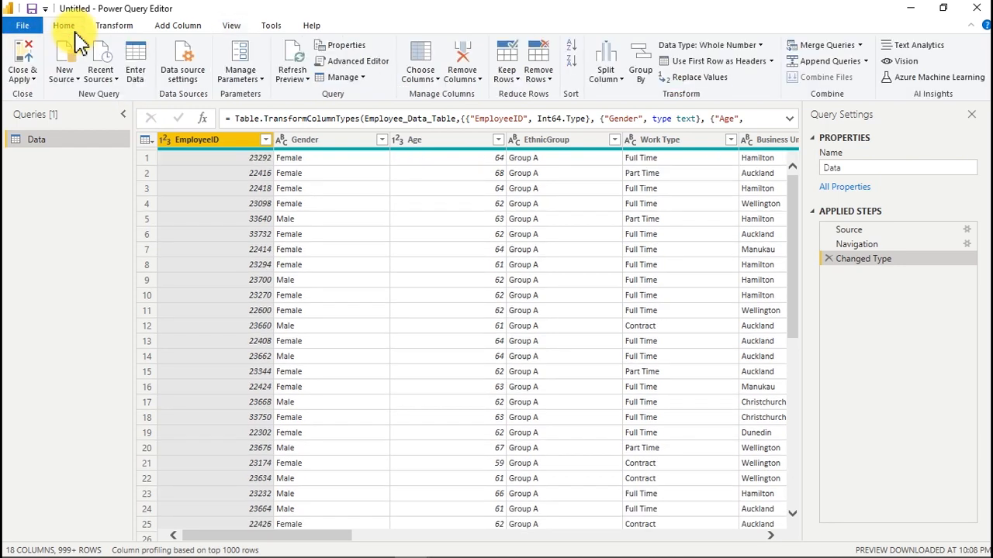
click(27, 61)
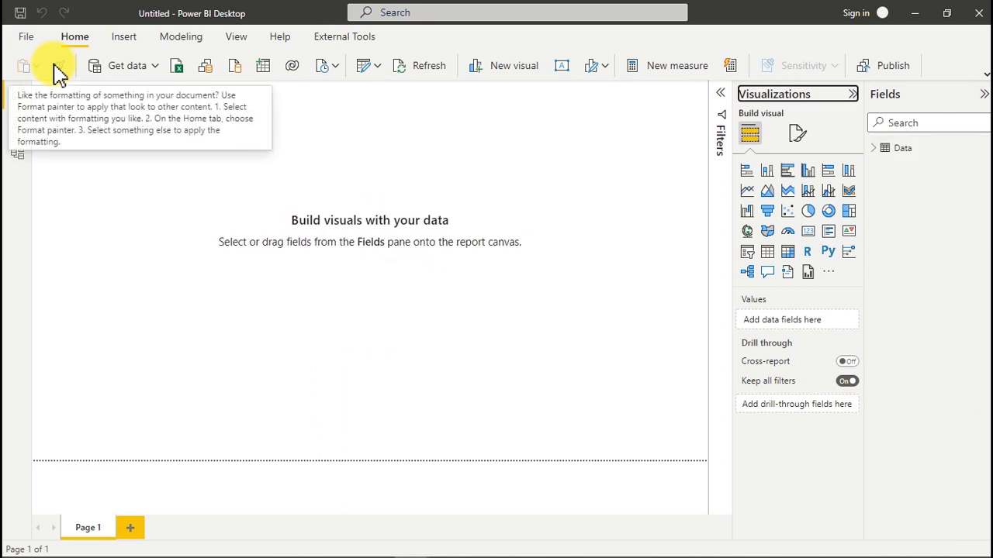
click(902, 159)
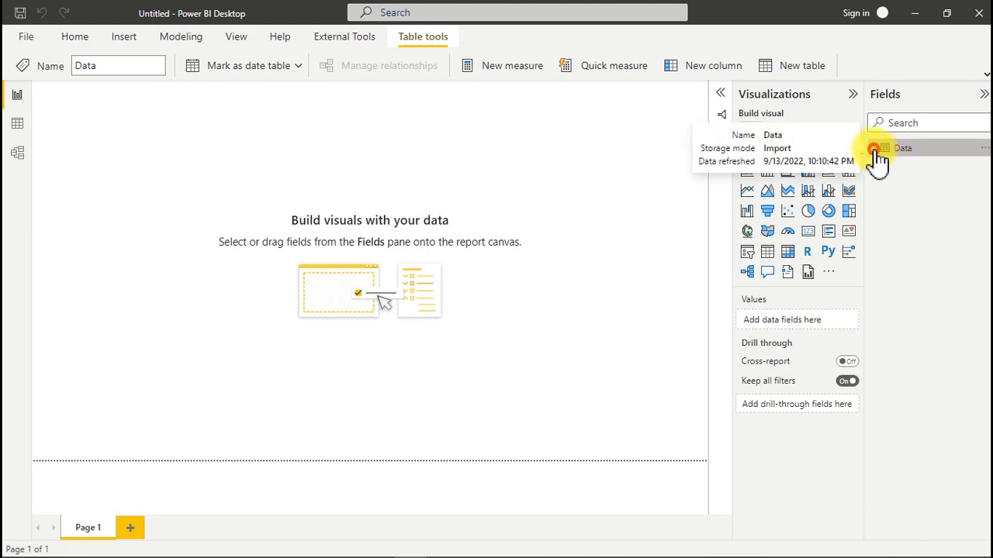
click(877, 155)
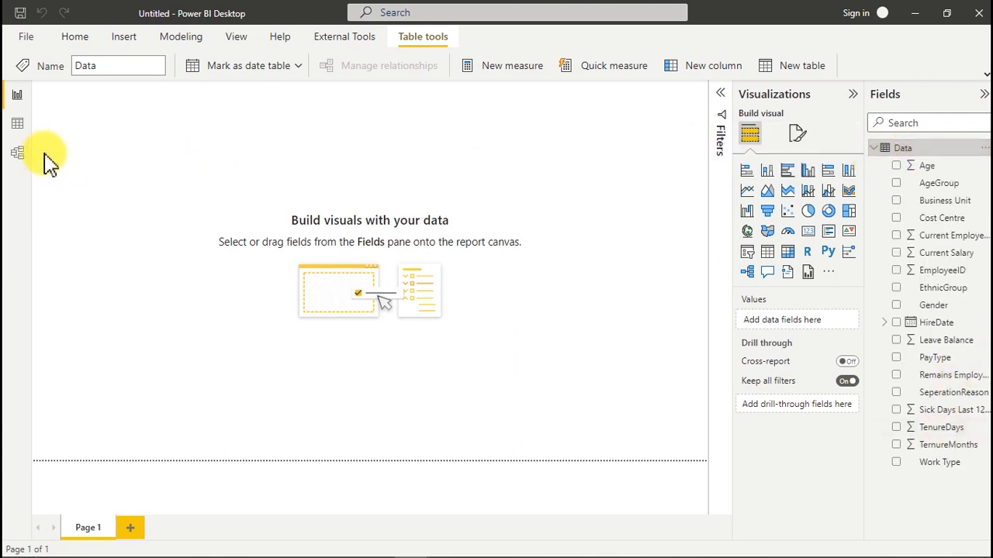
Step: Check the rows of the Data table in the data view against the Employees sheet in Excel, and return to the report canvas
click(19, 126)
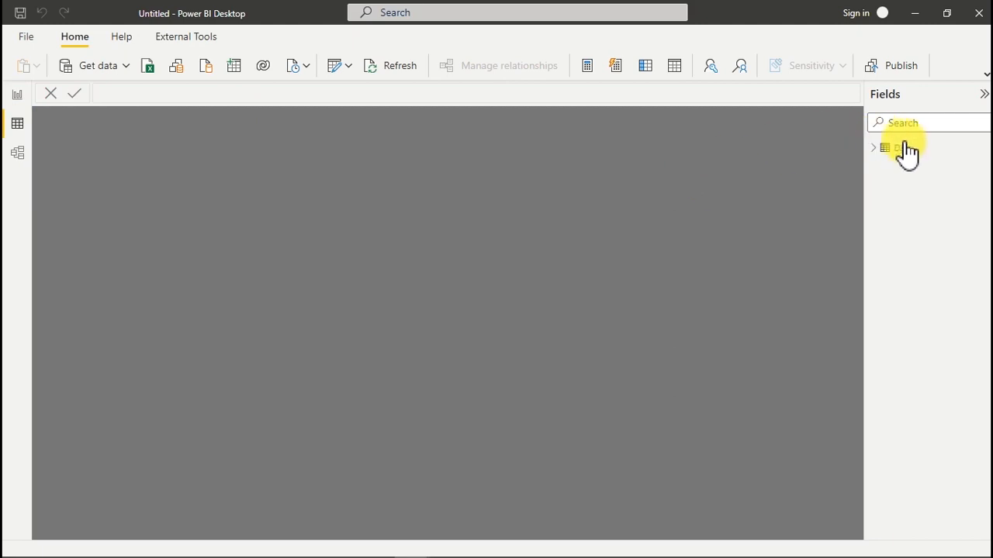
click(909, 159)
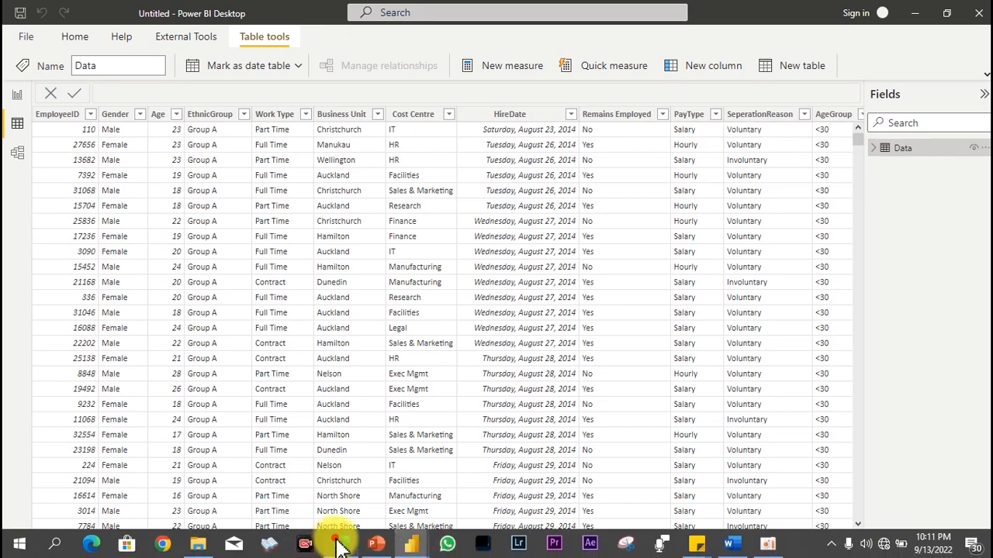
click(337, 545)
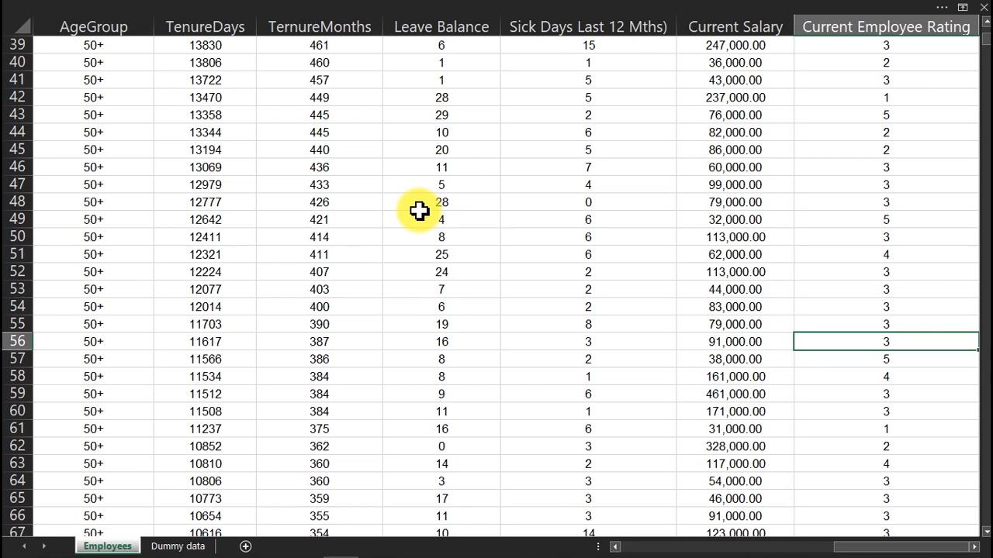
click(412, 546)
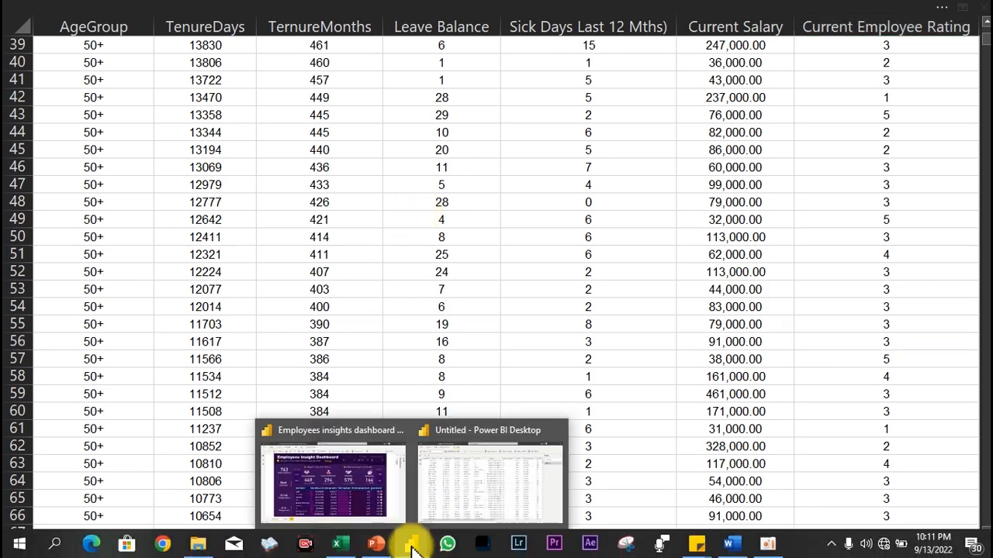
click(473, 489)
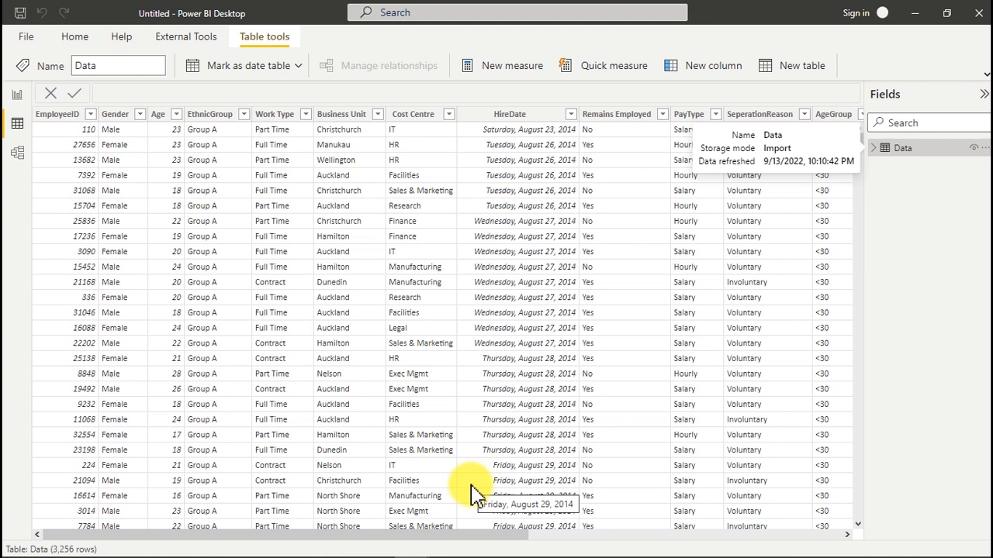
click(17, 97)
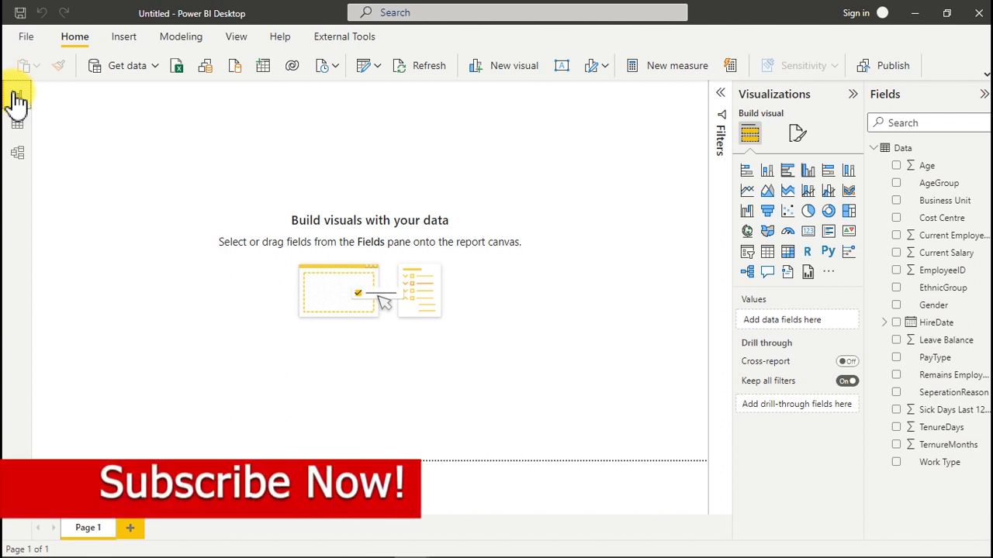
Step: Switch to PowerPoint, look at the first Employees Insight Dashboard slide, create a new blank presentation, and dismiss the licence notice
click(380, 544)
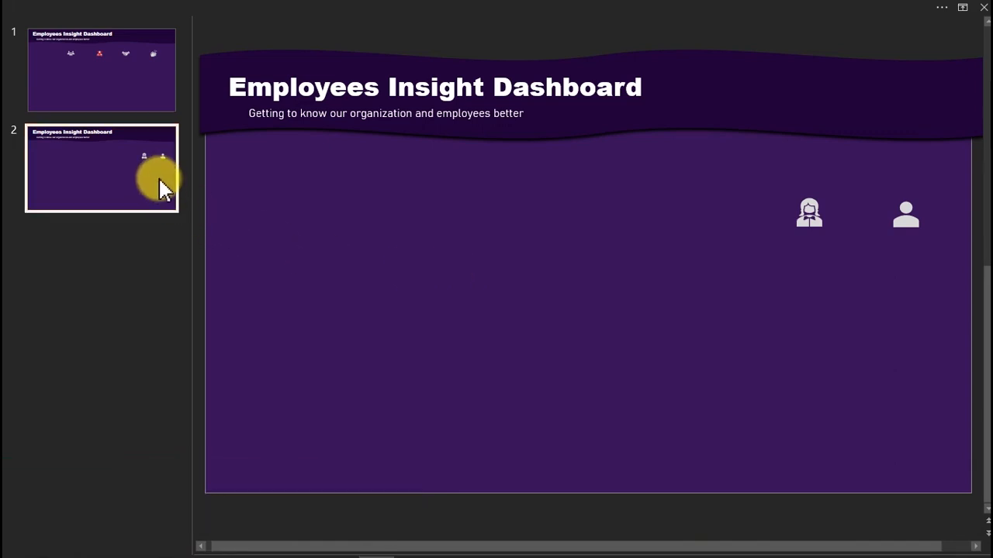
click(133, 79)
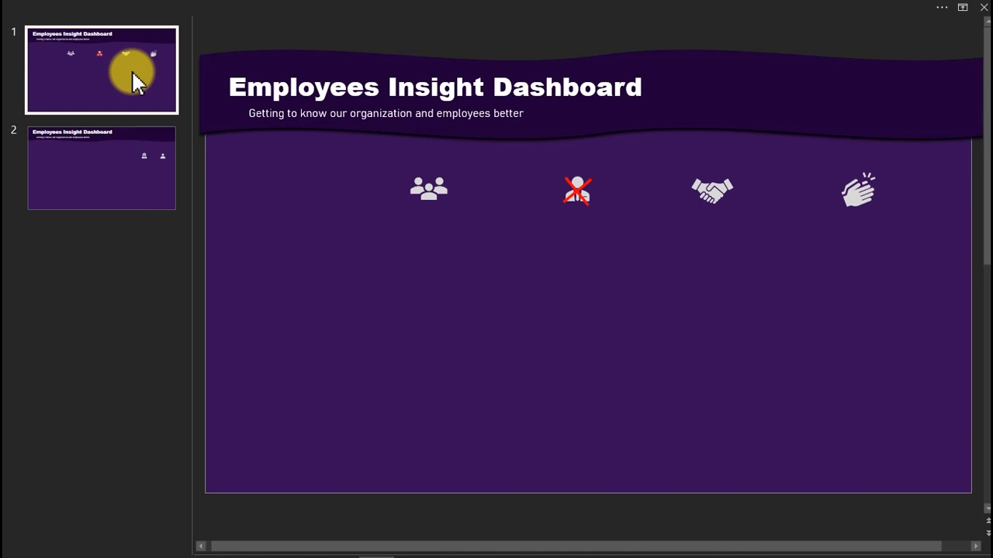
key(ctrl+n)
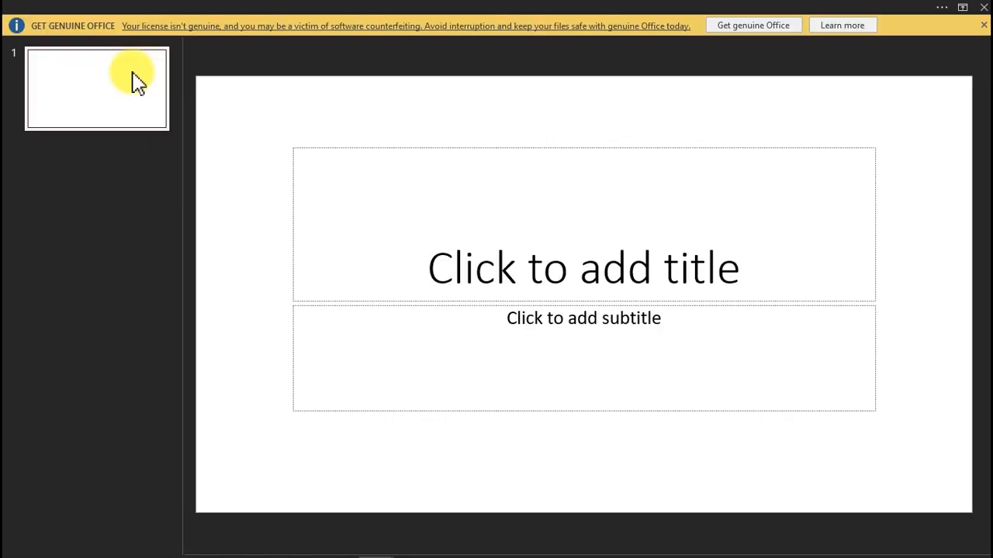
click(984, 26)
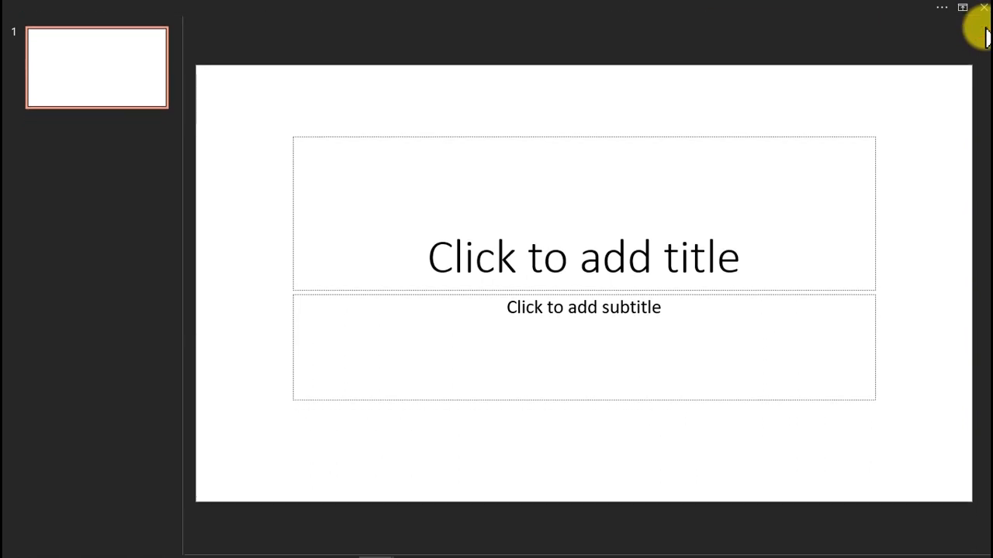
click(365, 5)
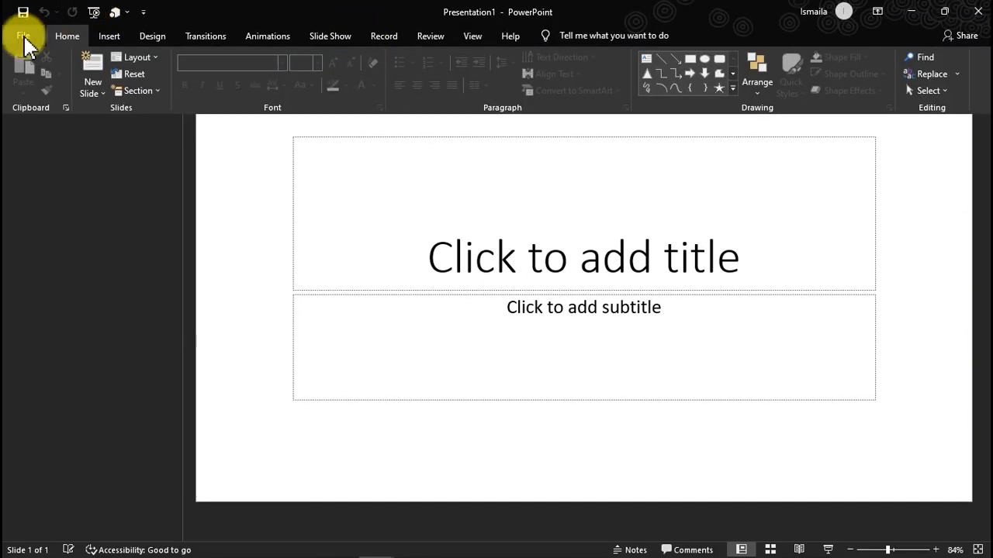
click(22, 37)
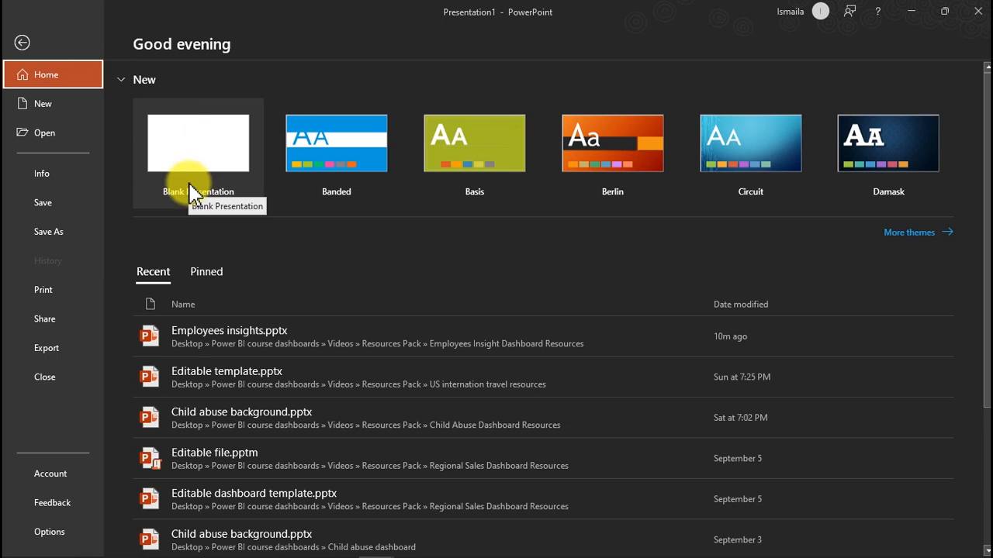
click(23, 42)
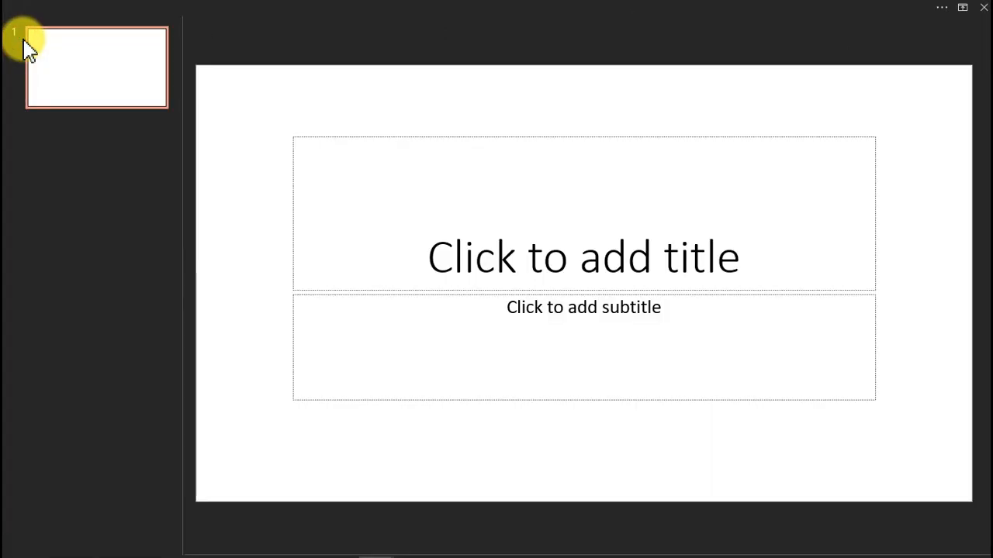
Step: Delete the title and subtitle placeholders from the blank slide
click(259, 102)
drag(456, 223, 922, 442)
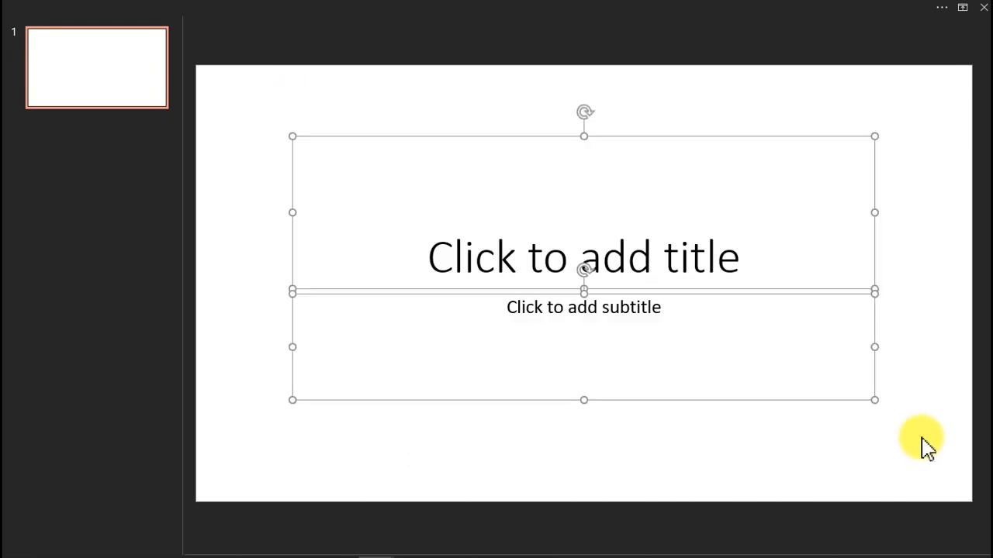
key(Delete)
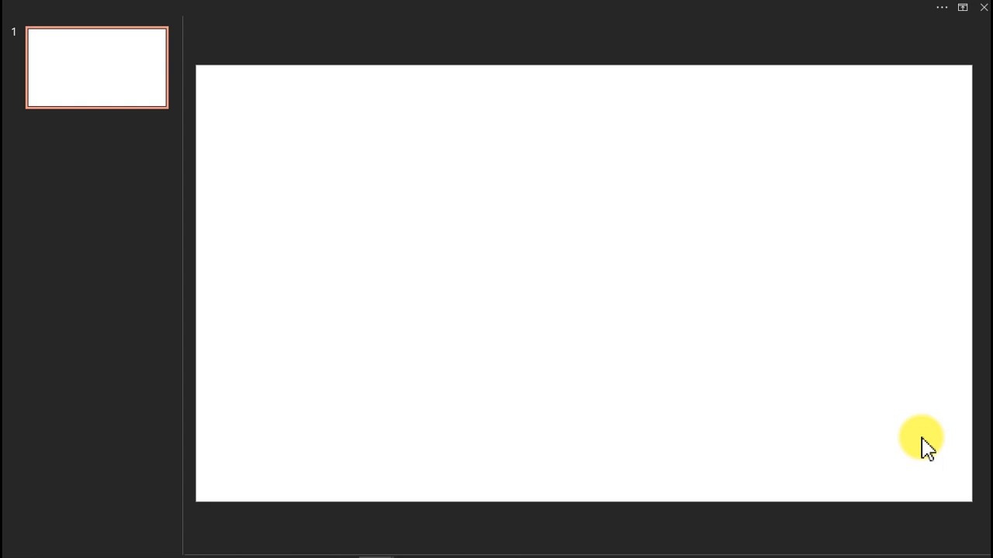
Step: Set the slide's background to a solid fill with the custom hex colour #2B004D
right_click(618, 292)
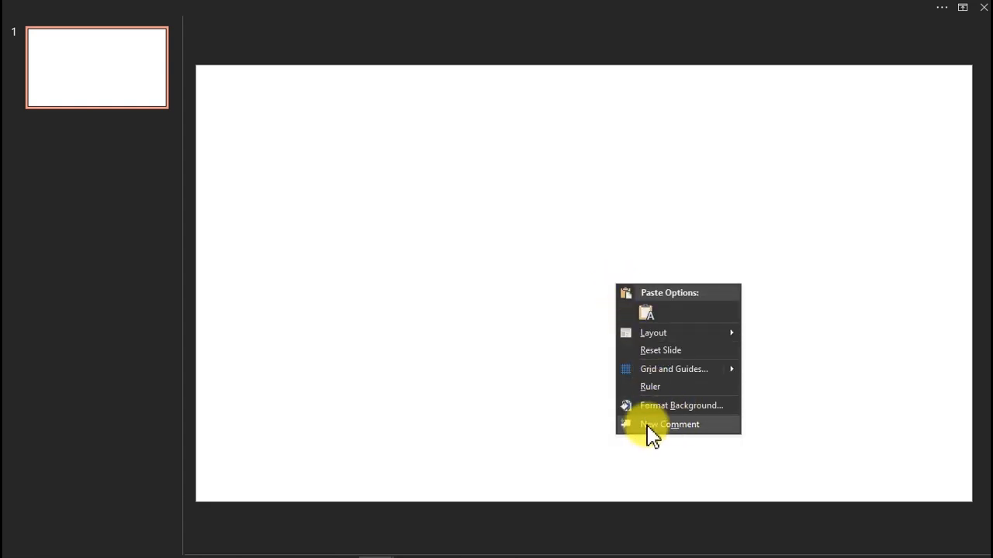
click(670, 407)
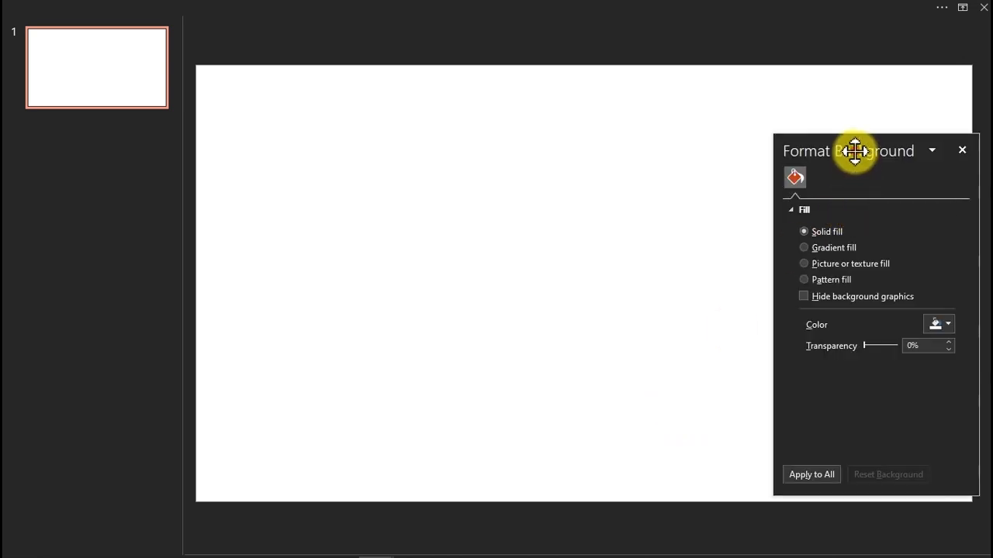
drag(855, 151, 488, 124)
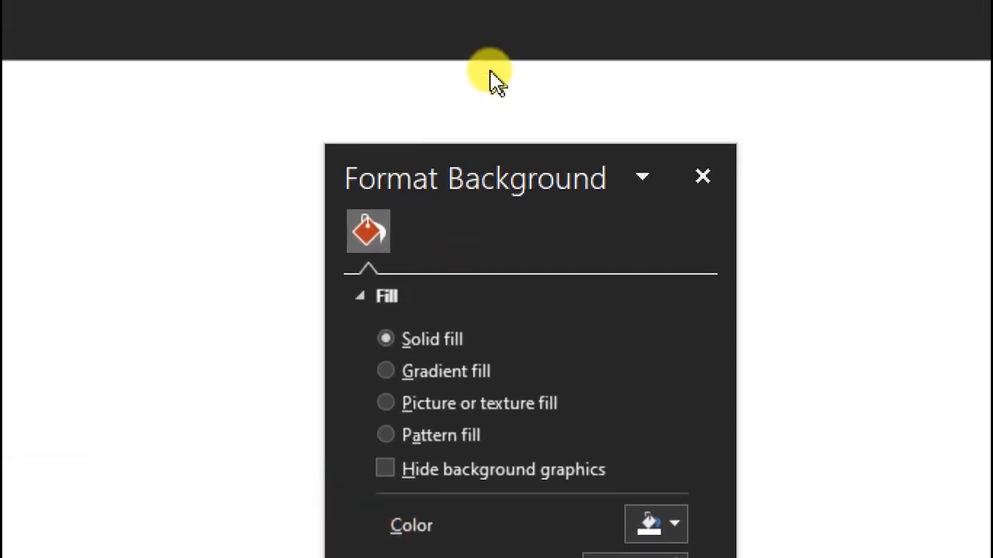
drag(488, 166, 473, 47)
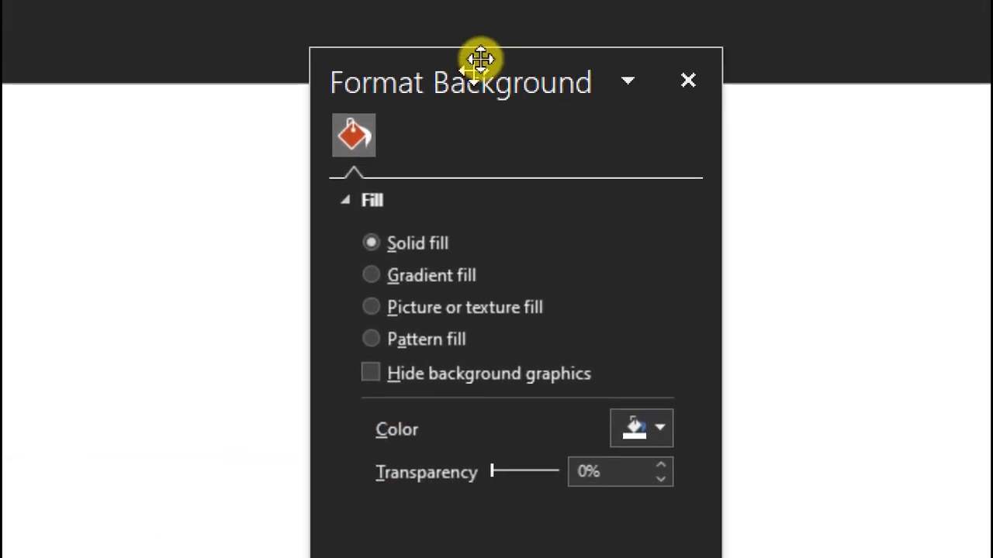
click(660, 432)
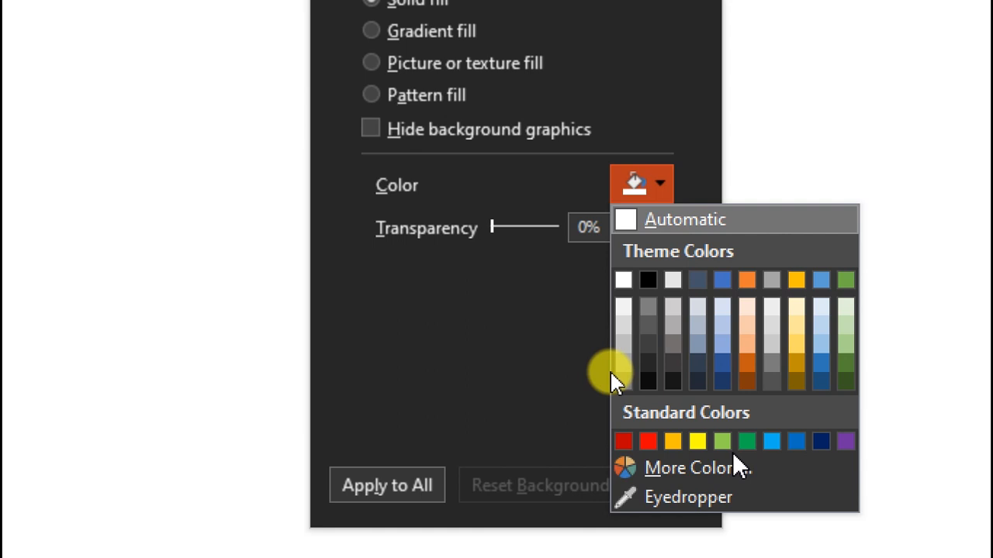
click(698, 469)
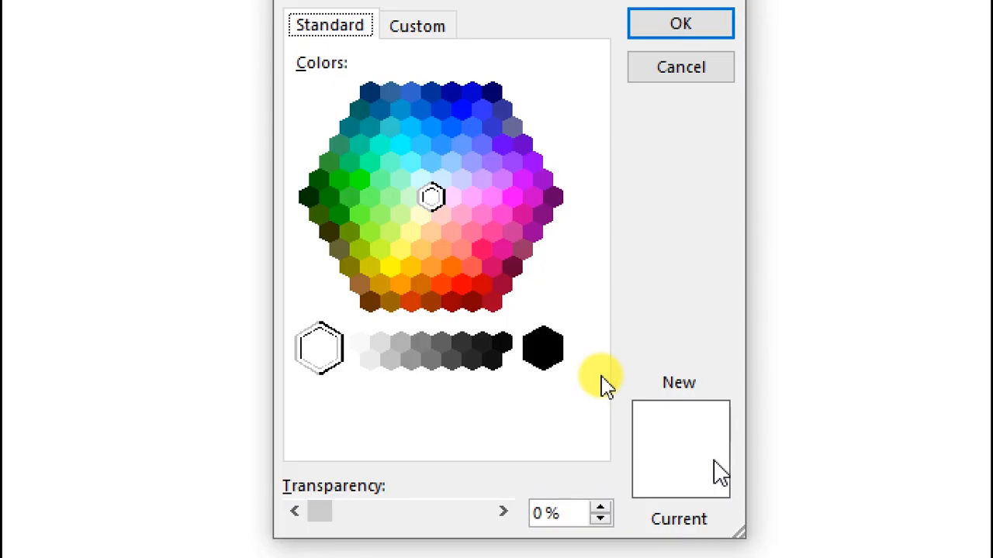
click(482, 255)
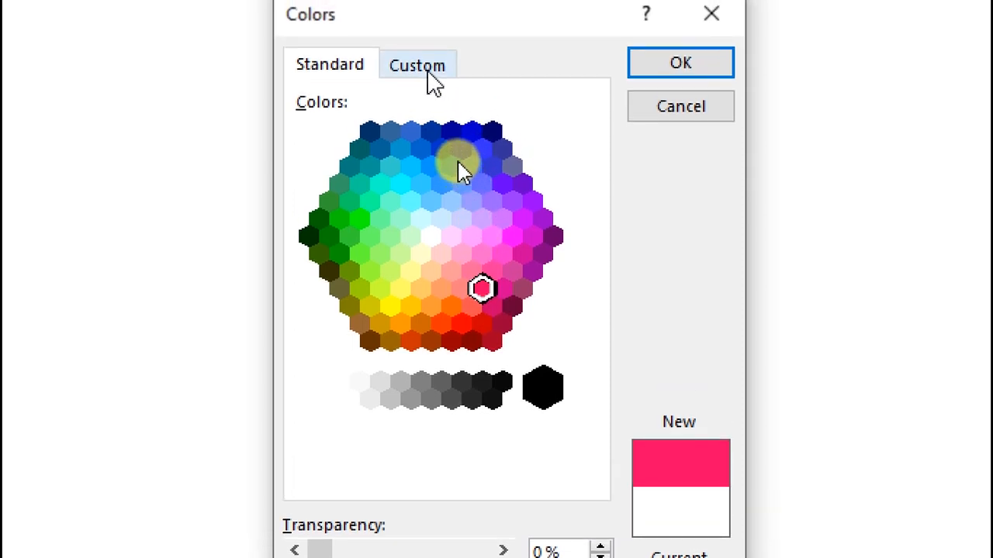
click(423, 31)
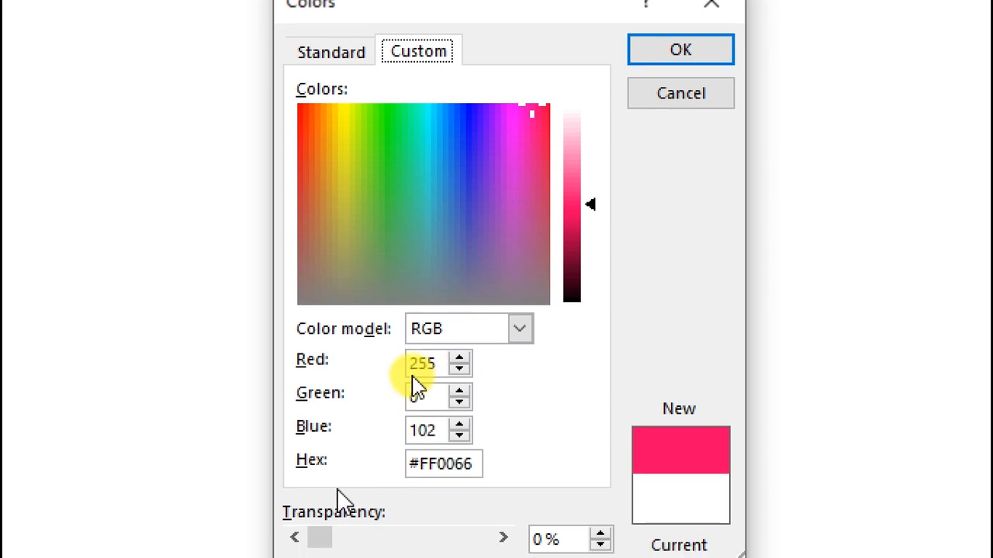
click(463, 464)
double_click(462, 465)
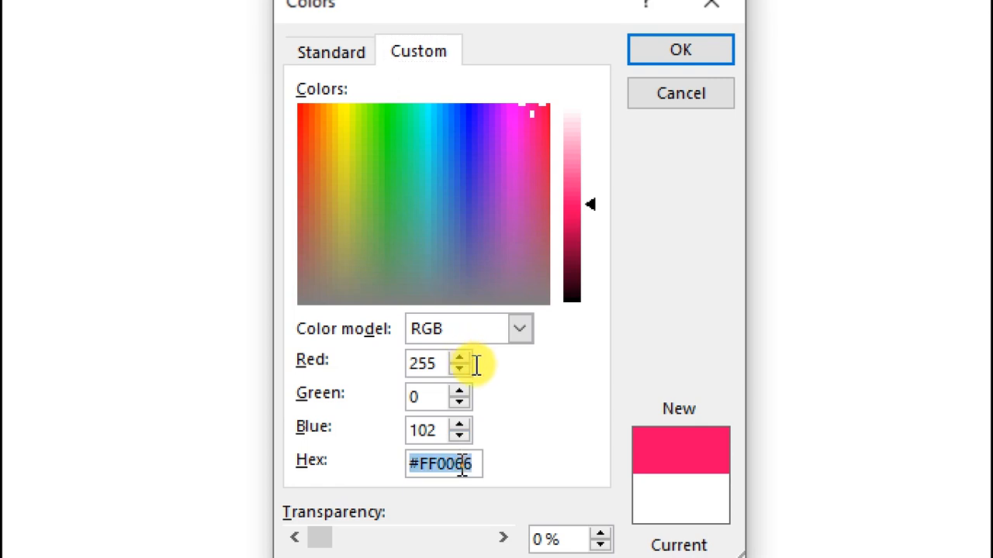
text(#2B004D)
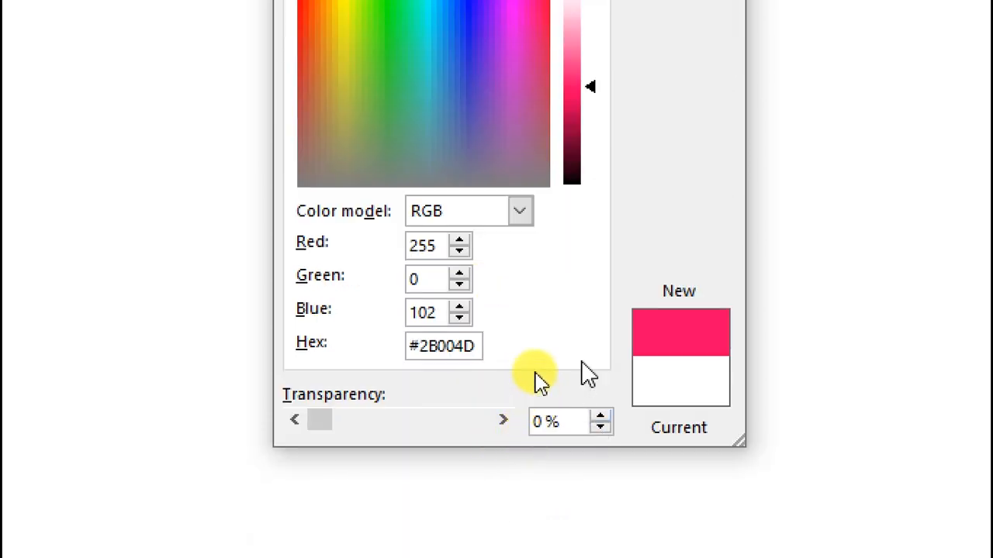
key(Return)
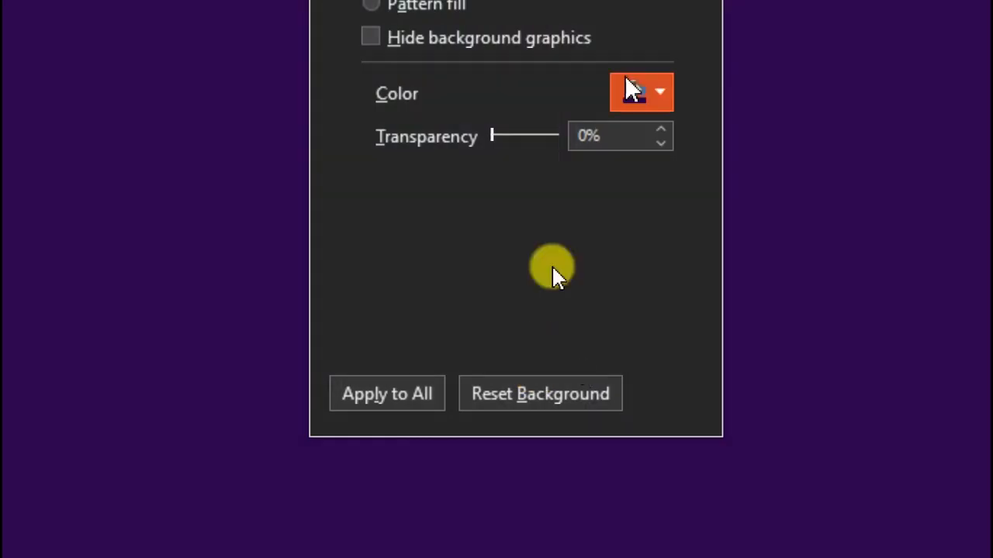
Step: Examine the hex code and the red, green and blue values of the slide's background colour, and leave without changing them
click(657, 284)
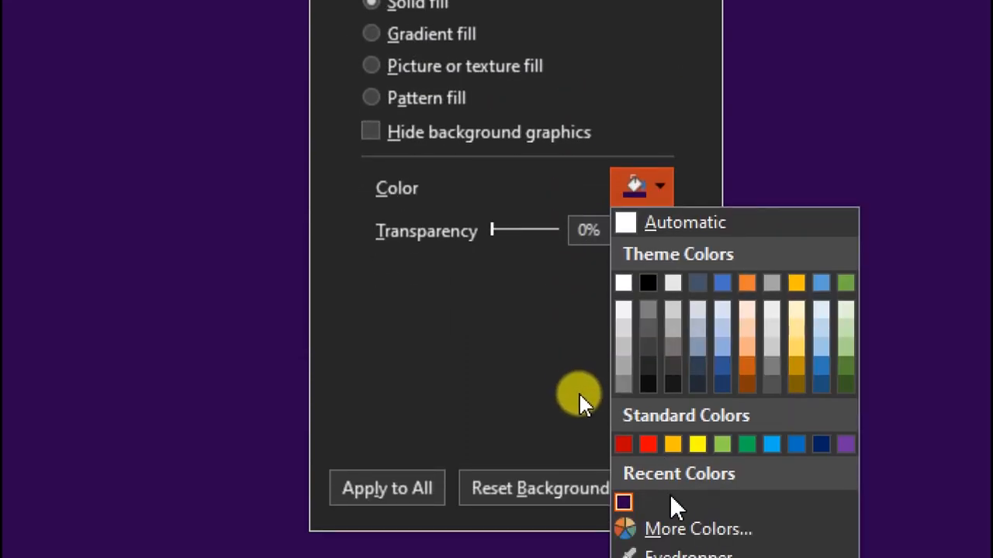
click(673, 530)
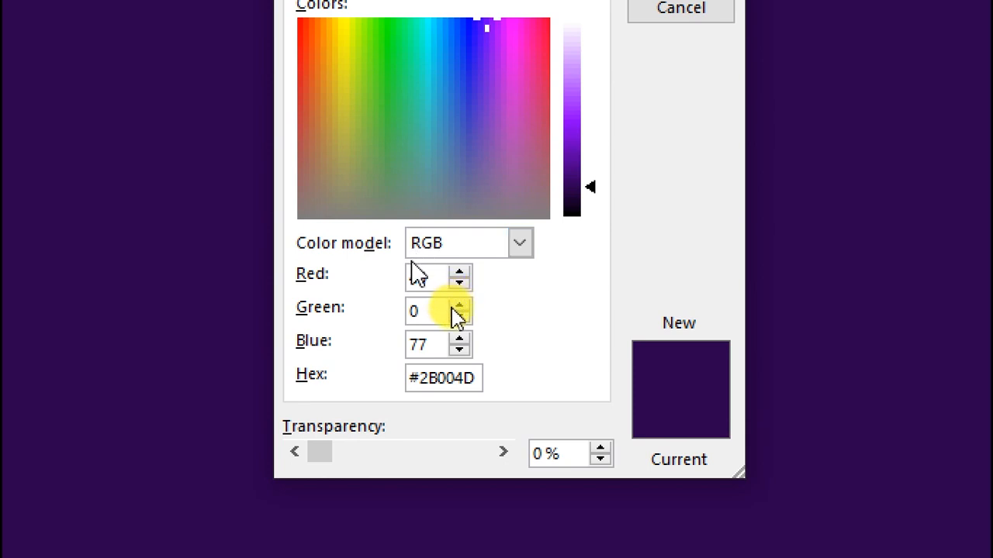
click(470, 378)
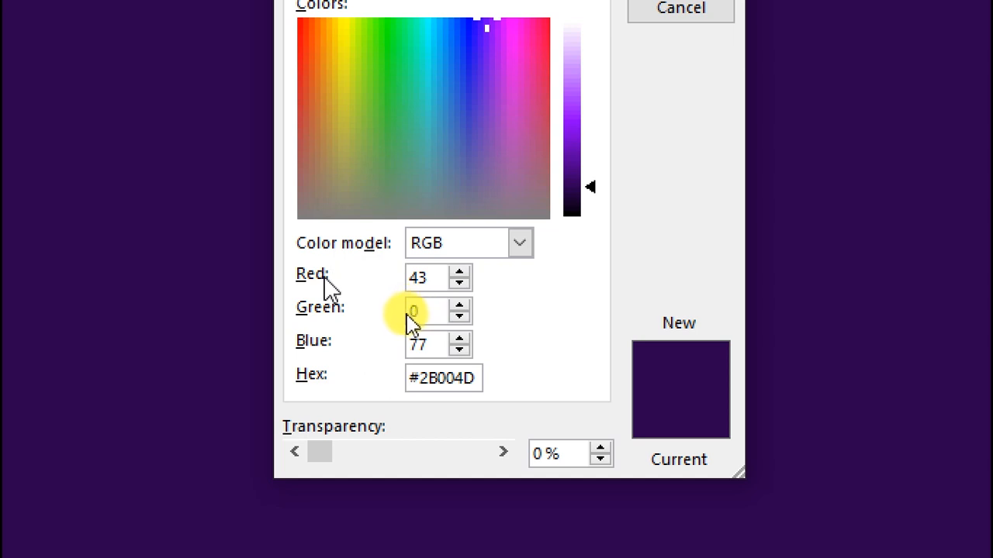
click(446, 276)
drag(446, 273, 409, 274)
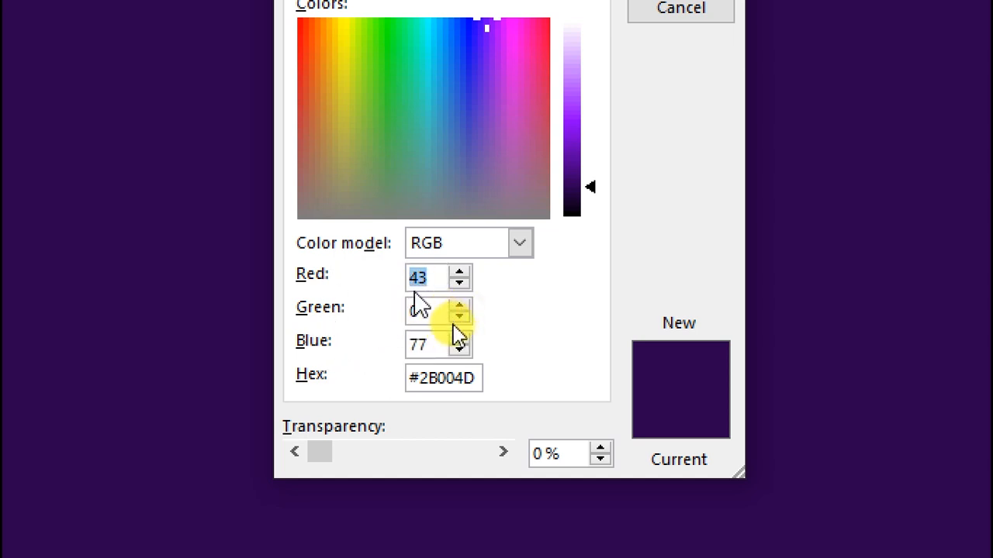
drag(428, 314, 406, 313)
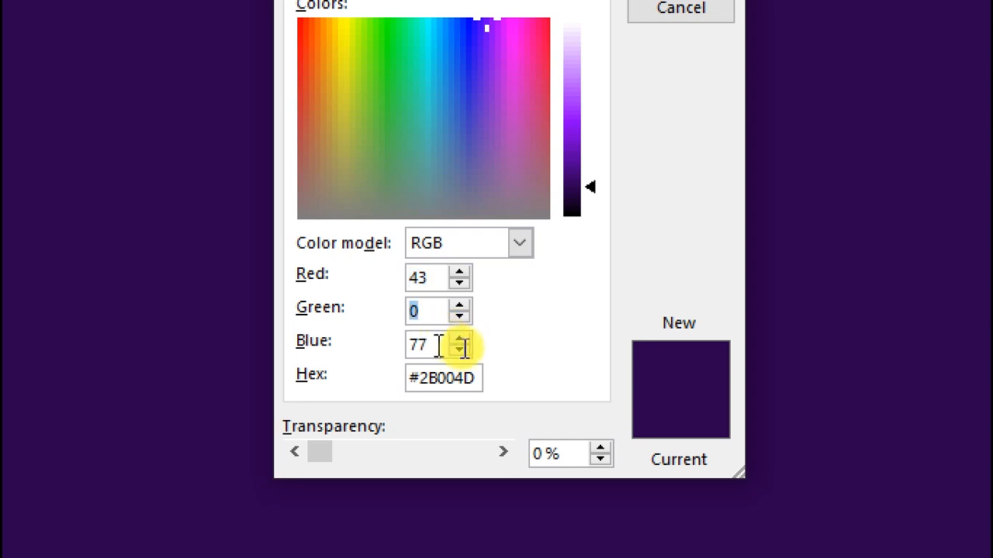
drag(438, 345, 411, 346)
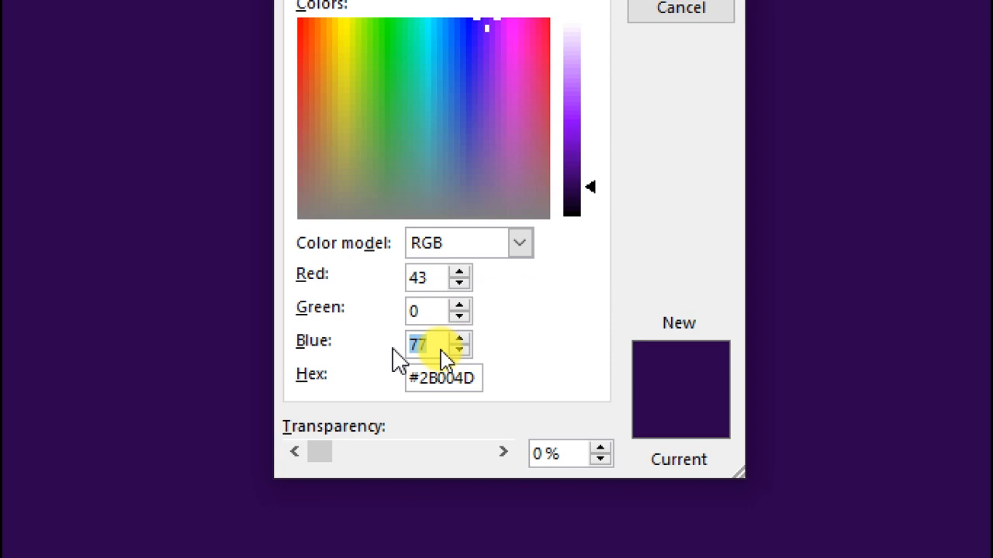
click(673, 6)
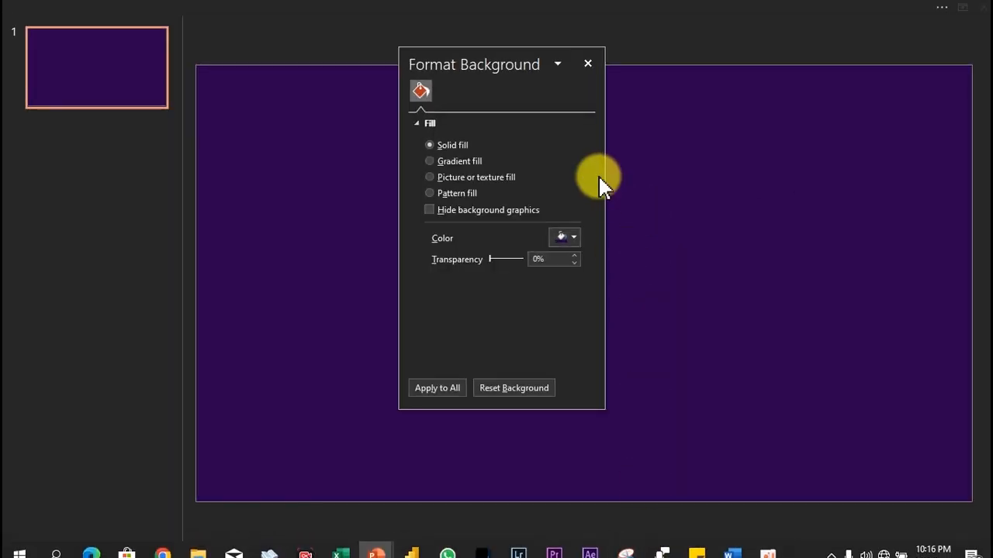
Step: Switch to Employees insights.pptx, try moving the wavy header banner down the slide and undo it, and return to Presentation1
click(583, 64)
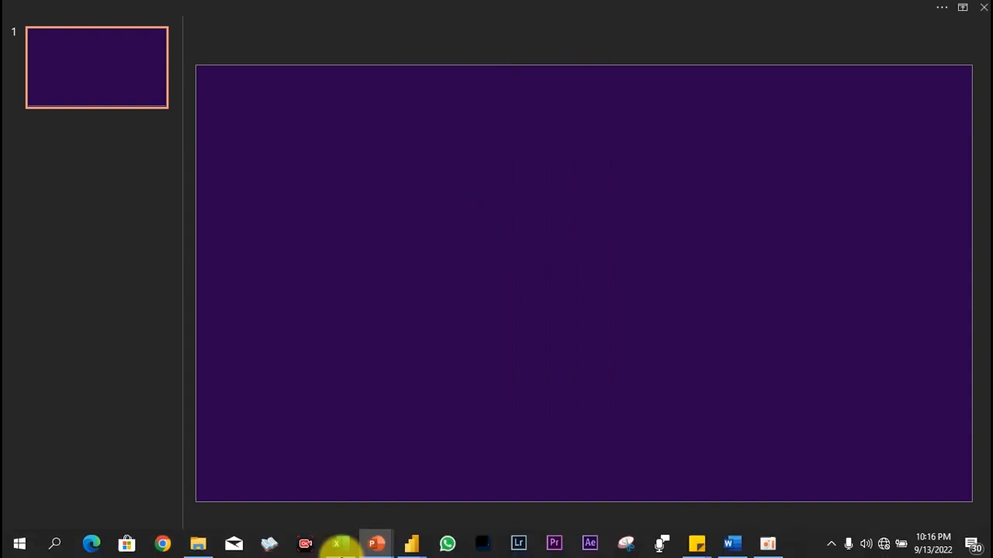
mouse_move(376, 543)
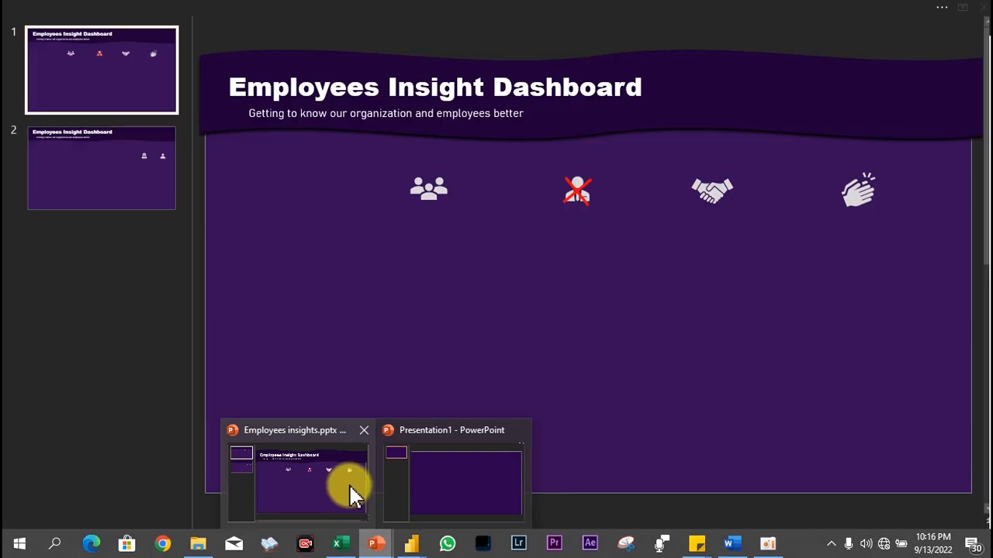
click(351, 492)
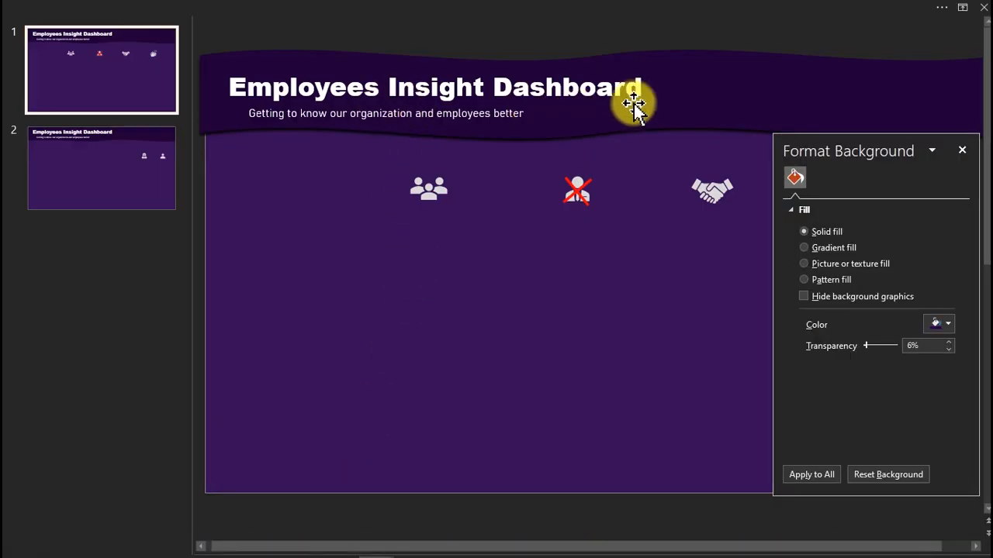
drag(699, 99, 672, 224)
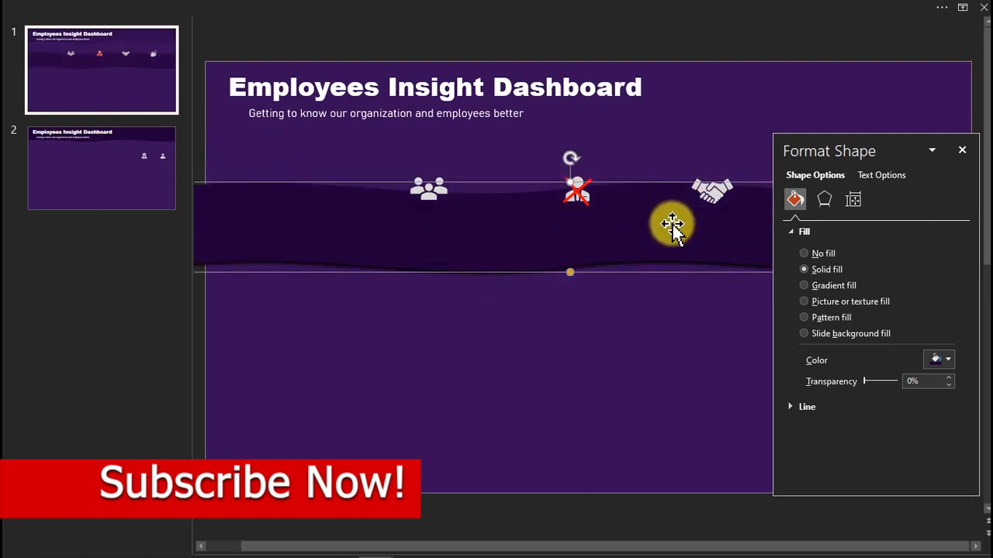
key(ctrl+z)
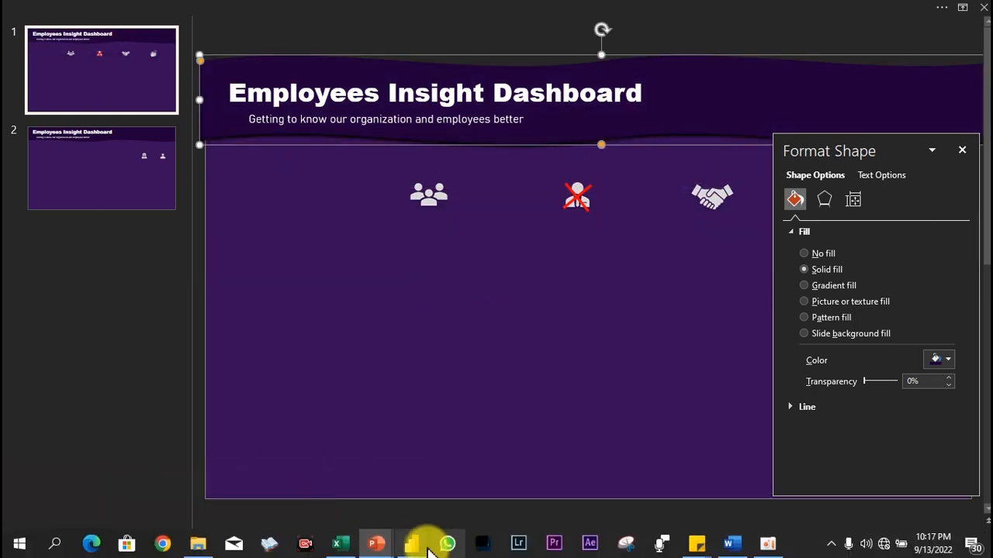
mouse_move(374, 541)
click(434, 487)
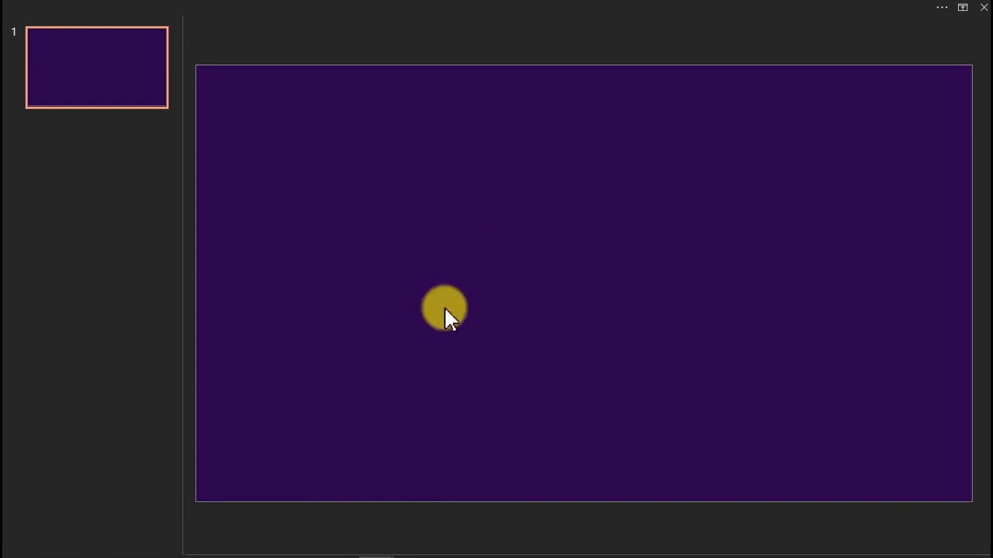
Step: Set the ribbon to always show its tabs and commands, and reopen the ribbon display options
click(435, 5)
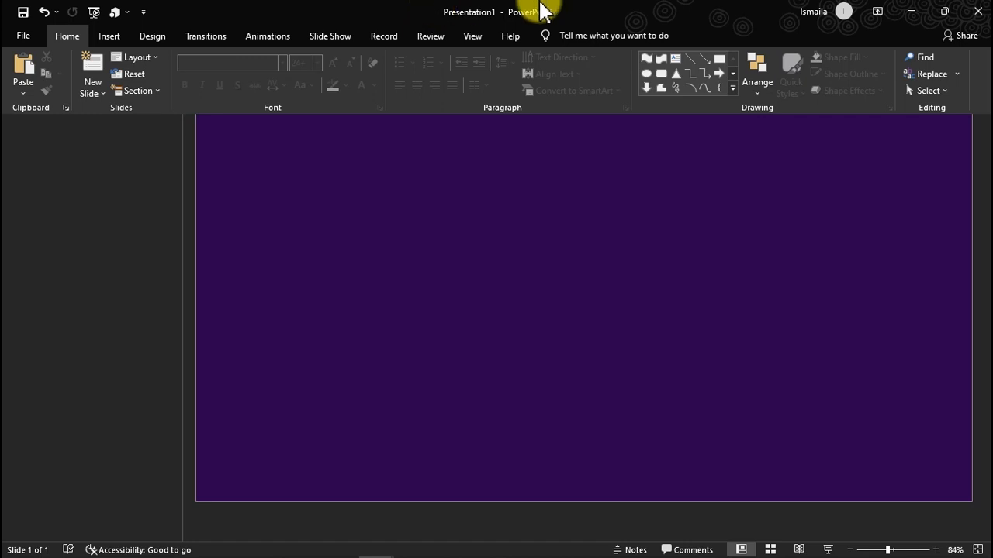
click(877, 12)
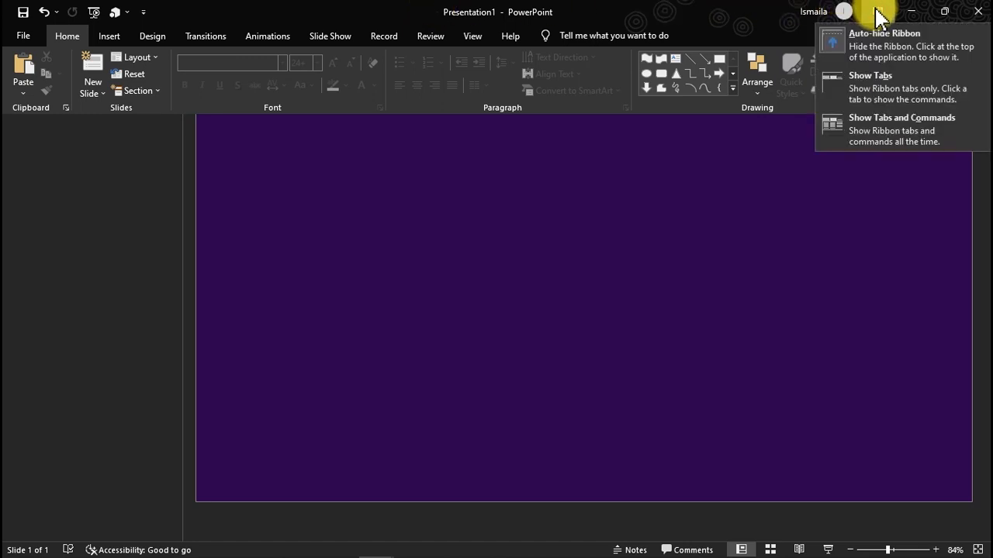
click(876, 124)
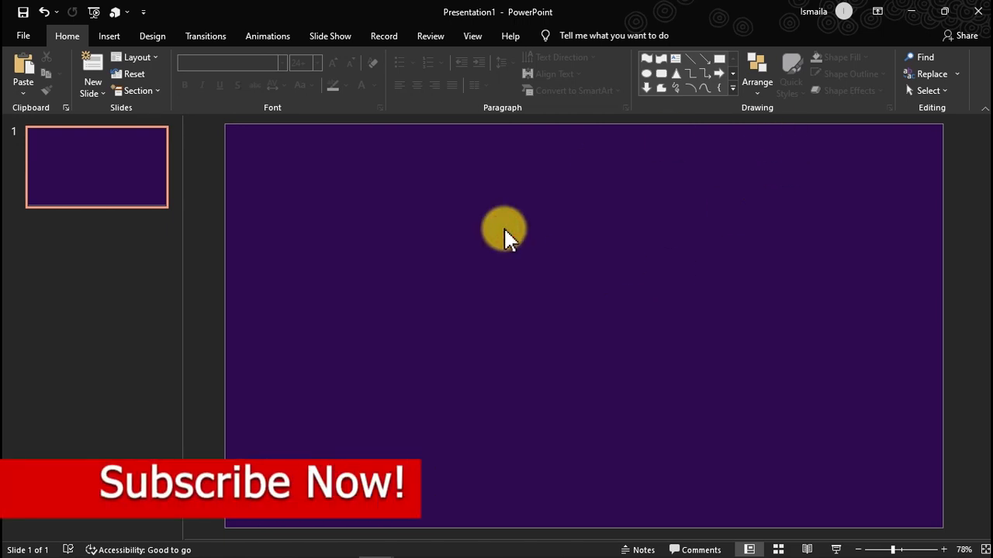
click(878, 13)
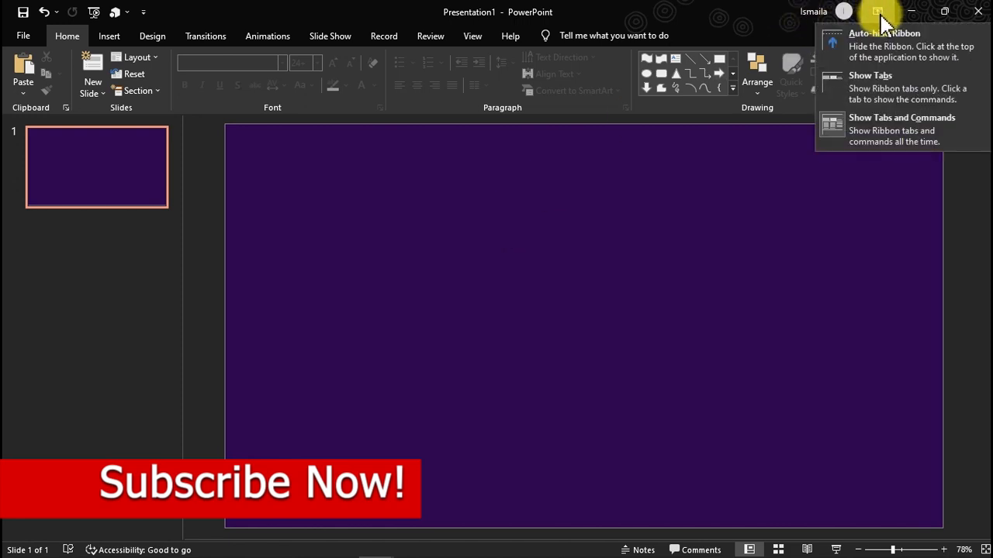
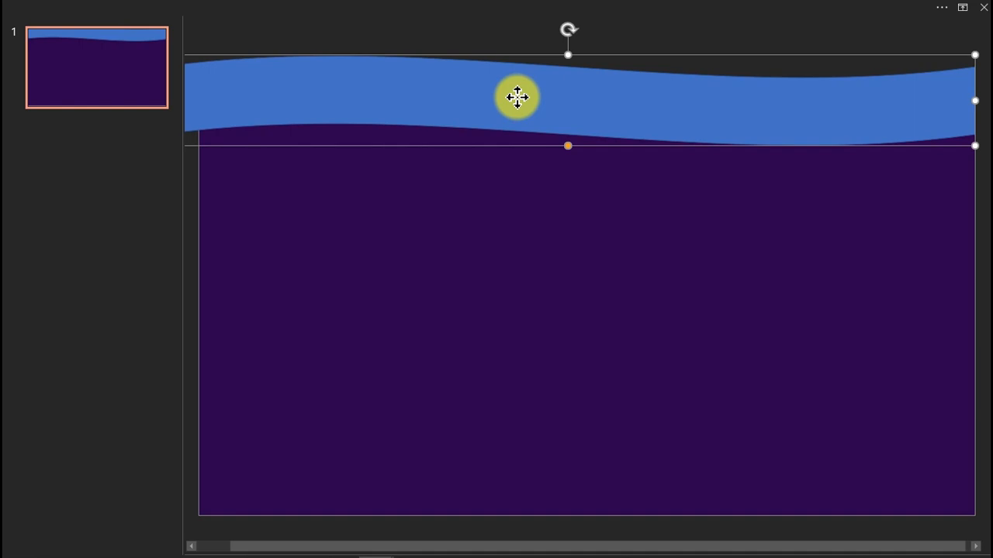
Step: Fill the wave shape across the slide's upper edge with the custom hex colour #1F0038
right_click(517, 98)
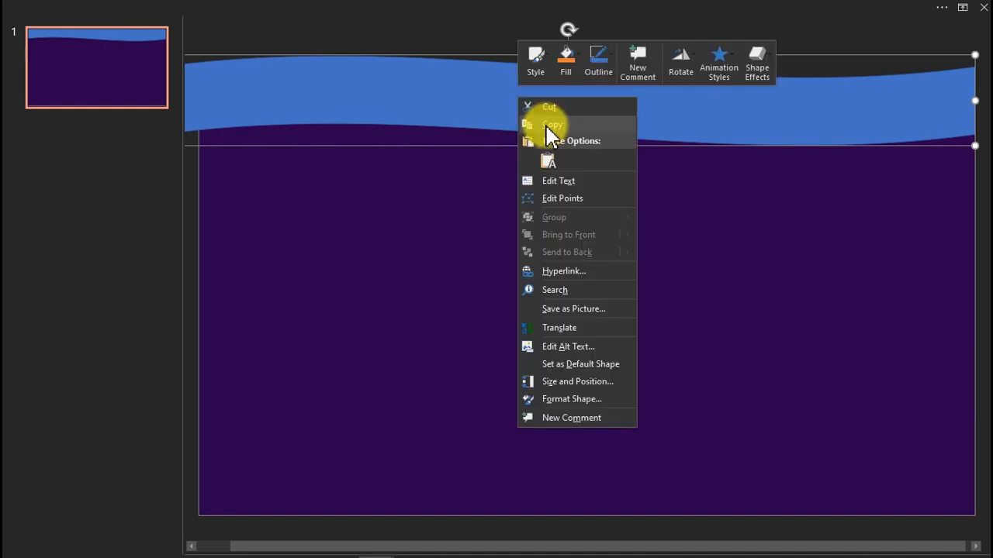
click(558, 401)
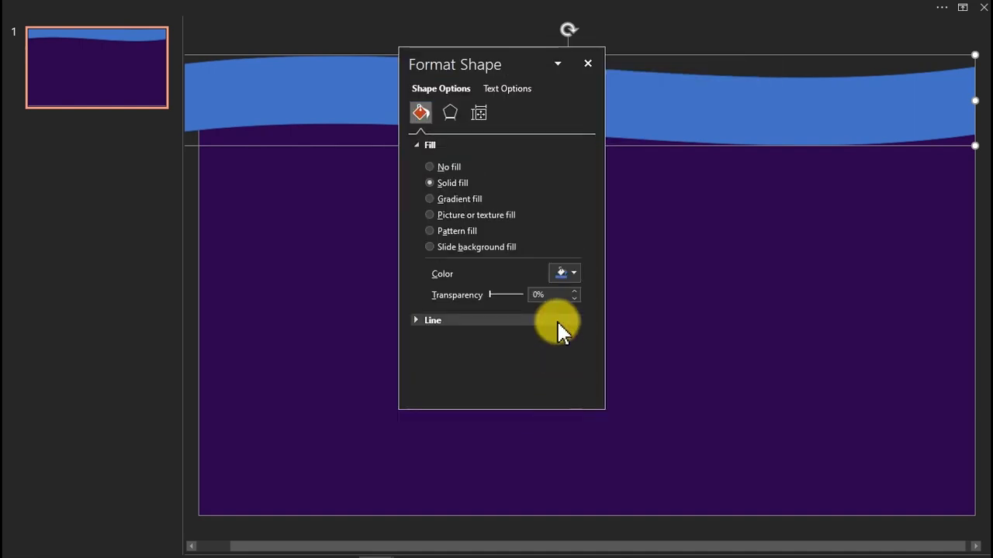
click(567, 275)
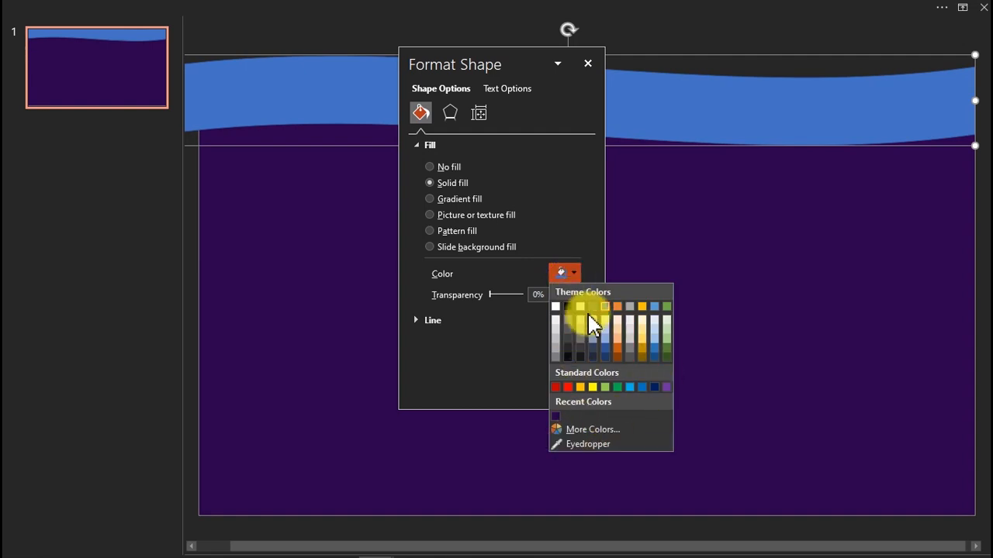
click(586, 431)
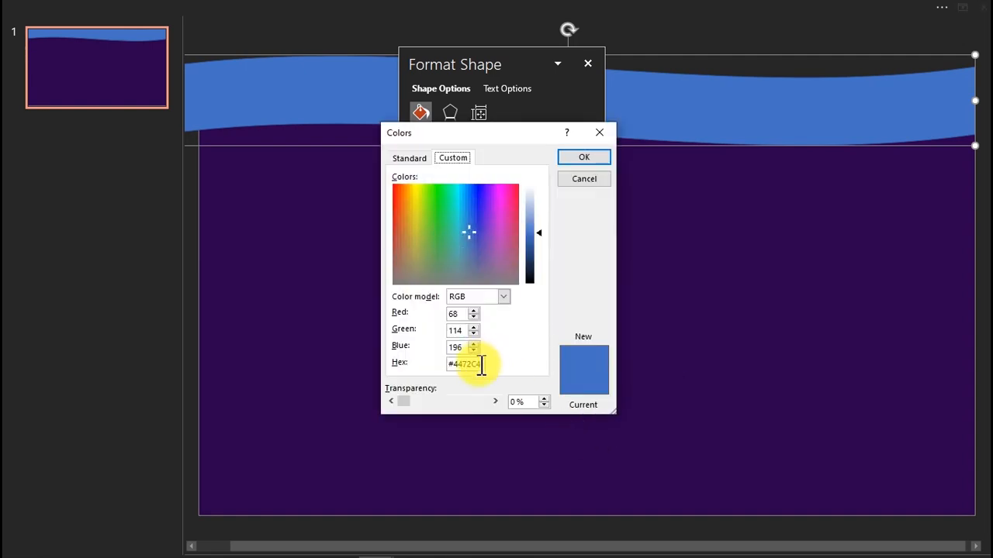
drag(476, 365, 435, 375)
text(#1F0038)
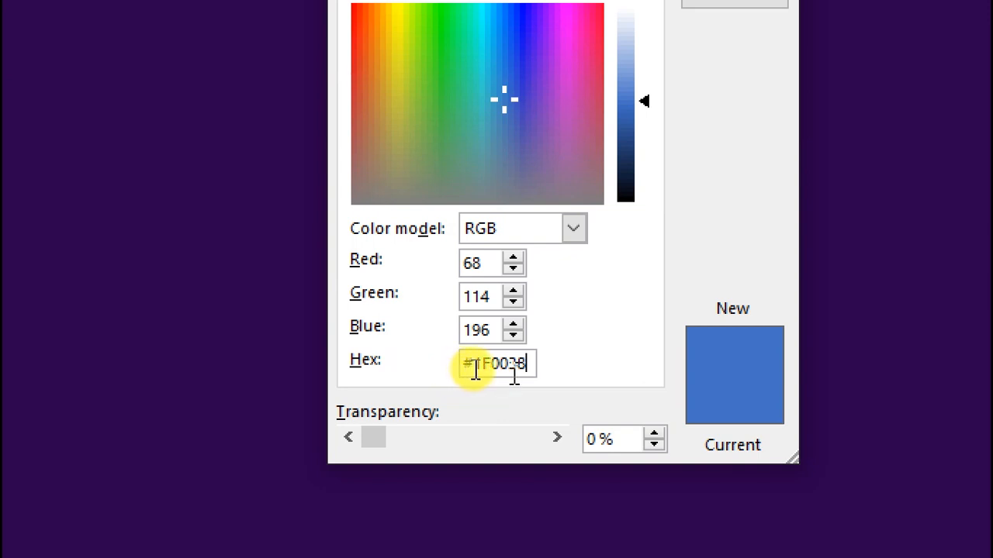
click(494, 329)
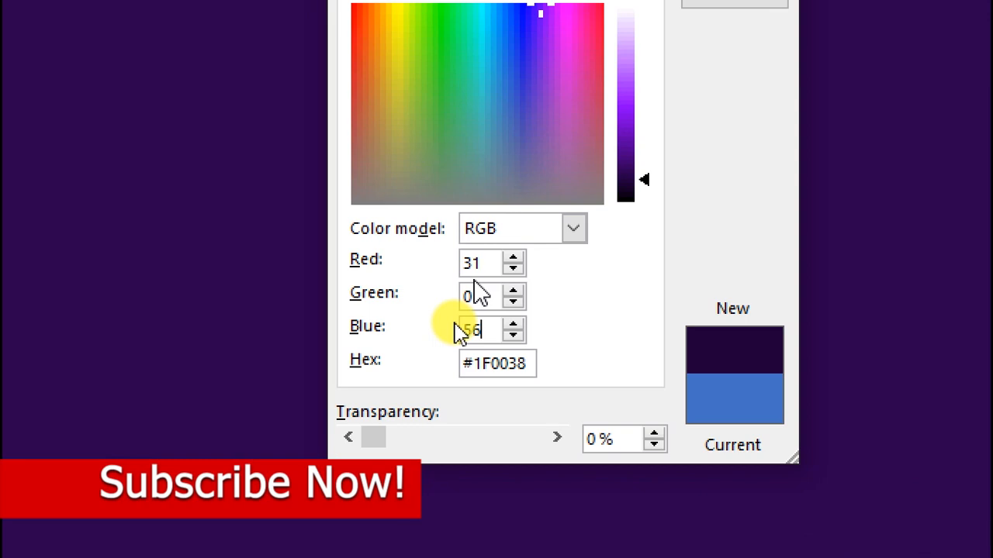
key(Return)
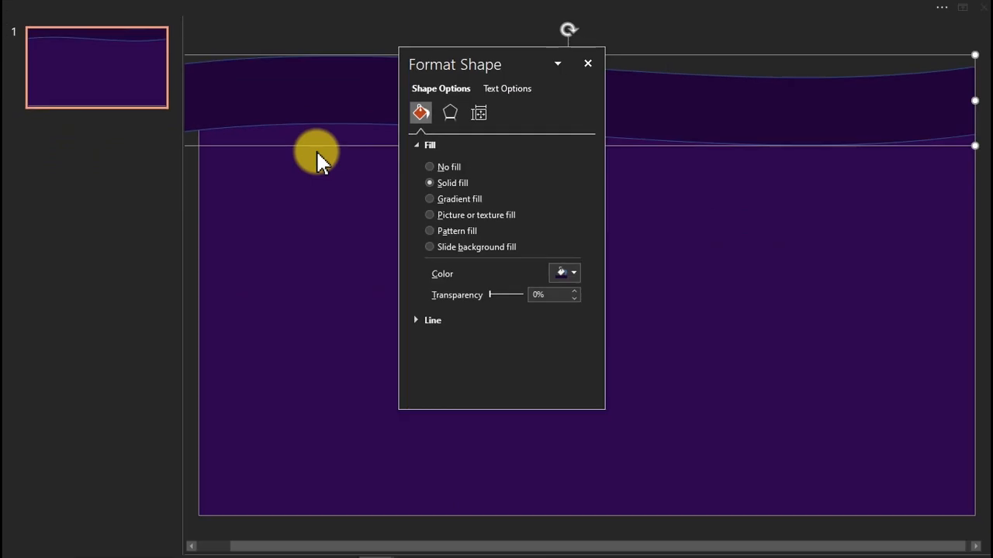
Step: Remove the outline from the dark purple wave shape and uncover it for a check against the background
click(198, 368)
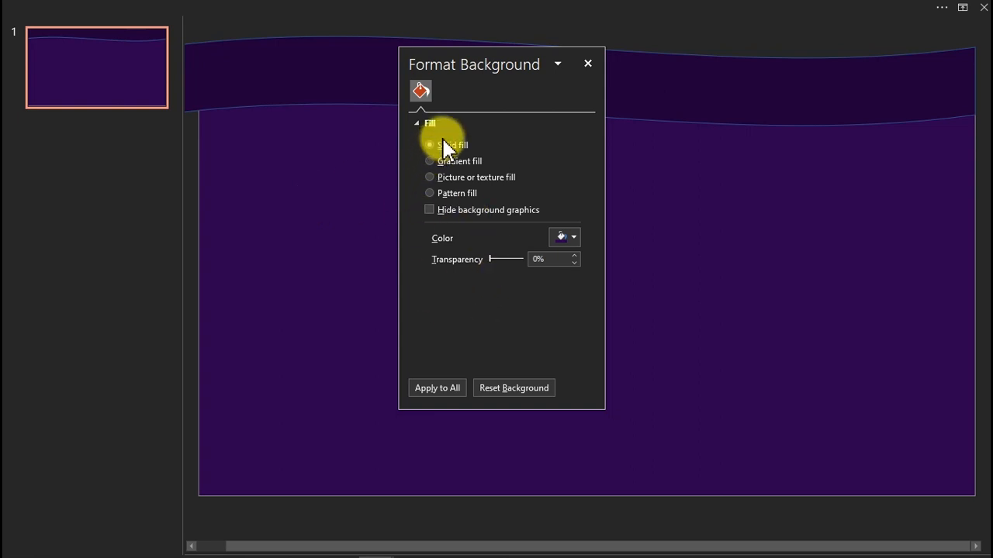
click(669, 81)
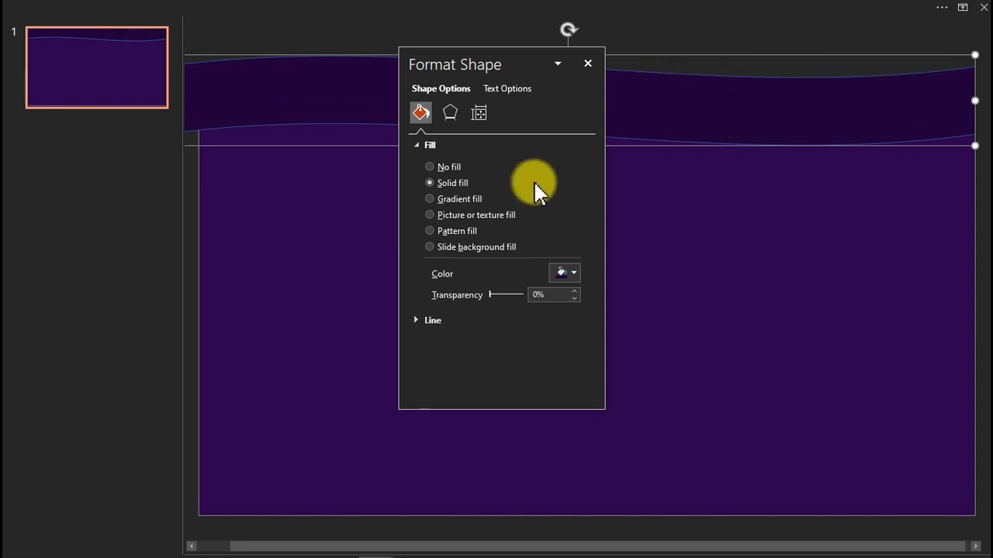
click(424, 322)
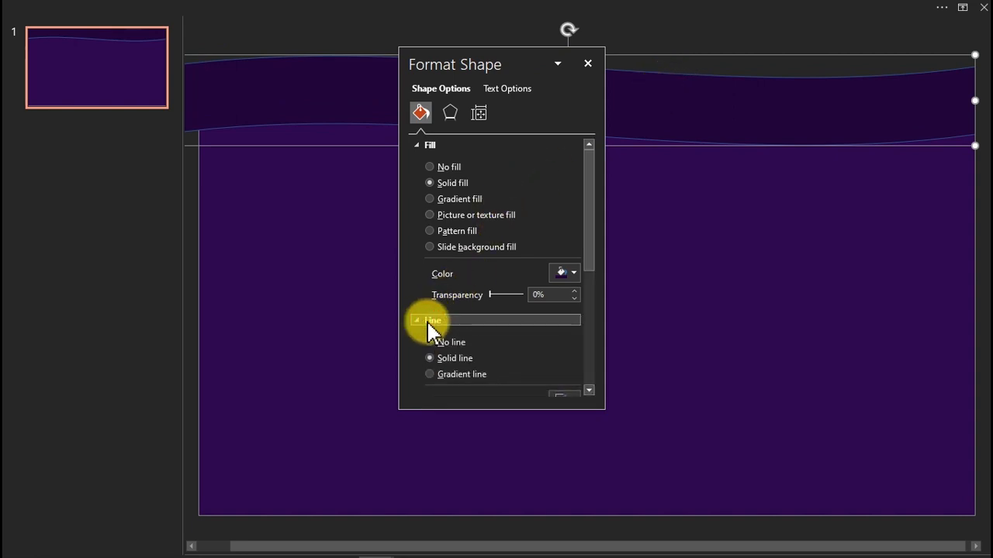
click(447, 346)
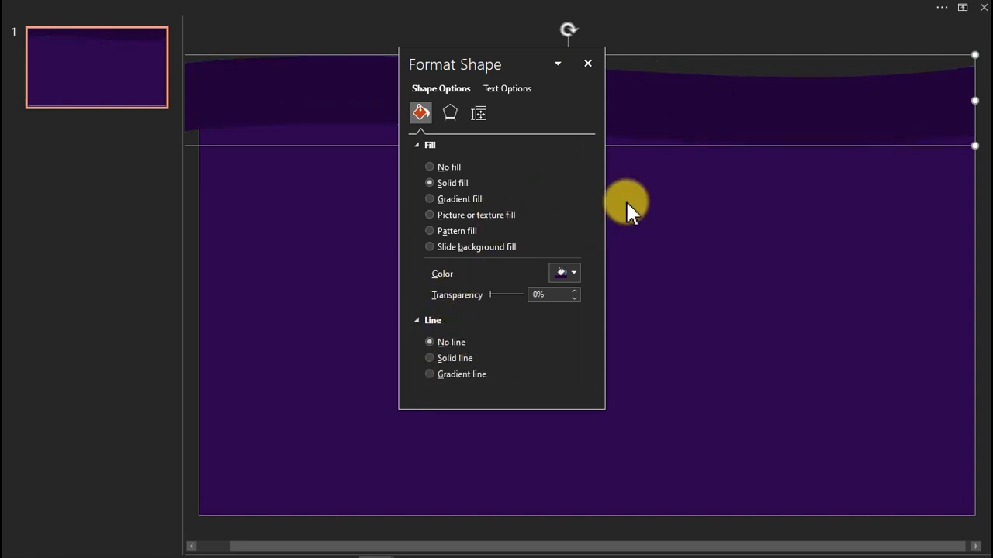
drag(481, 62, 517, 233)
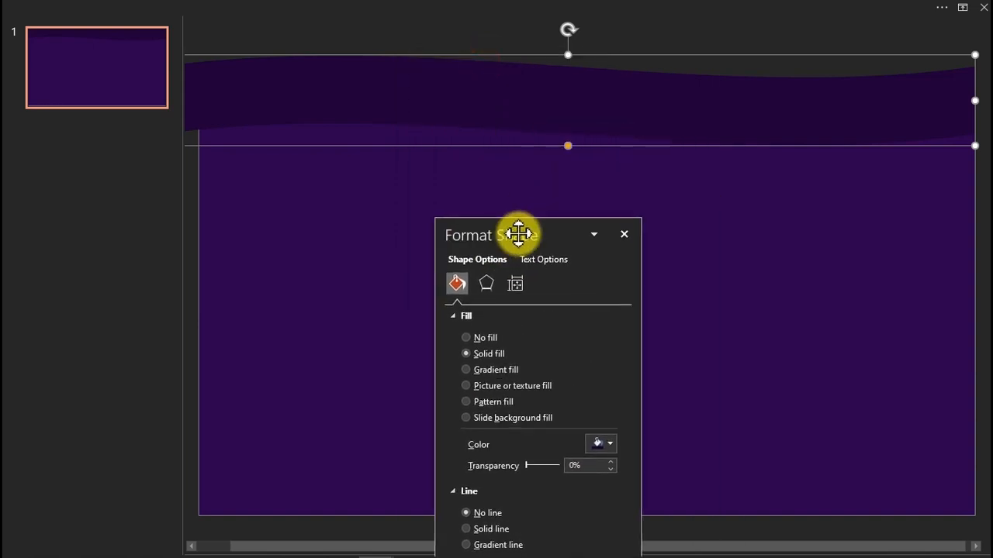
click(702, 212)
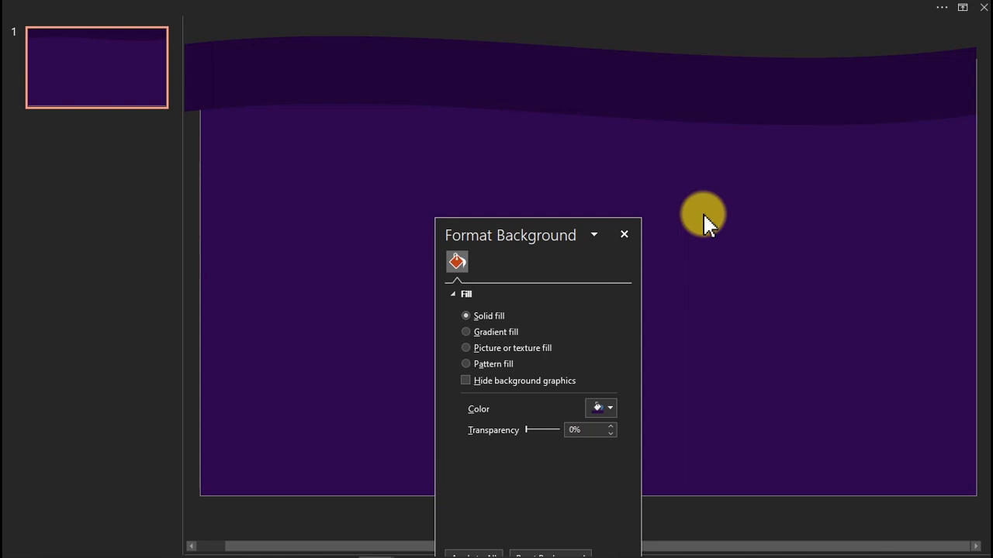
Step: Apply the outer shadow preset that falls straight below the wave shape, at a 90° angle with 4 pt blur, and close the formatting options
click(681, 109)
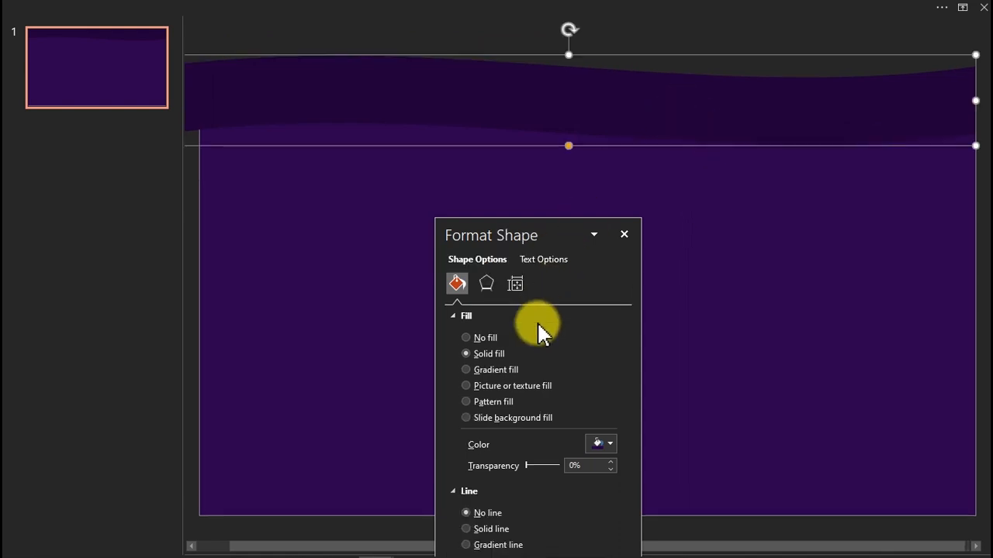
click(487, 285)
click(485, 316)
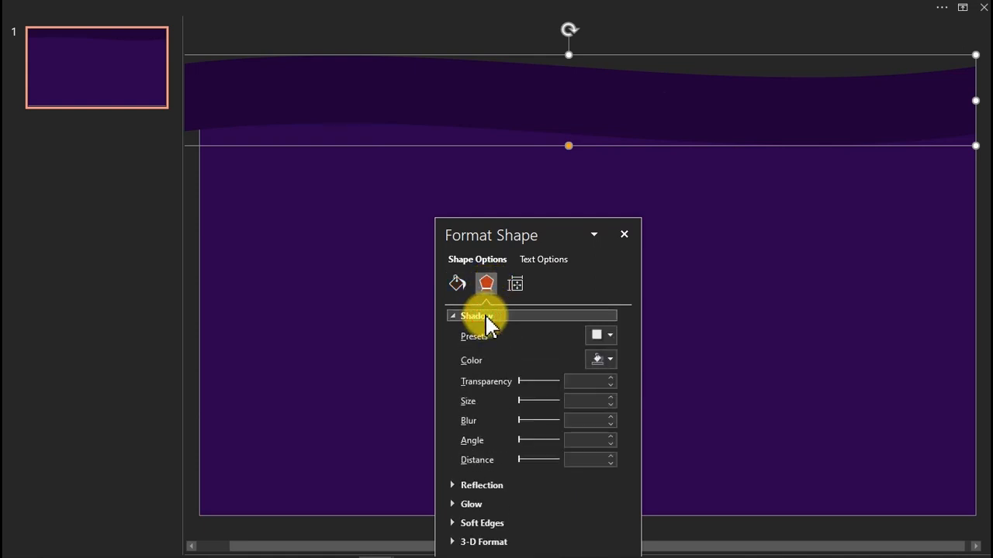
click(598, 336)
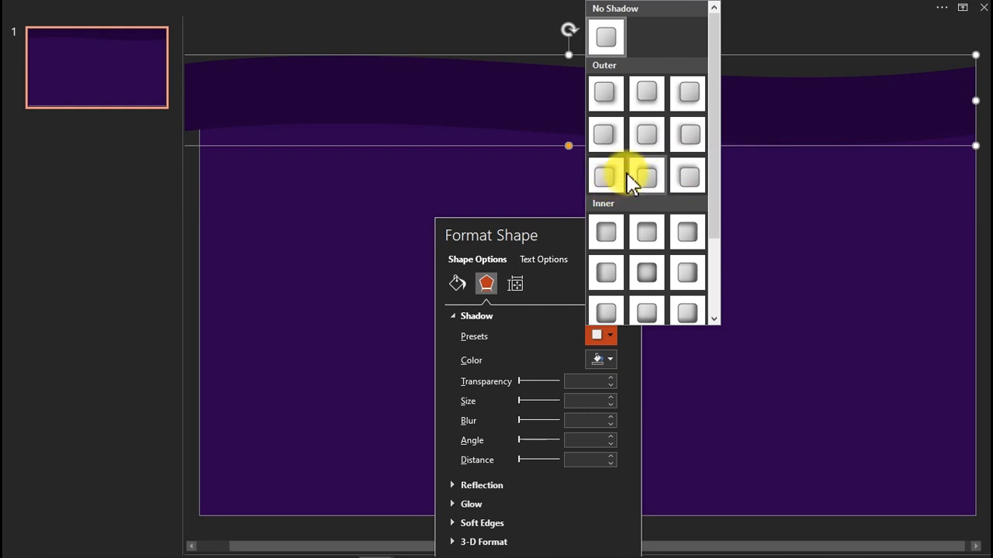
click(647, 95)
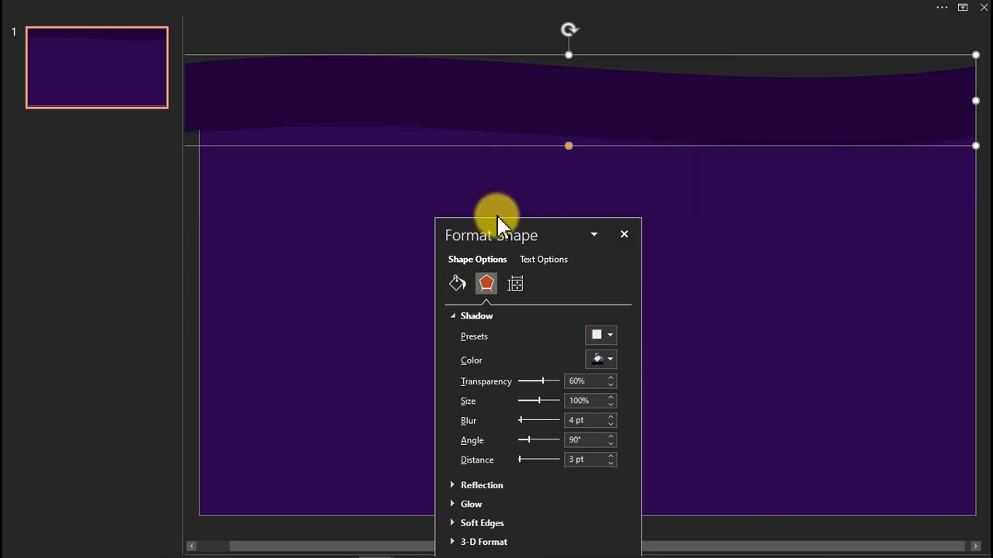
click(568, 203)
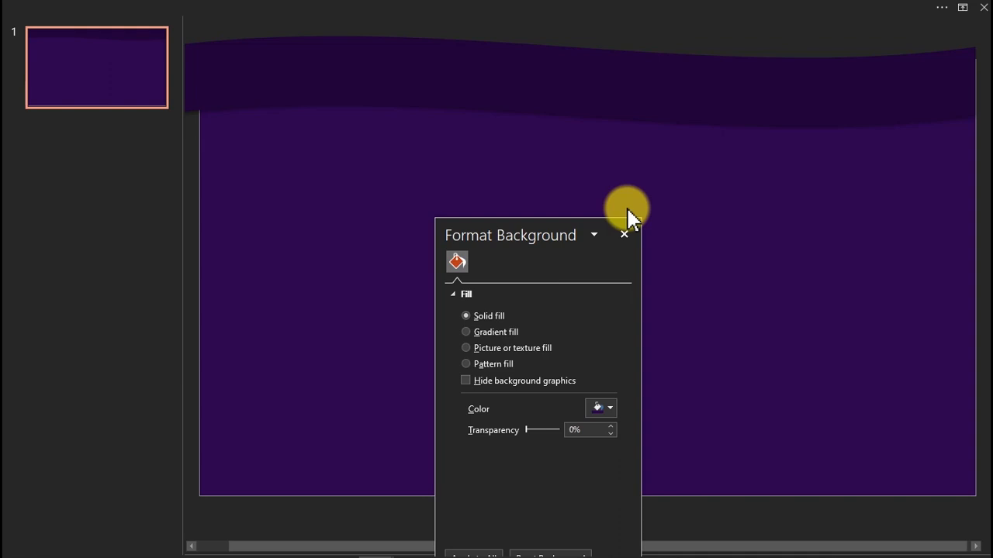
click(624, 234)
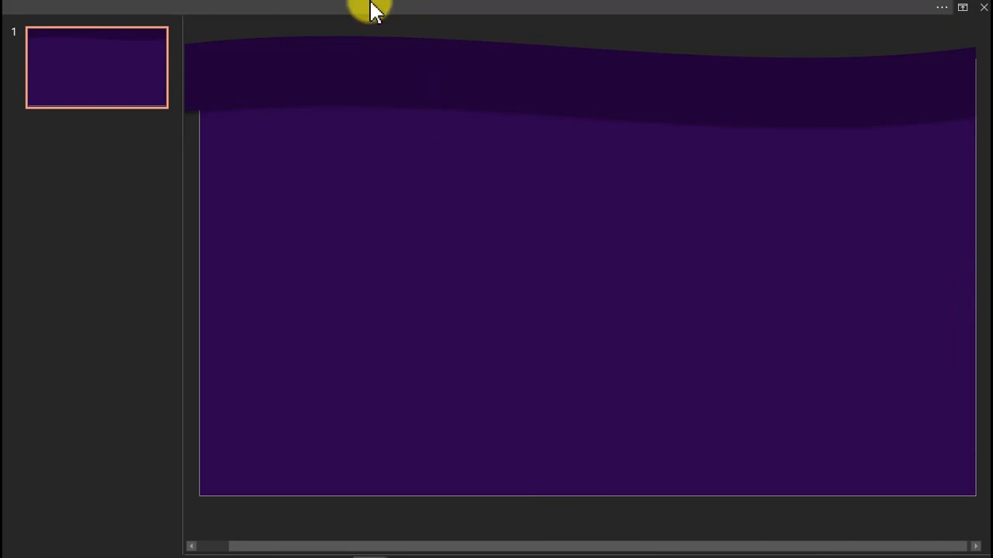
Step: Add a wide text box below the wave banner containing the title "Employees Insight Dashboard"
click(348, 7)
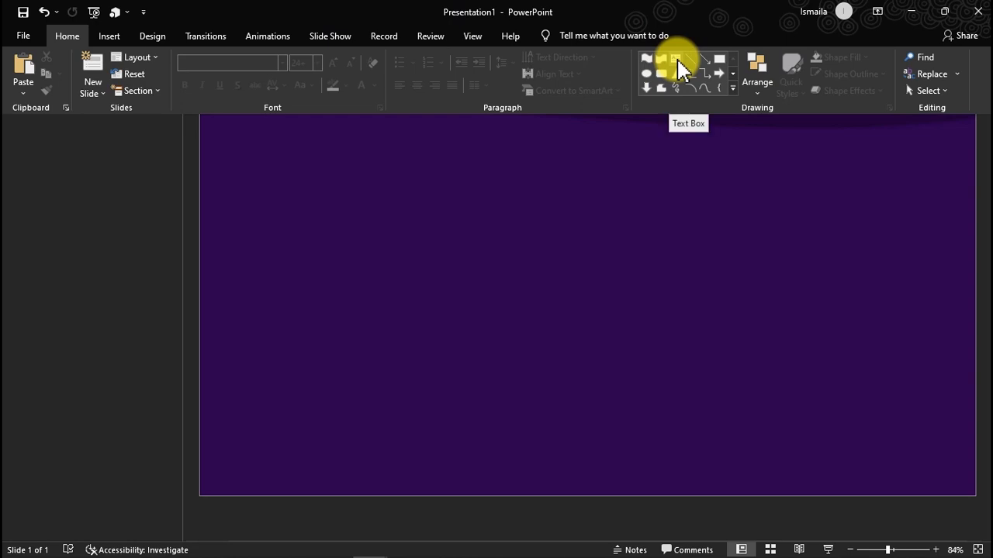
click(677, 62)
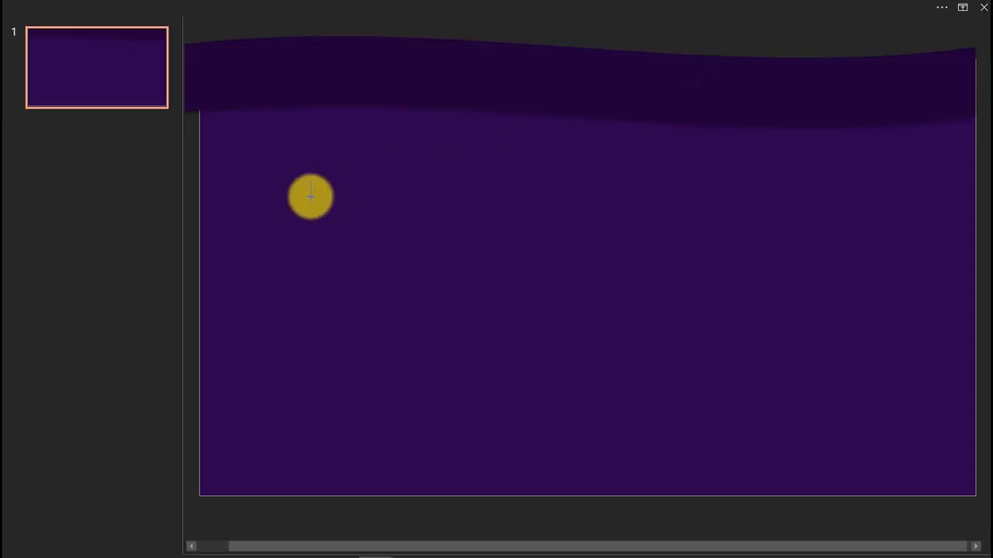
drag(307, 198, 662, 242)
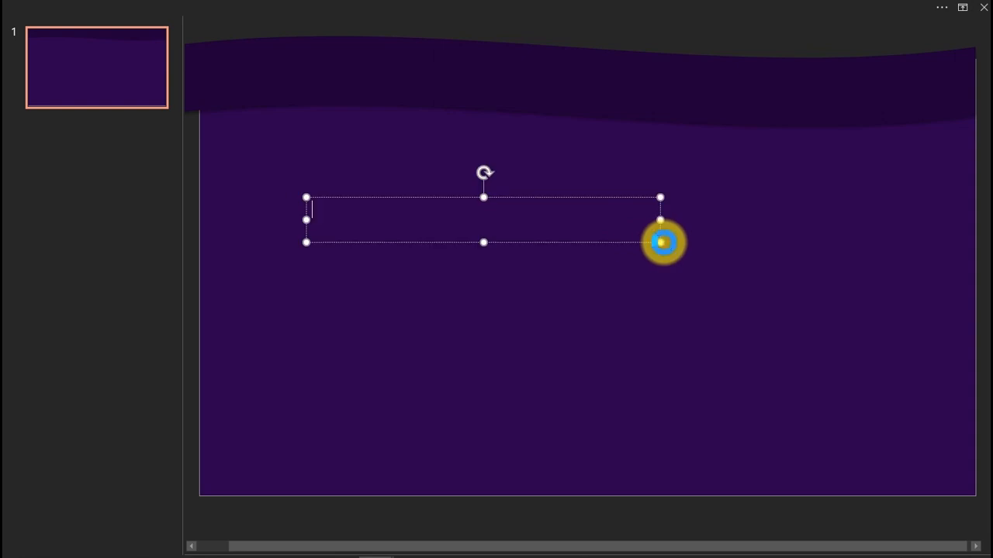
text(Employees Insight Dashboard)
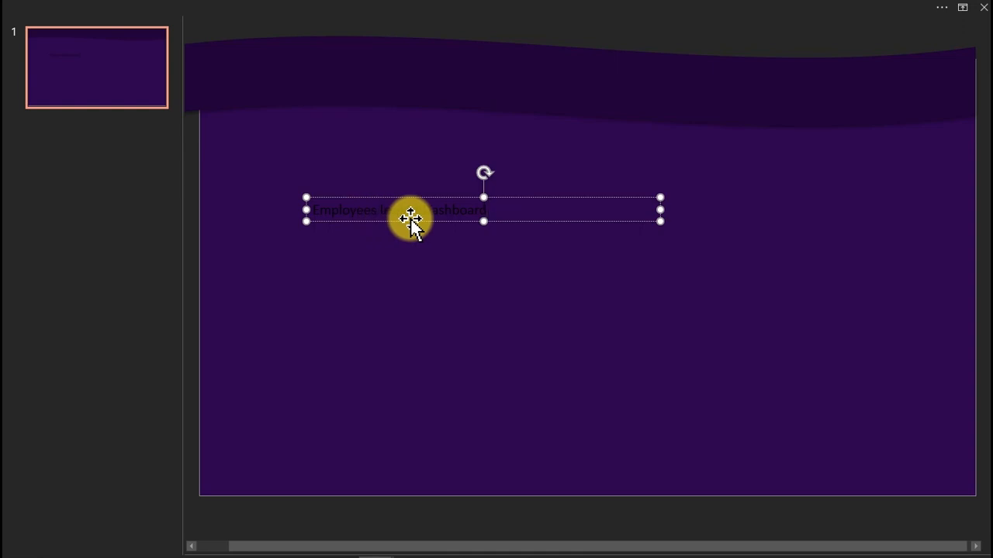
Step: Try to set the title text to the Arial Black font at 32 pt
click(369, 6)
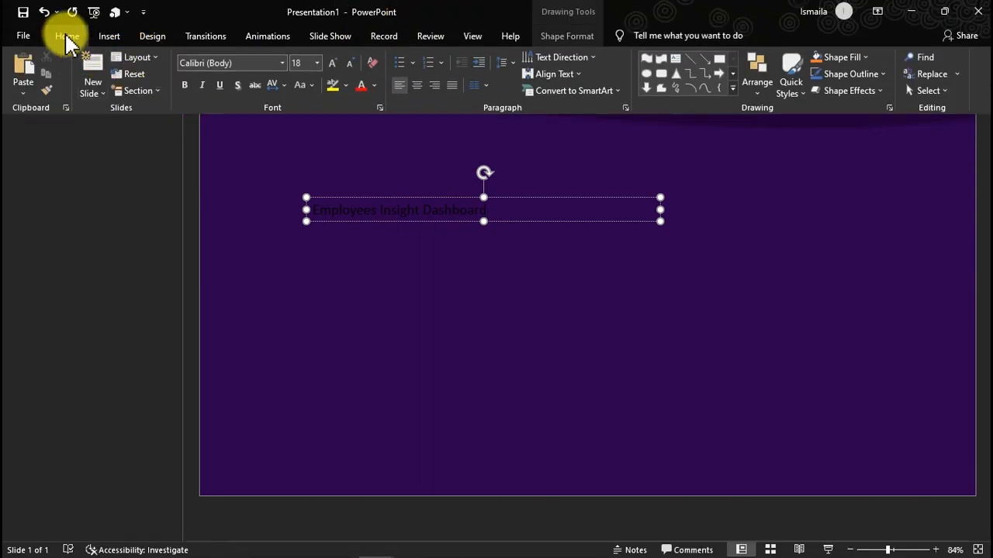
click(66, 43)
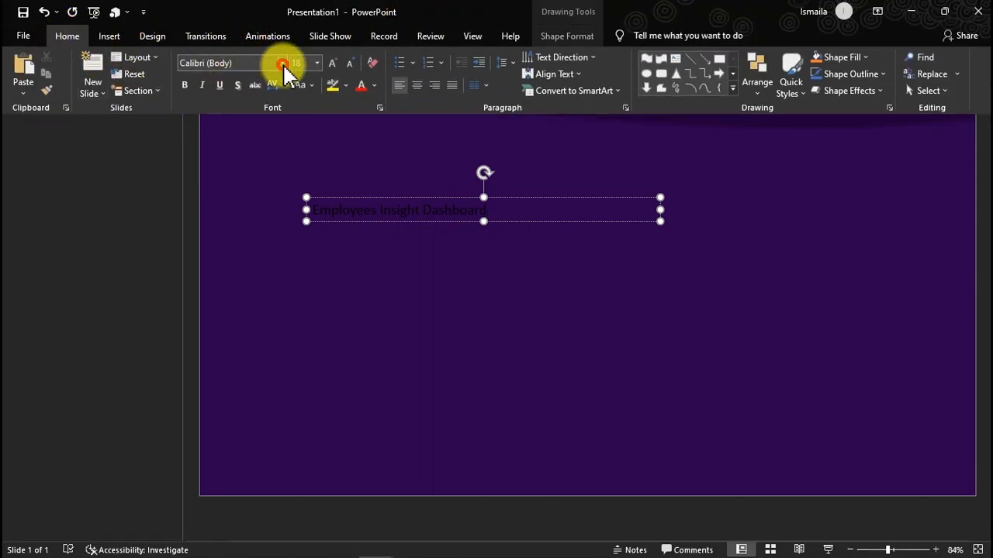
click(282, 63)
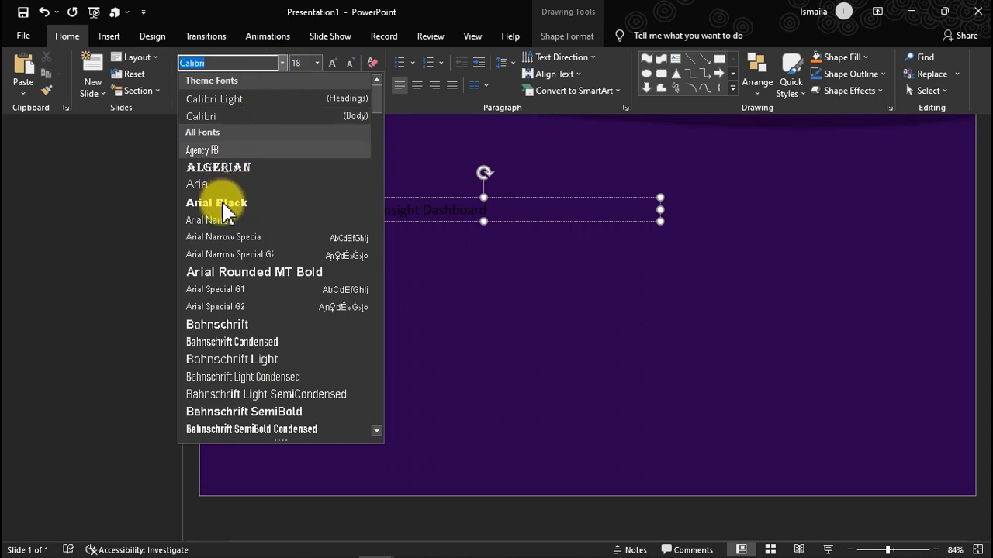
click(225, 205)
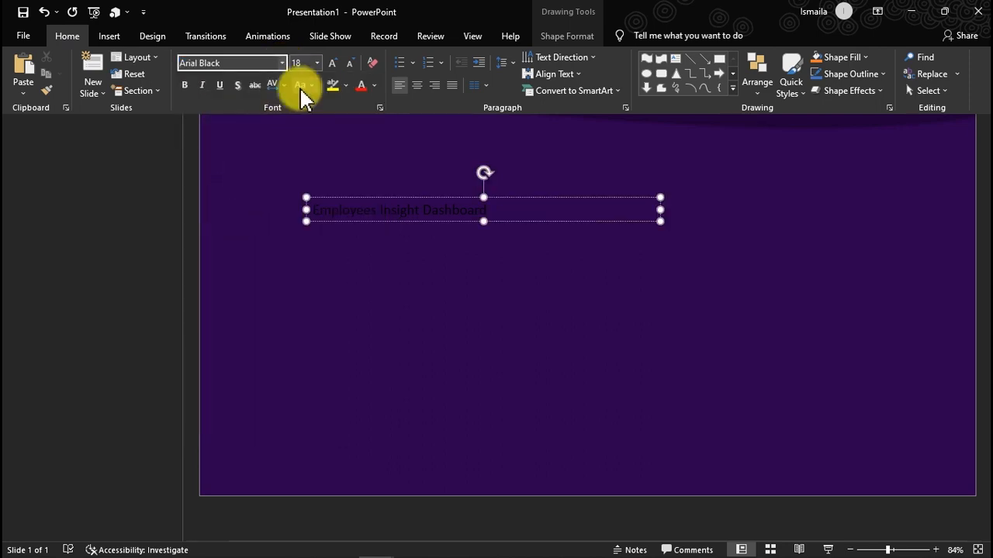
click(316, 63)
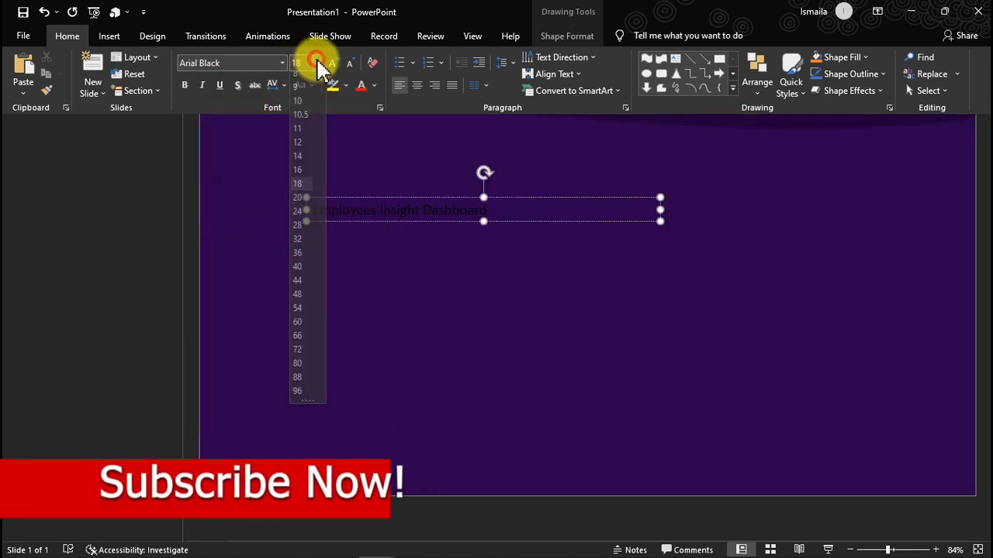
click(299, 246)
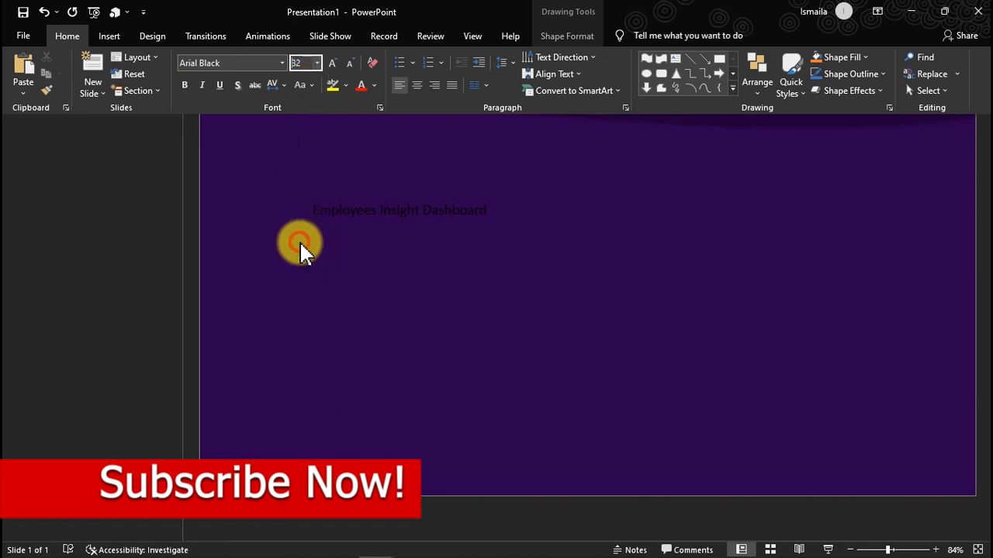
click(393, 217)
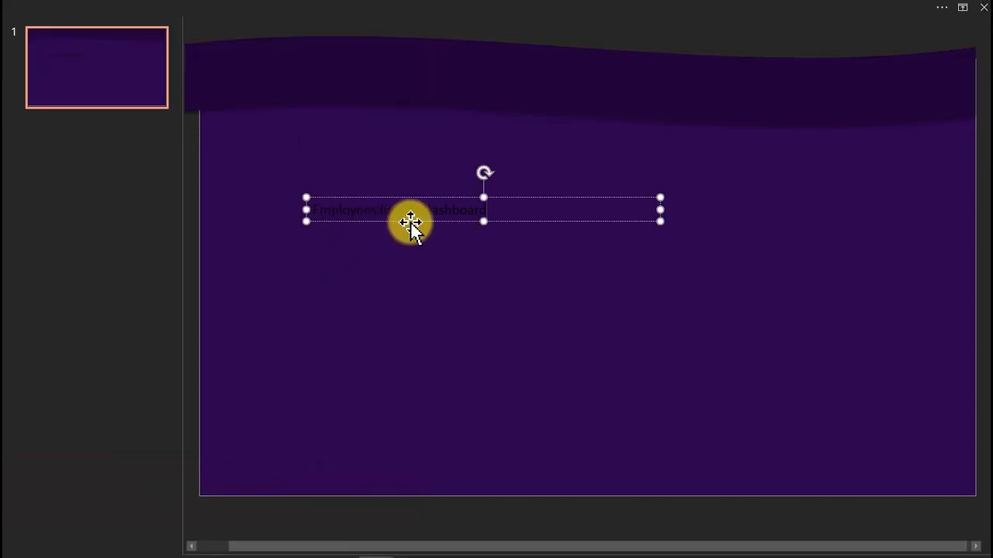
Step: Select the whole "Employees Insight Dashboard" text box and set its font to Arial Black at 32 pt
click(410, 222)
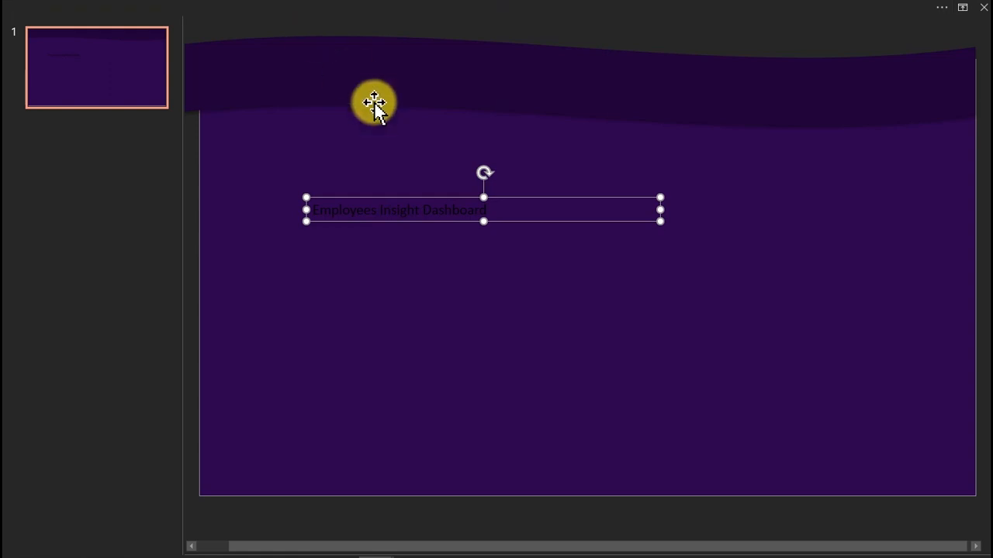
double_click(428, 211)
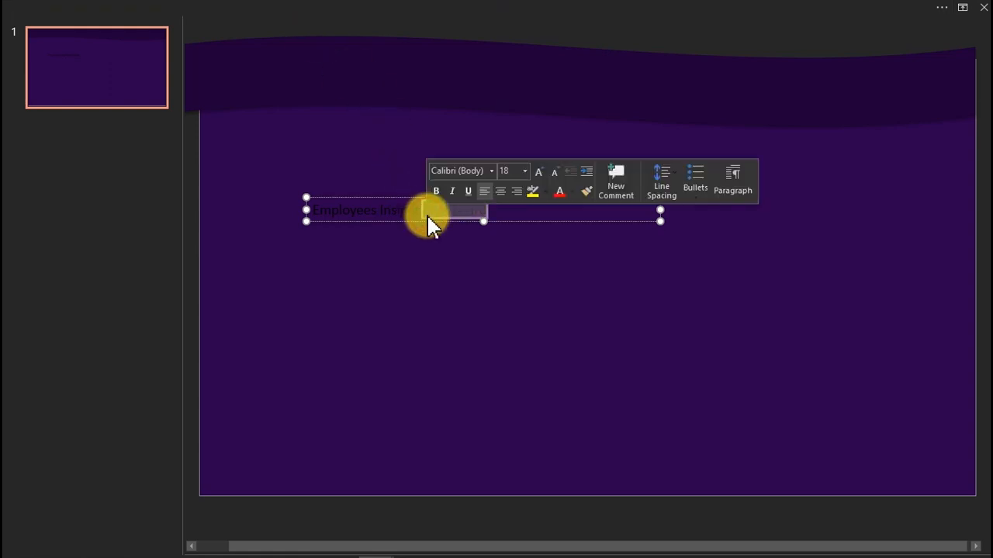
click(413, 211)
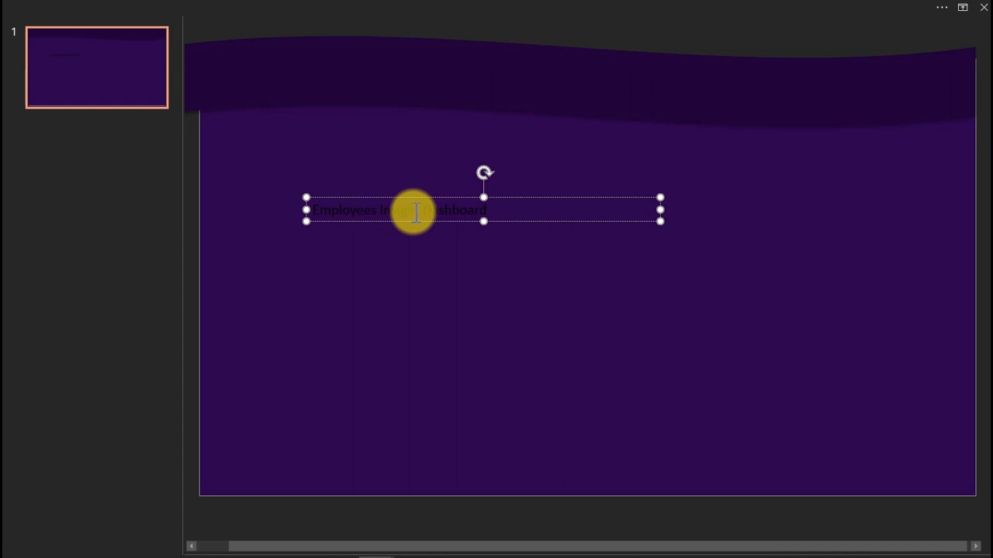
click(431, 222)
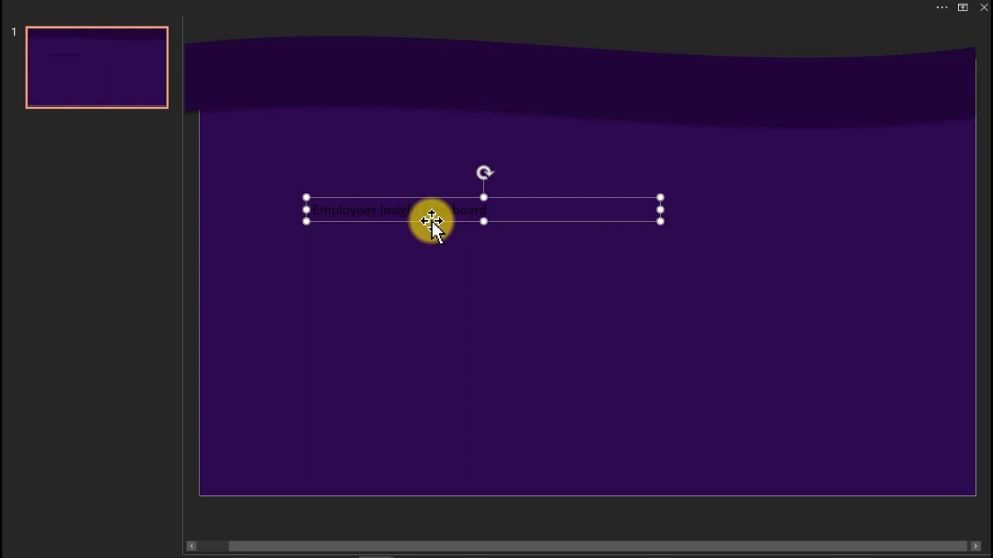
click(354, 11)
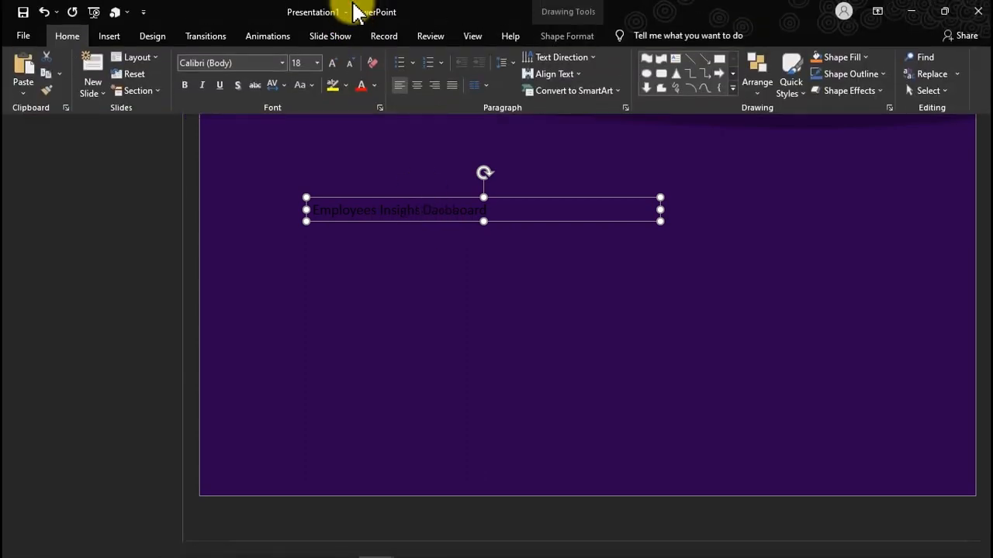
click(282, 63)
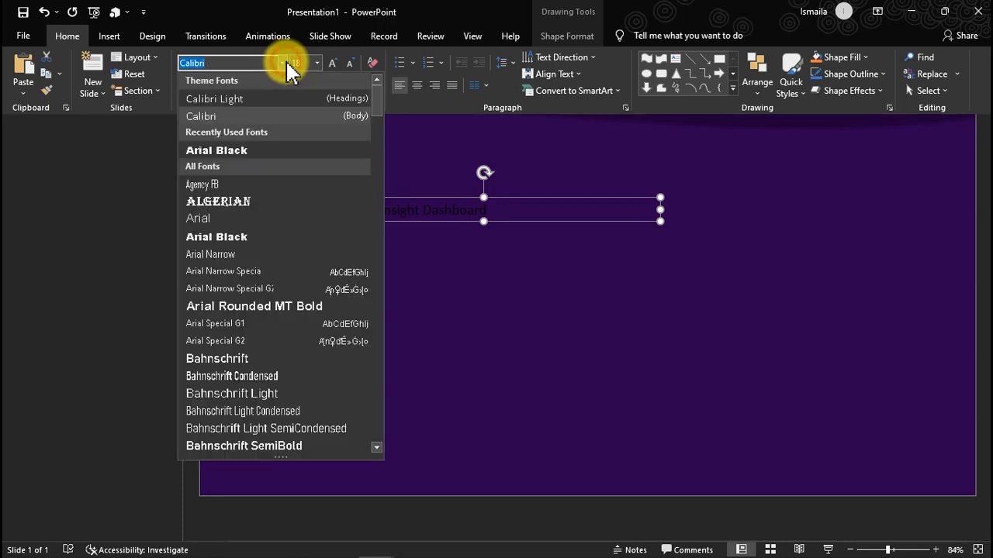
click(223, 236)
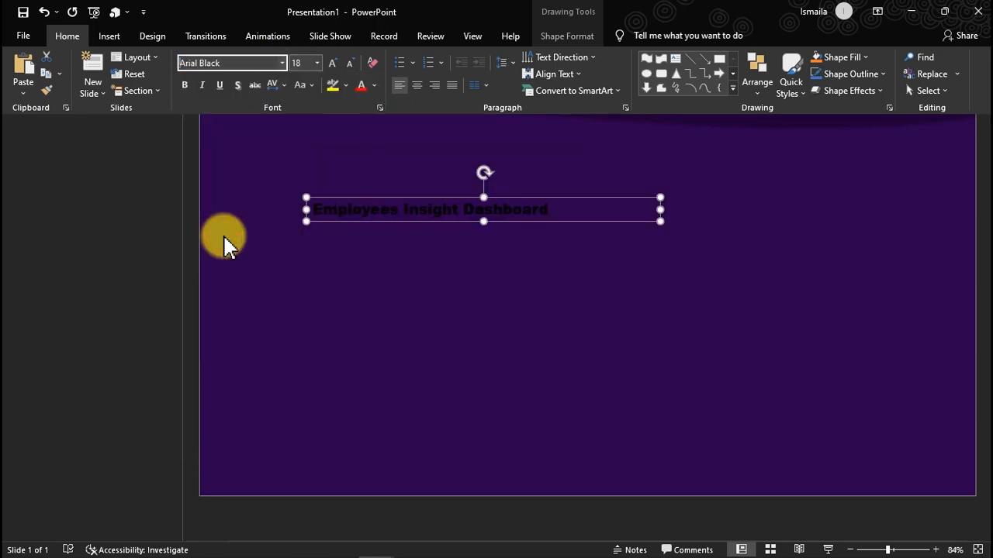
click(317, 63)
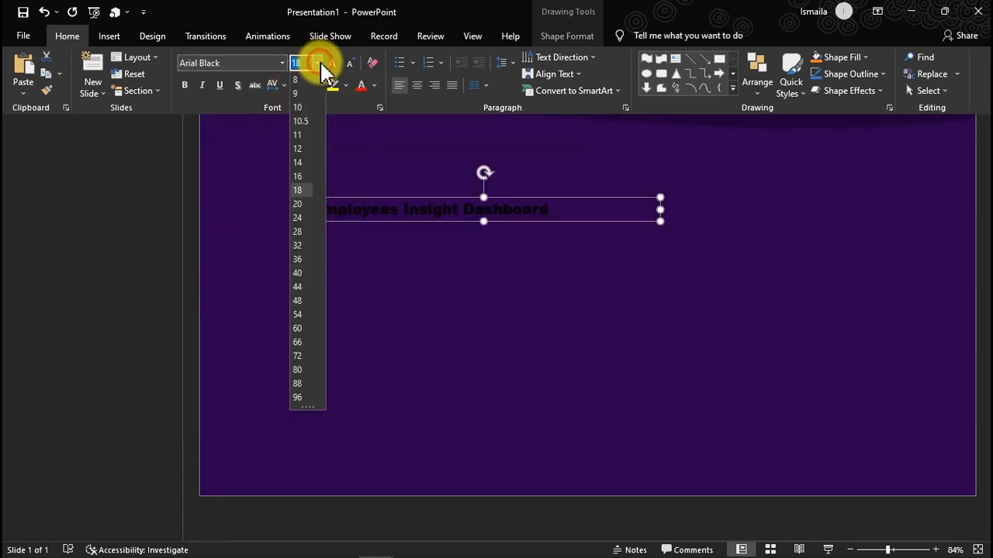
click(303, 247)
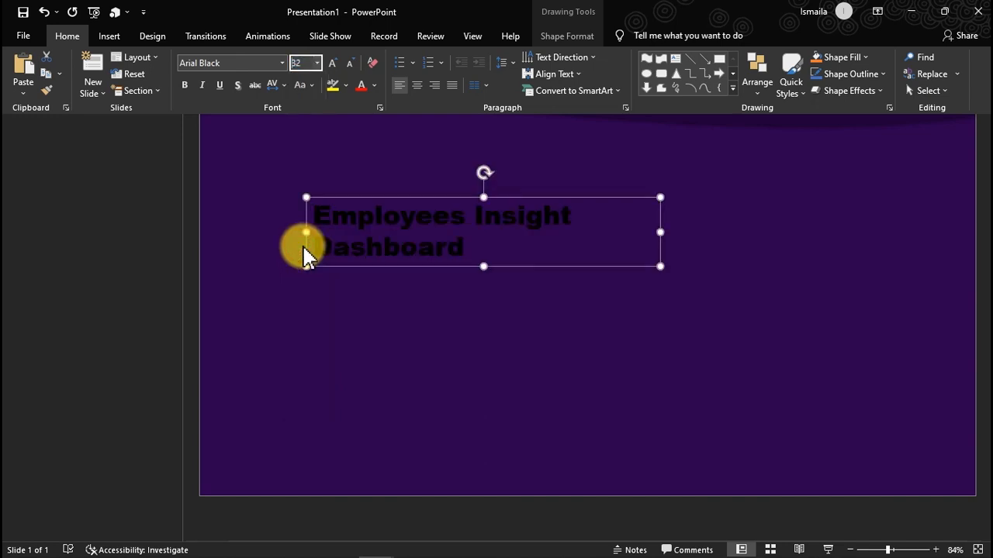
Step: Change the dashboard title's font colour to white
click(374, 86)
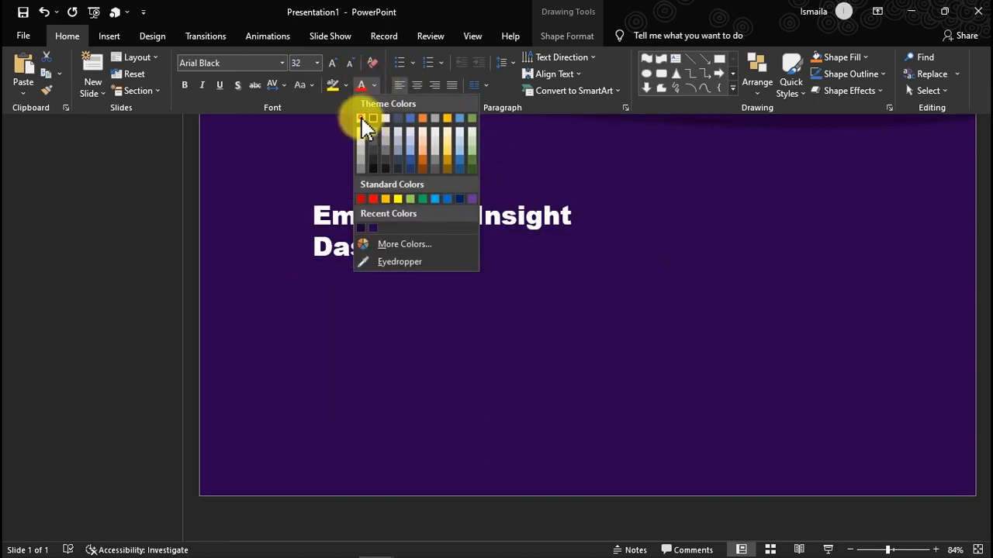
click(361, 117)
click(511, 241)
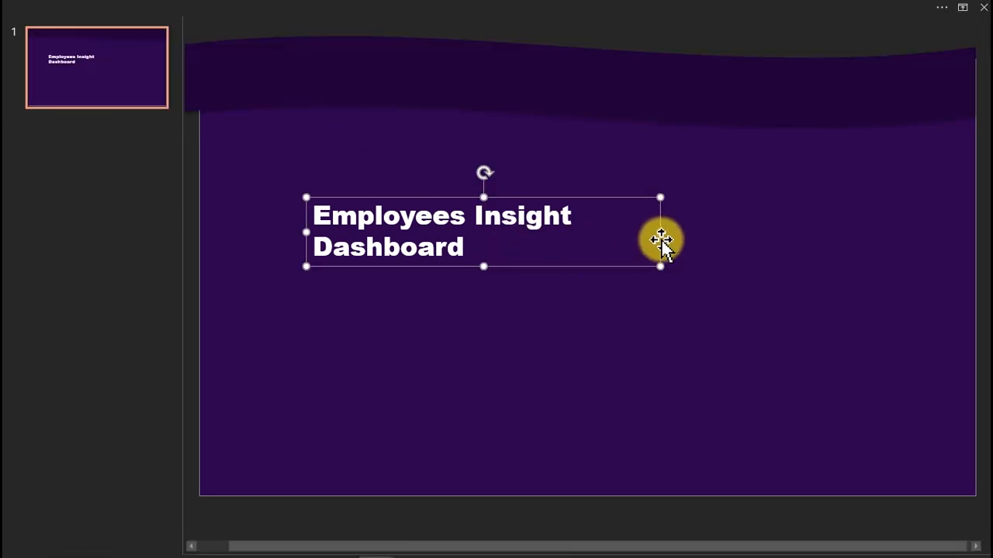
Step: Widen the title text box so the title fits on one line and move it onto the wave banner's left part
drag(661, 232, 775, 233)
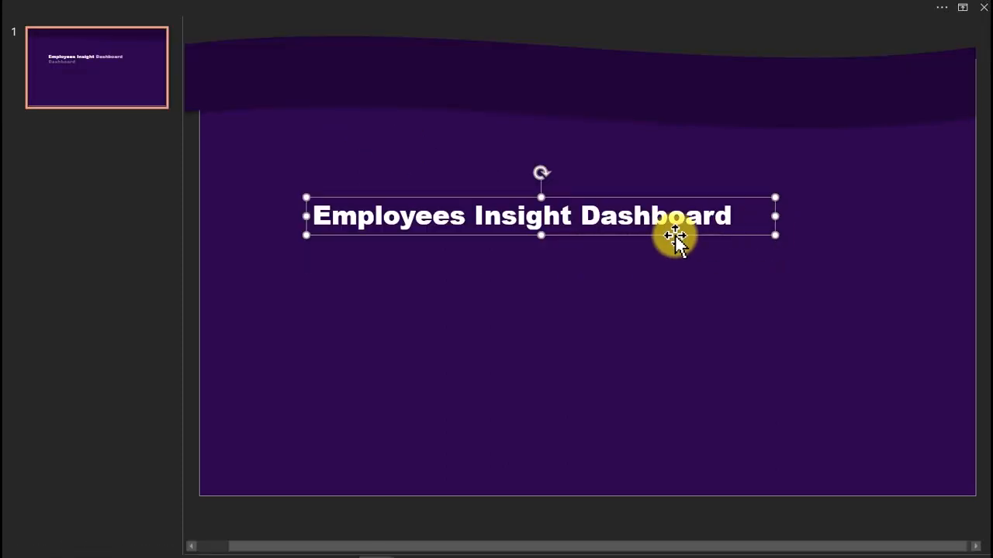
drag(646, 233, 554, 89)
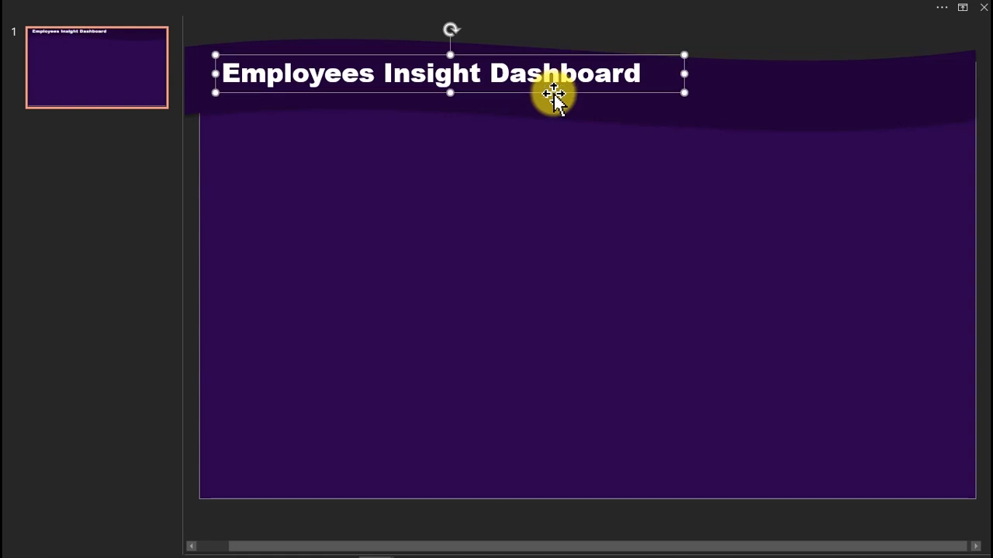
click(525, 183)
Step: Duplicate the title text box and place the copy on the open background below the wave banner
click(512, 79)
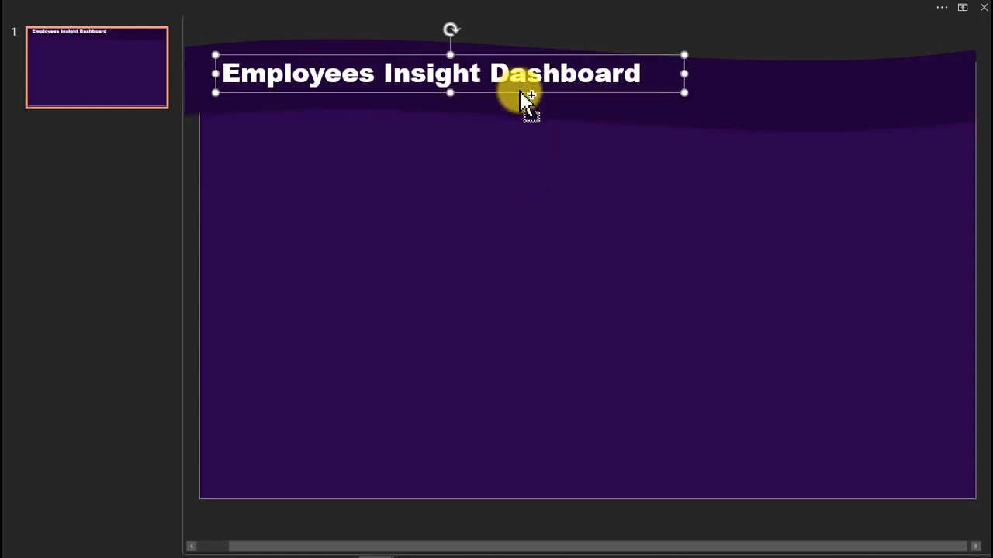
key(ctrl+d)
drag(521, 101, 543, 237)
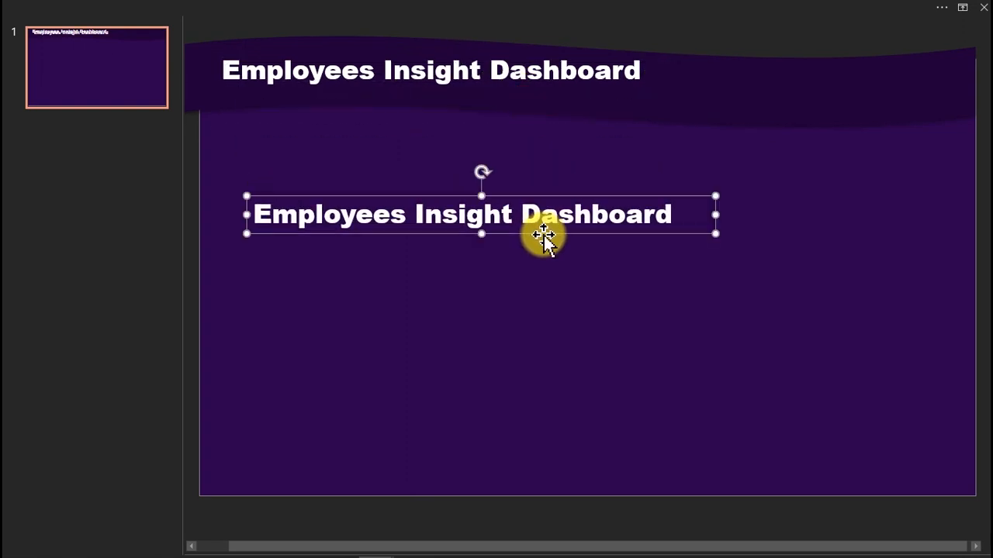
Step: Replace the duplicated title's text with "Getting to know our organization and employees better"
click(541, 217)
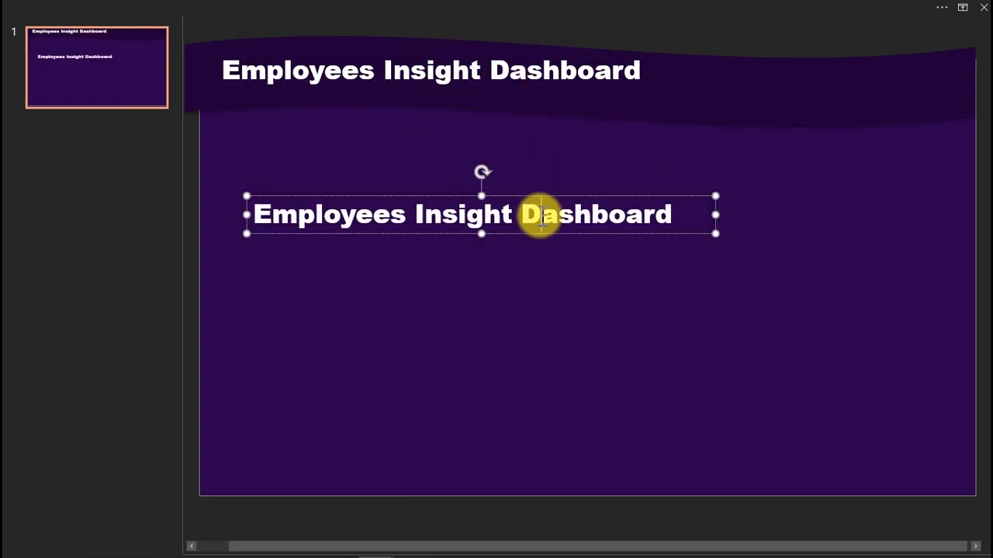
key(ctrl+a)
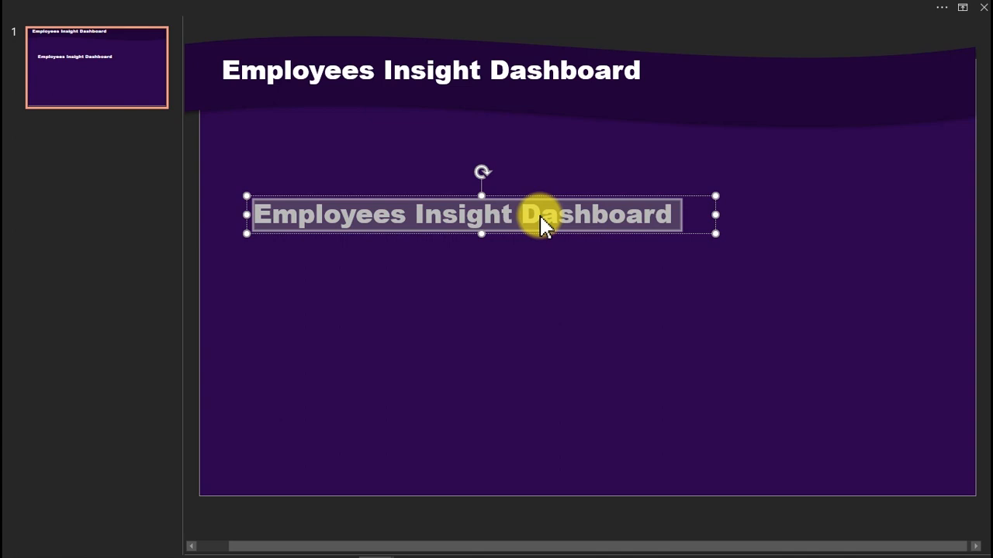
key(Delete)
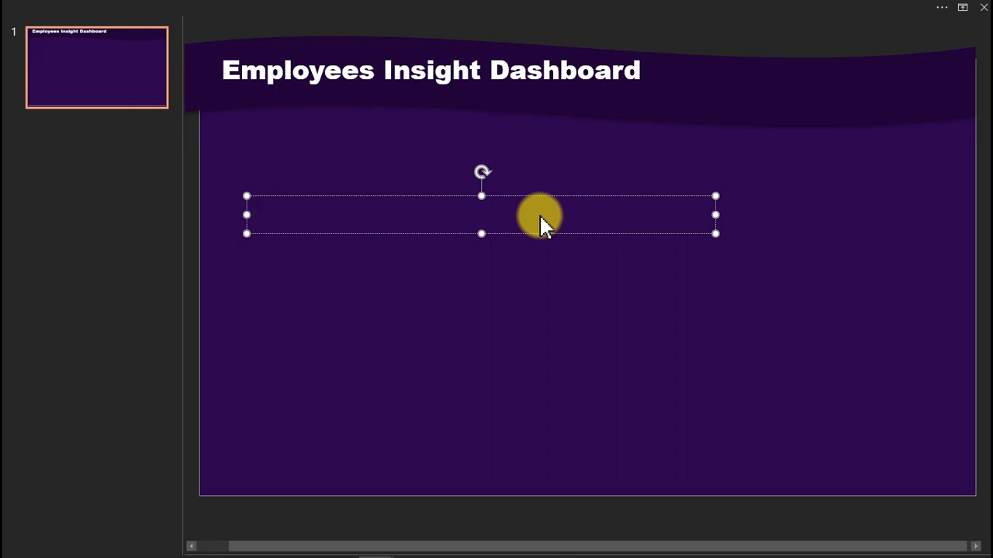
text(Getting to know our organization and employees better)
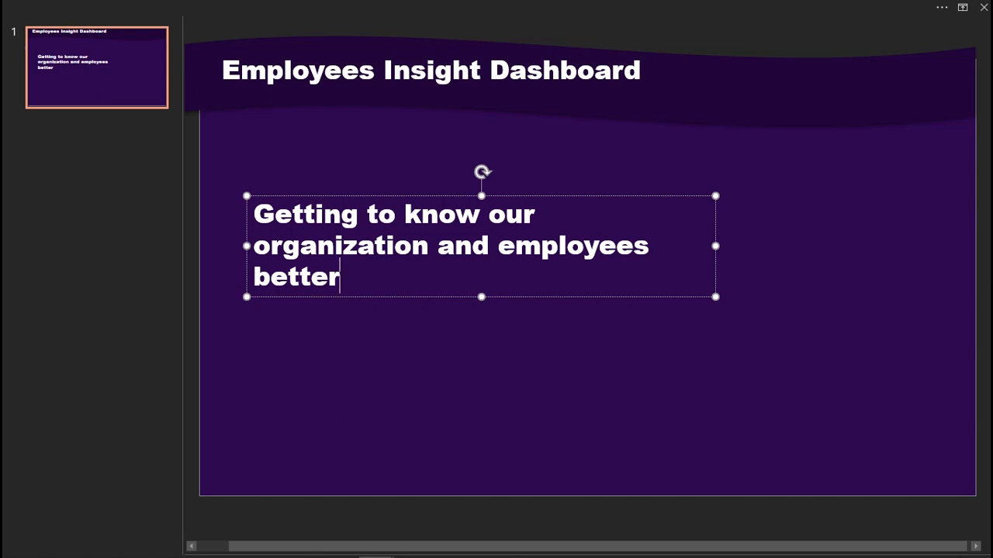
Step: Set the subtitle text box to the Calibri (Body) font at 16 pt
click(381, 10)
click(382, 298)
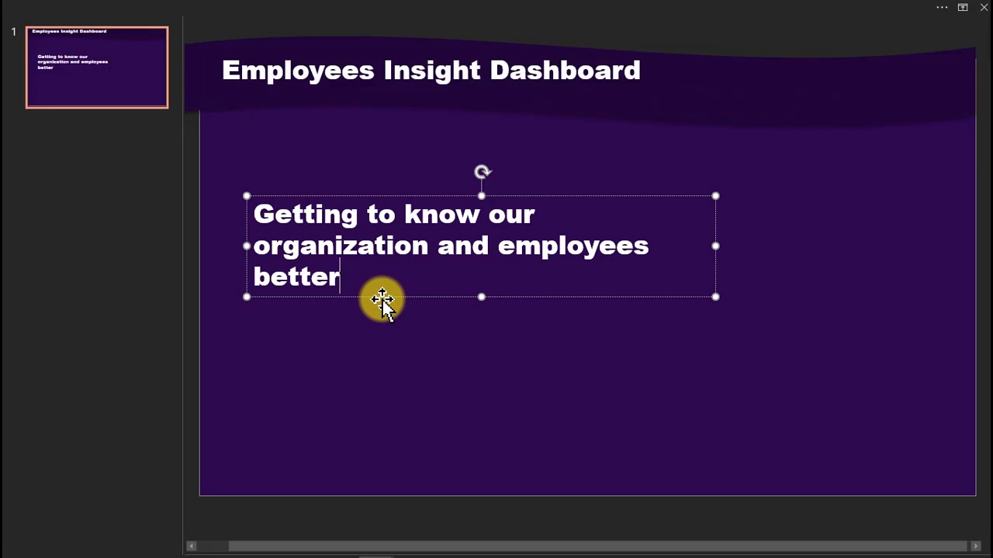
click(317, 7)
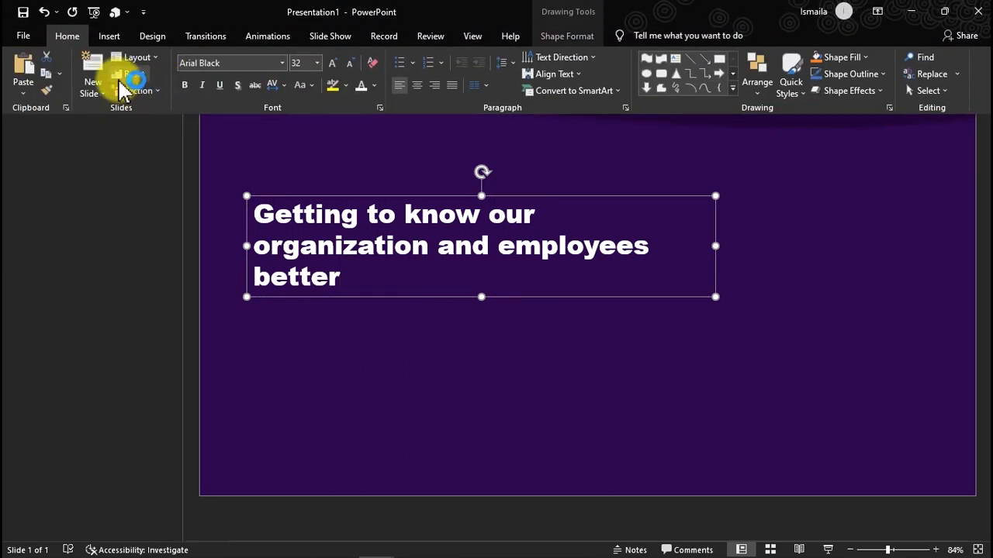
click(284, 63)
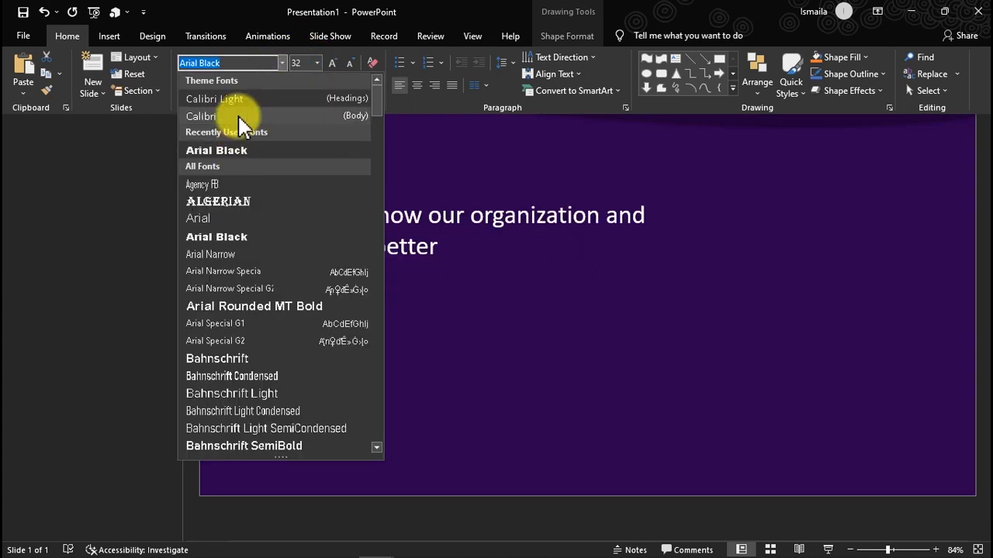
click(241, 122)
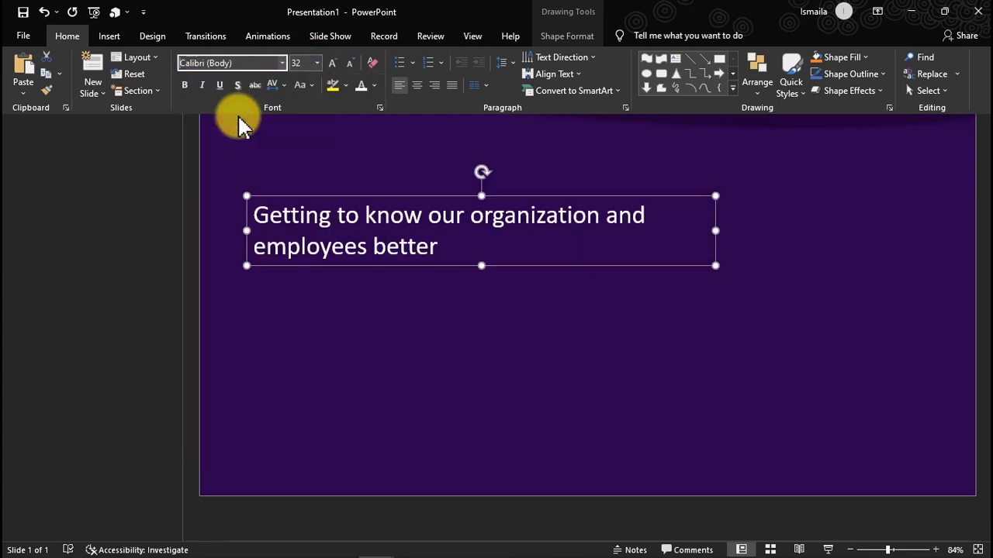
click(317, 64)
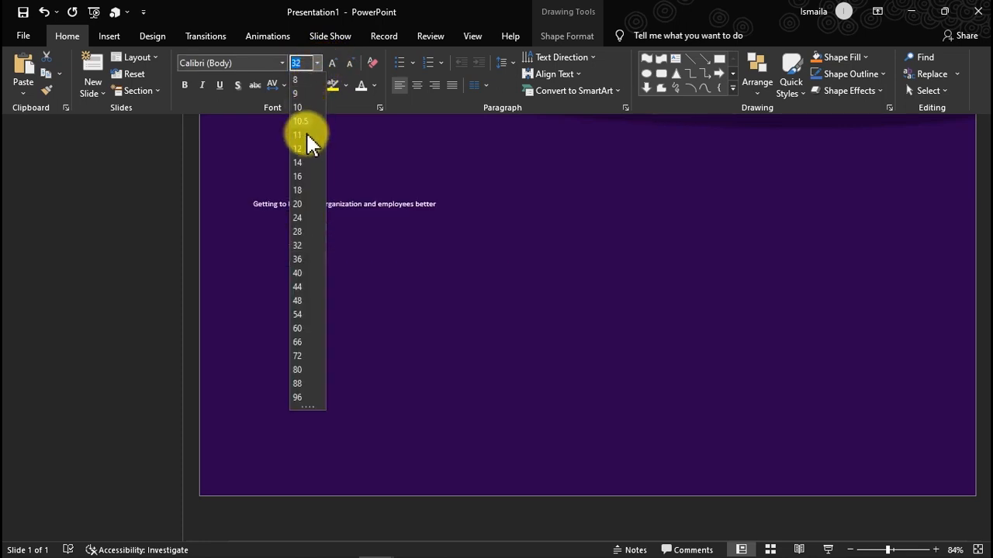
click(299, 178)
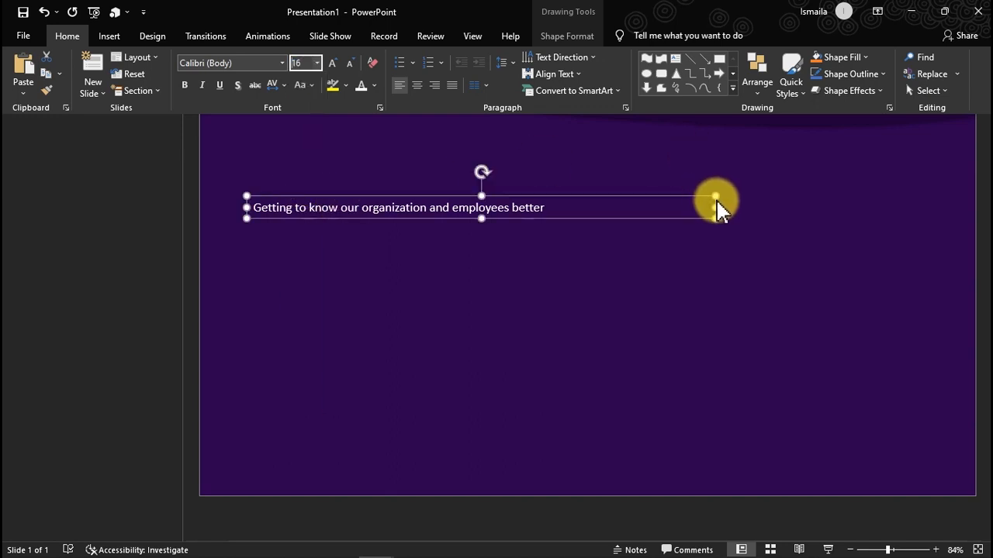
Step: Narrow the subtitle text box around its text and place it directly beneath the title on the banner, left-aligned with it
key(ctrl+shift+F1)
drag(716, 206, 510, 107)
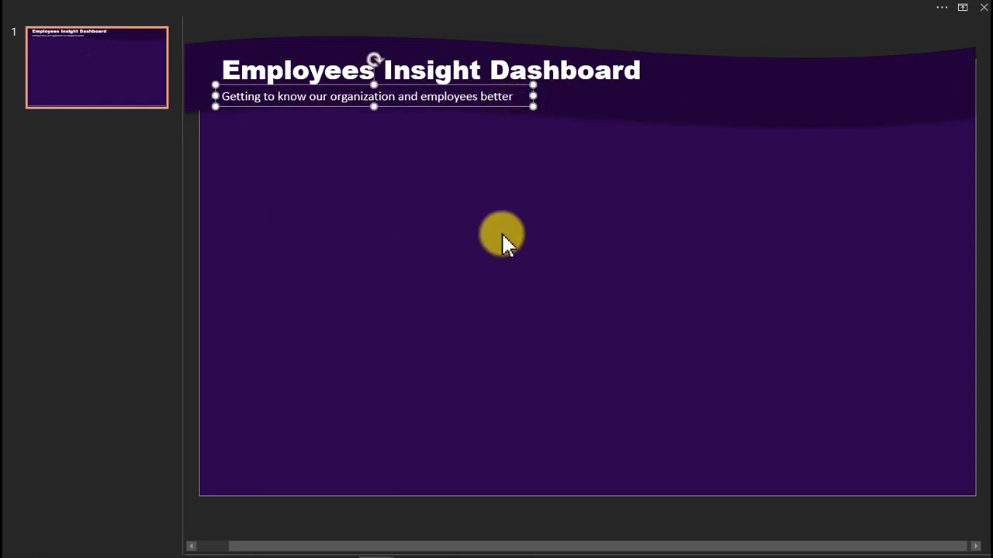
key(Up)
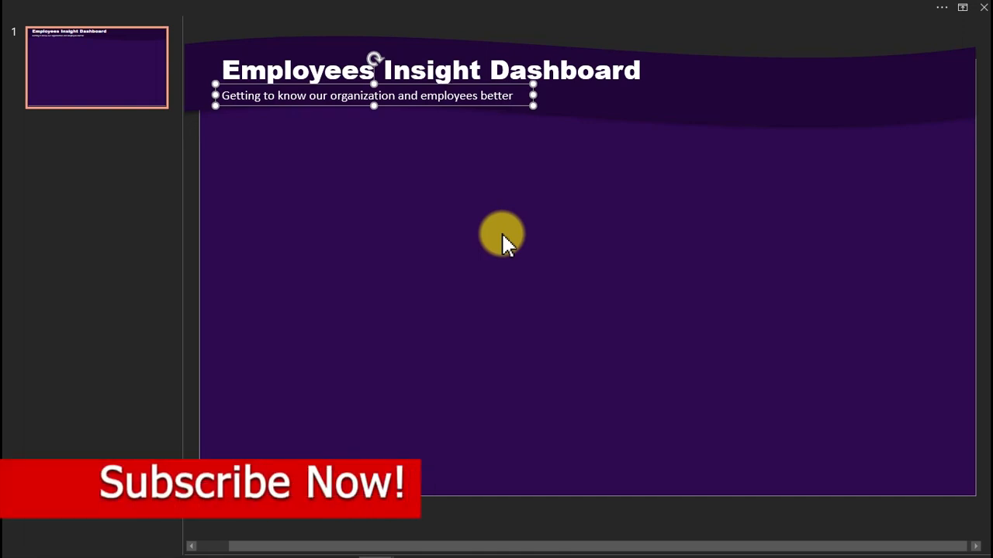
click(503, 235)
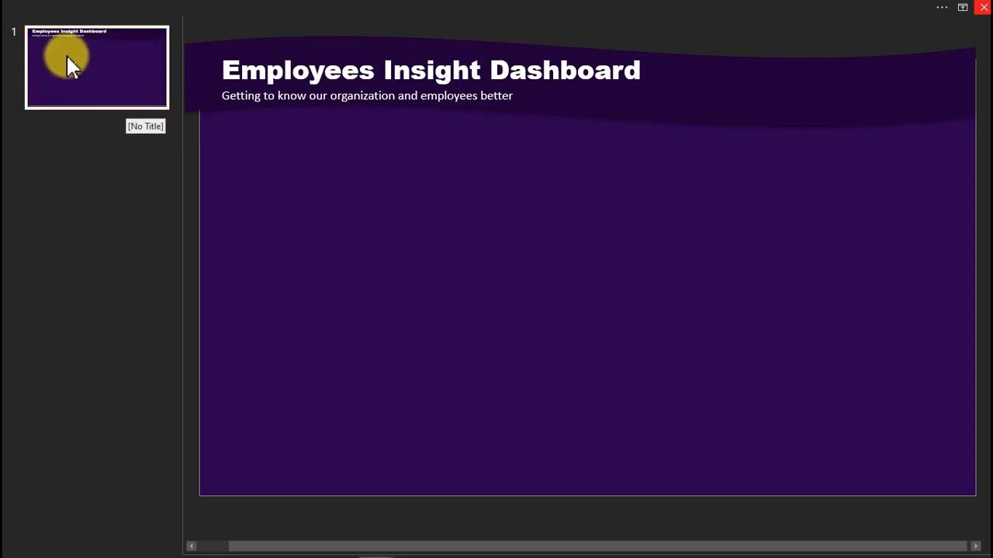
Step: Duplicate slide 1 in the presentation and return to the original slide
right_click(86, 62)
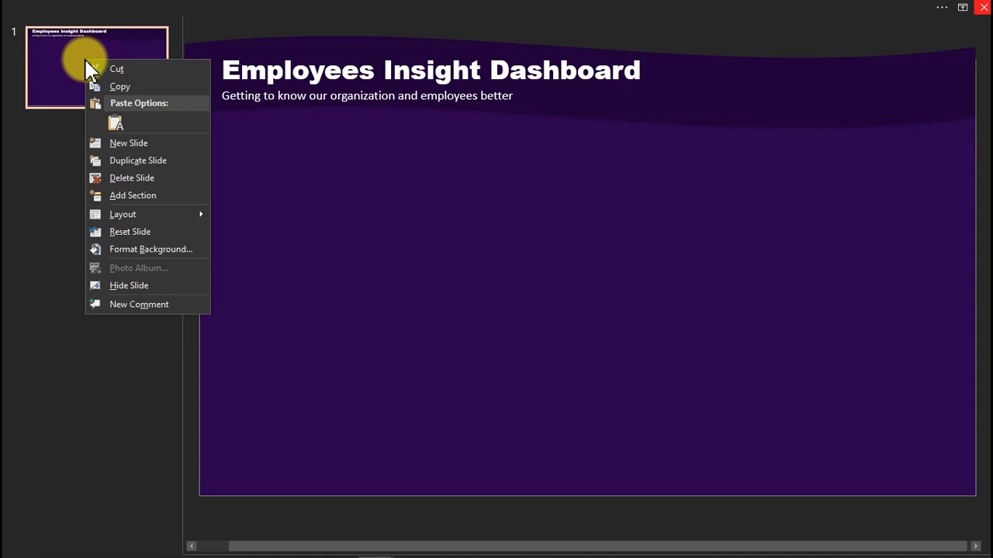
click(132, 161)
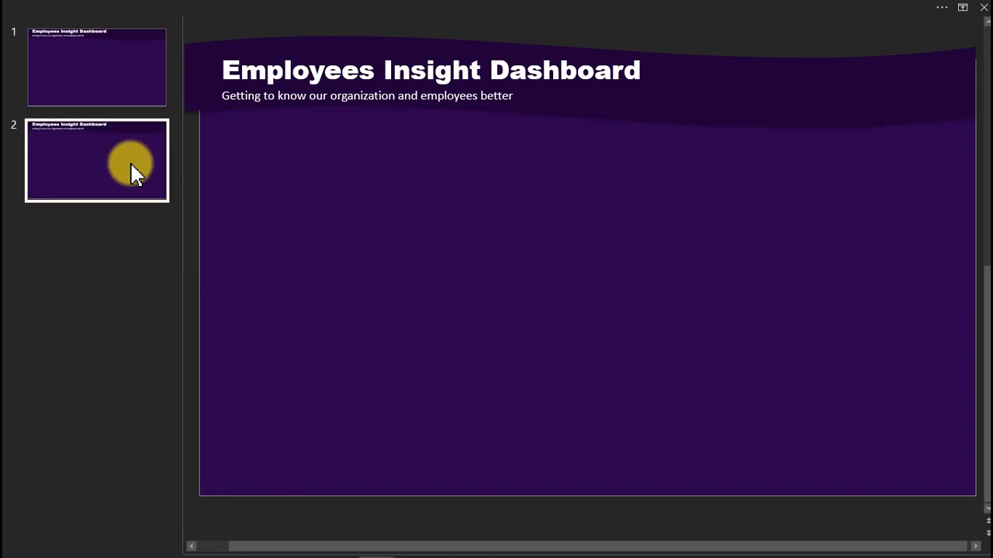
click(124, 100)
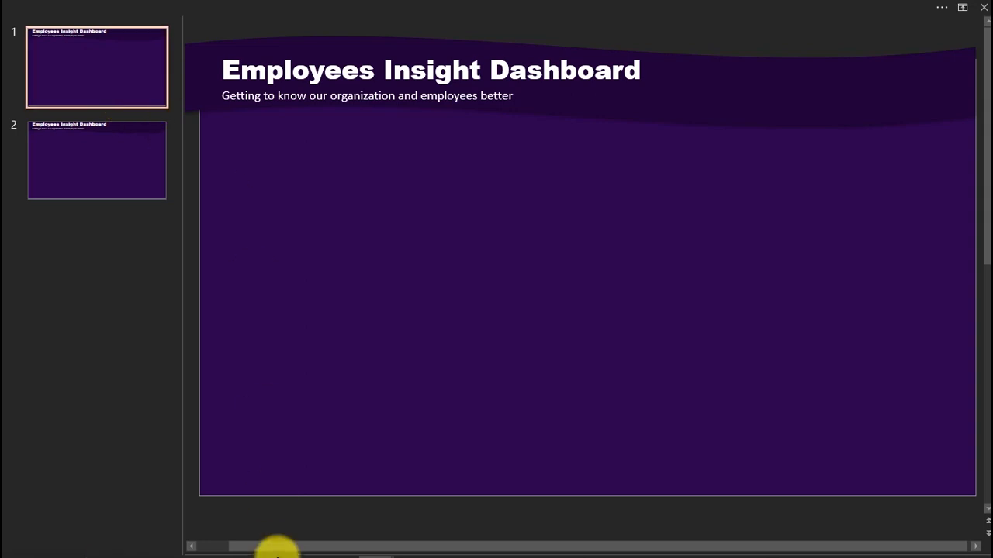
Step: Switch to the Employees insights.pptx presentation to examine the icons on both reference slides, closing Format Background, and return to Presentation1
mouse_move(376, 543)
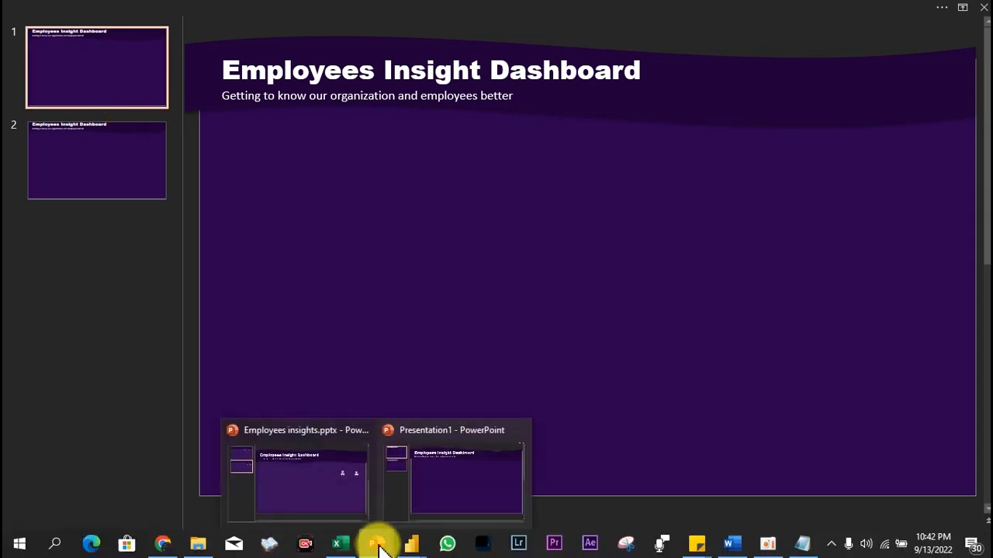
click(316, 484)
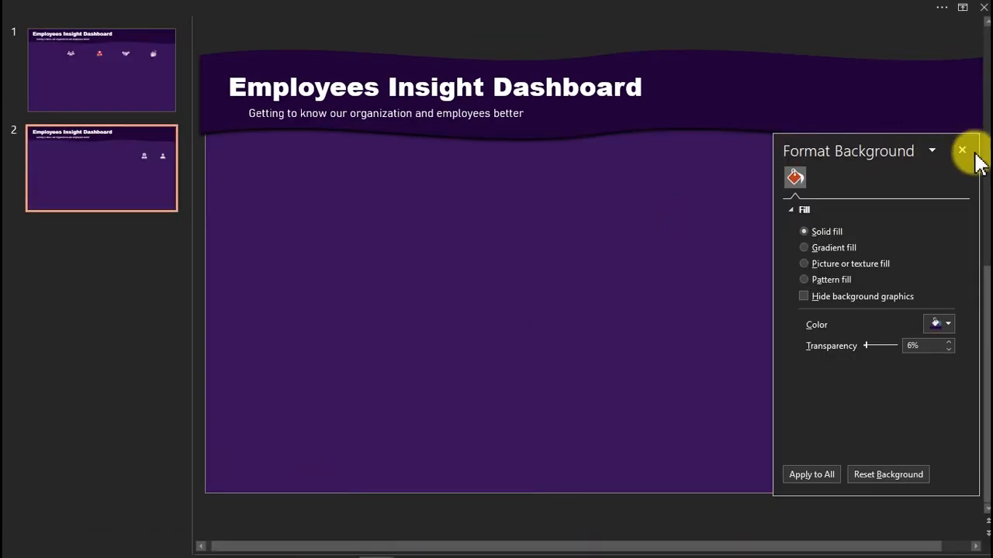
click(960, 152)
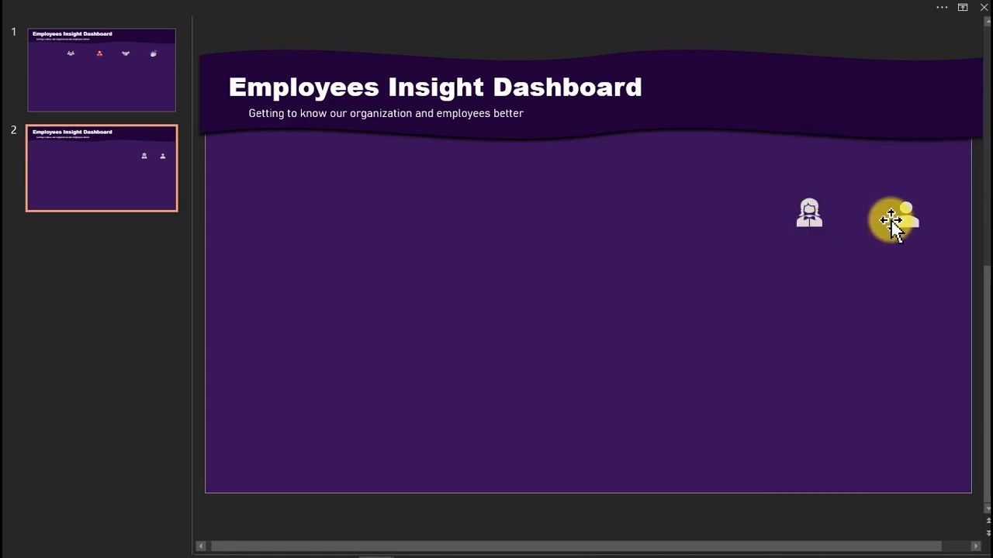
click(143, 109)
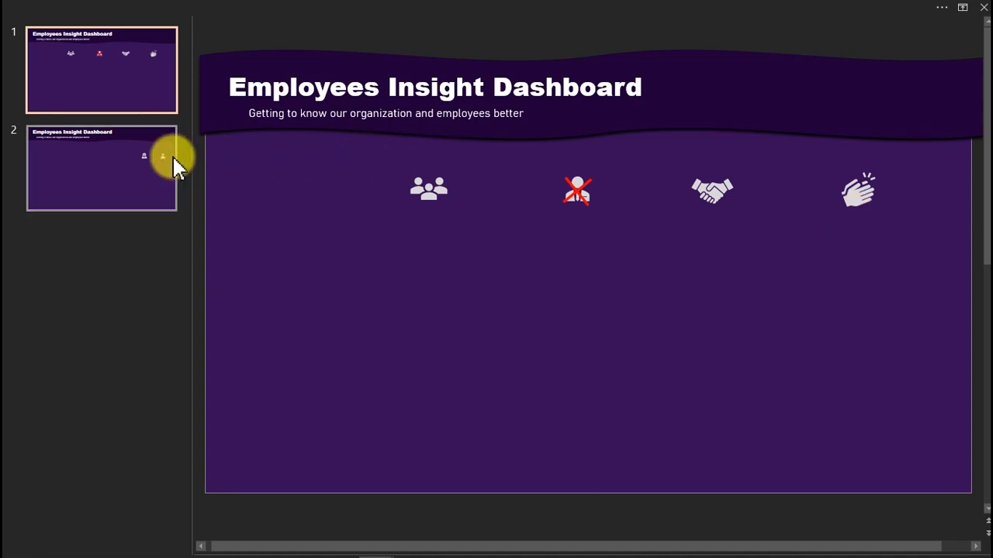
click(143, 163)
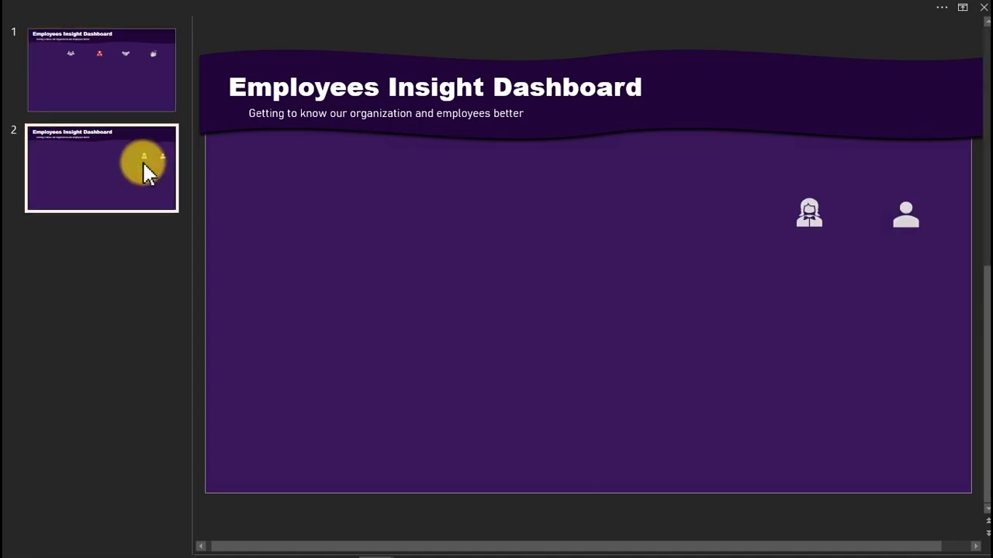
mouse_move(380, 550)
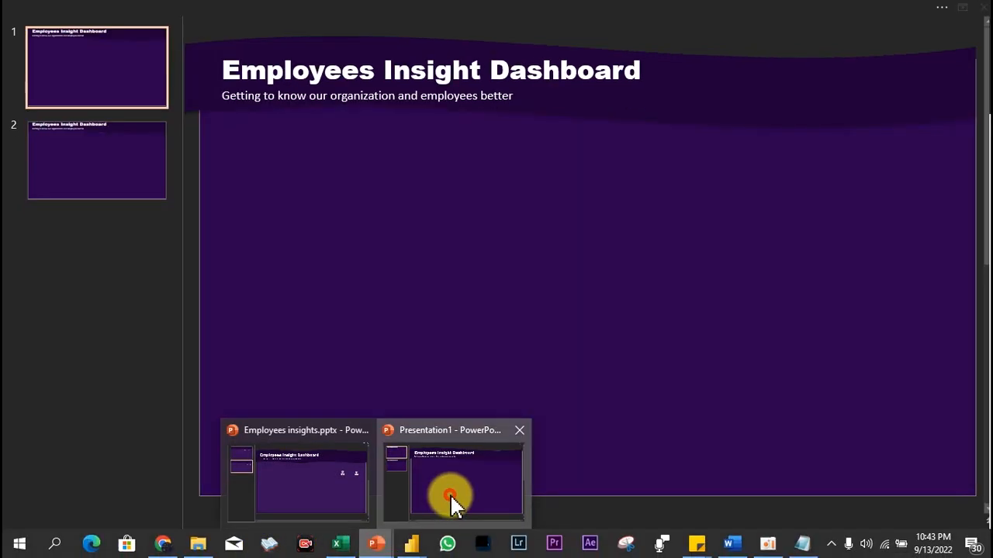
click(450, 495)
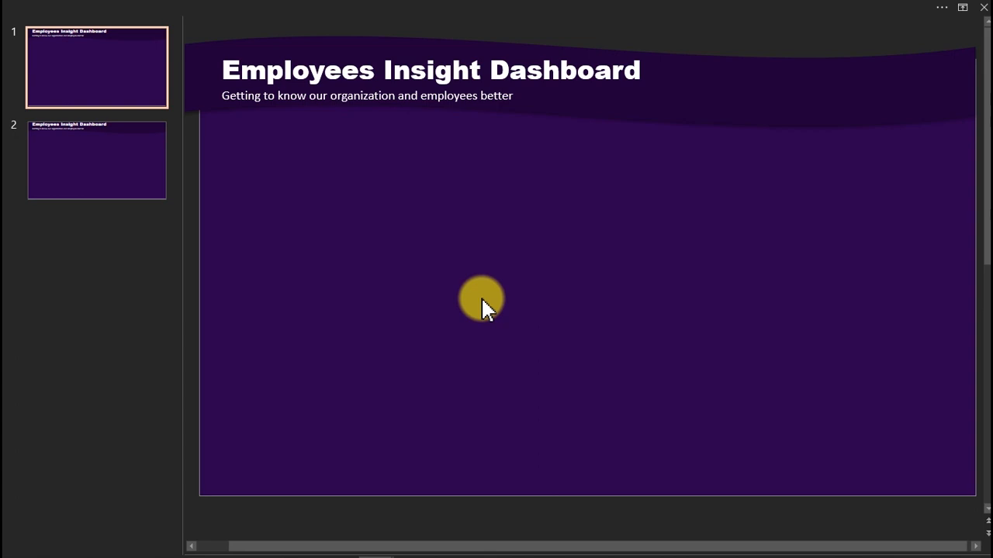
Step: Open the Insert Icons library and browse categories such as Business, Buildings, Body parts, Arrows, Animals and Analytics
click(385, 8)
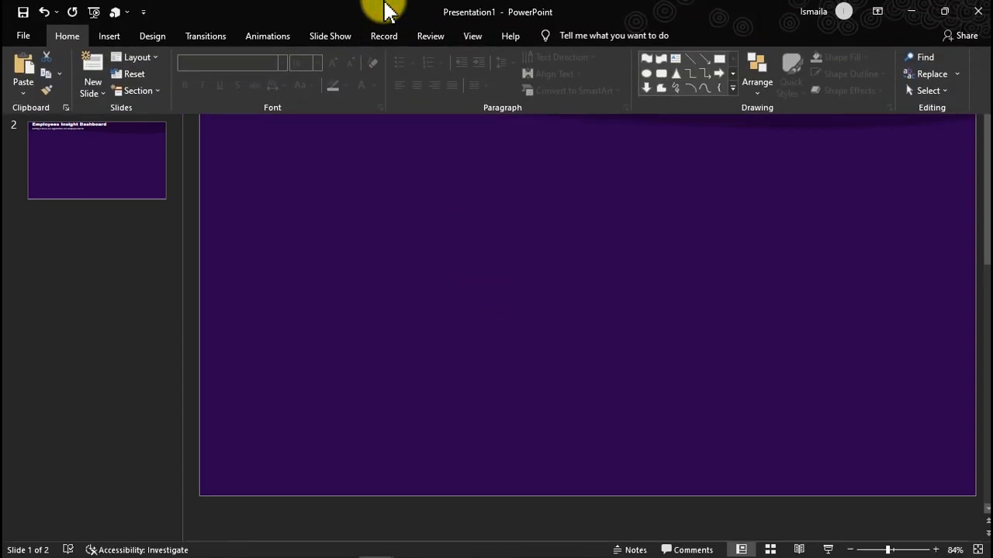
click(108, 39)
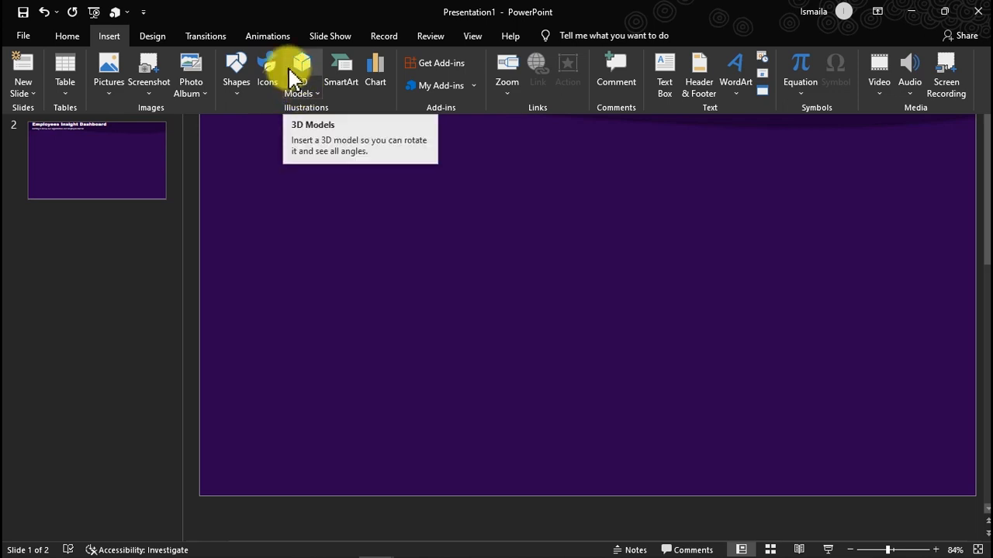
click(271, 82)
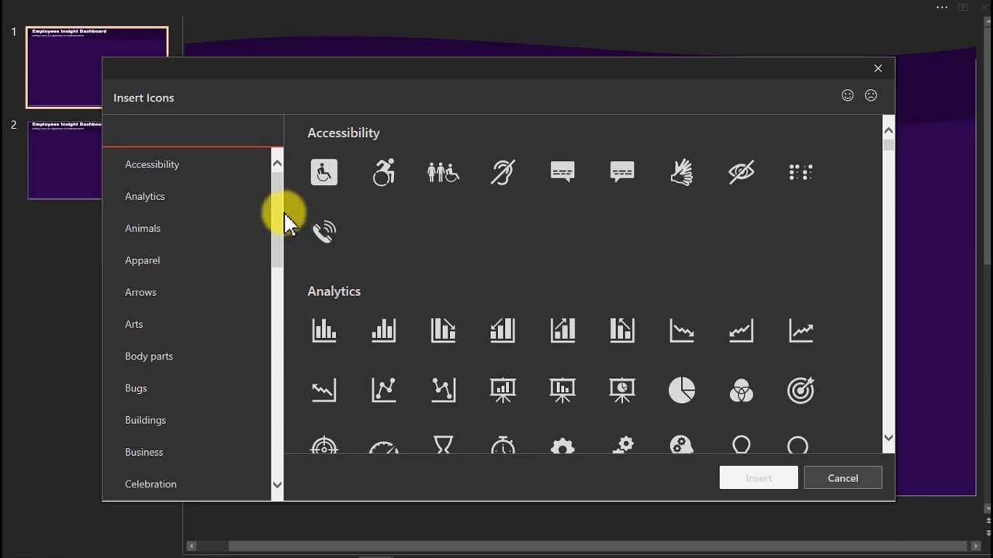
drag(276, 205, 276, 174)
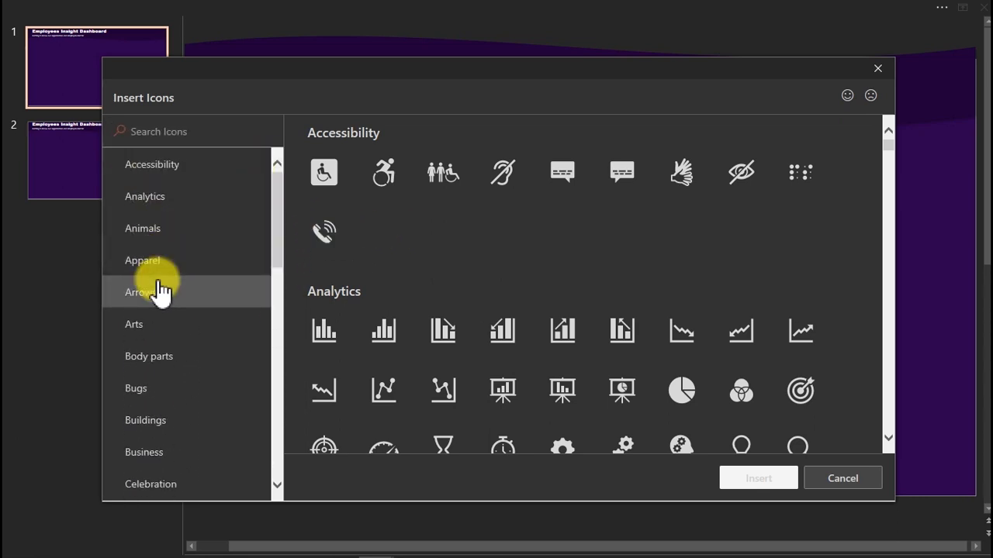
click(144, 456)
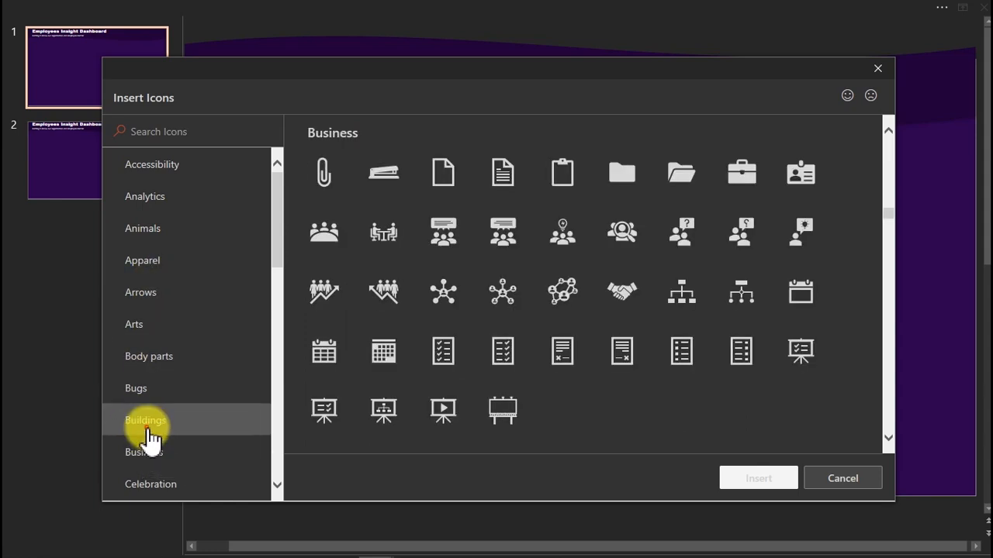
click(146, 427)
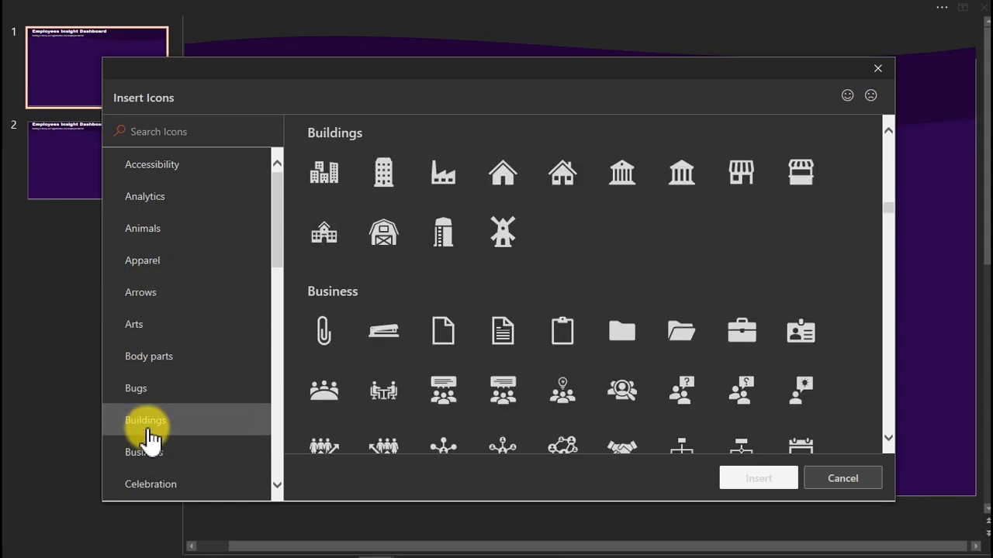
click(169, 361)
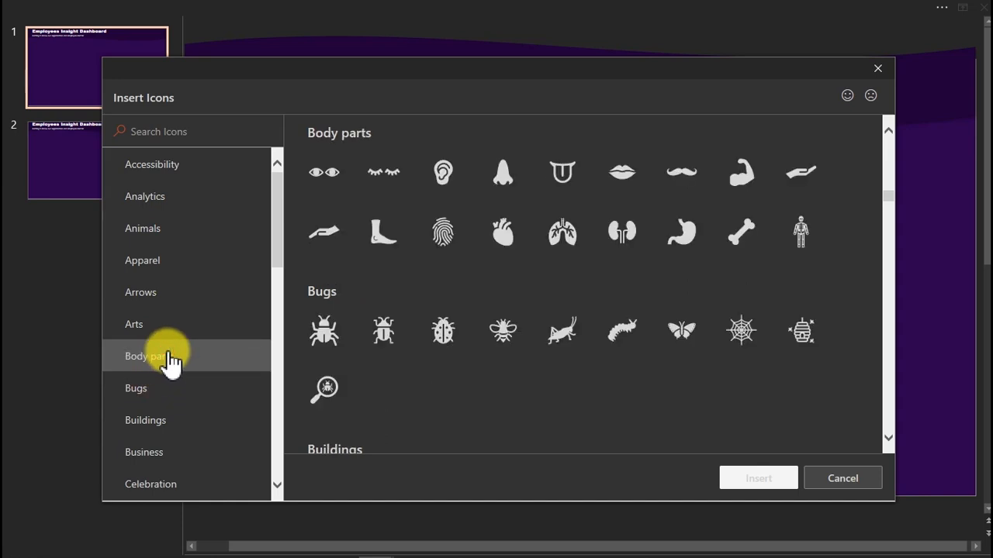
click(147, 293)
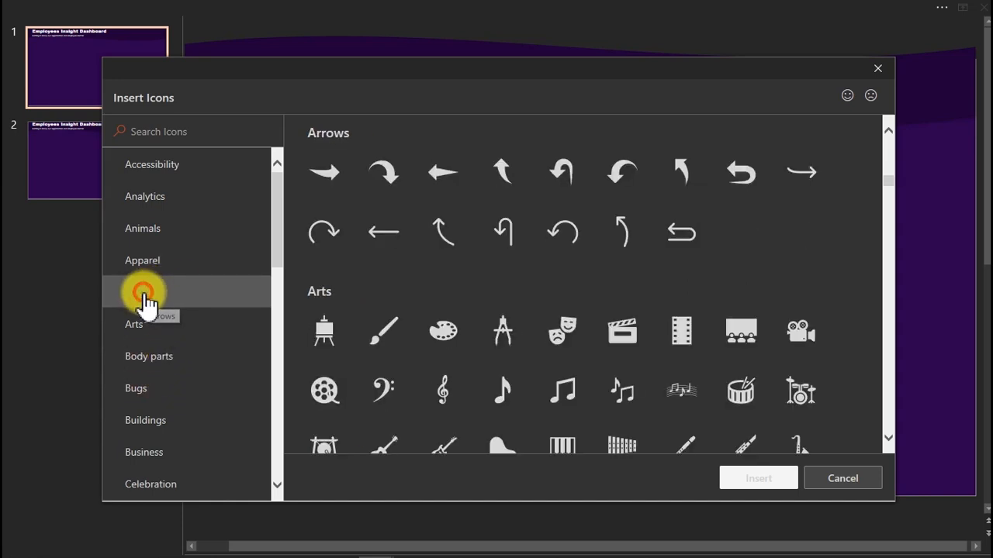
click(159, 229)
click(165, 203)
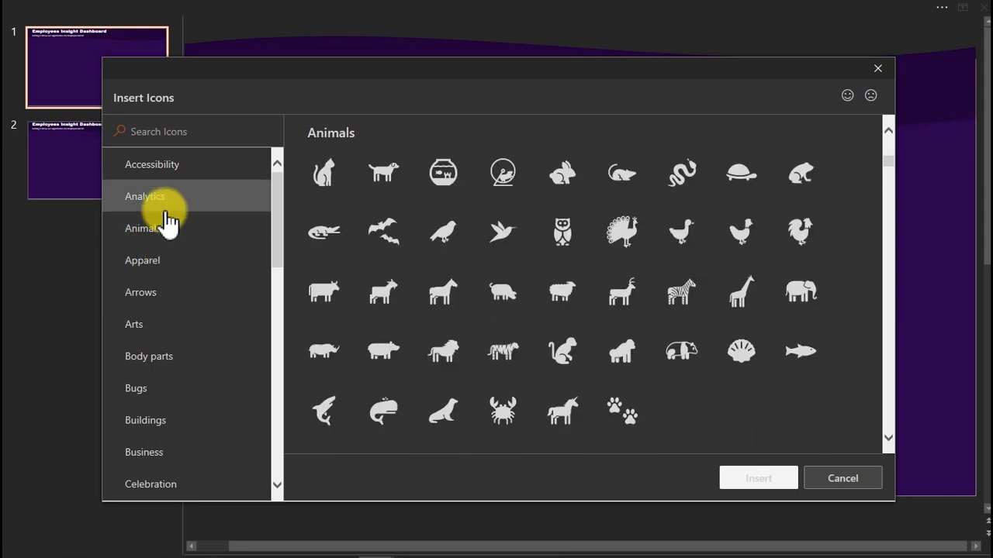
Step: Search the icons for "fem", replace the search term with "girl", and select the girl's head-and-shoulders icon
click(190, 137)
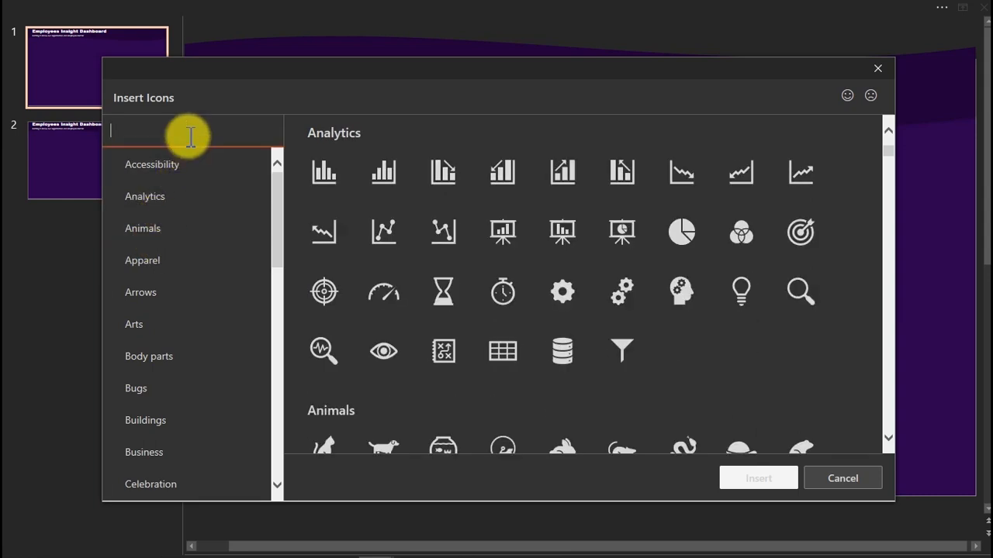
text(fem)
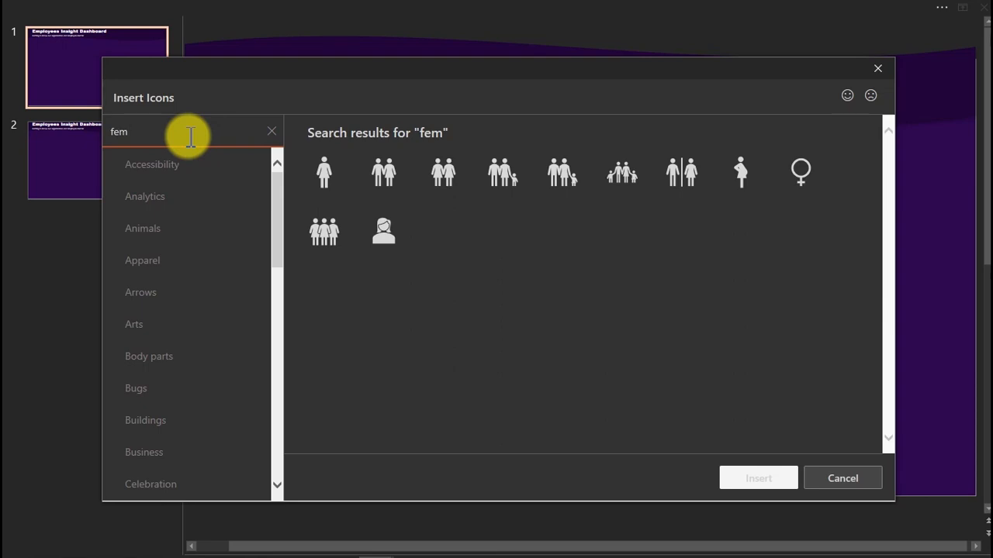
key(BackSpace)
key(BackSpace)
key(BackSpace)
text(girl)
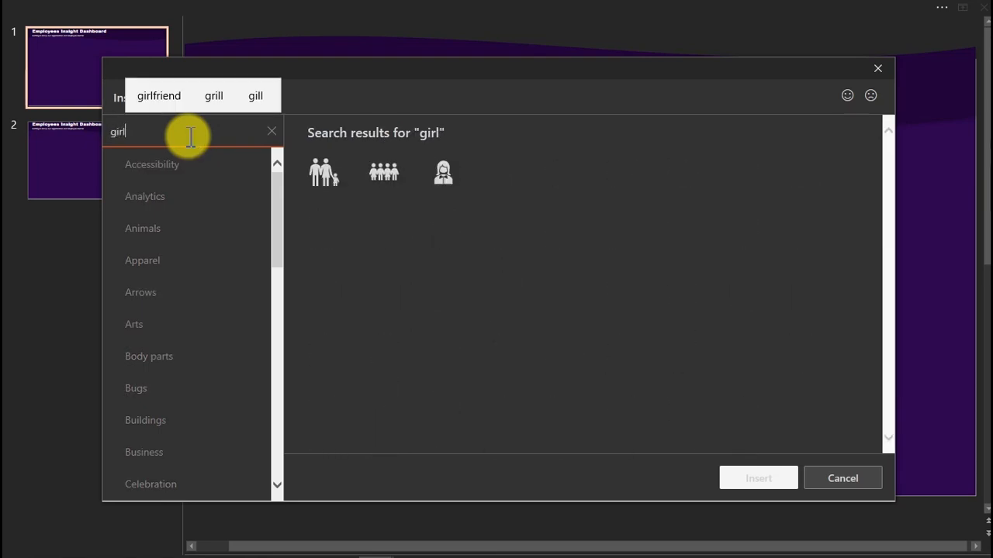
click(439, 184)
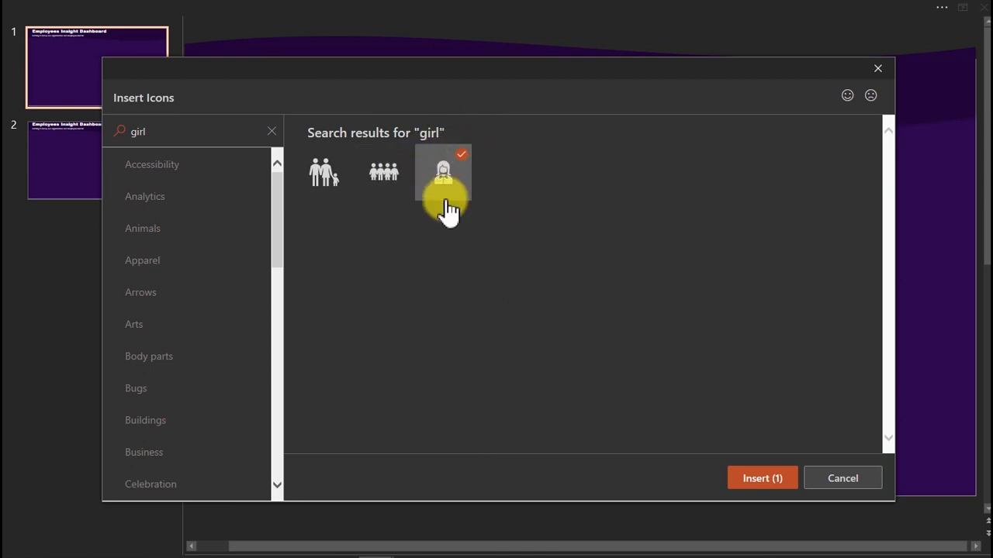
Step: Search the icons for "boy", add the boy's head-and-shoulders icon to the selection, and insert both icons on slide 1
click(190, 136)
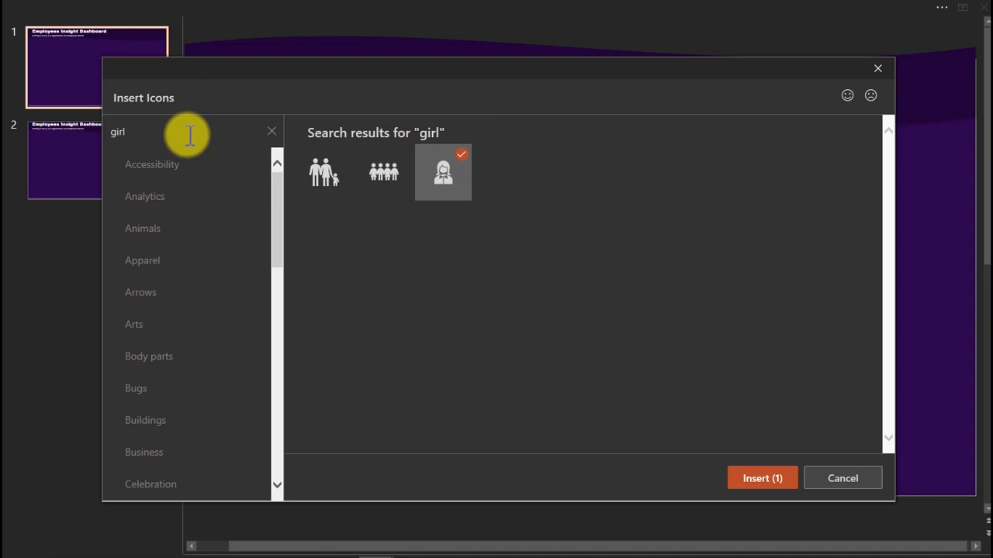
drag(189, 136, 78, 131)
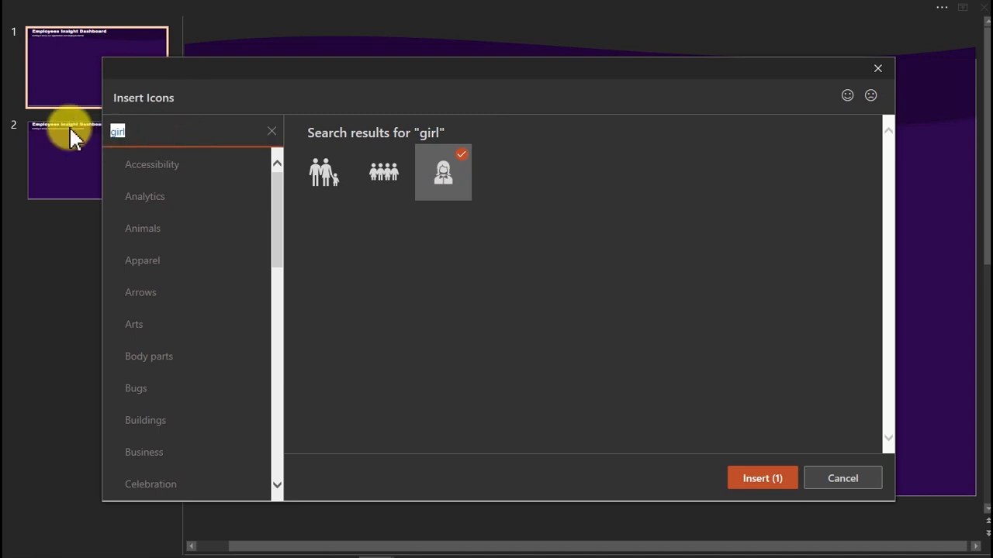
text(boy)
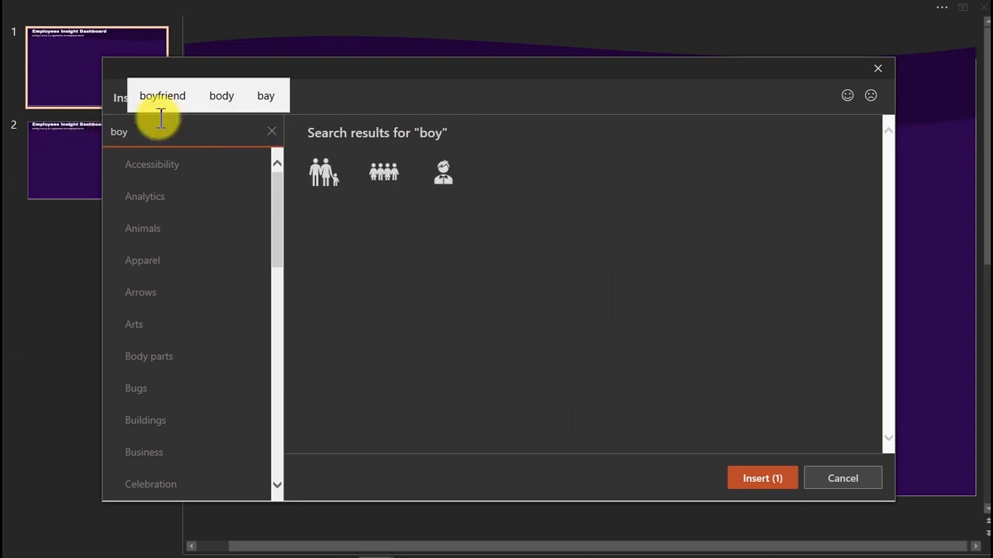
click(442, 179)
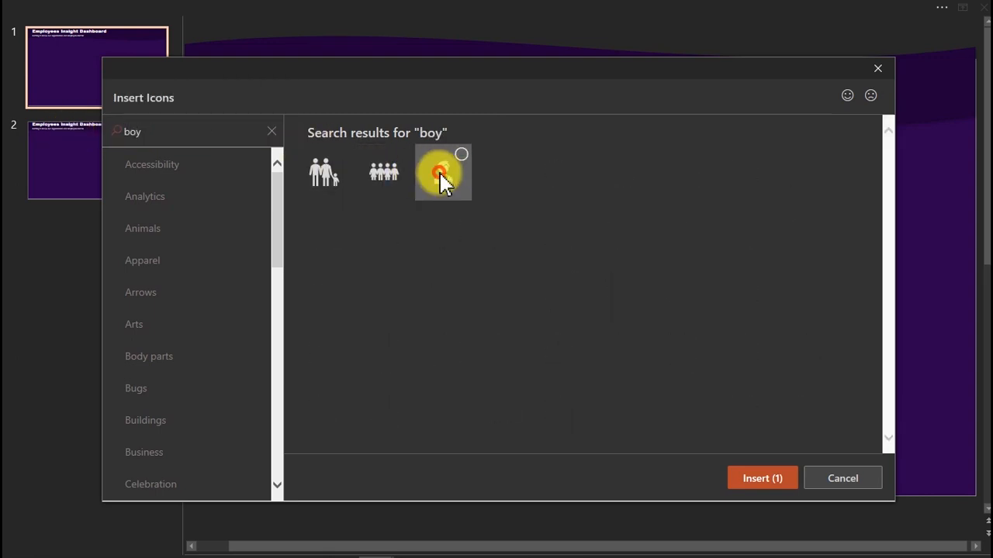
click(750, 486)
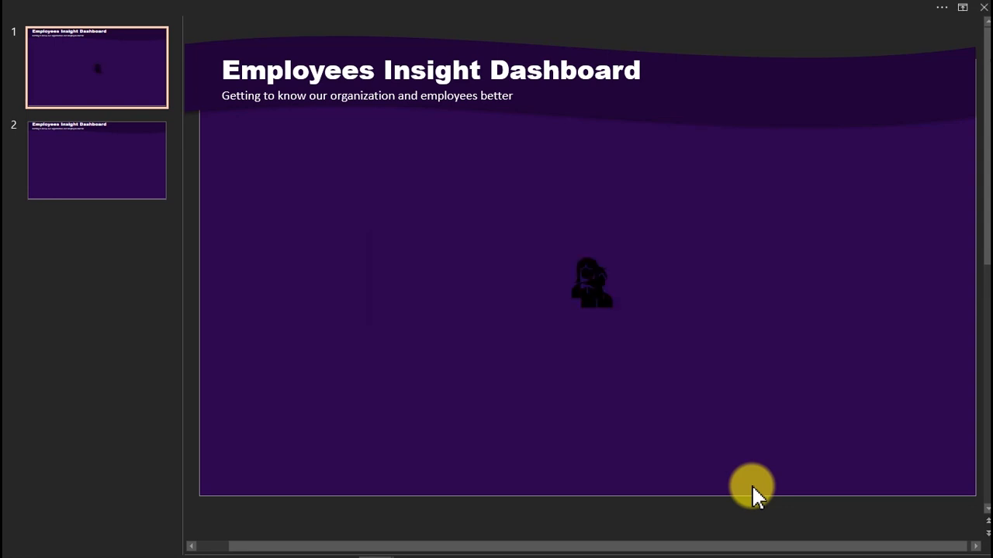
Step: Move the overlapping girl and boy icons apart so they sit side by side near the middle of the slide
click(602, 312)
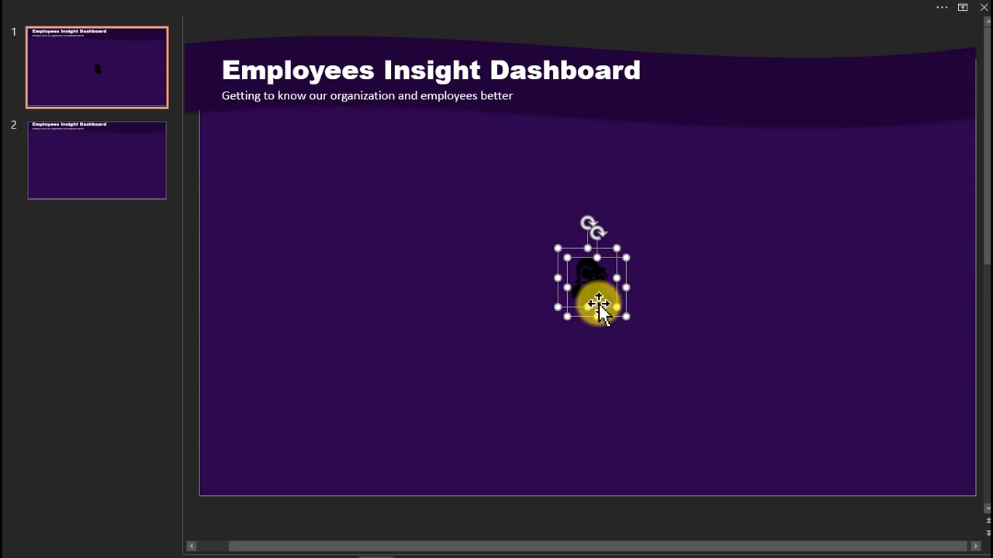
drag(601, 312, 561, 273)
click(582, 295)
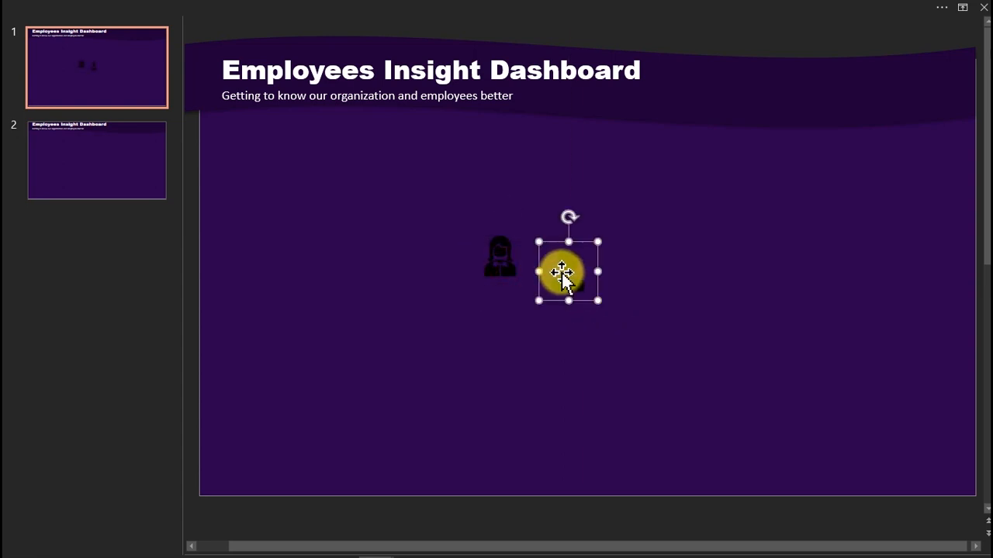
Step: Set the boy icon's solid fill to the lightest off-white shade directly below white in the theme colors
right_click(561, 273)
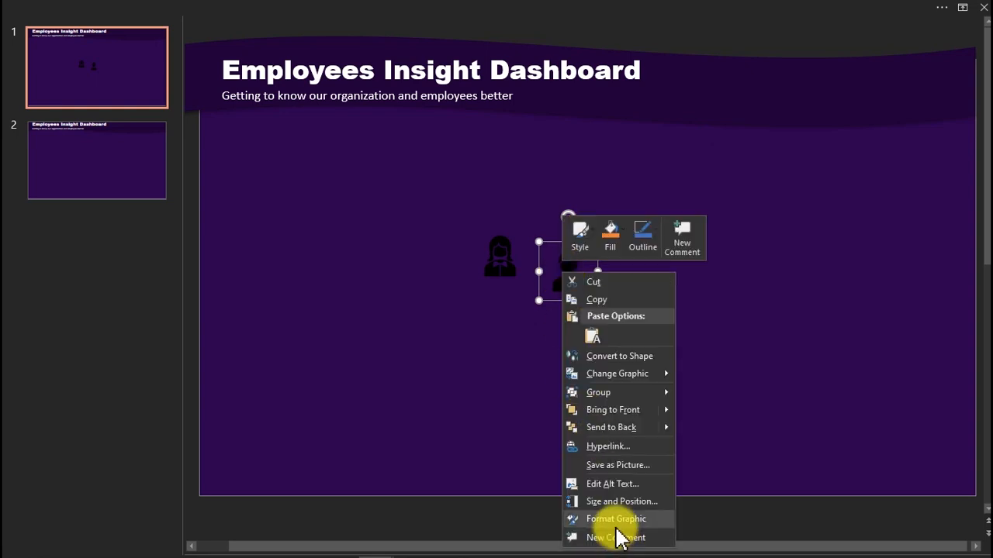
click(610, 519)
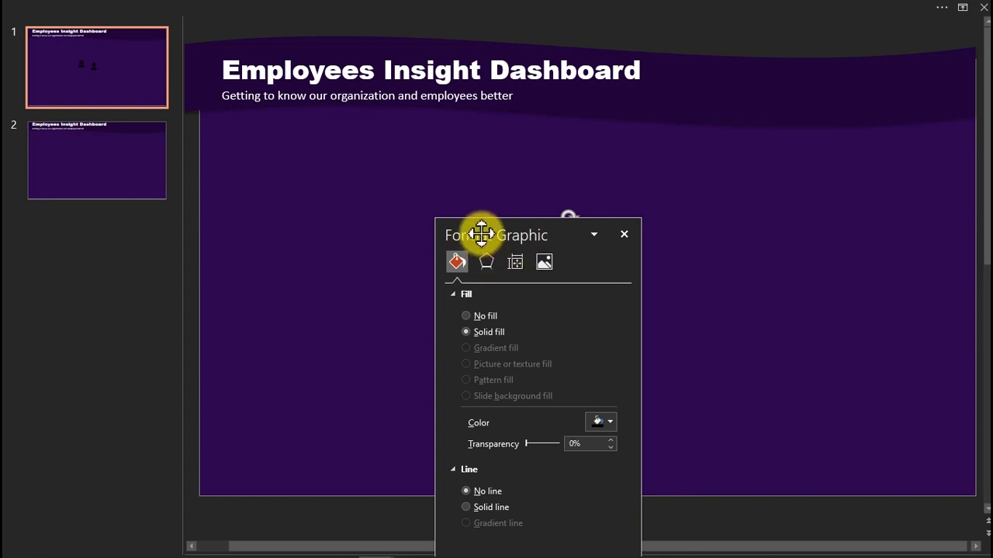
drag(480, 235, 248, 85)
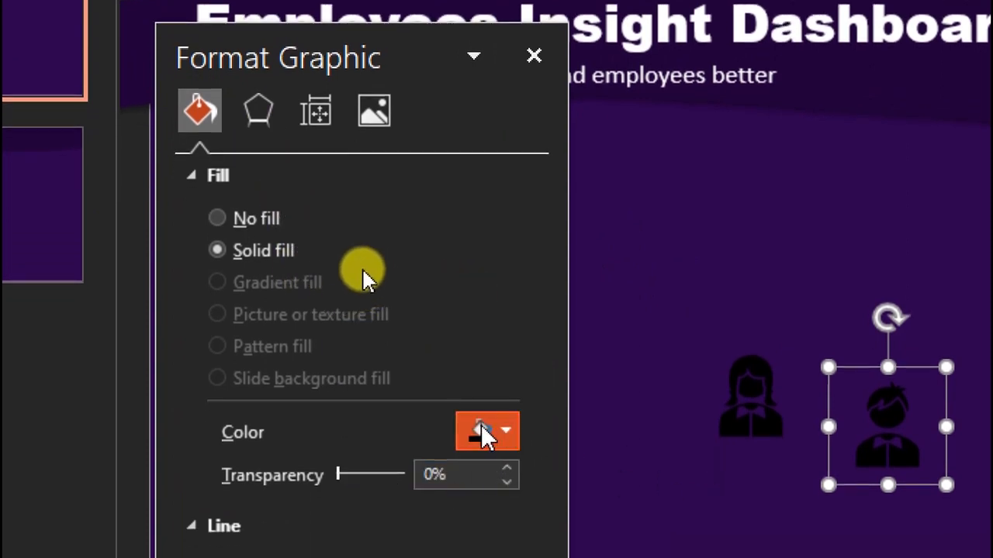
click(500, 435)
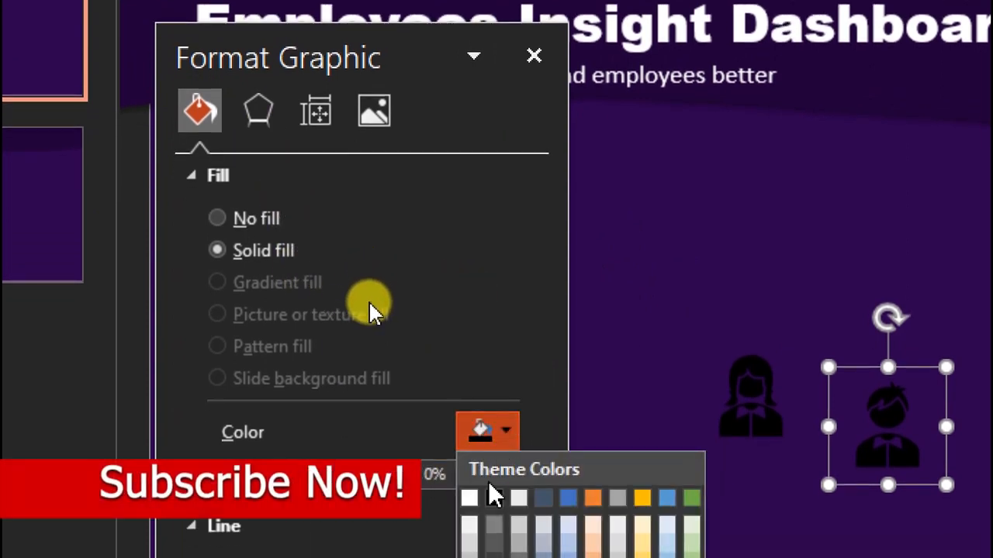
click(467, 527)
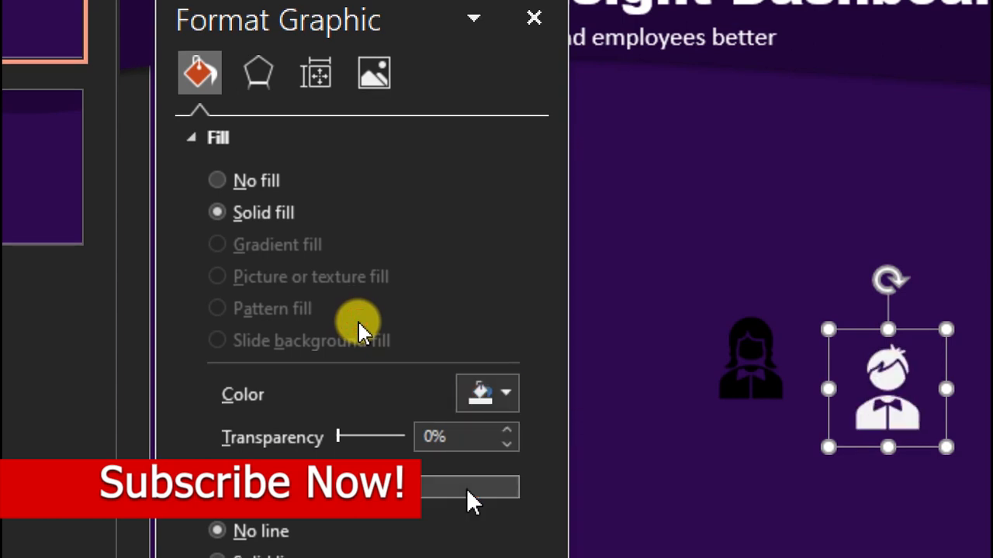
Step: Set the boy icon's fill to the second shade below white in the theme colors, and copy its formatting onto the girl icon
click(505, 393)
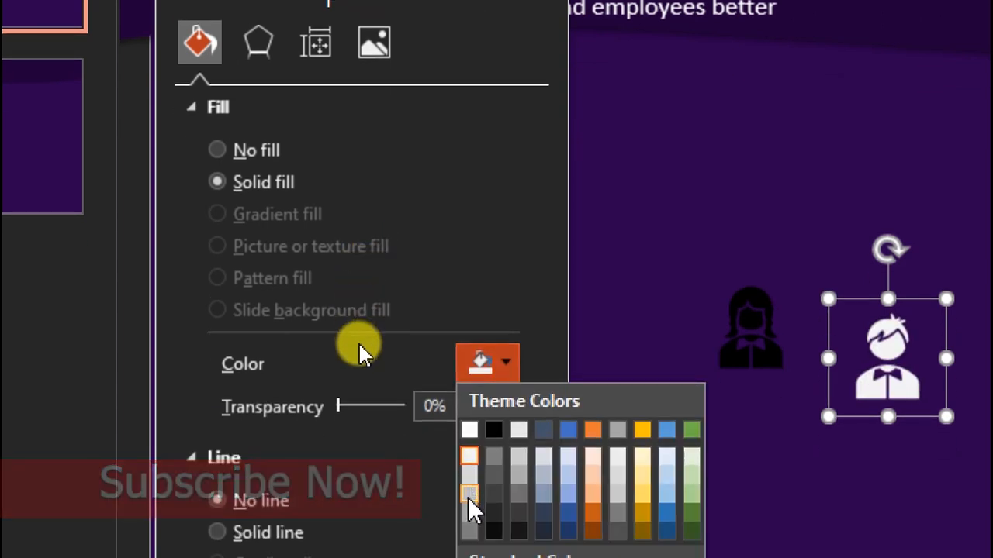
click(471, 474)
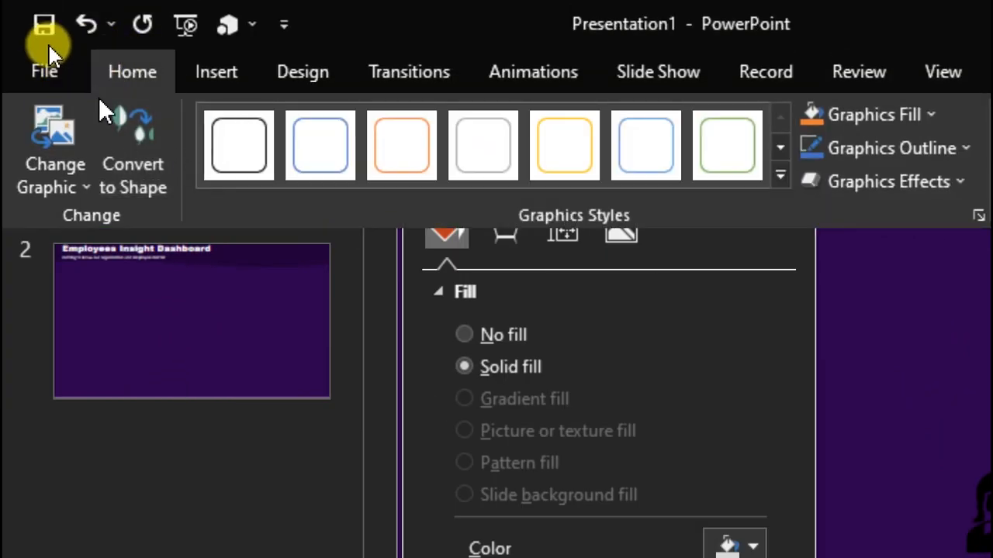
click(129, 70)
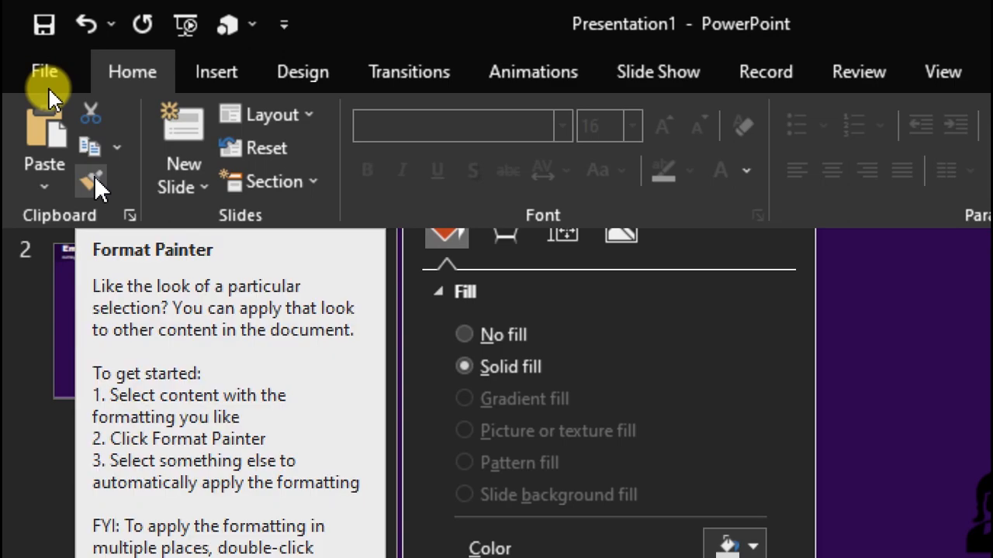
click(94, 185)
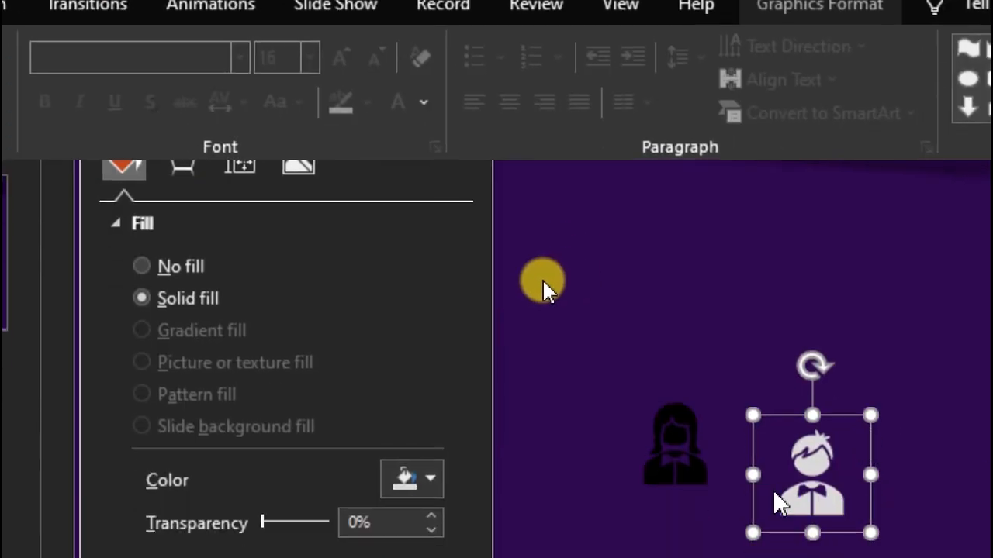
click(689, 467)
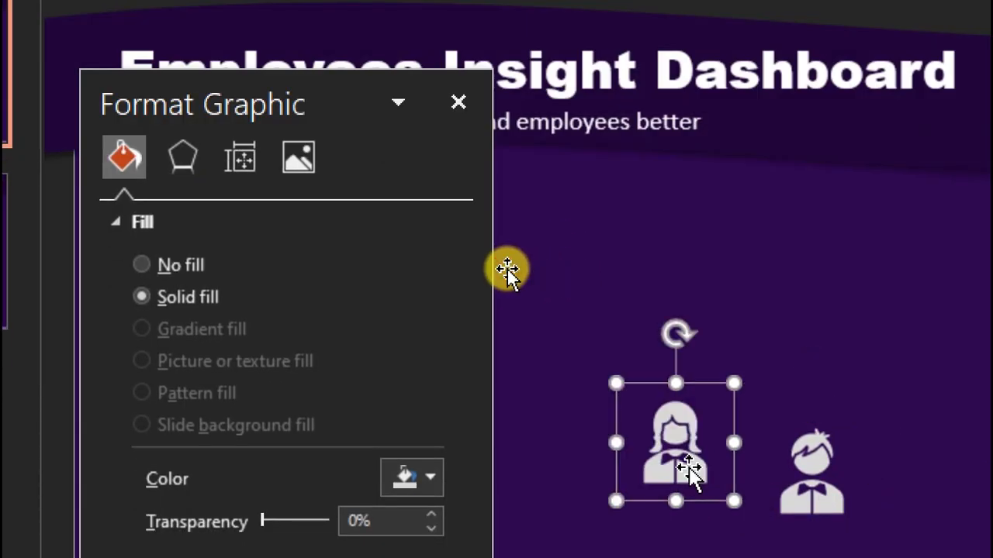
click(461, 103)
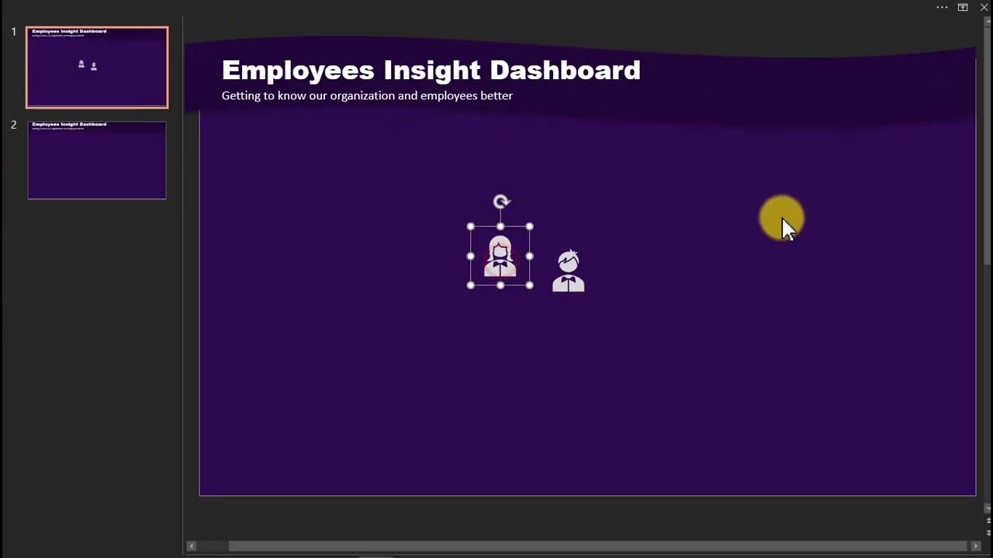
Step: Move the girl and boy icons level with each other into the slide's upper-right area, and shrink both together slightly
drag(505, 261, 750, 187)
click(581, 277)
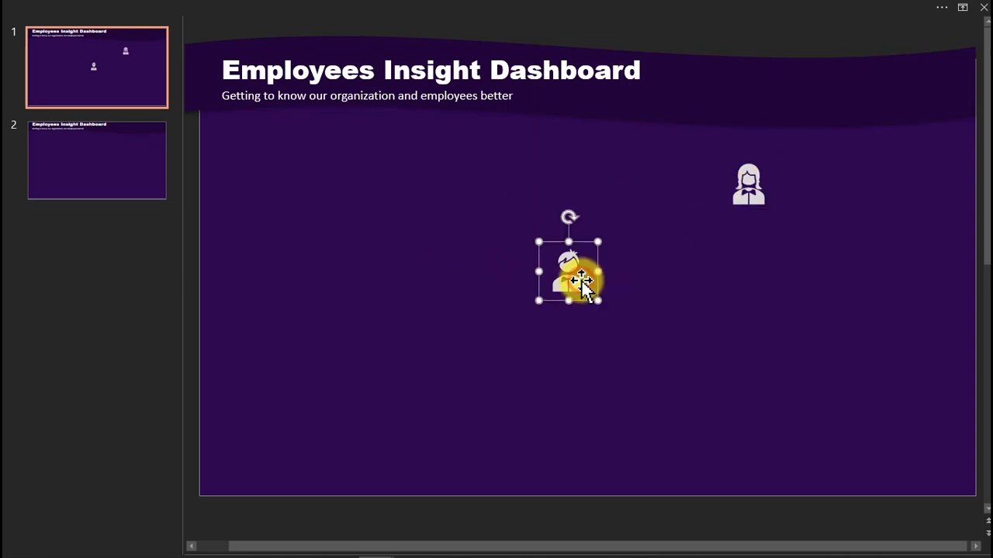
drag(572, 284, 898, 194)
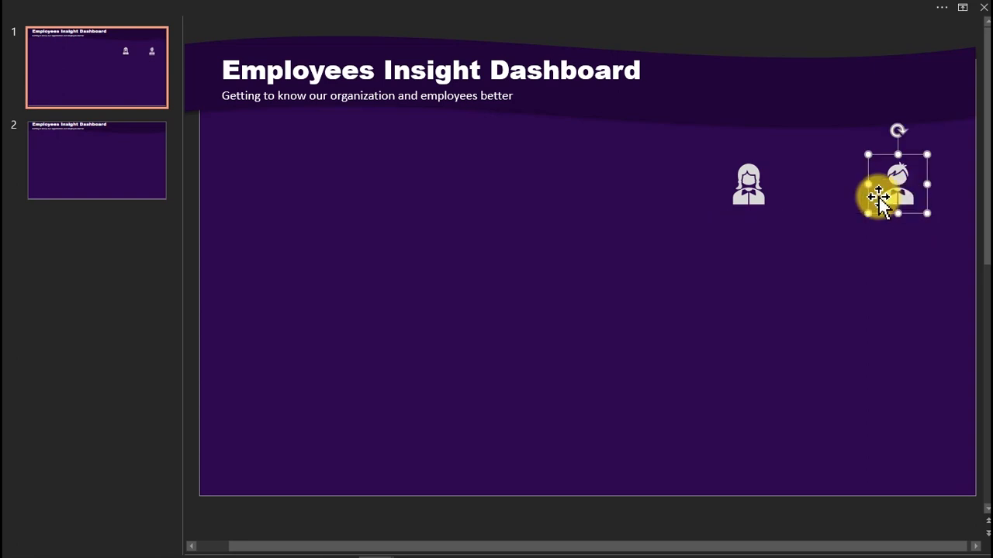
shift+click(754, 193)
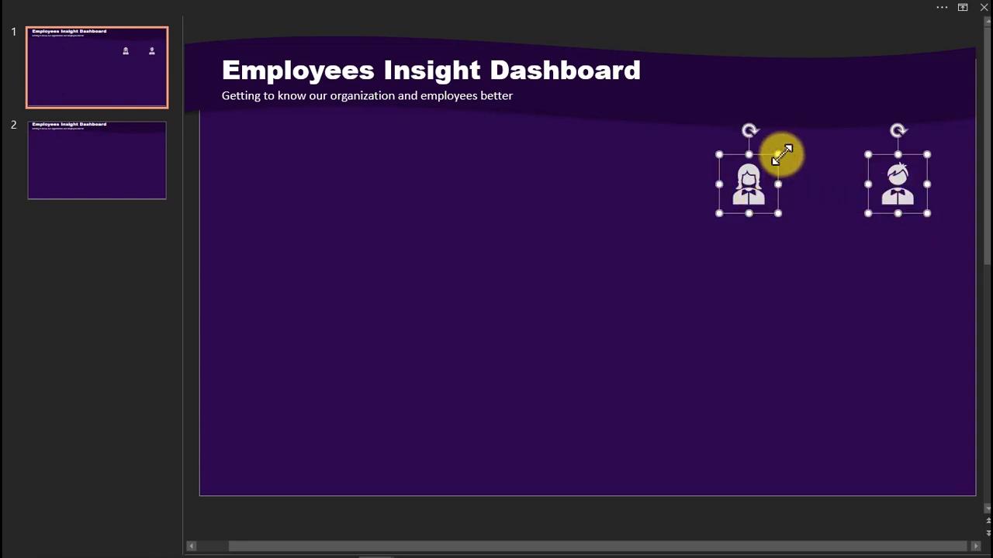
drag(778, 155, 771, 164)
click(722, 306)
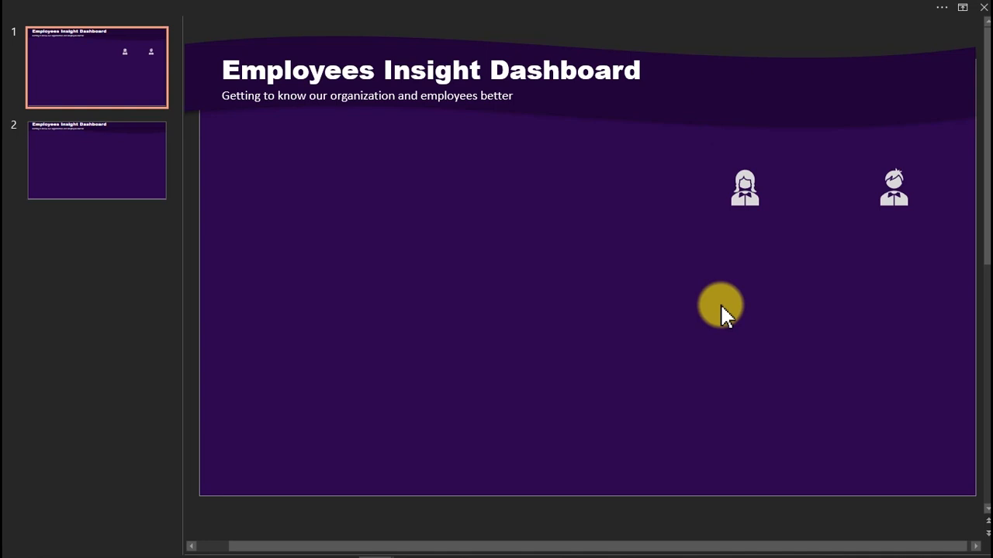
Step: Examine the icon layout in Employees insights.pptx, and switch to the finished Employees insights dashboard in Power BI Desktop
mouse_move(282, 532)
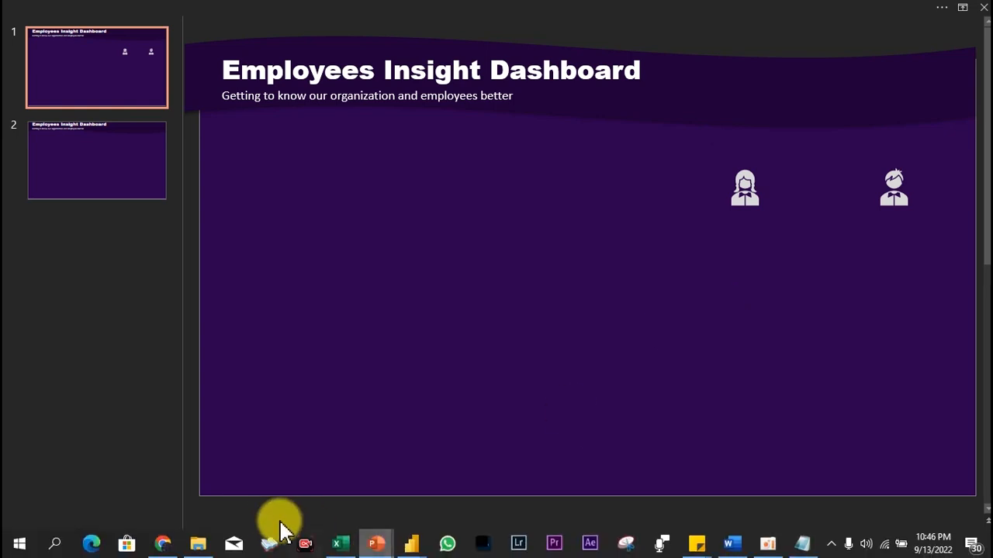
mouse_move(376, 543)
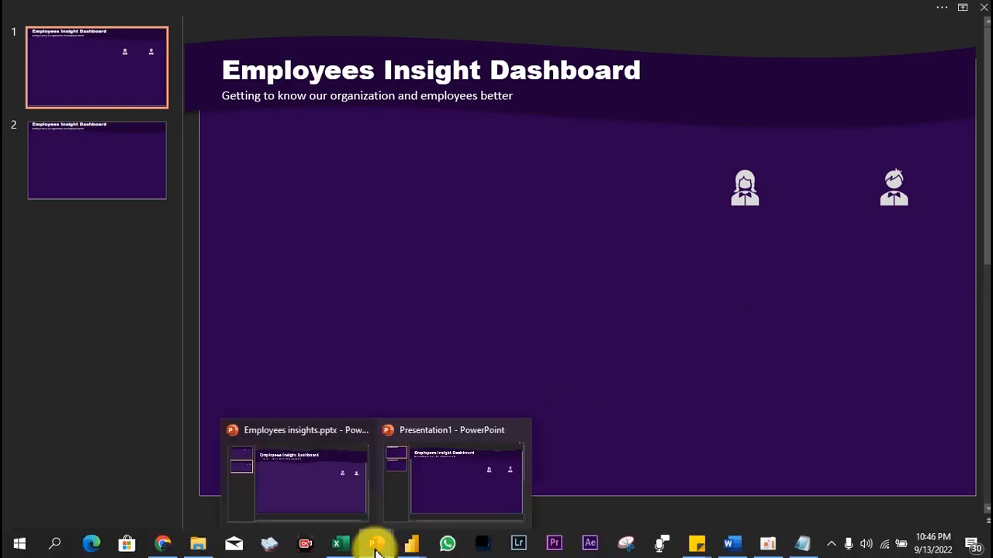
click(325, 488)
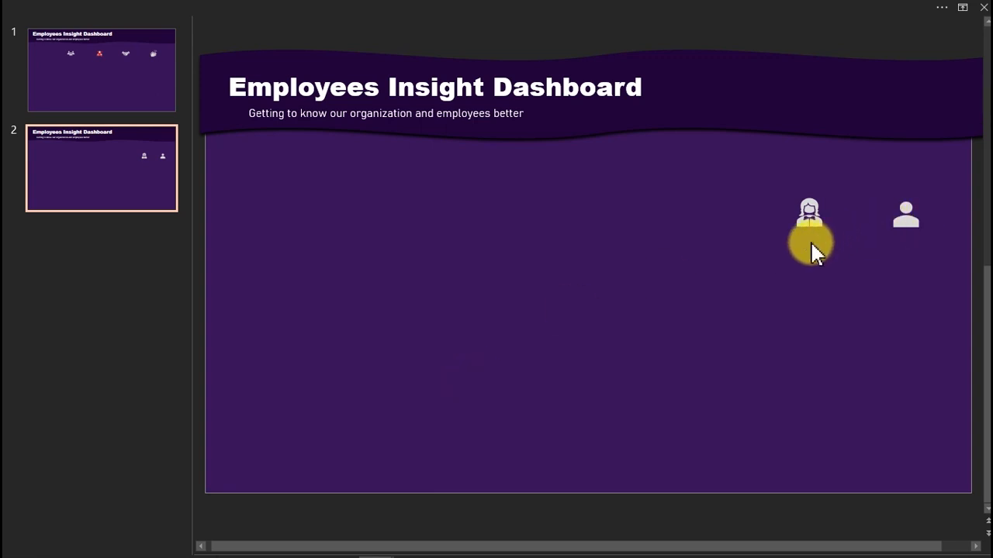
mouse_move(514, 551)
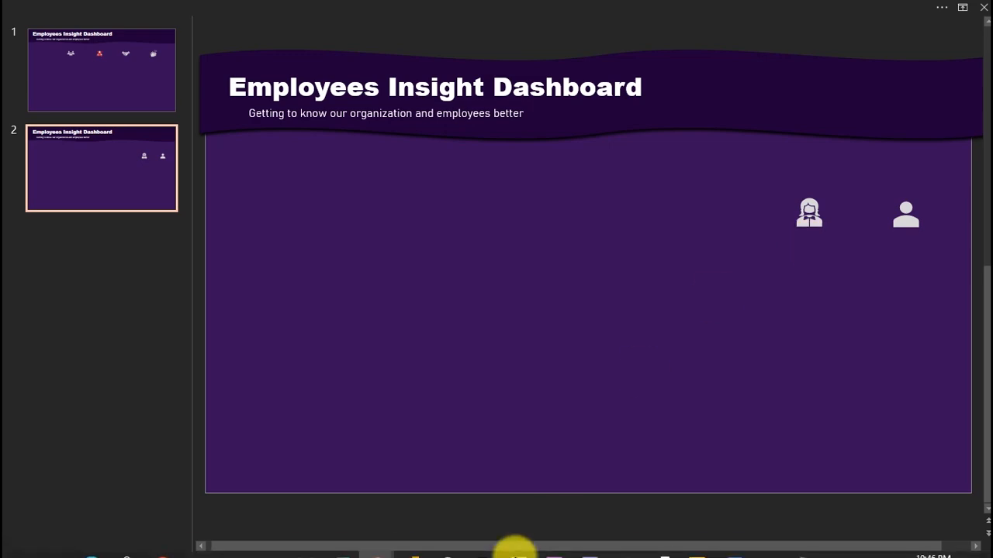
mouse_move(413, 543)
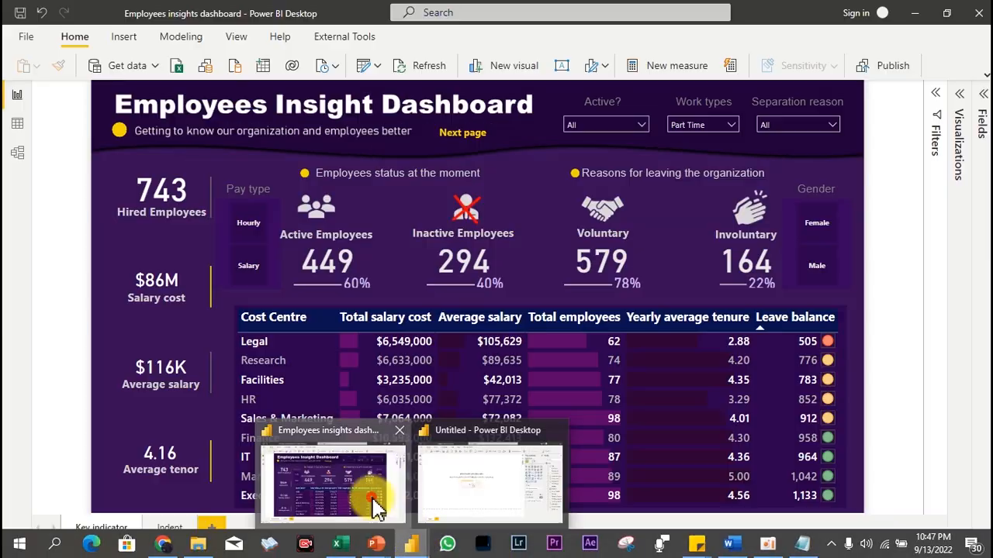
click(376, 508)
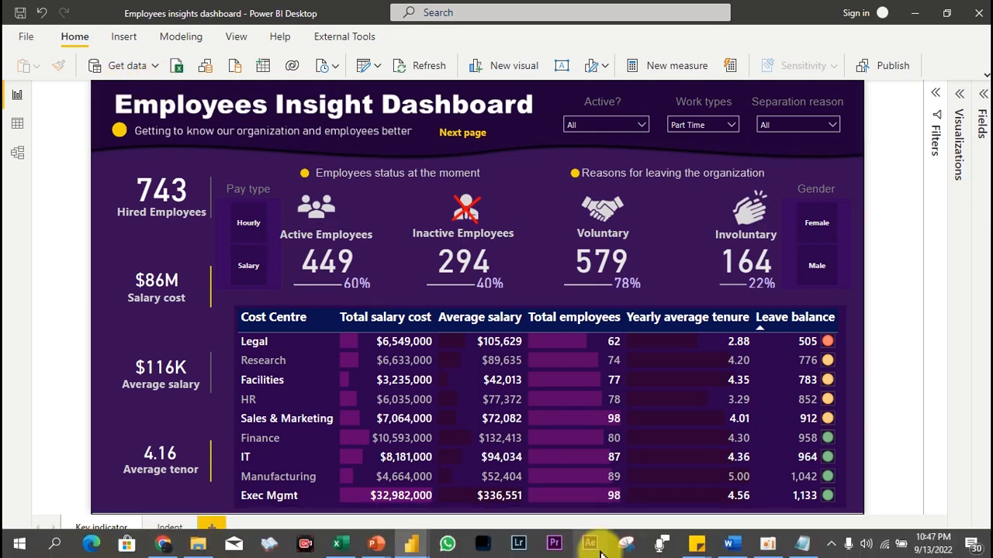
Step: Capture the whole Key indicator dashboard page as a rectangular snip with Snipping Tool
mouse_move(698, 545)
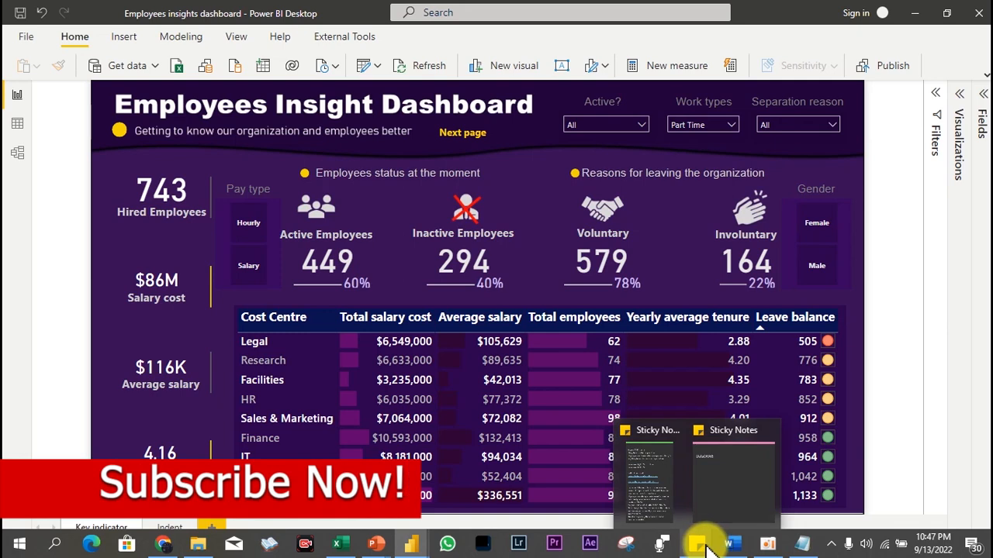
click(629, 547)
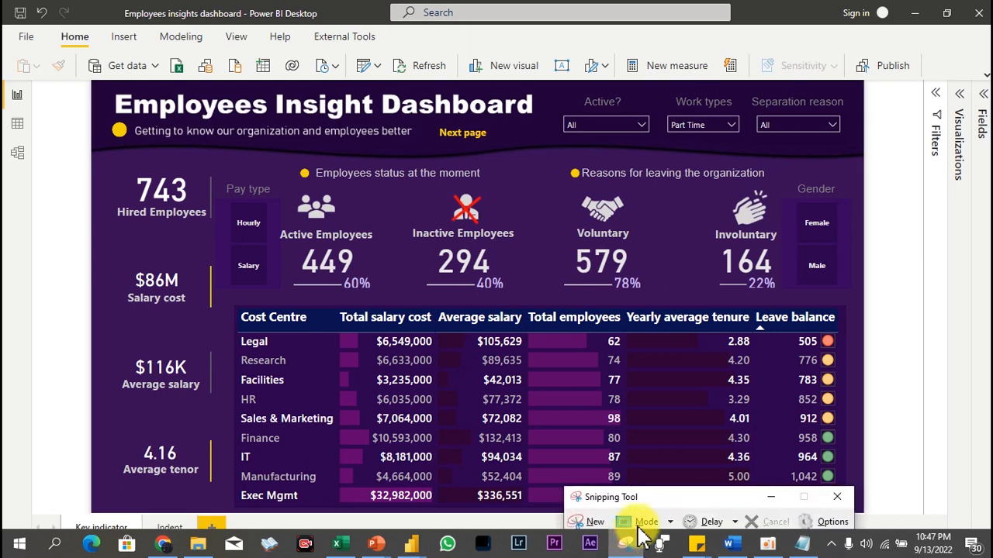
click(588, 526)
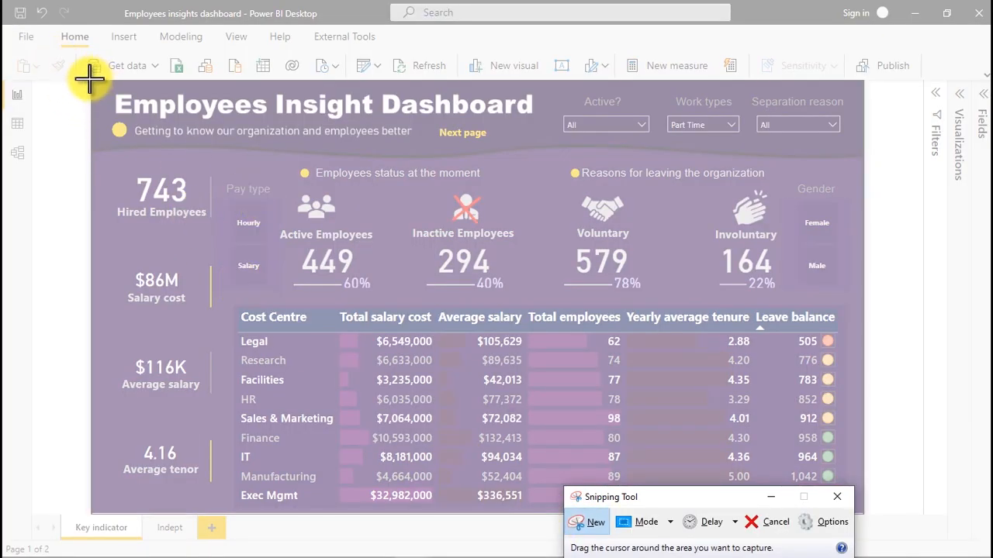
drag(90, 79, 870, 517)
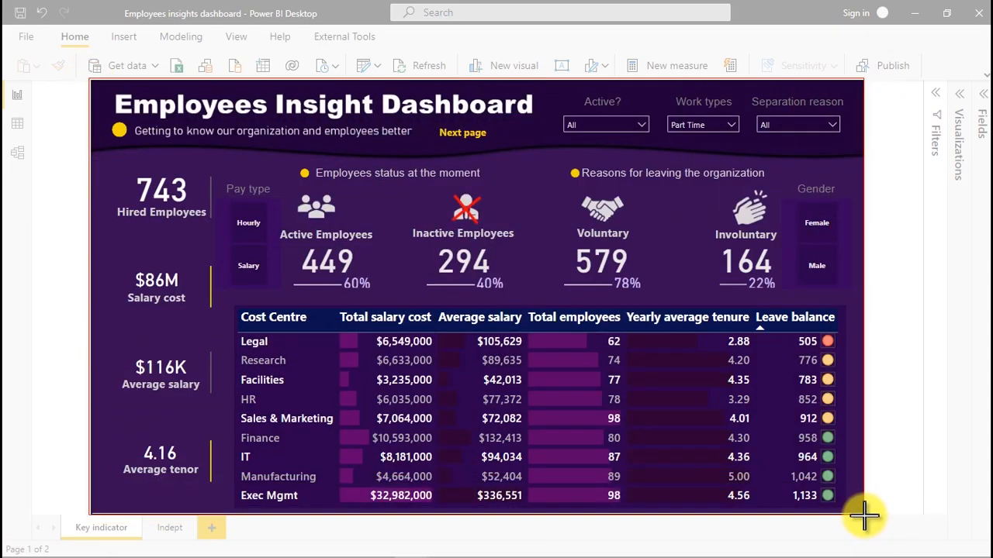
drag(864, 516, 864, 520)
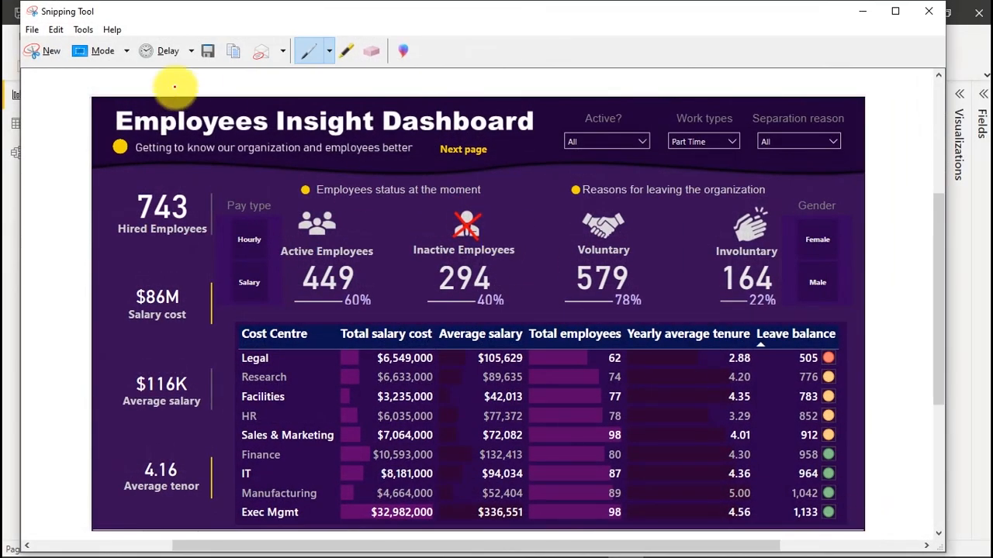
Step: Save the dashboard snip to the Desktop as a PNG named short, and close Snipping Tool
click(32, 29)
mouse_move(56, 30)
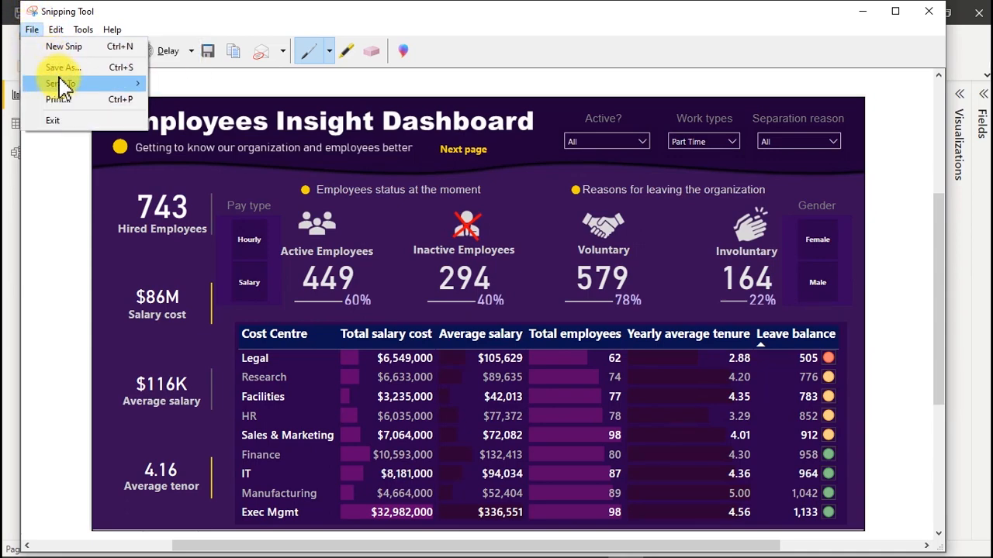
click(65, 70)
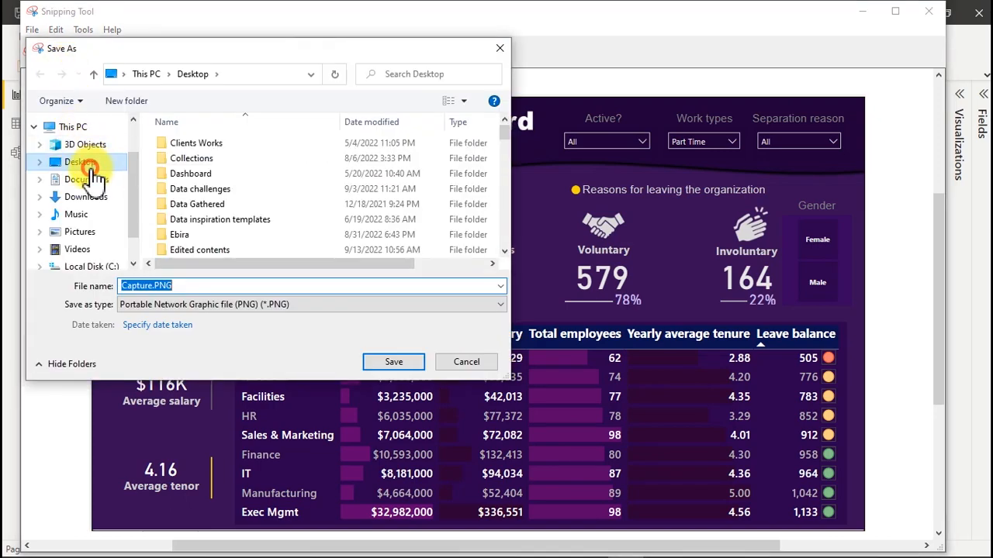
click(93, 176)
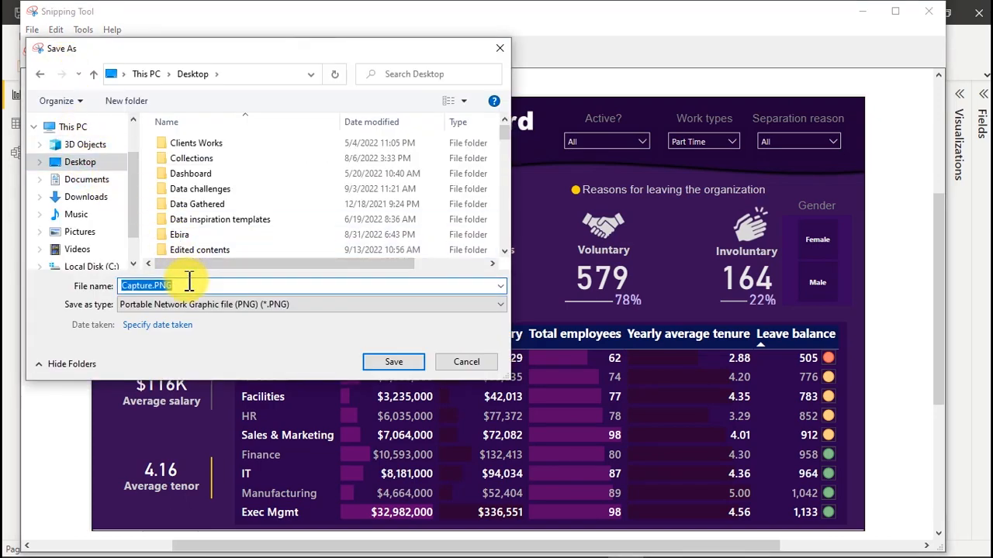
text(sho)
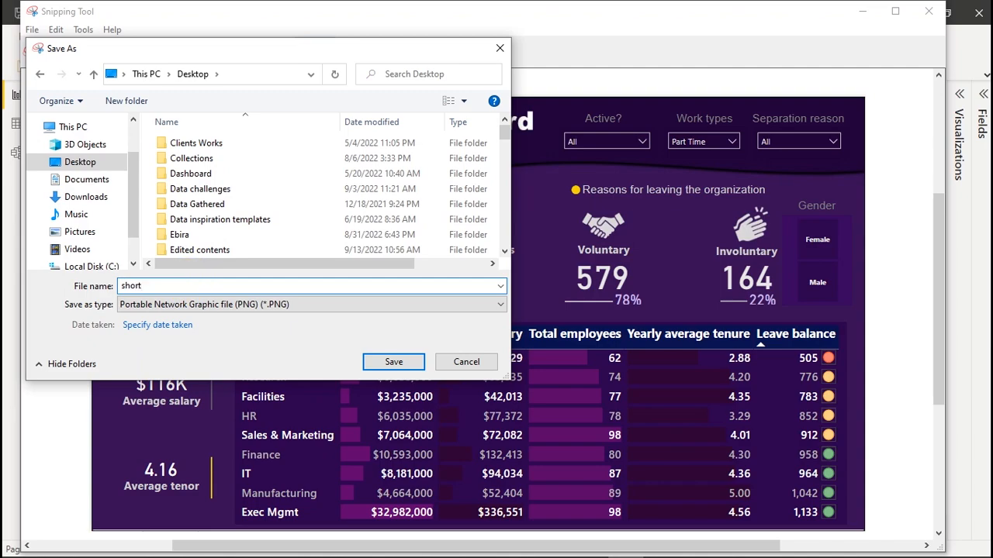
text(rt)
key(Return)
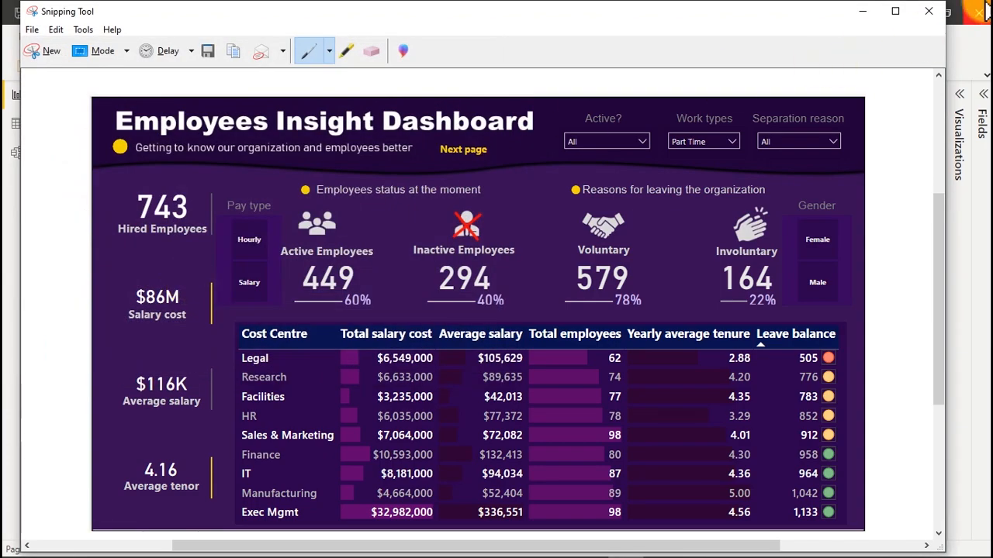
click(930, 12)
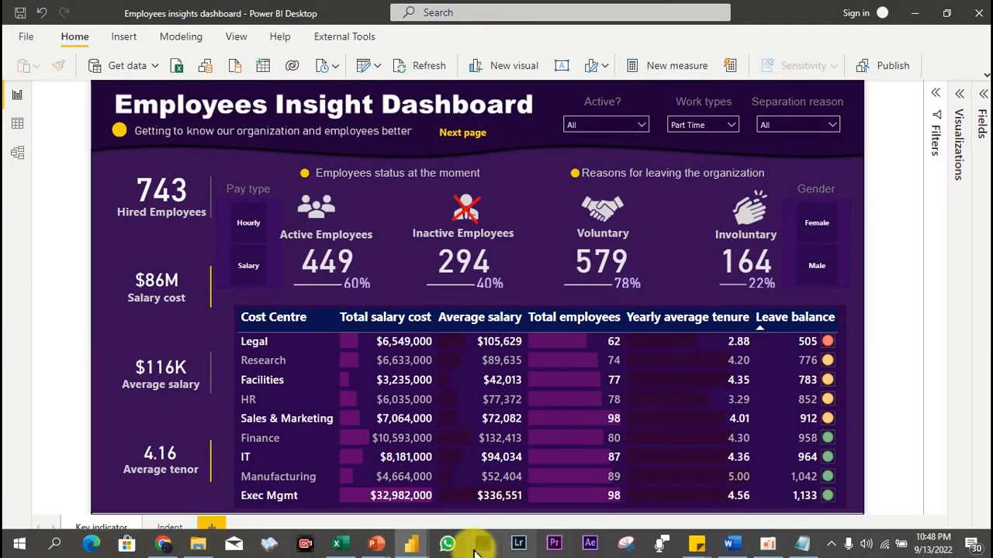
Step: Switch to Presentation1 in PowerPoint and open its empty second slide
mouse_move(376, 542)
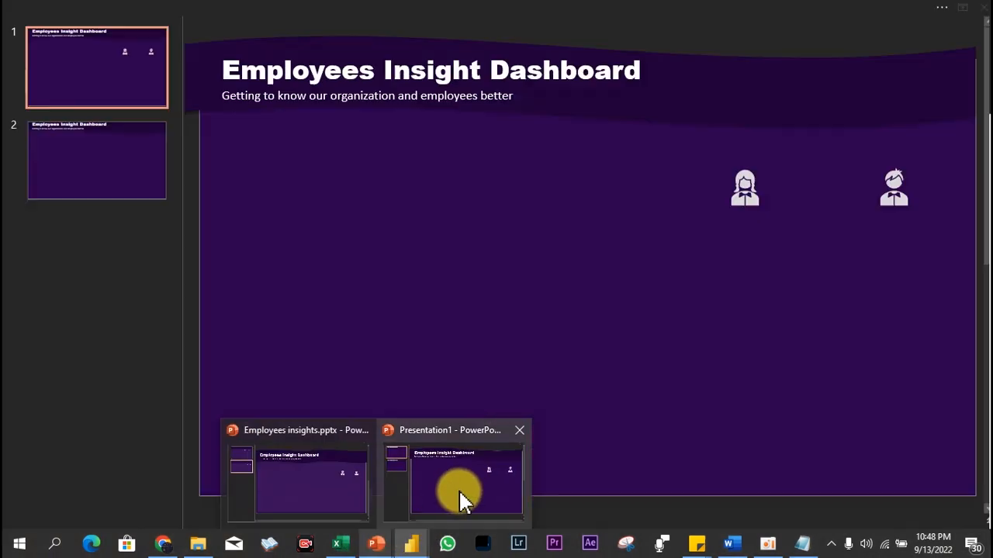
click(459, 492)
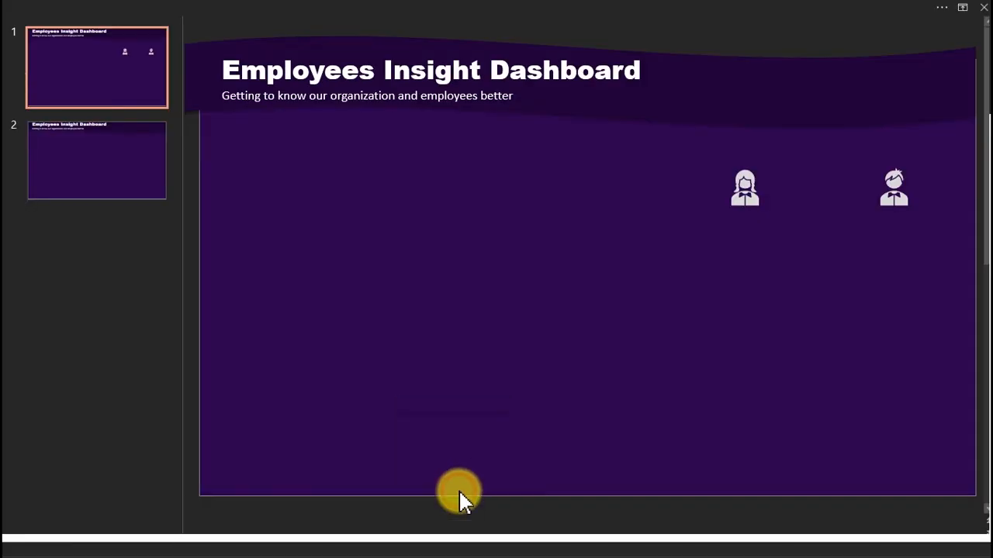
click(77, 190)
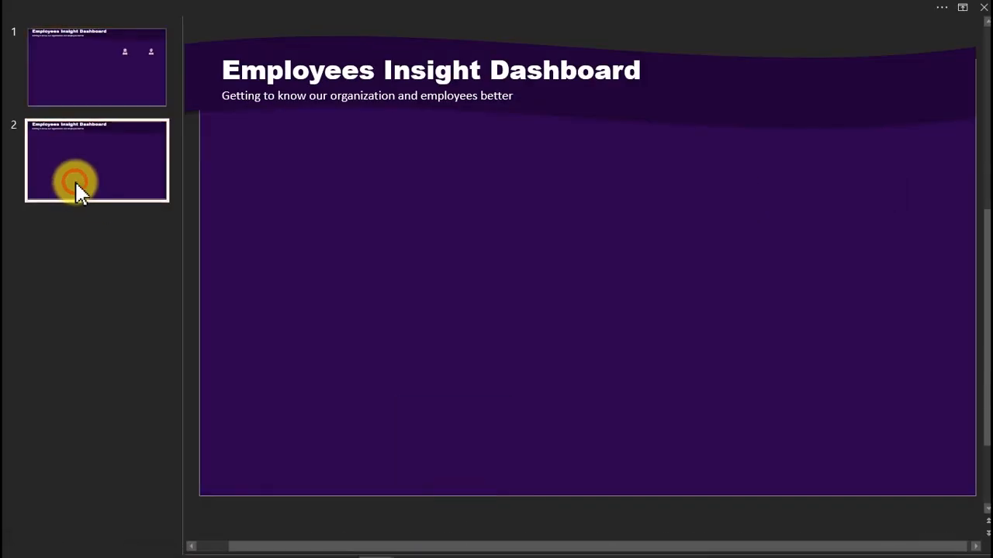
Step: Insert the picture short.PNG from the Desktop onto slide 2
click(256, 8)
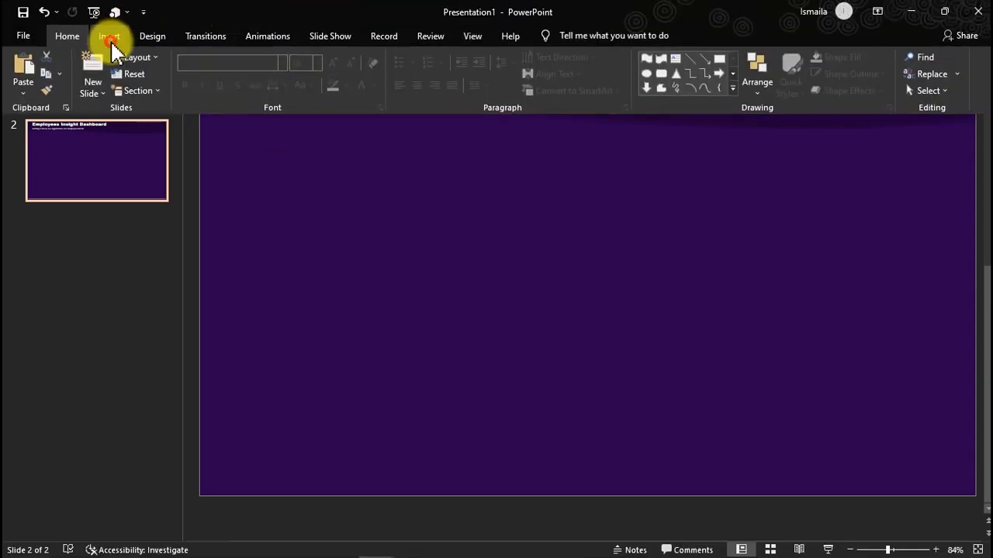
click(110, 38)
click(114, 87)
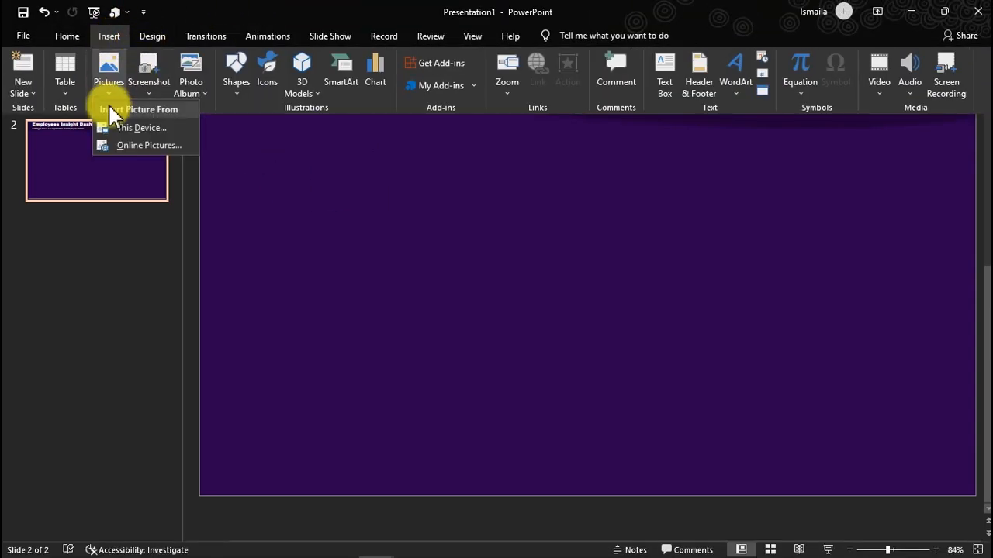
click(136, 130)
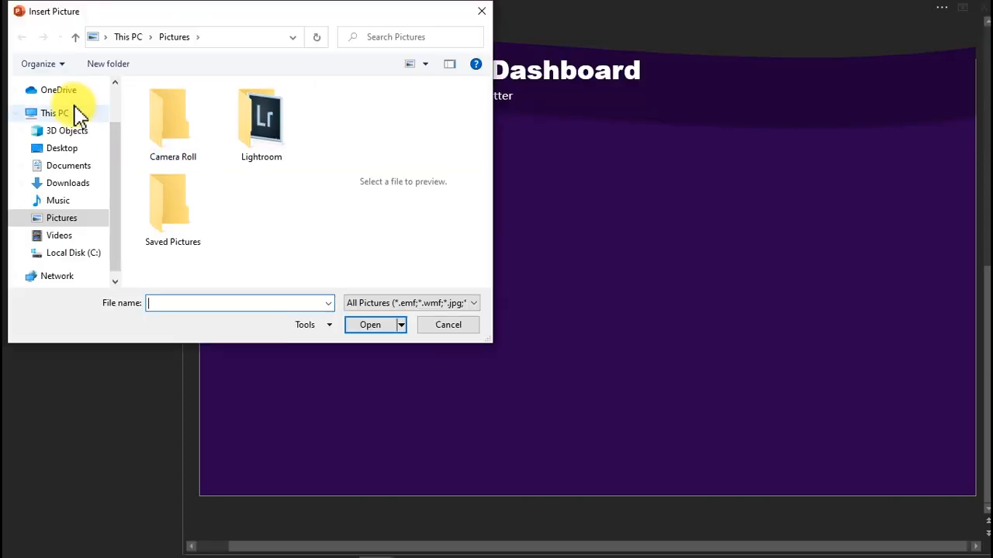
click(65, 149)
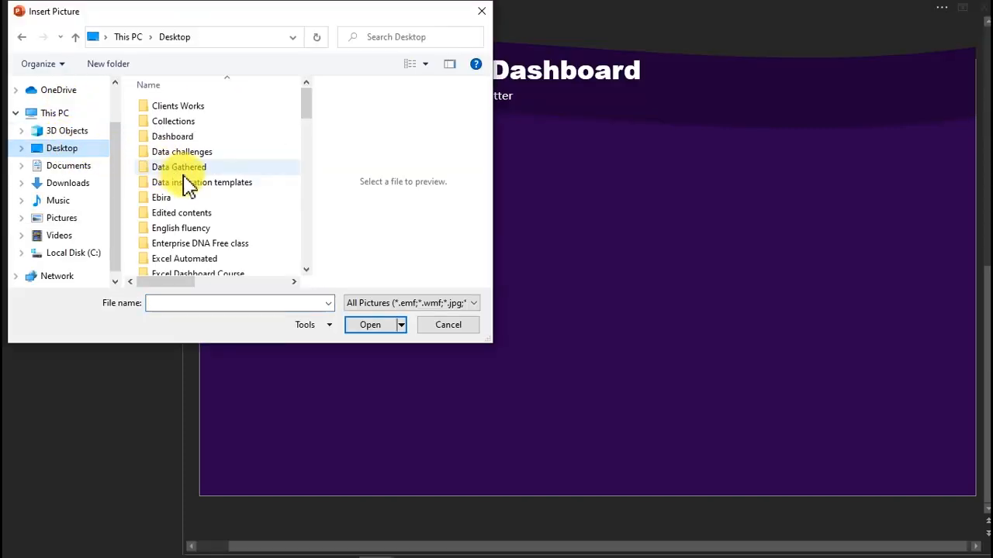
click(203, 184)
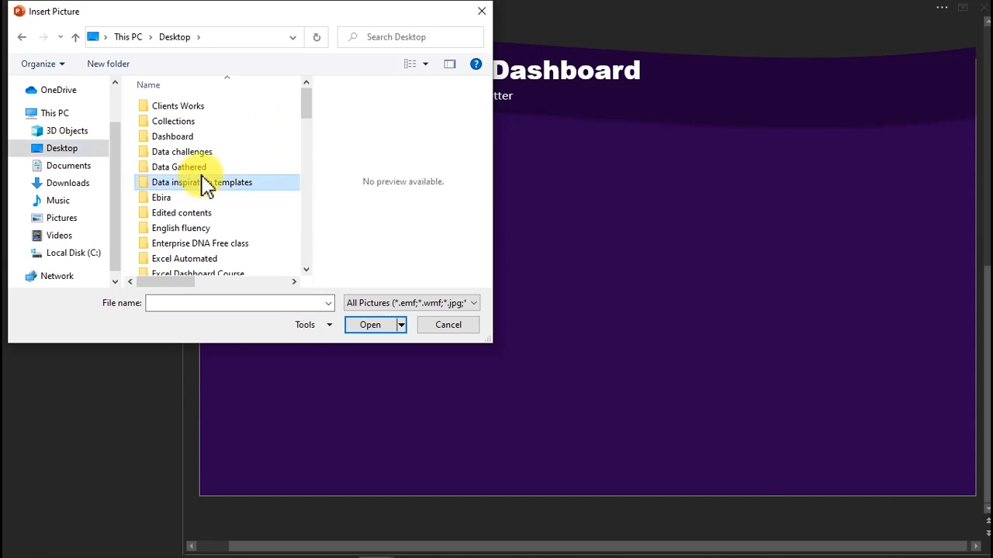
key(s)
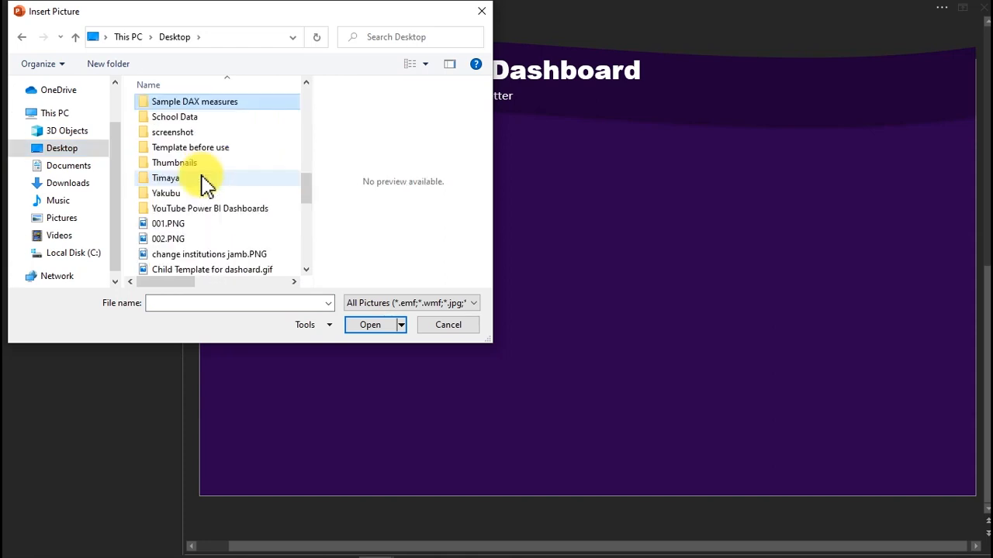
click(204, 303)
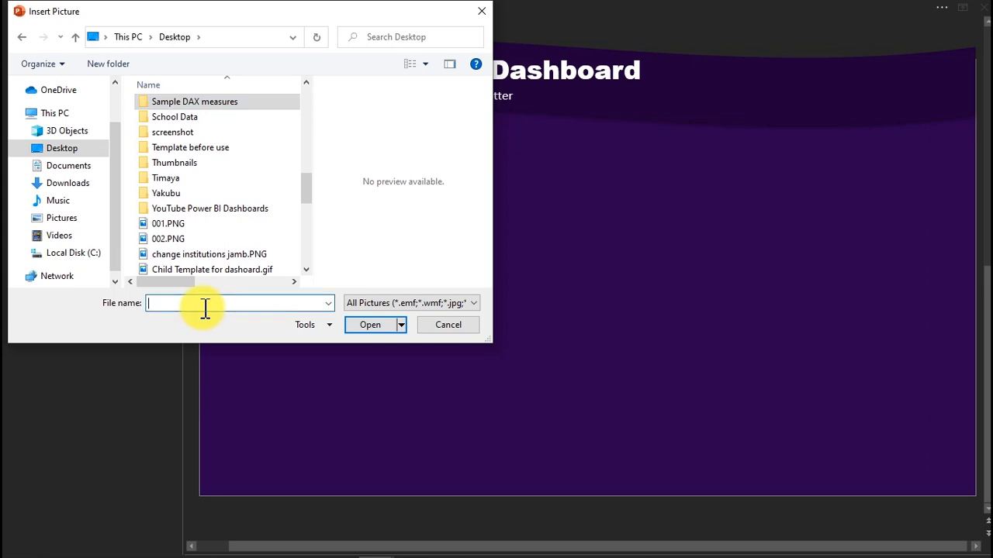
text(s)
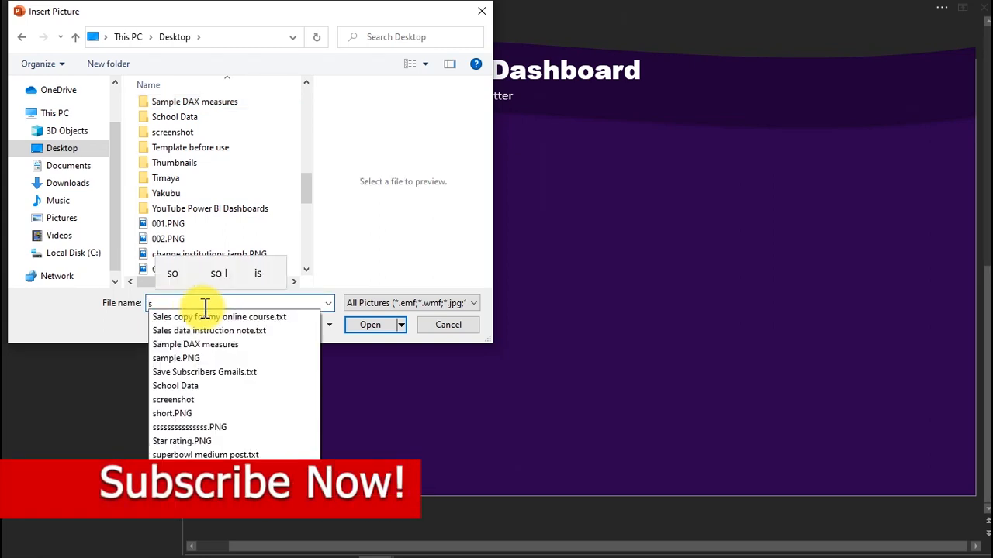
text(hort)
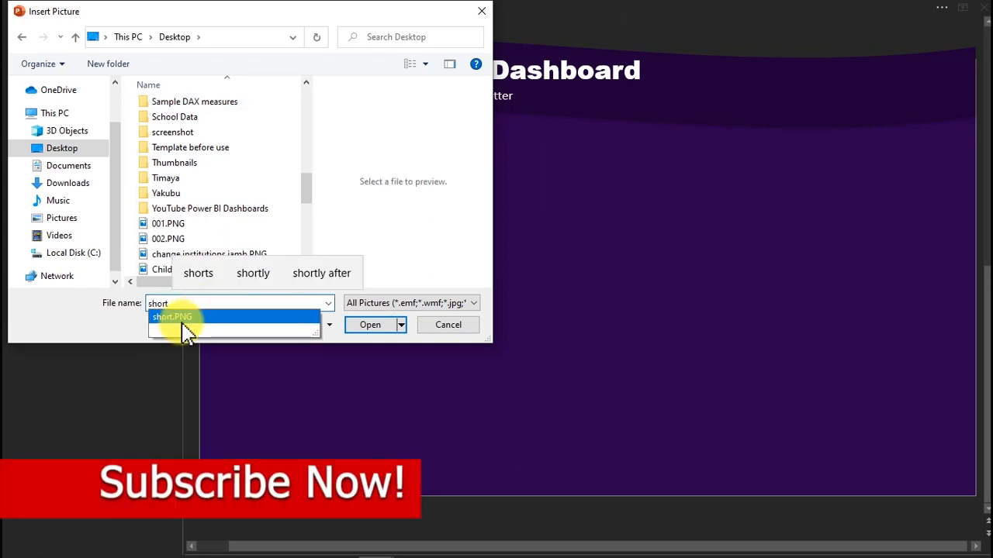
click(183, 317)
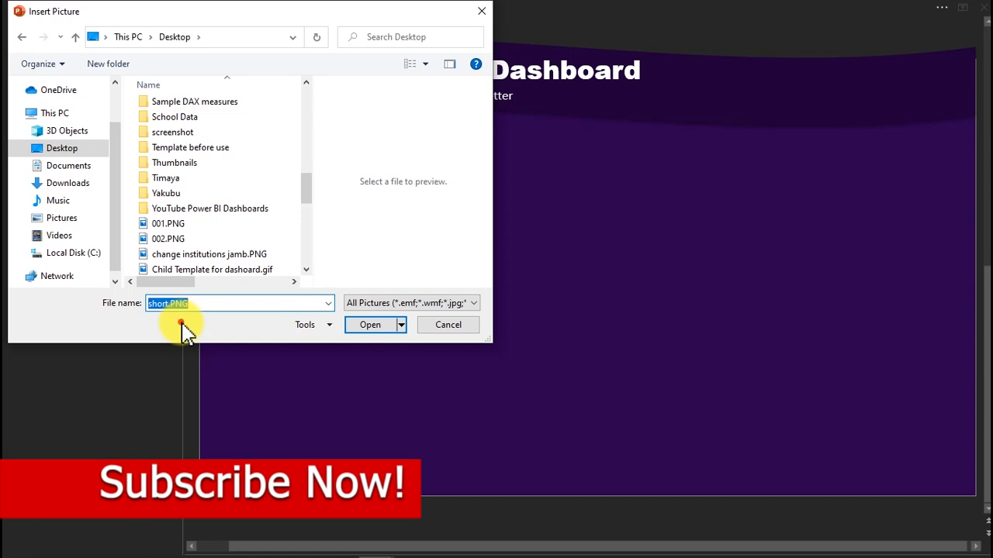
click(378, 326)
Step: Move the dashboard picture to the slide's upper-left corner and enlarge it to cover the whole slide
drag(571, 215, 511, 178)
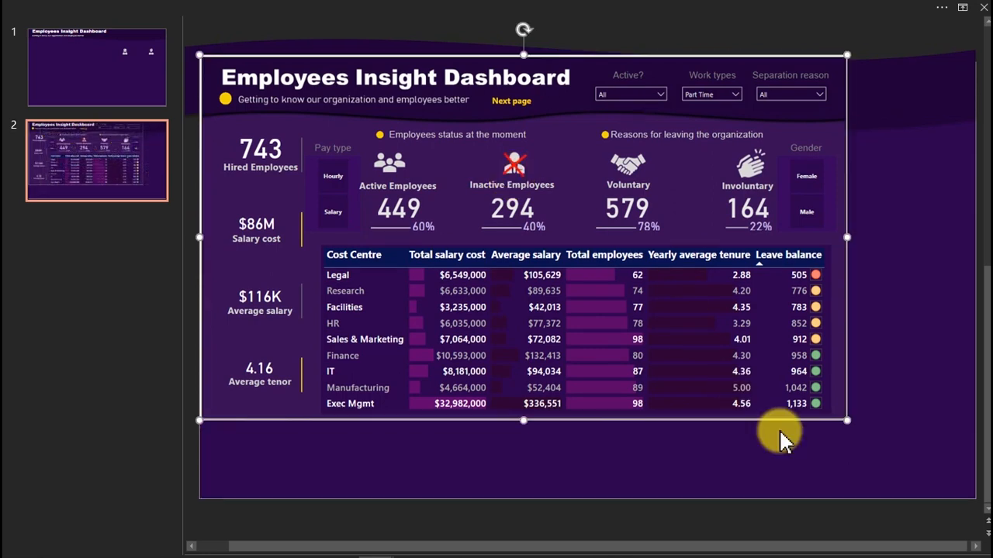
drag(845, 419, 975, 500)
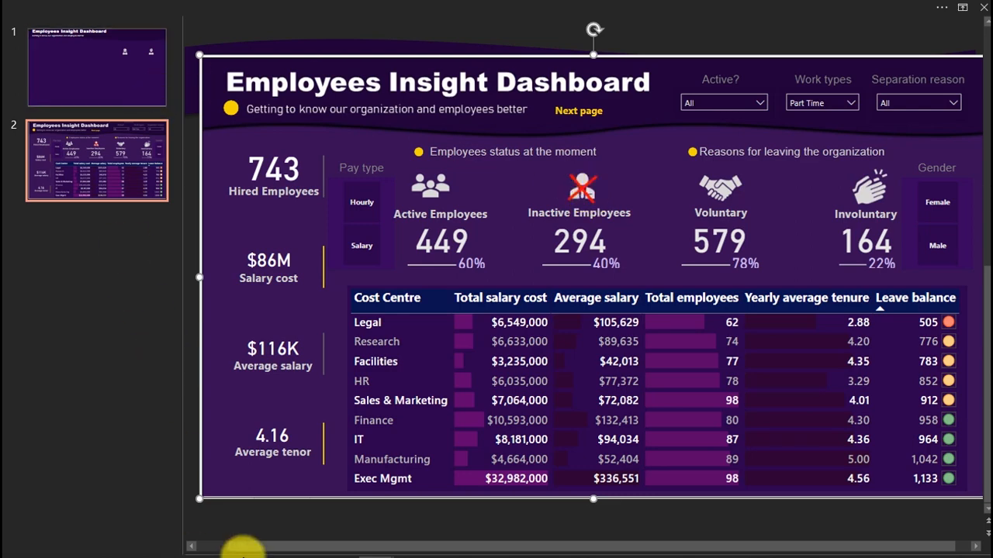
Step: Copy the four icons from slide 1 of Employees insights.pptx and paste them over the dashboard picture on slide 2 of Presentation1
mouse_move(349, 549)
mouse_move(380, 548)
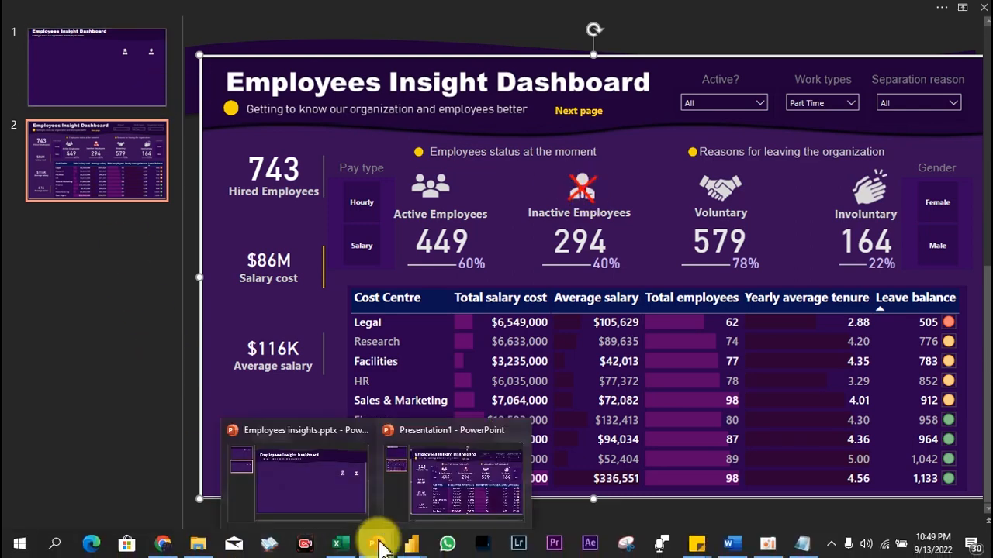
click(338, 486)
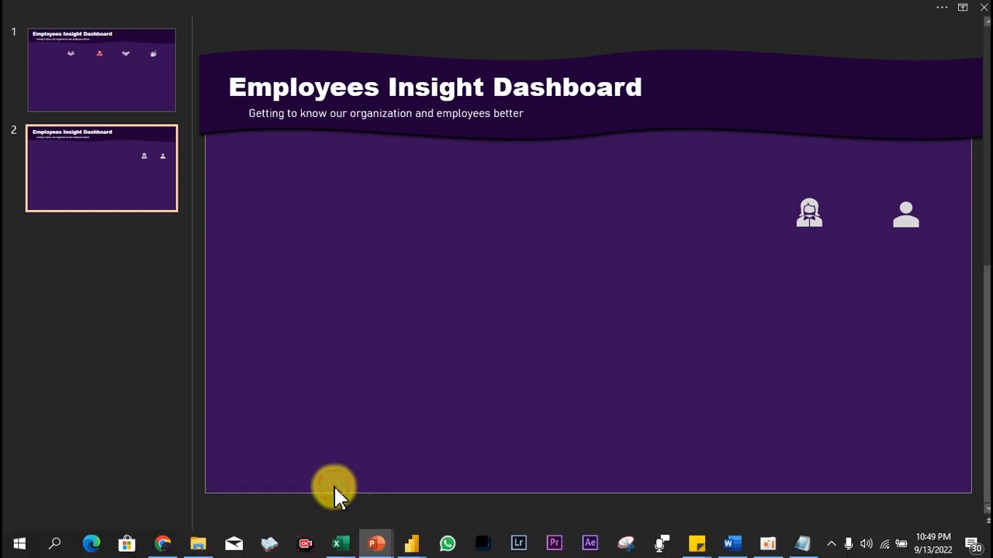
click(108, 79)
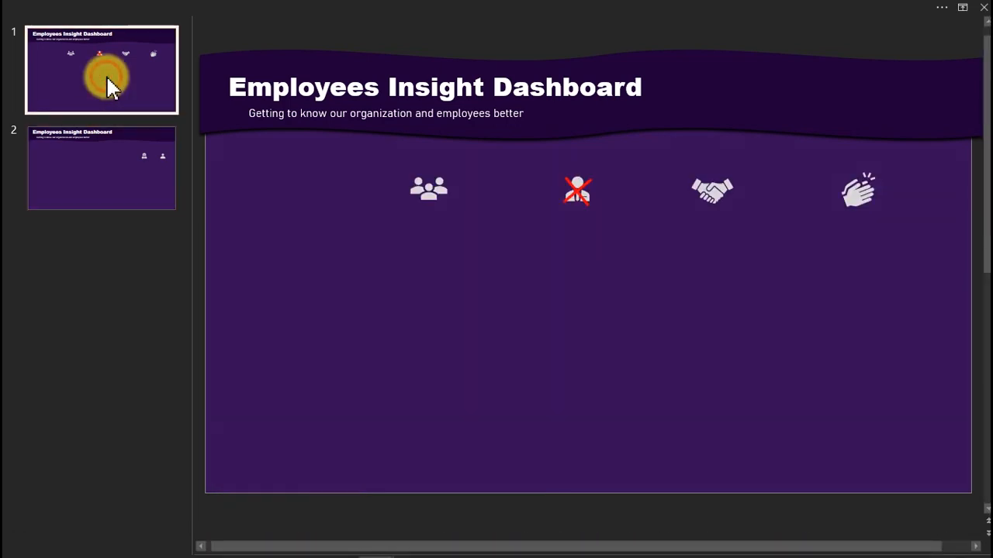
click(428, 193)
drag(428, 193, 578, 205)
ctrl+click(715, 194)
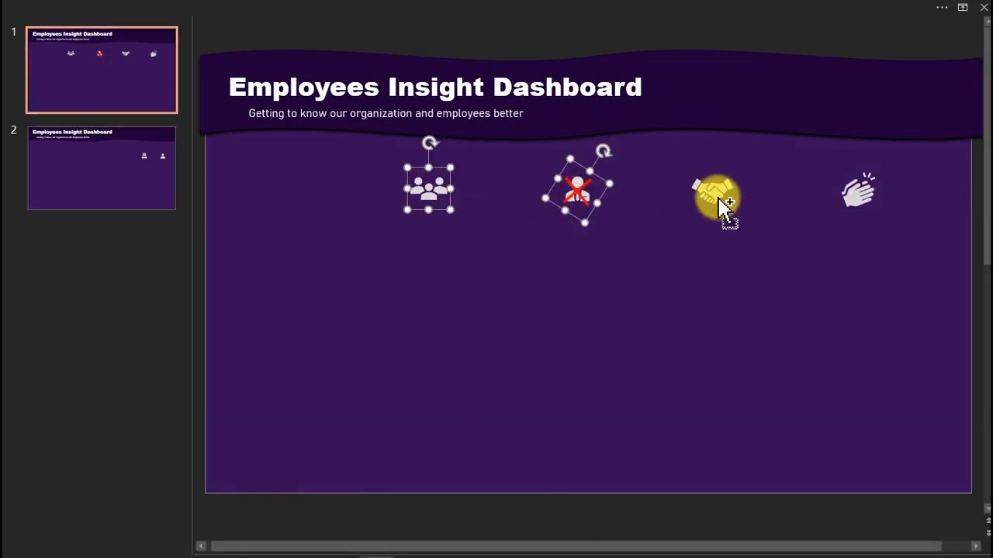
ctrl+click(859, 194)
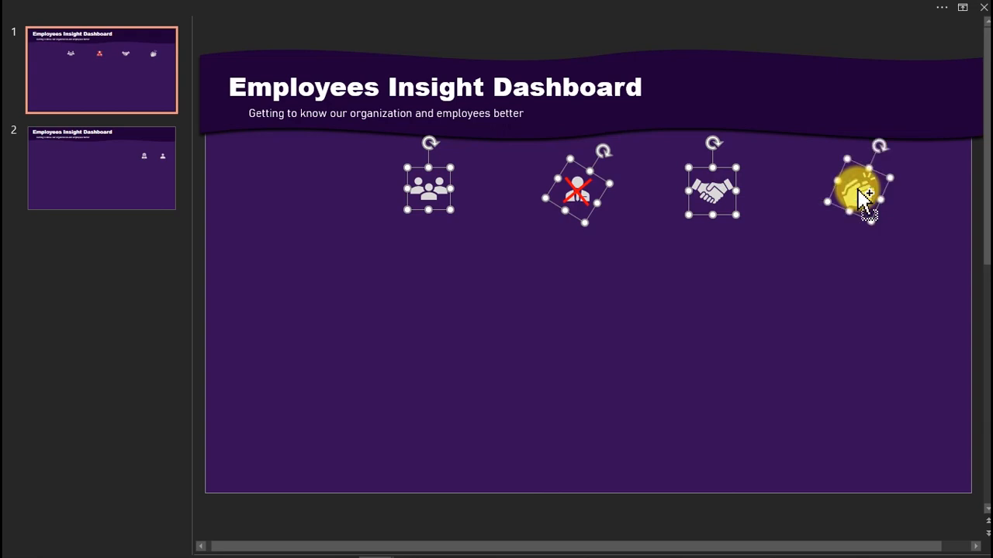
mouse_move(377, 547)
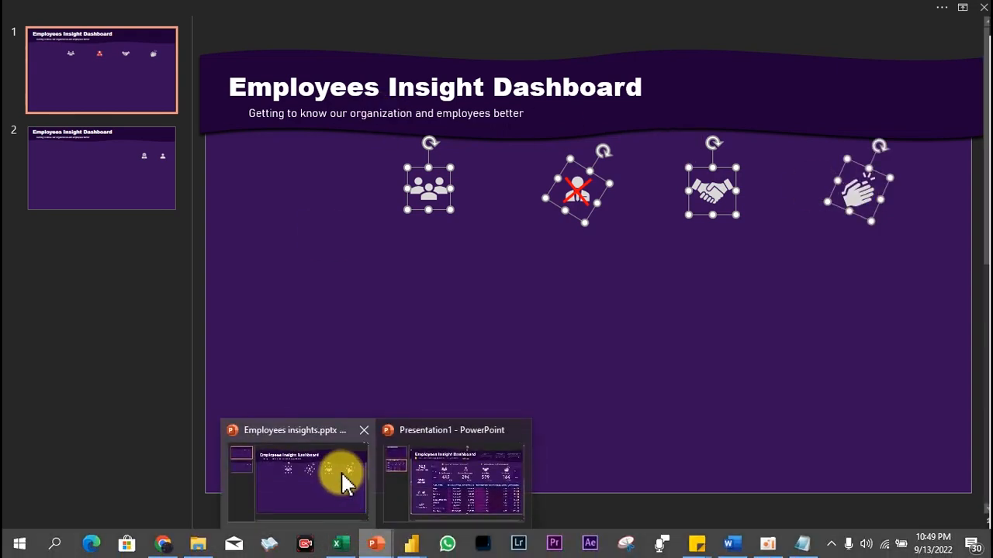
click(340, 470)
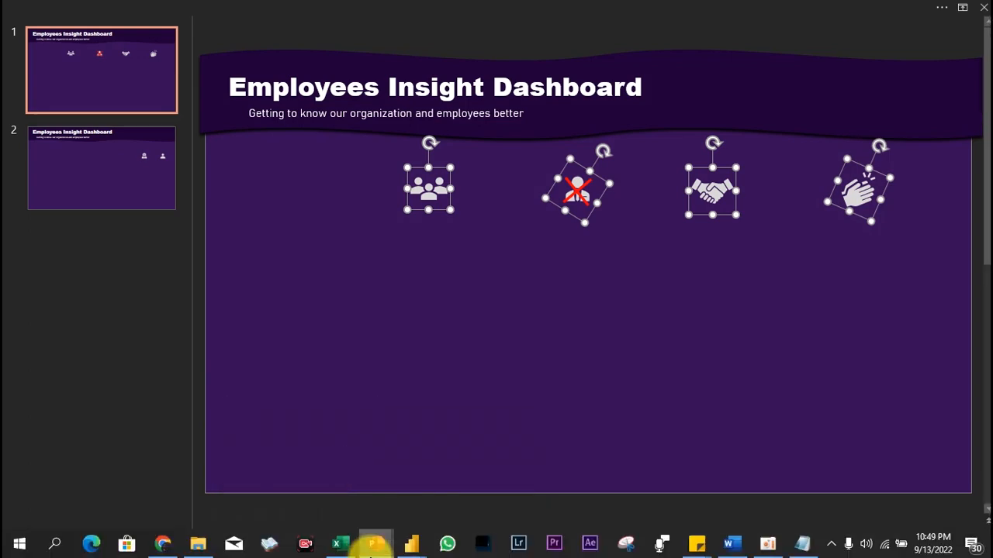
mouse_move(371, 547)
click(472, 488)
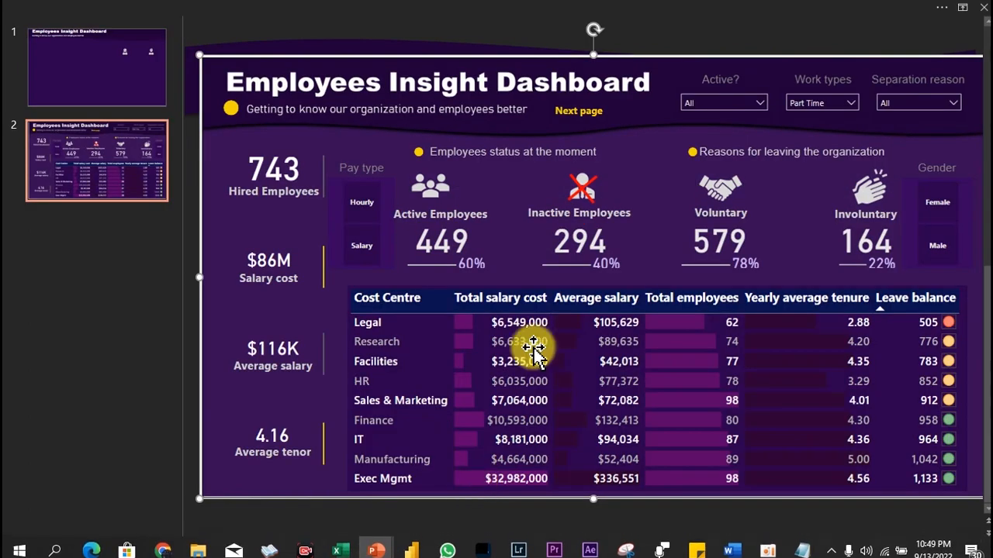
key(ctrl+v)
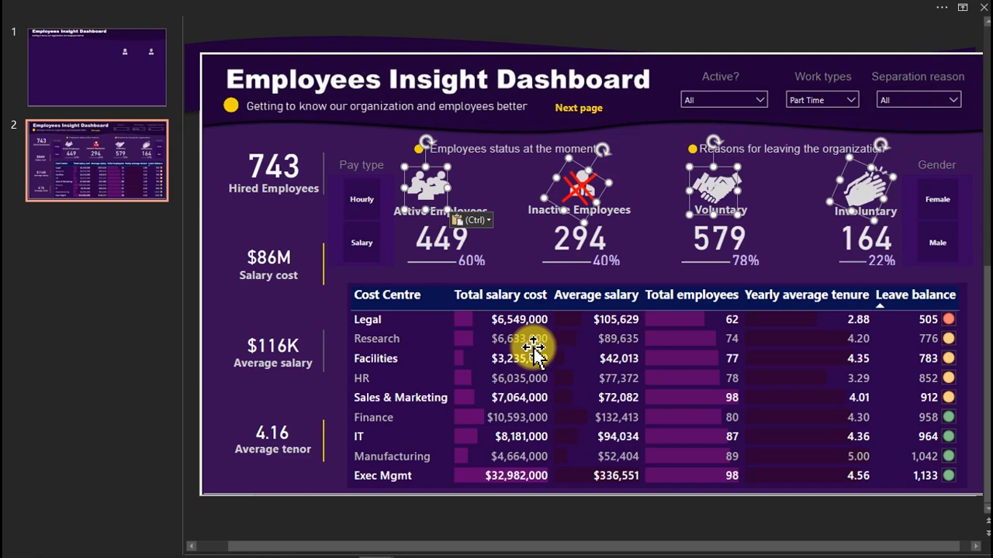
Step: Try moving the pasted crossed-out person icon slightly left, and undo both the move and the icon paste
click(565, 306)
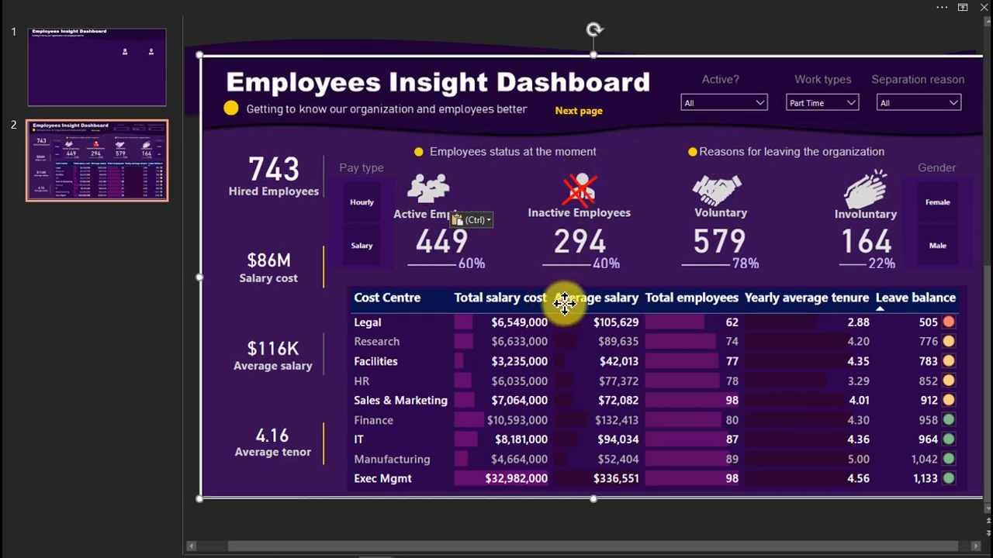
click(585, 196)
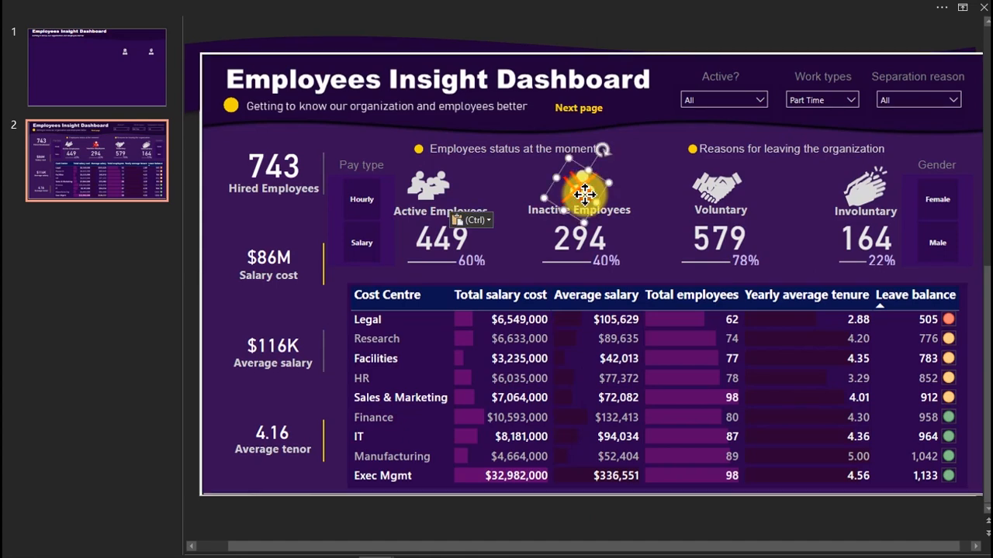
drag(585, 194, 571, 194)
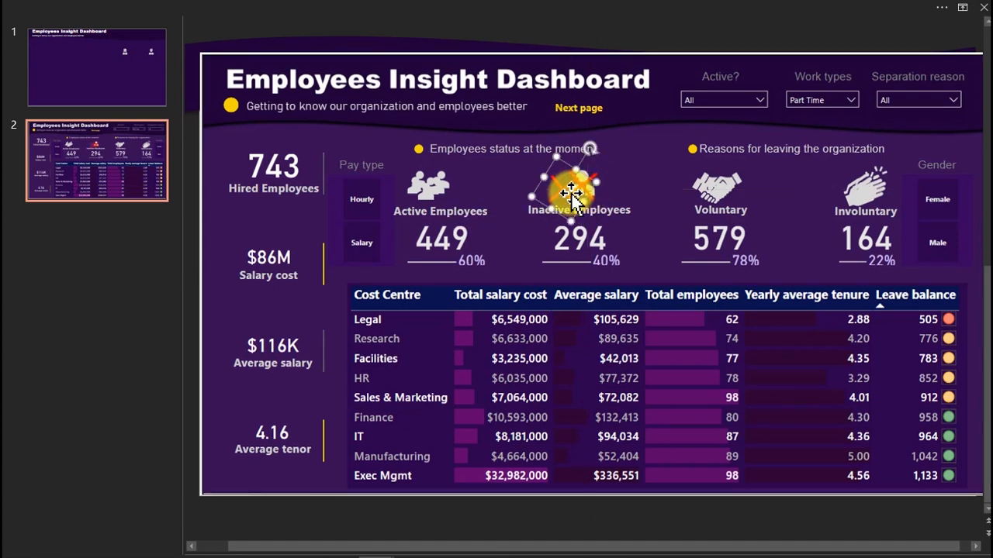
key(ctrl+z)
click(572, 195)
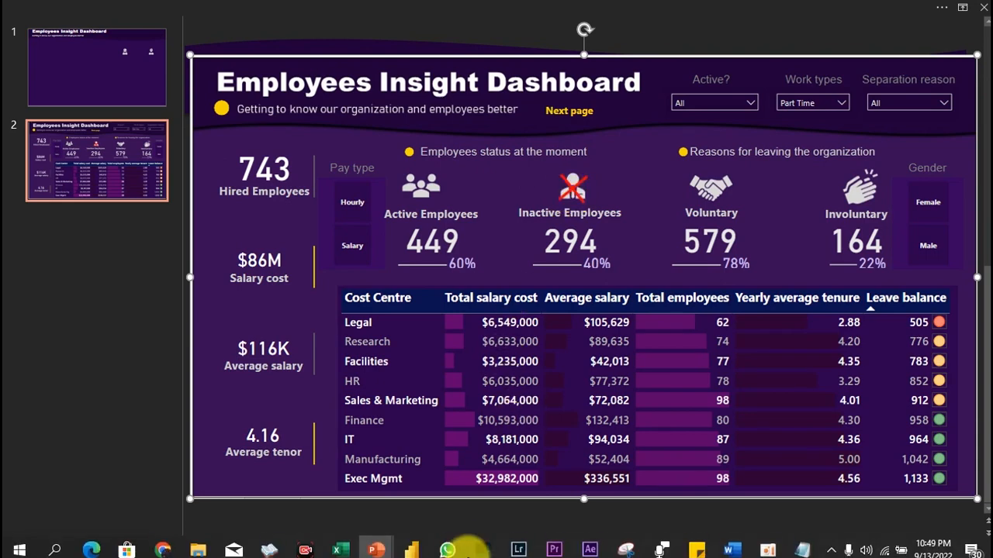
Step: Group the person and red cross of the inactive employees icon on slide 1 of Employees insights.pptx
mouse_move(376, 555)
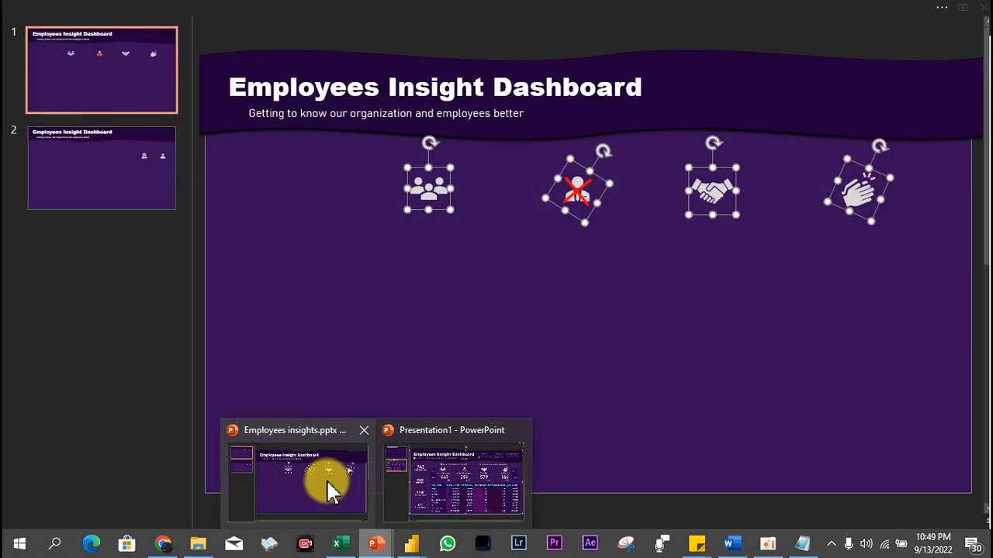
click(328, 478)
click(587, 295)
click(581, 184)
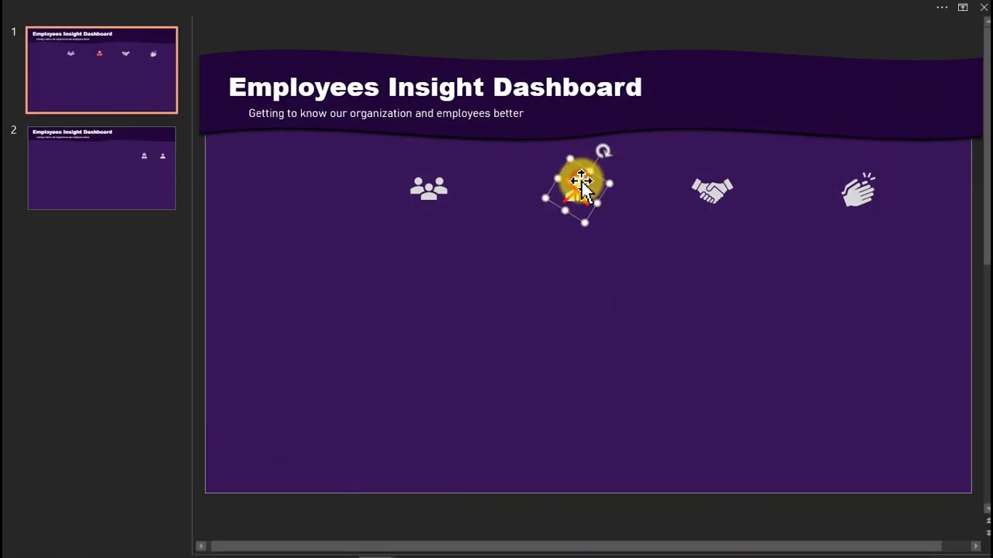
drag(589, 218, 594, 242)
key(ctrl+z)
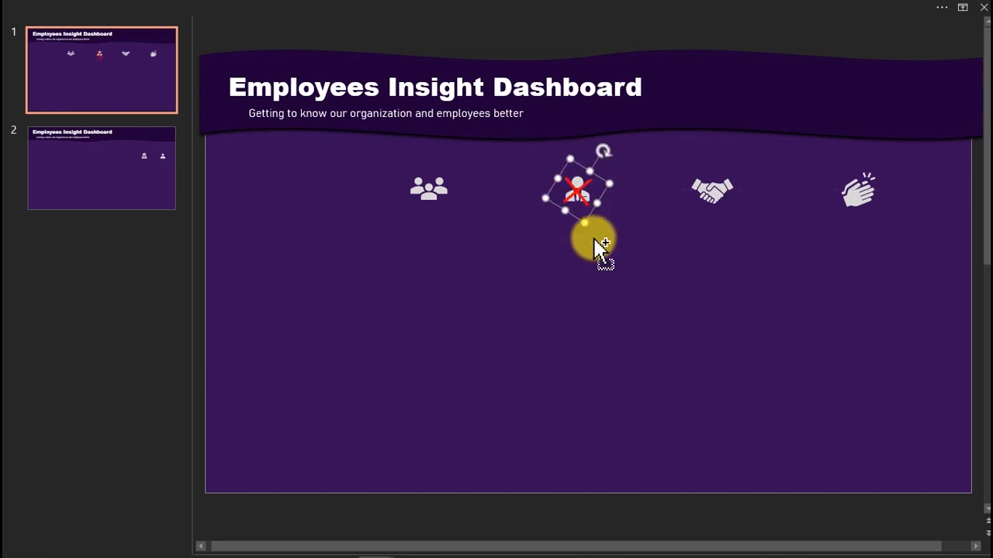
click(432, 189)
click(574, 180)
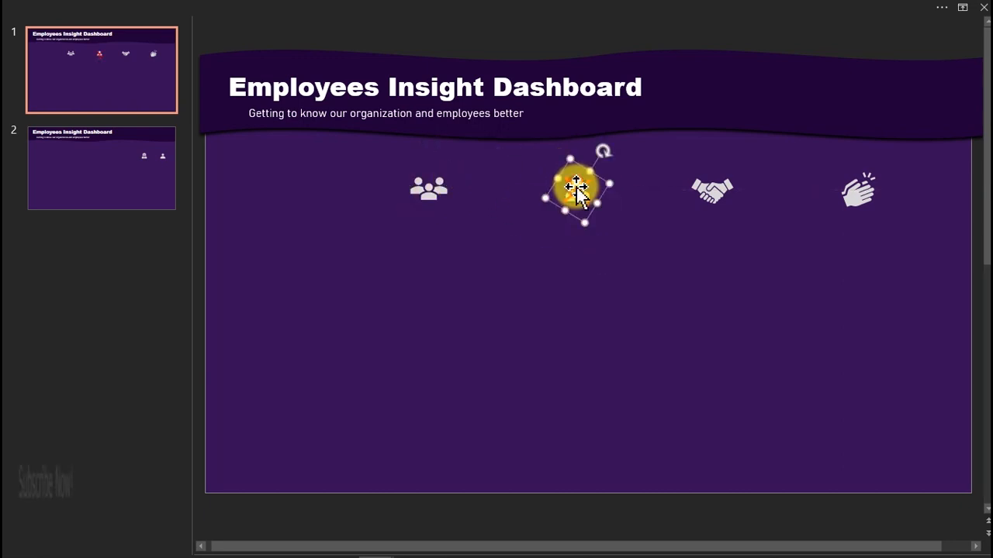
drag(524, 155, 690, 277)
right_click(584, 188)
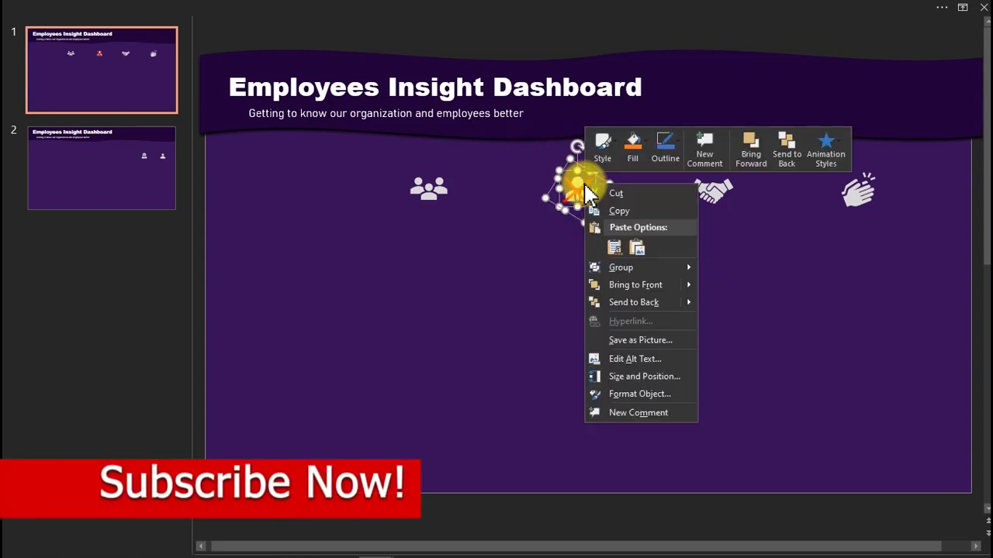
mouse_move(680, 270)
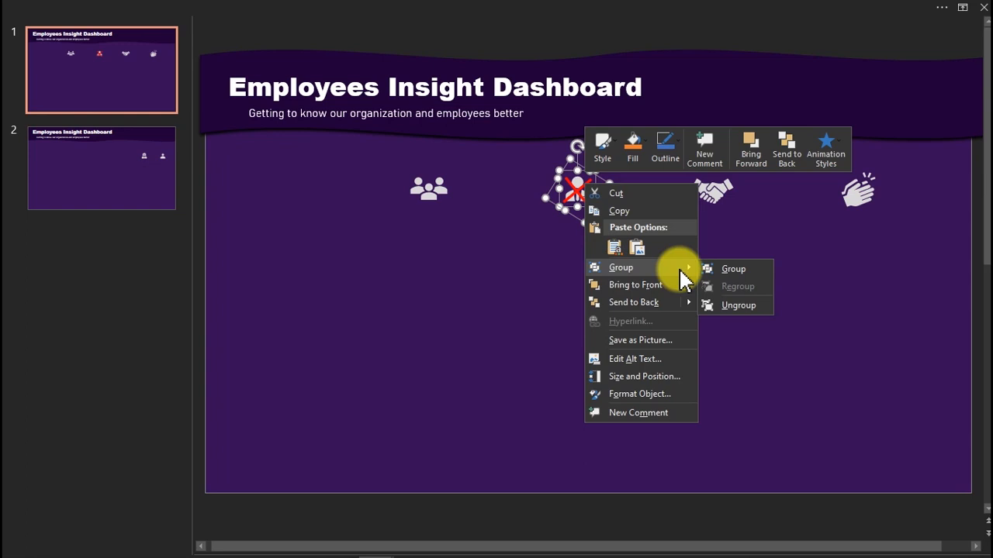
click(732, 272)
Step: Copy the four icons from slide 1 of Employees insights.pptx and paste them over the dashboard picture on slide 2 of Presentation1, with the crossed-out person grouped
drag(911, 241, 374, 139)
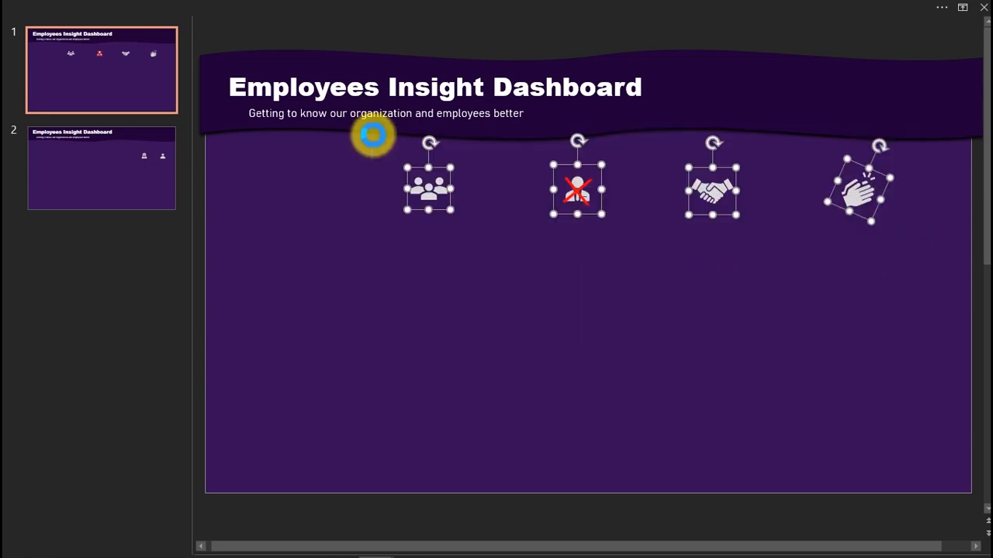
mouse_move(471, 543)
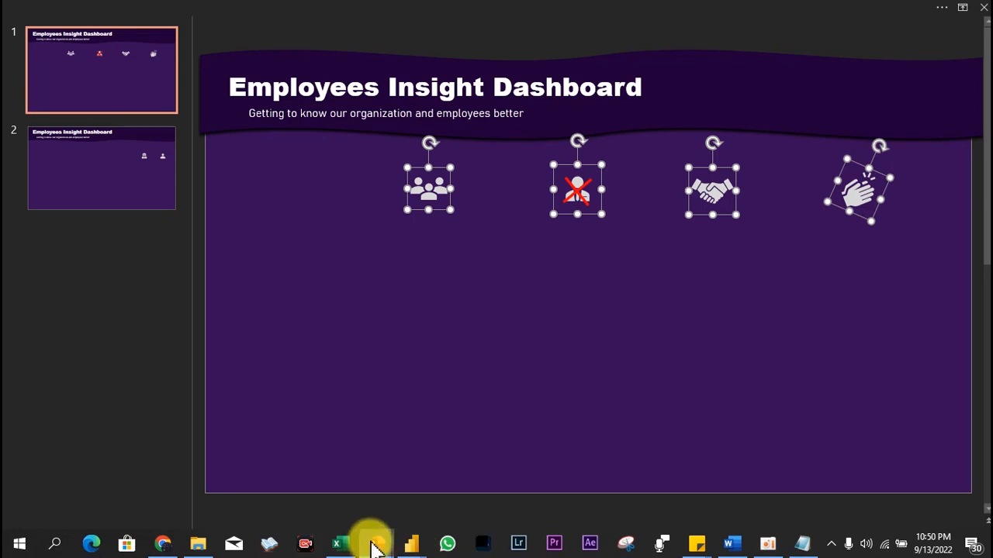
mouse_move(374, 543)
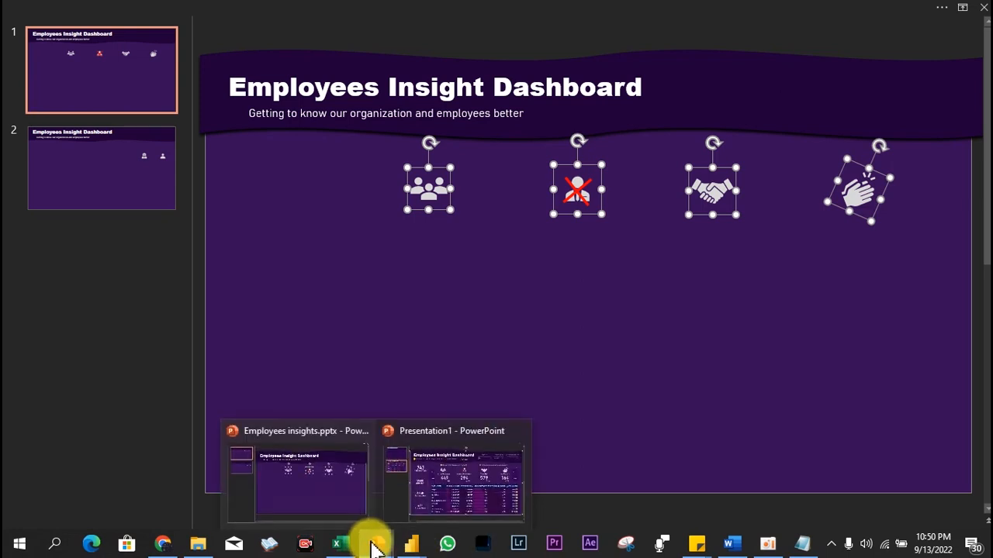
click(469, 473)
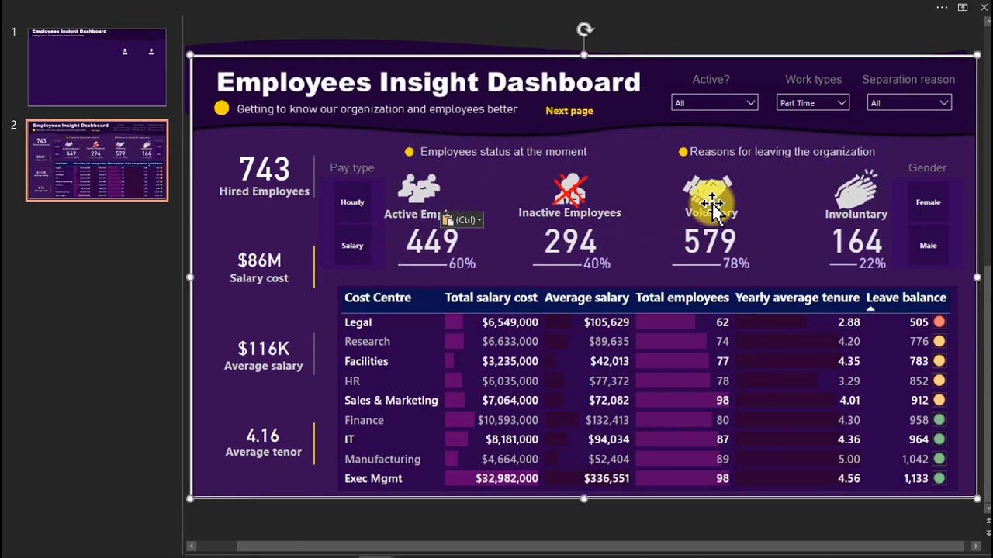
Step: Position the handshake, clapping hands, three-person and crossed-out person icons over their matching icons above the labels in the dashboard picture
drag(717, 203, 720, 180)
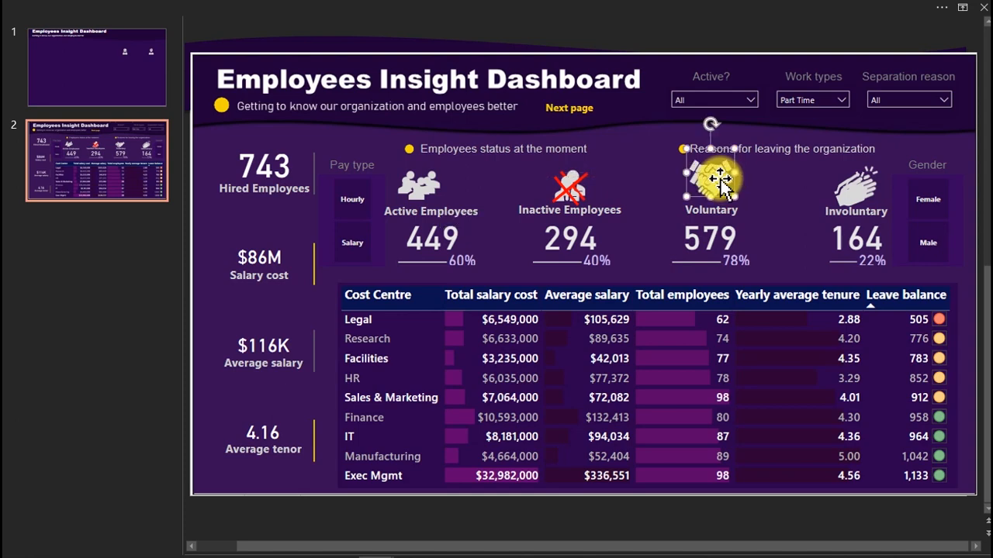
click(853, 197)
drag(853, 200, 856, 190)
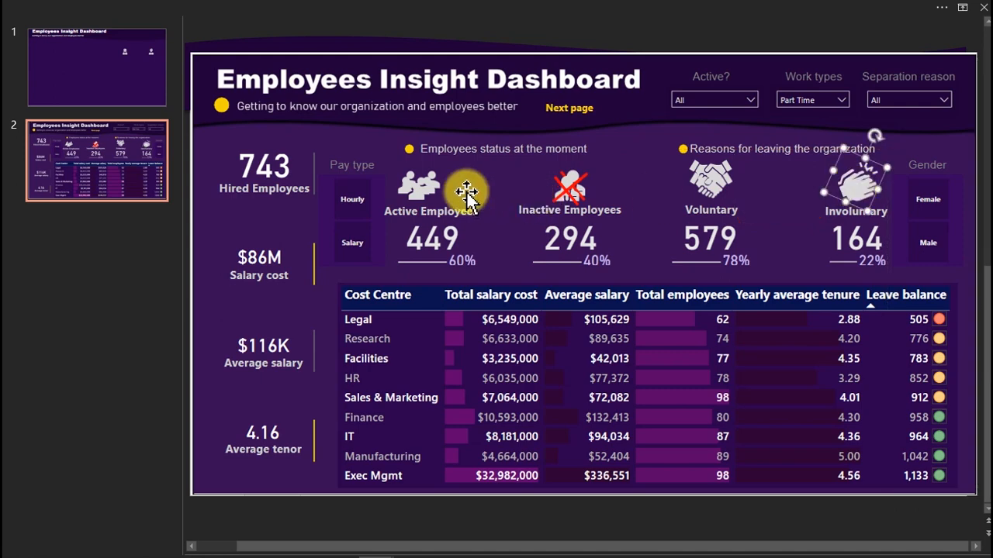
click(424, 191)
drag(424, 192, 421, 180)
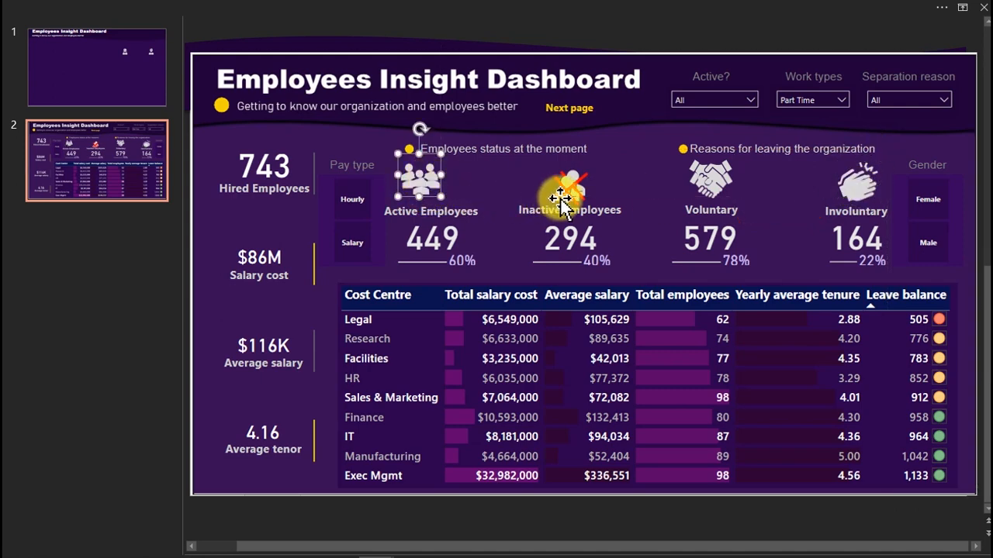
mouse_move(565, 189)
mouse_down()
mouse_move(578, 189)
mouse_move(565, 183)
mouse_up()
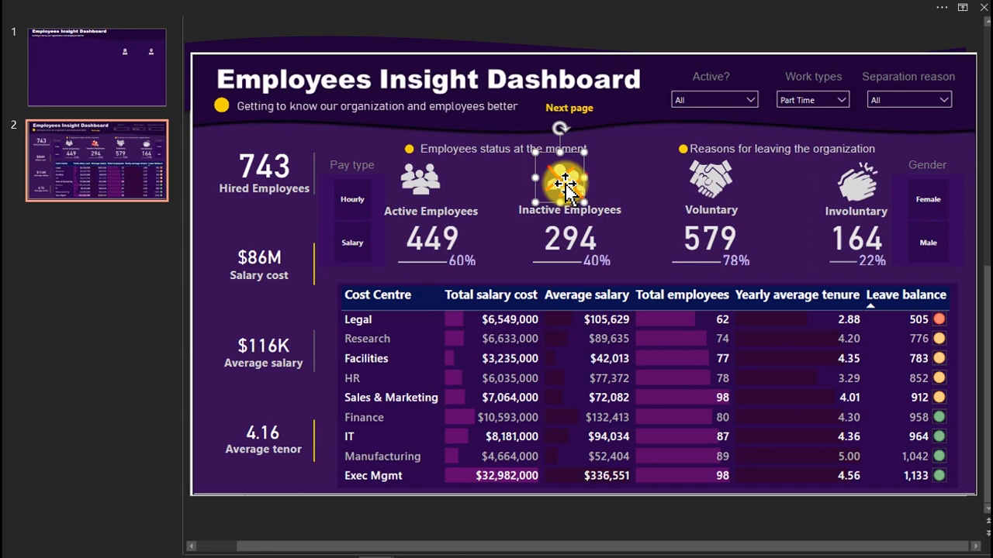
Step: Try moving the three-person icon slightly on slide 1 of Employees insights.pptx, undo the move, and return to Presentation1
mouse_move(391, 555)
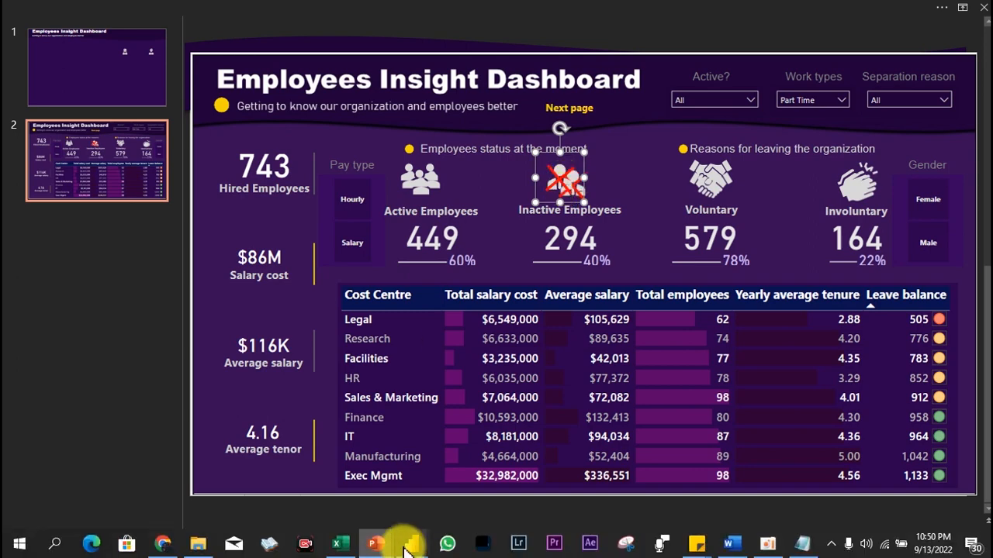
click(334, 471)
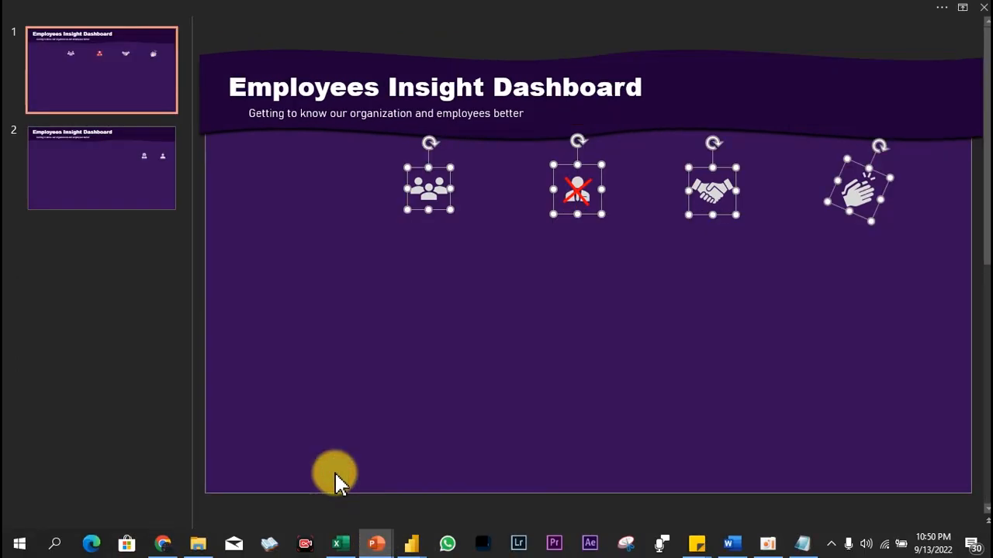
click(372, 435)
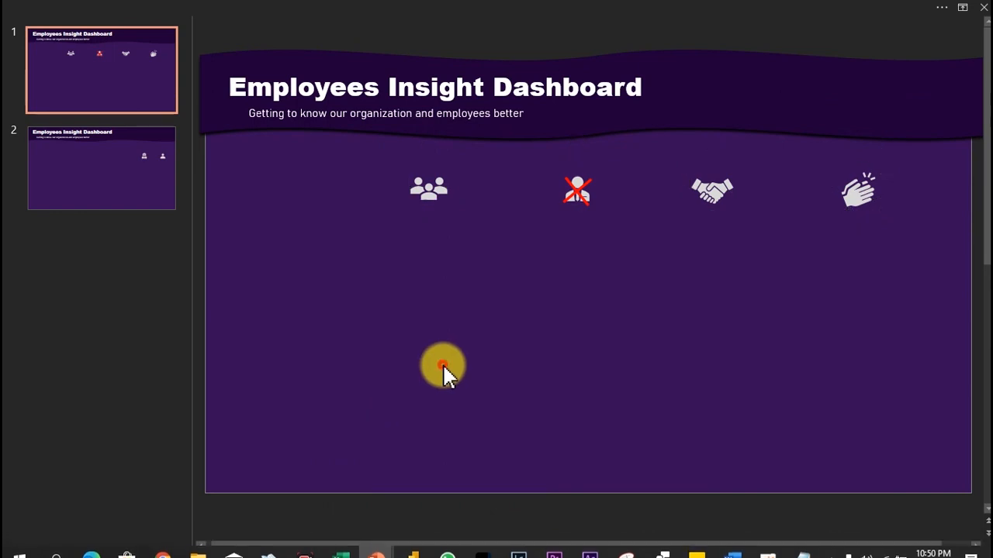
click(434, 194)
drag(432, 190, 414, 183)
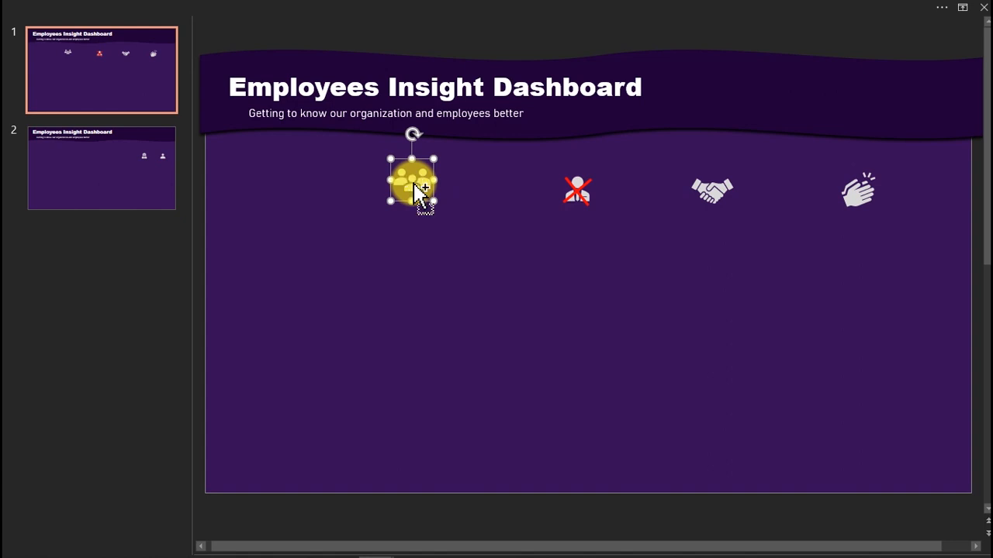
key(ctrl+d)
mouse_move(287, 554)
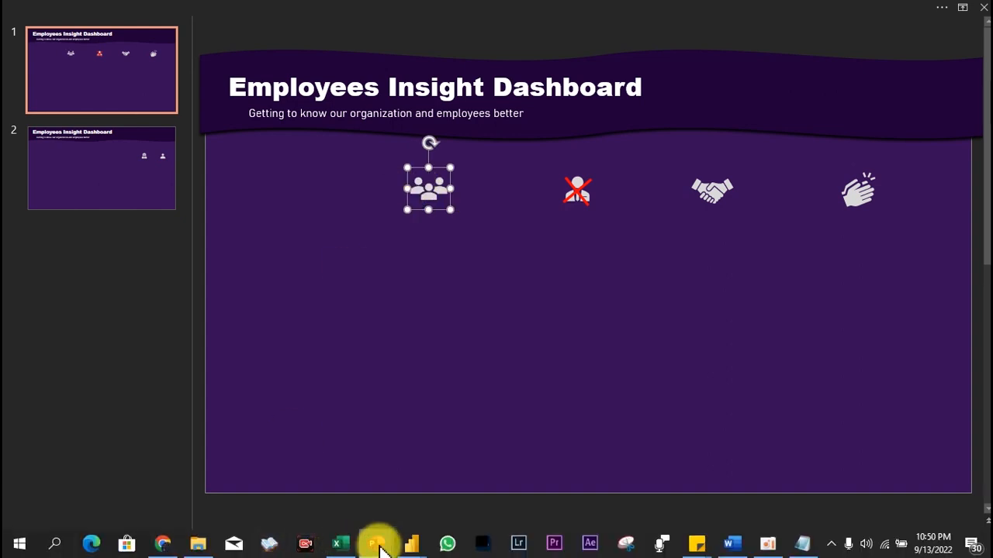
mouse_move(388, 548)
click(452, 485)
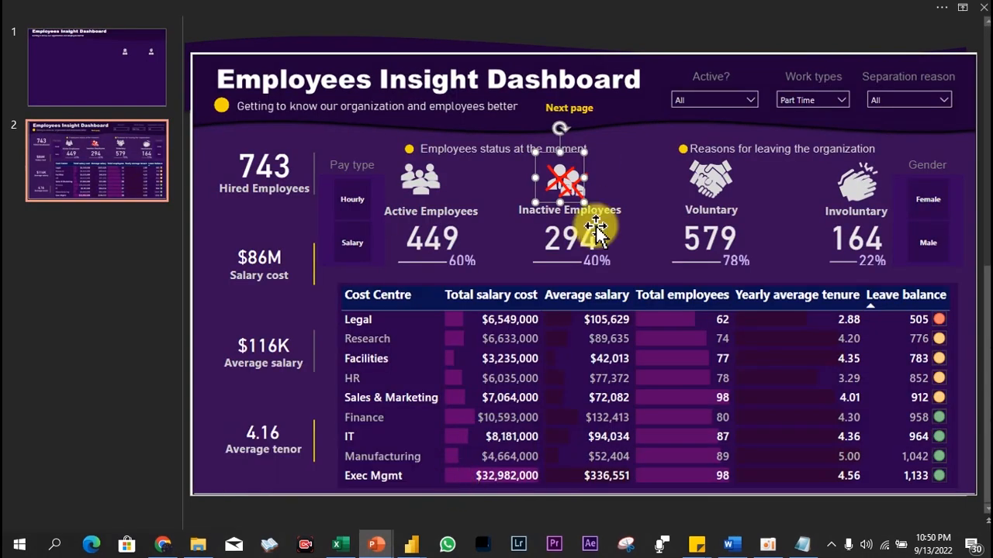
Step: Delete the dashboard picture from slide 2, keeping the four icons, and compare the two background slides
drag(531, 359, 531, 362)
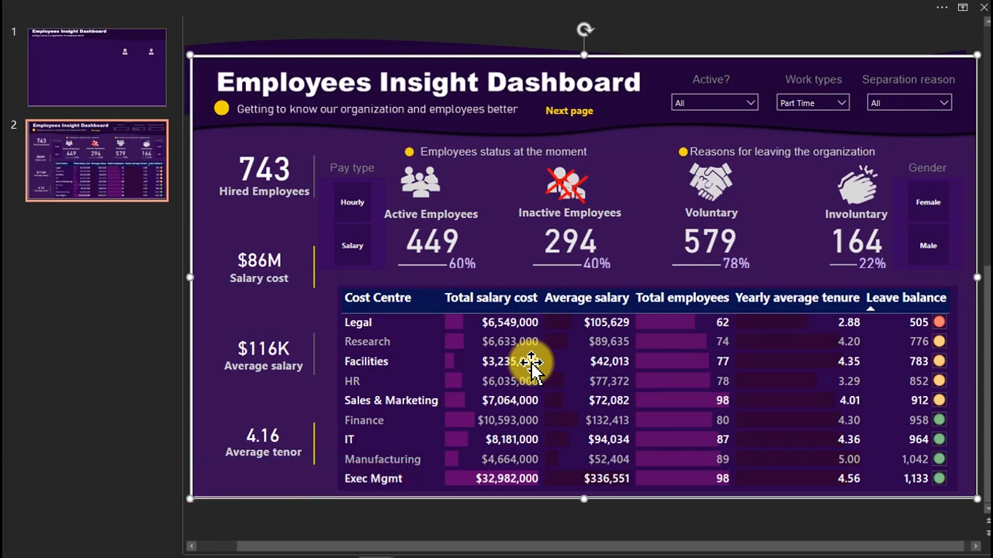
key(Delete)
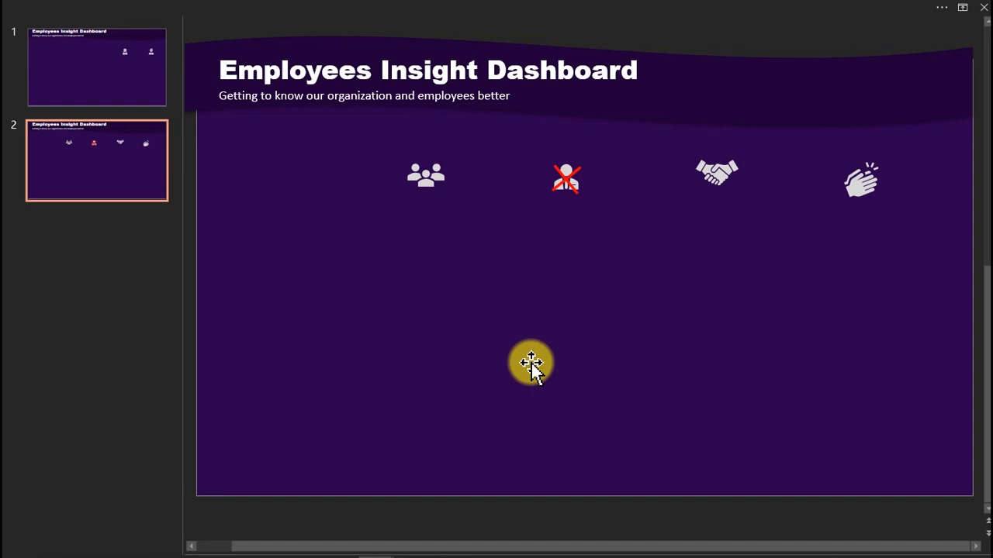
click(104, 66)
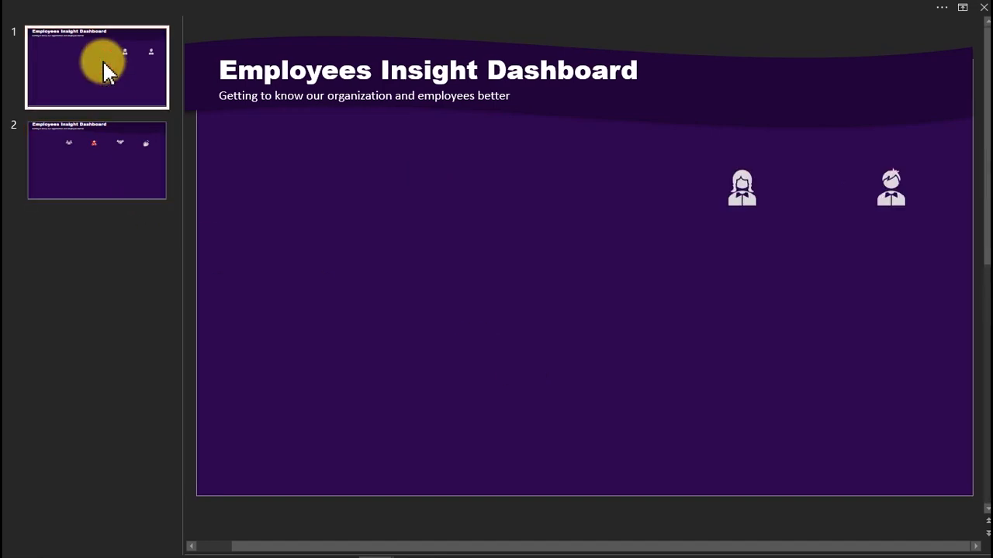
click(100, 167)
click(88, 51)
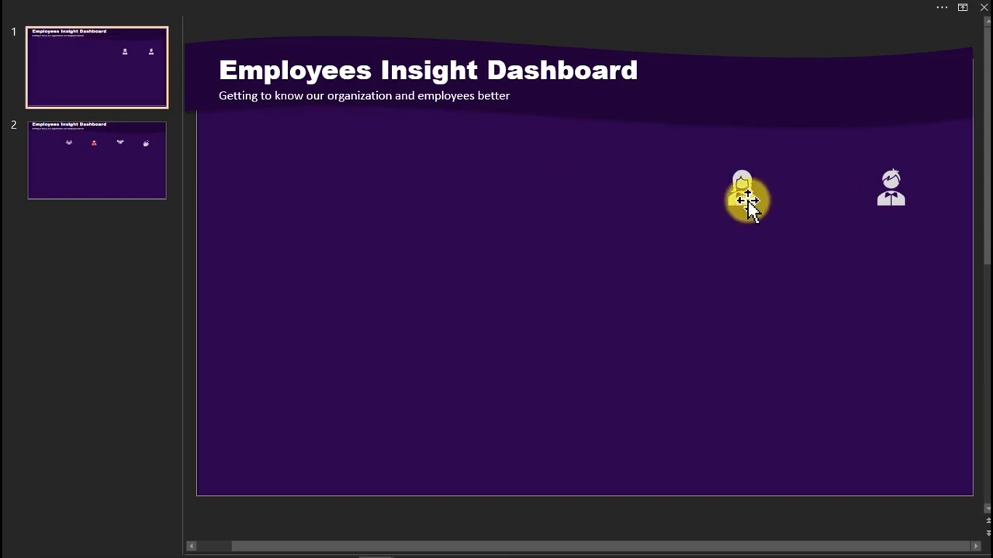
Step: From slide 2, start exporting Presentation1 with a changed file type, using the Save as Another File Type option
click(150, 166)
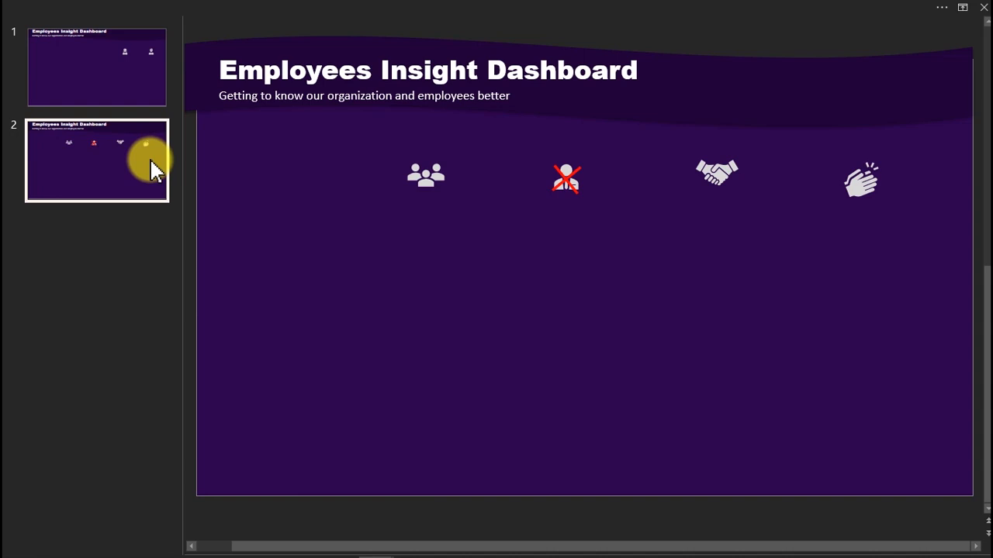
click(9, 6)
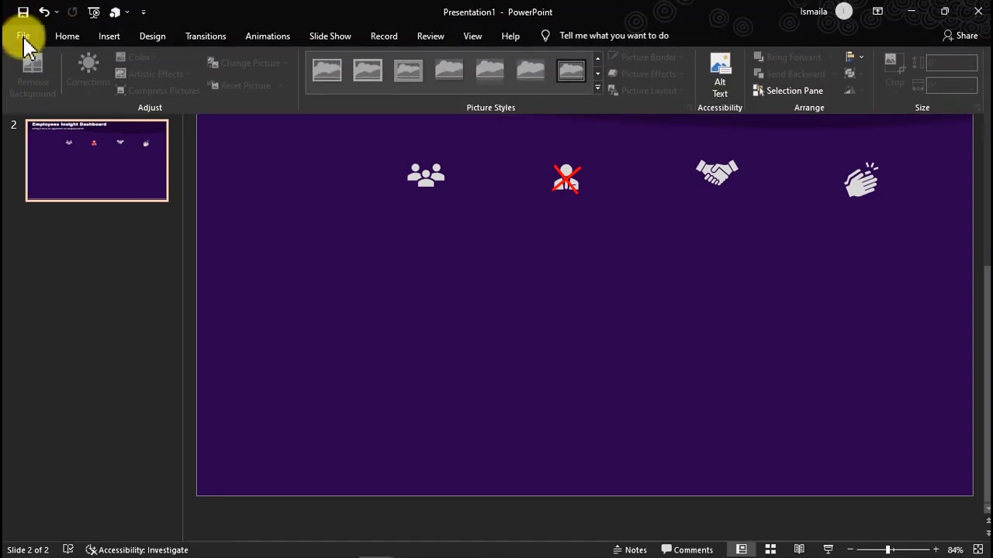
click(24, 38)
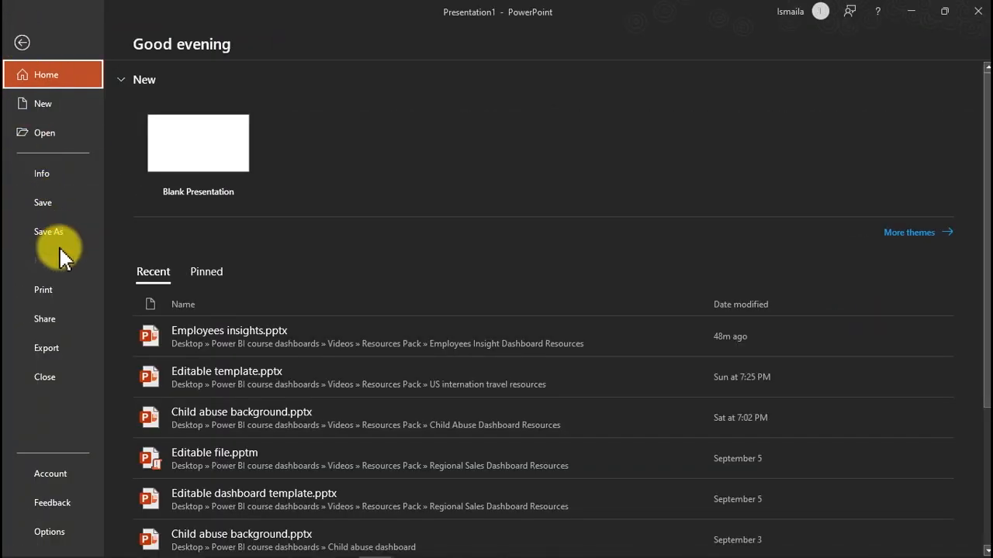
click(58, 349)
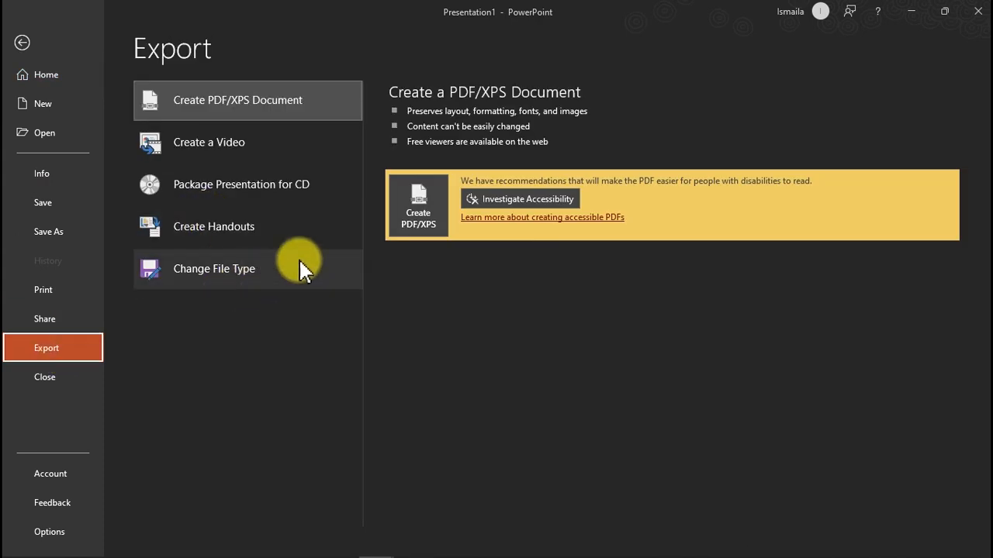
click(233, 280)
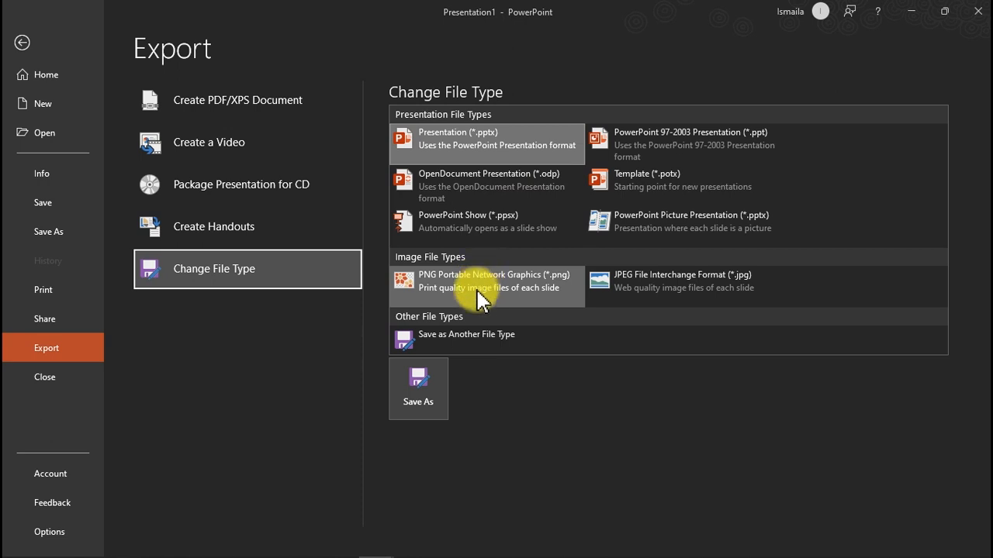
click(468, 337)
double_click(469, 337)
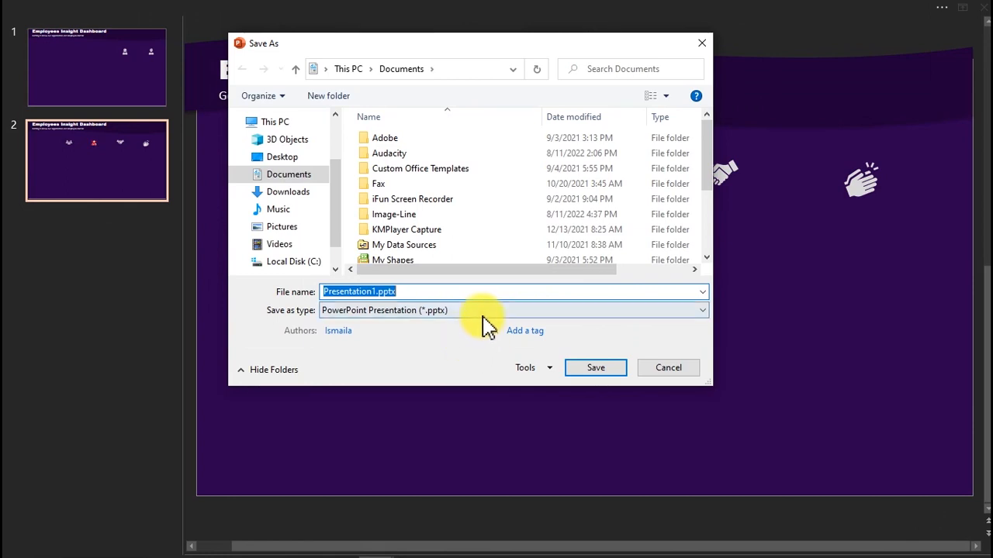
Step: Try saving in GIF Graphics Interchange Format as Presentation1.gif in Documents, accept replacing the existing file, and cancel at the choice of slides
click(481, 312)
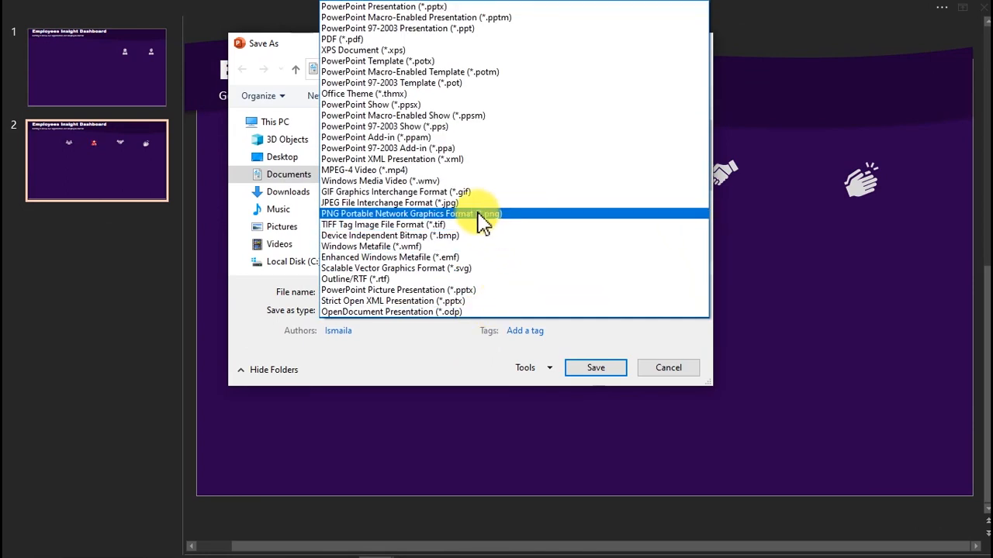
click(463, 194)
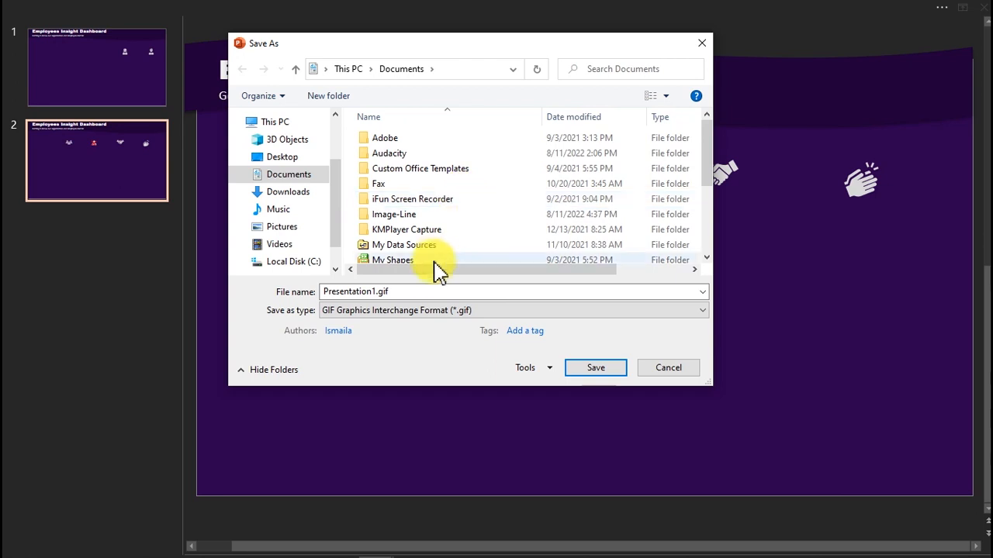
double_click(426, 291)
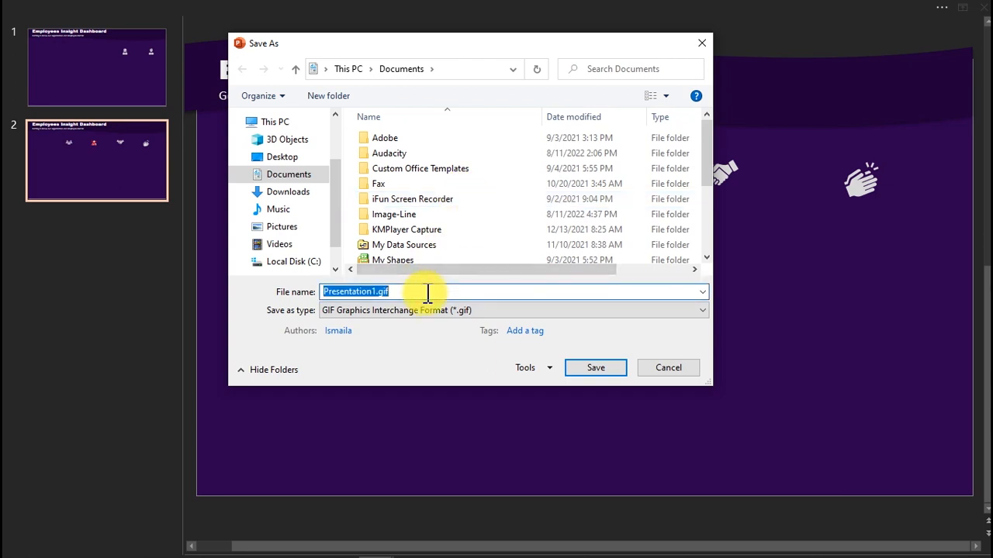
click(595, 372)
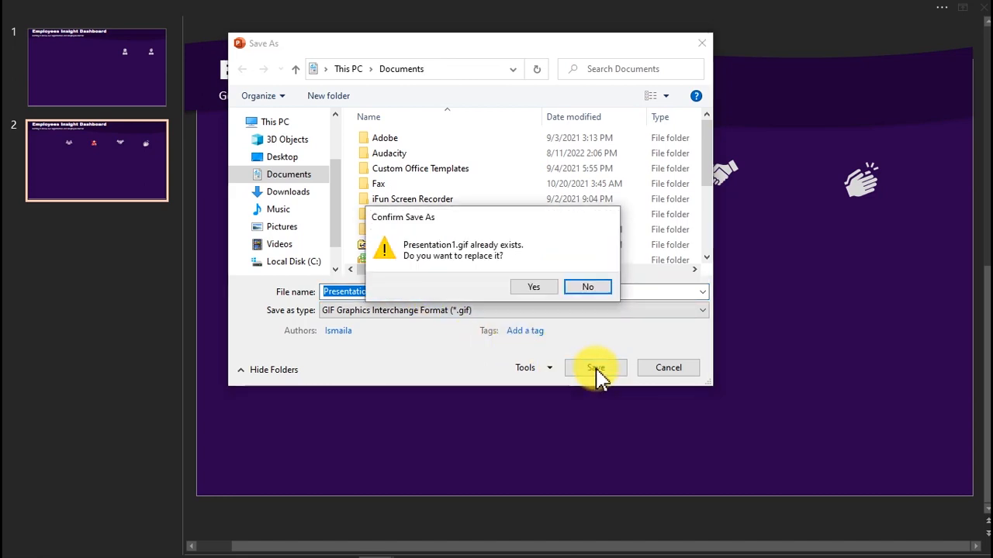
click(537, 288)
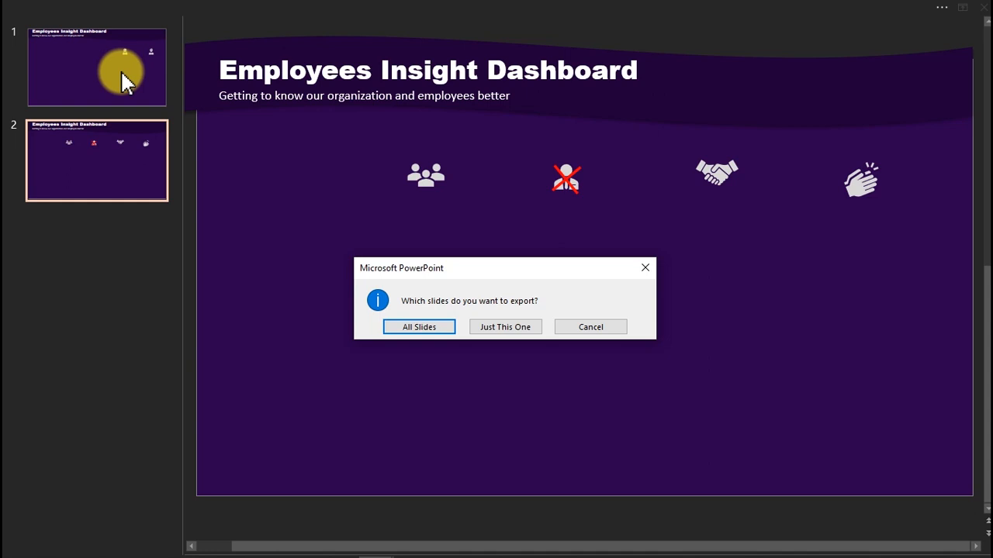
click(610, 330)
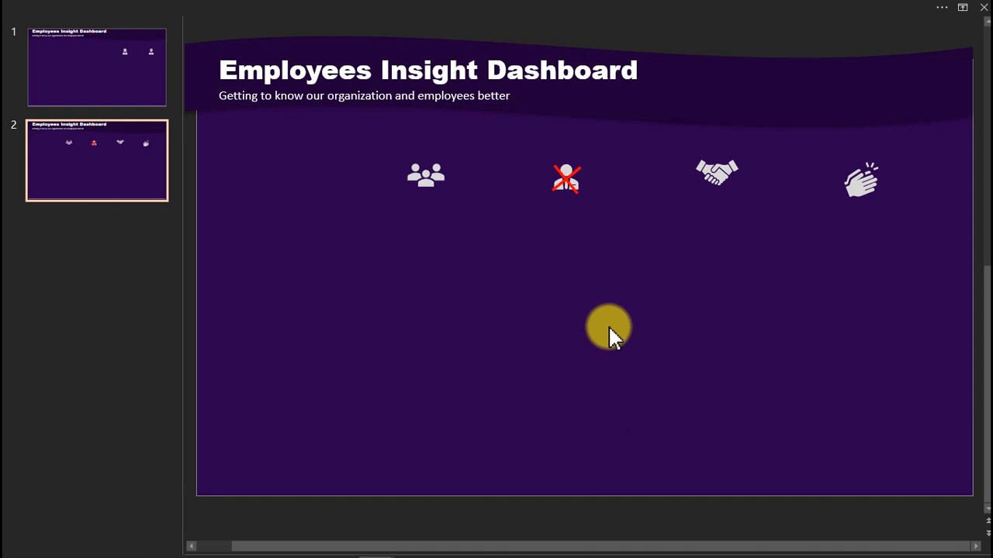
Step: Switch to the untitled report in Power BI Desktop and show the canvas background settings for Page 1
mouse_move(477, 552)
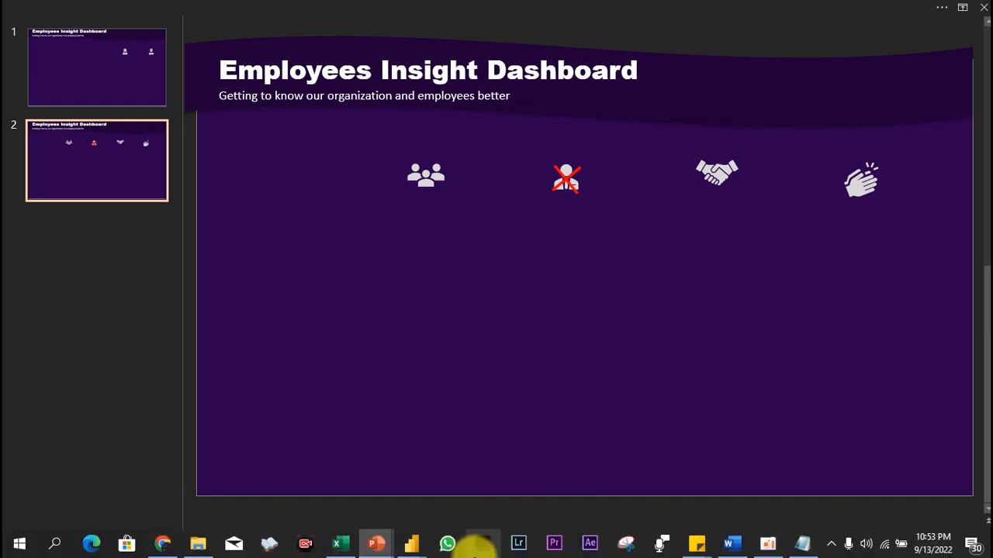
click(408, 547)
click(500, 512)
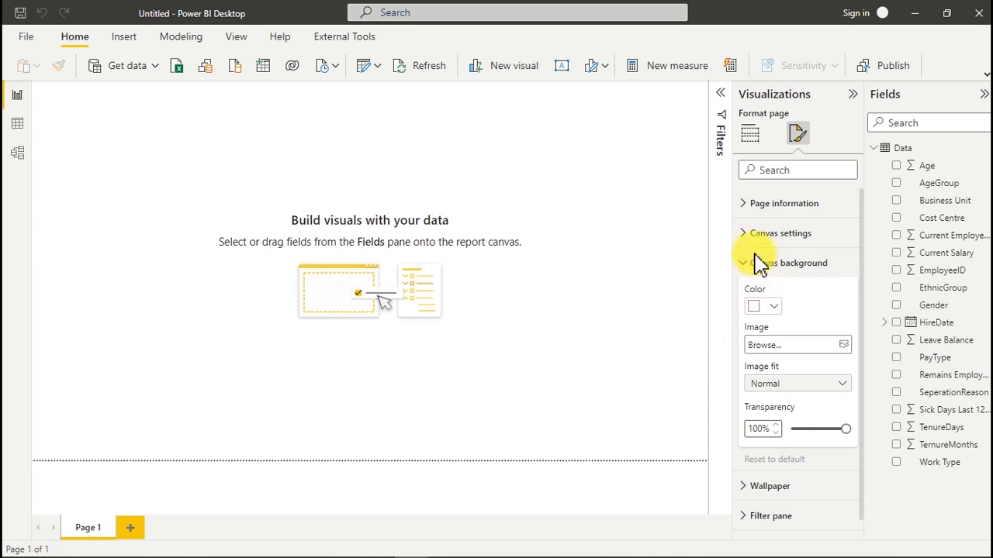
click(752, 266)
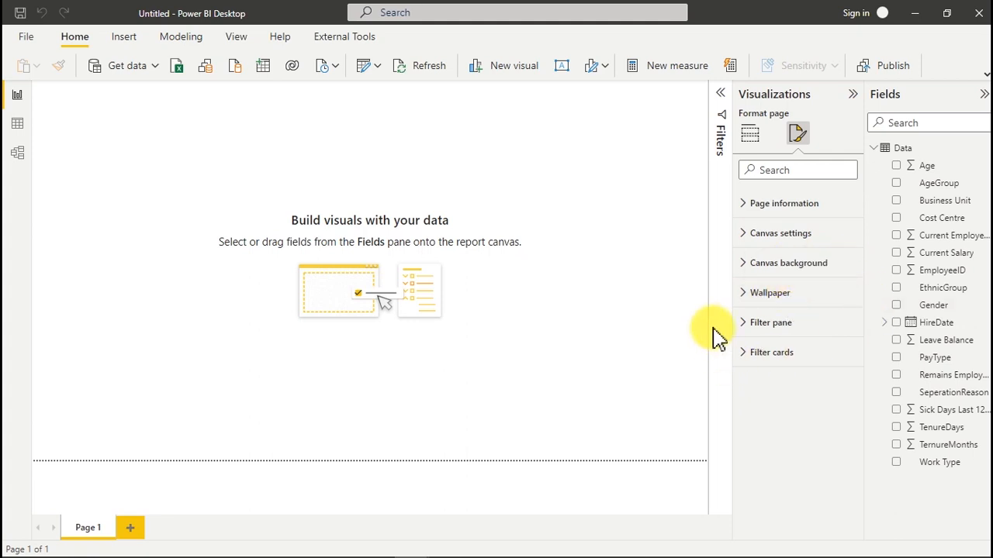
click(776, 268)
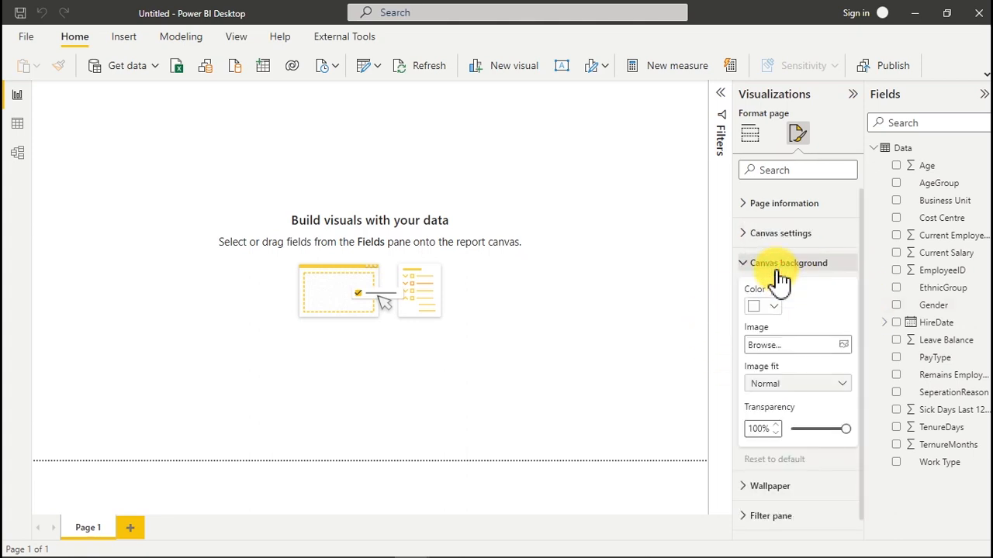
Step: Load Employees insights.jpg, the picture with four icons, as the canvas background image of Page 1
click(780, 350)
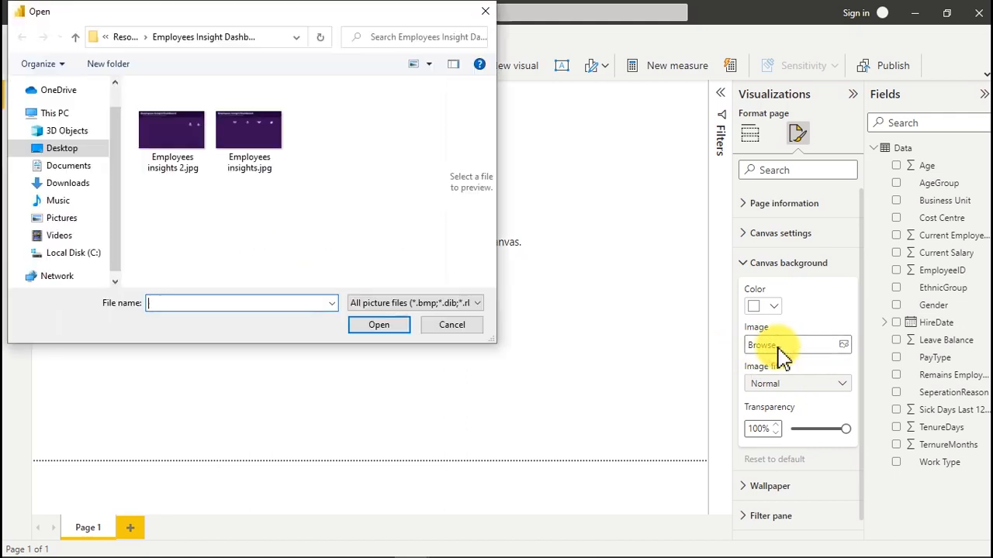
click(243, 136)
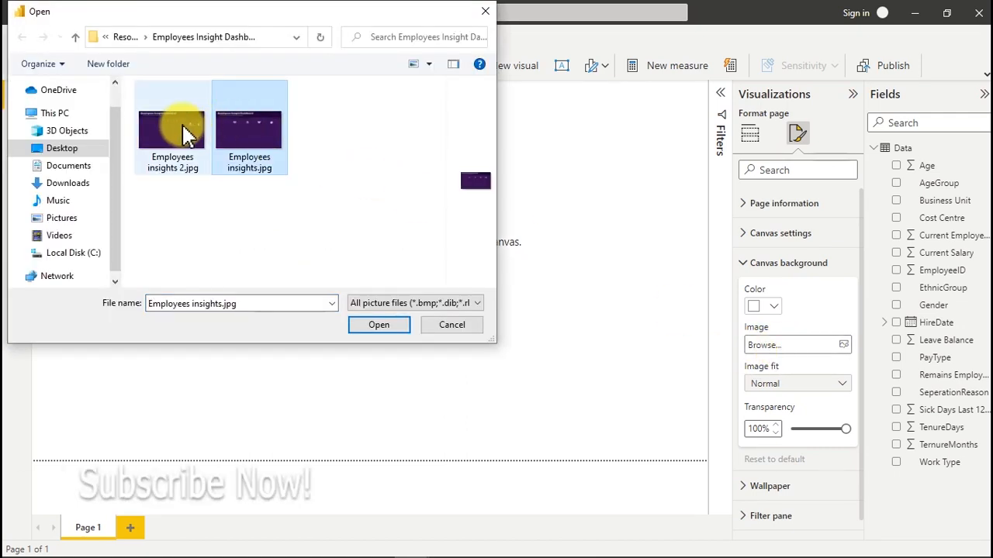
click(184, 134)
click(240, 134)
click(184, 134)
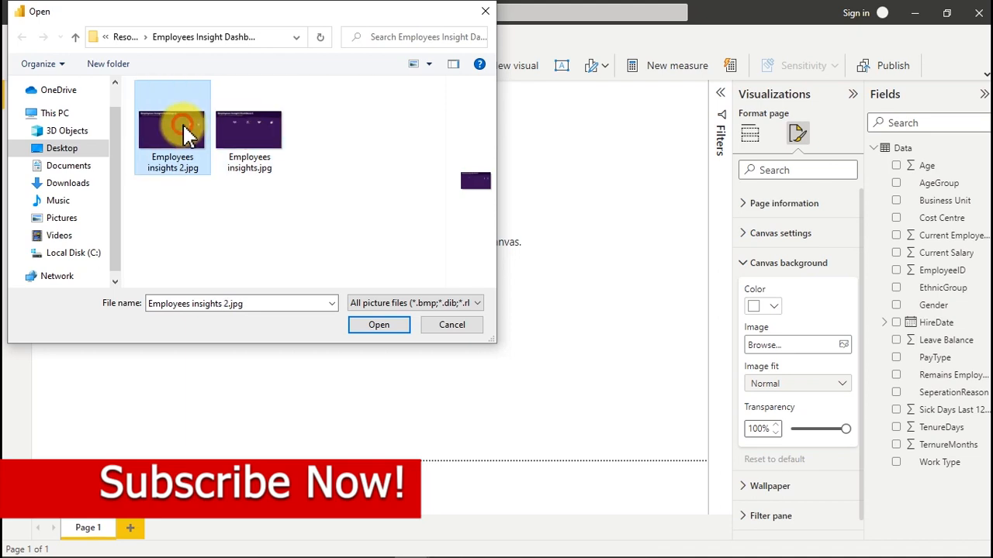
click(240, 133)
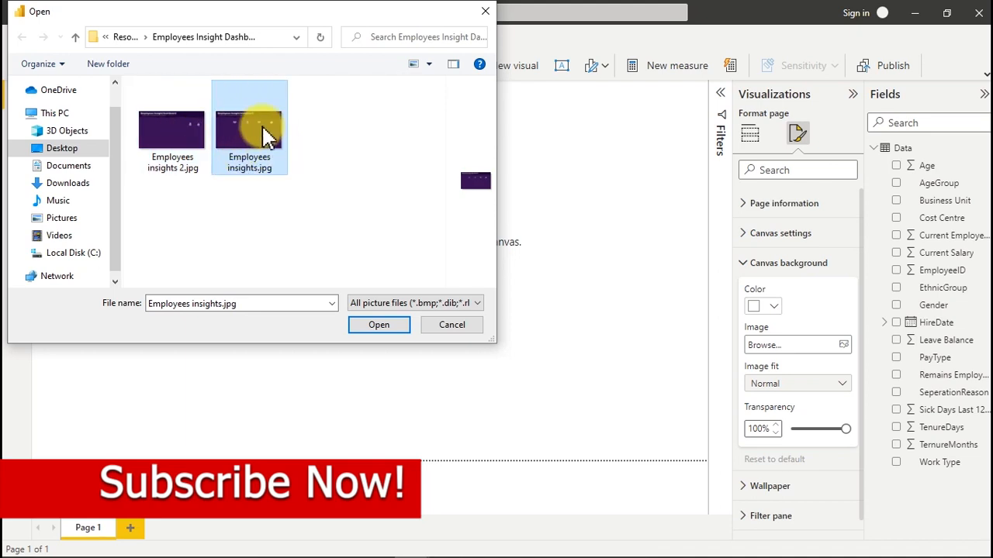
double_click(245, 147)
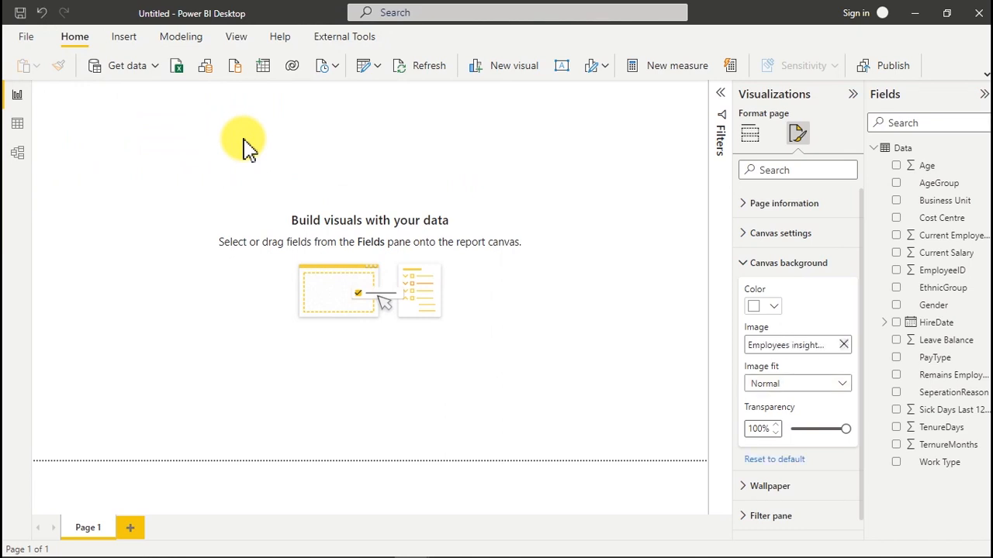
Step: Lower the canvas background transparency to 0%
click(846, 430)
drag(845, 432, 830, 432)
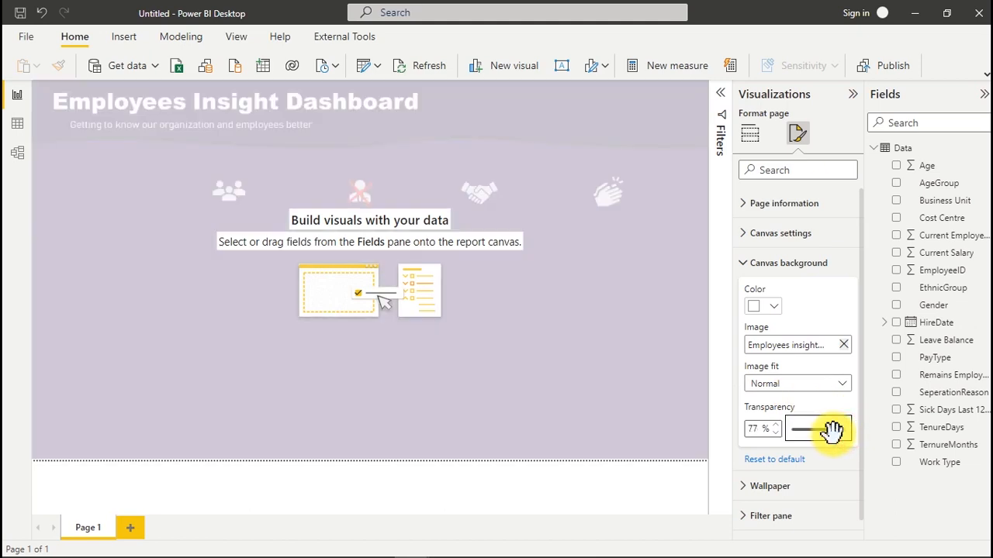
drag(832, 431, 786, 434)
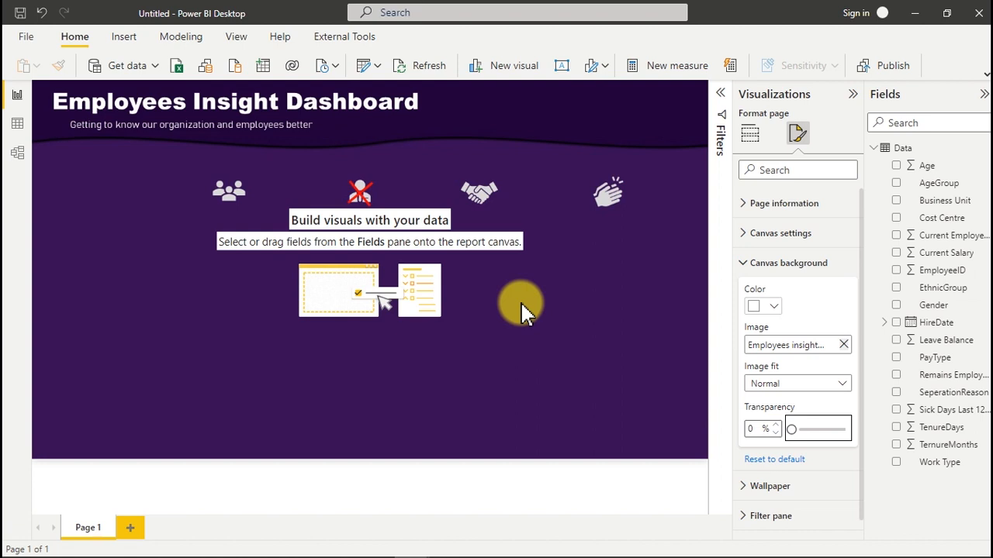
Step: Try the Fit and Fill options for the canvas background image, and settle on Fit
click(818, 385)
click(771, 418)
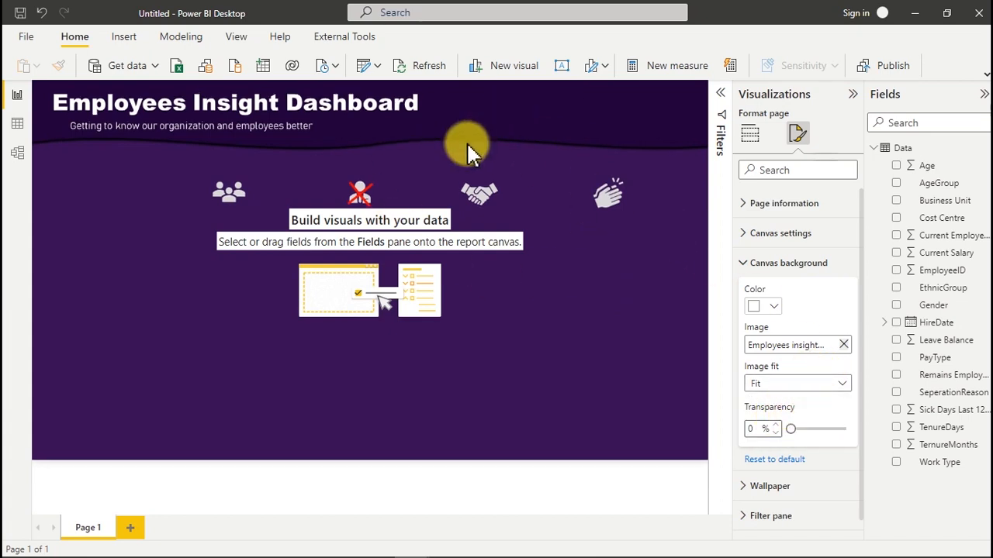
click(776, 390)
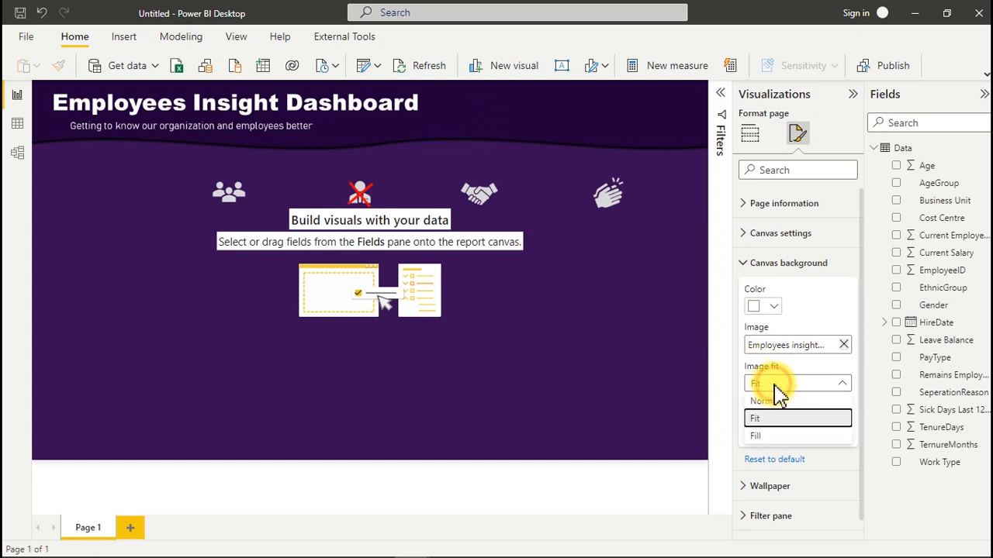
click(764, 435)
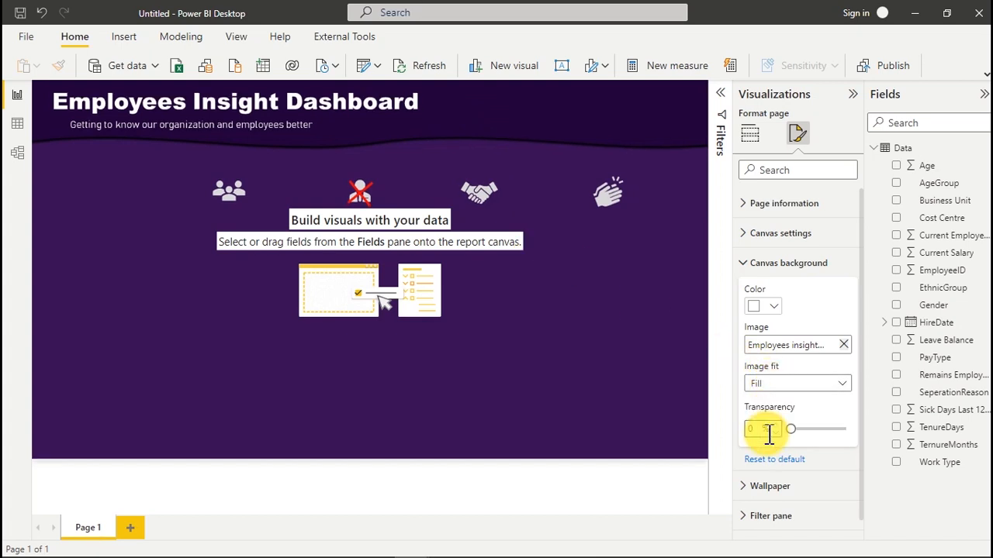
click(802, 388)
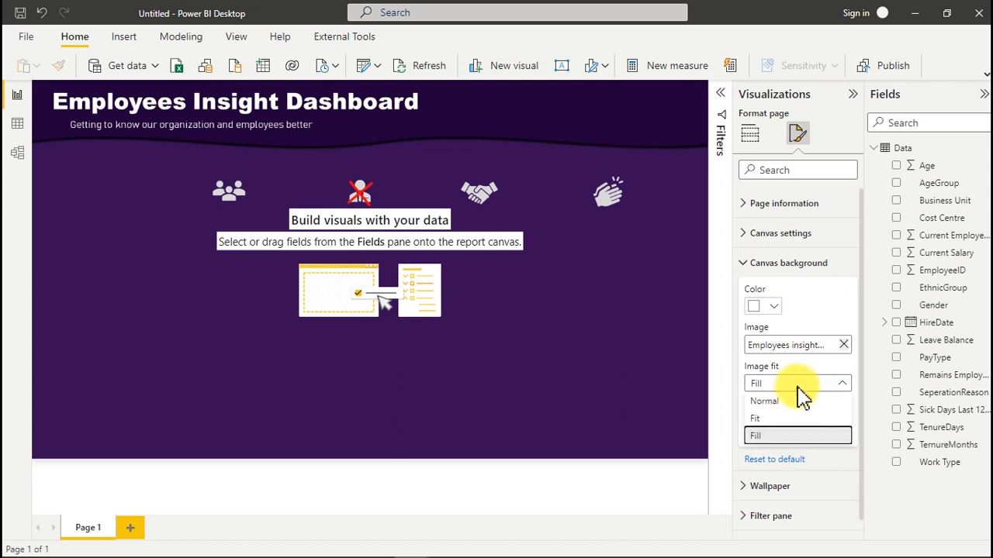
click(766, 419)
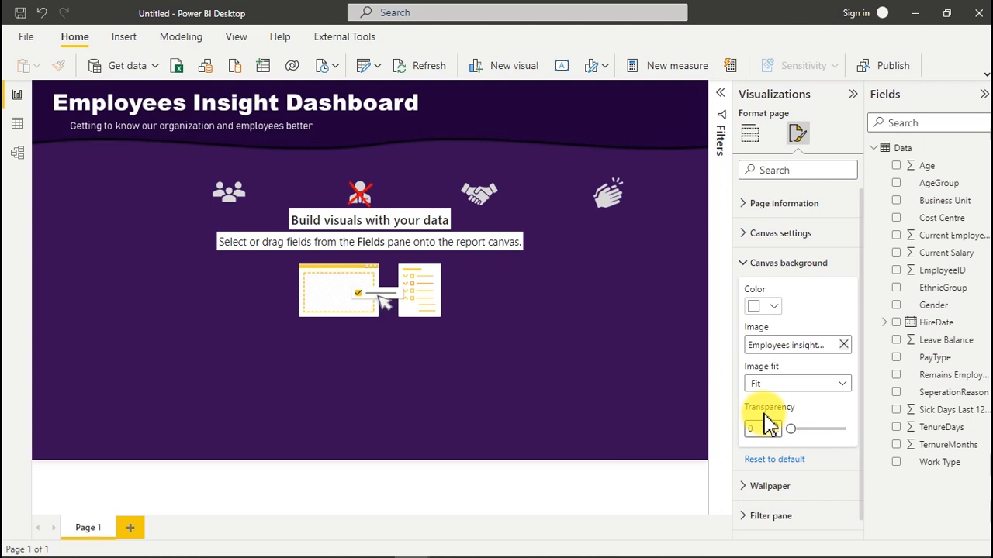
Step: Collapse the Data table's field list and create a blank table named First Measures with Enter data
click(874, 147)
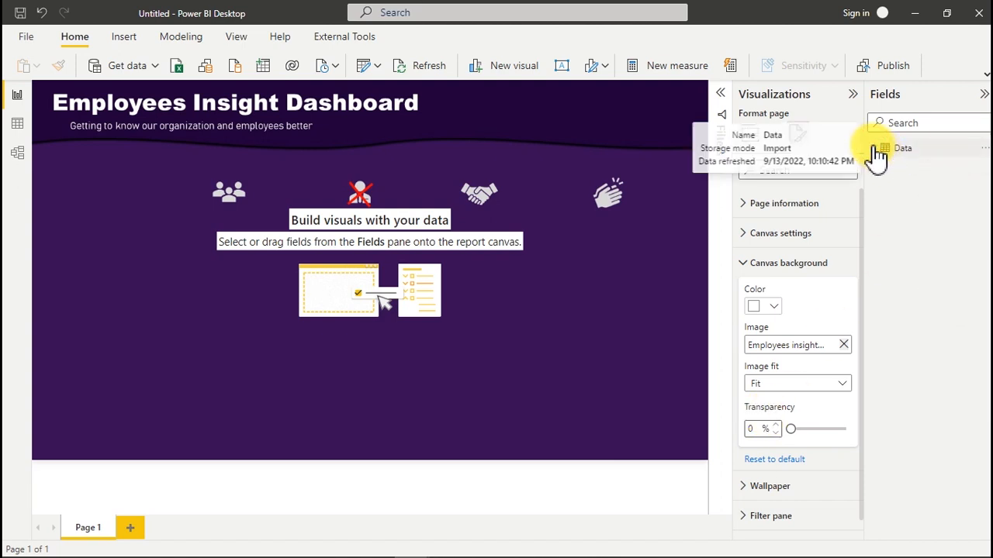
click(874, 147)
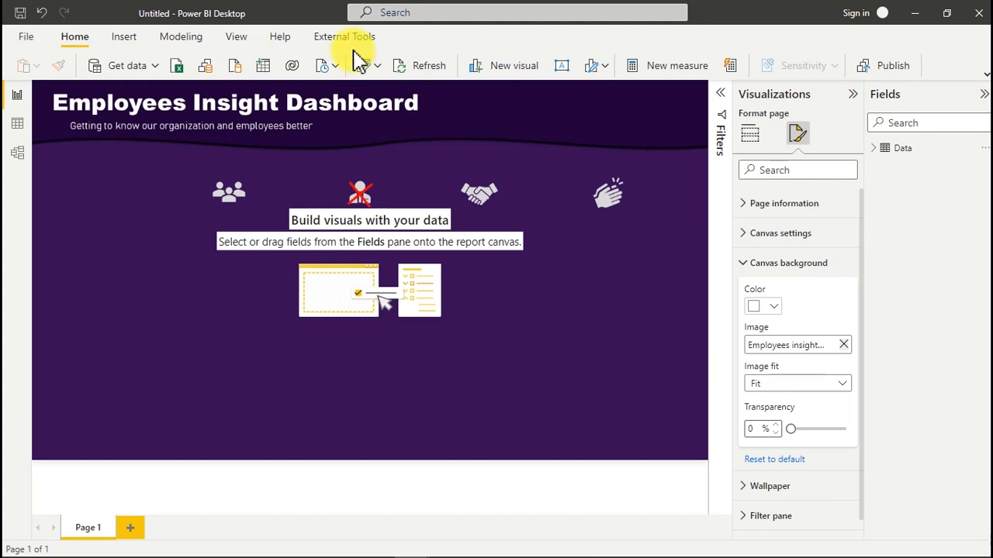
click(983, 81)
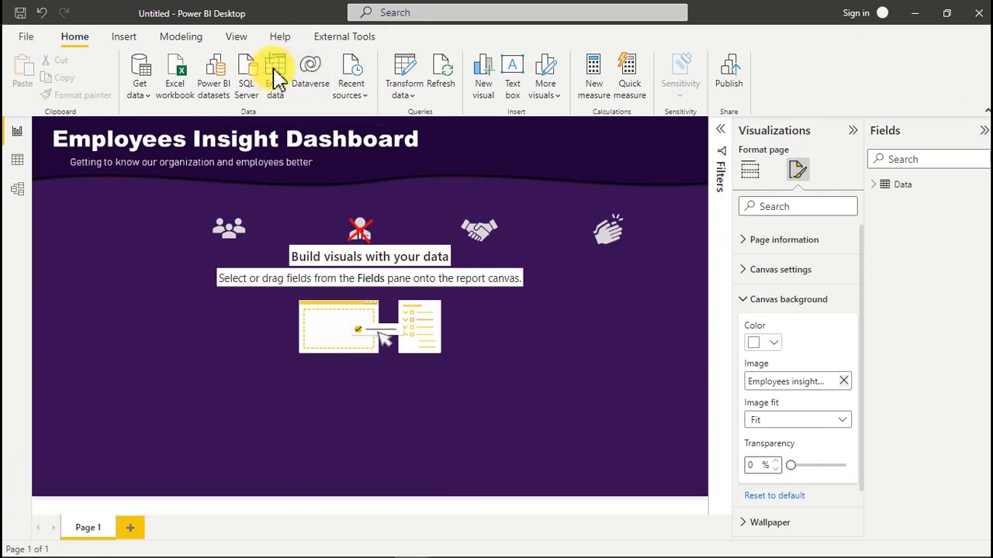
click(276, 76)
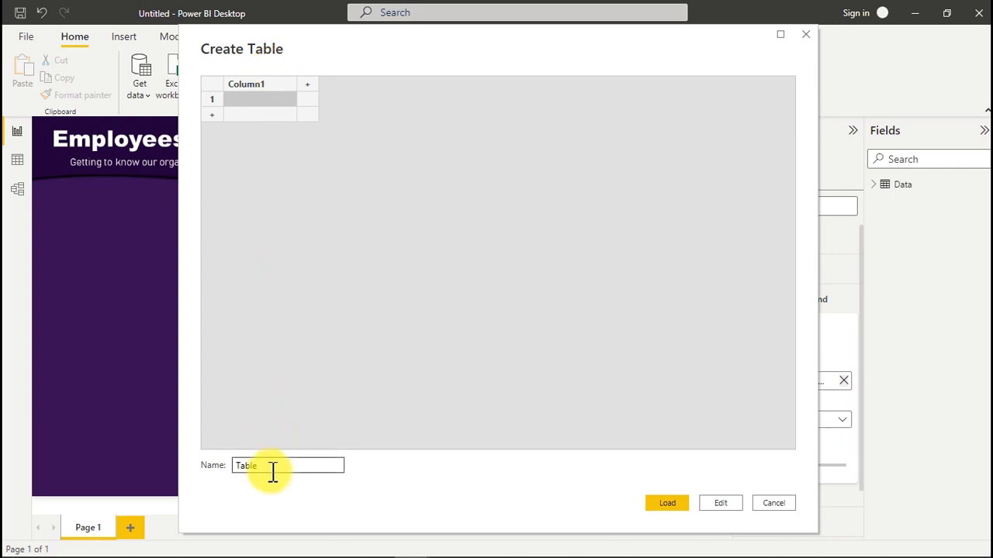
drag(277, 465, 188, 471)
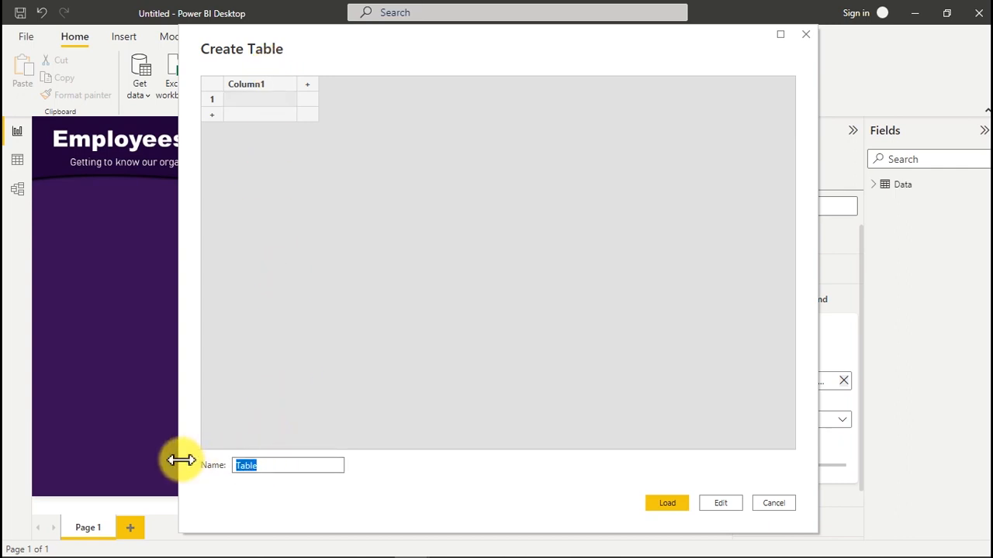
text(First Measures)
key(Return)
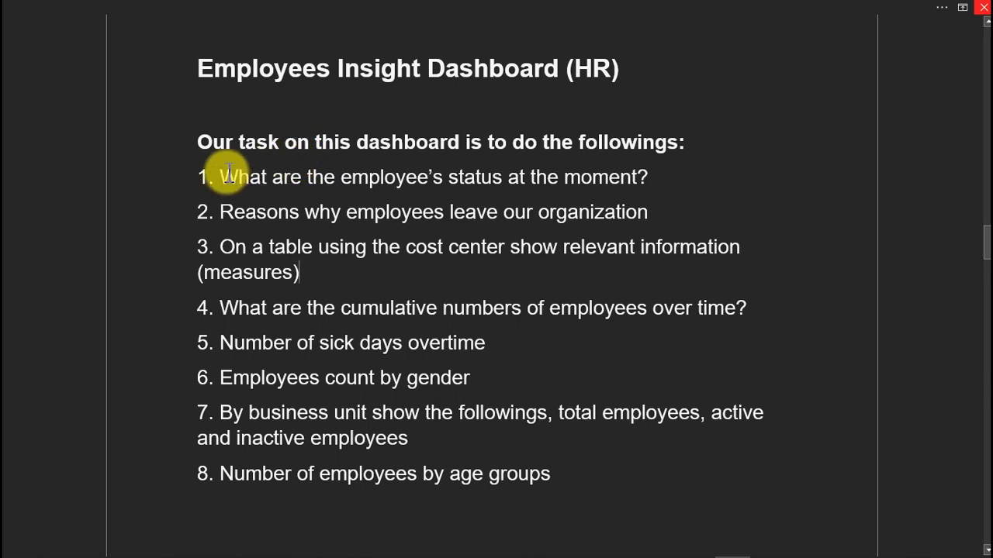
Step: In the Word task list, highlight the first question about the employee's status and start switching to Hr data.xlsm in Excel
drag(221, 176, 630, 190)
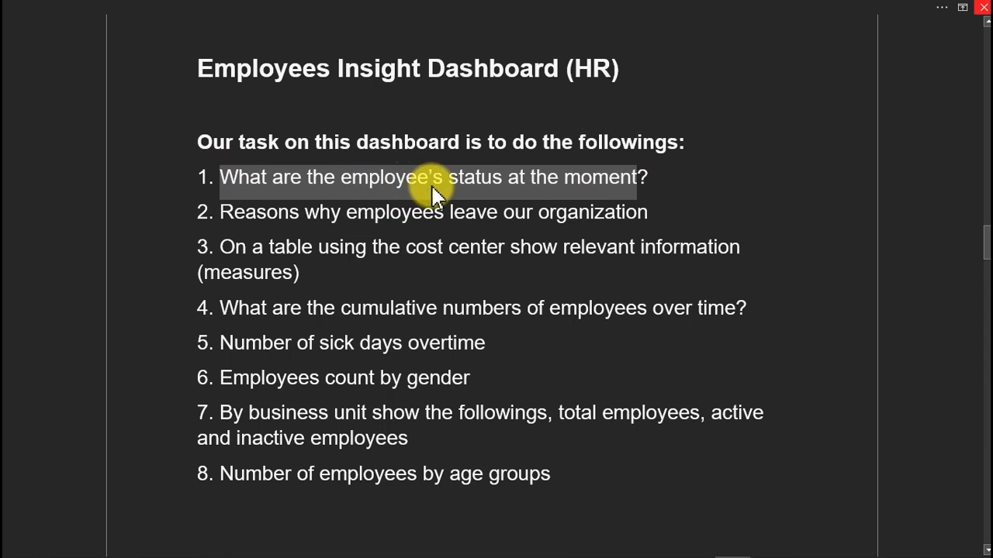
mouse_move(344, 541)
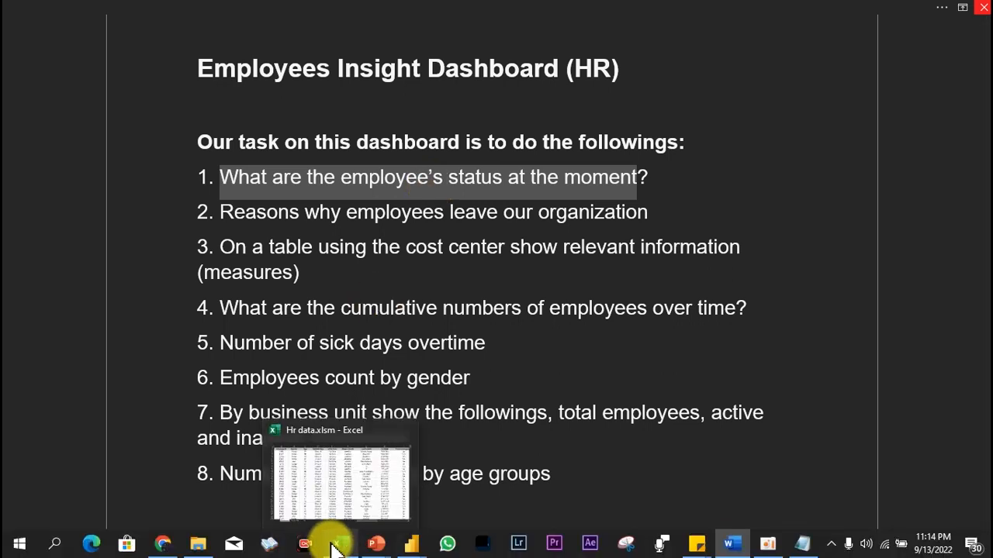
Step: Switch to the Hr data workbook in Excel and examine the Employees sheet's columns, including the Remains Employees column
click(335, 546)
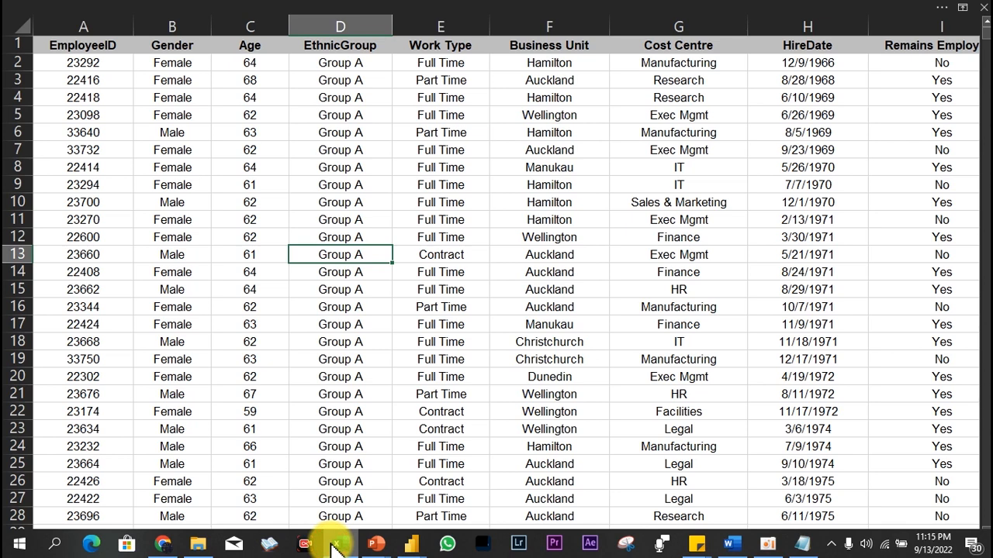
click(189, 59)
click(190, 43)
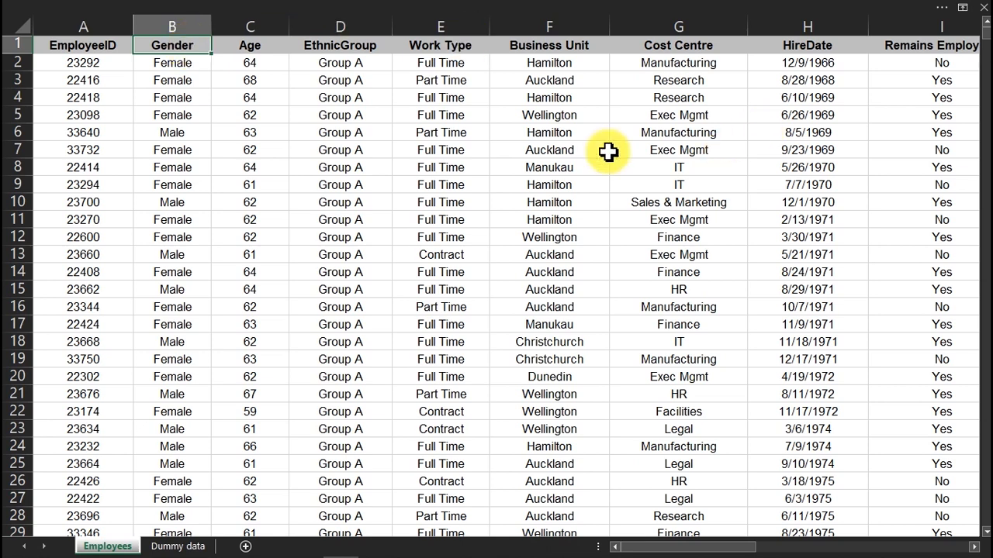
click(549, 93)
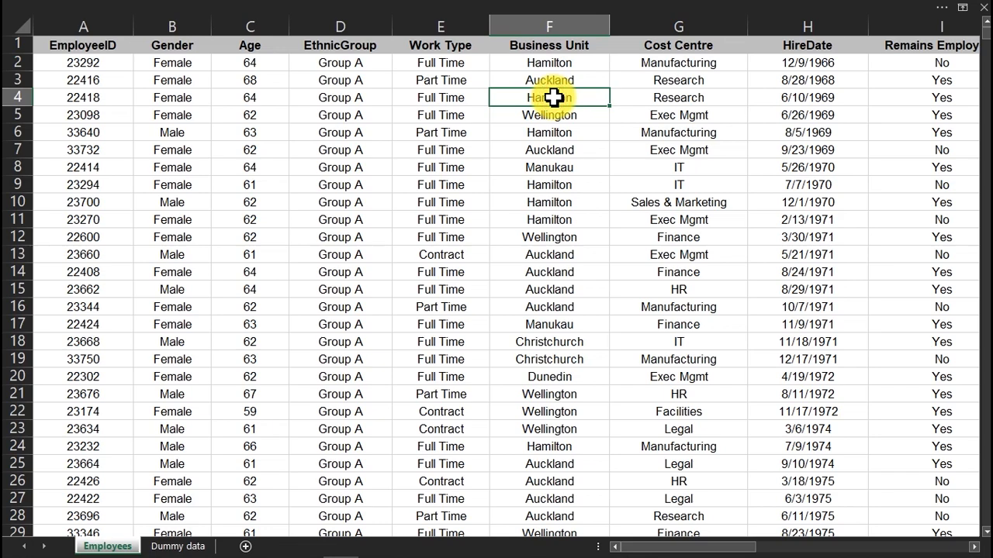
key(Right)
key(Right)
key(Right)
key(Right)
key(Right)
key(Right)
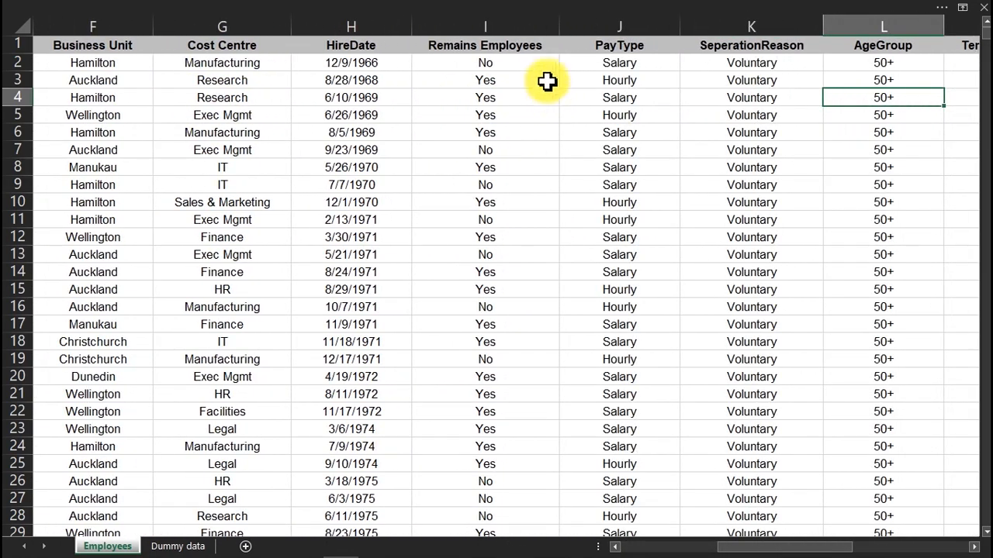
click(511, 23)
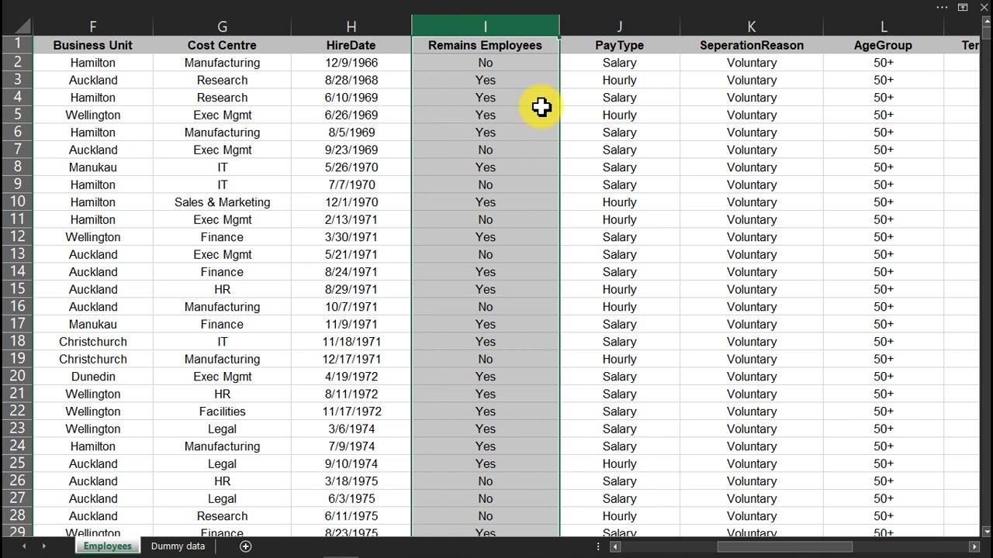
Step: Switch to Power BI Desktop and begin the Total Employees measure's formula with the COUNTROWS function
mouse_move(590, 554)
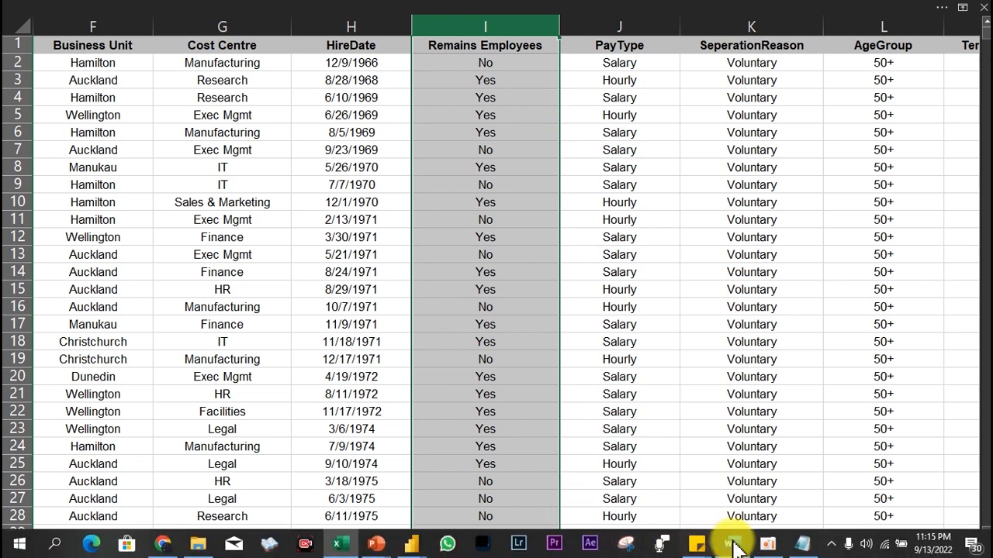
mouse_move(414, 543)
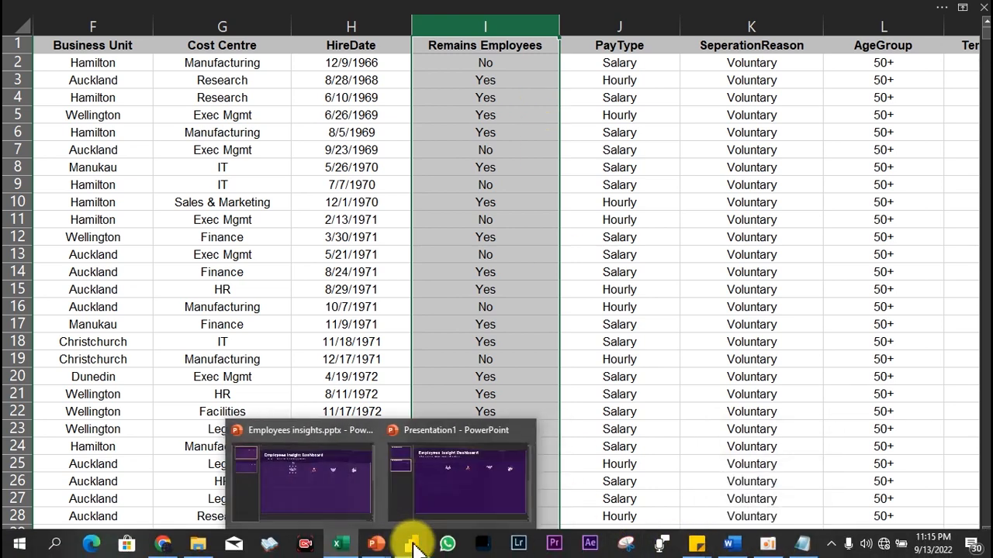
click(473, 490)
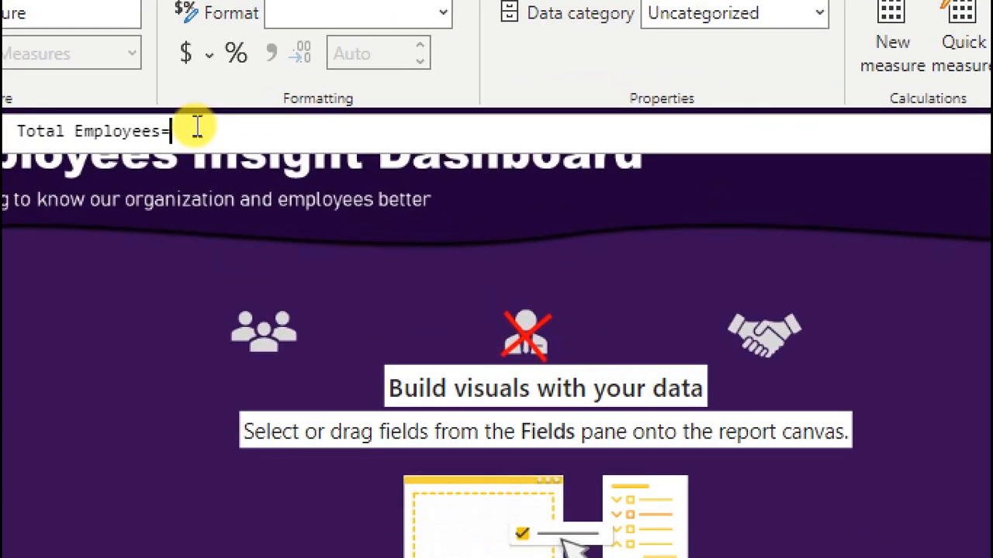
text(countr)
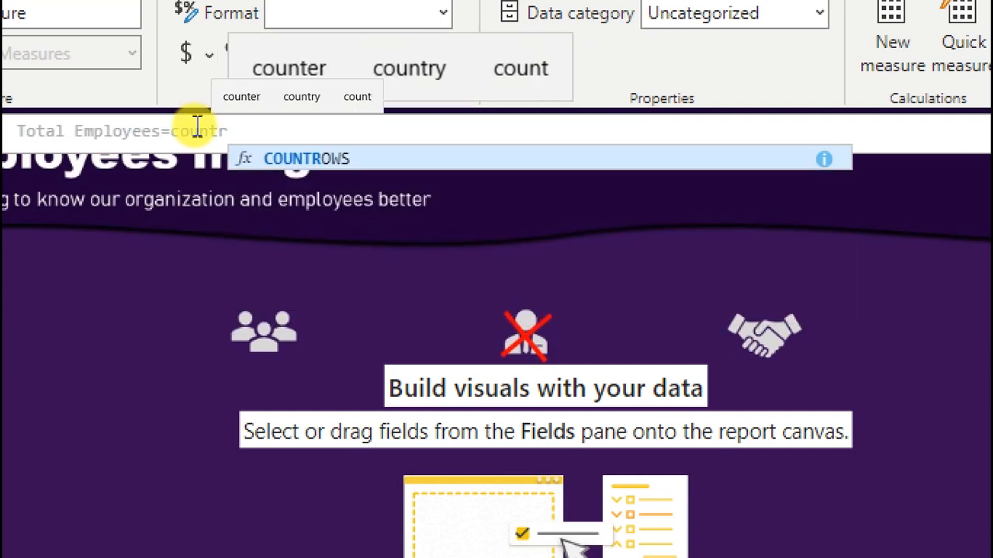
key(Tab)
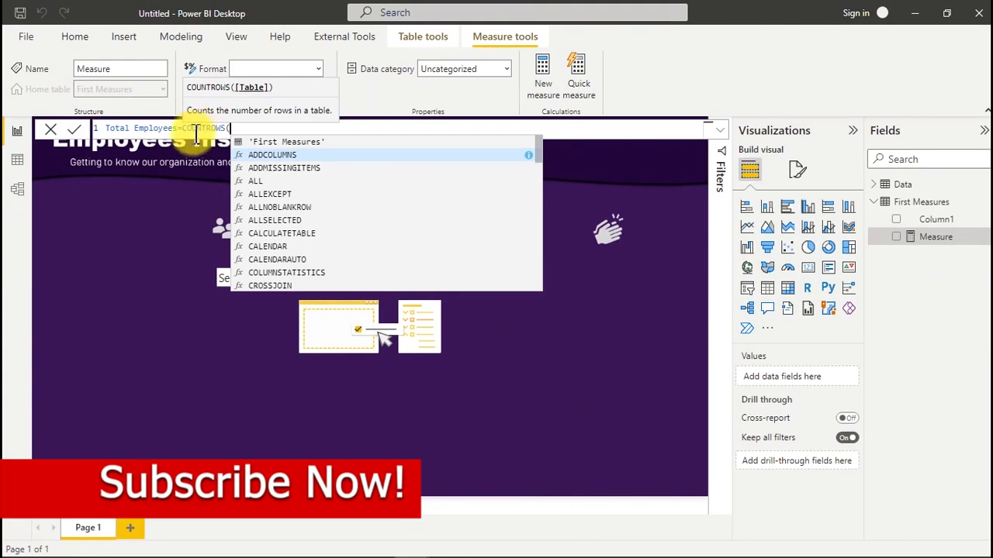
Step: Switch to the Excel workbook and examine how each row of the Employees sheet relates to its EmployeeID
mouse_move(166, 549)
click(335, 546)
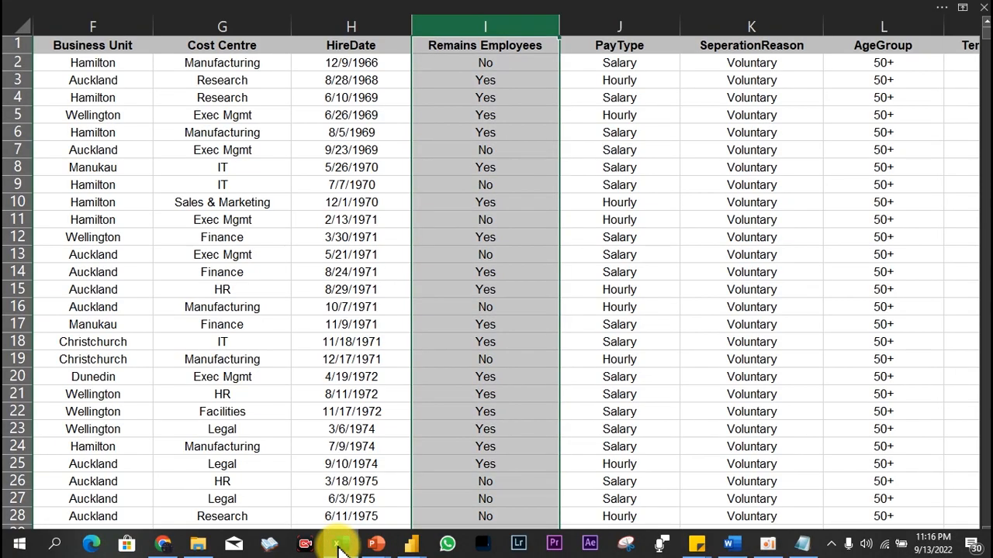
drag(764, 549, 624, 551)
click(104, 61)
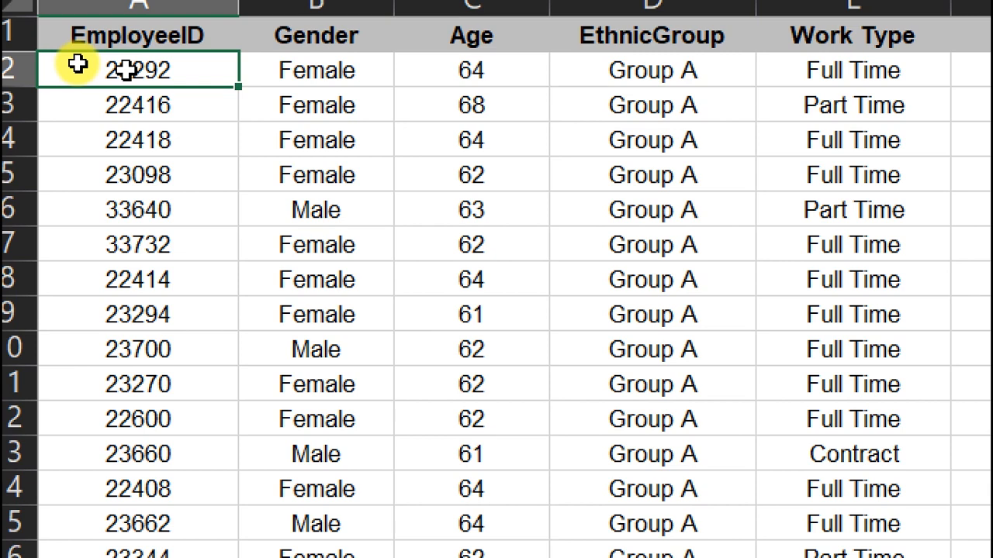
click(76, 90)
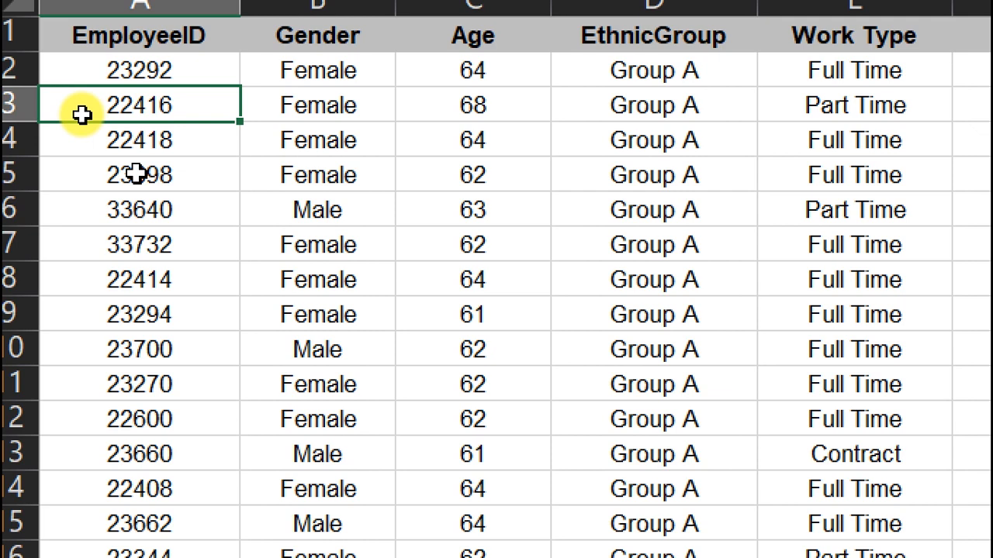
click(321, 107)
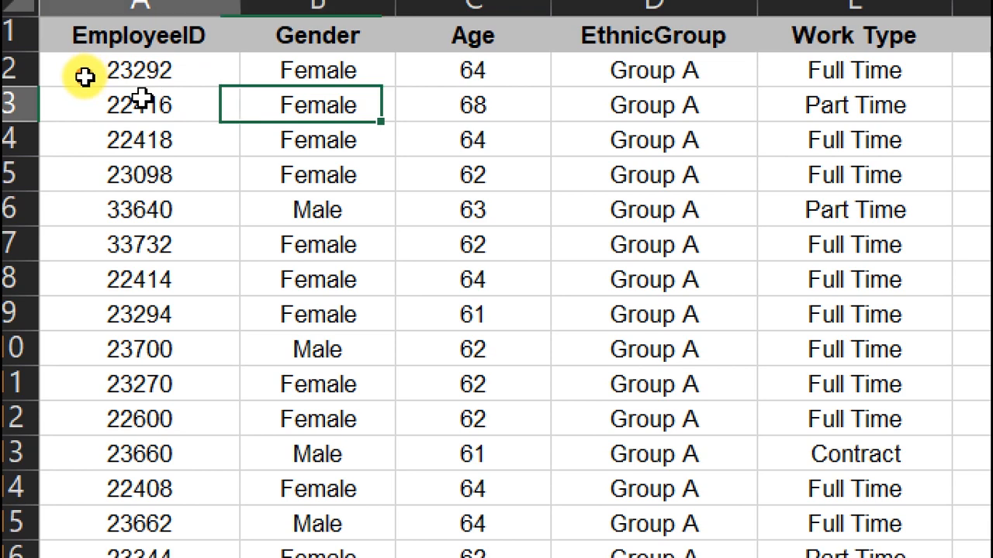
click(141, 99)
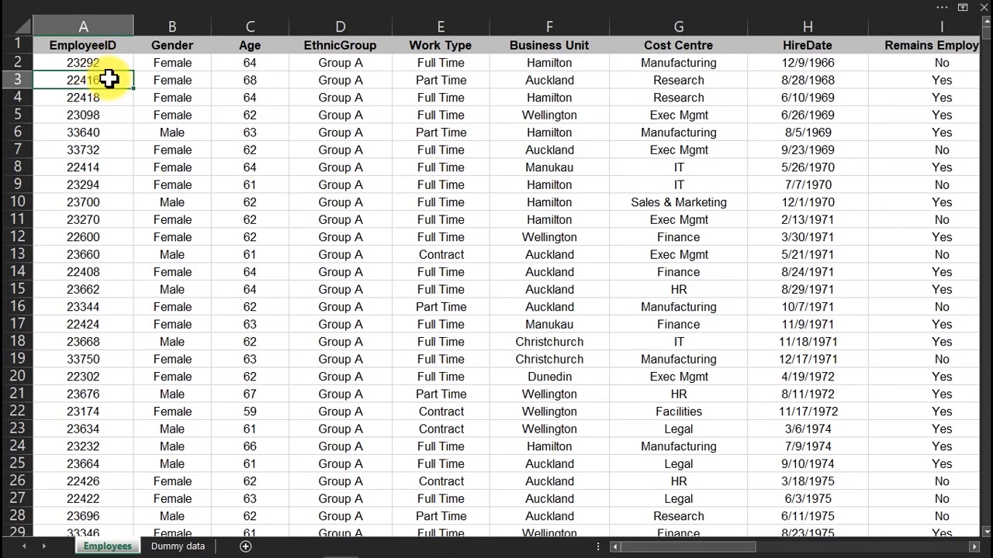
click(108, 111)
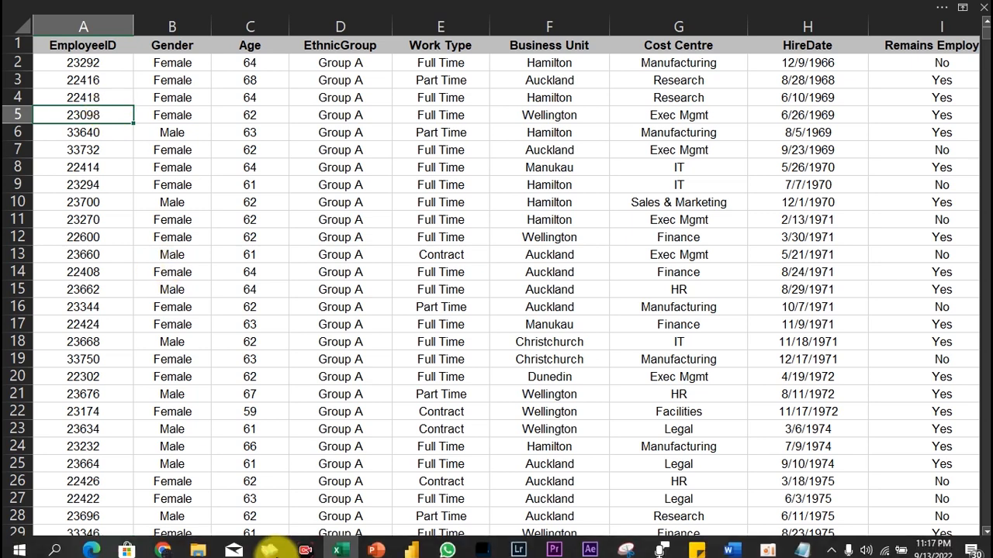
Step: Return to the untitled Power BI report and complete the measure as Total Employees=COUNTROWS(data)
mouse_move(402, 549)
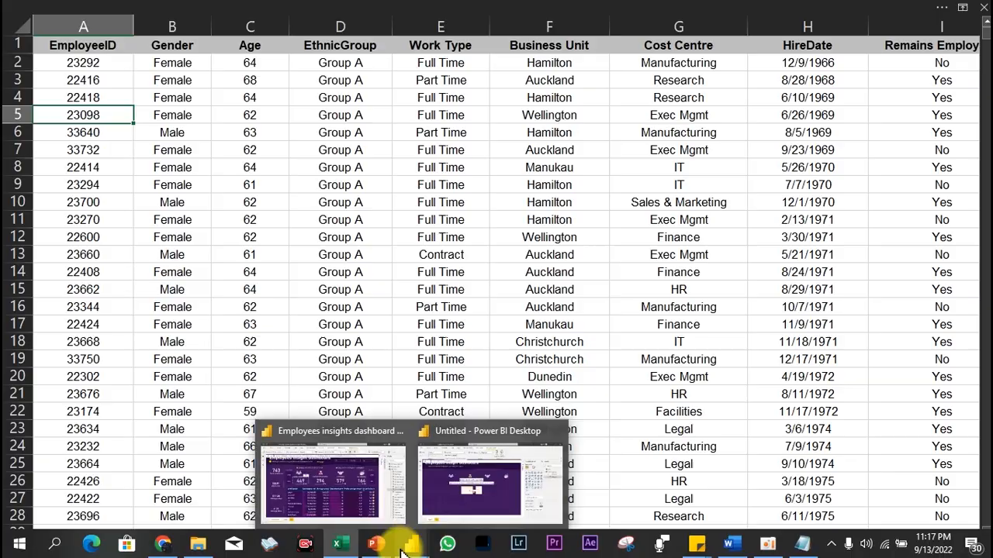
click(504, 481)
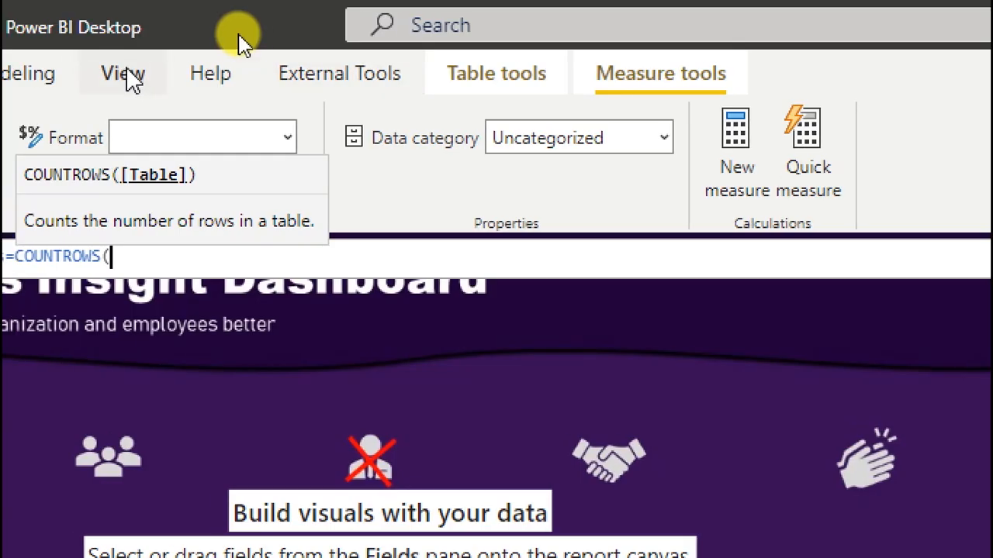
text(data)
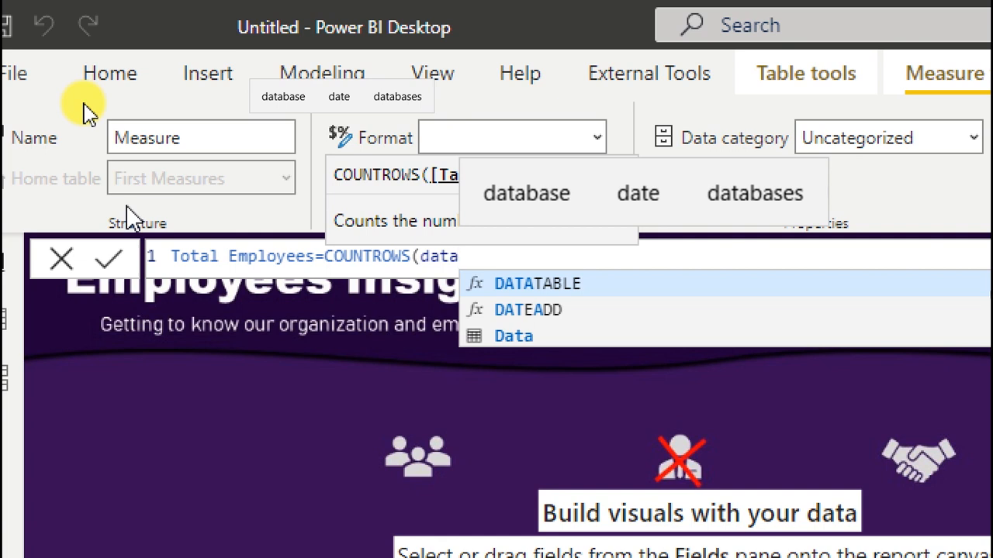
text())
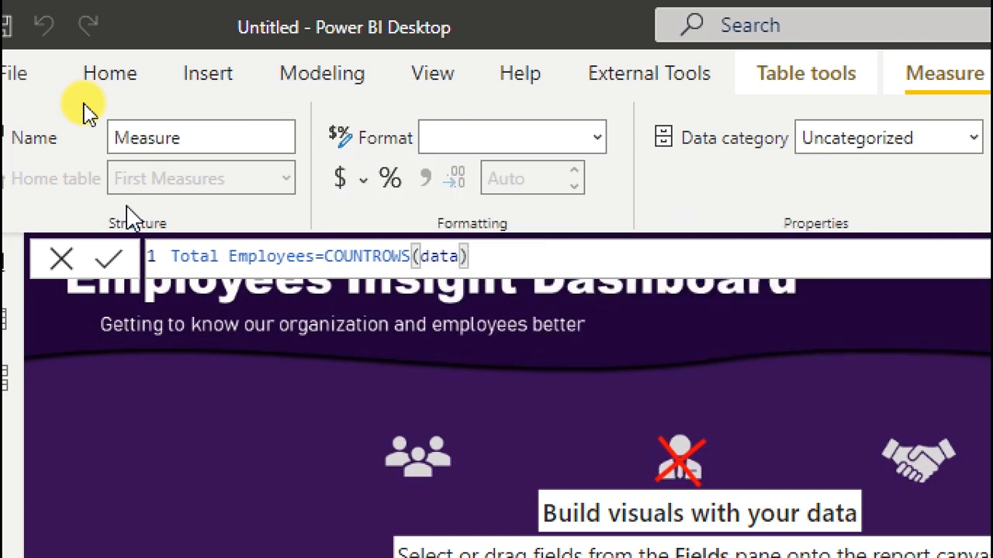
key(Return)
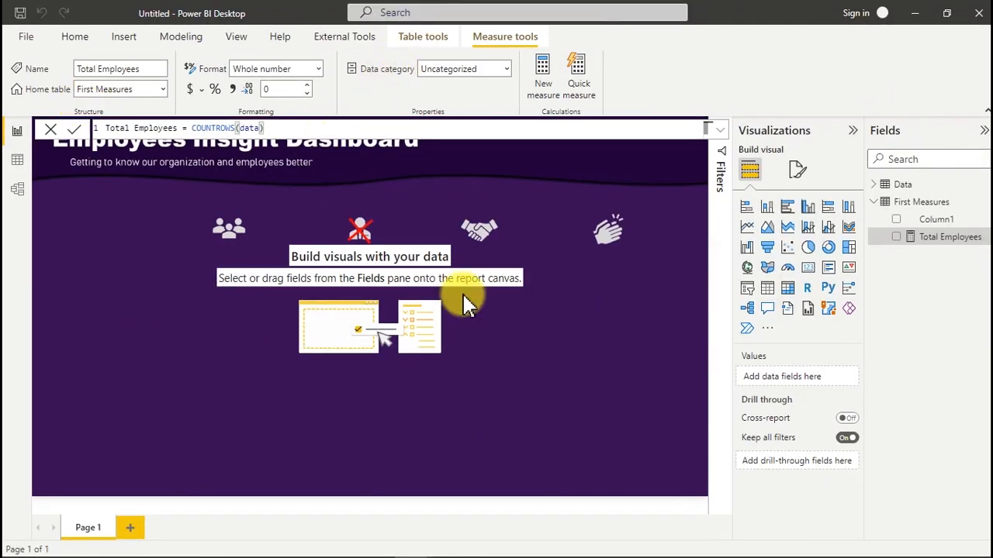
click(501, 337)
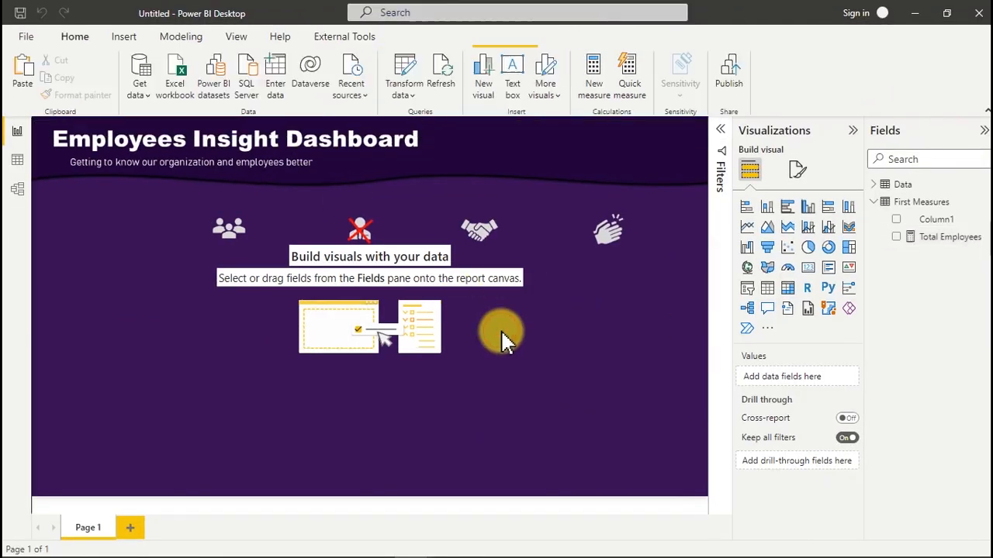
Step: Add the Total Employees measure to the report as a card and place it below the people icon
click(898, 237)
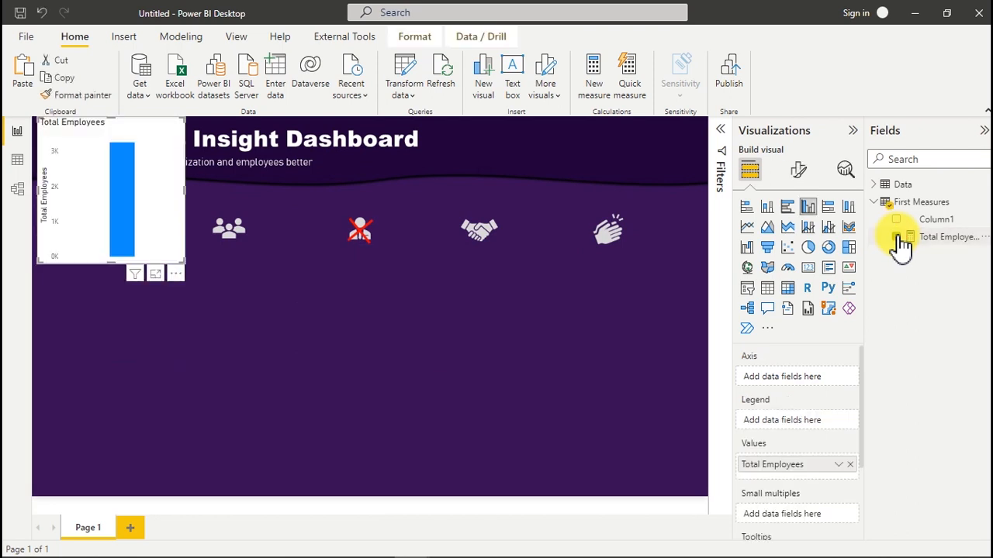
click(811, 269)
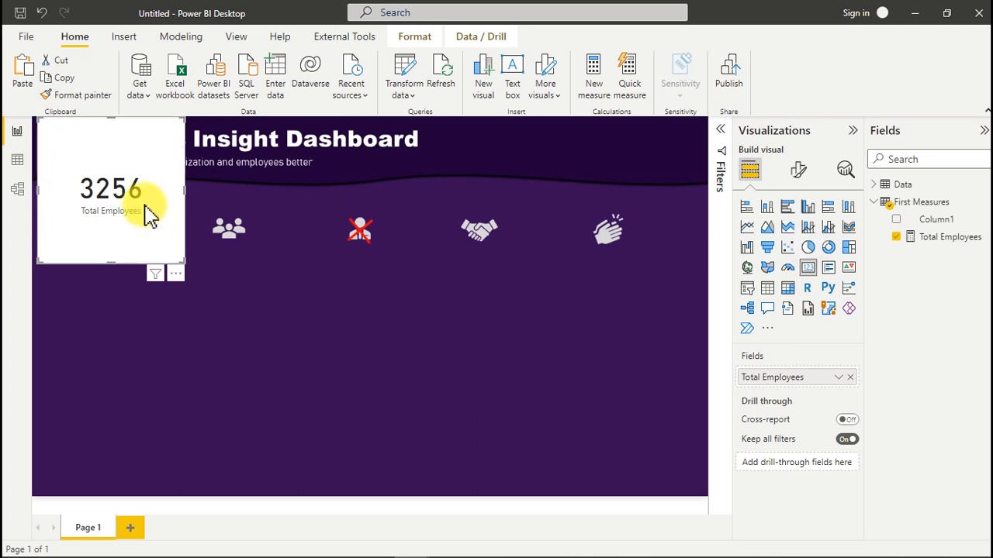
drag(145, 208, 237, 344)
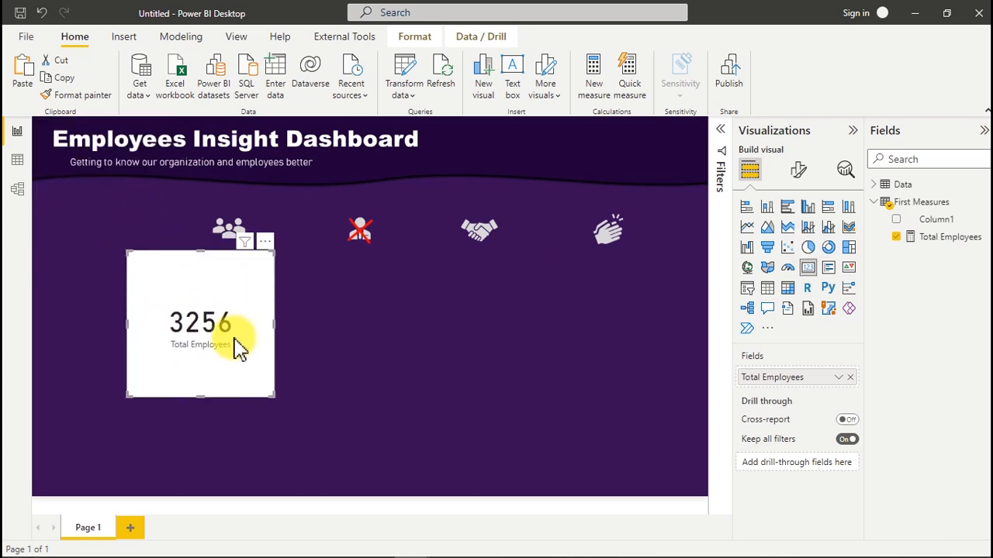
Step: Duplicate the Total Employees card, place the copy beside the original, and remove the measure from the copy
key(ctrl+c)
key(ctrl+v)
drag(235, 348, 410, 333)
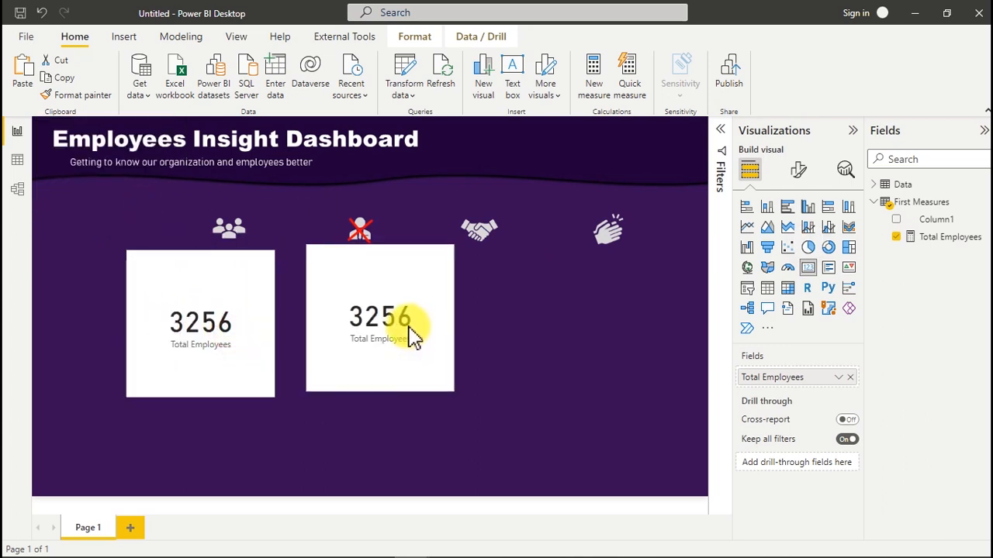
click(897, 237)
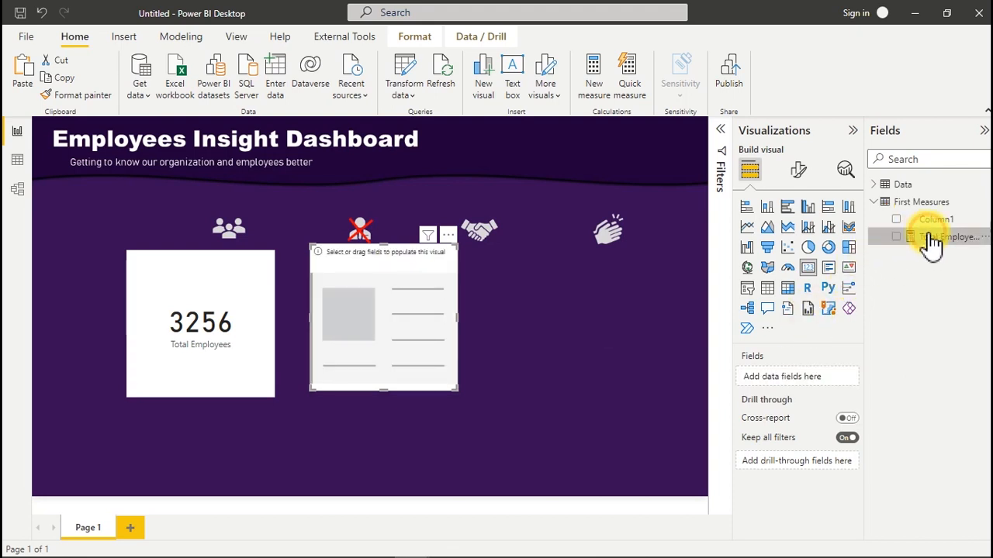
Step: Start a new measure in the First Measures table and name it # Emp
click(929, 236)
right_click(930, 244)
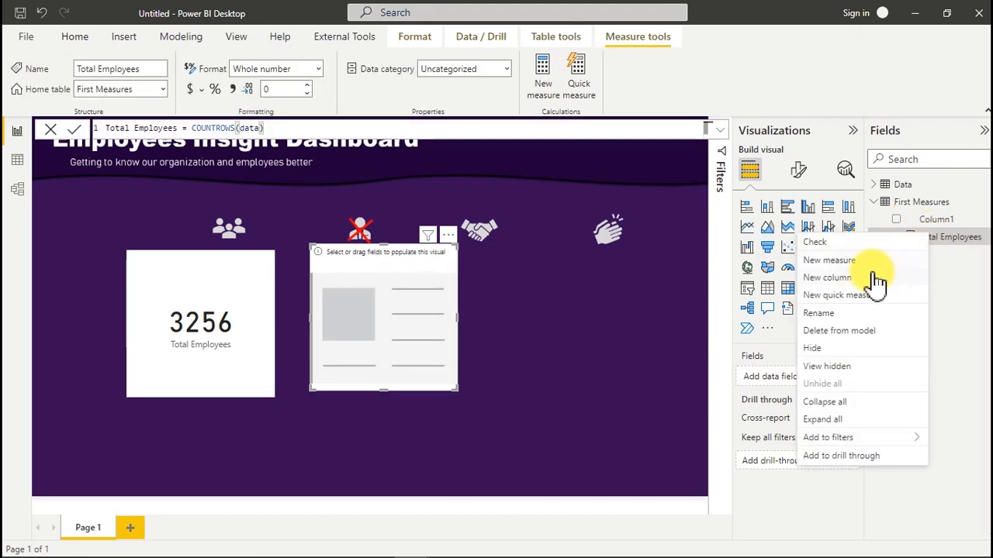
click(854, 262)
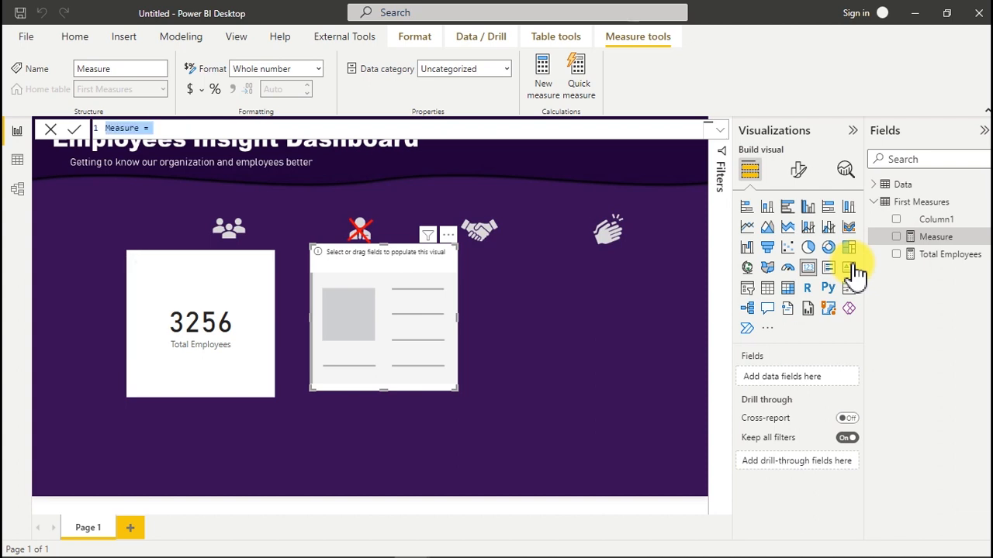
text(#)
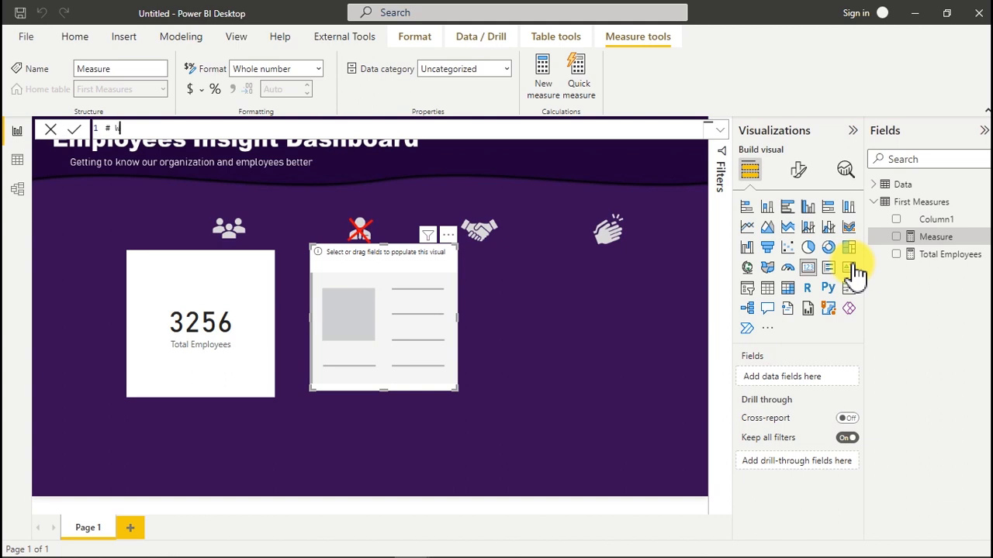
text( W)
key(BackSpace)
text(Emp)
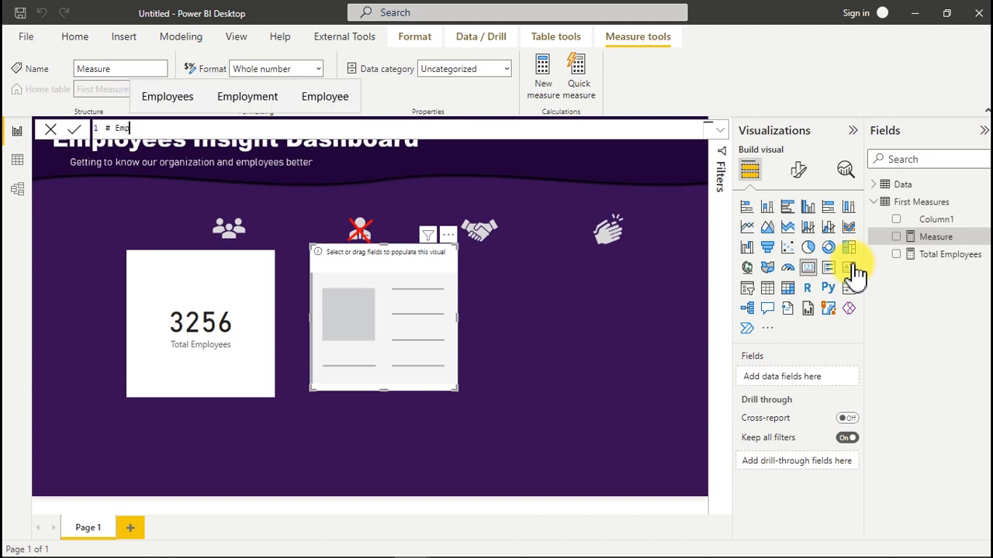
text(=)
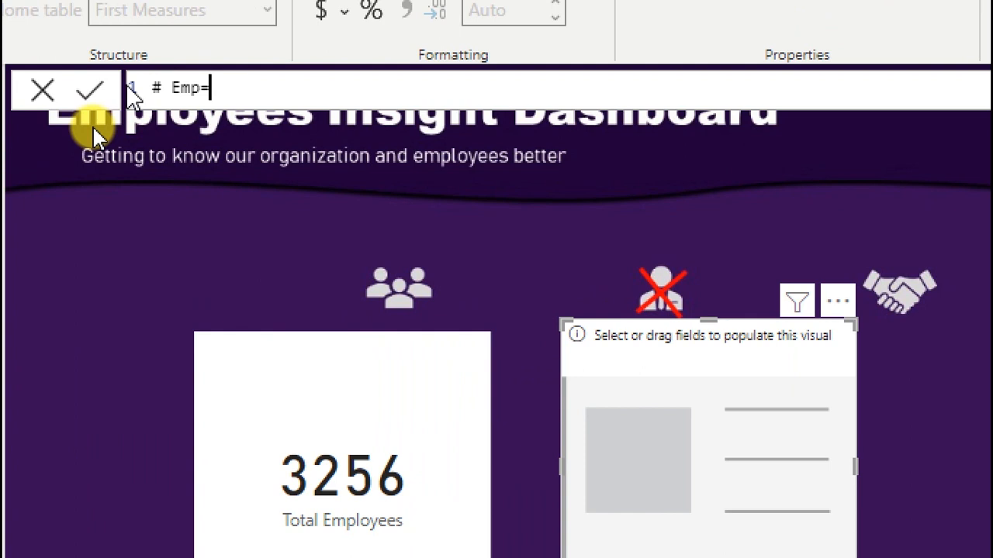
Step: Define the # Emp measure as DISTINCTCOUNT(Data[EmployeeID]) and show it on the empty card beside Total Employees
text(dist)
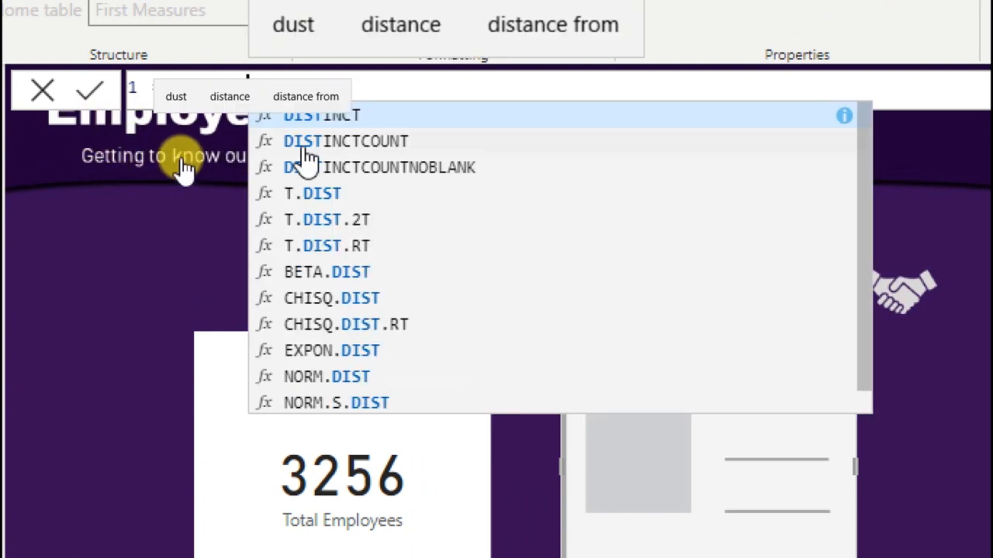
key(Down)
key(Tab)
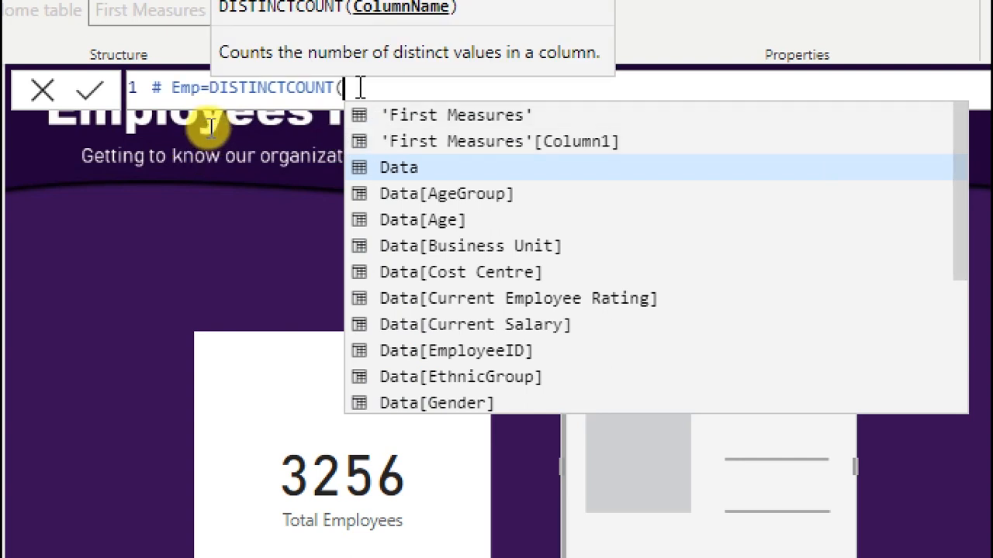
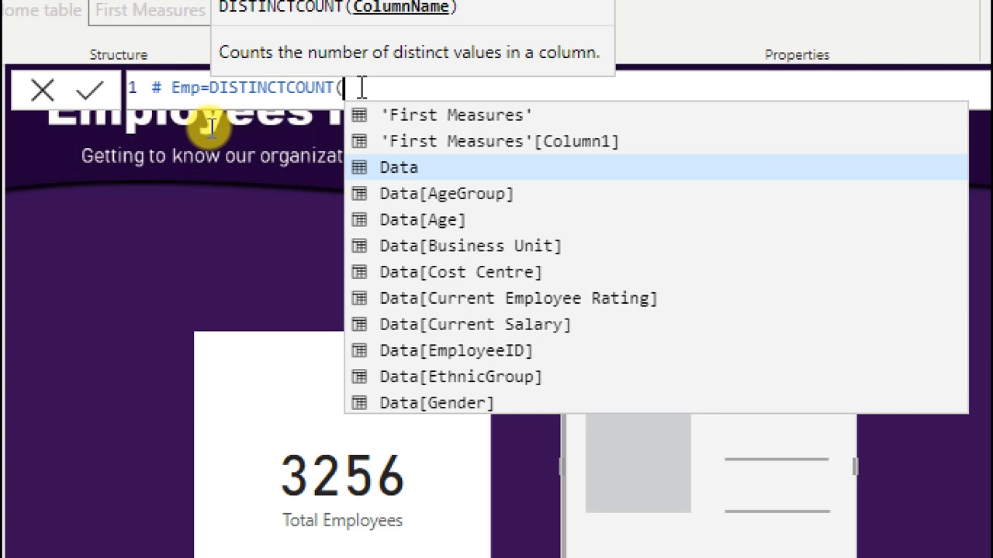
text(em)
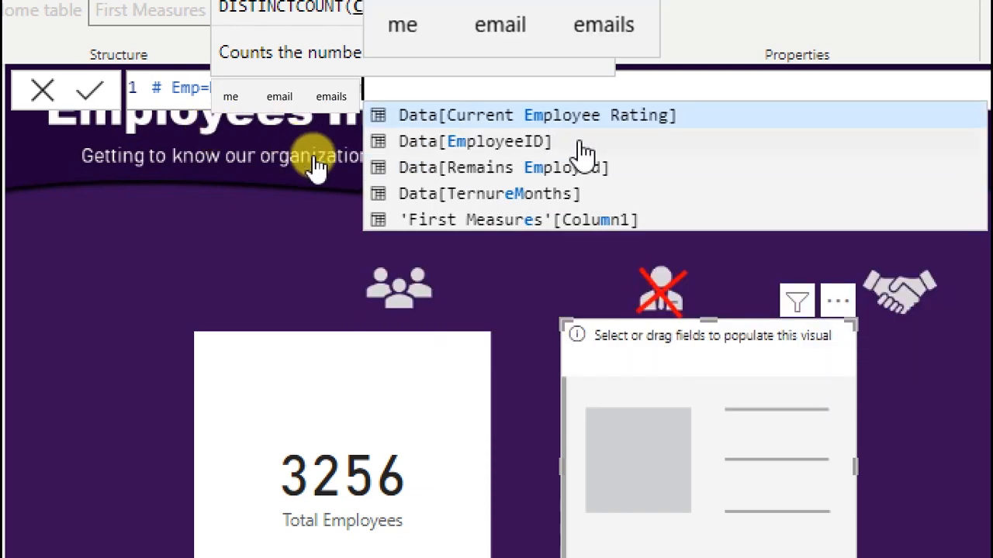
click(525, 142)
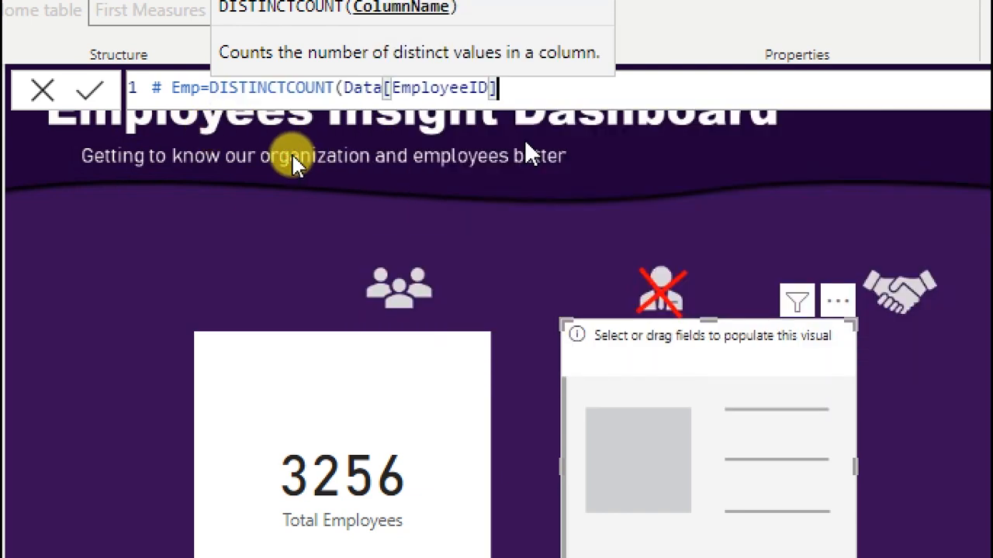
text())
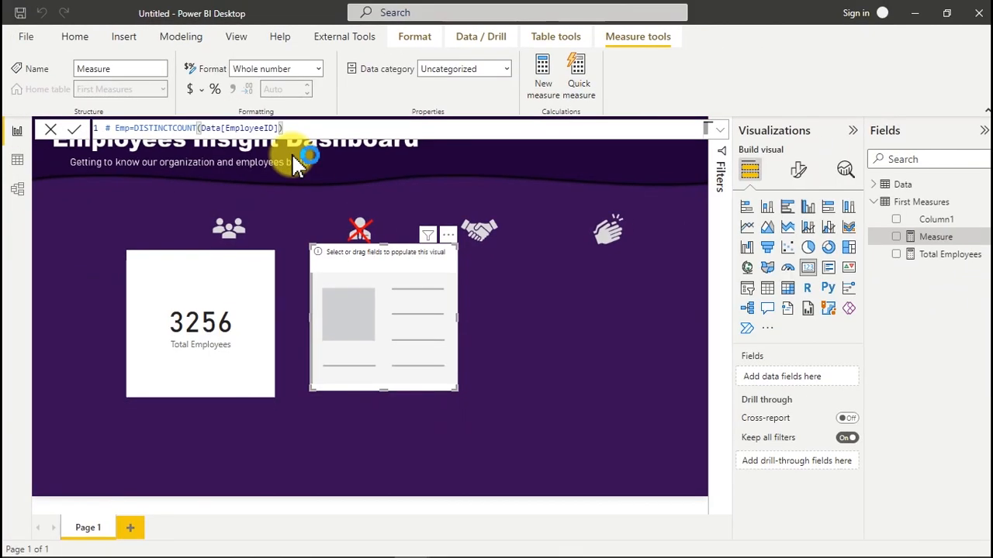
key(Return)
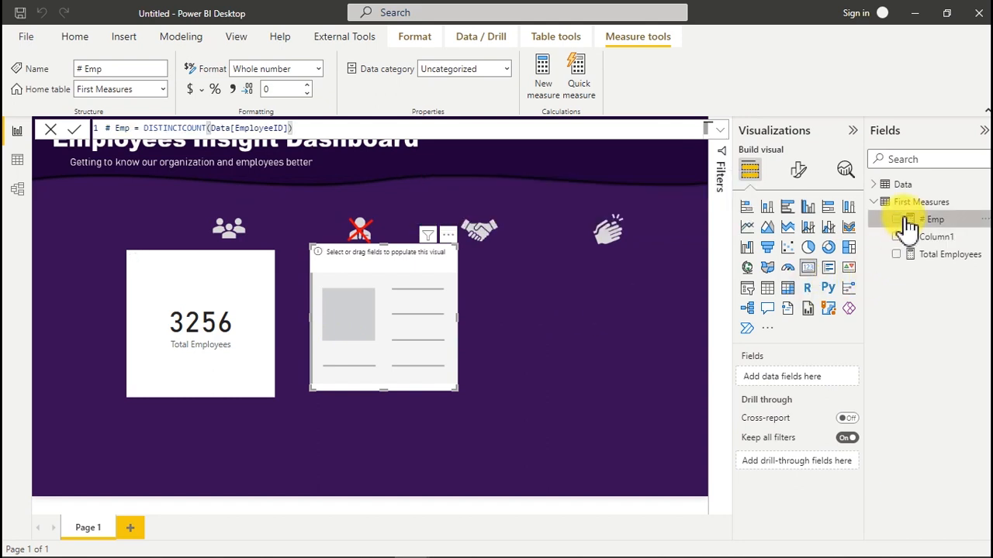
click(896, 221)
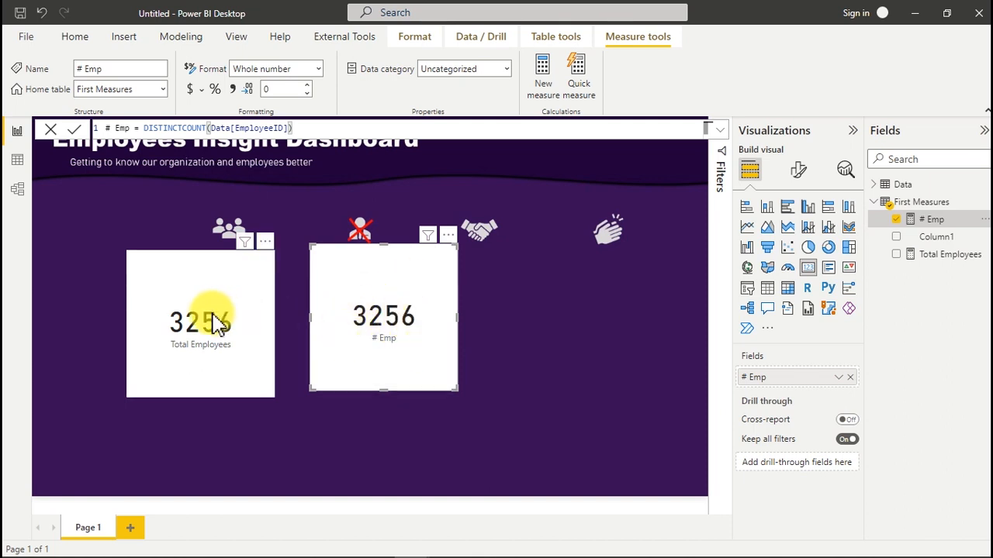
Step: Switch to the Excel workbook and examine how the Employees sheet's rows and its Gender and Age columns are laid out
mouse_move(214, 549)
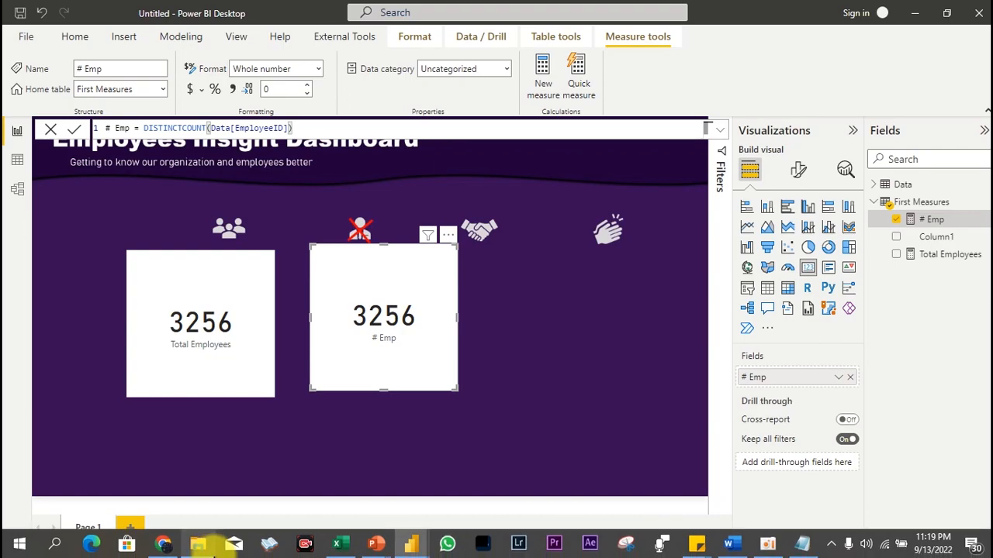
click(342, 545)
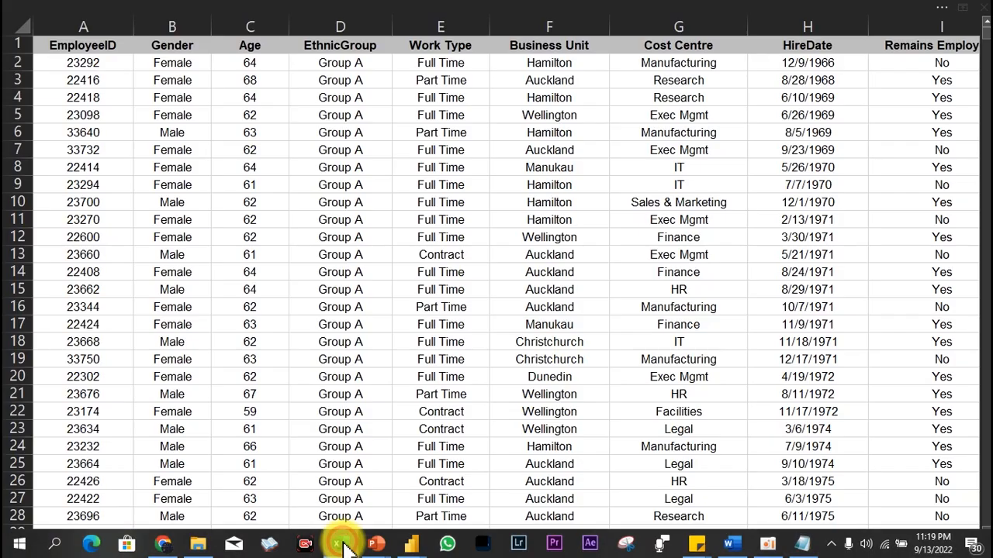
click(181, 62)
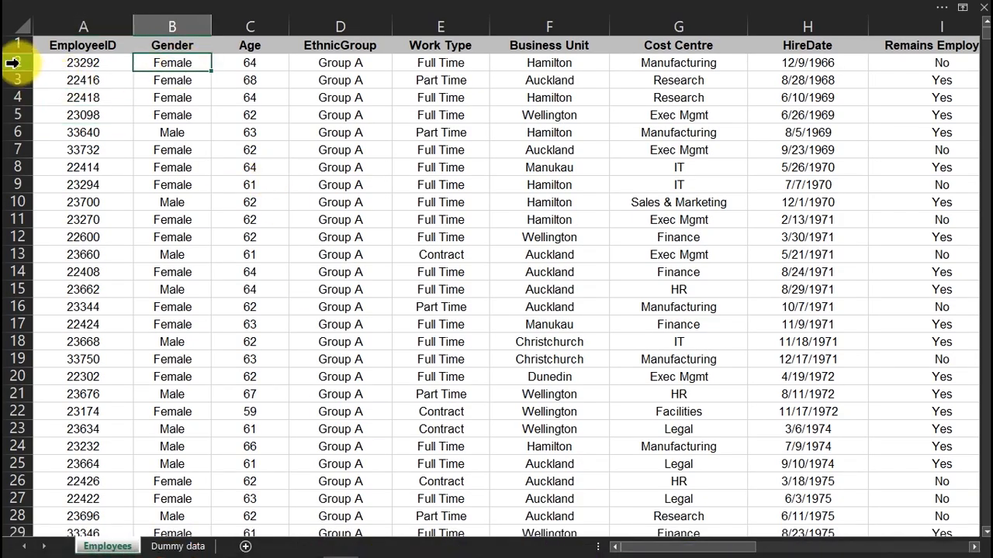
click(174, 25)
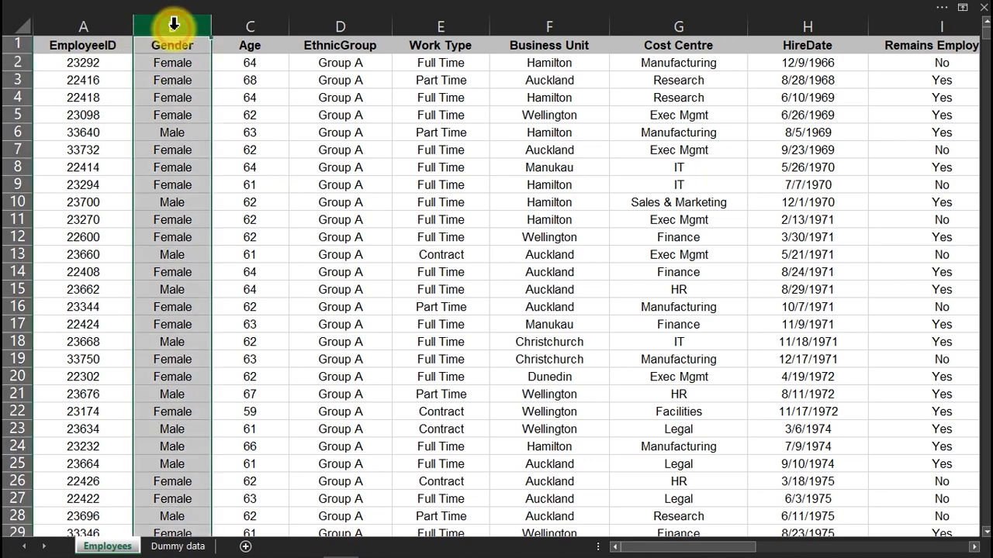
click(254, 21)
click(11, 98)
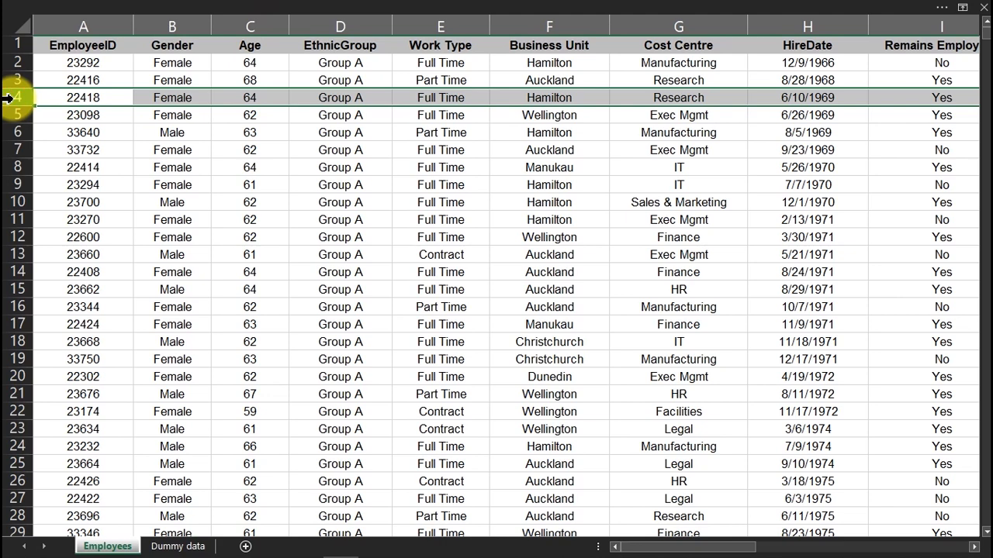
Step: Select all EmployeeID values from A2 down to the last record and check their count
click(78, 61)
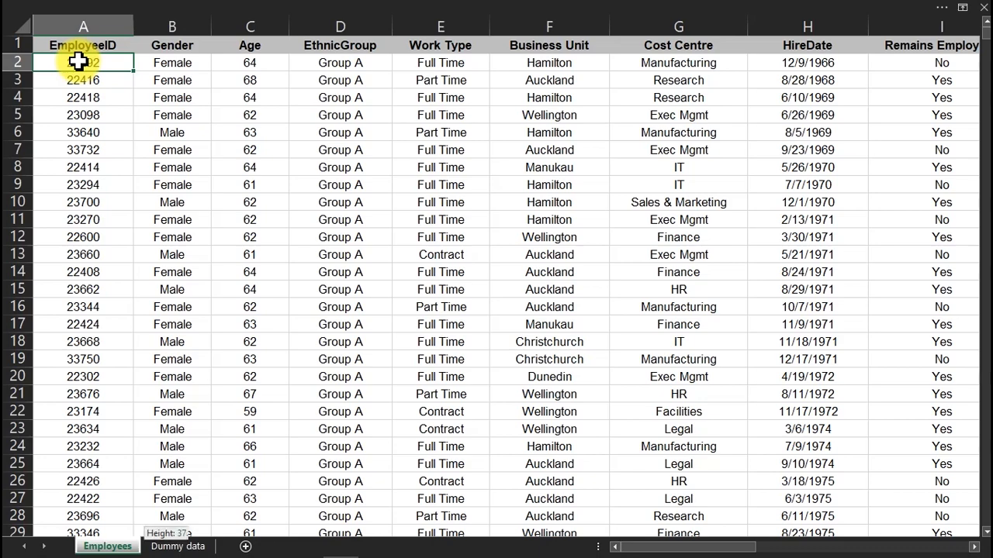
key(ctrl+shift+Down)
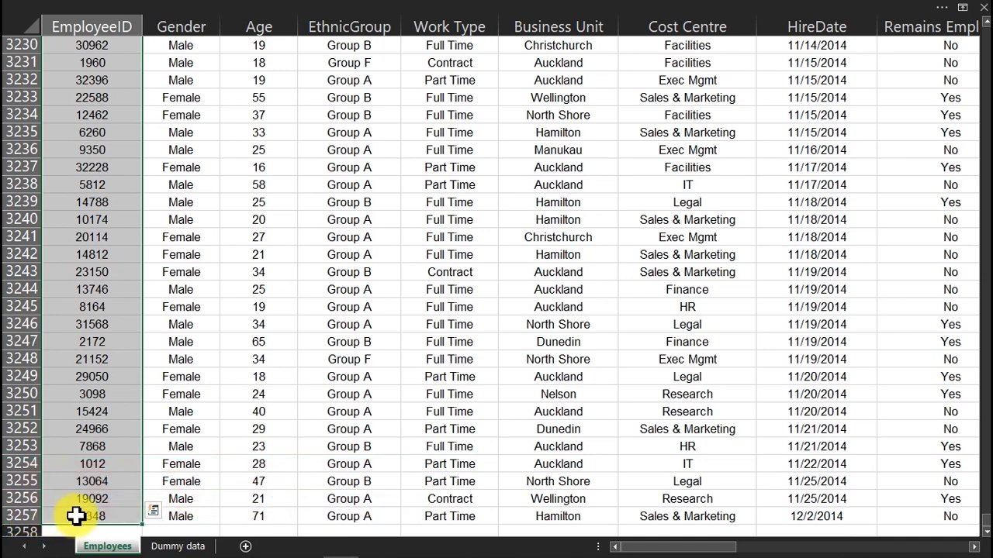
click(489, 9)
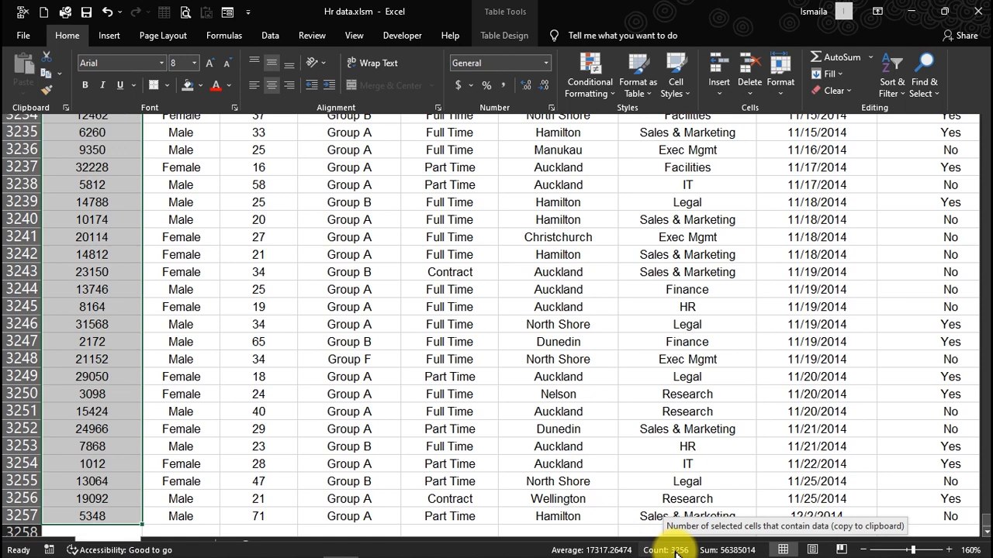
Step: Compare the # Emp card in the untitled Power BI report with the individual EmployeeID values in the Excel workbook
mouse_move(376, 545)
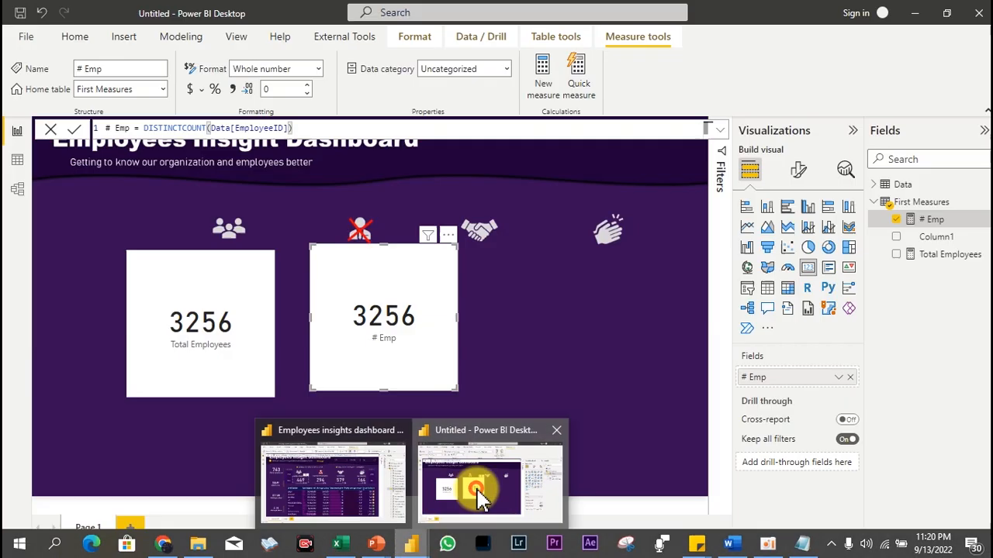
click(475, 488)
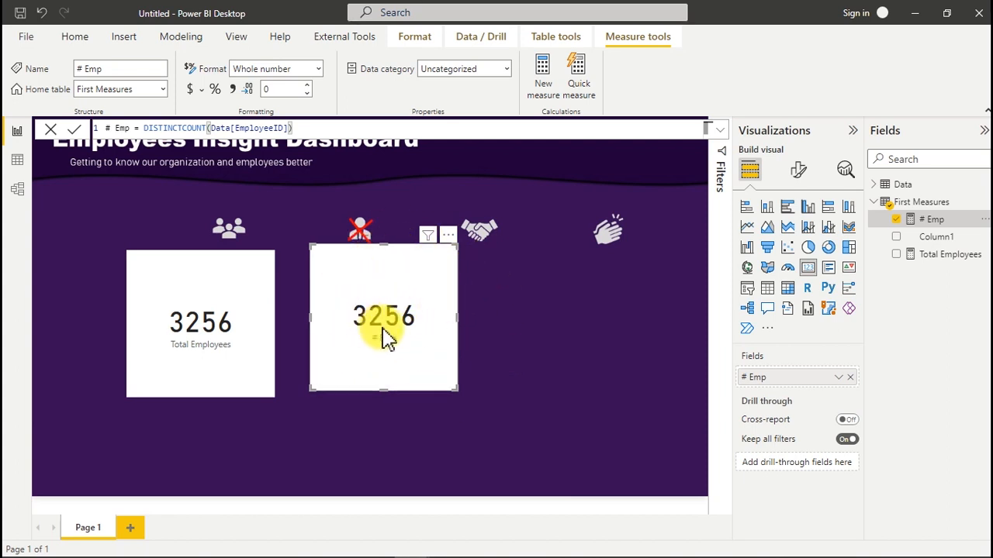
mouse_move(411, 549)
click(341, 546)
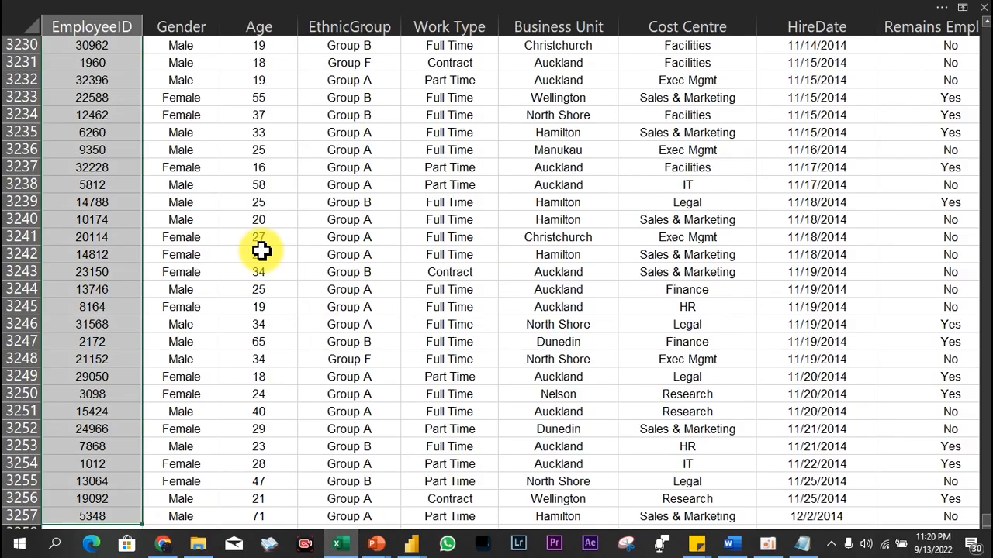
click(72, 116)
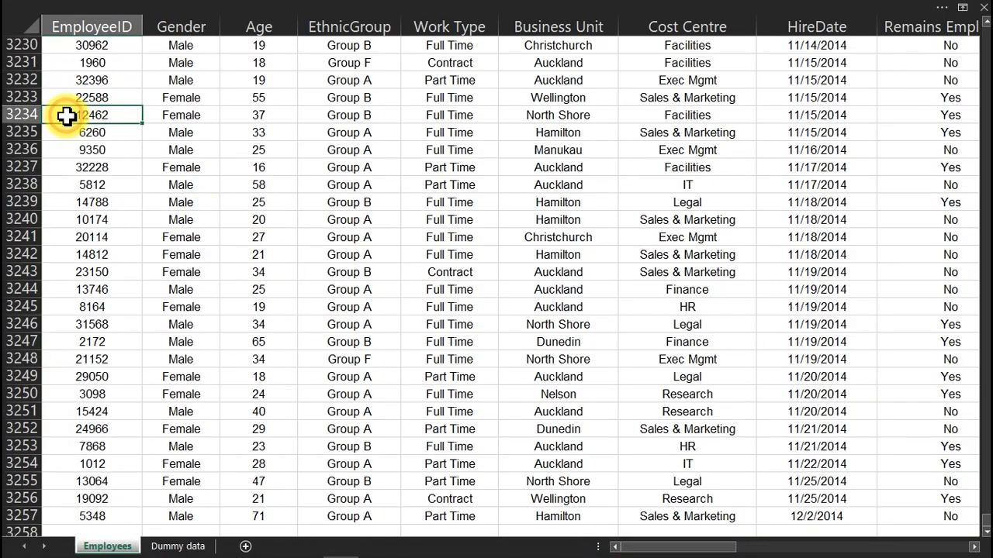
click(98, 97)
click(100, 133)
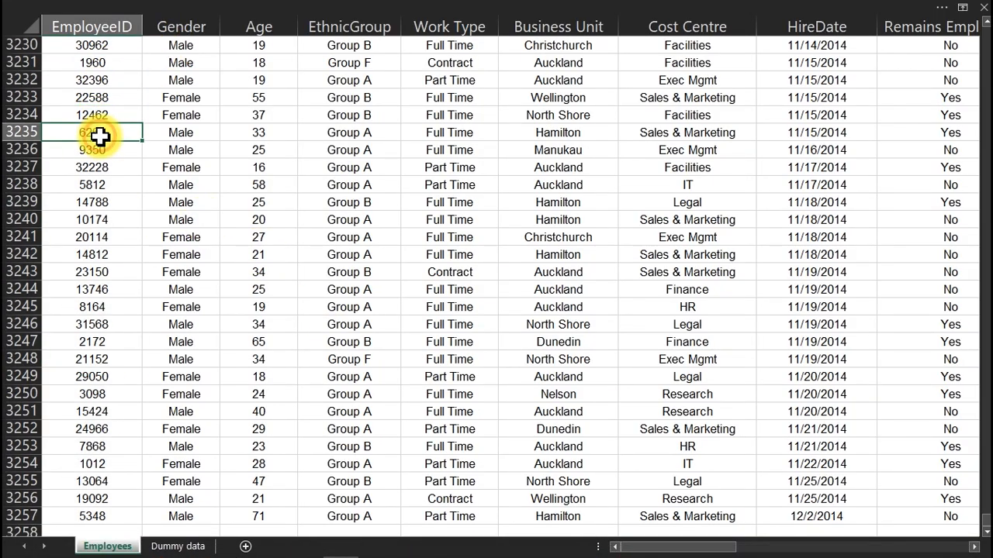
click(104, 152)
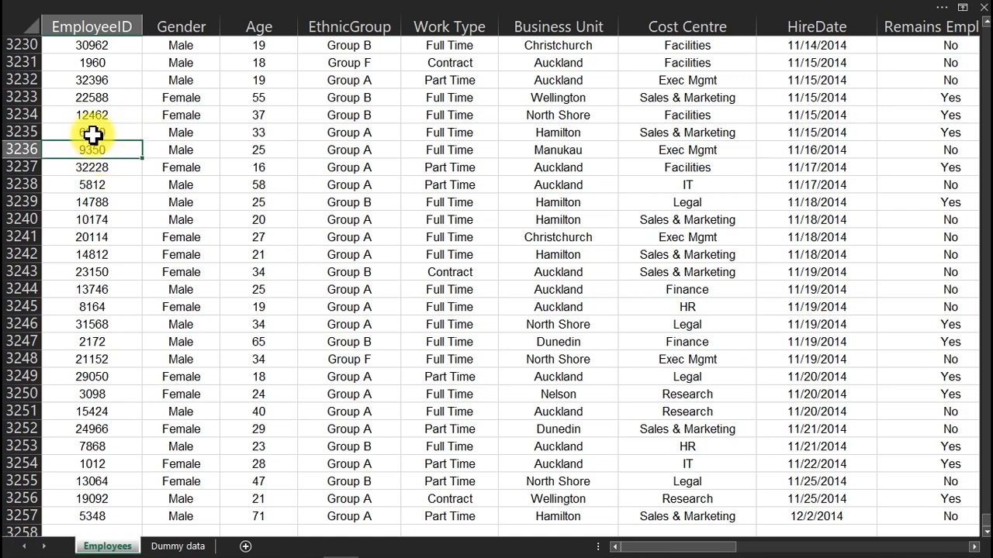
drag(97, 134, 100, 185)
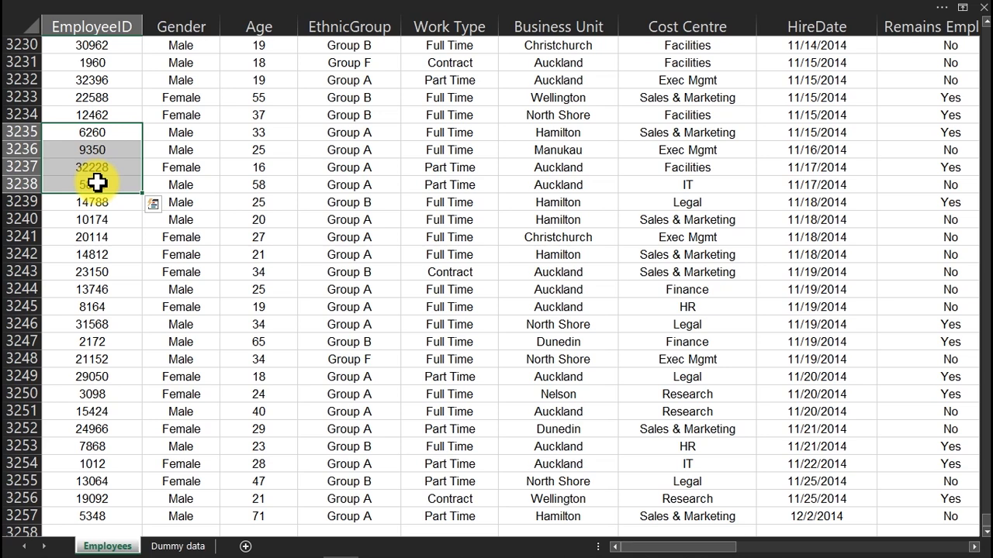
Step: Return to the untitled Power BI report, delete the # Emp measure from the model, and remove its card
mouse_move(376, 547)
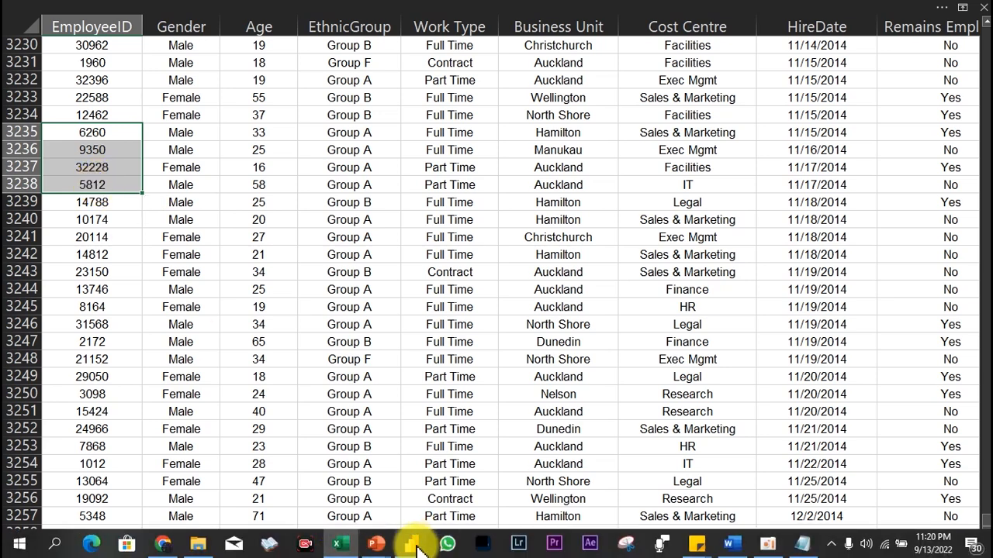
mouse_move(438, 541)
click(457, 522)
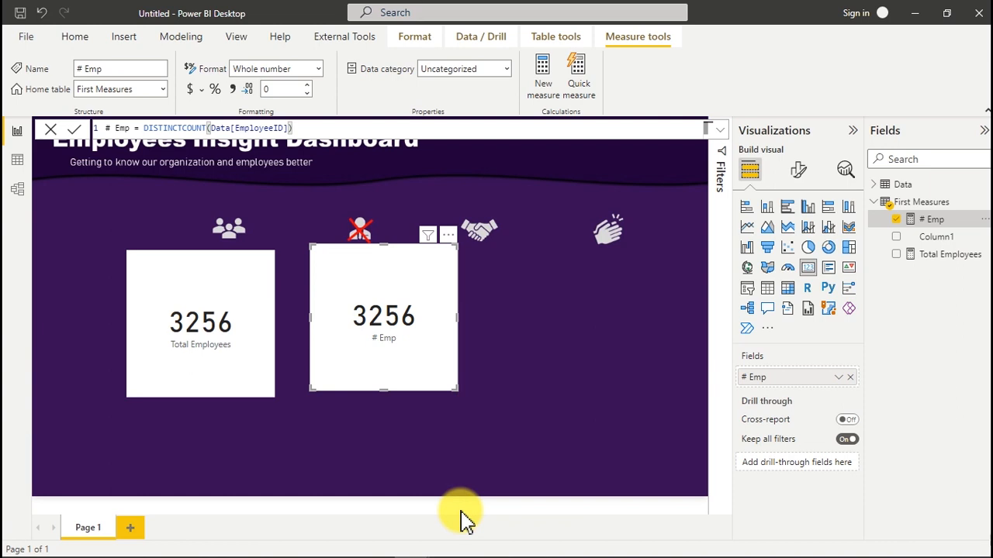
click(982, 226)
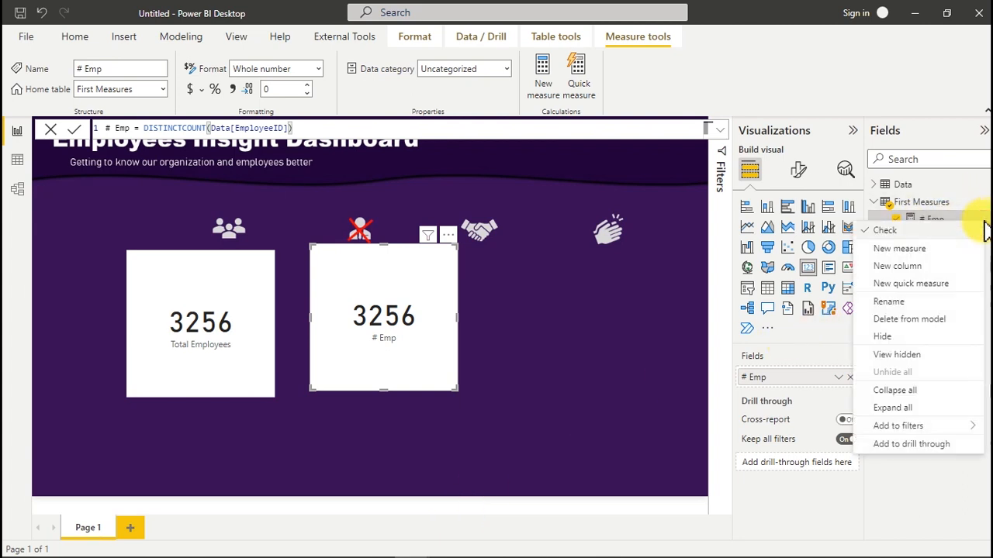
click(913, 320)
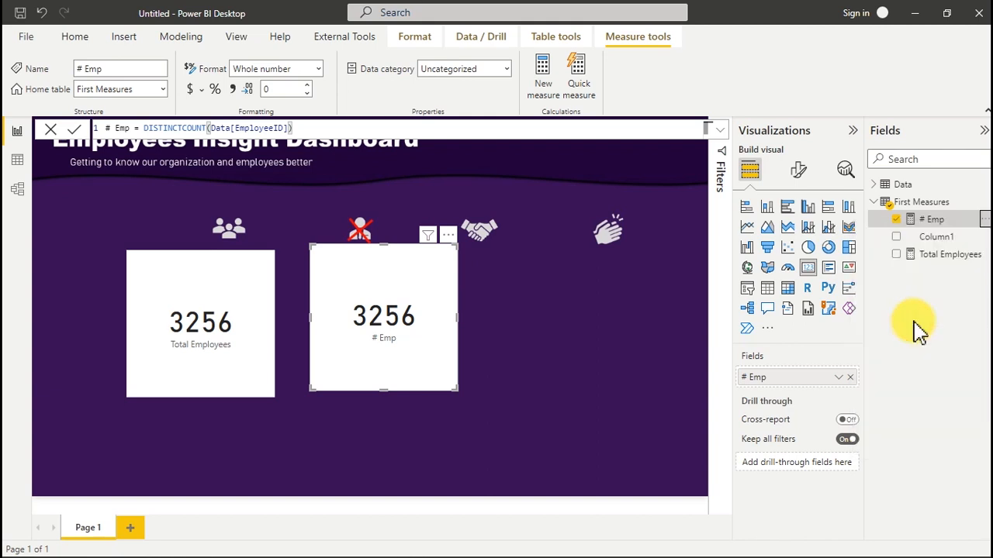
click(580, 314)
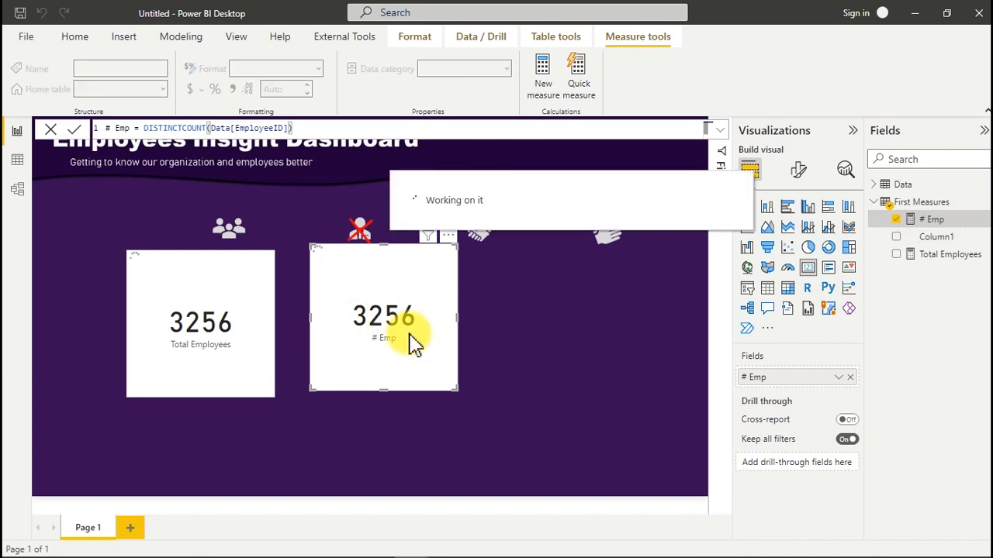
click(449, 234)
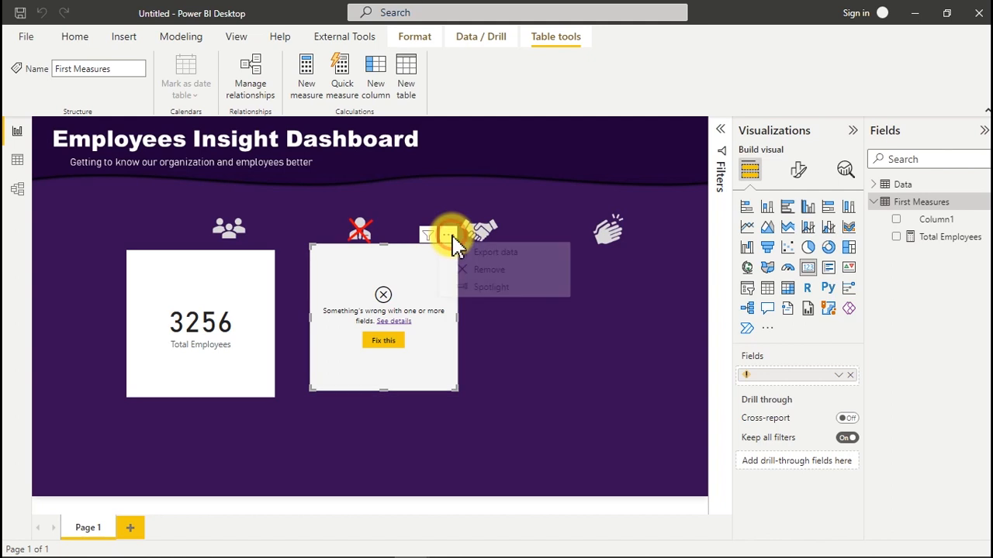
click(489, 270)
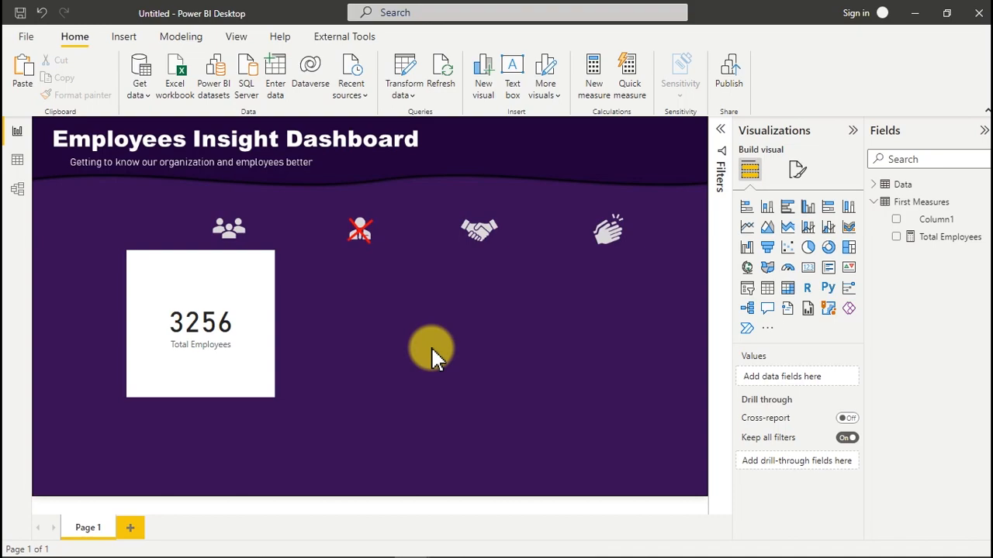
Step: Switch to the Word document to read the dashboard's task list and return to the Practice emp. report in Power BI
click(732, 546)
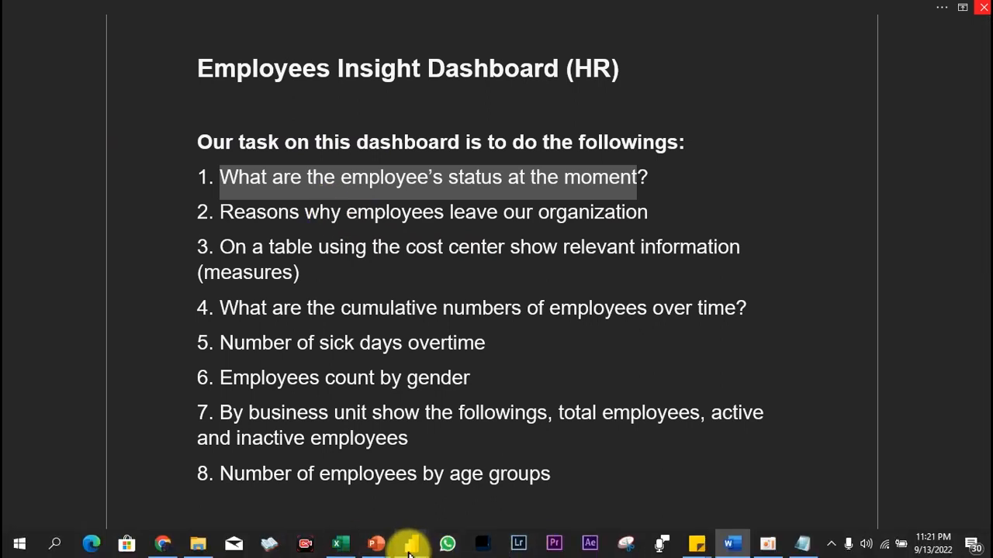
mouse_move(410, 545)
click(482, 497)
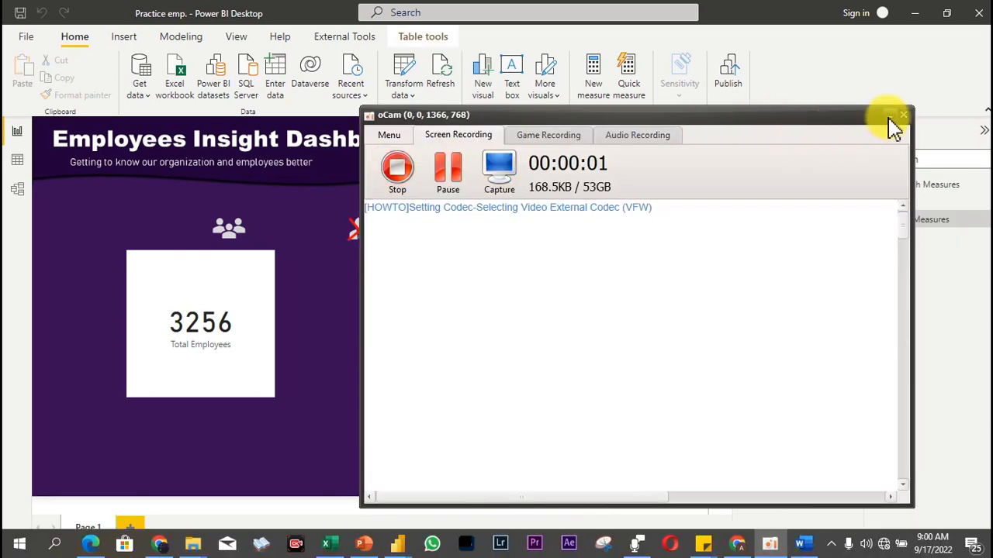
click(899, 117)
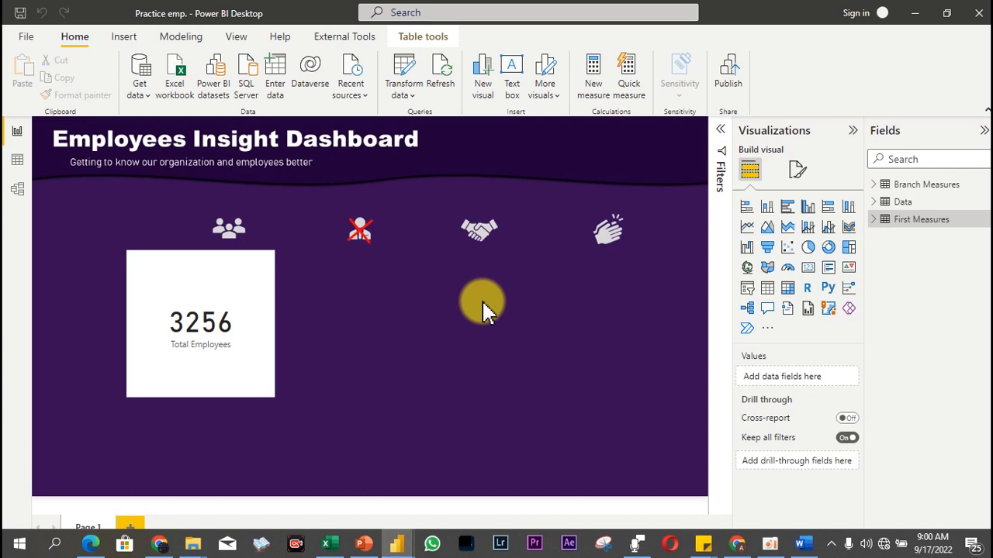
Step: Examine the Branch Measures and First Measures tables and the formula of the Total Employees measure
click(922, 190)
click(917, 221)
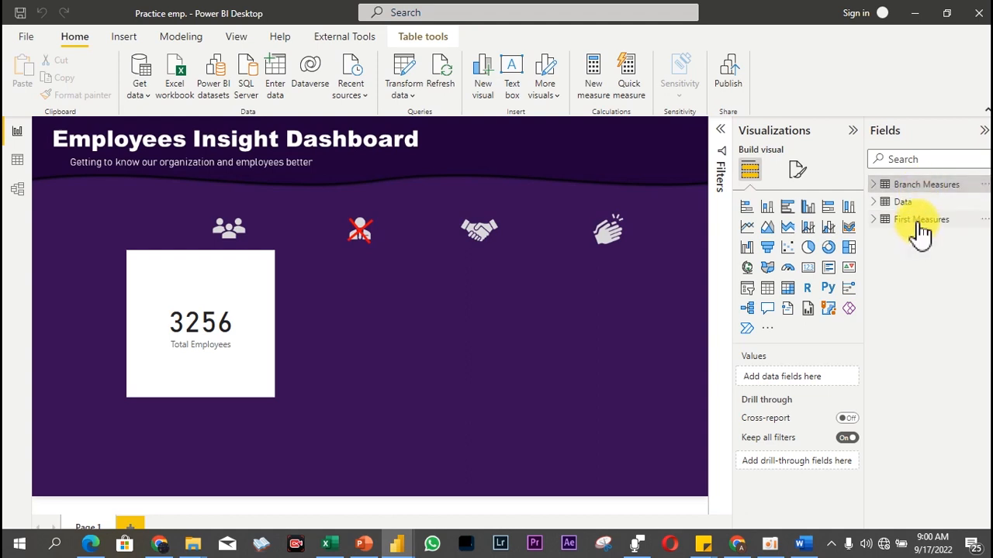
click(930, 182)
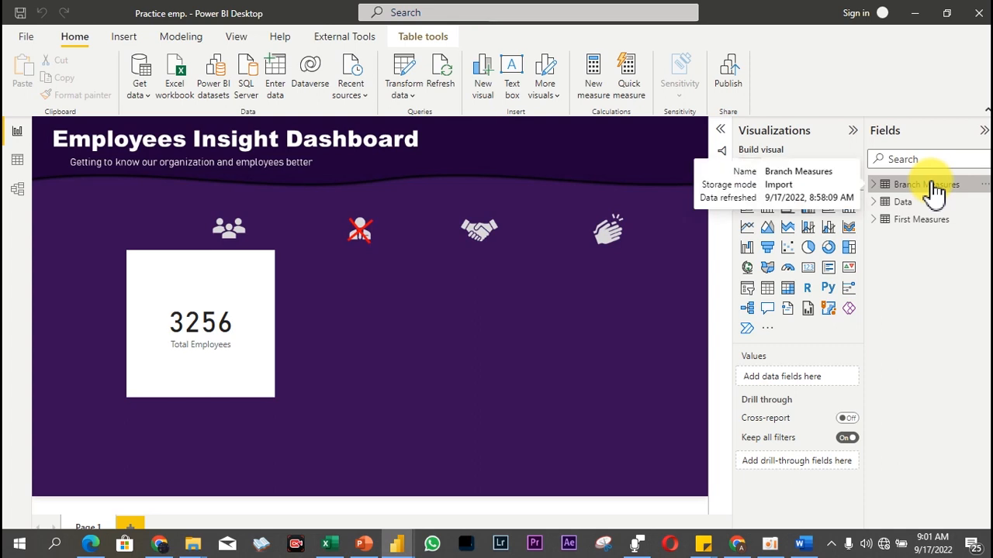
click(874, 220)
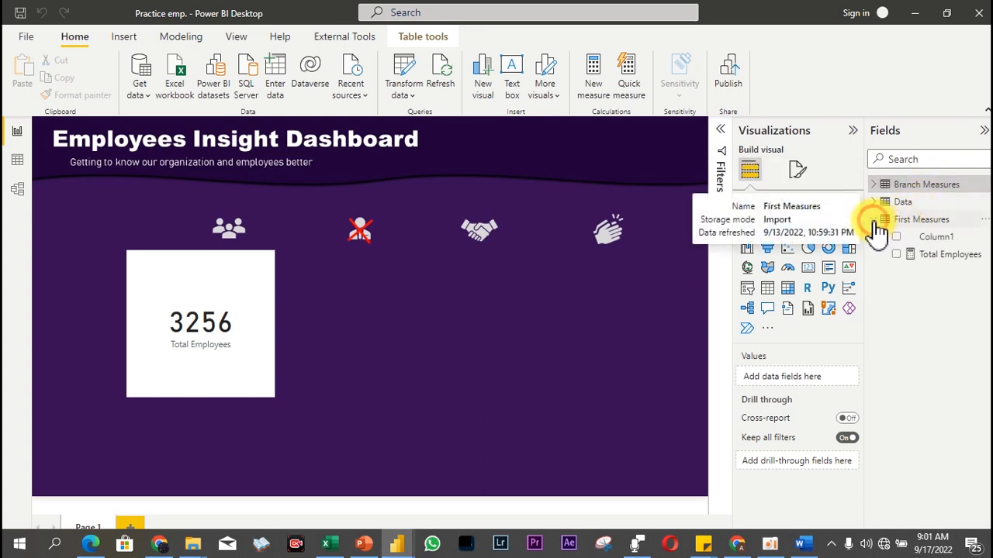
click(950, 257)
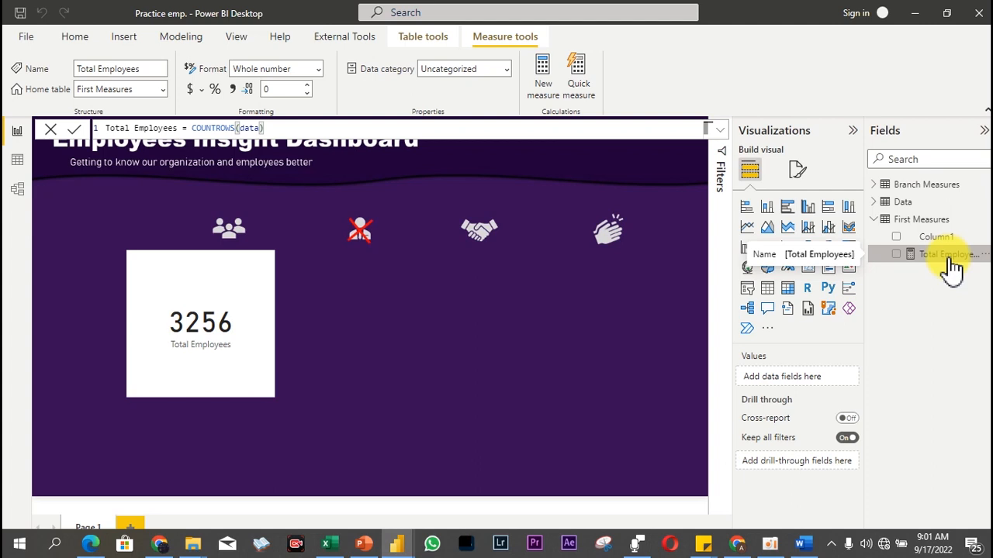
Step: Create a measure named Active employees in the Branch Measures table and begin its formula with CALCULATE
click(936, 190)
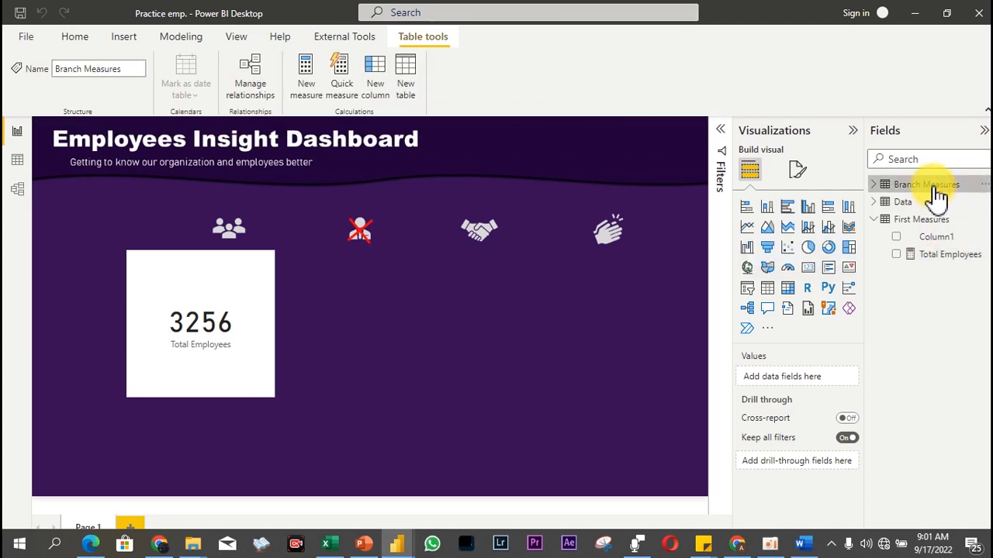
click(308, 79)
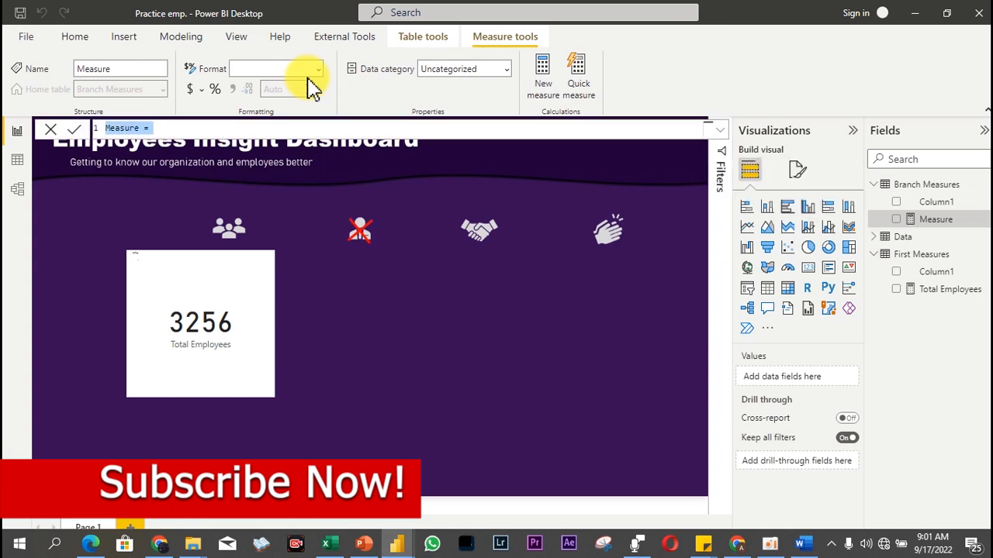
text(Active employees =)
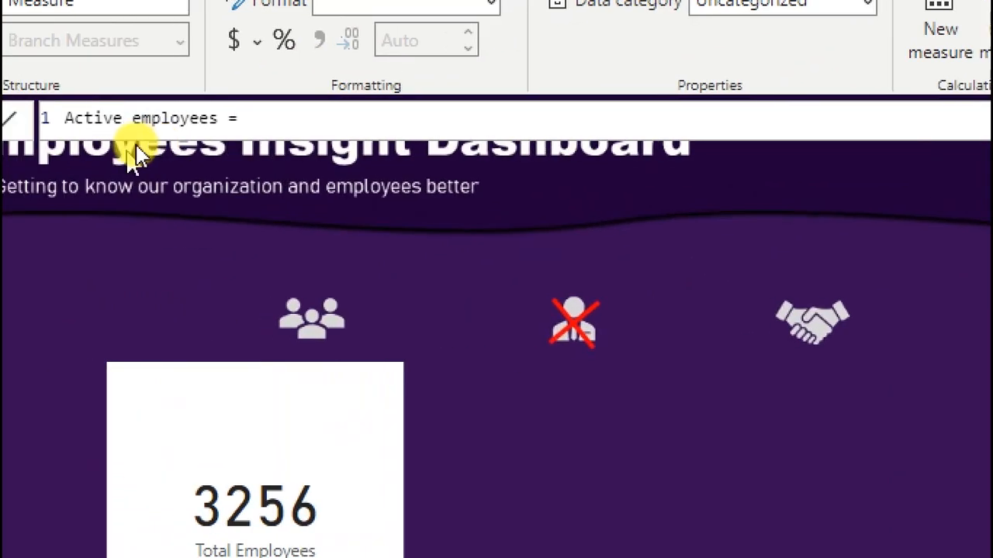
text(cal)
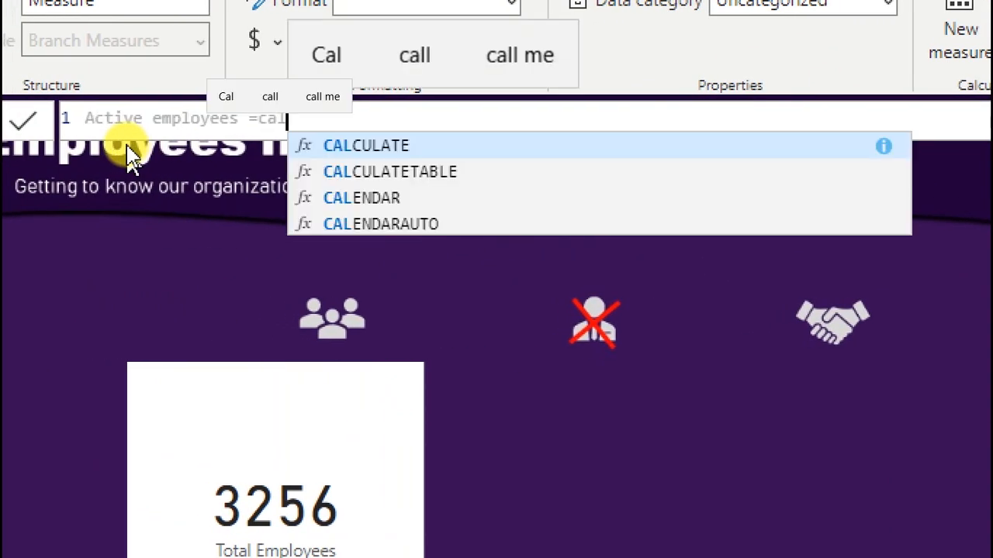
key(Tab)
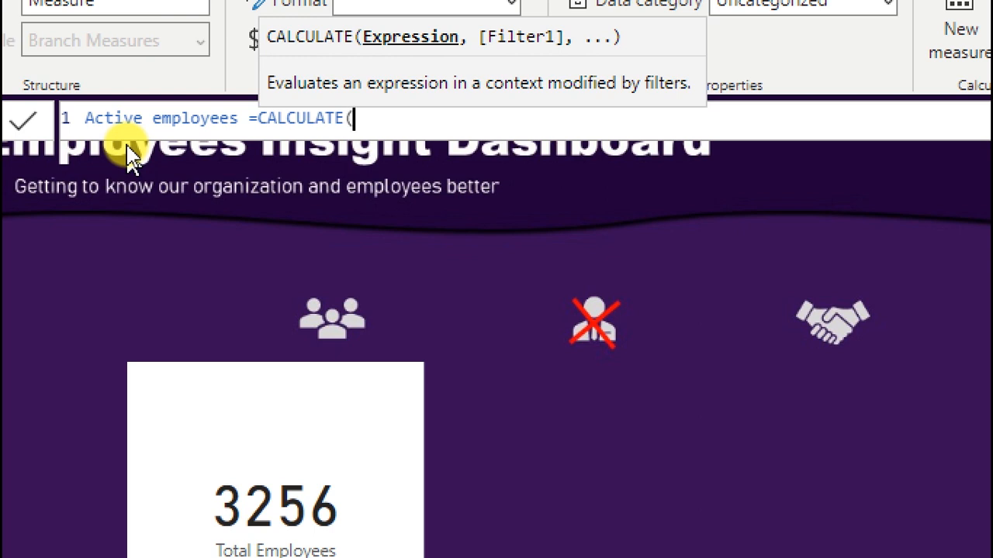
Step: Use [Total Employees] as the CALCULATE expression and begin its filter argument with the FILTER function
text(tot)
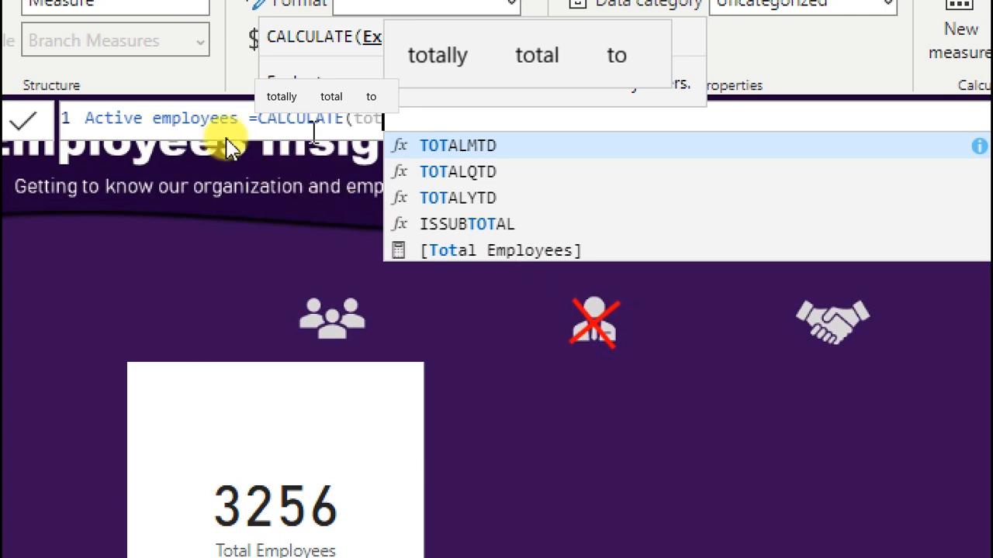
key(BackSpace)
key(BackSpace)
key(BackSpace)
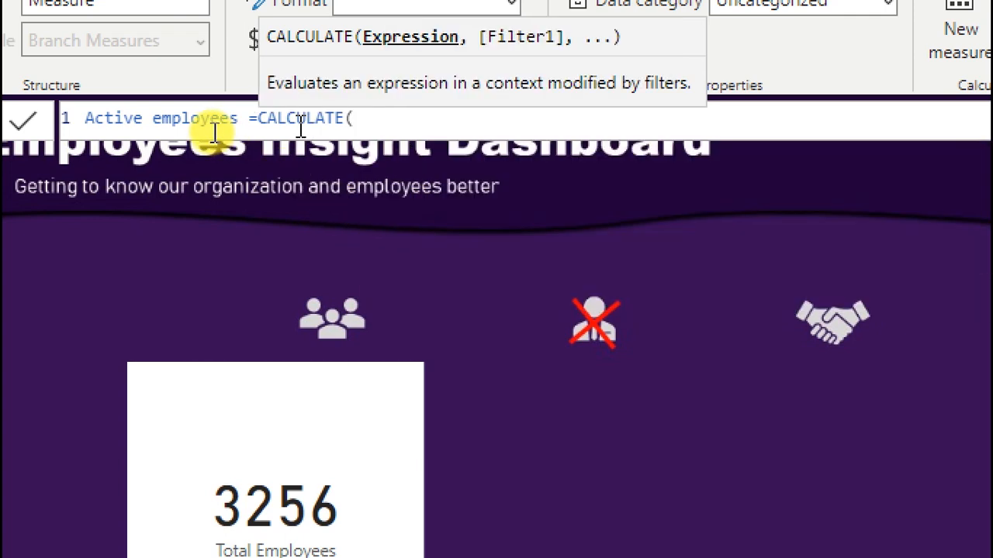
text([)
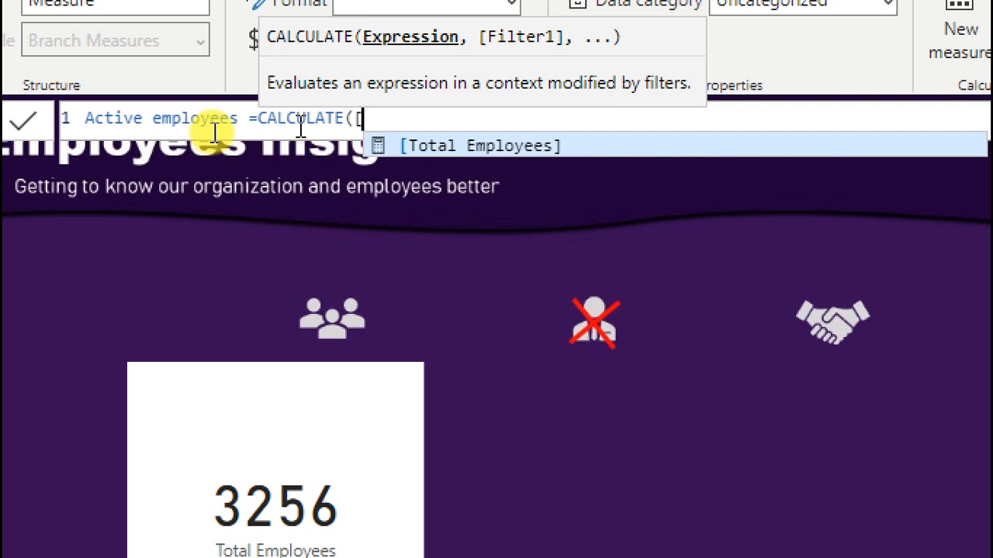
click(481, 151)
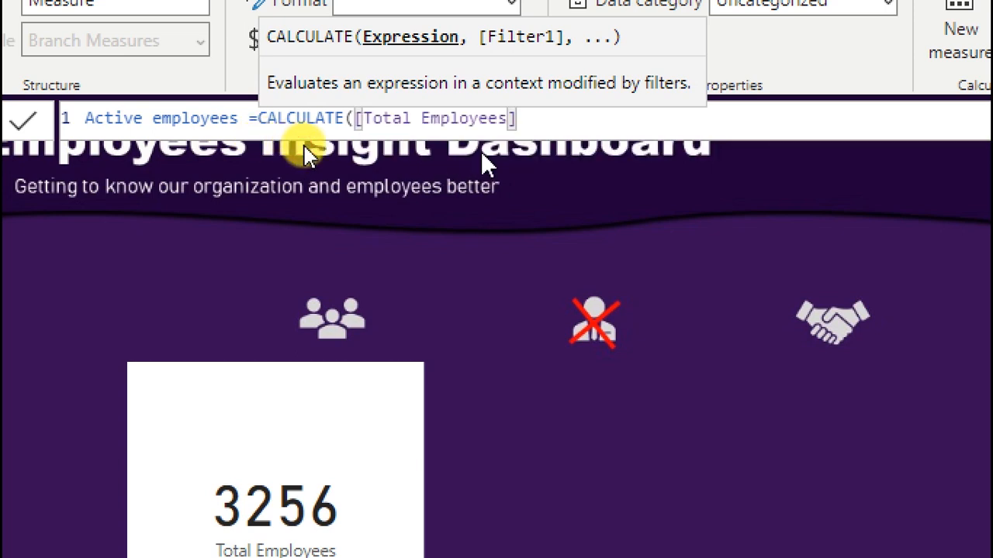
text(,)
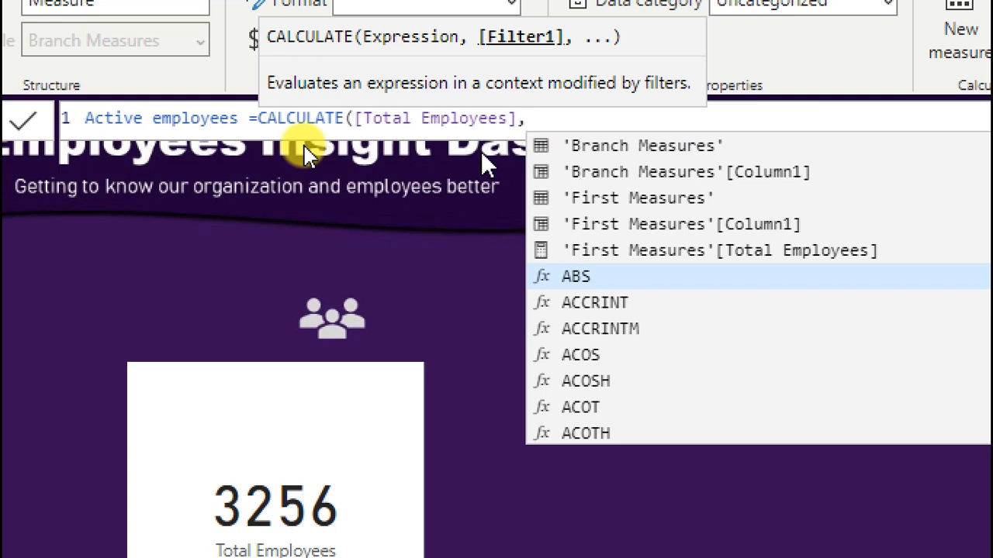
key(BackSpace)
text(,)
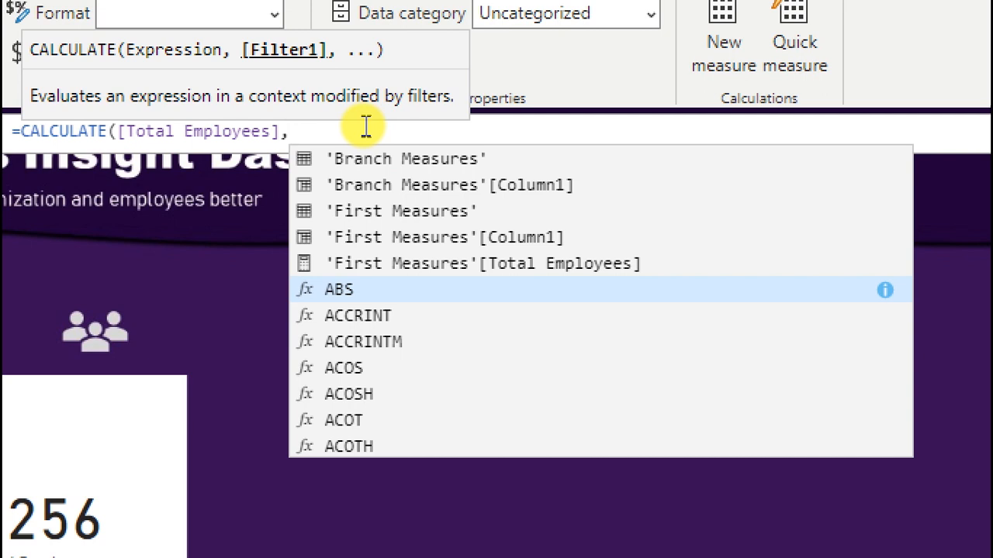
text(fil)
key(Tab)
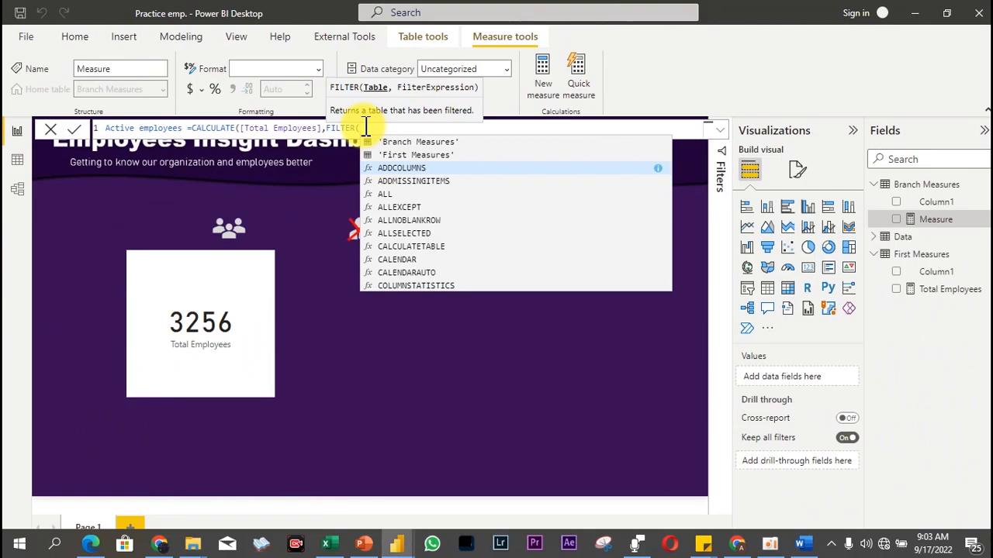
Step: Switch to the Hr data.xlsm workbook in Excel, examine the Remains Employees column's values, and return to the Power BI report
click(326, 543)
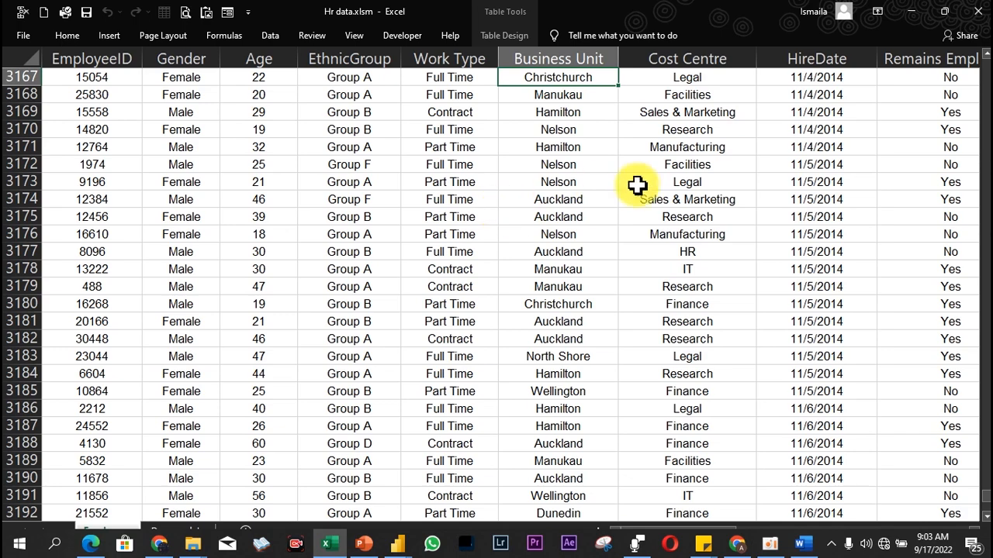
click(931, 129)
key(Right)
key(Right)
key(Right)
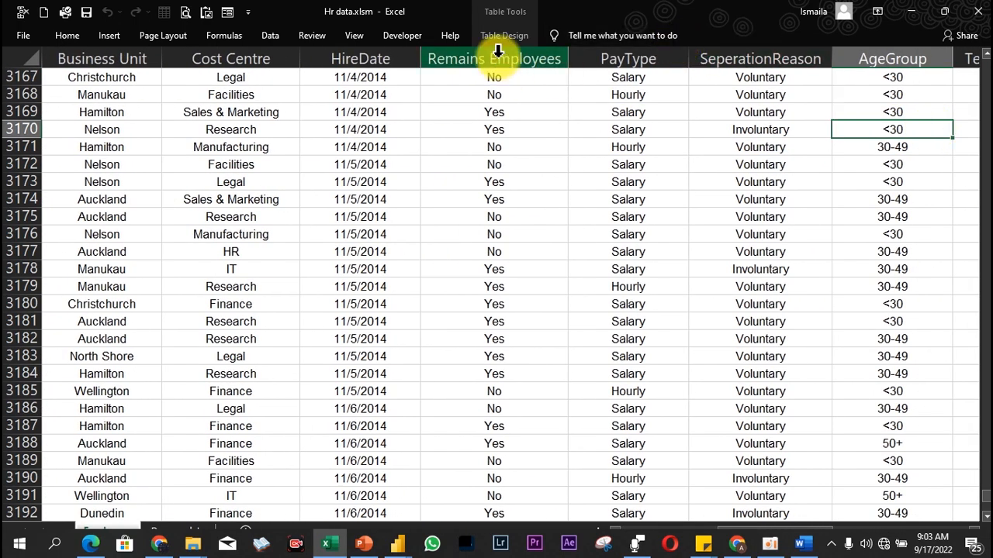
click(497, 50)
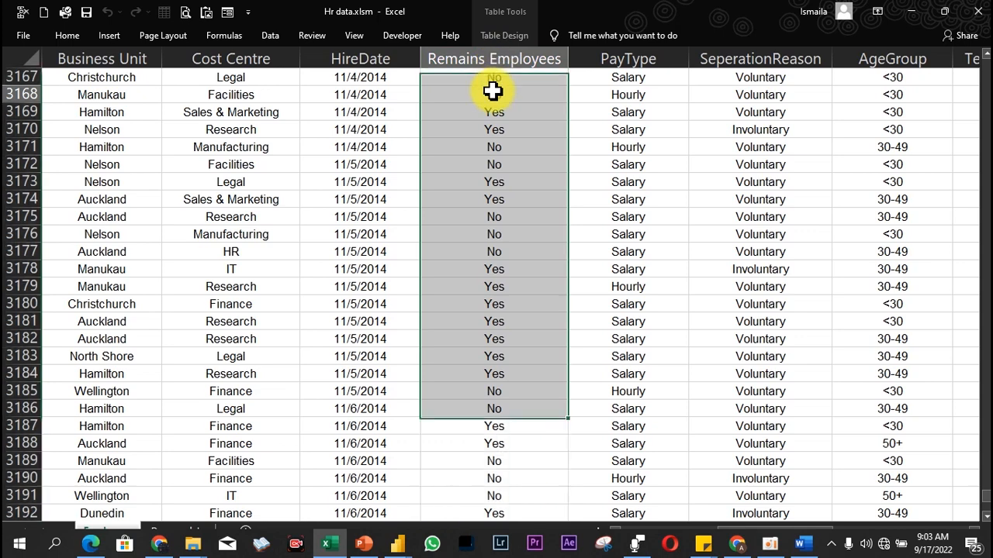
click(493, 92)
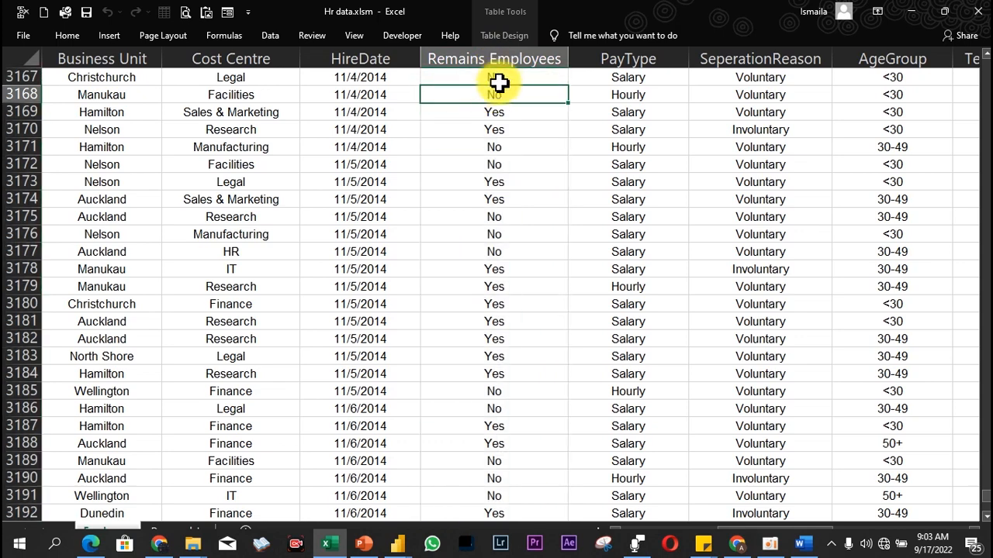
key(ctrl+z)
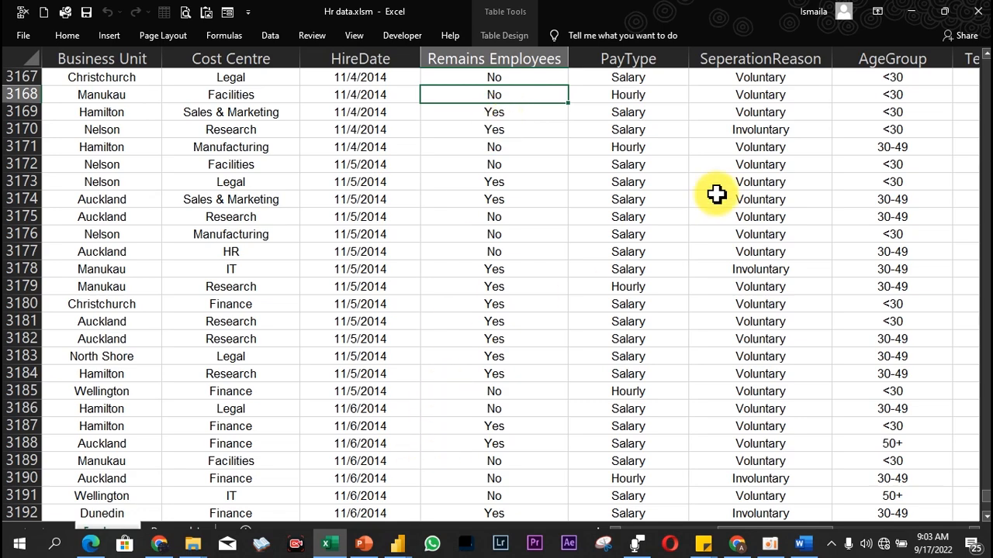
click(911, 10)
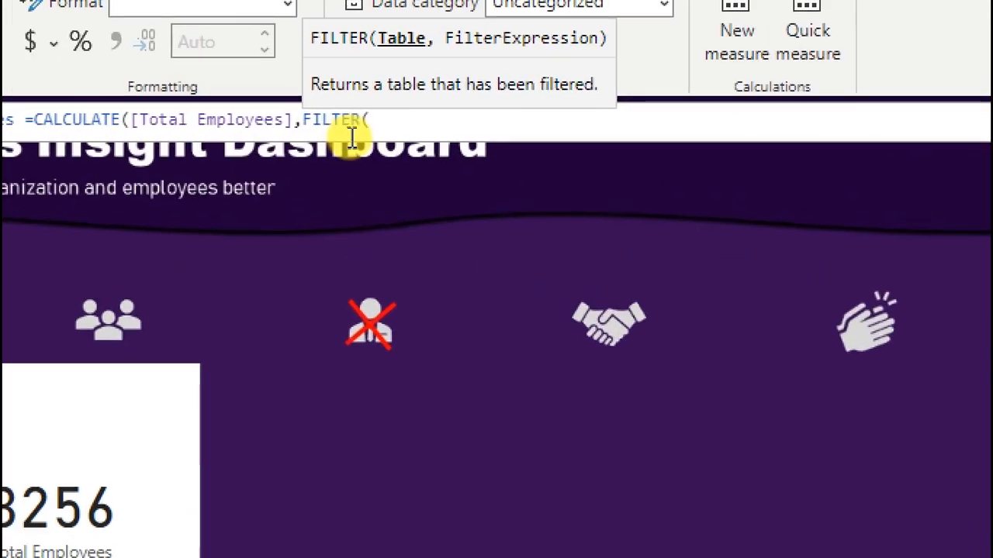
text(re)
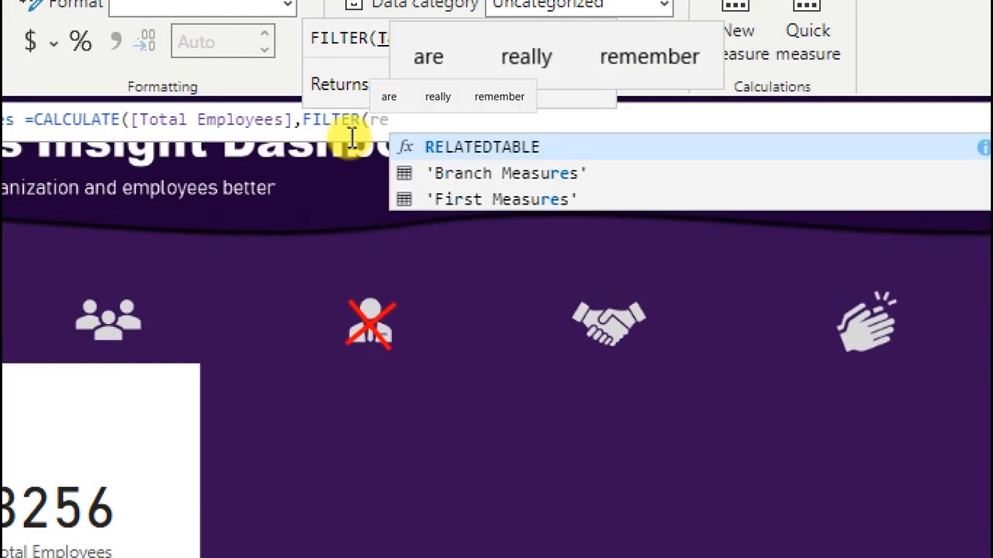
key(BackSpace)
key(BackSpace)
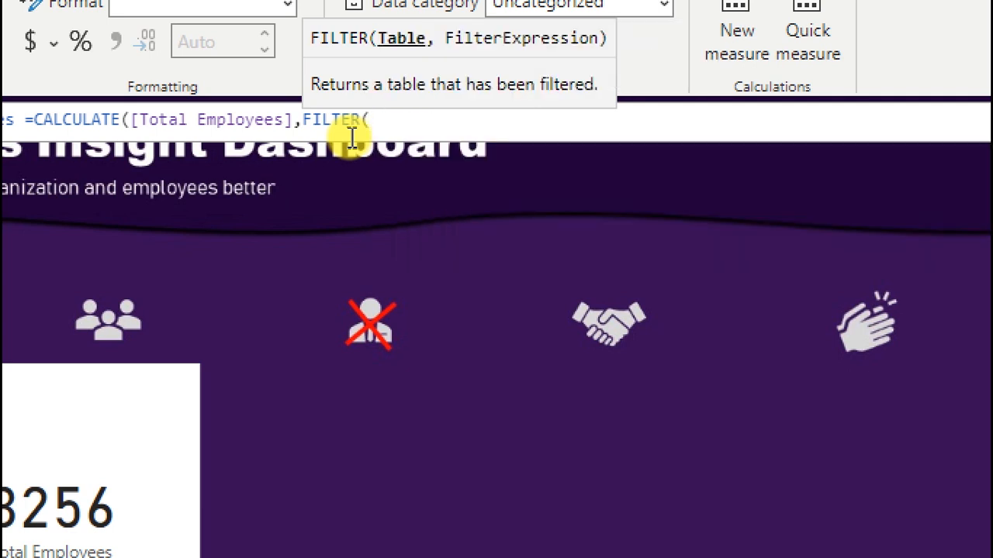
text(empl)
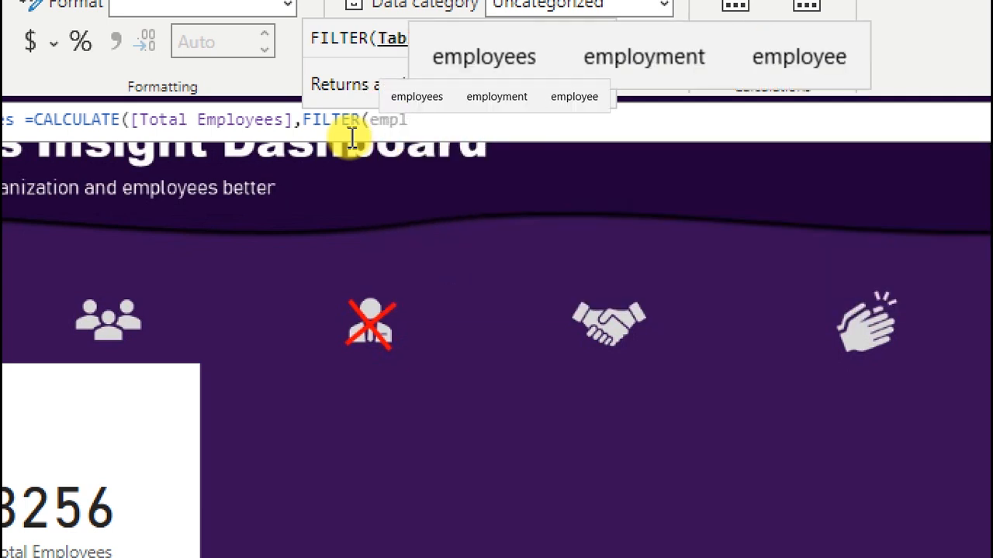
key(BackSpace)
key(BackSpace)
key(BackSpace)
key(BackSpace)
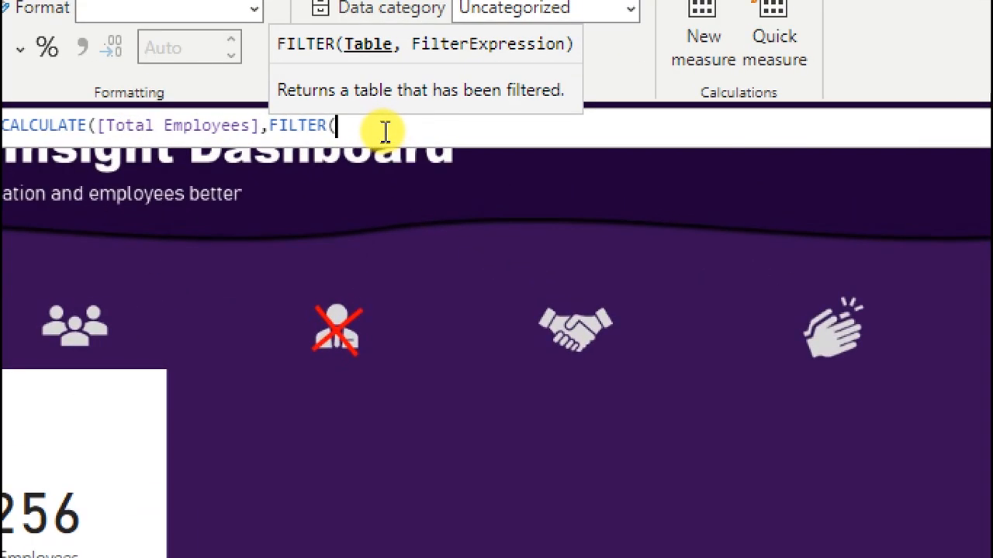
Step: Use the Data table as the FILTER table and begin the filter expression with the Data[Remains Employed] column
text(data)
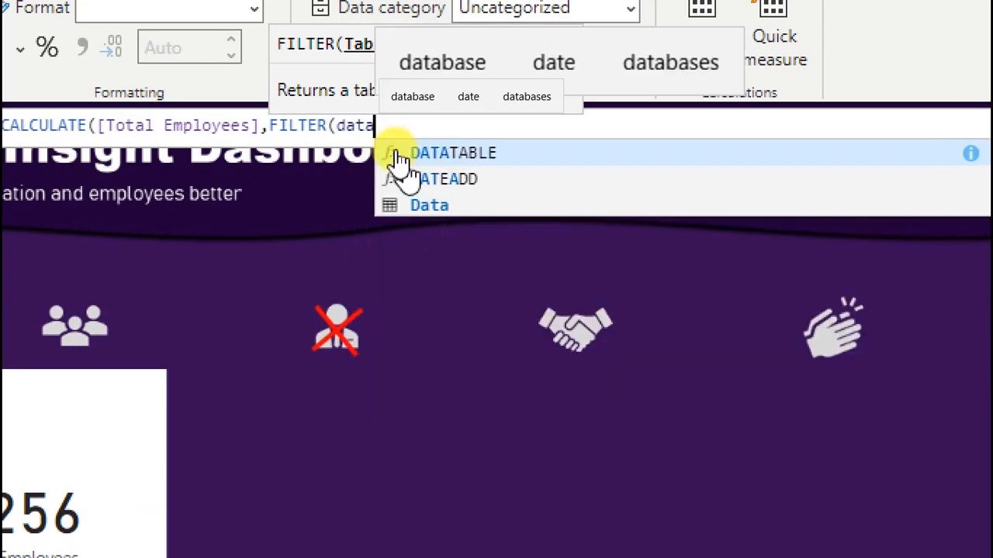
click(429, 204)
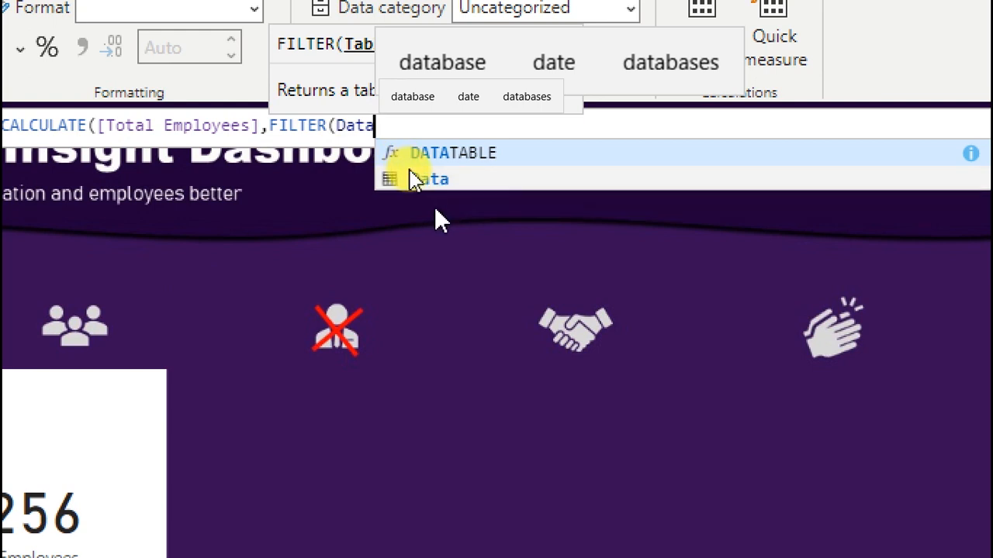
text(,)
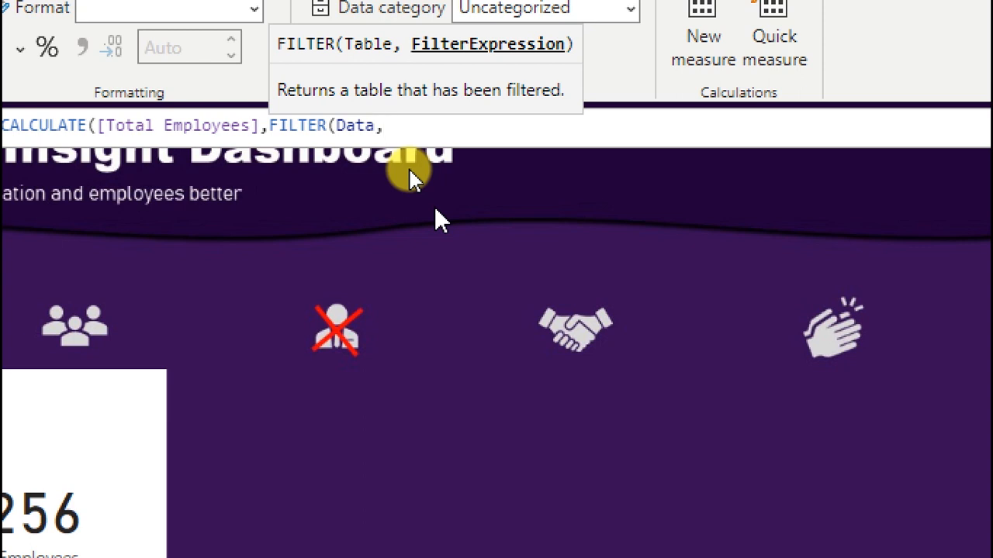
text(re)
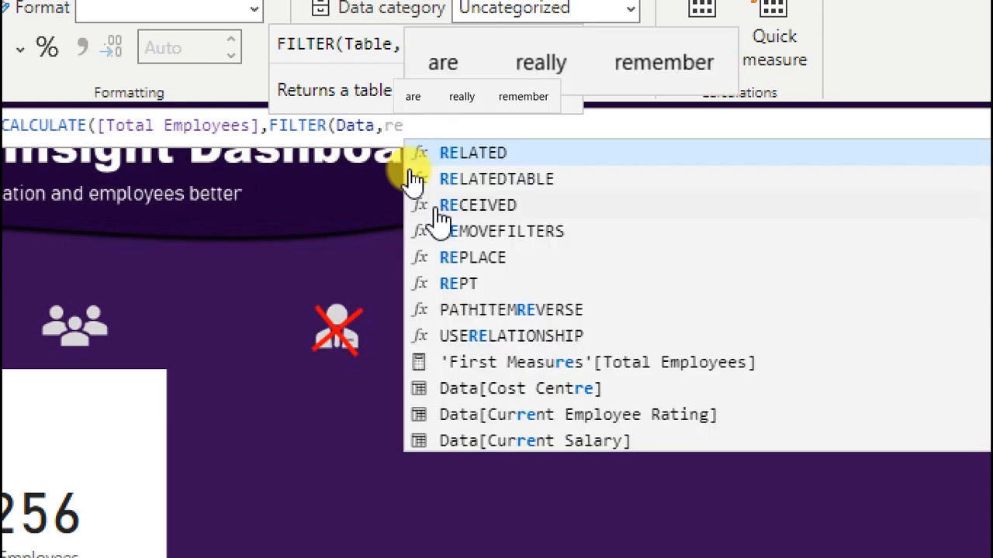
text(m)
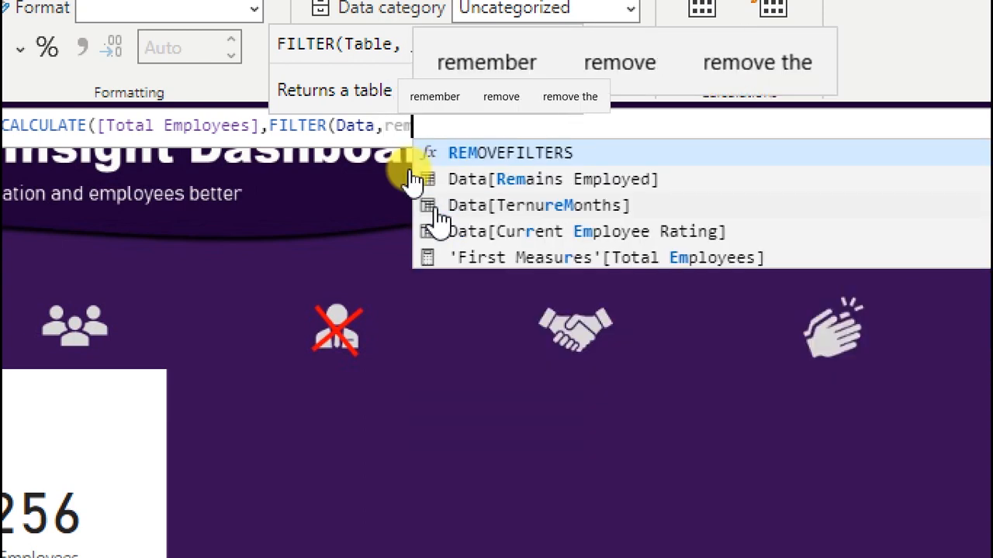
click(518, 186)
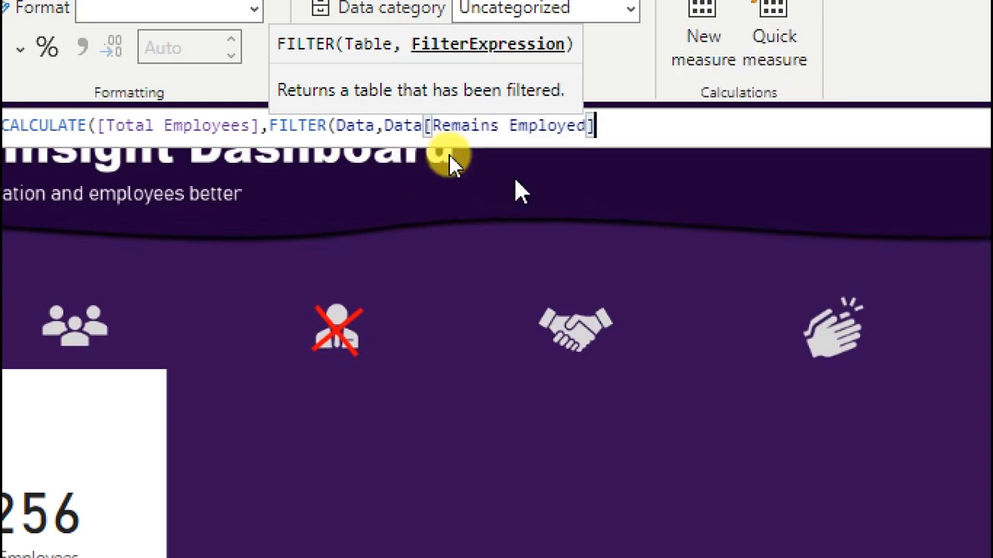
Step: Complete the Active employees formula with the condition ="yes" and format the measure with a thousands separator
text(=)
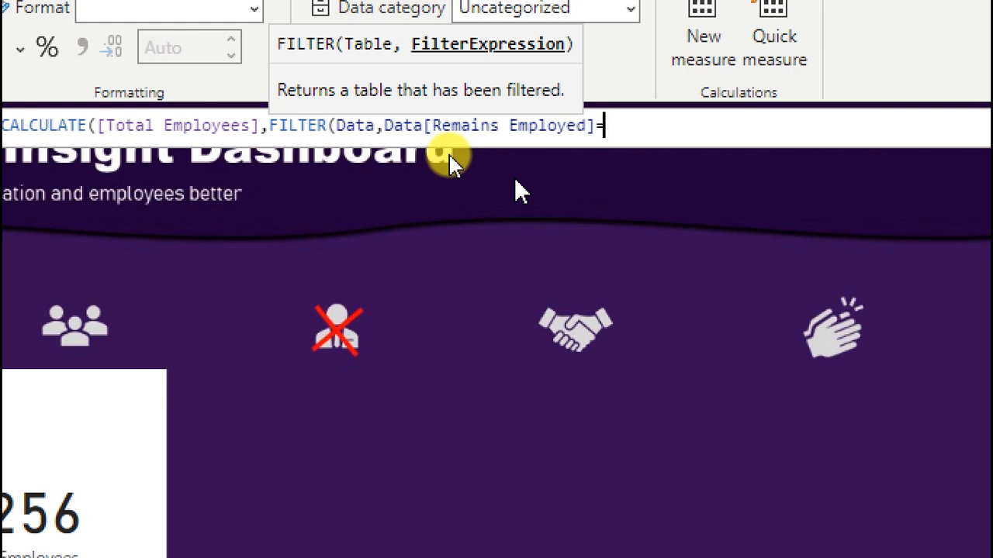
text("yea)
key(BackSpace)
text(s")
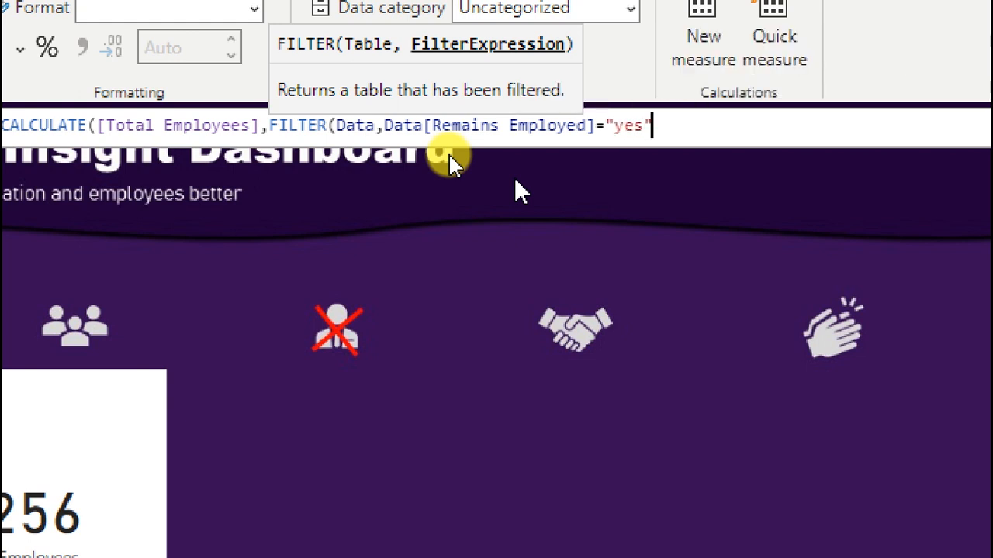
text())
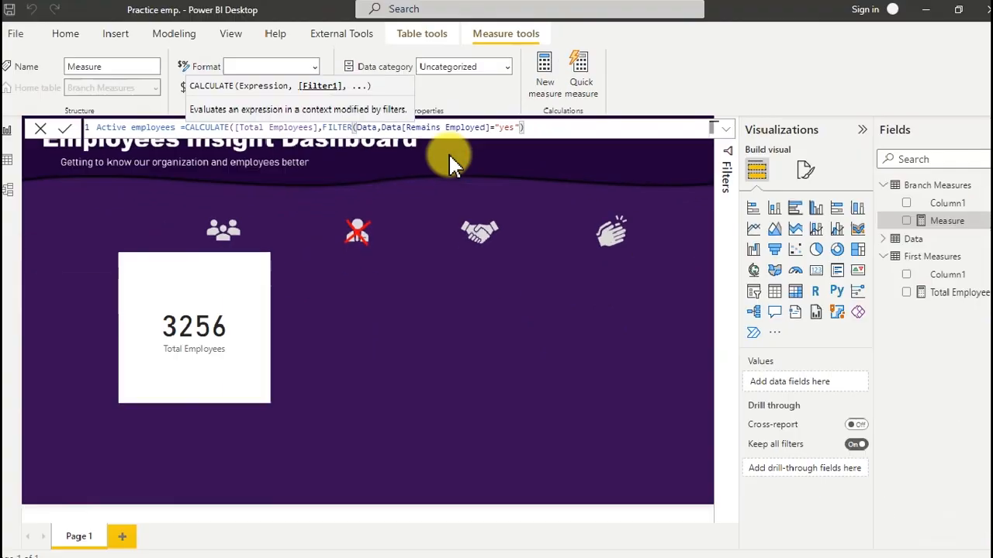
key(Return)
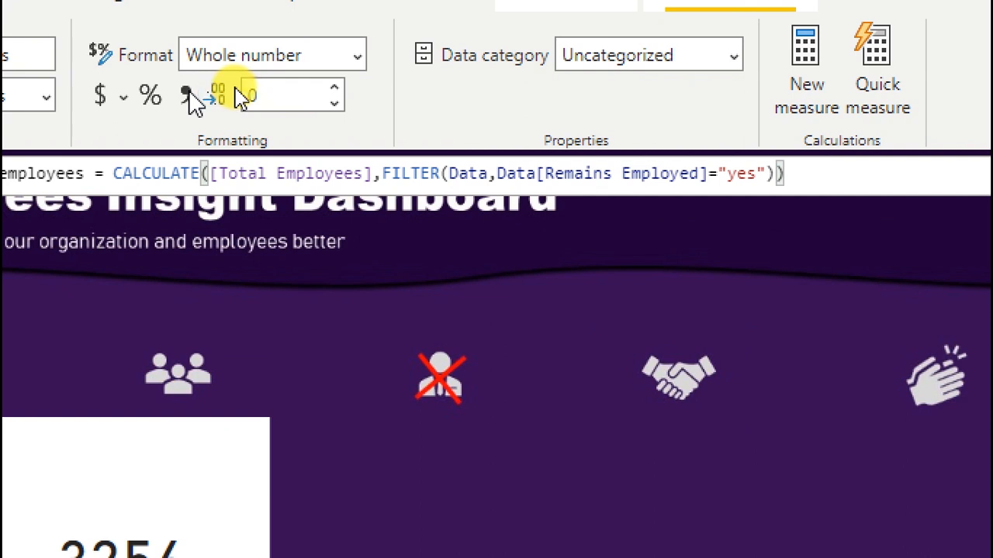
click(190, 95)
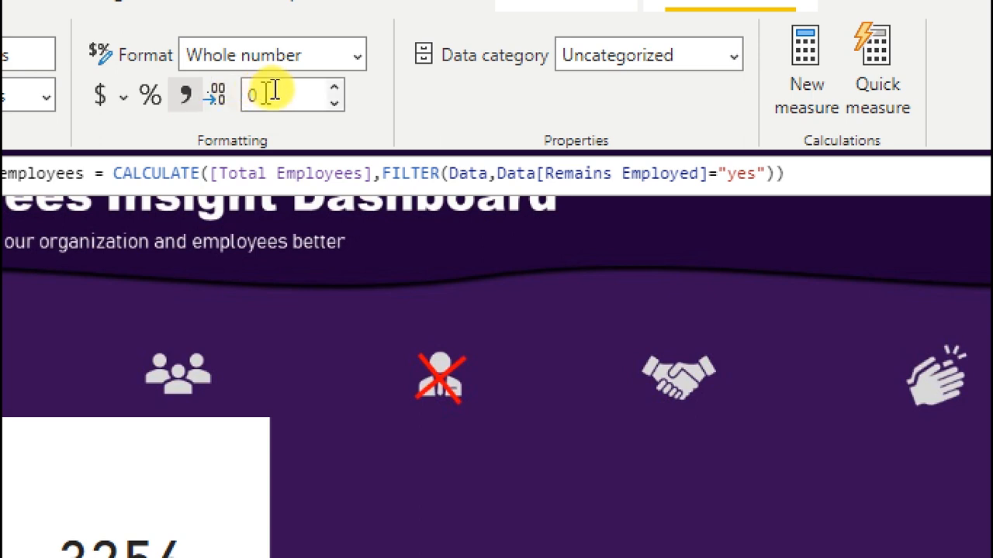
Step: Copy the Active employees formula into a new measure in the Branch Measures table and name it In-Active employees
click(650, 178)
key(ctrl+a)
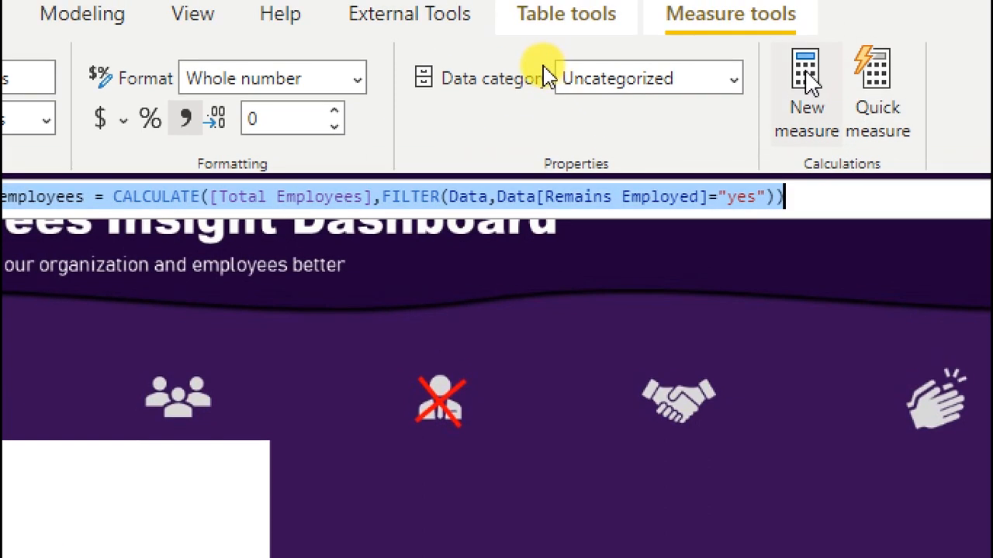
click(805, 52)
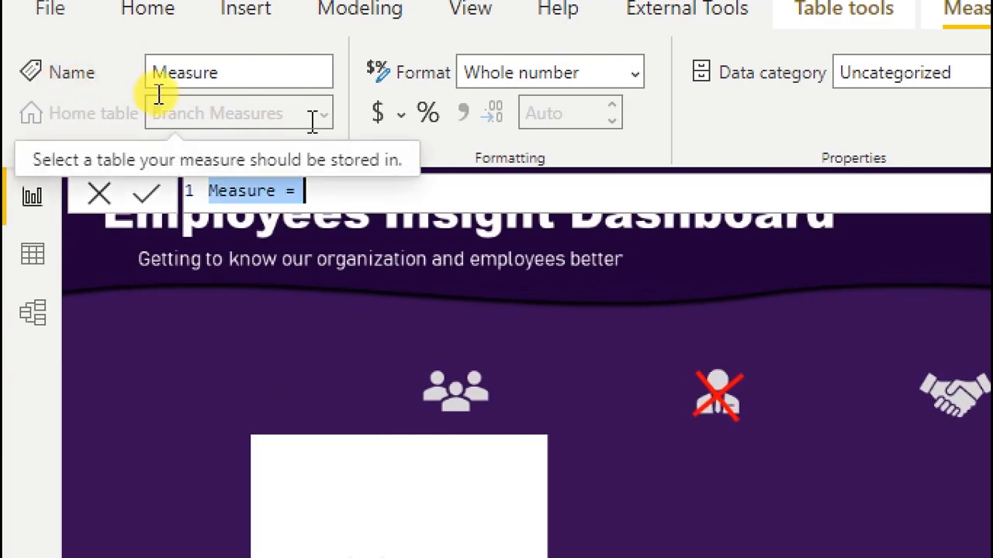
key(ctrl+v)
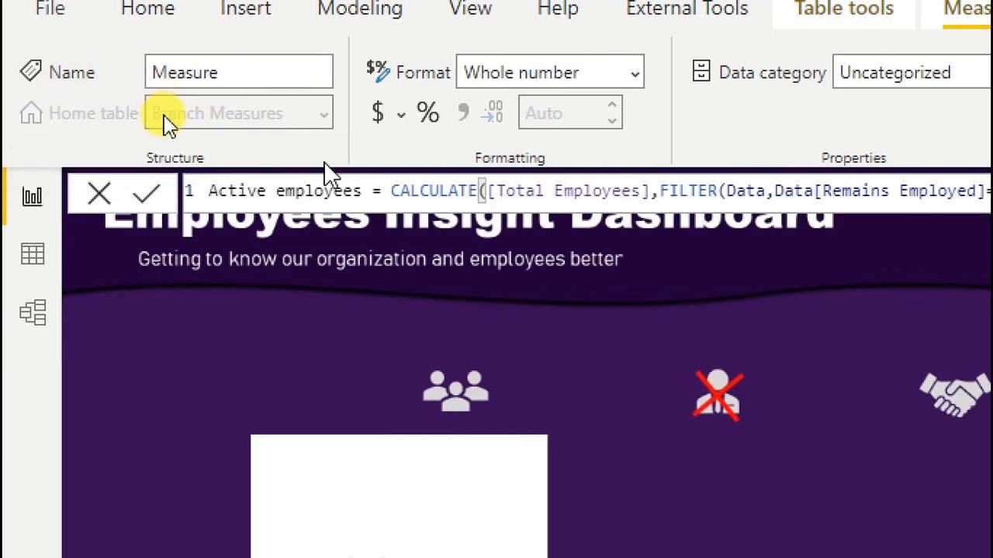
click(218, 189)
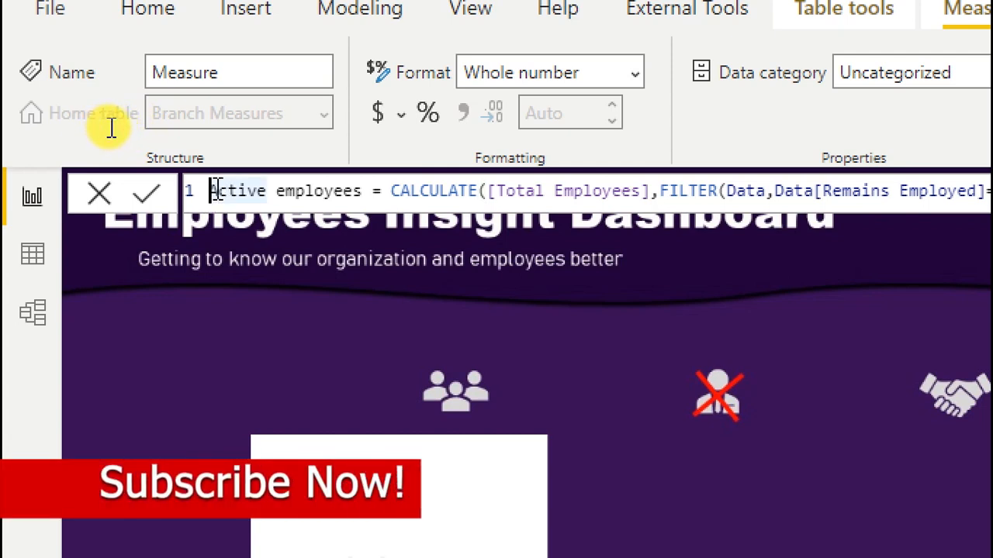
text(In)
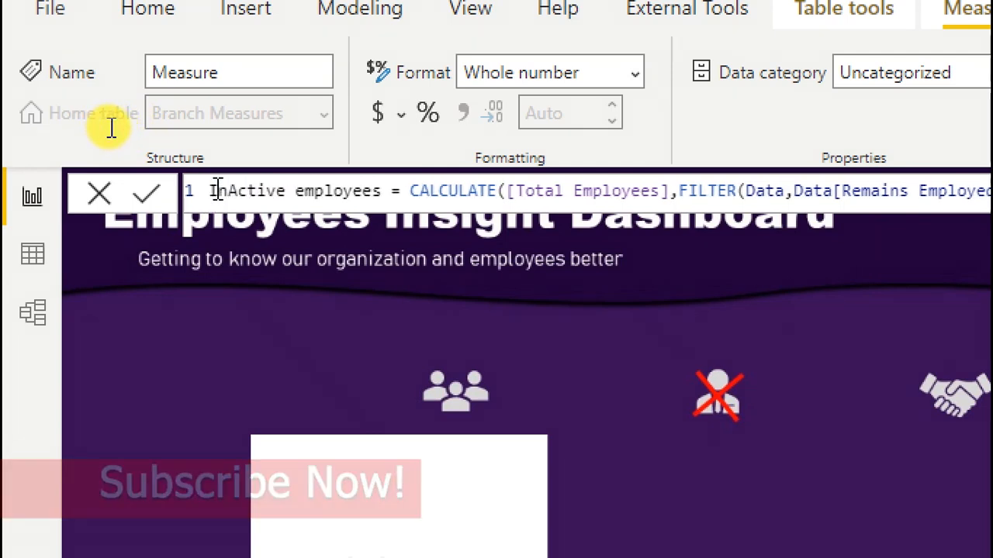
text(-)
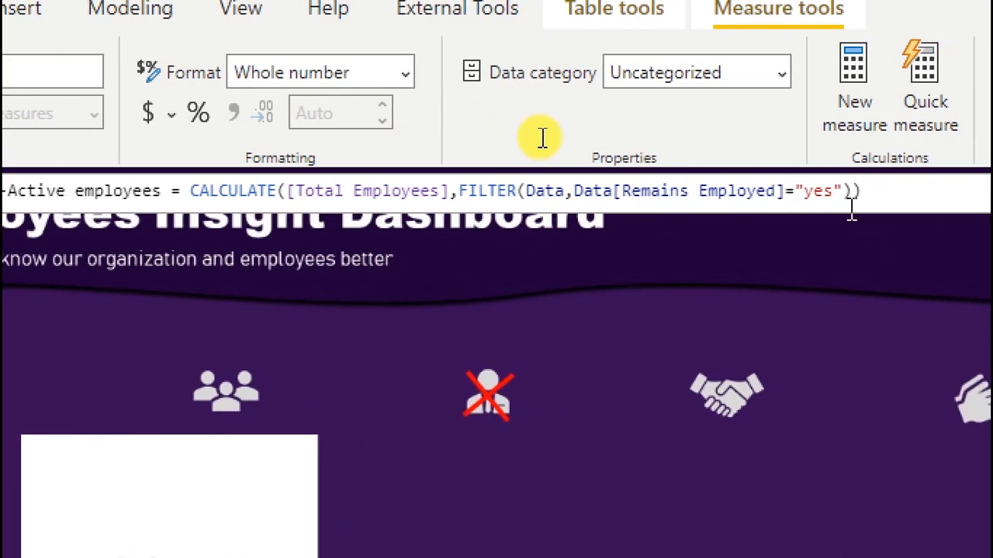
Step: Change the In-Active employees measure's Remains Employed condition to "No" and format the measure with a thousands separator
drag(832, 191, 805, 192)
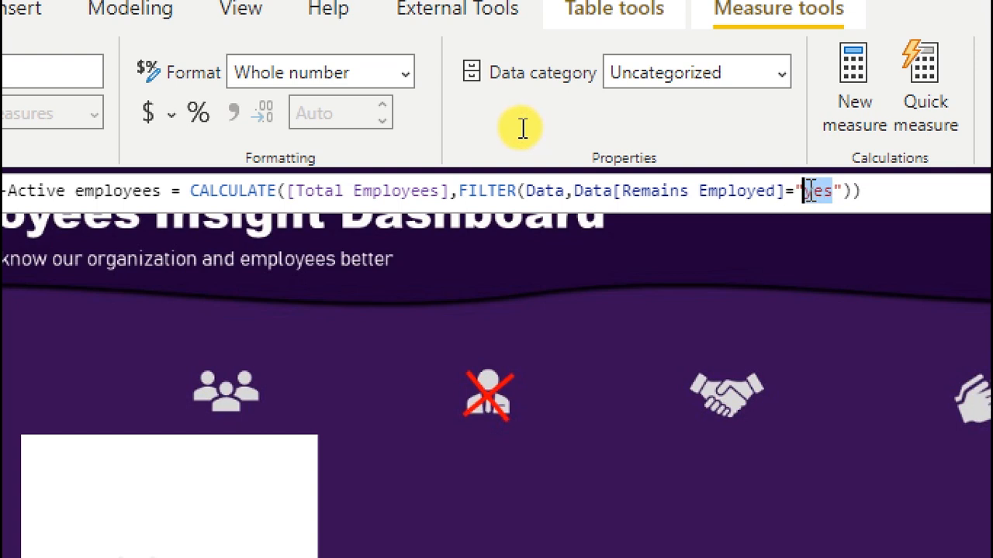
text(No)
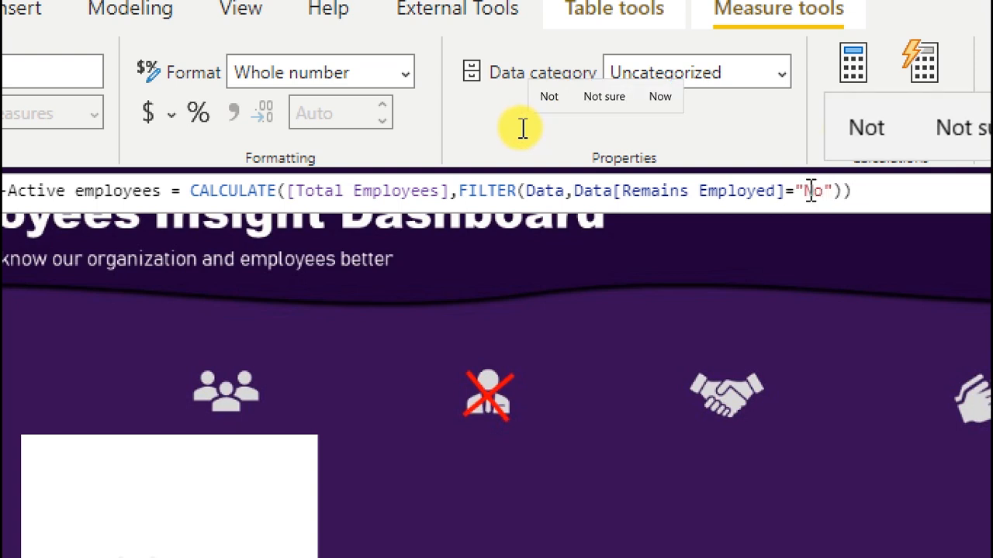
key(Return)
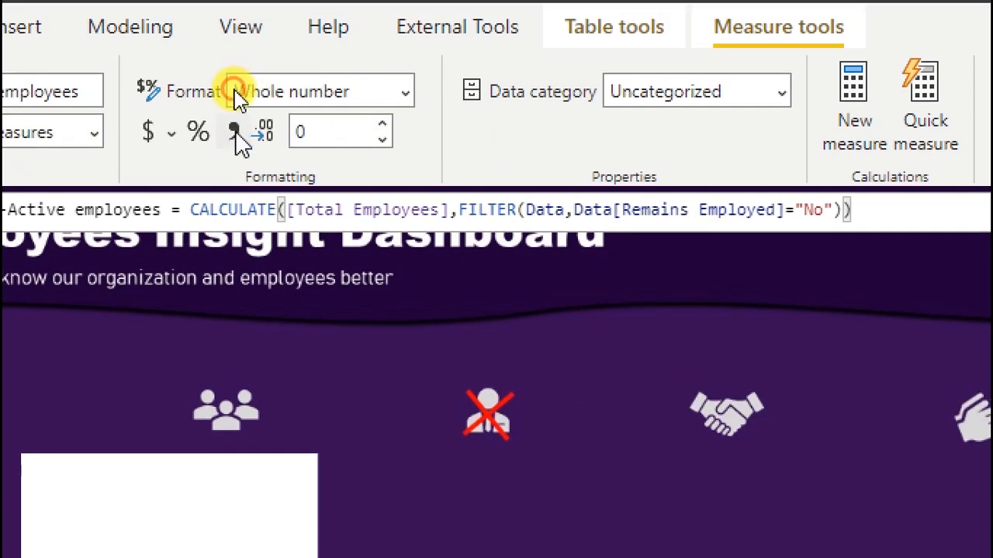
click(235, 132)
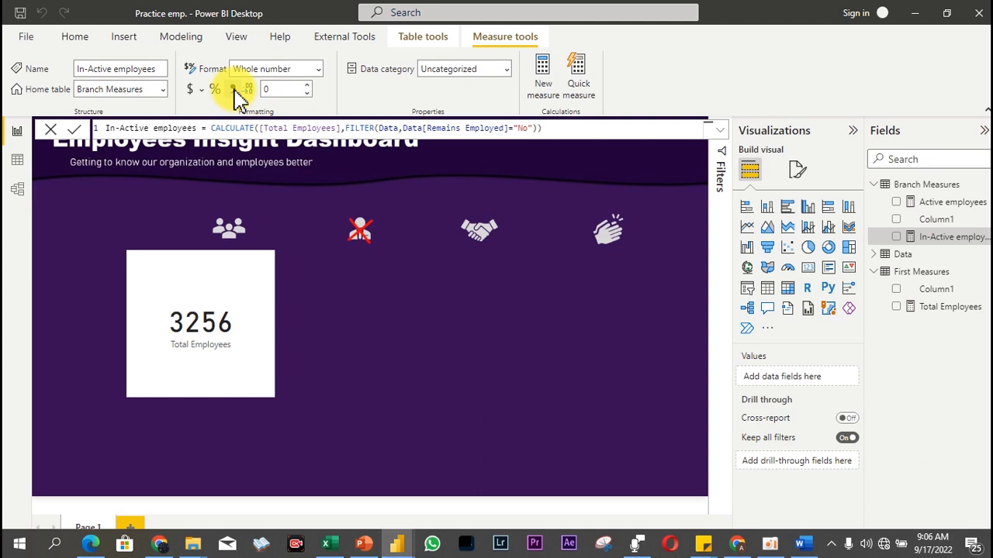
Step: Add a multi-row card showing Active employees, In-Active employees and Total Employees, and enlarge it to fit all three in one row
click(828, 267)
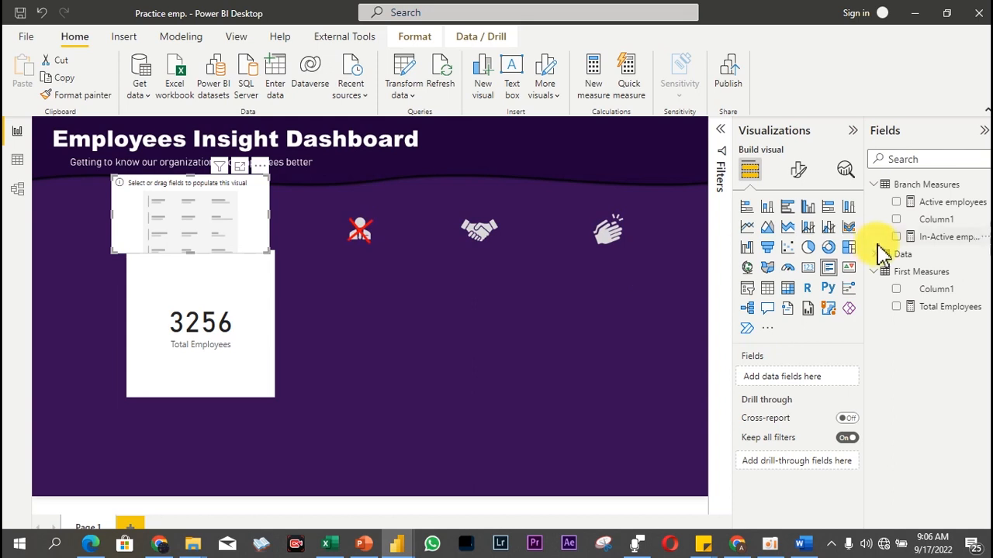
click(896, 202)
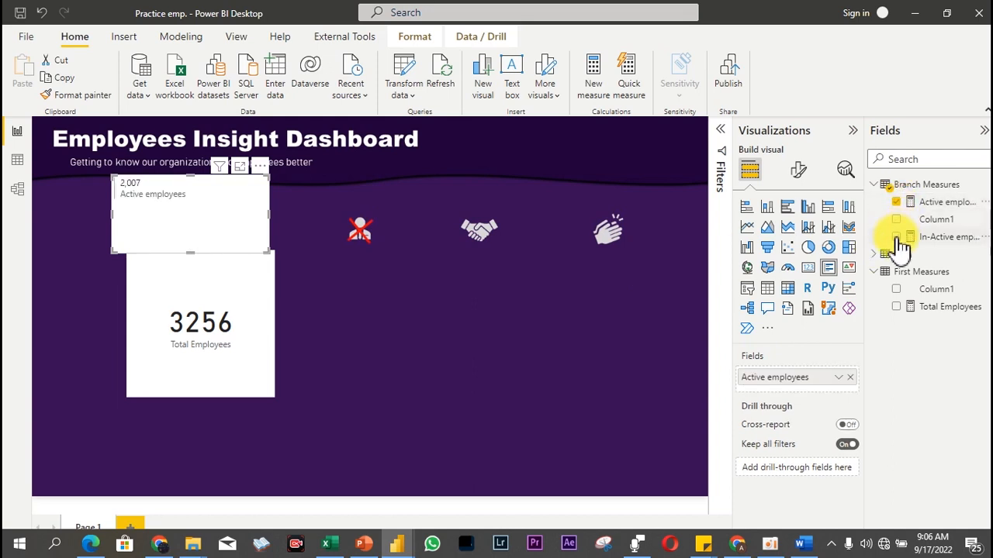
click(896, 237)
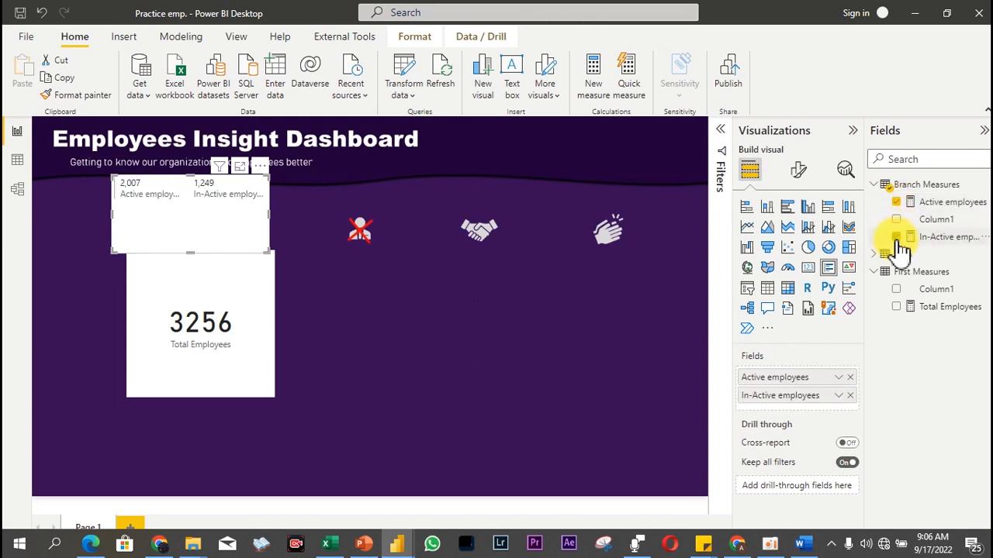
click(898, 307)
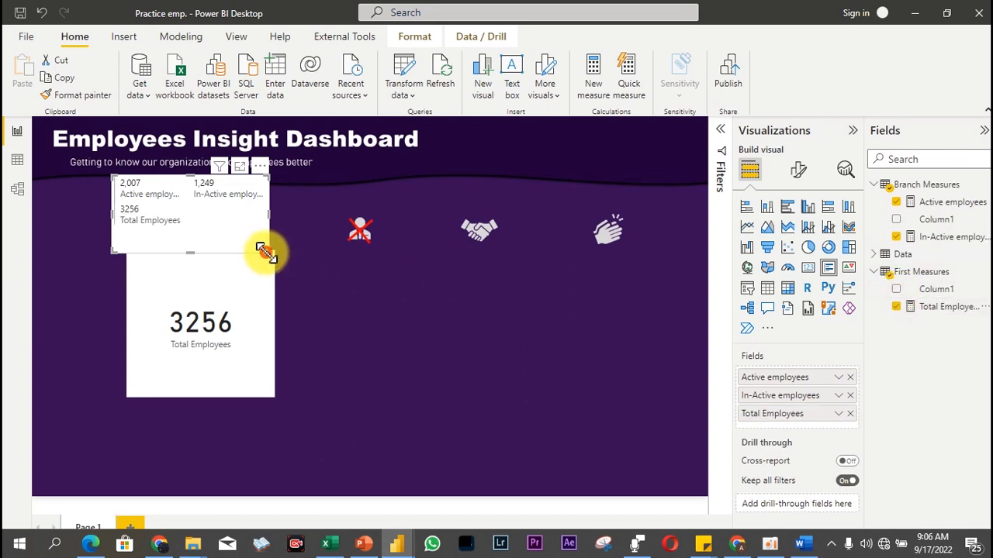
drag(264, 250, 520, 279)
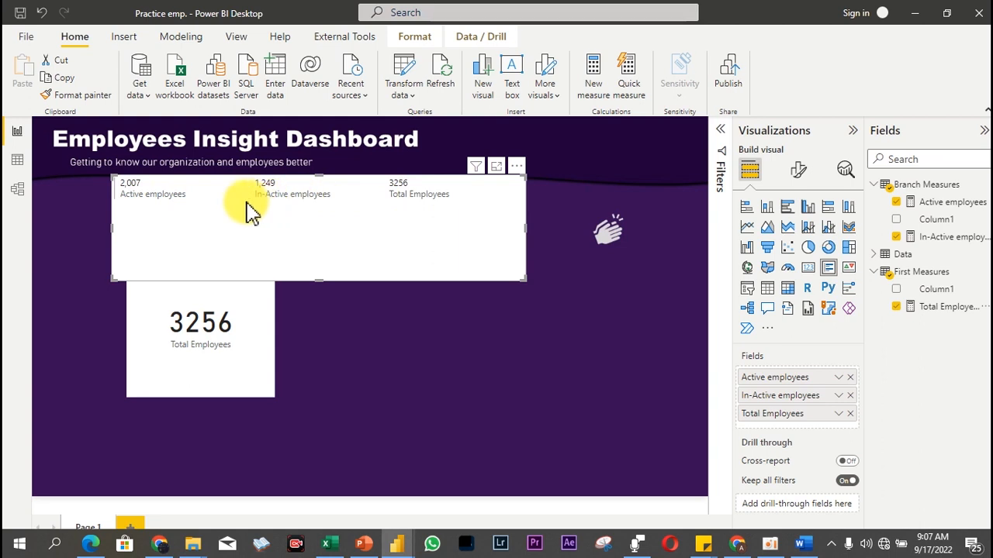
Step: Preview the finished Employees insights dashboard report for its employee status percentages, and return to the Practice emp. report
mouse_move(394, 543)
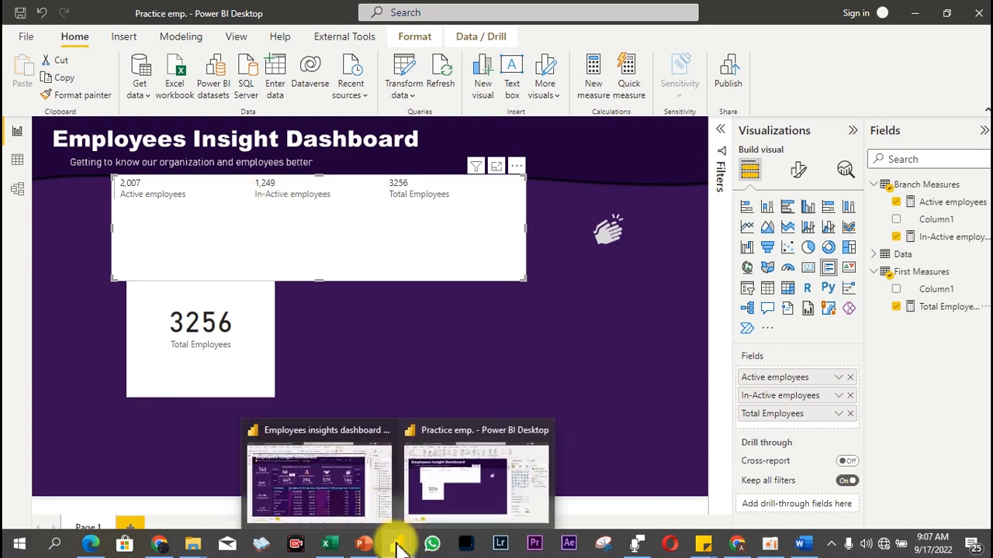
mouse_move(323, 494)
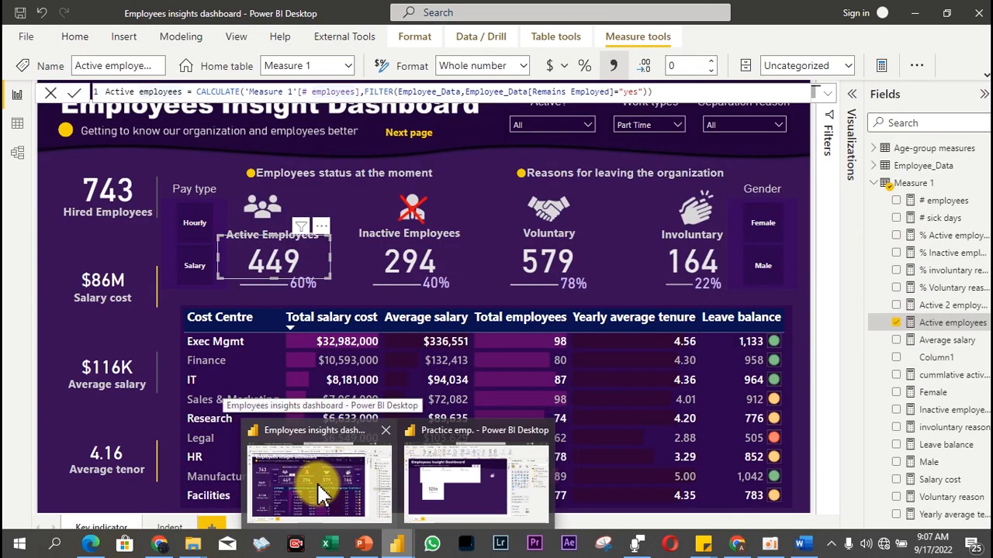
click(476, 483)
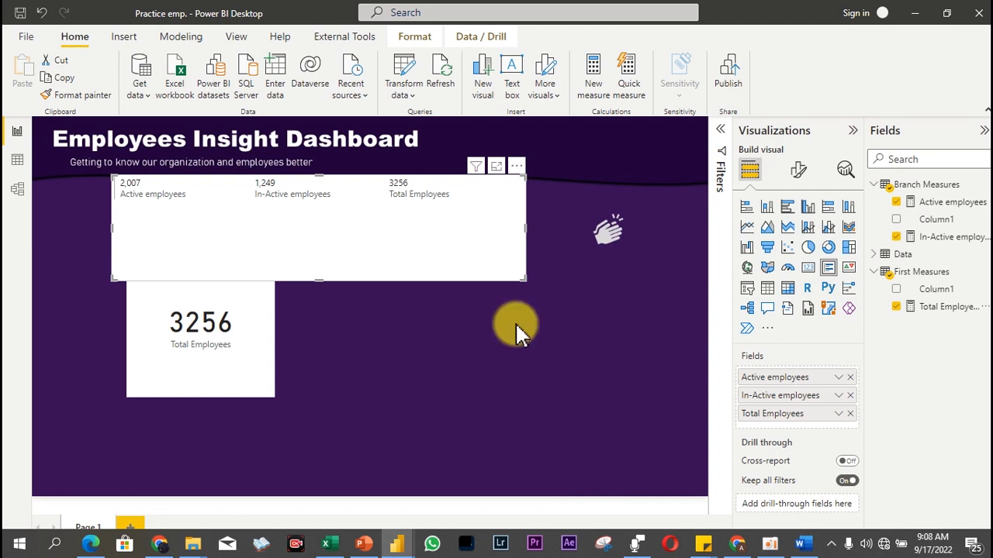
Step: Start a new measure named % Active employees in the Branch Measures table, using DIVIDE with Active employees as the numerator
click(948, 202)
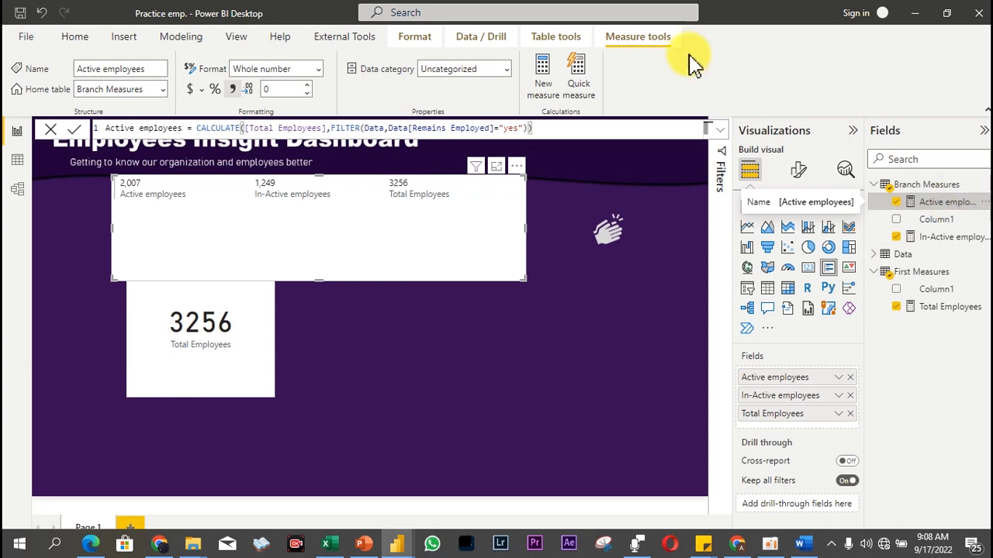
click(545, 81)
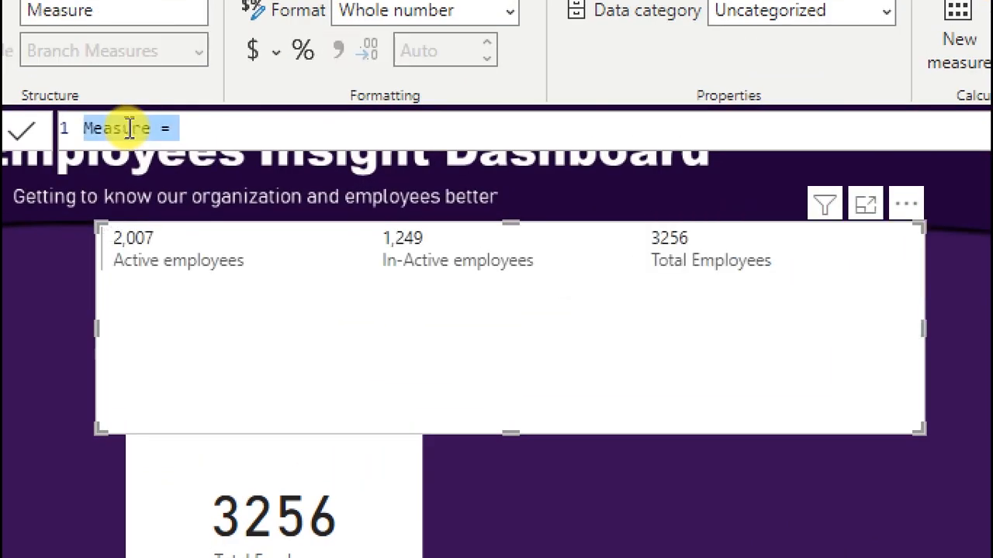
text(% Active employees)
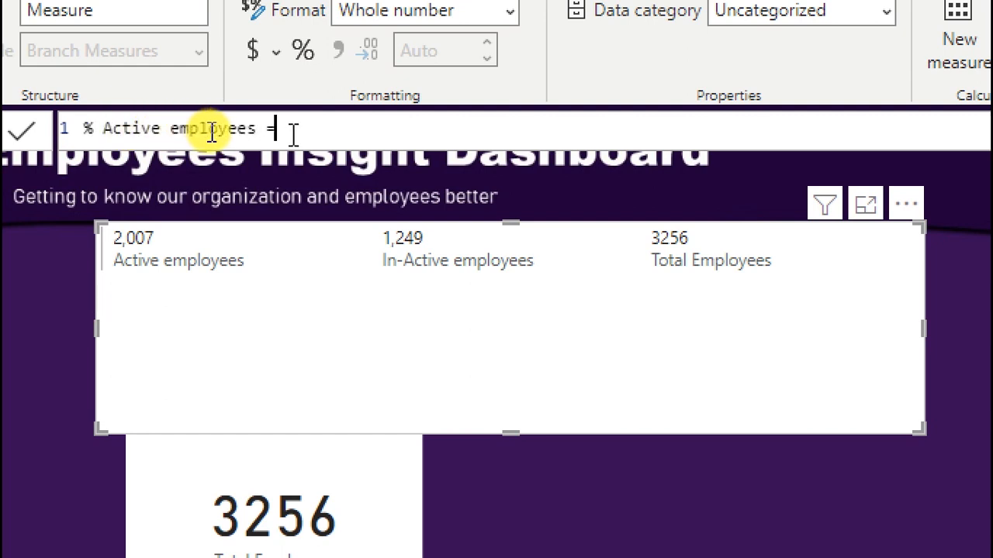
text(div)
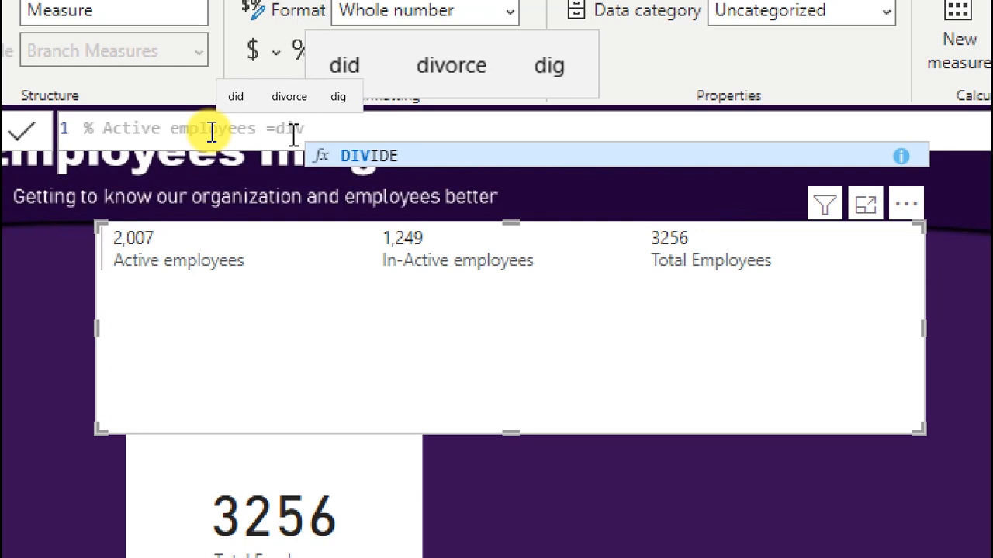
key(Tab)
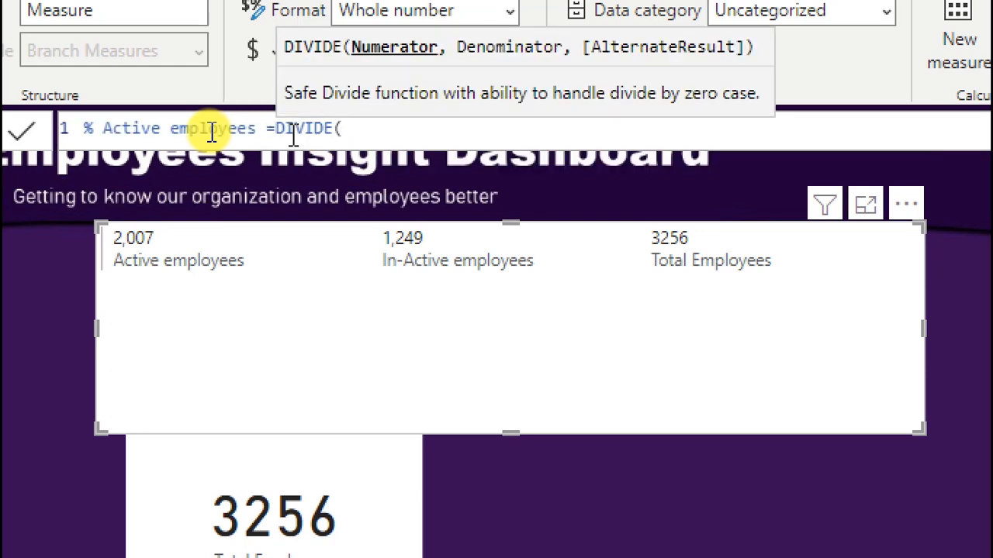
text(ac)
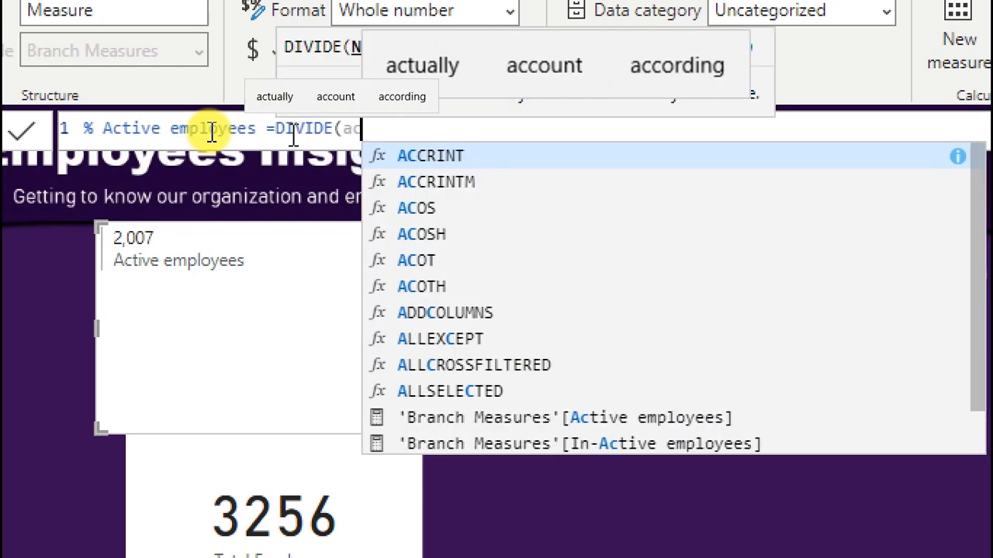
key(BackSpace)
key(BackSpace)
key(Escape)
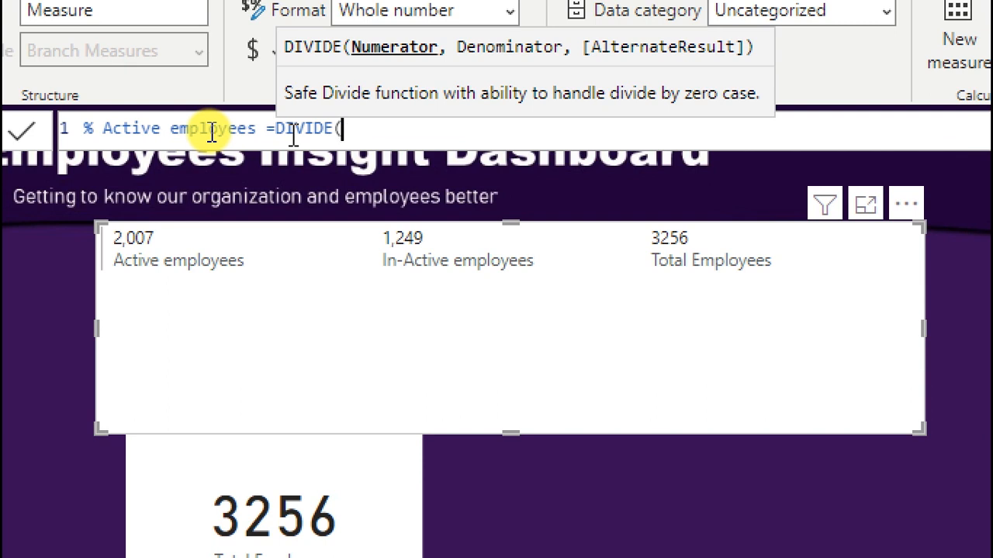
text([)
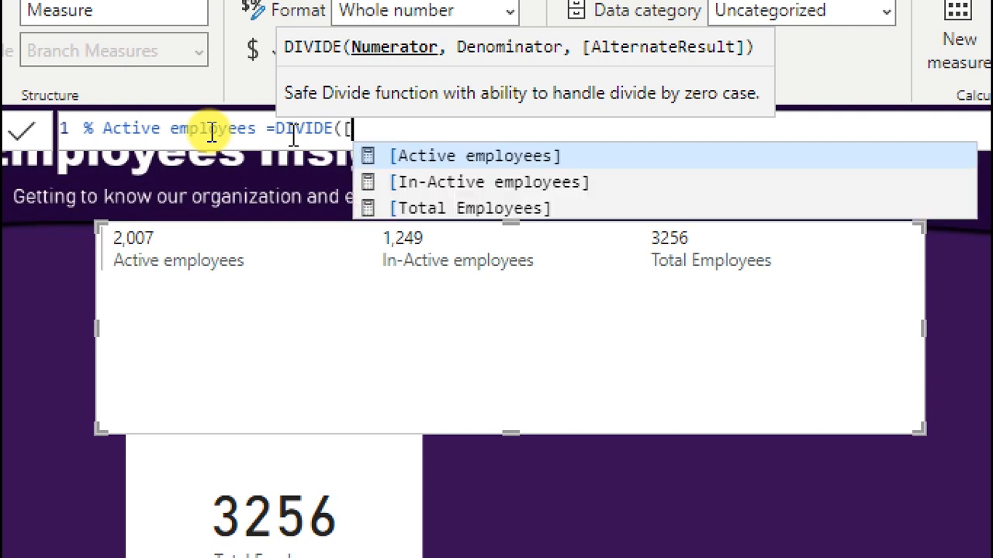
key(Tab)
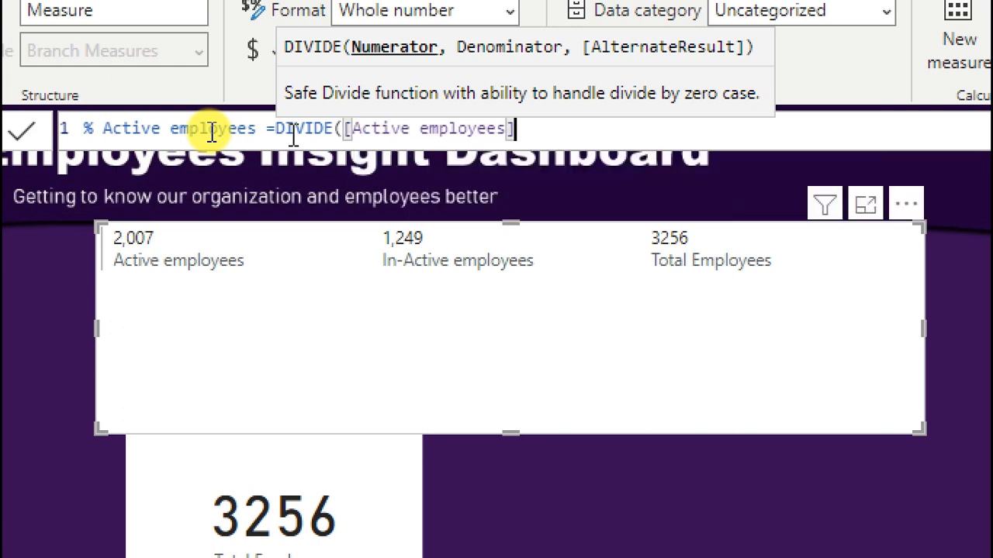
Step: Complete the DIVIDE formula with Total Employees as the denominator and 0 as the alternate result, and commit the measure
text(,tot)
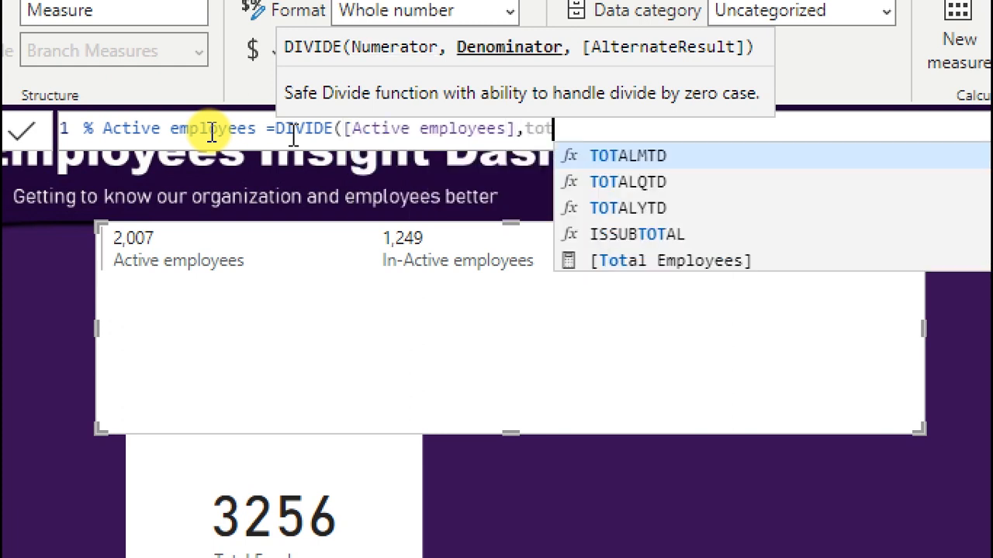
key(Down)
key(Down)
key(Down)
key(Down)
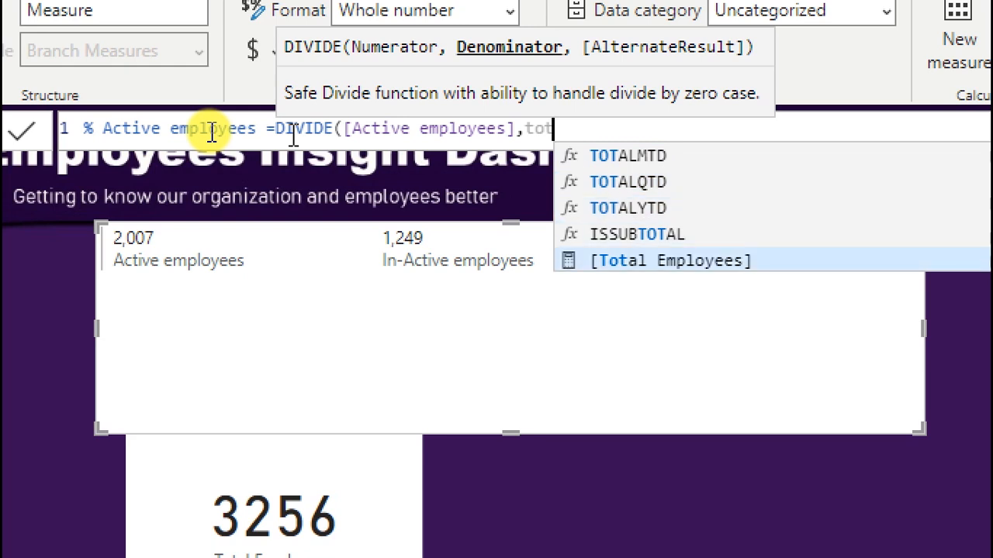
key(Tab)
text(,)
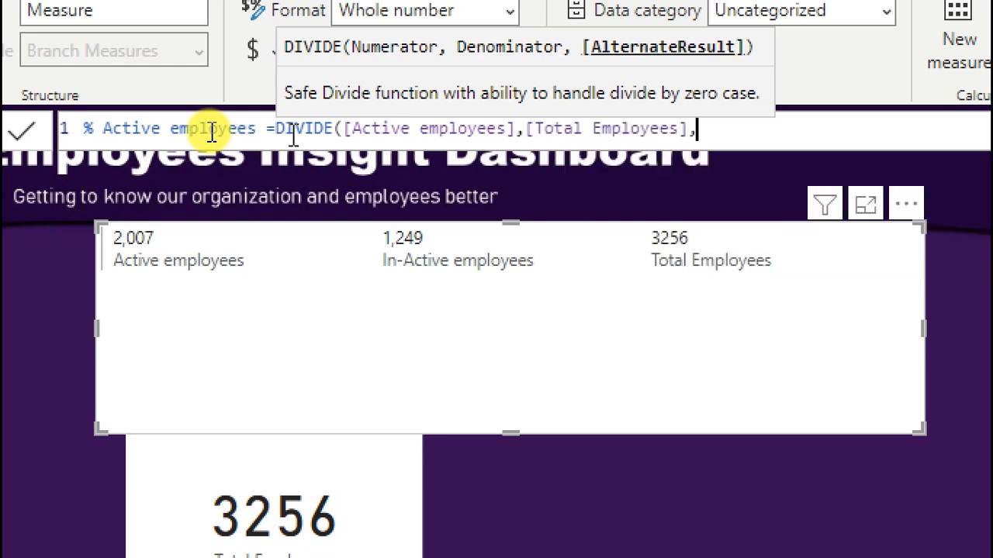
text(0))
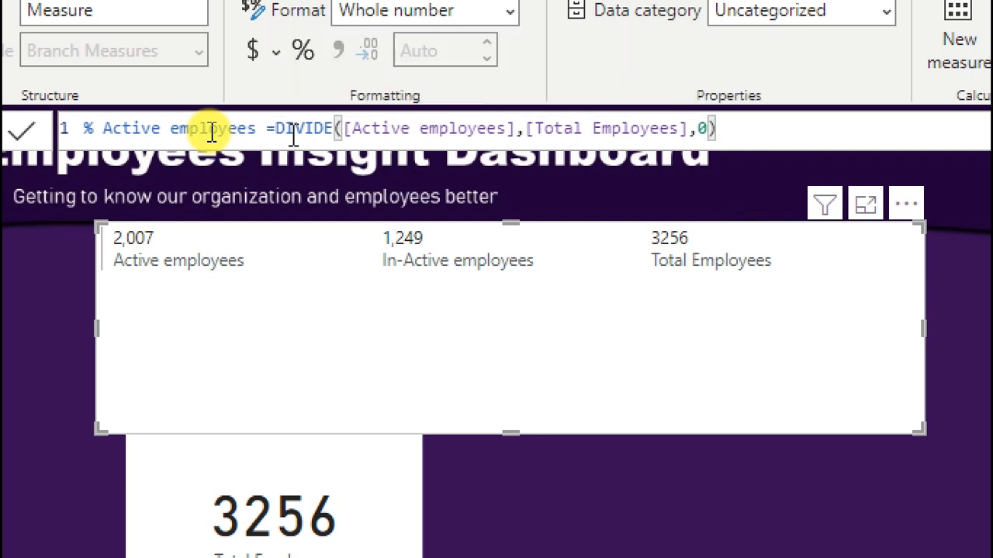
click(216, 130)
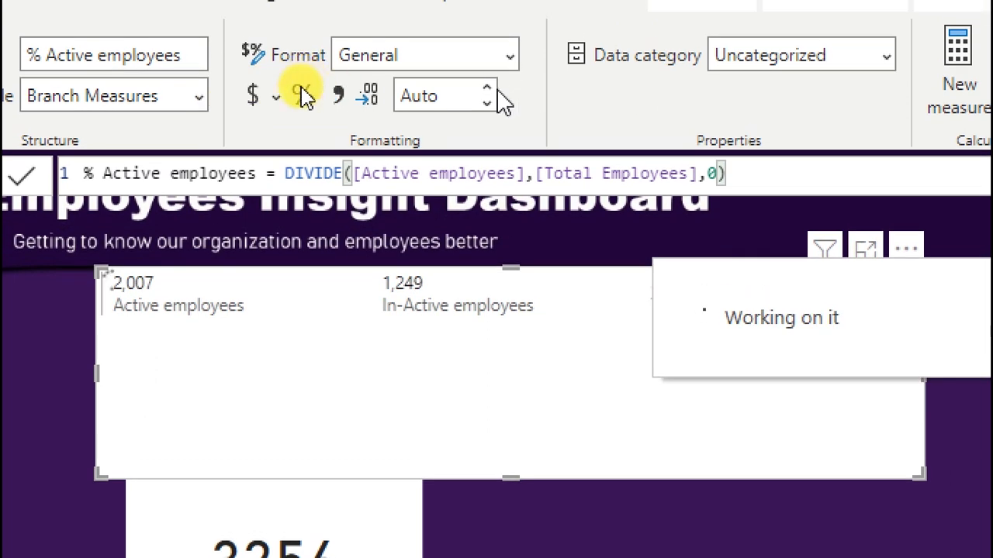
Step: Format the % Active employees measure as a percentage with 0 decimal places
click(302, 73)
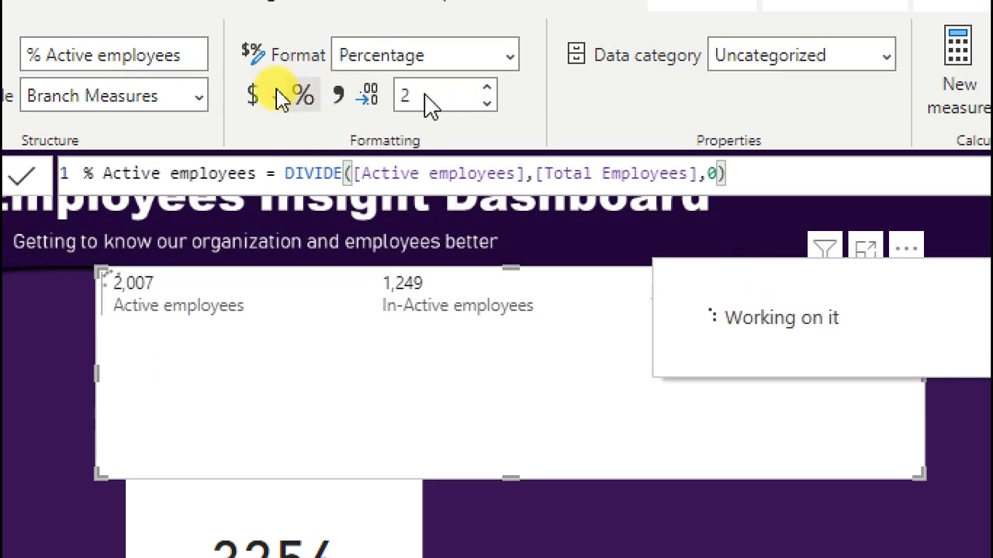
double_click(416, 94)
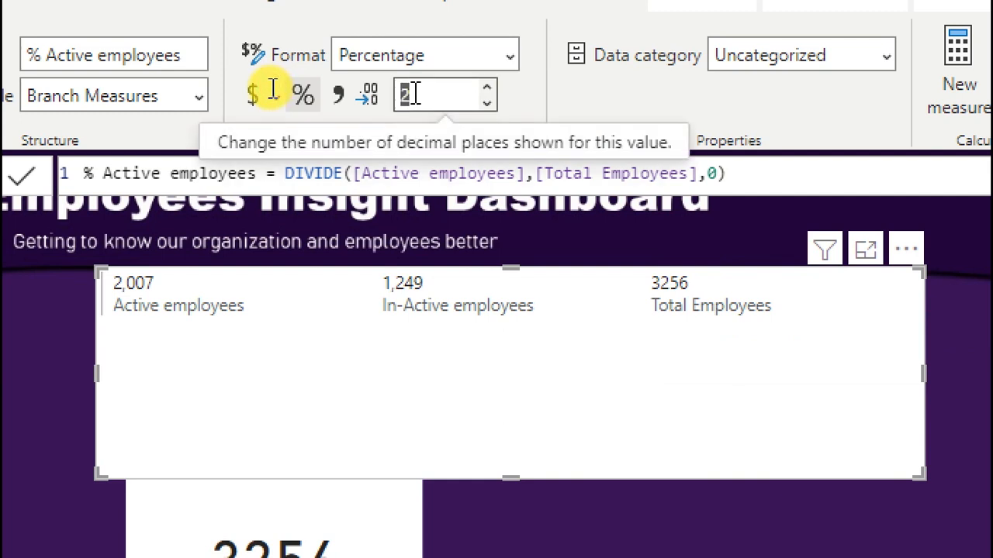
text(0)
key(Return)
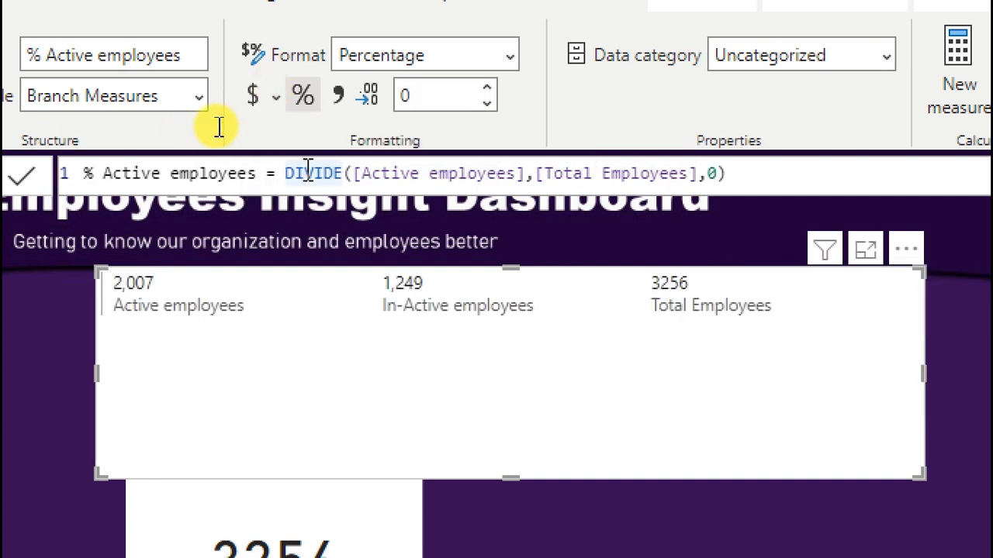
Step: Copy the % Active employees formula into a new measure and replace its numerator with In-Active employees
key(ctrl+a)
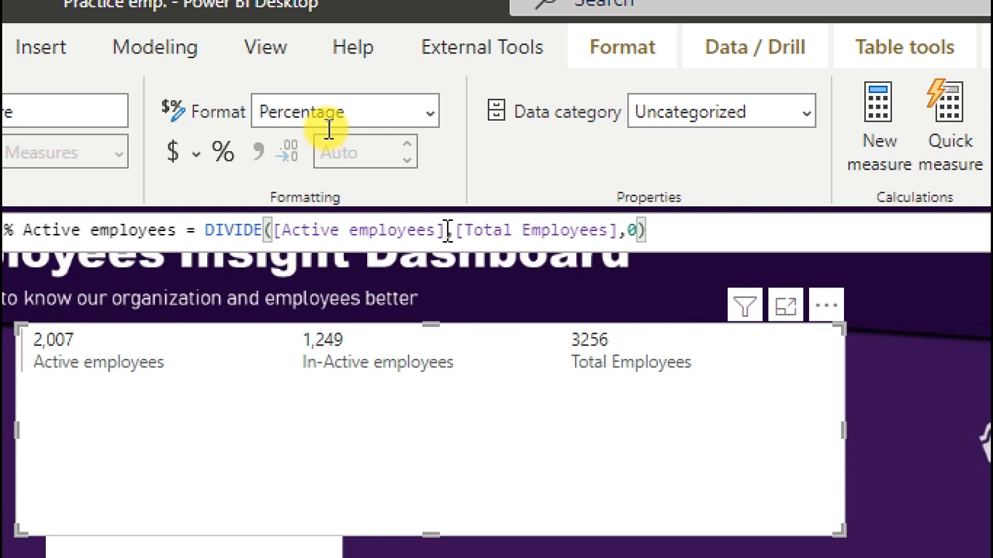
drag(447, 231, 271, 233)
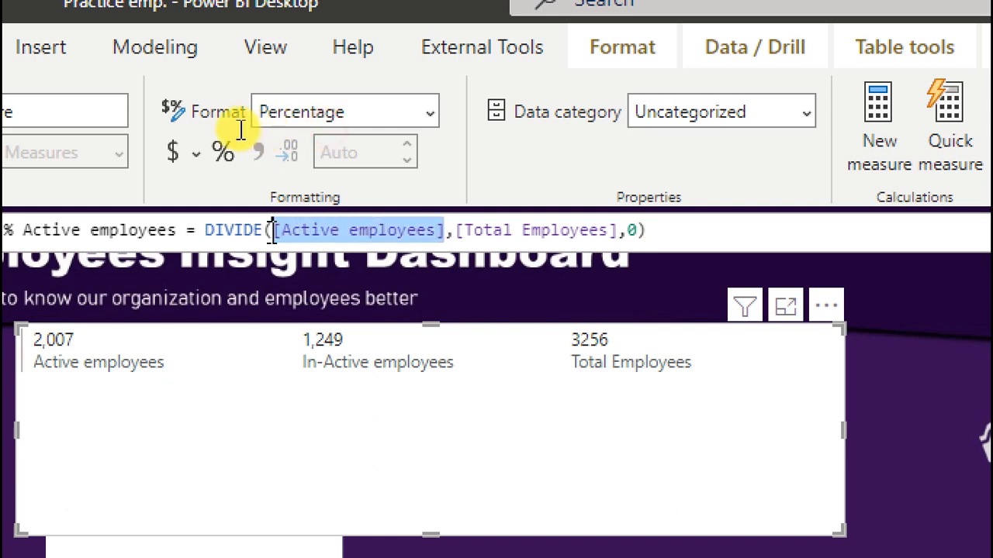
key(Delete)
text([)
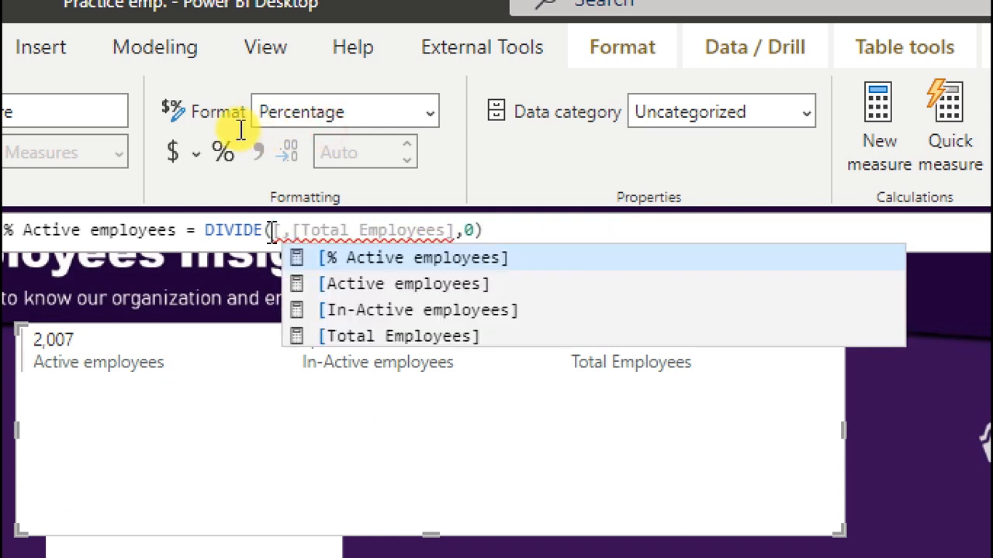
key(Down)
key(Down)
key(Down)
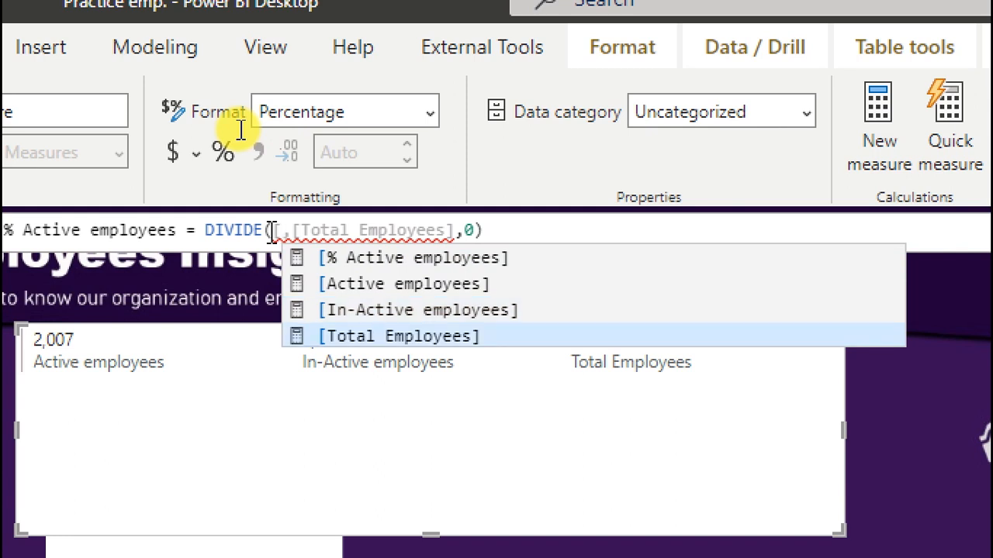
key(Up)
key(Tab)
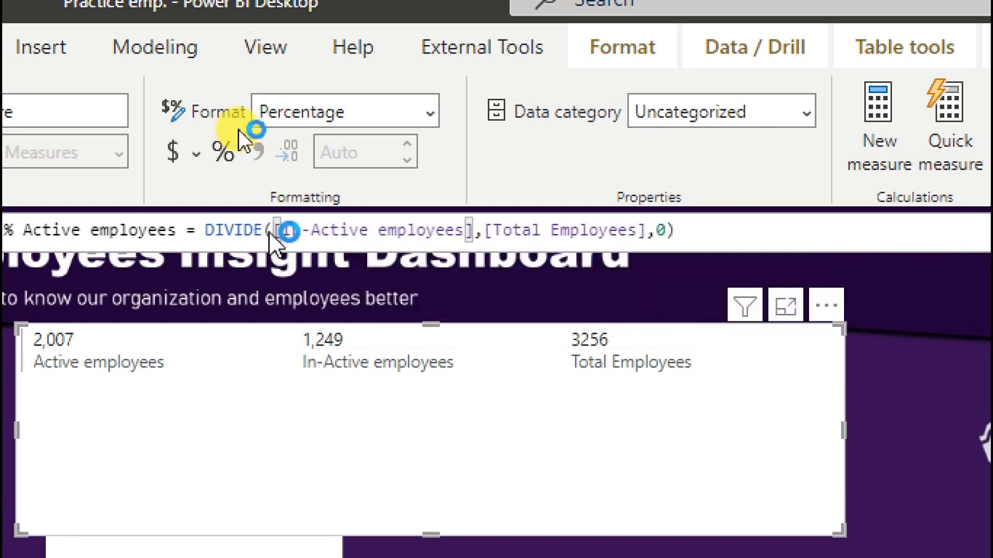
Step: Name the new measure % In-Active employees, commit it, and format it as a percentage with 0 decimal places
key(Return)
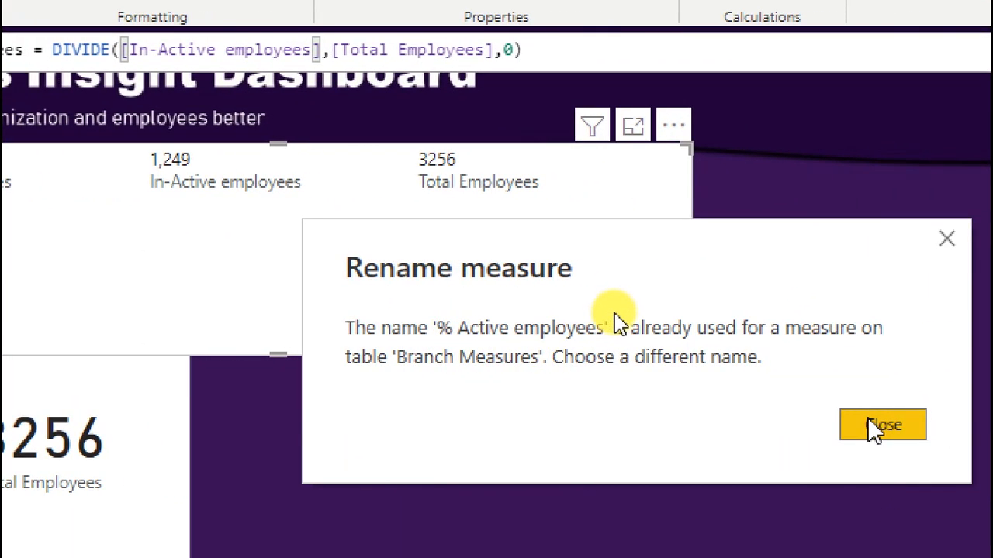
click(870, 426)
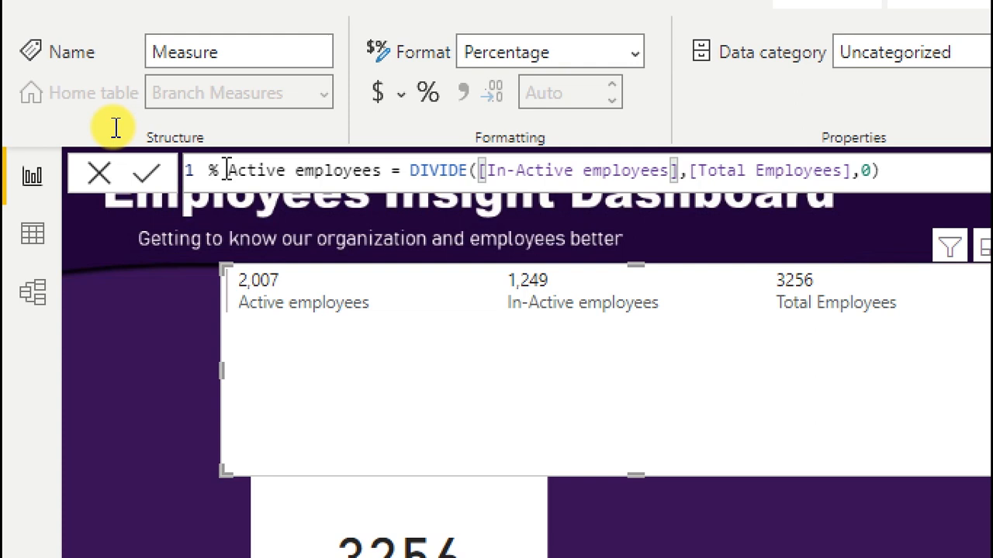
click(227, 170)
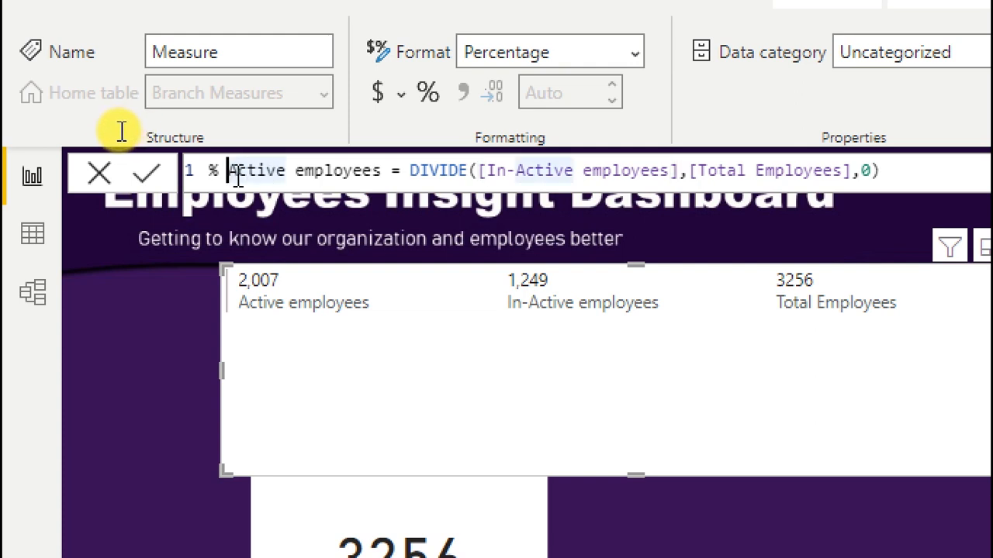
text(In-)
key(Return)
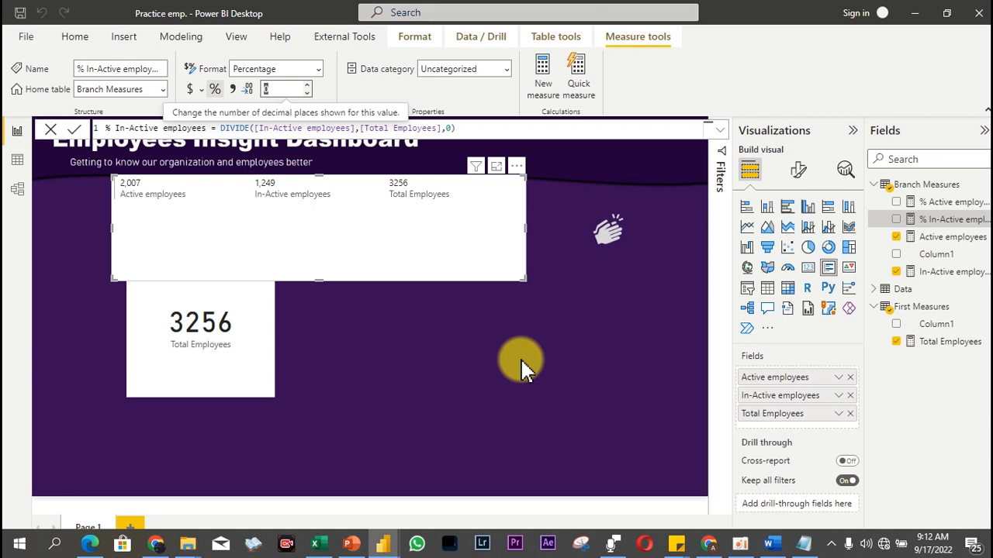
Step: Remove the multi-row card from the report page and move the Total Employees card down below the icons
click(517, 167)
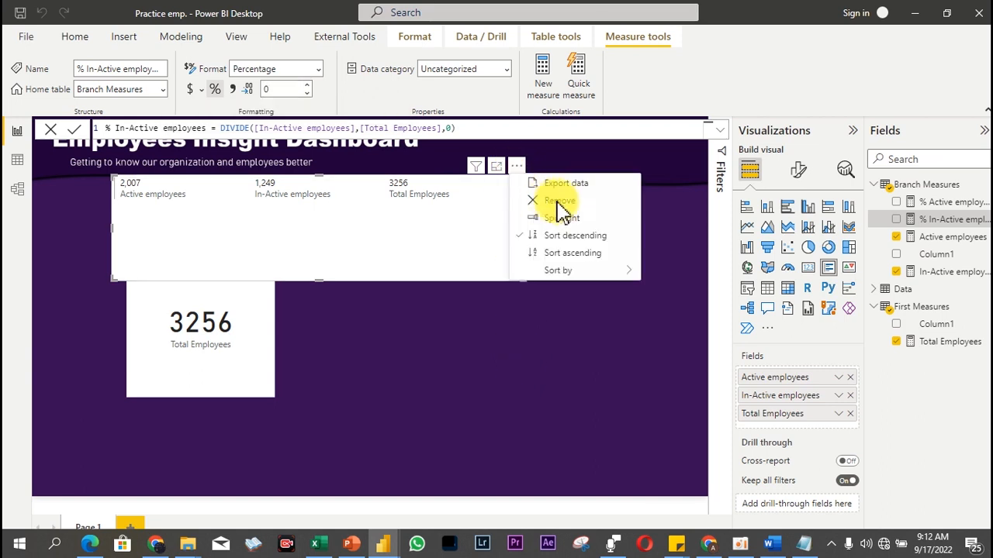
click(570, 204)
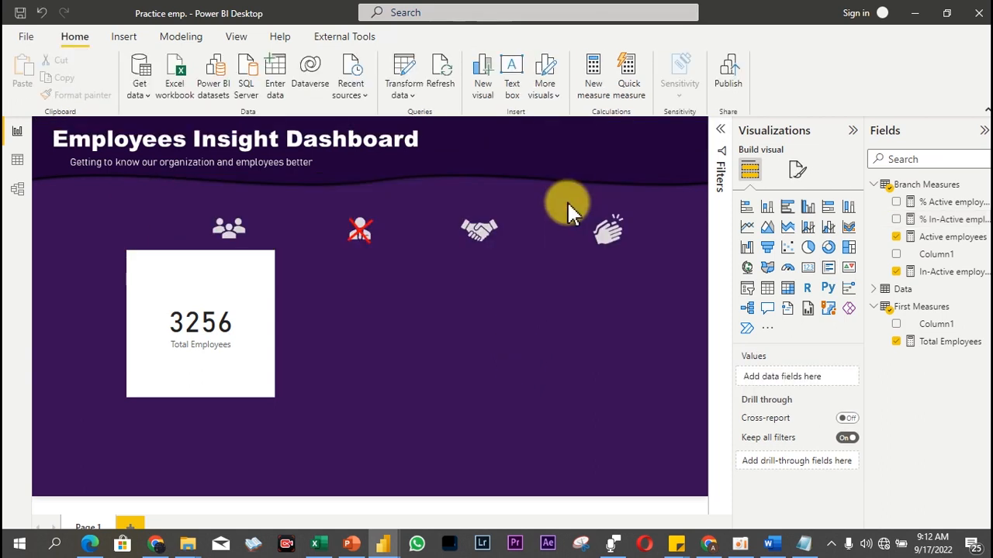
drag(237, 273, 217, 365)
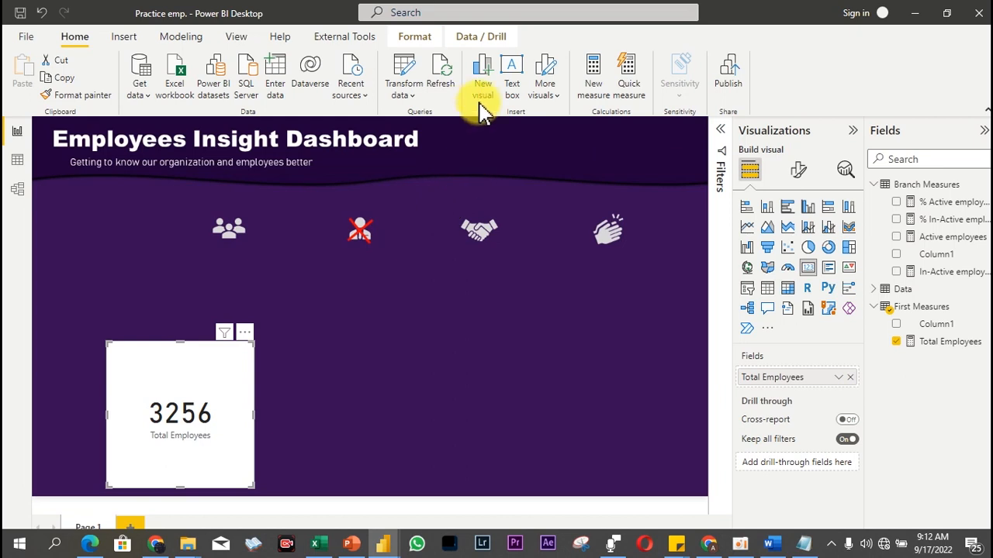
Step: Add a text box reading "Employees status at the moment", shrink it to a short, wide box, and place it below the dashboard header
click(514, 74)
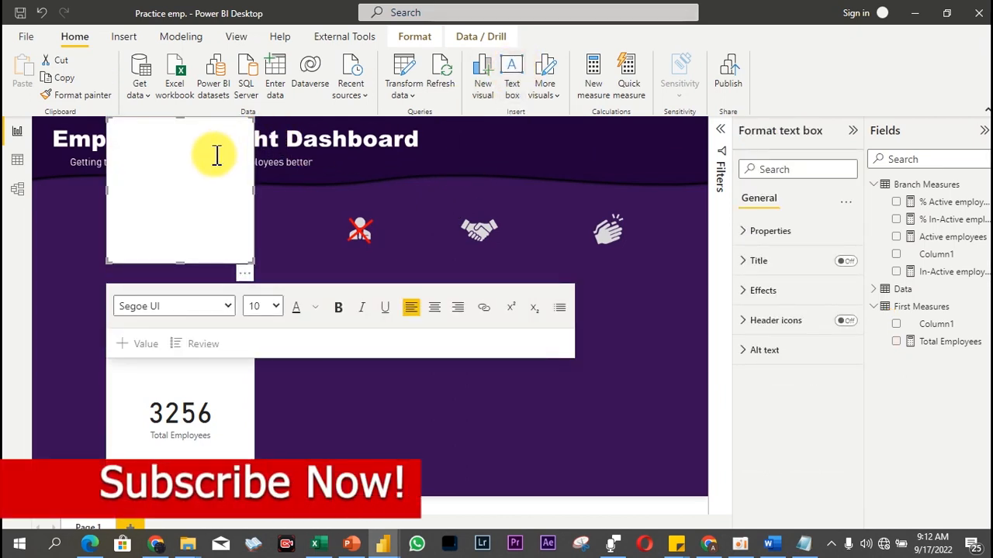
text(Employees status at the moment)
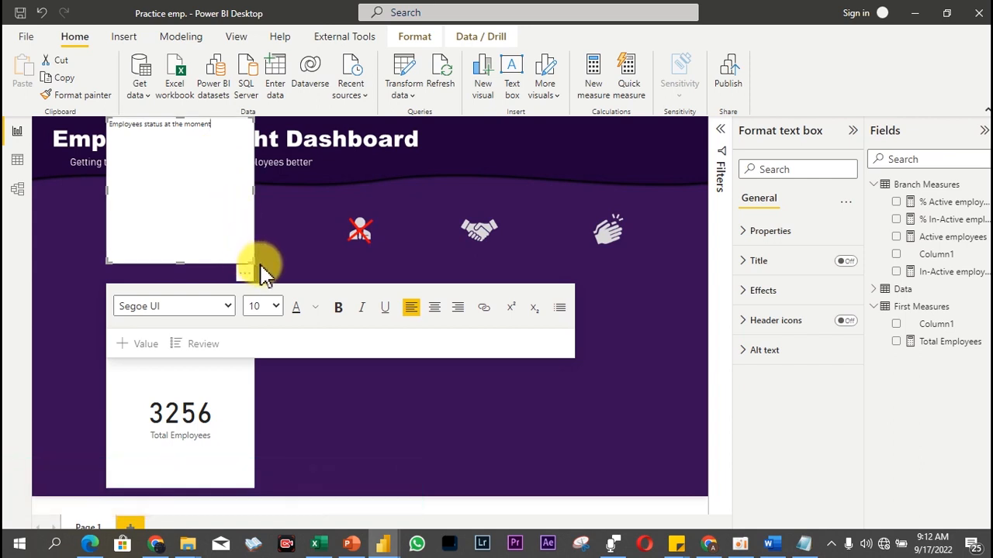
drag(246, 257, 340, 161)
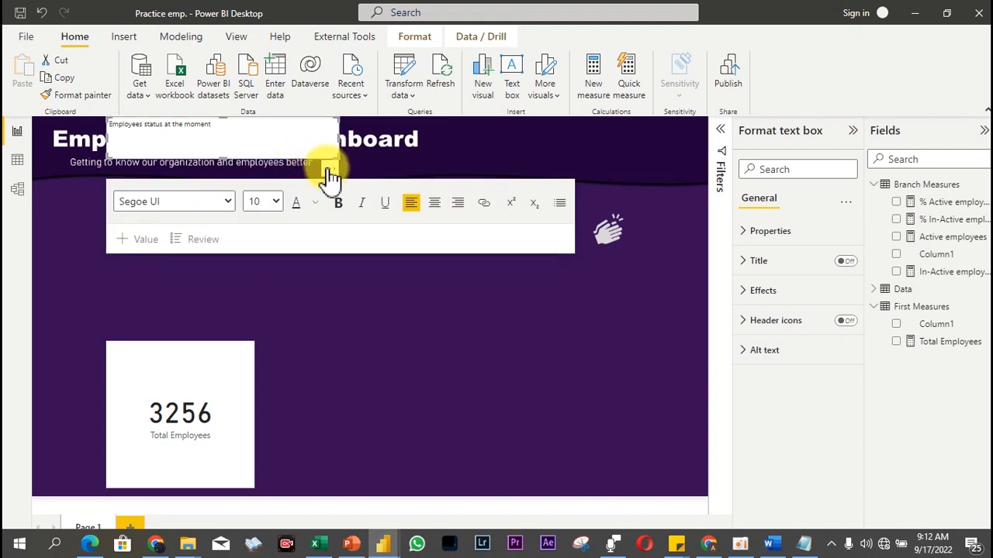
drag(328, 177, 426, 252)
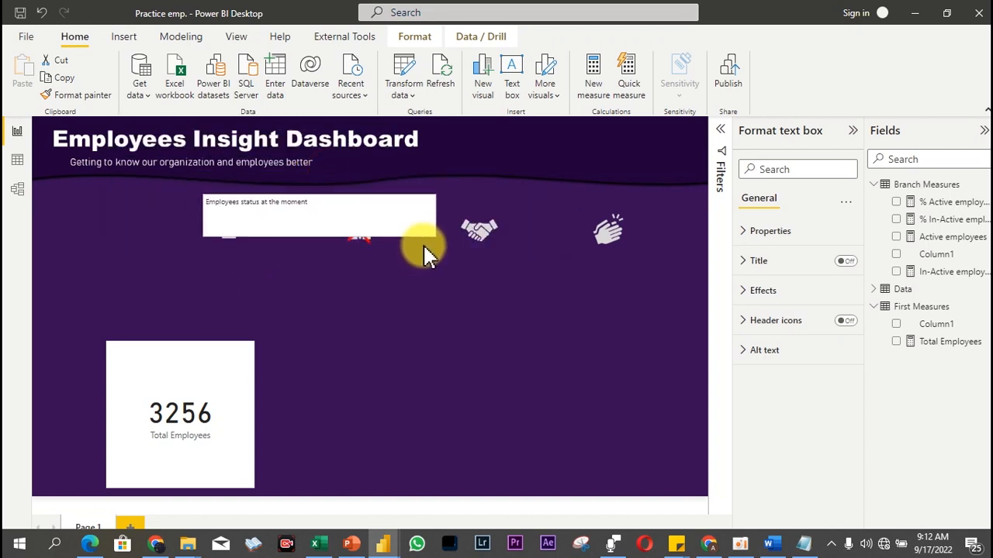
Step: Format the "Employees status at the moment" text as bold Arial, size 14, in light grey
click(330, 222)
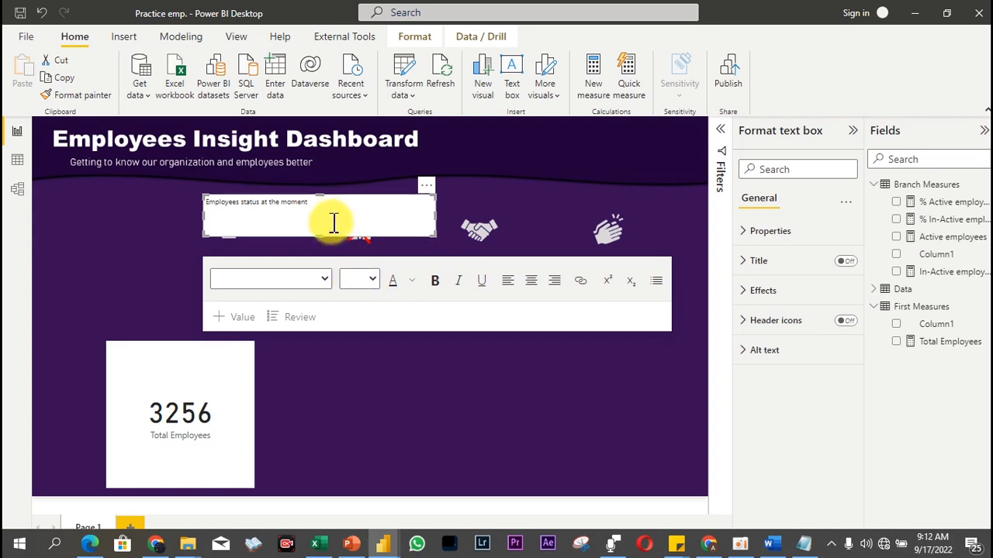
triple_click(323, 210)
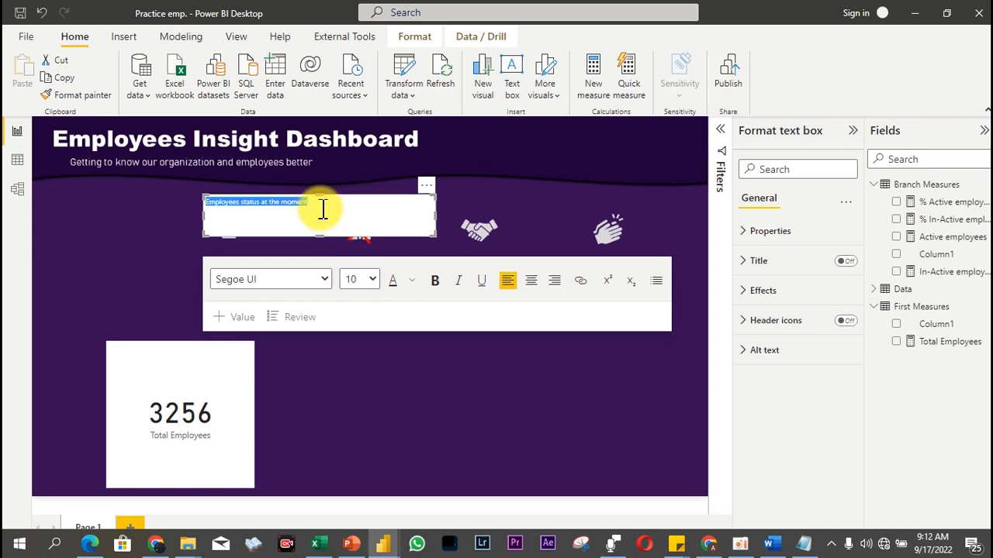
click(372, 281)
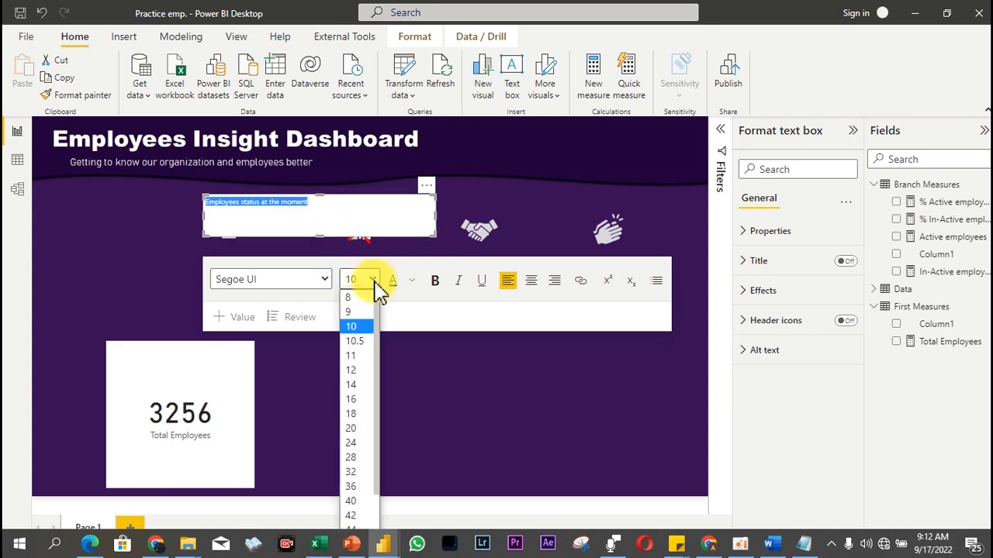
click(357, 385)
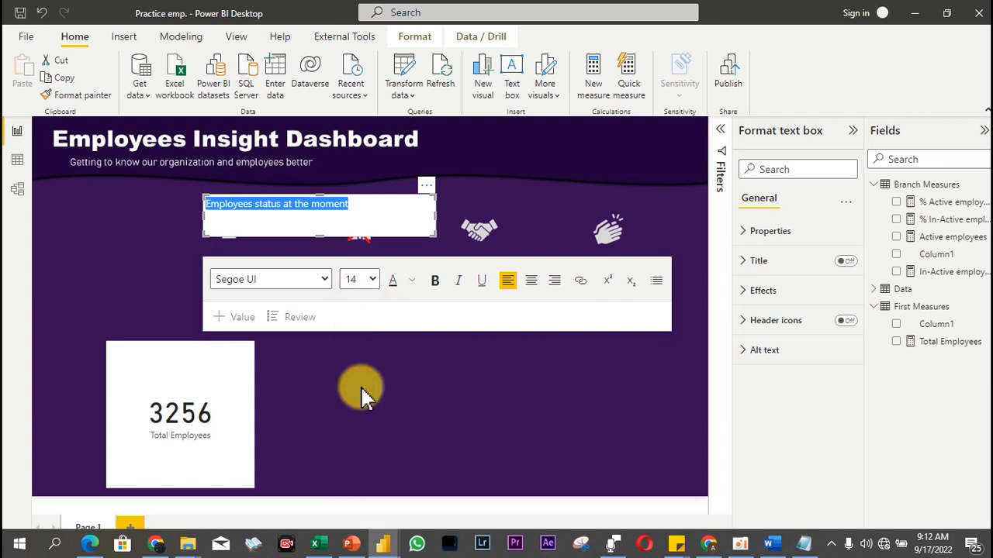
click(435, 280)
click(325, 280)
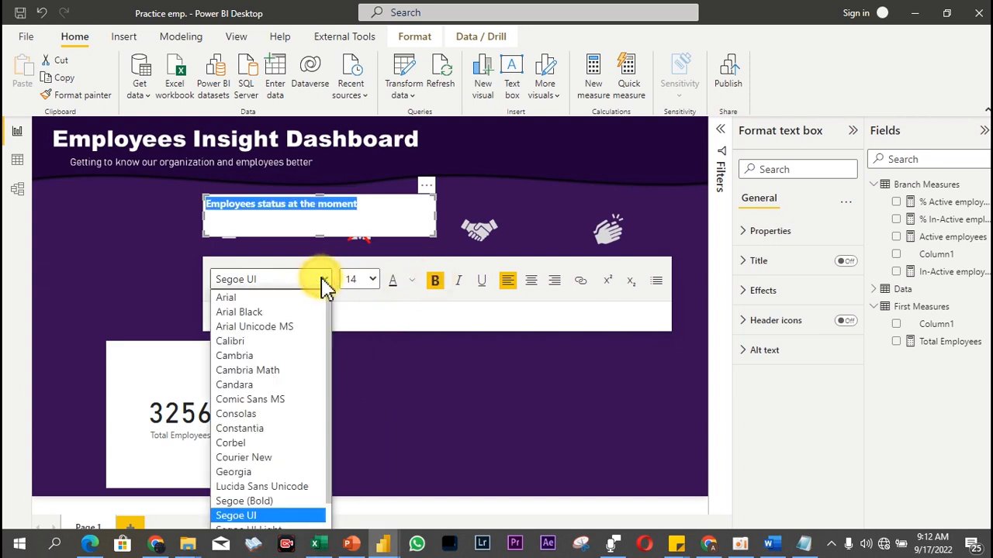
click(267, 297)
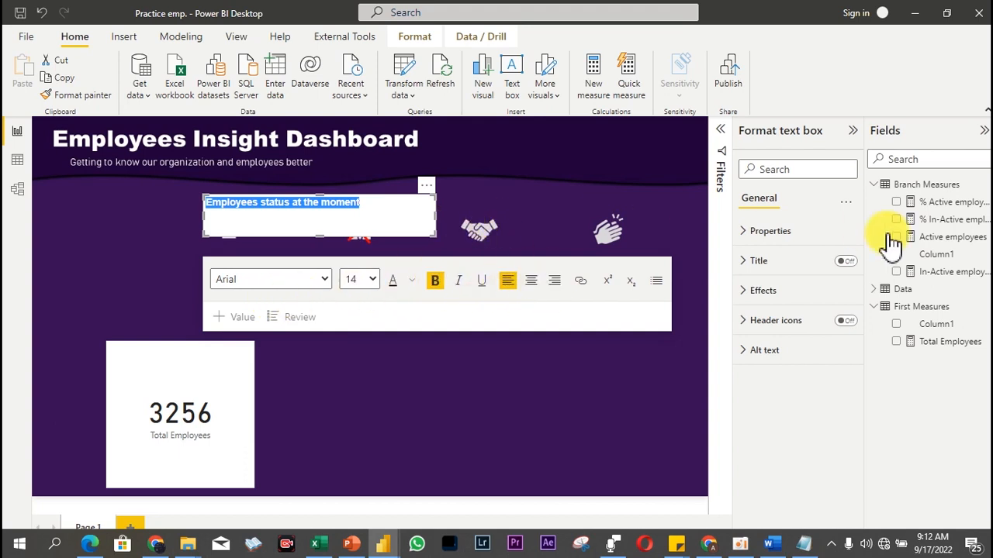
click(415, 284)
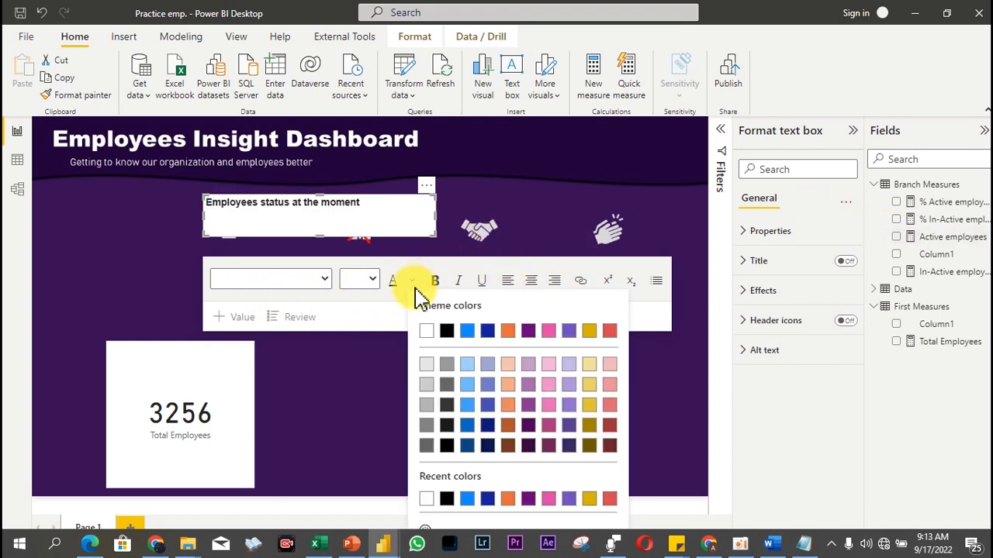
click(427, 386)
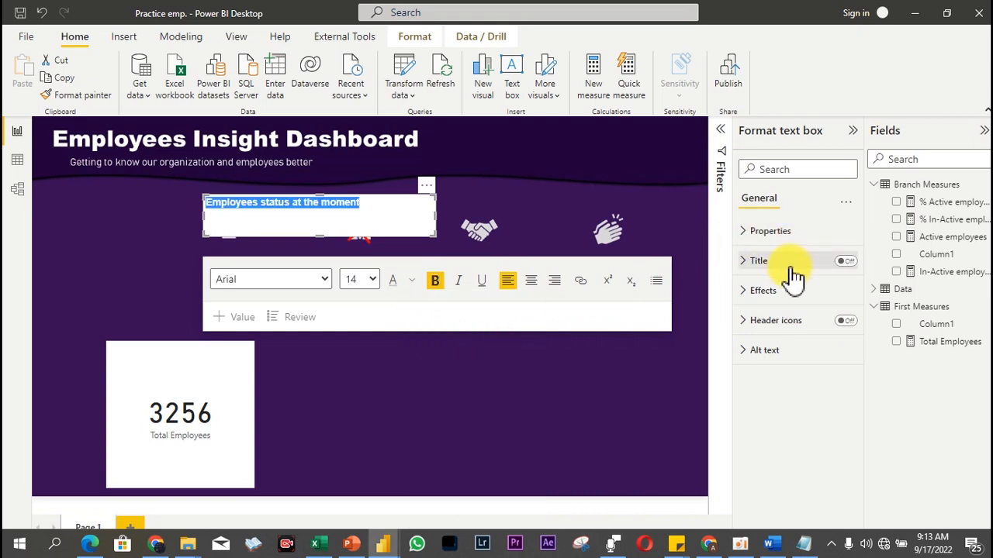
Step: Turn off the status text box's background, then shrink the box to fit its text just above the first two icons
click(764, 292)
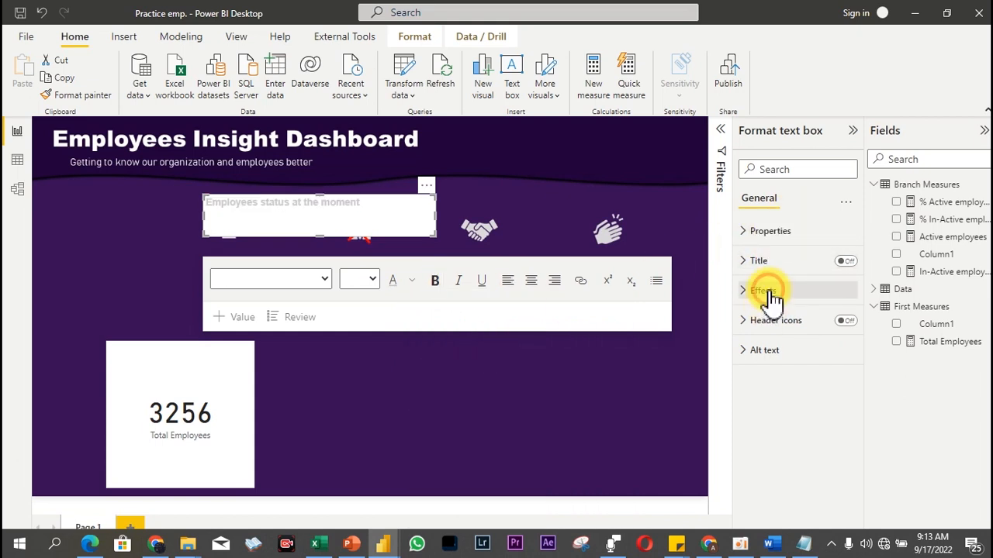
click(842, 321)
click(842, 320)
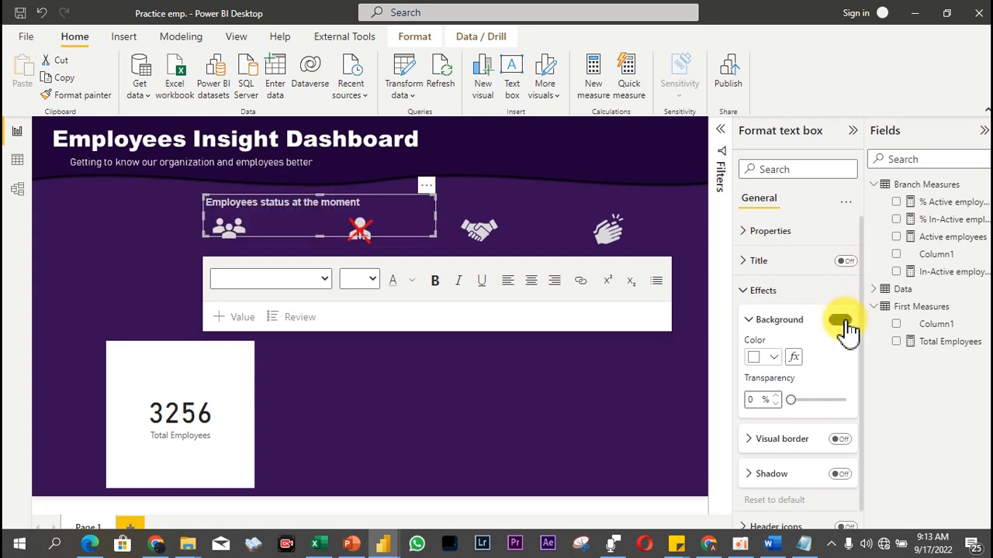
drag(428, 231, 372, 181)
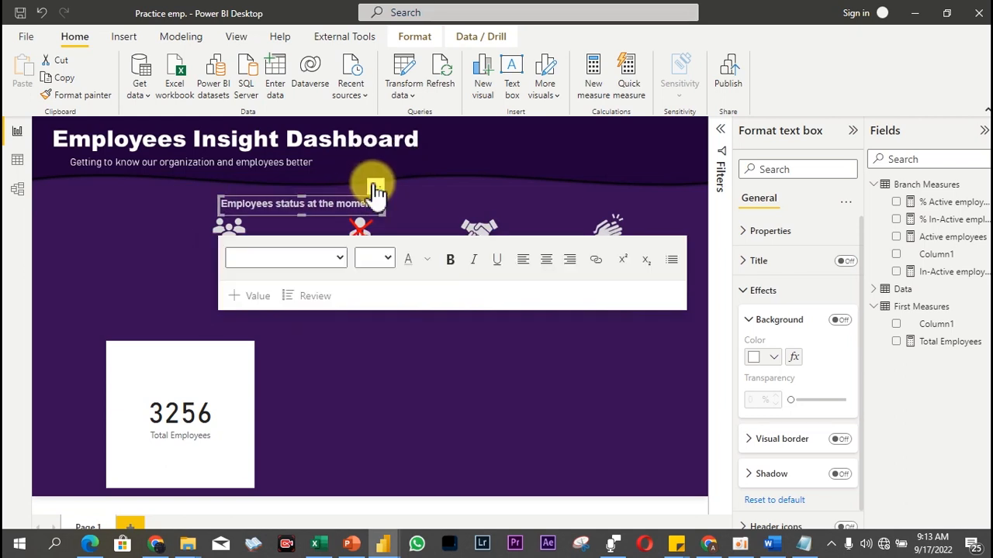
click(392, 341)
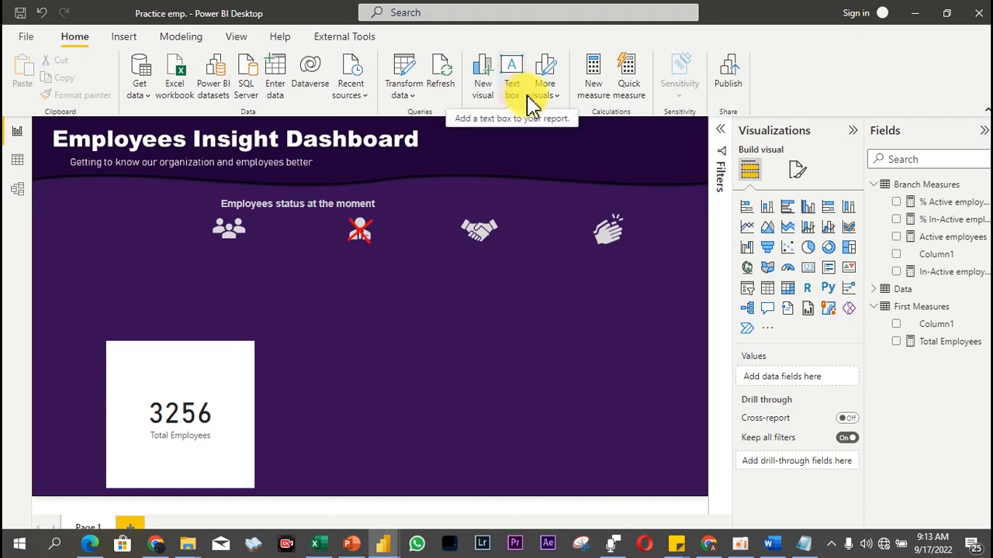
Step: Insert an oval shape, shrink it to a small dot, and place it just before the "Employees status at the moment" heading
click(124, 41)
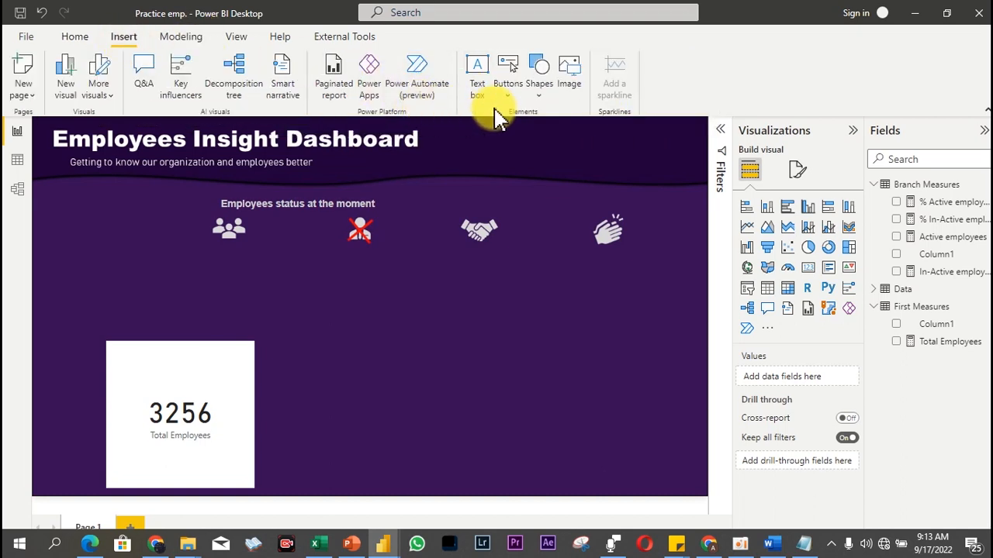
click(538, 94)
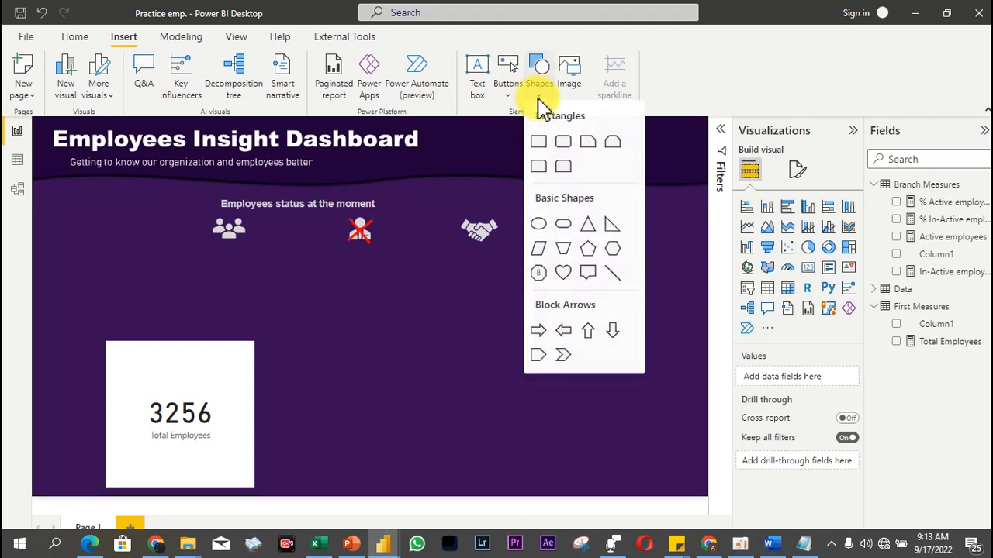
click(544, 233)
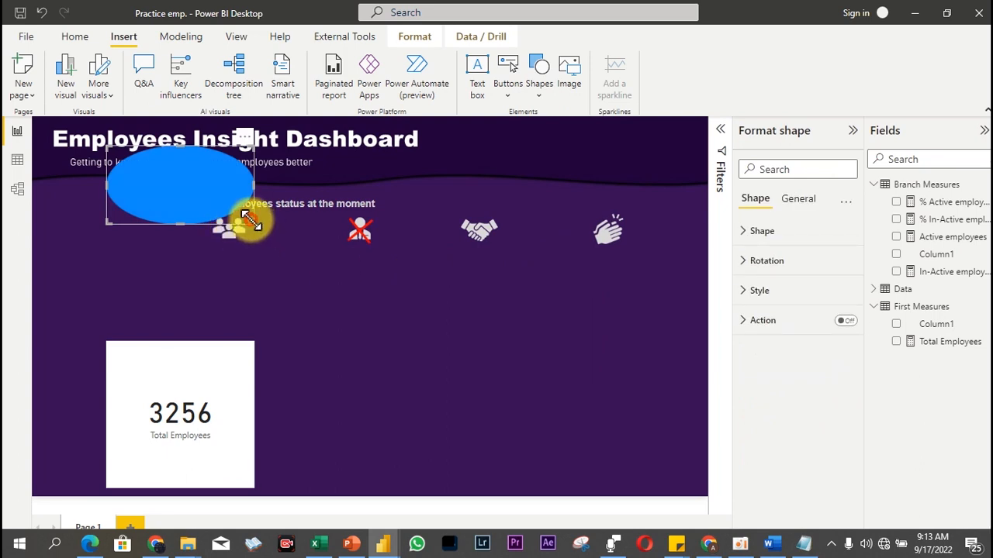
drag(253, 222, 124, 165)
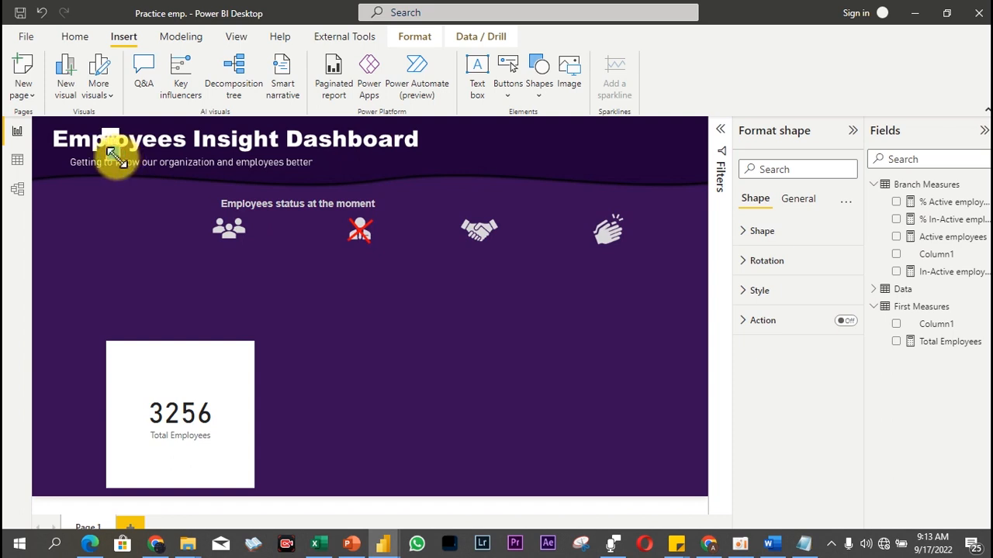
click(111, 138)
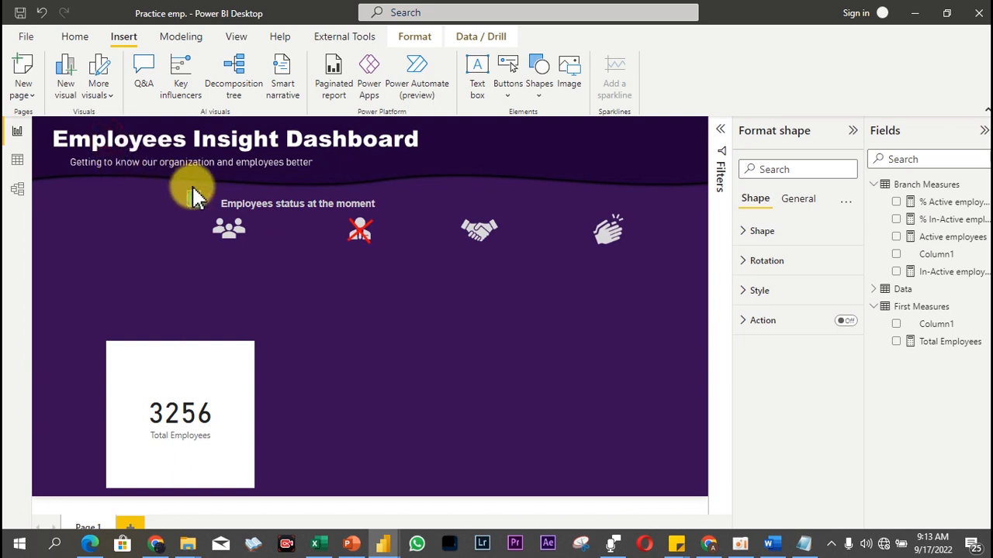
mouse_move(203, 187)
mouse_down()
mouse_move(217, 210)
mouse_move(209, 191)
mouse_up()
double_click(181, 224)
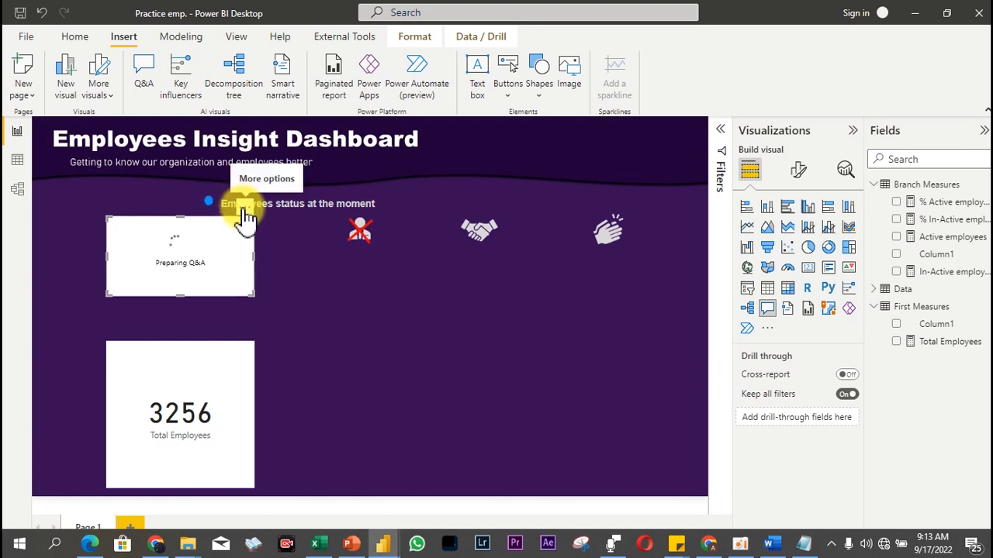
click(243, 206)
click(283, 225)
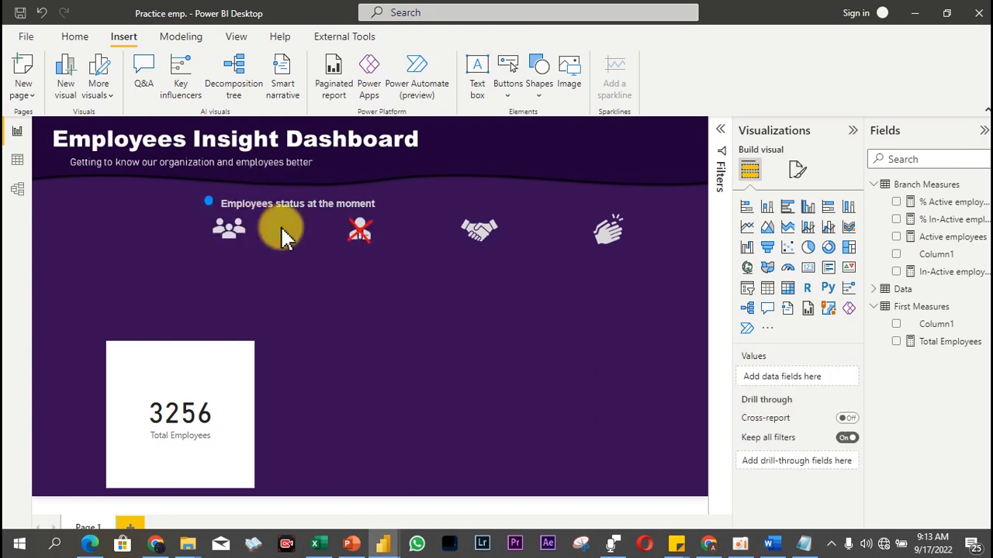
Step: Move the small oval close against the status heading and set its fill colour to the gold theme colour
click(205, 204)
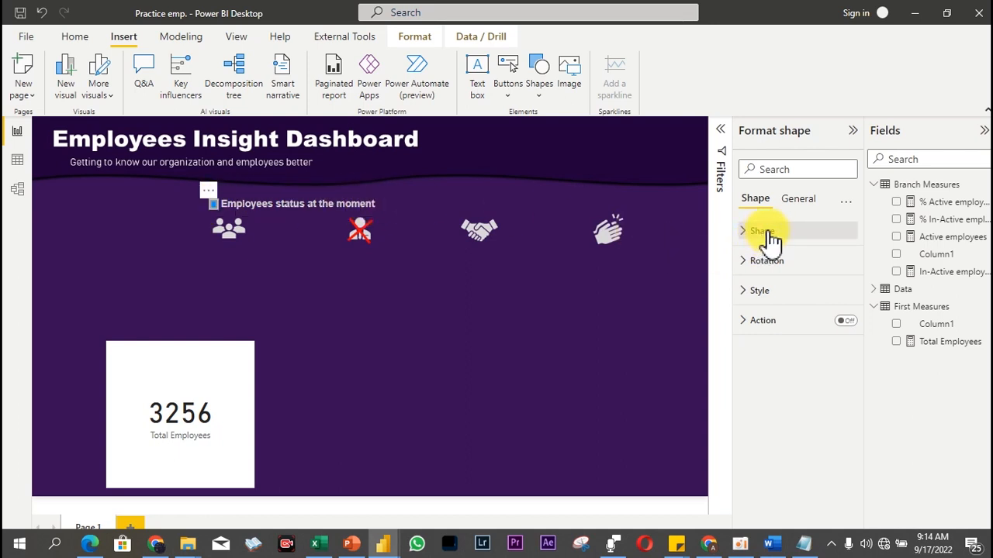
click(769, 235)
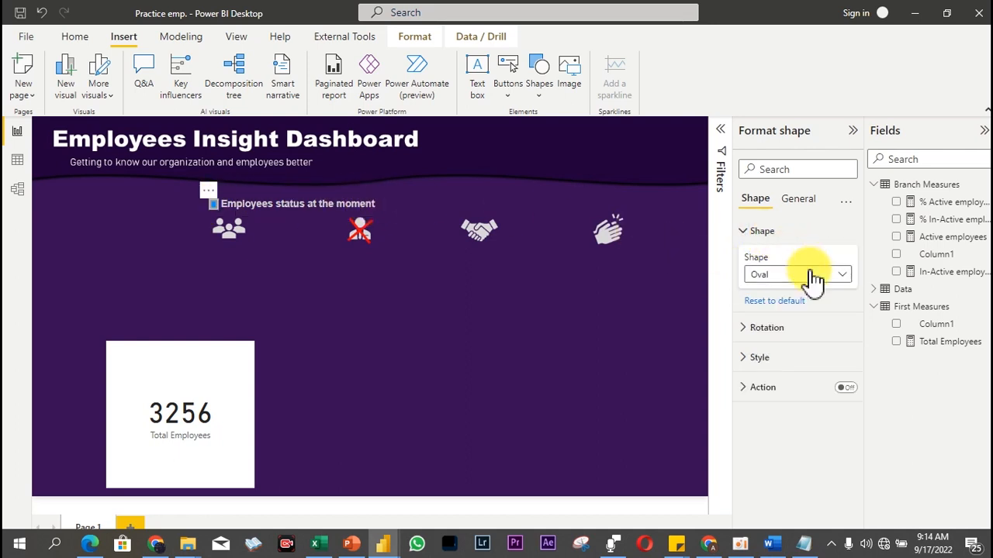
click(771, 236)
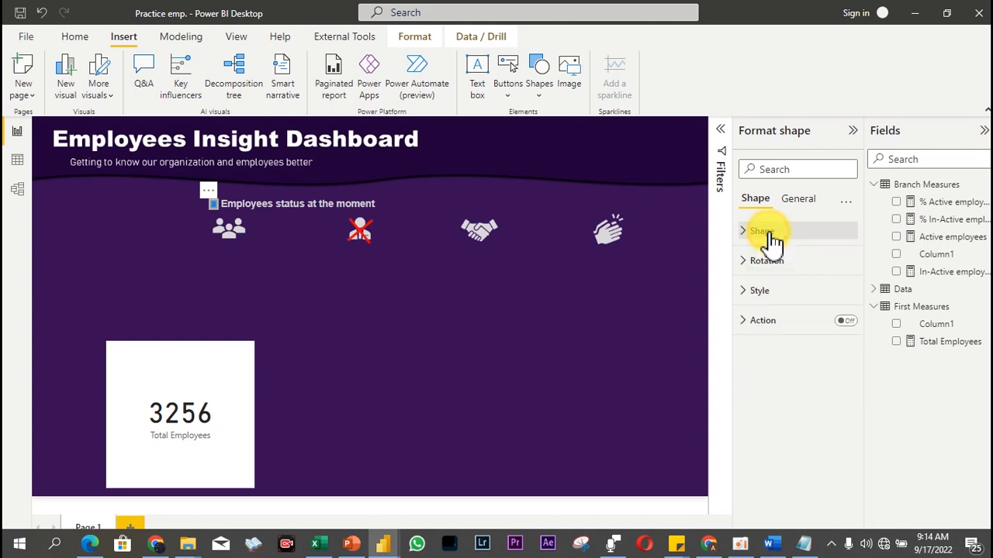
click(770, 298)
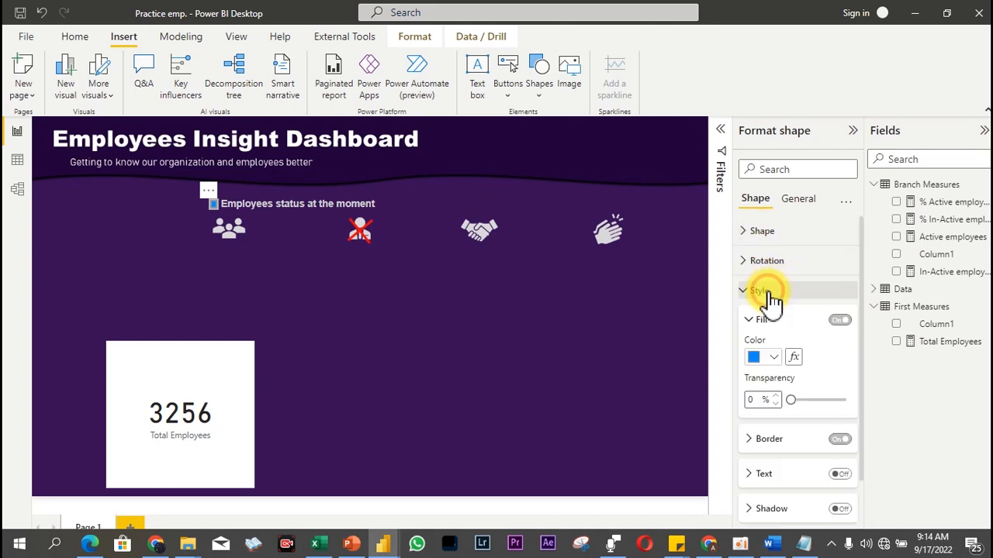
click(775, 357)
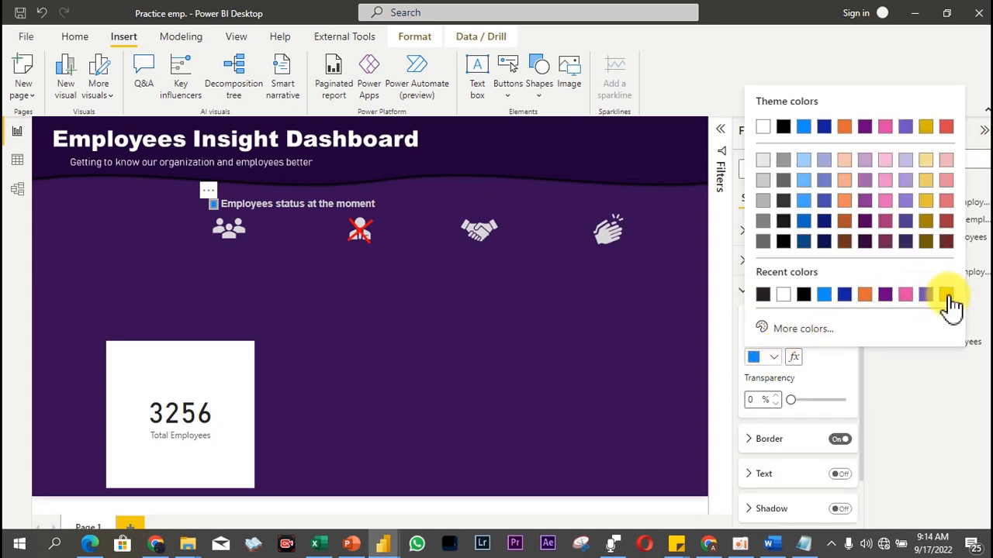
click(925, 128)
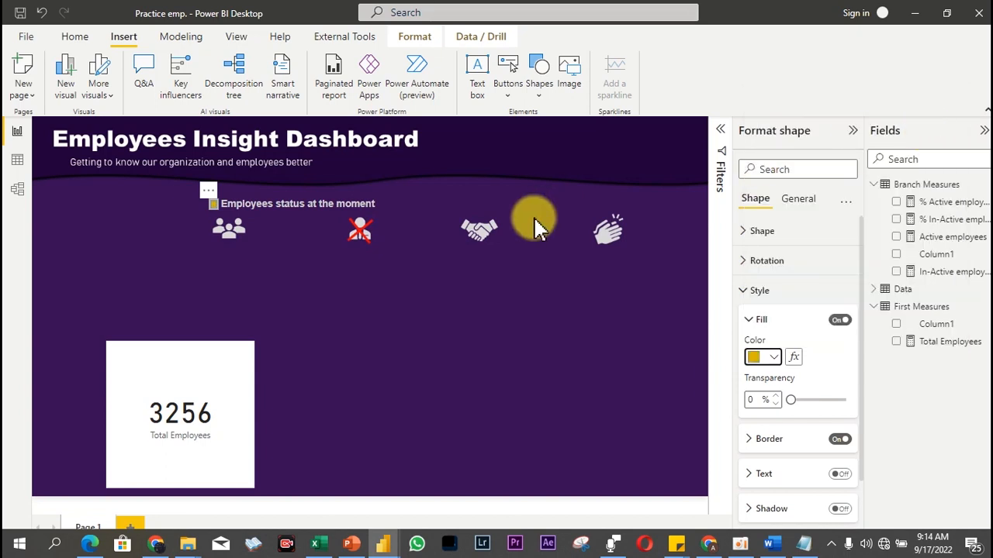
click(442, 308)
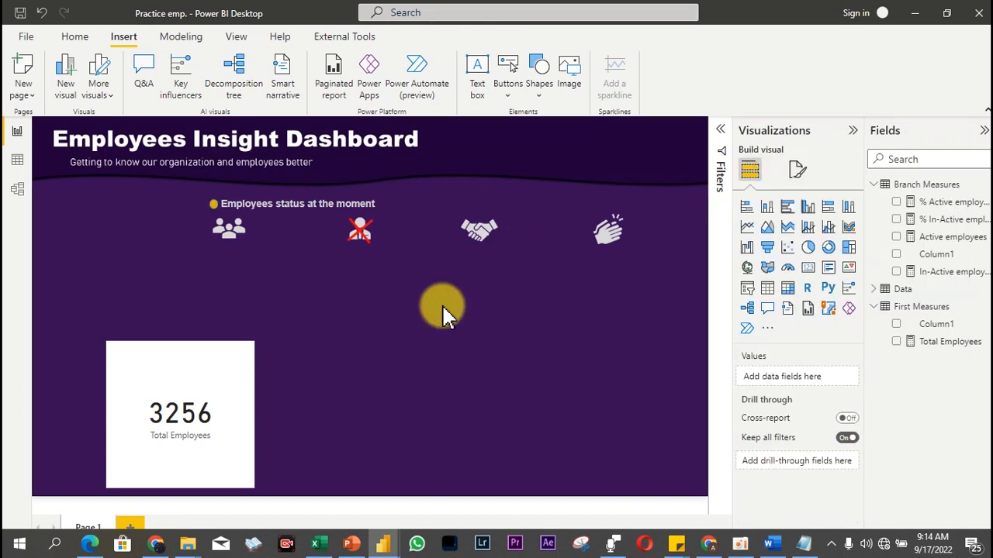
Step: Turn off the border of the gold dot beside the status heading
click(239, 204)
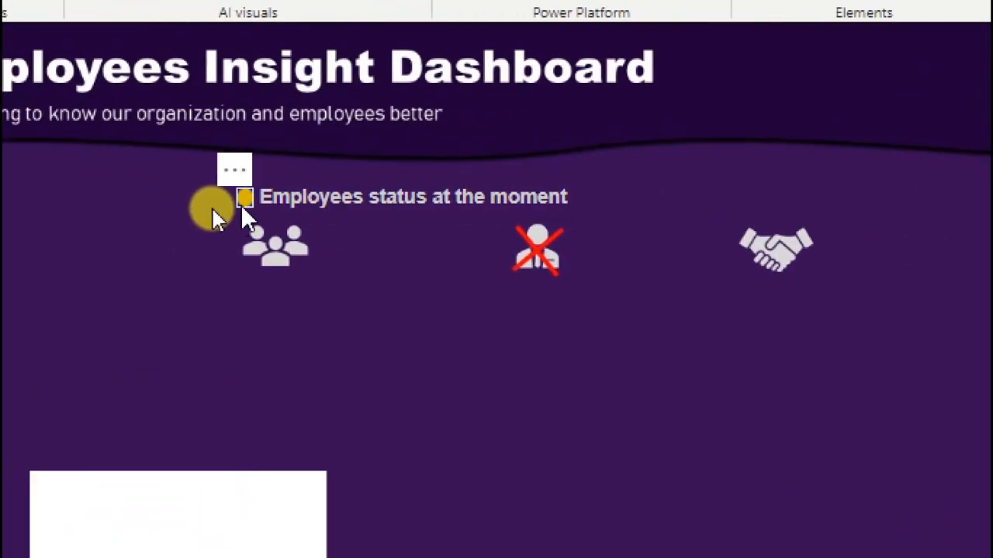
click(242, 198)
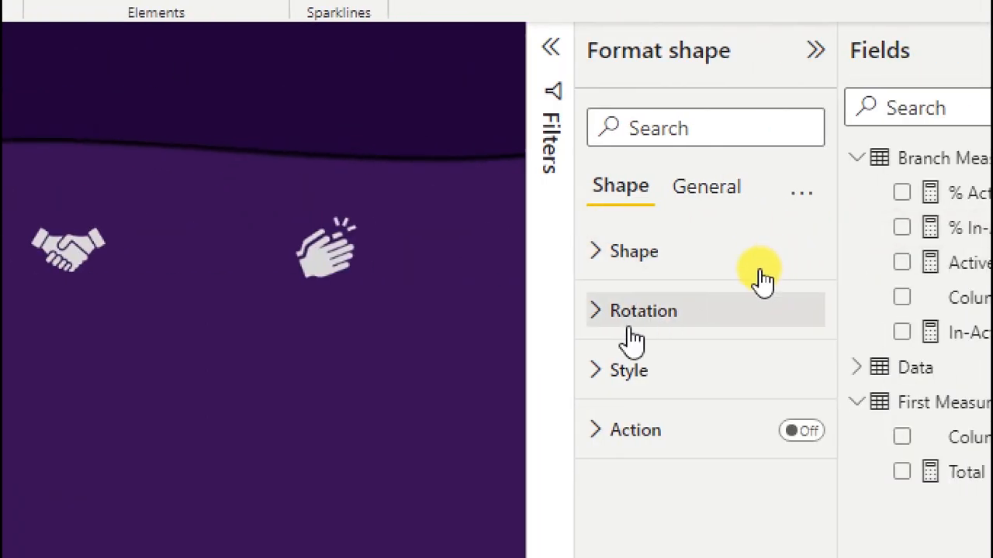
click(629, 371)
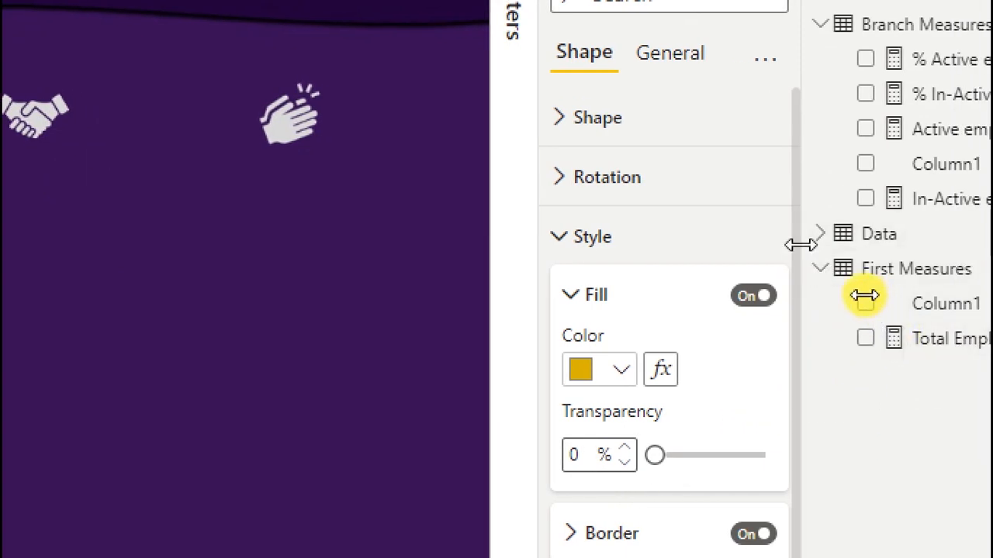
scroll(798, 337, down, 3)
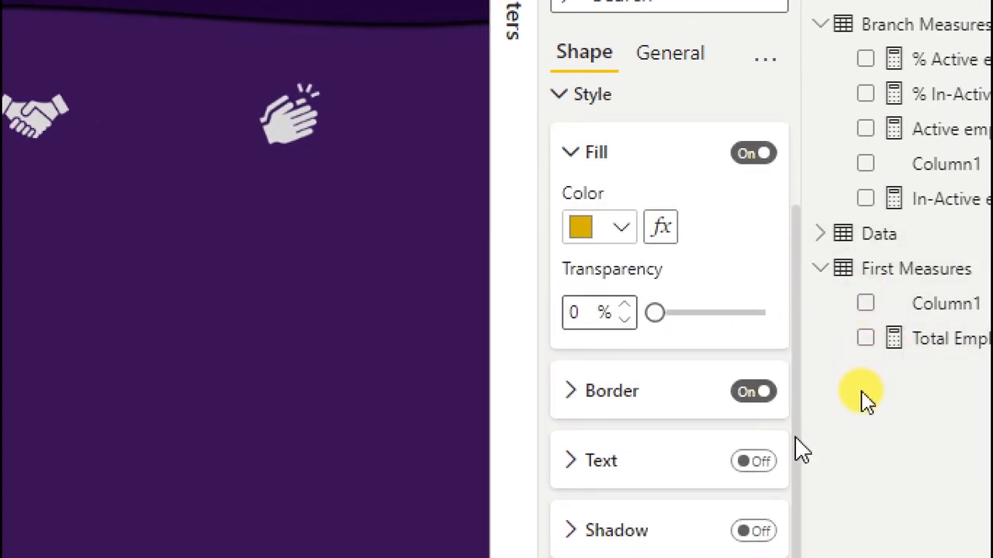
click(756, 393)
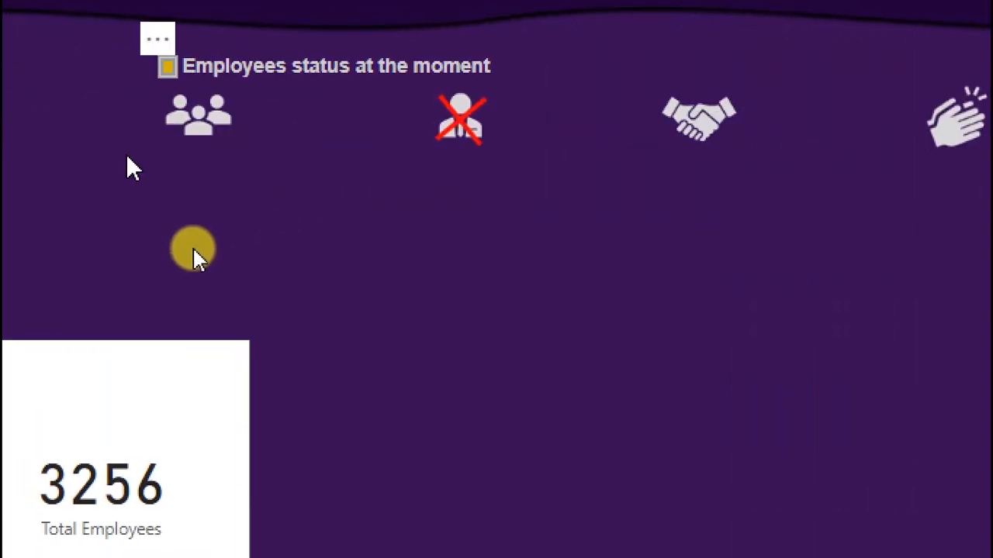
double_click(134, 154)
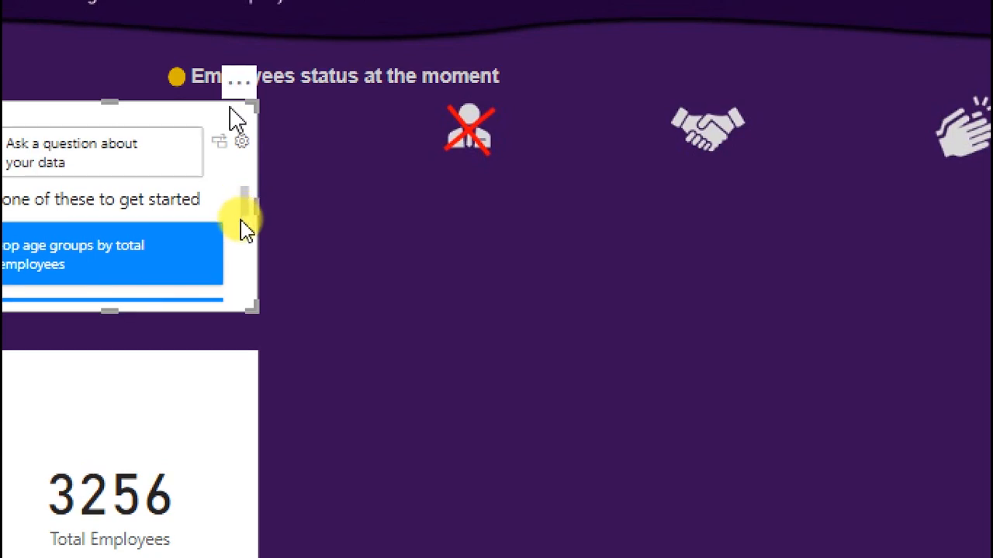
click(237, 82)
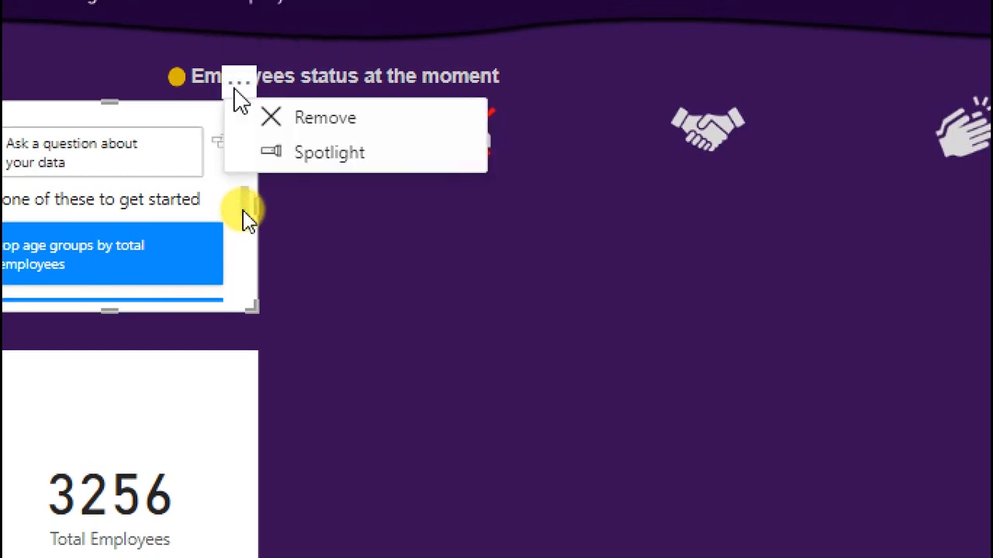
click(344, 124)
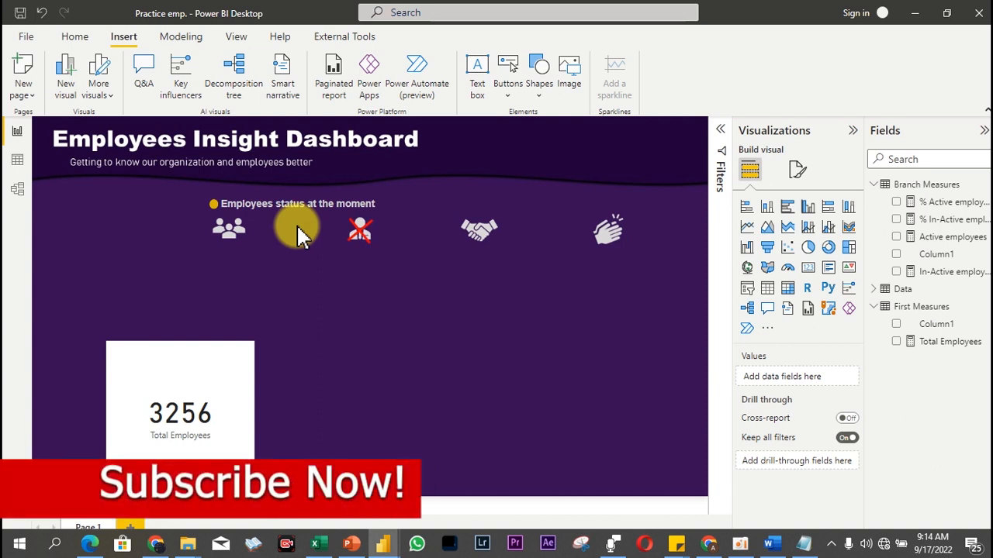
Step: Paste the "Active Employees" and "Inactive Employees" text boxes beneath the first two icons
key(ctrl+v)
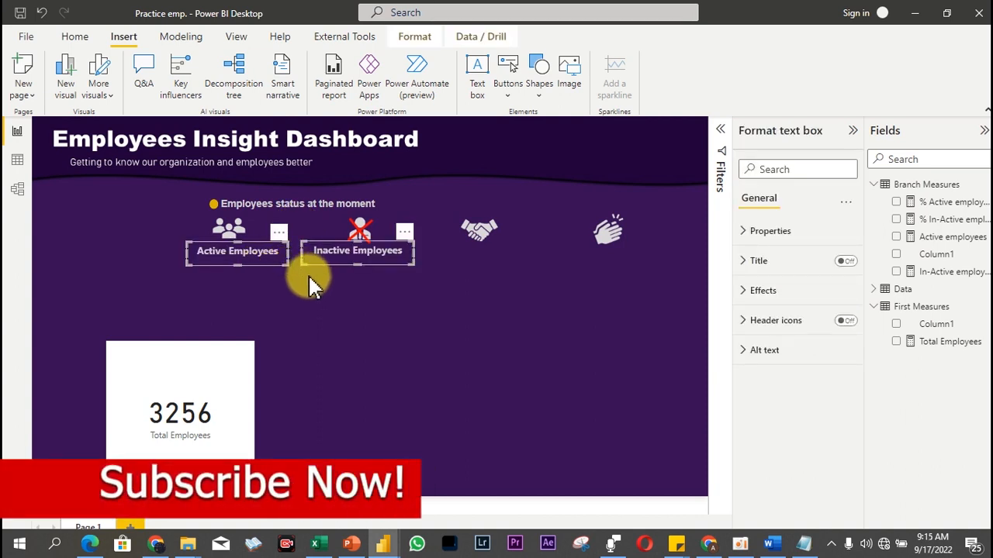
Step: Move the Total Employees card up beneath the handshake icon and replace its field with the Active employees measure
click(308, 273)
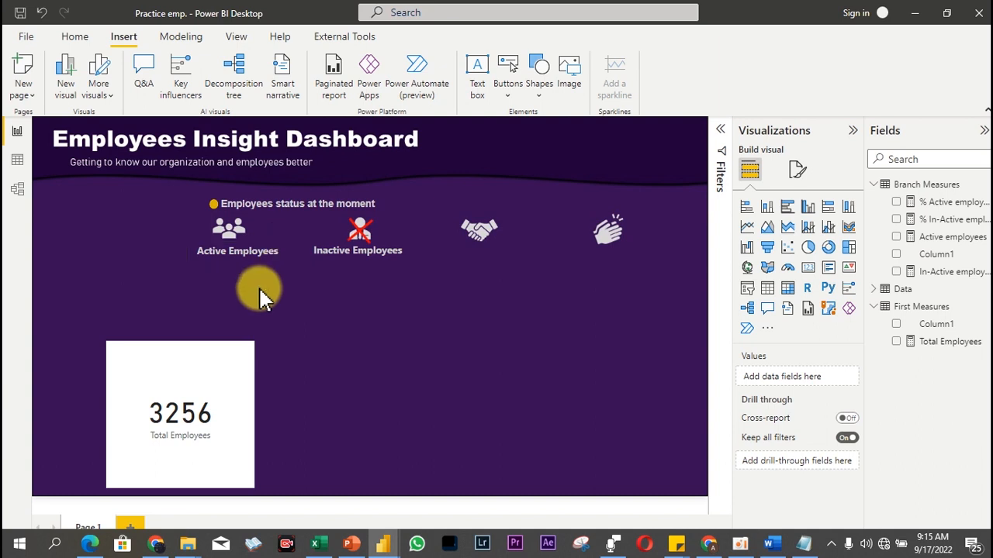
click(236, 376)
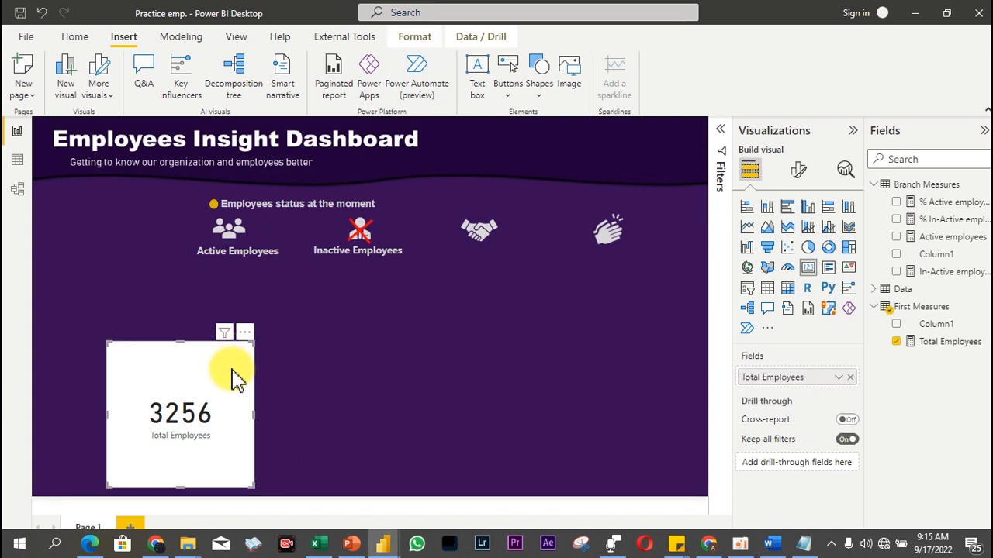
drag(236, 375, 530, 290)
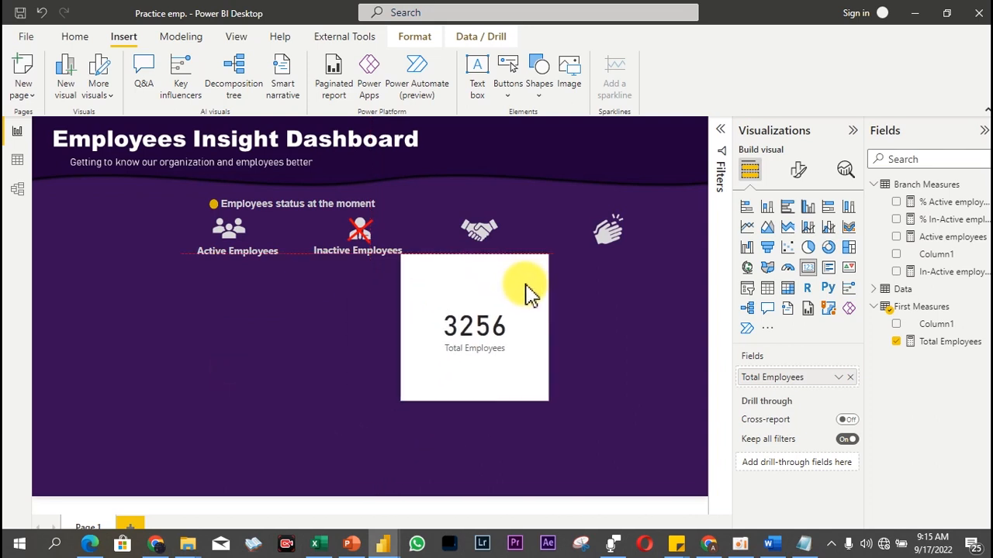
click(897, 343)
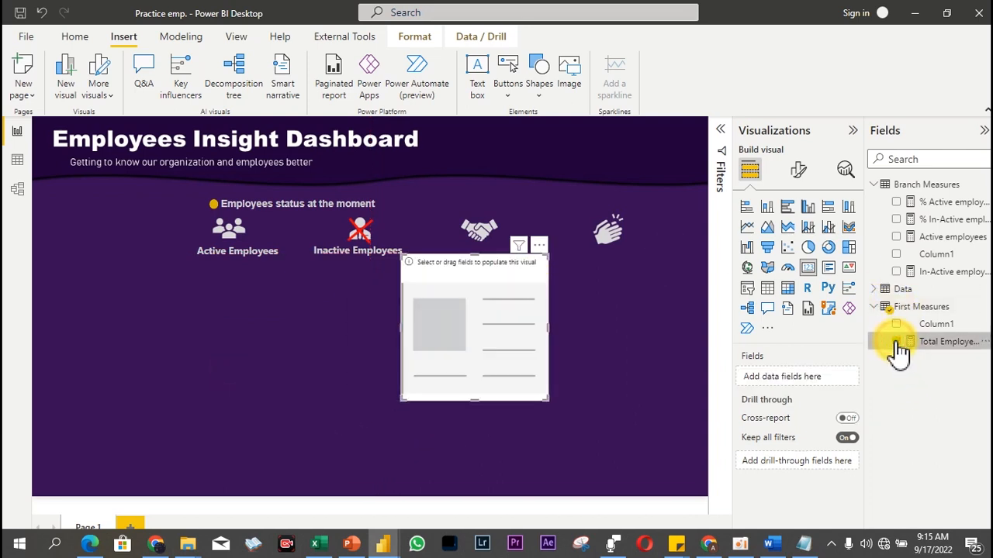
click(894, 238)
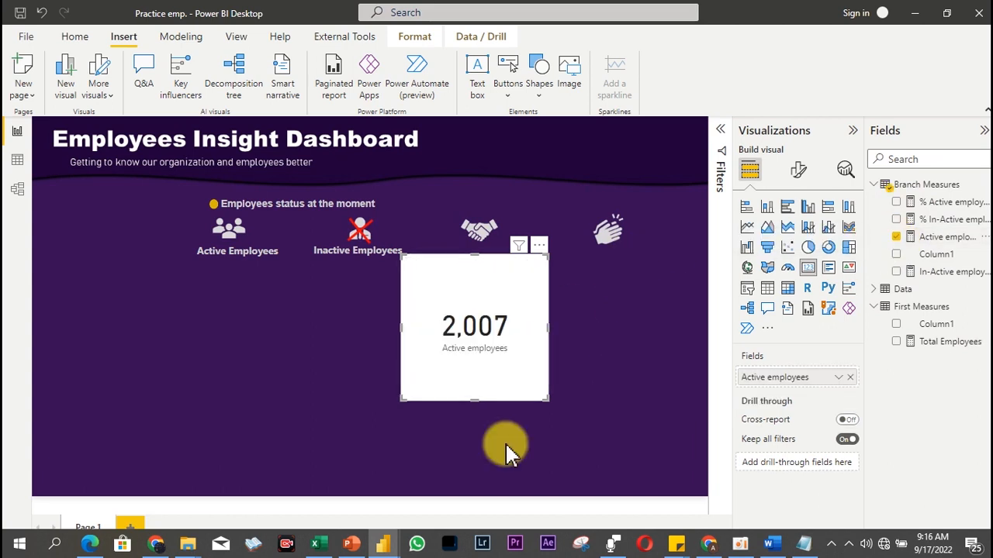
Step: Make the Active employees card's callout value bold and set its colour to white
click(475, 326)
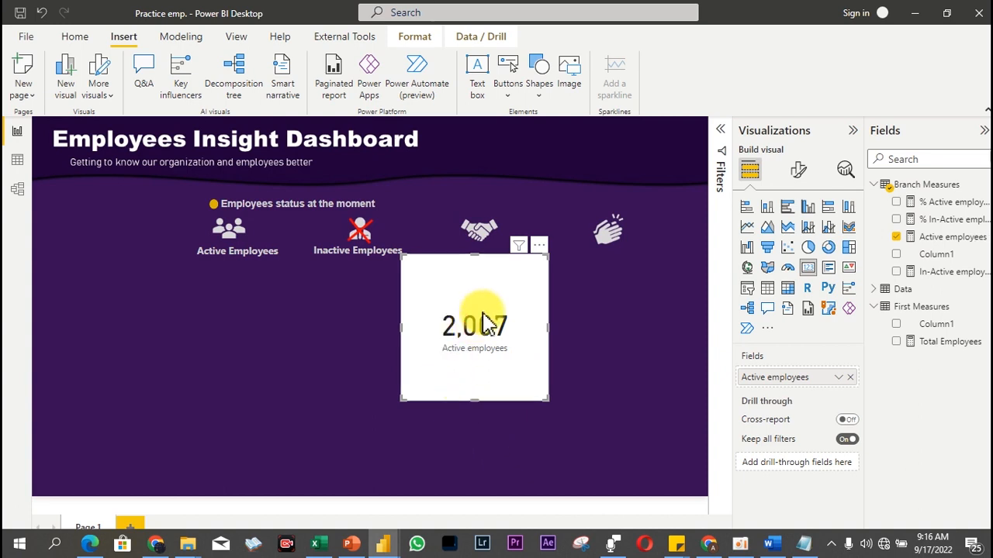
click(802, 175)
click(791, 268)
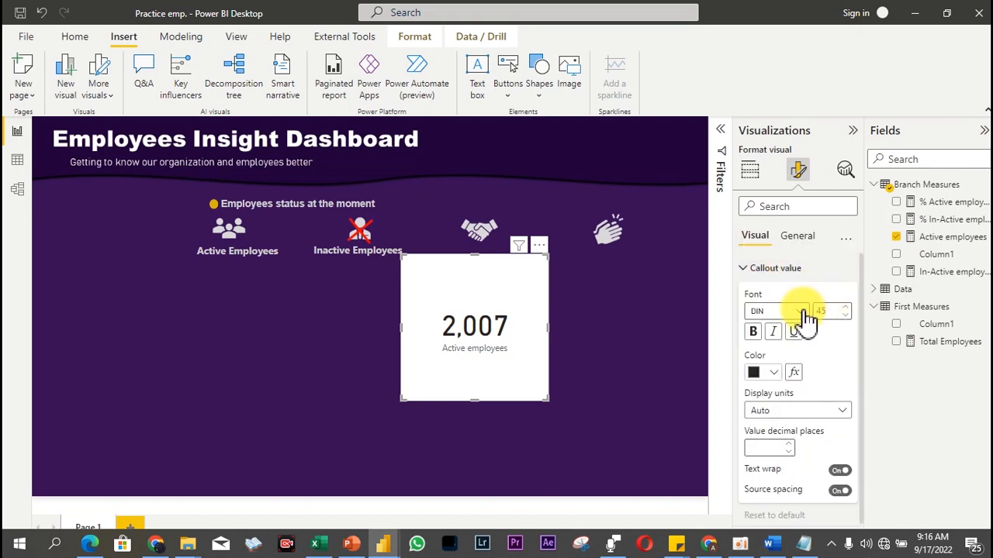
click(754, 334)
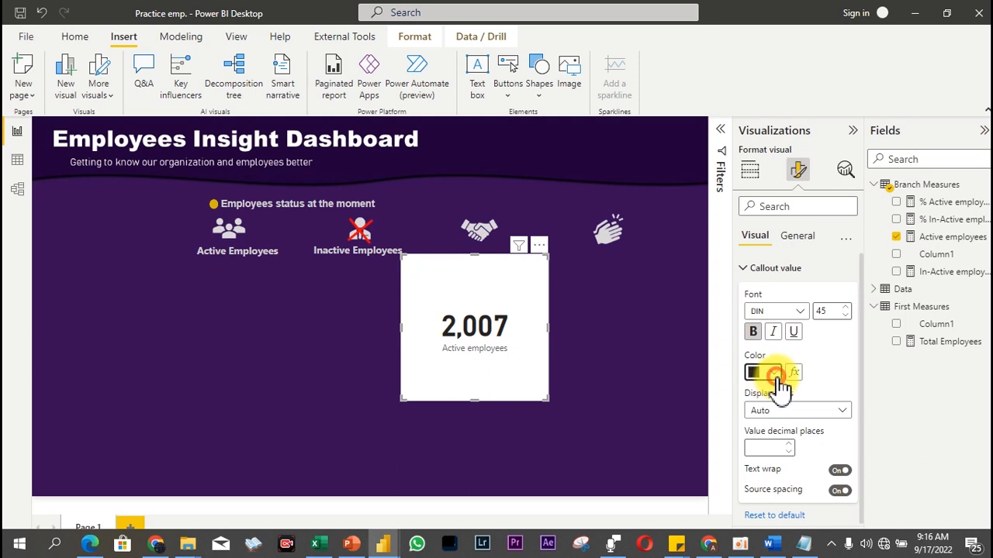
click(774, 373)
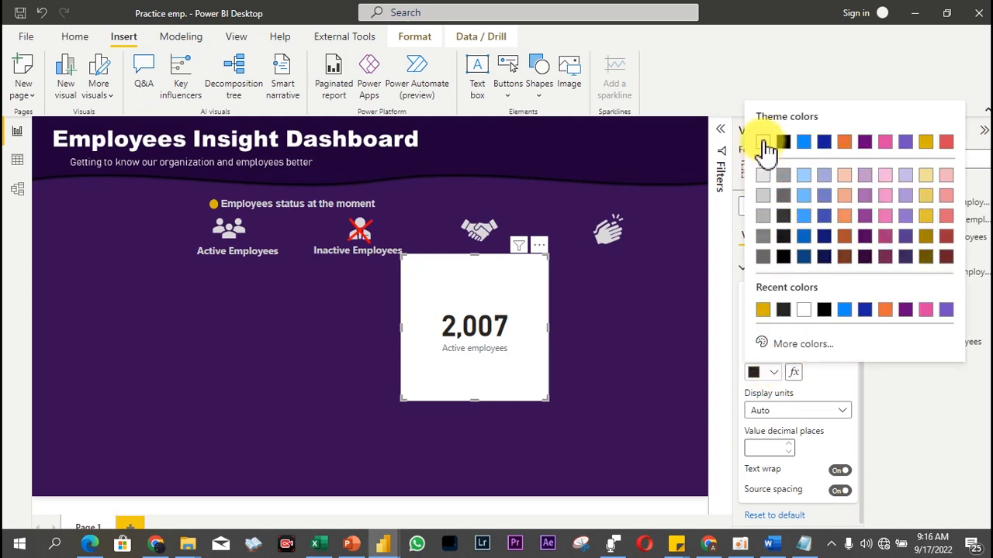
click(763, 143)
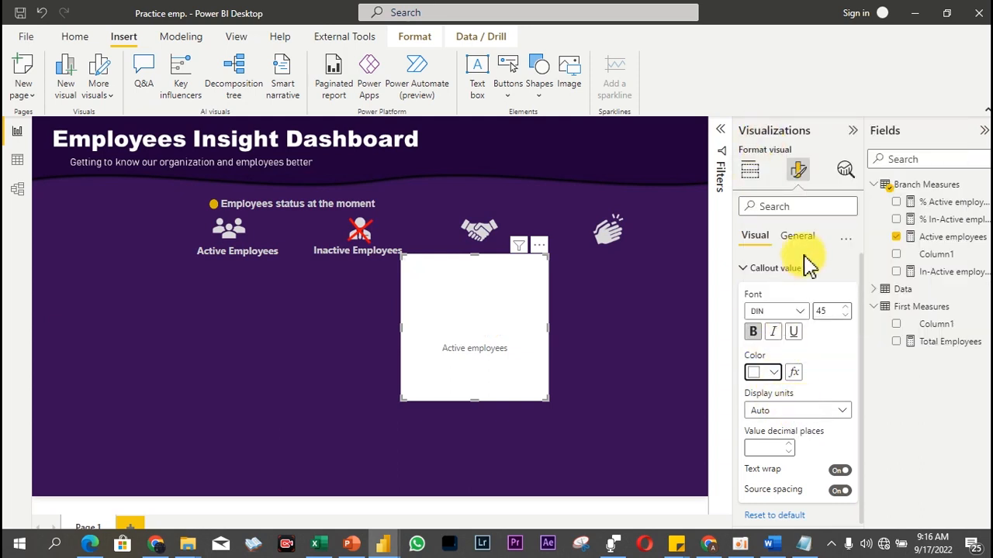
Step: Turn off the category label and the background of the Active employees card
click(759, 269)
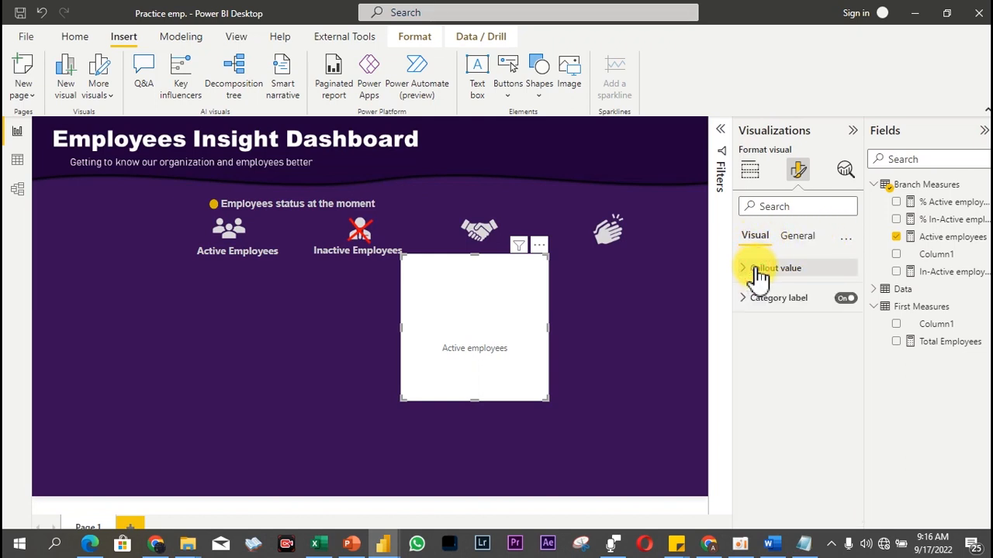
click(847, 299)
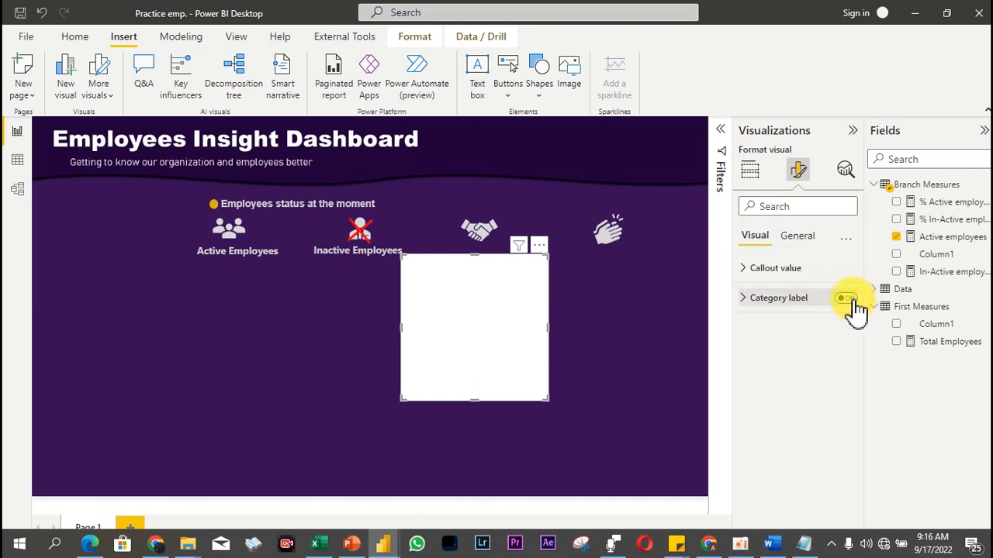
click(808, 241)
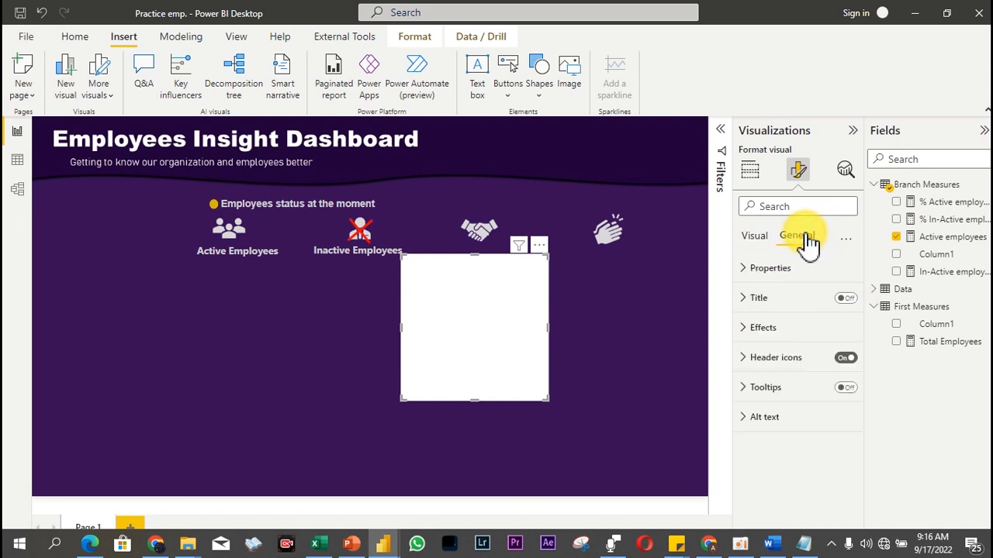
click(787, 335)
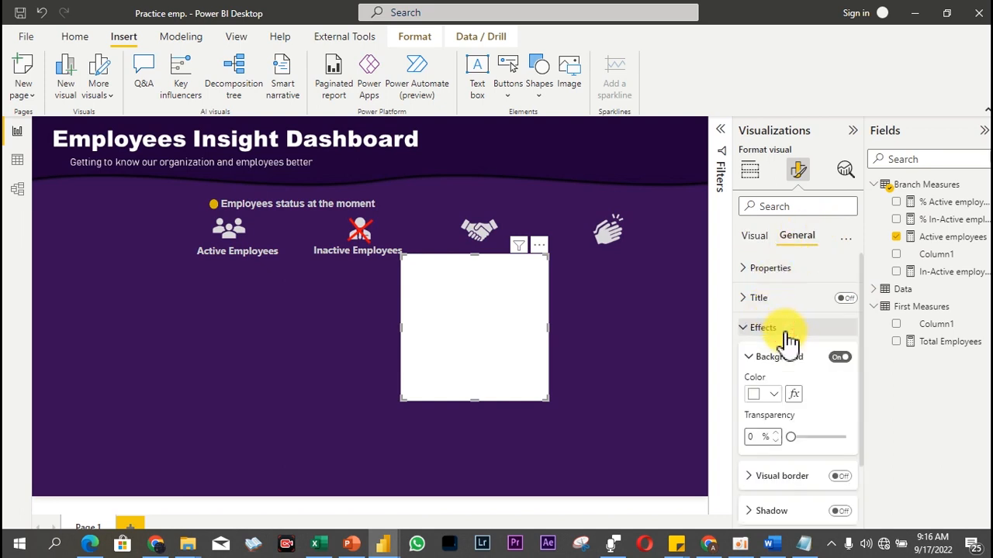
click(840, 359)
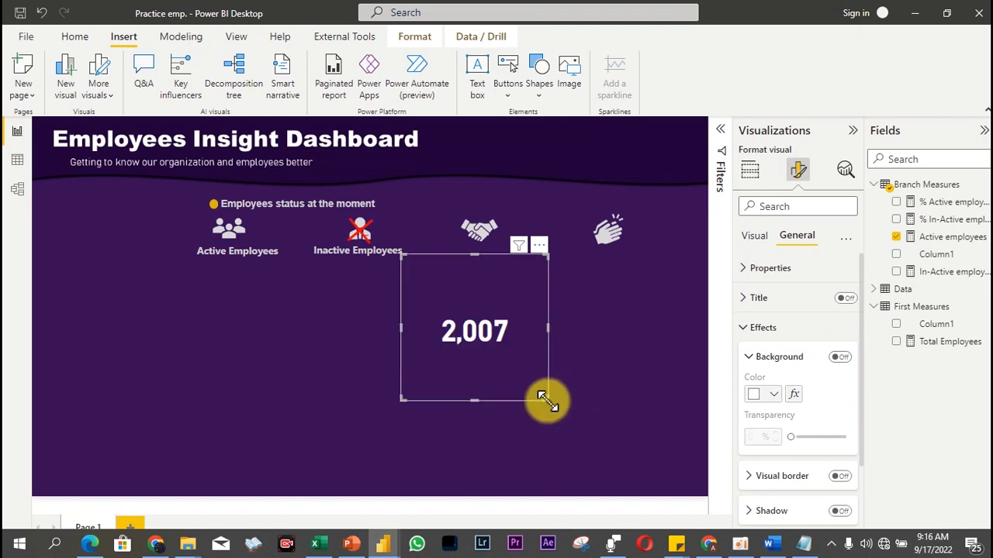
Step: Shrink the Active employees card to fit its number and place it directly beneath the "Active Employees" label
drag(543, 398, 534, 305)
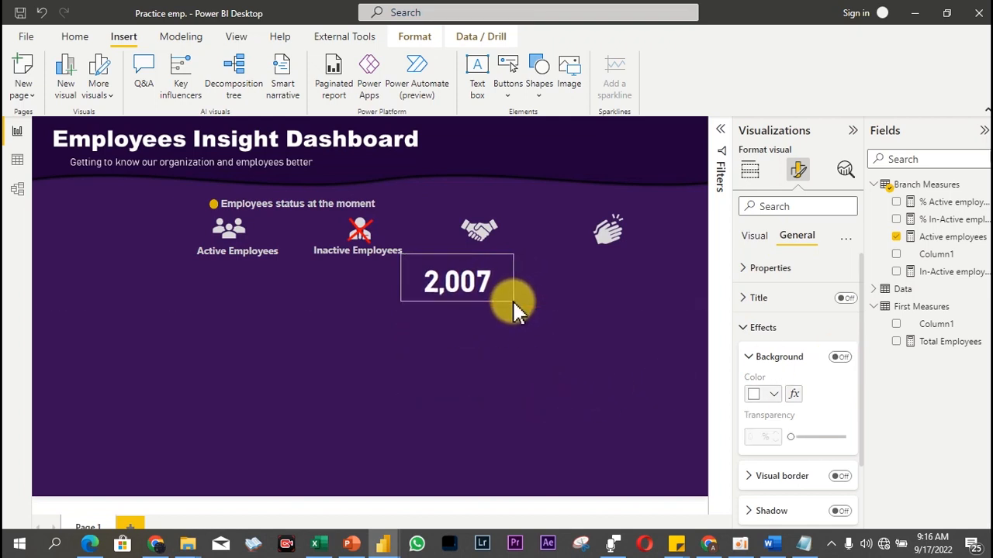
drag(473, 286, 305, 321)
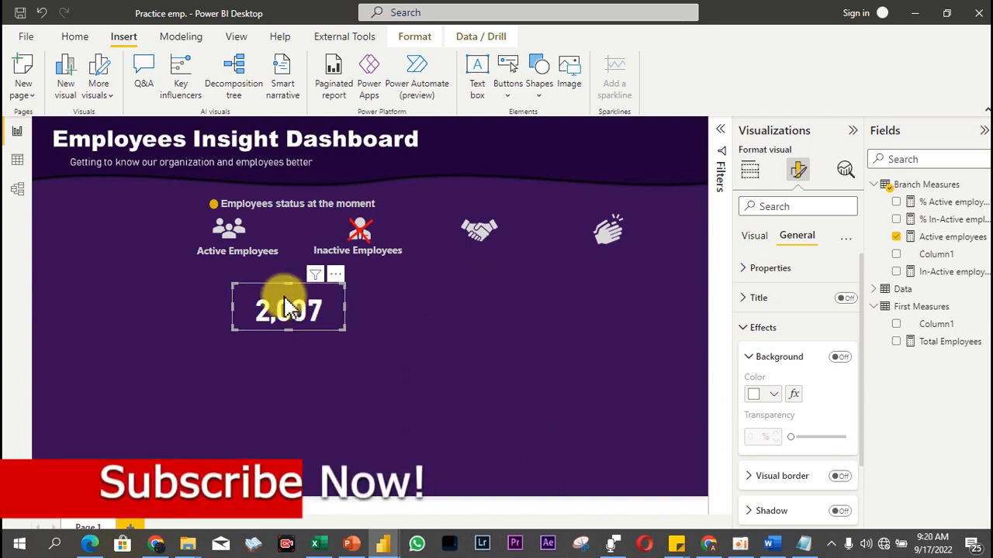
drag(281, 304, 242, 269)
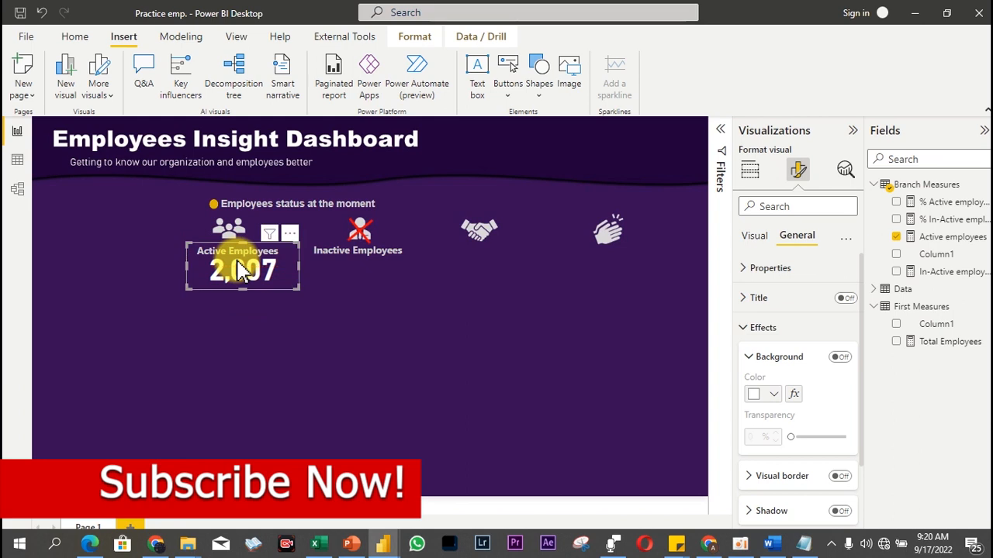
Step: Duplicate the Active employees card, place the copy below the original, and switch its field to % Active employees
key(ctrl+c)
key(ctrl+v)
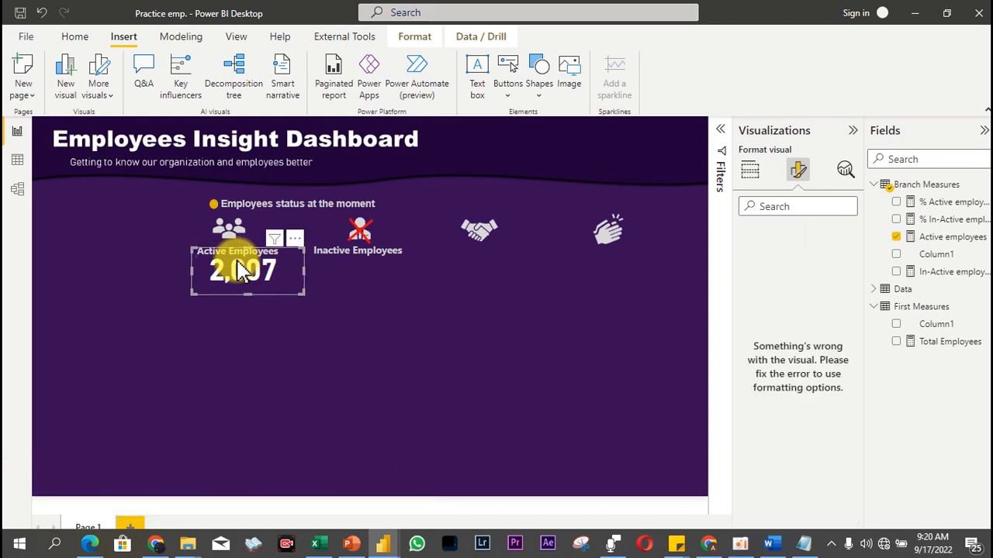
drag(248, 274, 304, 351)
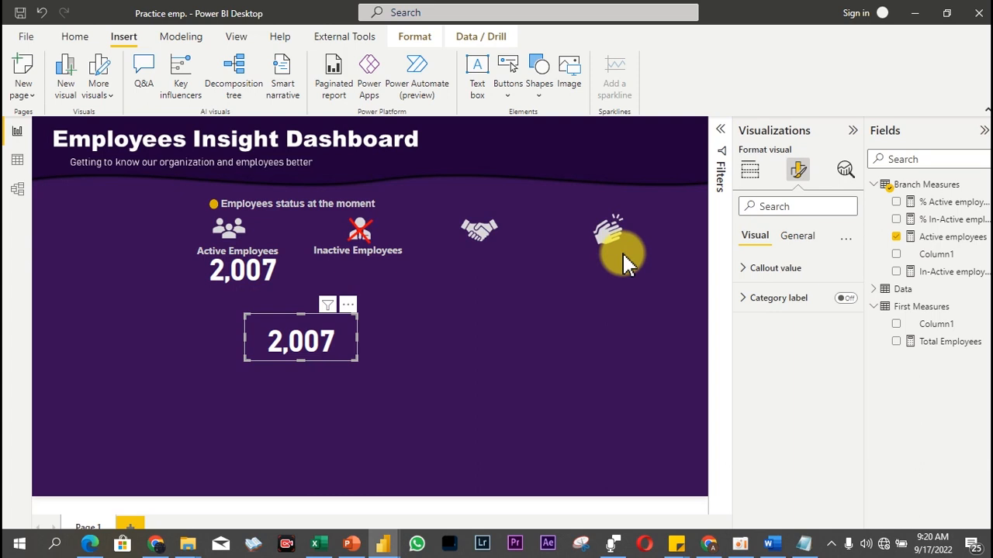
click(909, 238)
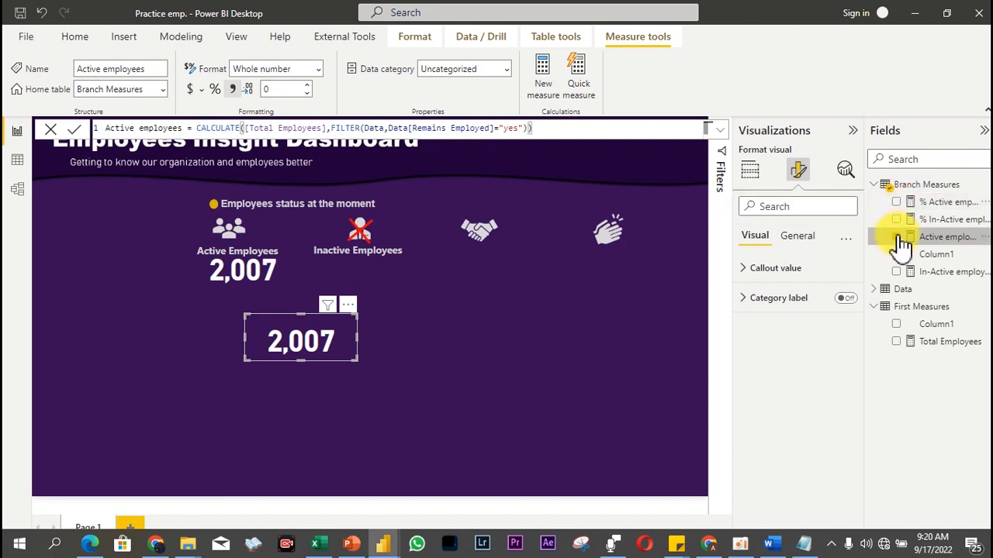
click(897, 237)
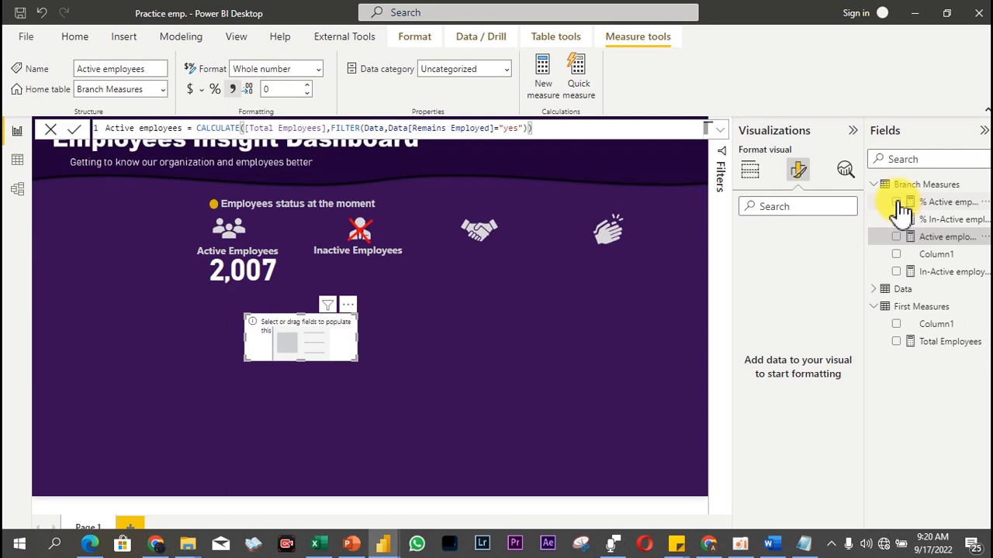
click(896, 201)
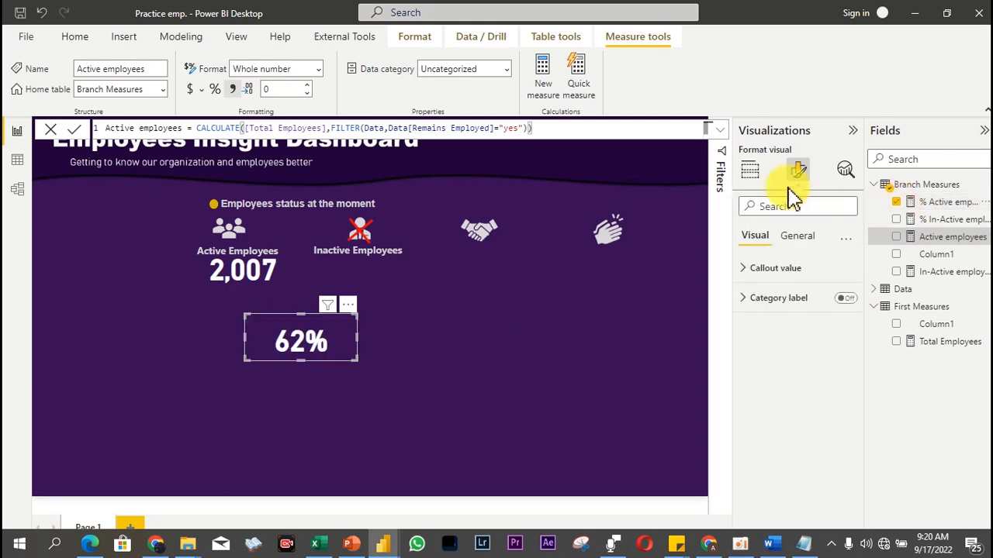
Step: Format the percentage card's callout value with font size 20, no bold, and a light grey theme colour
click(770, 269)
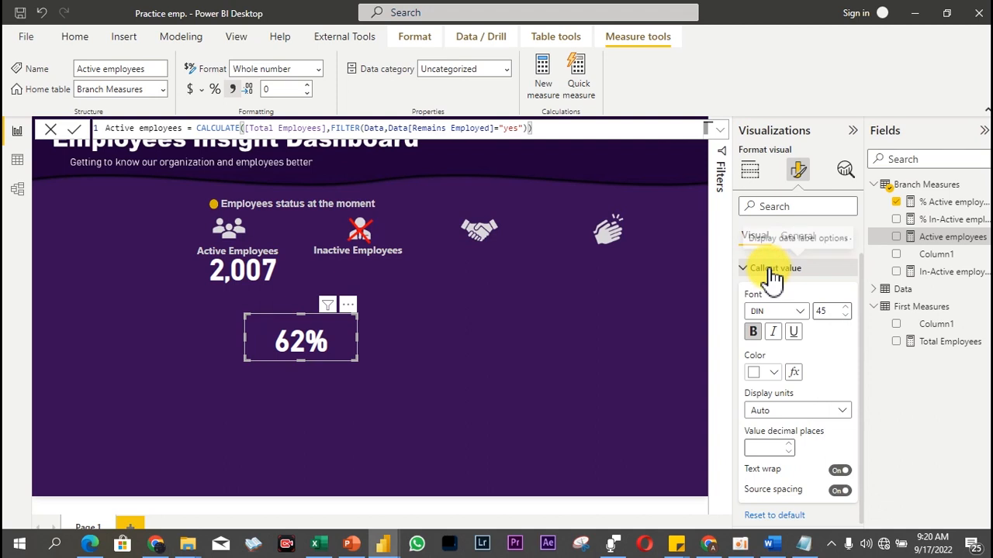
click(837, 312)
text(2)
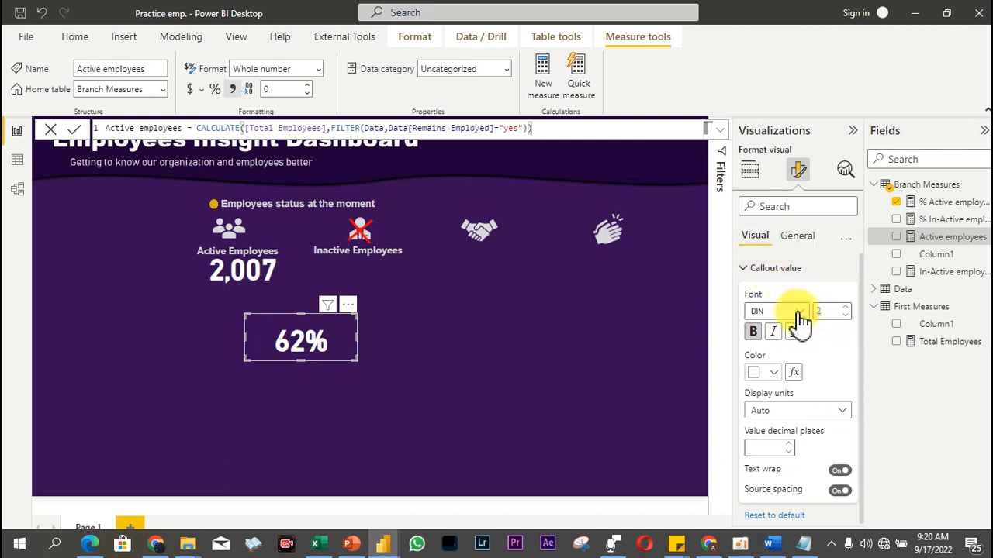
text(0)
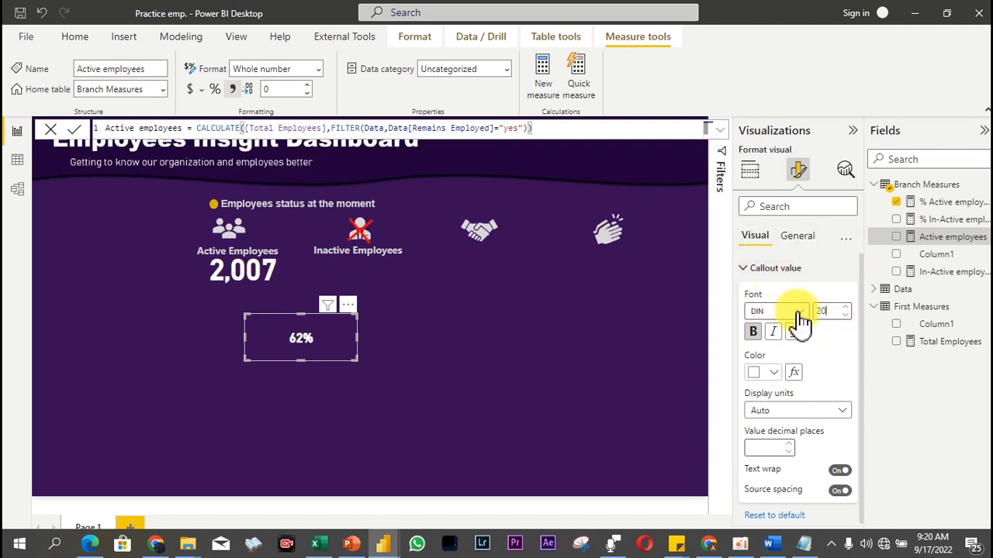
click(753, 331)
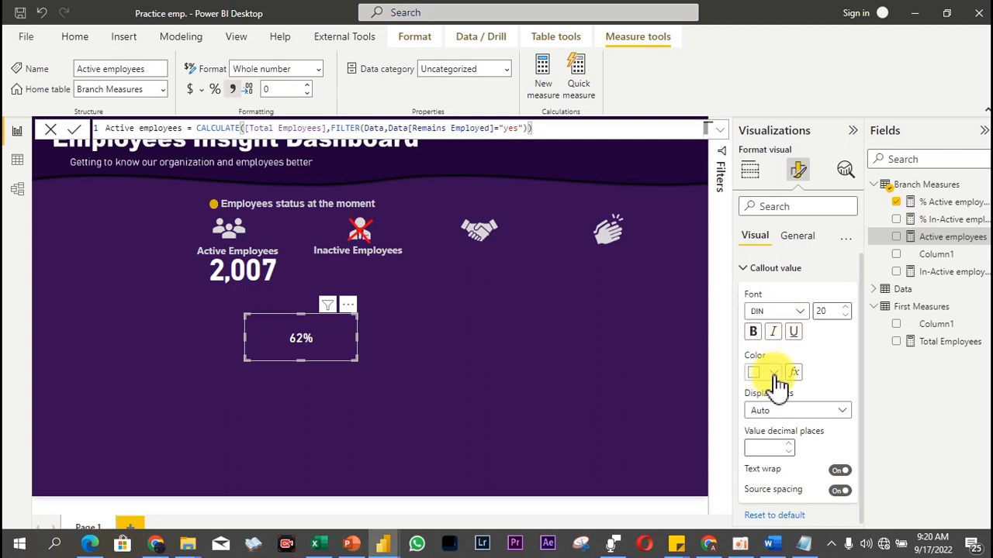
click(775, 374)
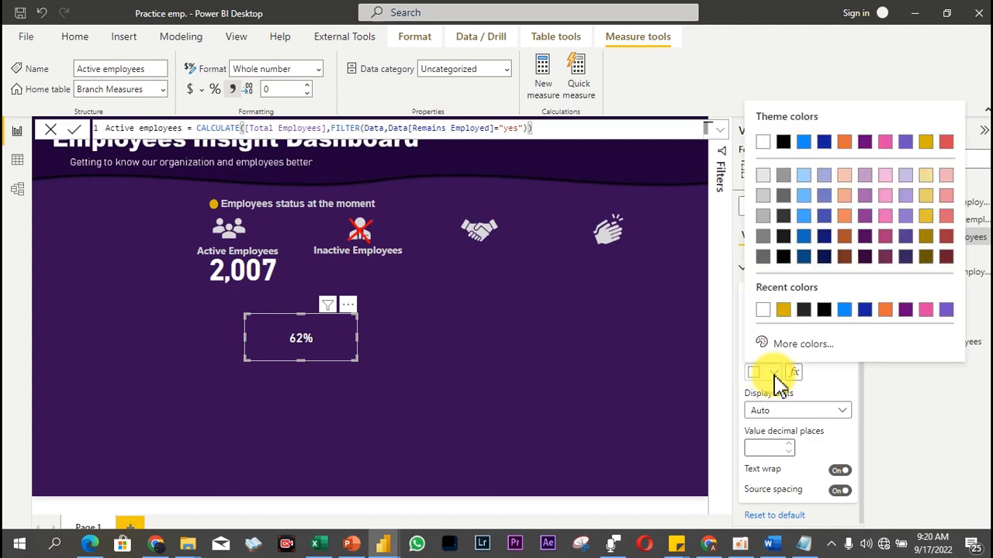
click(762, 198)
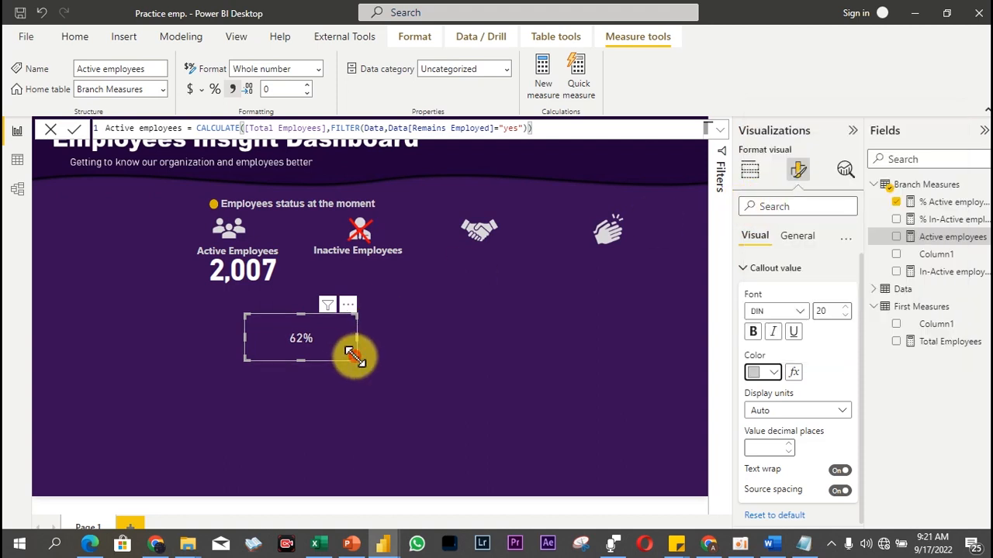
Step: Shrink the percentage card tightly around its value and position it just below the active employees figure
drag(356, 357, 272, 285)
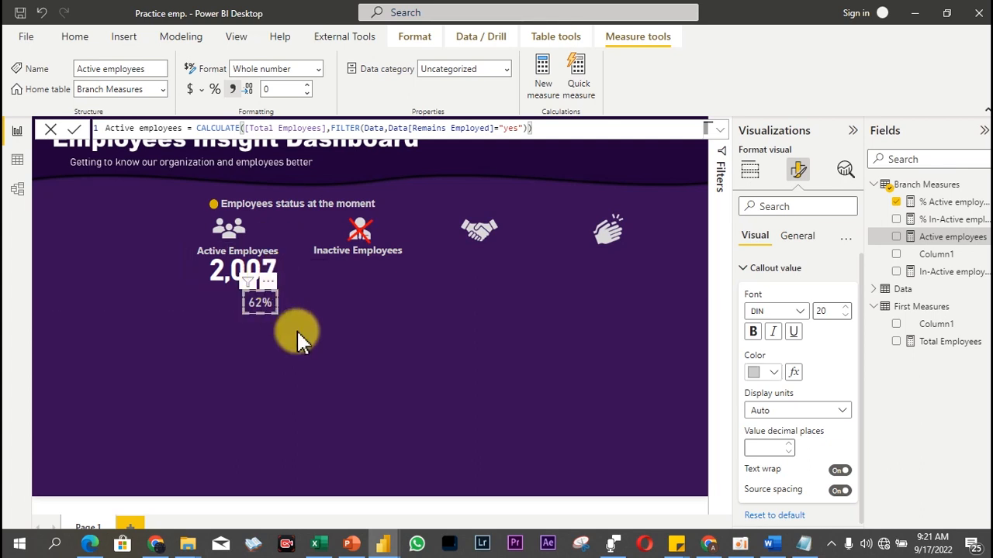
click(314, 365)
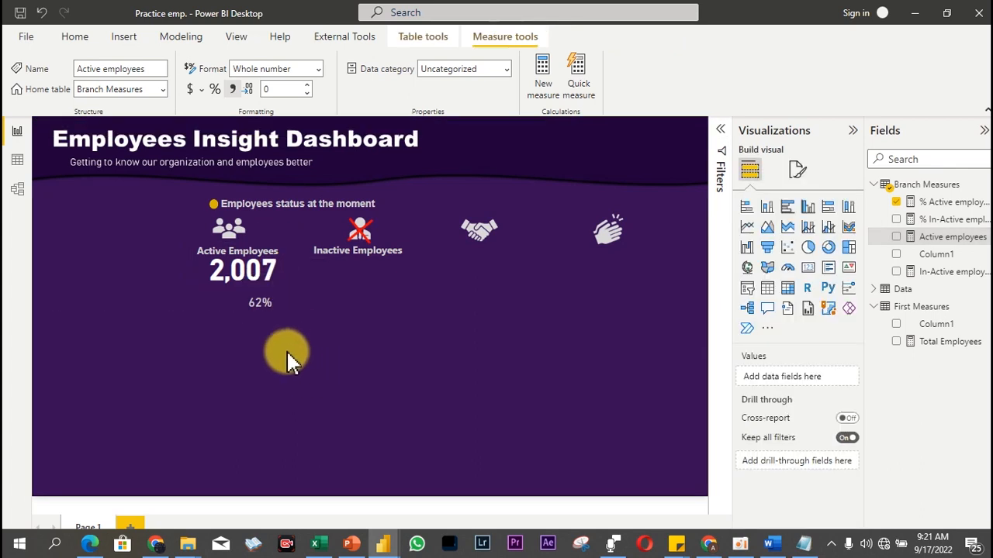
click(259, 312)
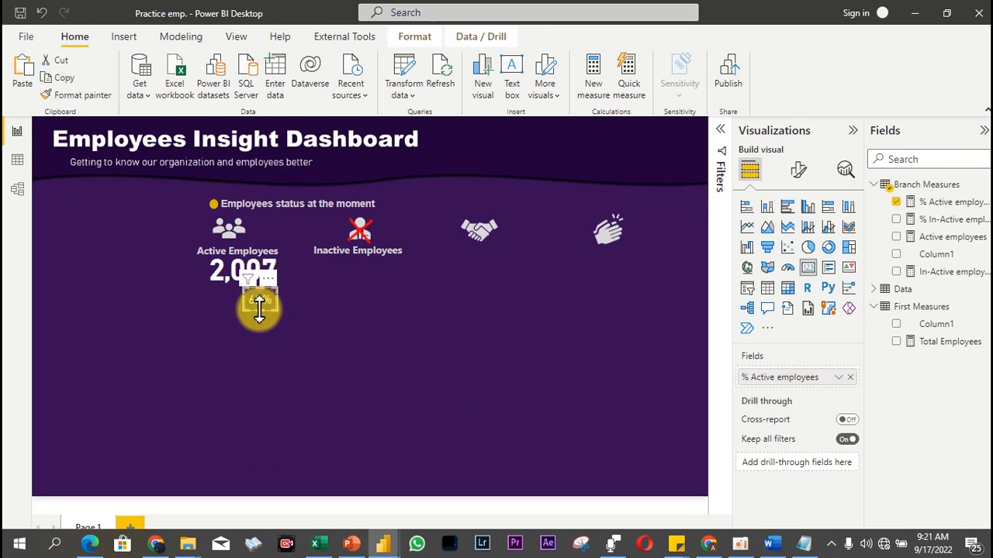
click(388, 328)
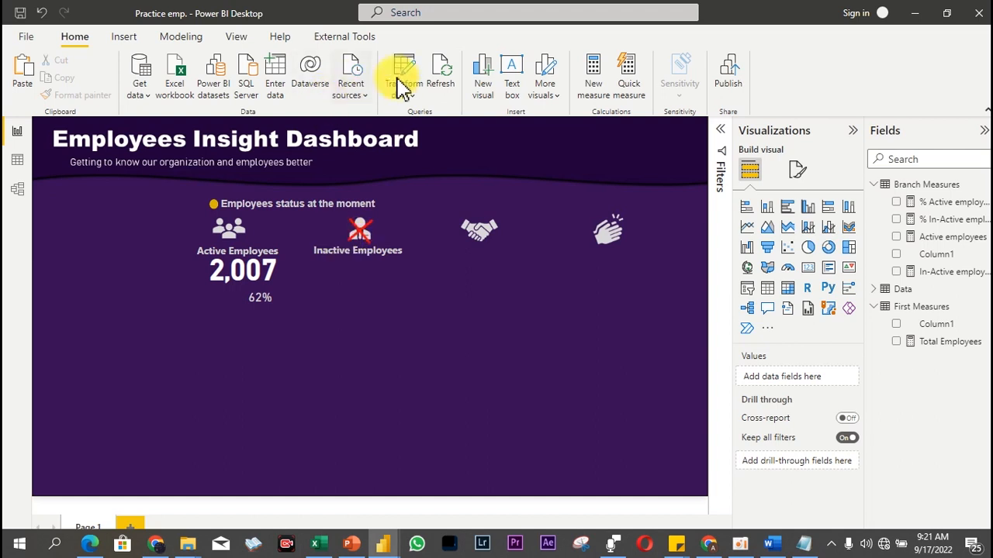
Step: Insert a line shape, shrink it to a short dash, and place it just before the active employees percentage
click(126, 38)
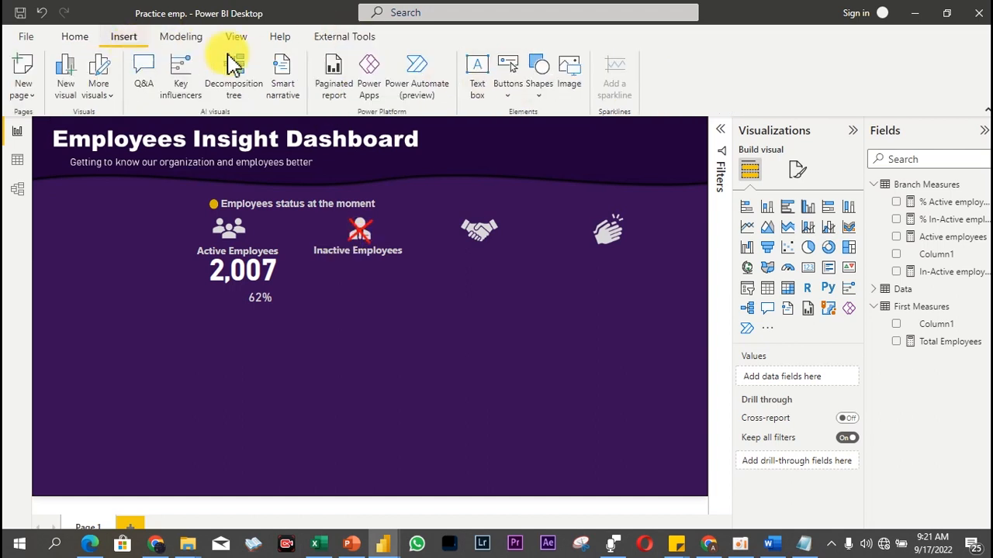
click(541, 91)
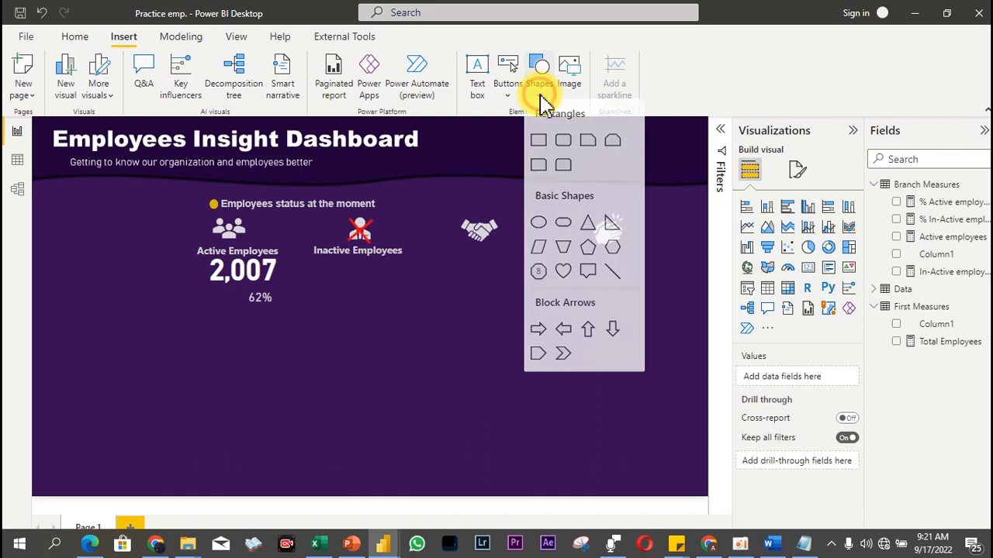
click(619, 281)
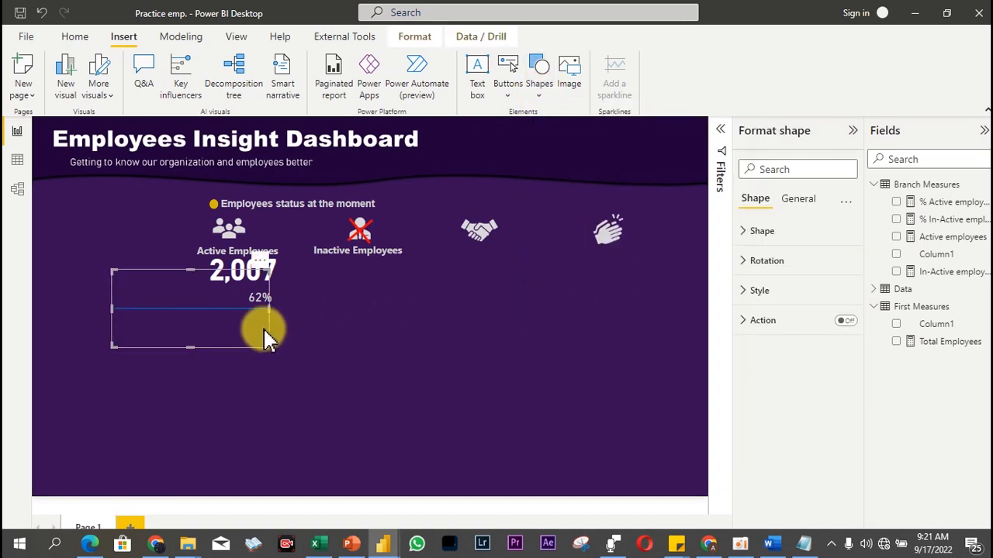
mouse_move(264, 347)
mouse_down()
mouse_move(166, 304)
mouse_move(161, 280)
mouse_move(215, 286)
mouse_move(235, 306)
mouse_up()
click(145, 275)
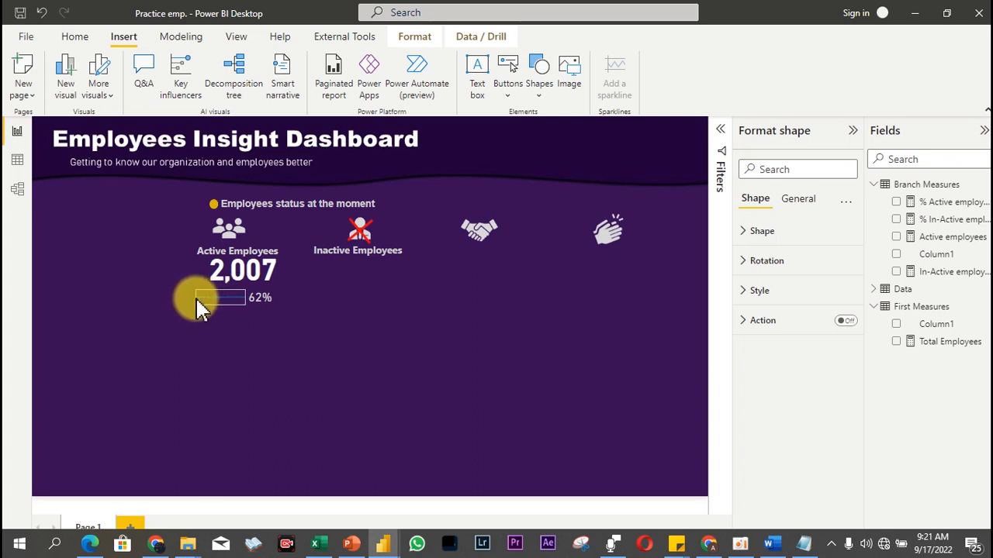
drag(207, 297, 208, 296)
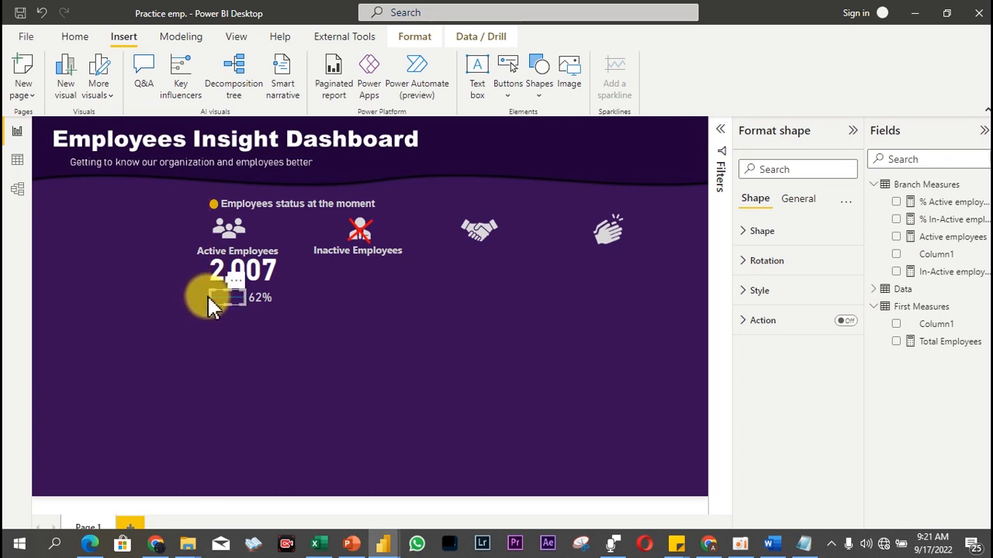
Step: Set both the fill and the border colour of the short line to light grey
click(776, 294)
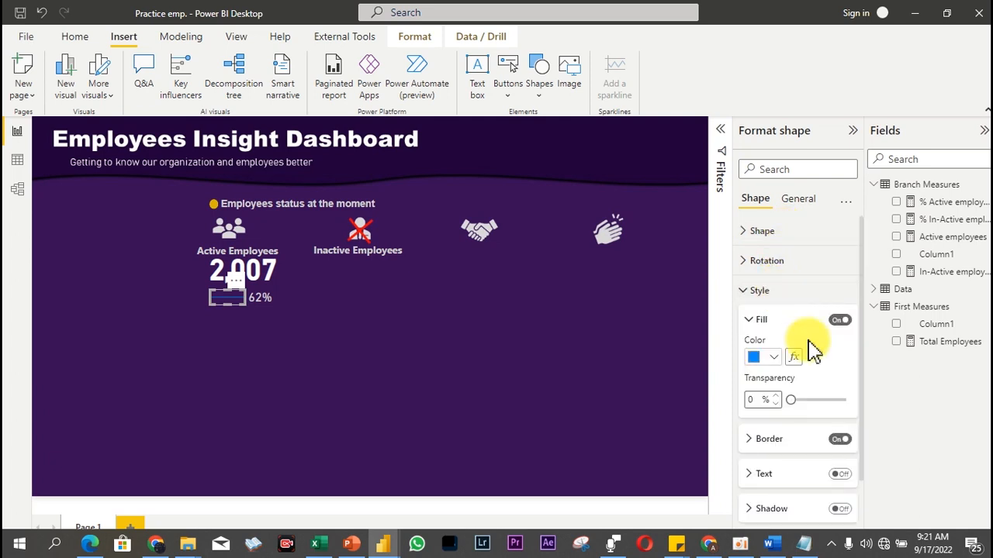
click(773, 359)
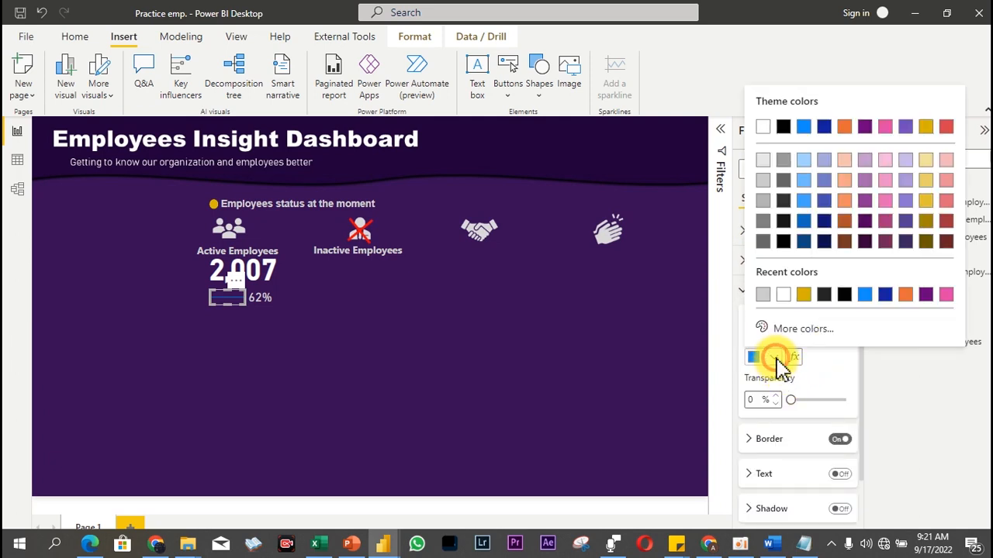
click(763, 180)
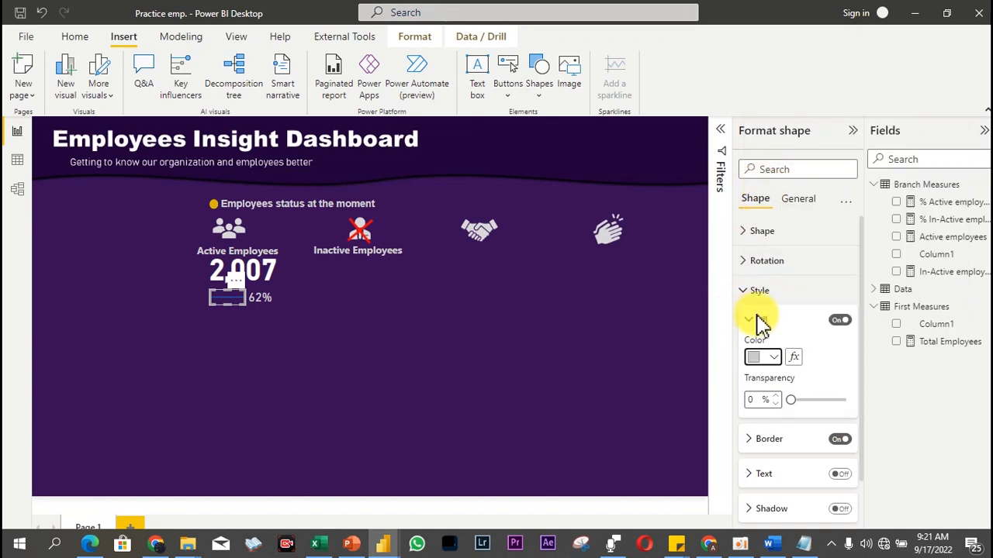
click(799, 443)
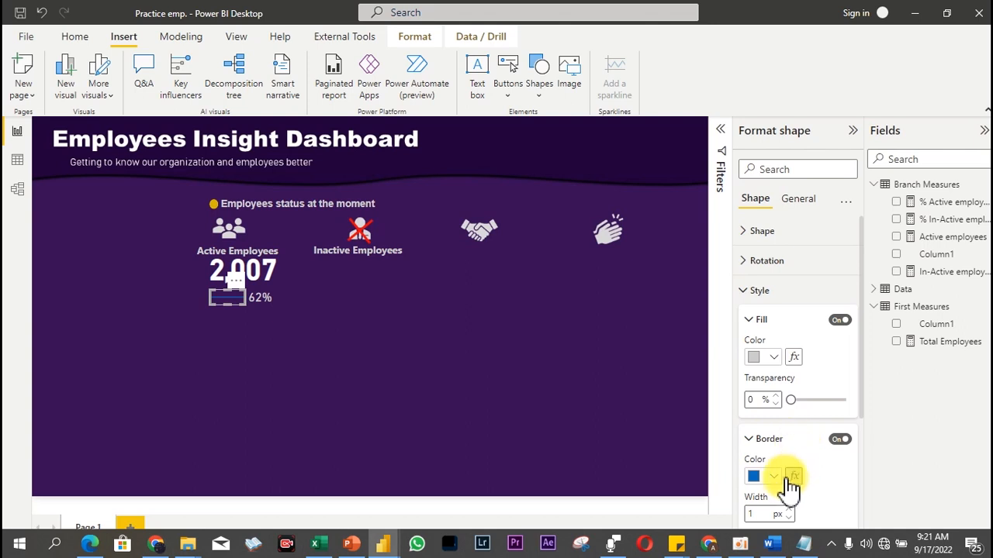
click(774, 476)
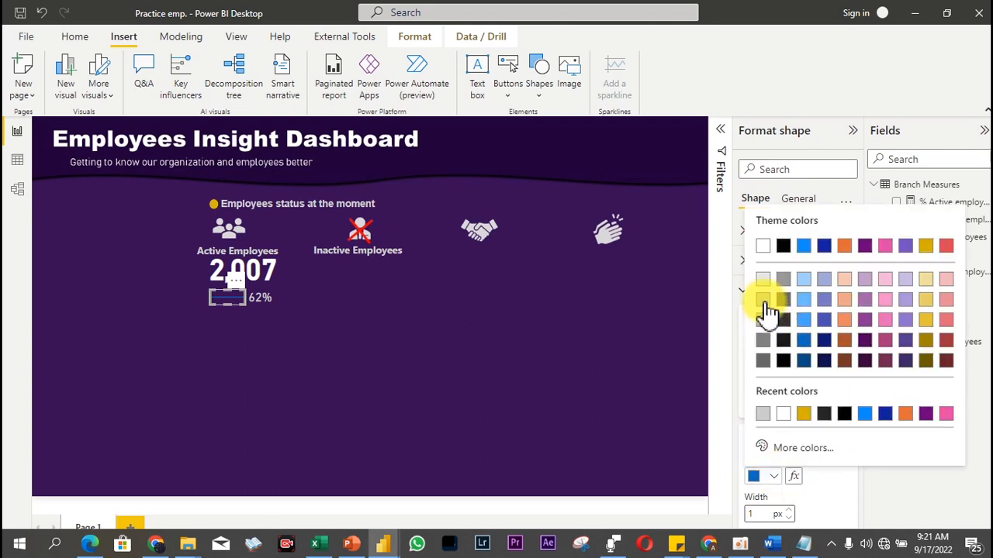
click(764, 300)
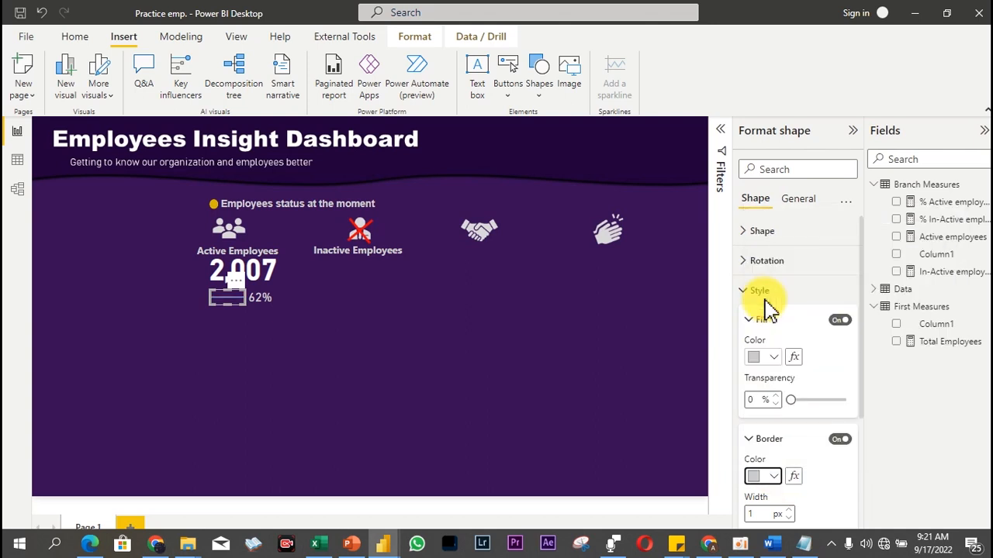
click(483, 293)
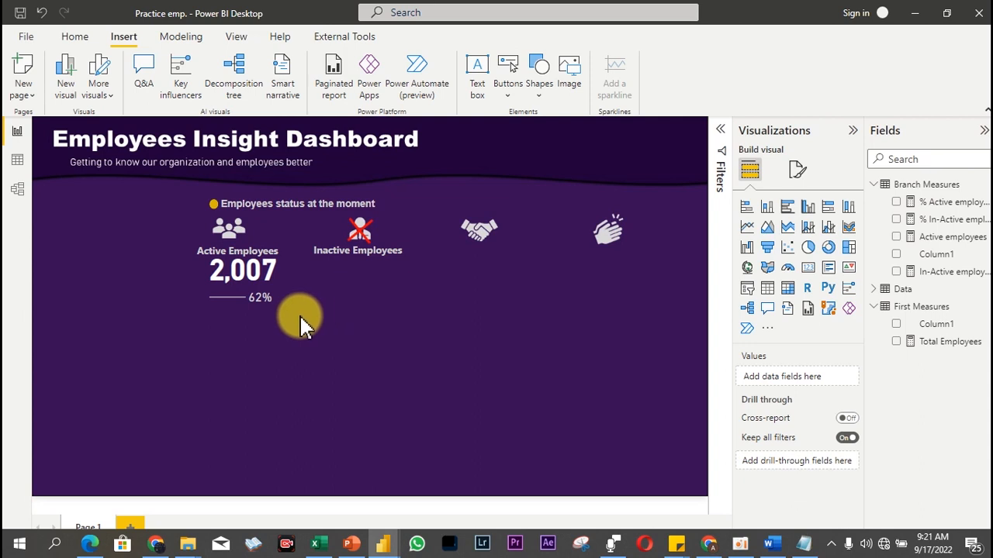
drag(329, 317, 159, 235)
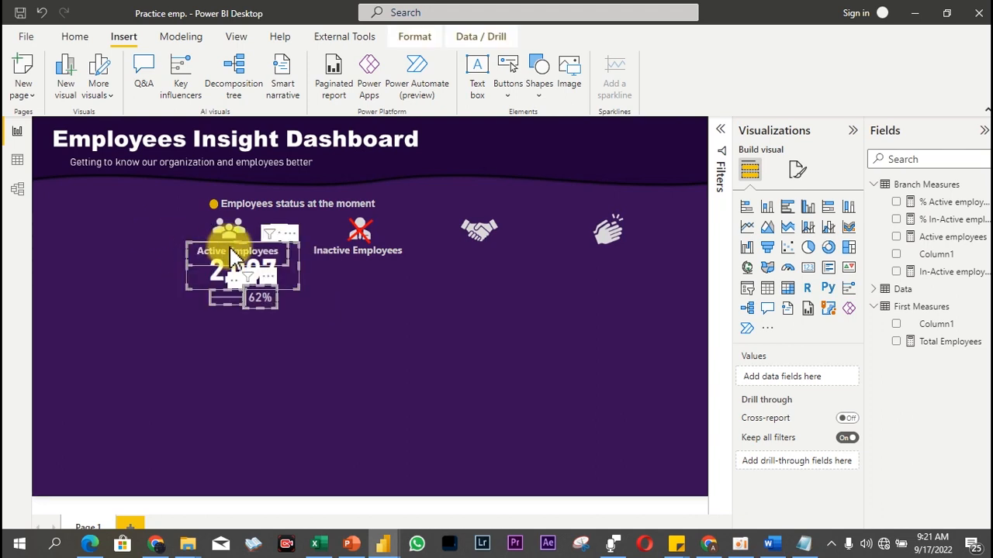
ctrl+click(283, 267)
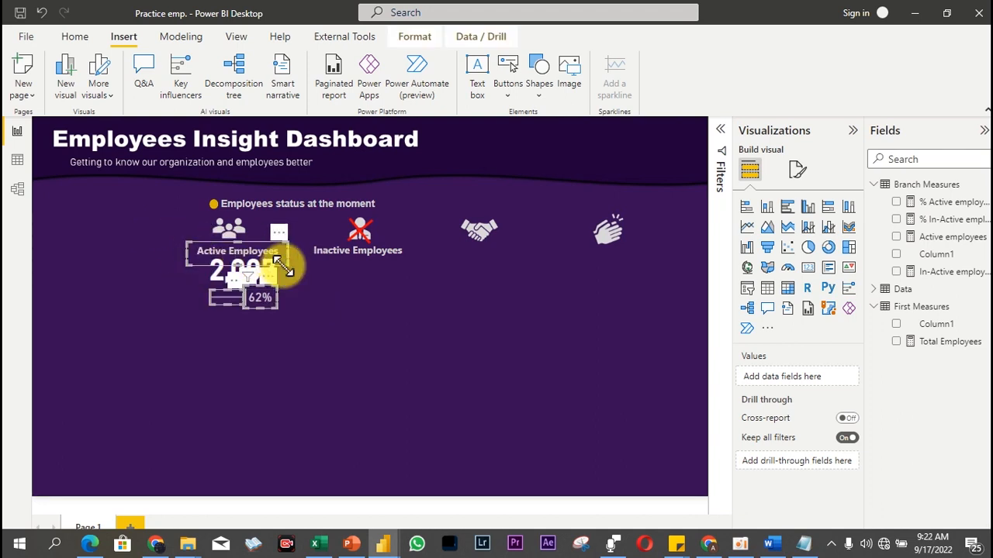
click(312, 305)
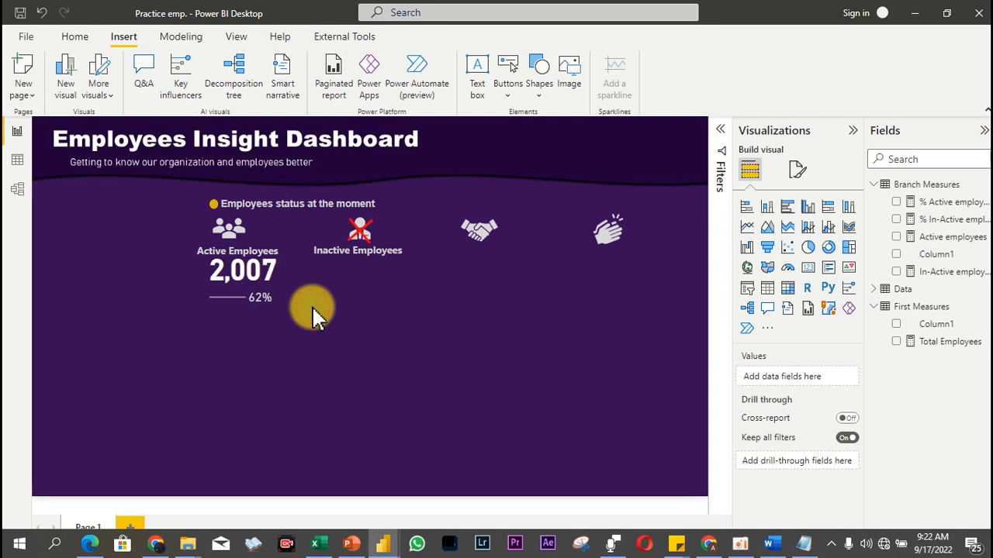
Step: Duplicate the active employees count card, percentage card and line together, and place the copies directly beneath the "Inactive Employees" label
drag(325, 329, 185, 276)
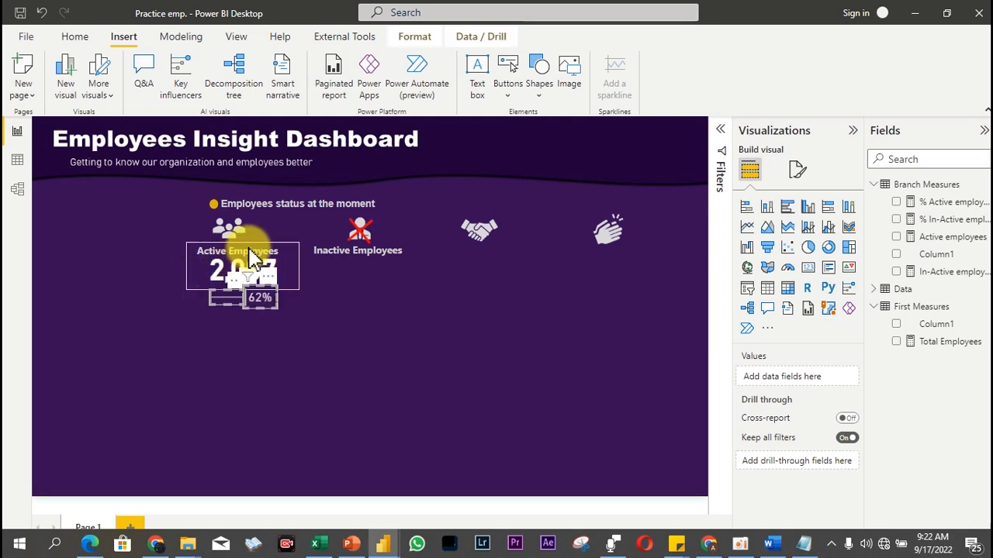
click(220, 284)
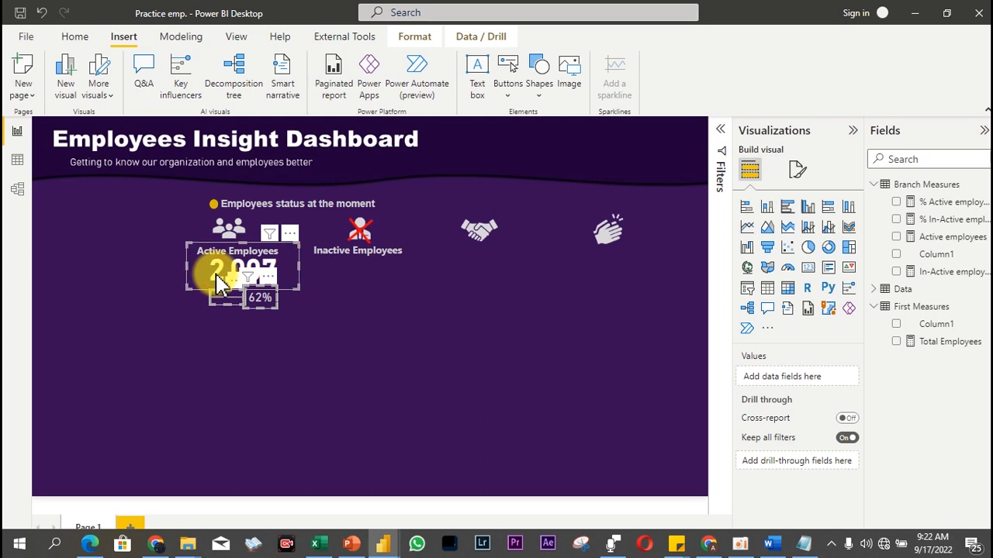
key(ctrl+v)
drag(297, 241, 422, 256)
click(485, 371)
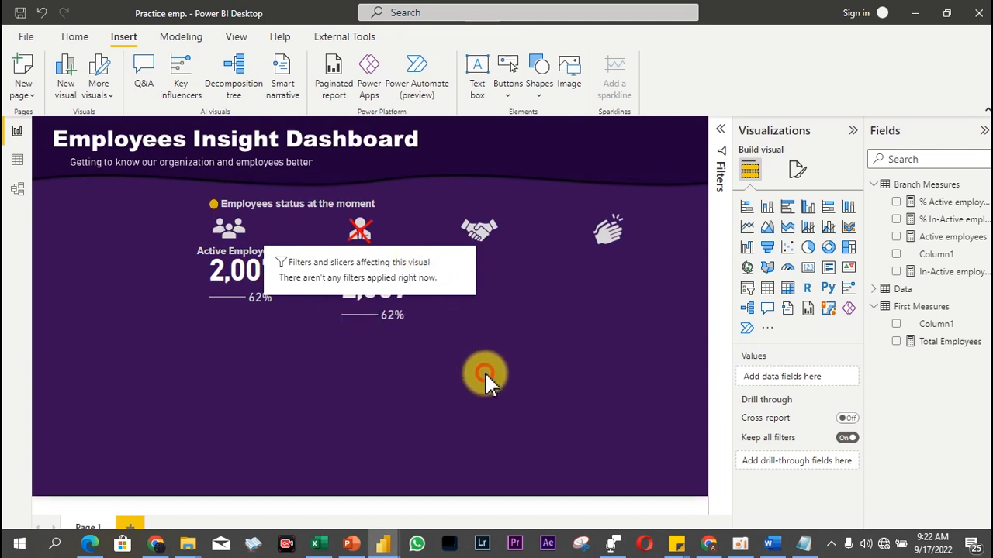
drag(481, 360, 301, 252)
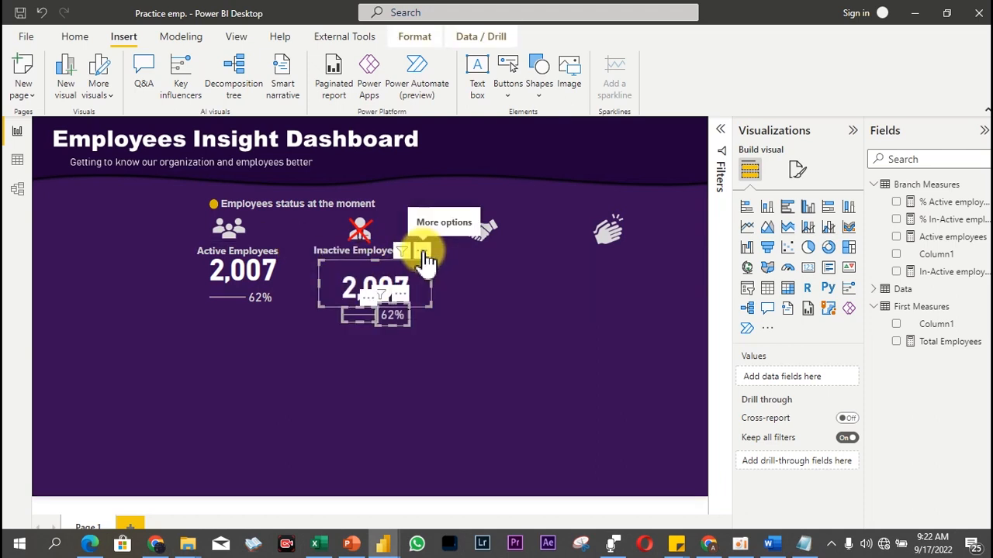
drag(421, 250, 405, 246)
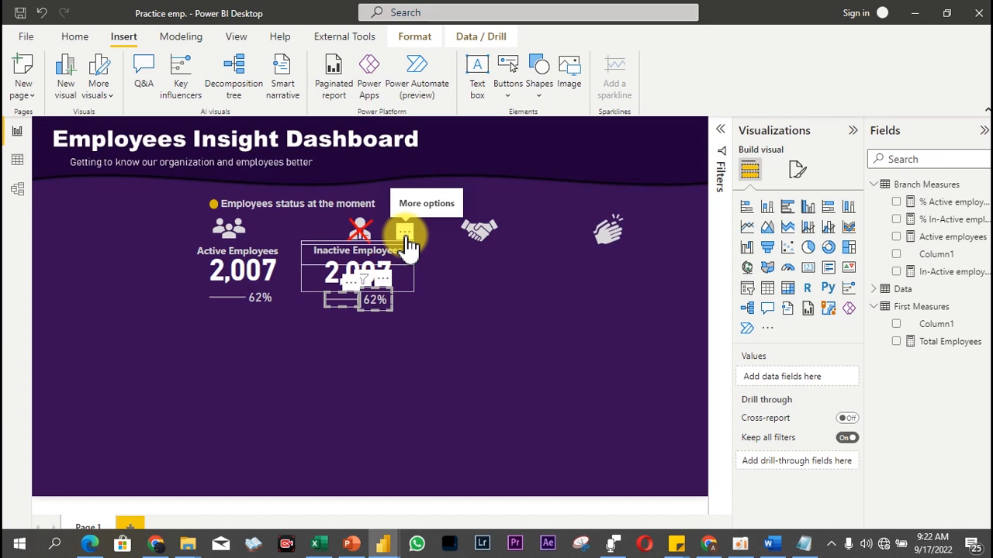
click(456, 341)
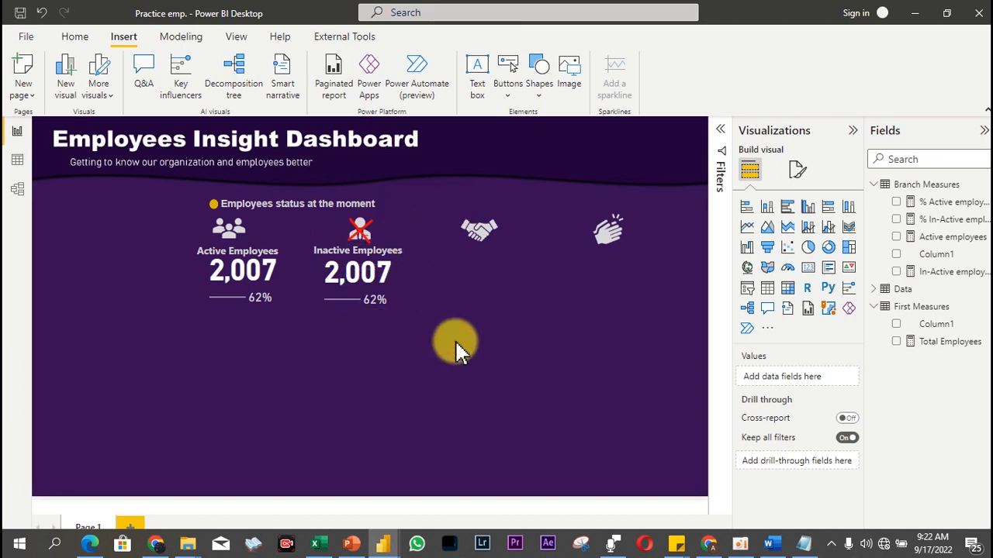
Step: Switch the copied count card's field to In-Active employees and the copied percentage card's field to % In-Active employees
click(360, 278)
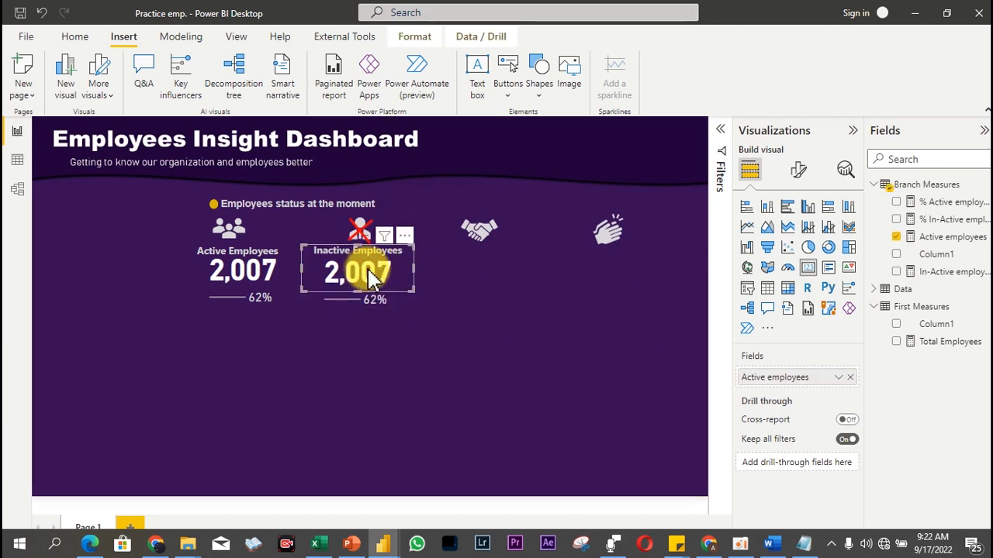
click(897, 237)
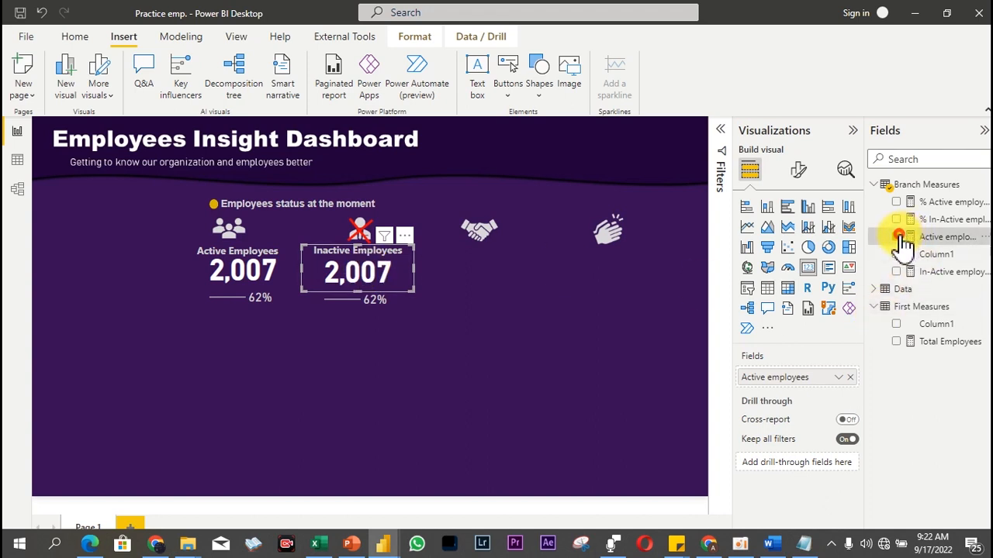
click(897, 272)
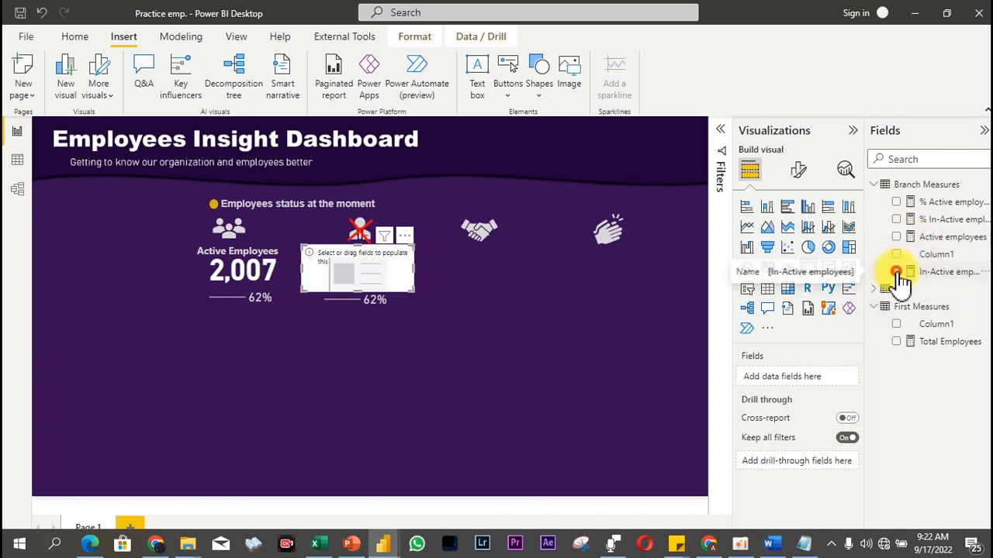
click(377, 299)
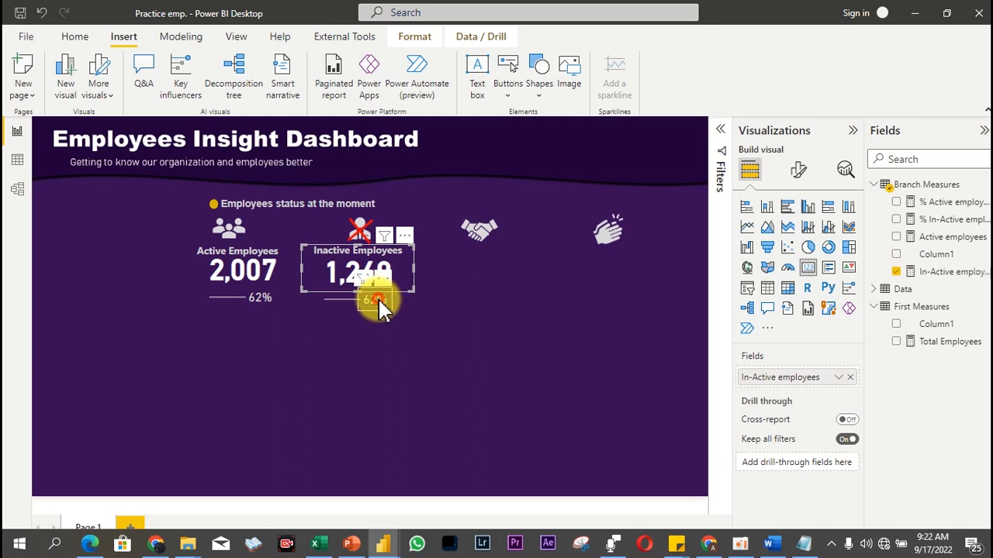
click(897, 203)
click(897, 220)
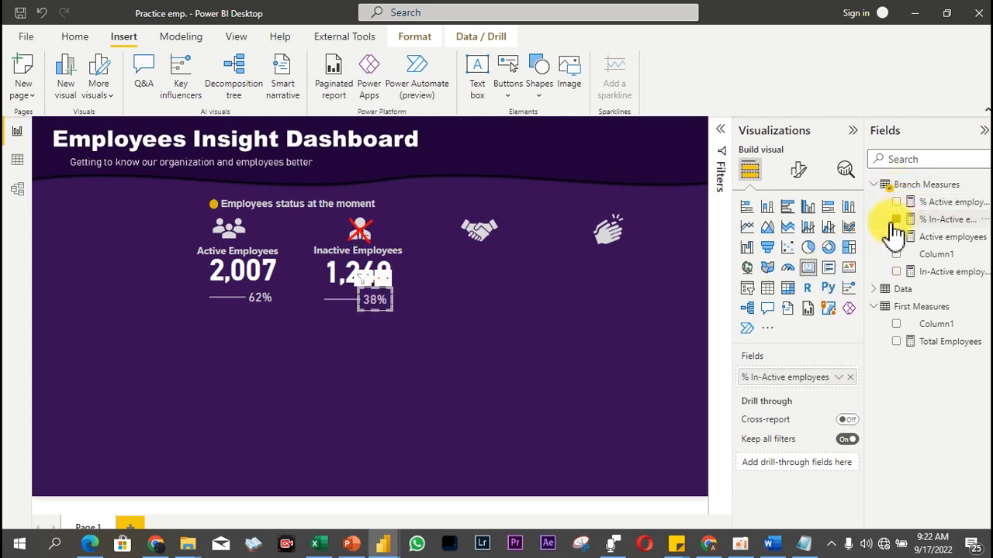
click(554, 358)
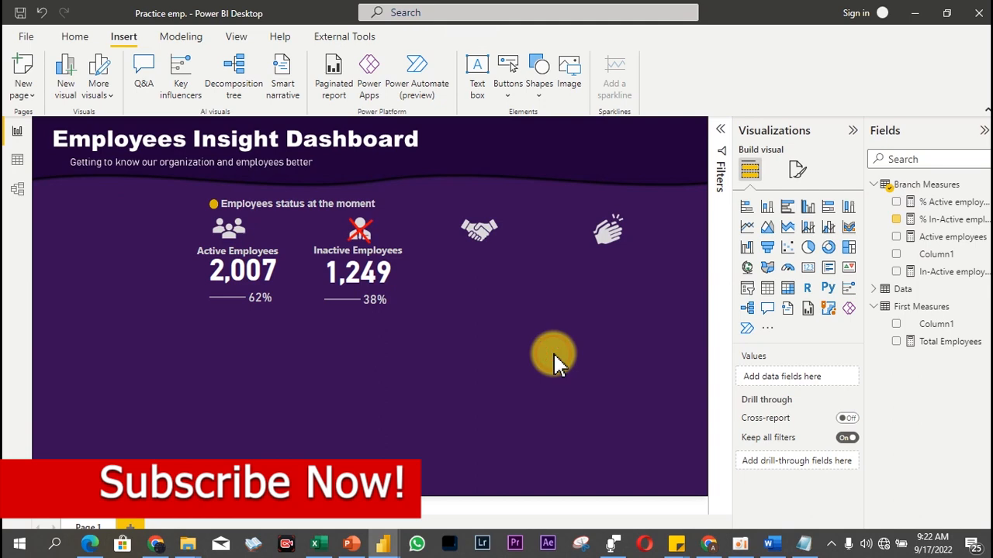
Step: Check the dashboard task list in Word, and return to the Practice emp. report in Power BI Desktop
click(772, 546)
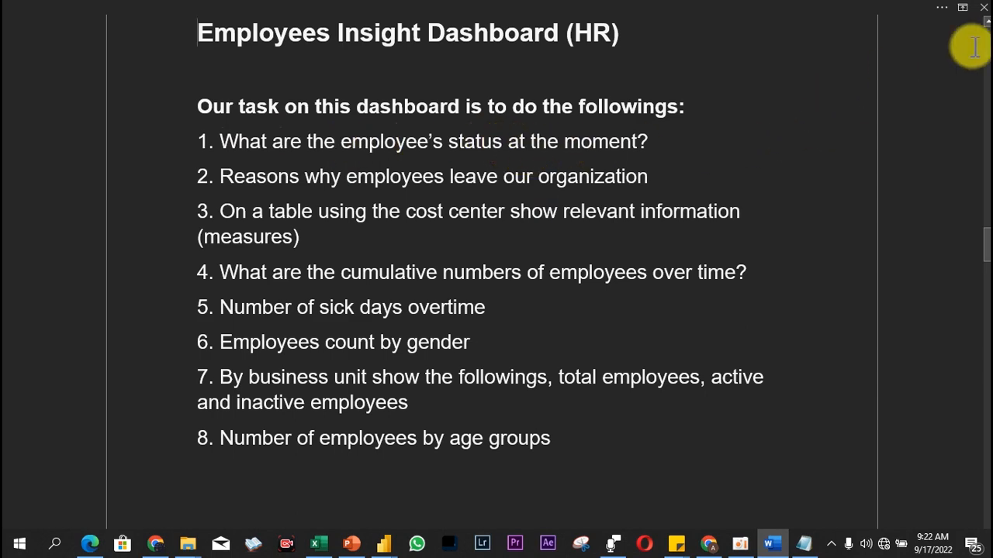
mouse_move(388, 540)
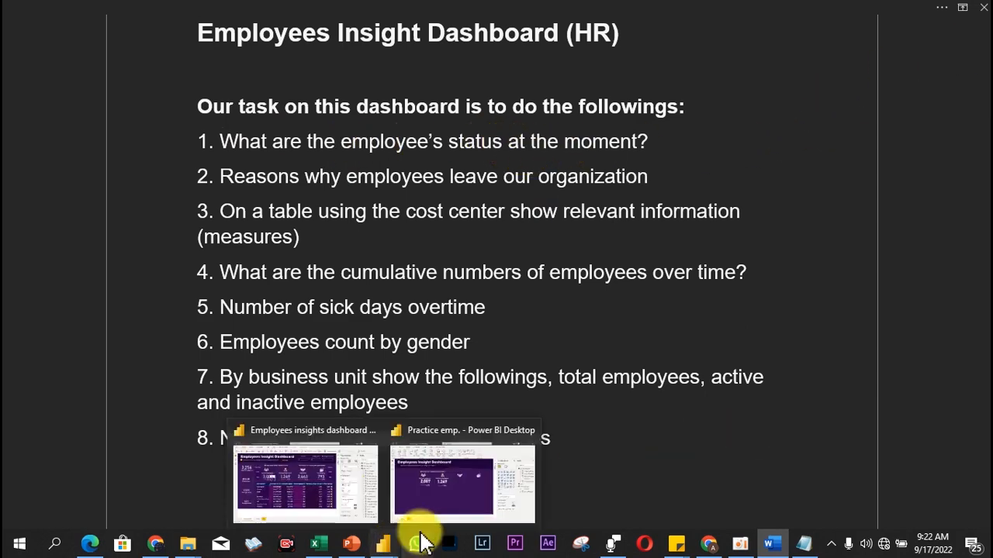
click(450, 512)
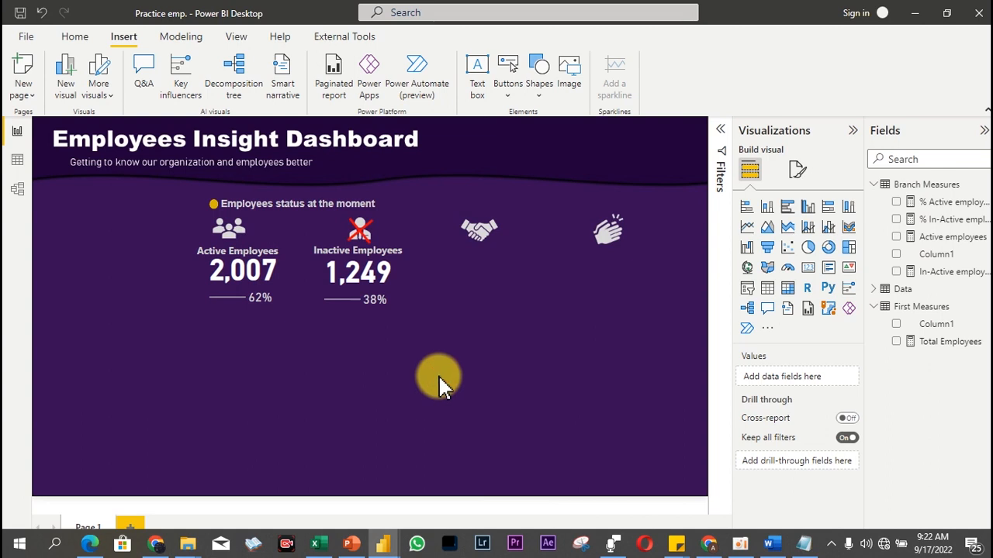
Step: Duplicate the "Employees status at the moment" heading with its yellow bullet, and place the copy above the handshake and clapping icons
drag(193, 184, 436, 224)
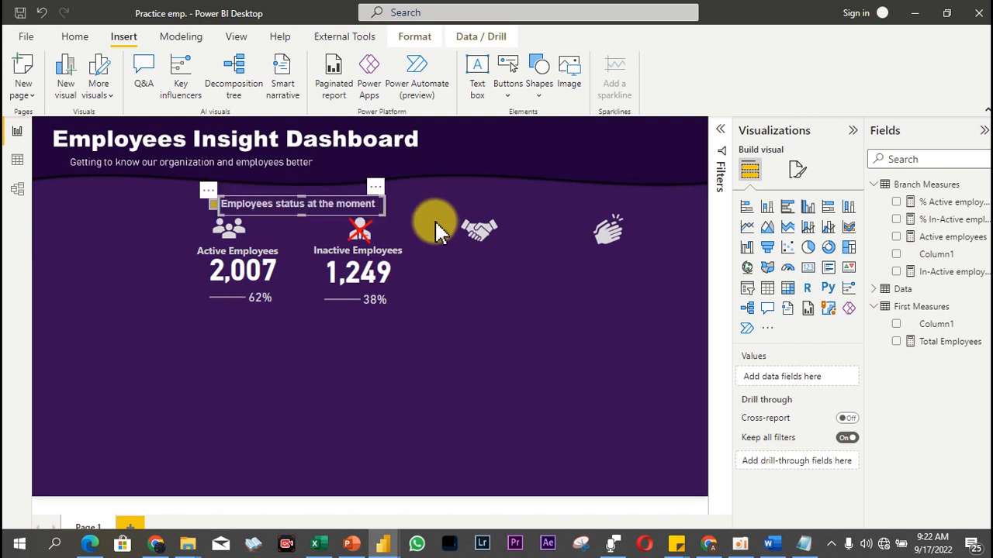
key(ctrl+v)
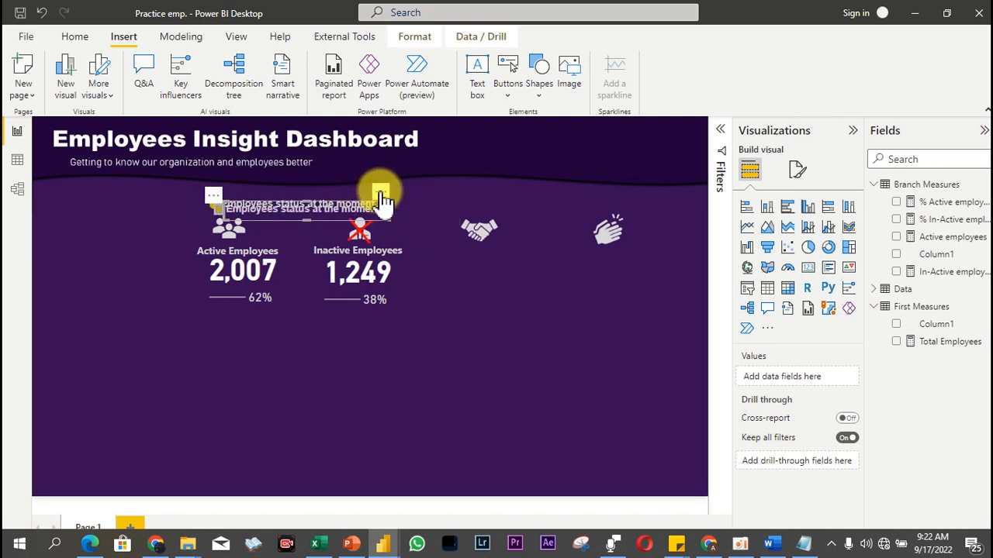
drag(380, 192, 623, 186)
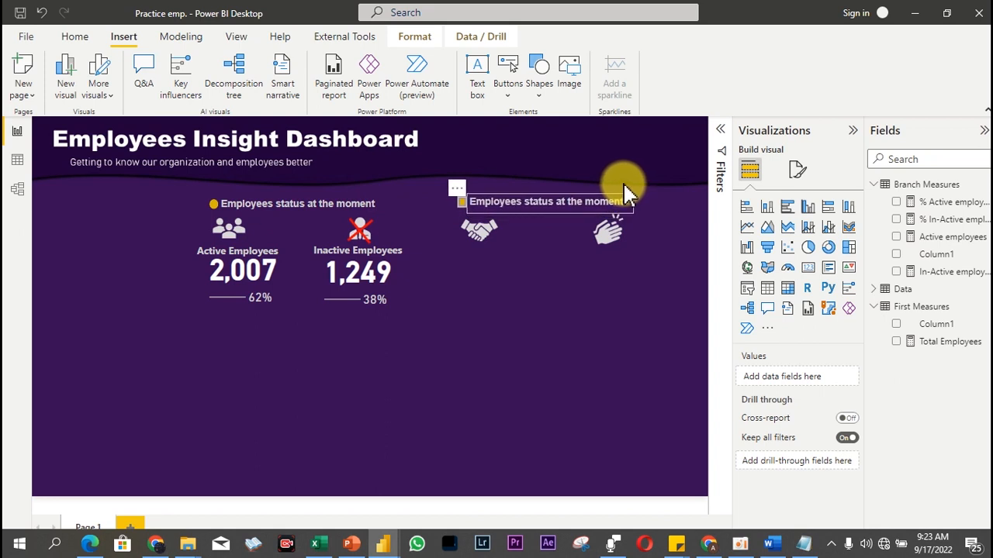
click(540, 318)
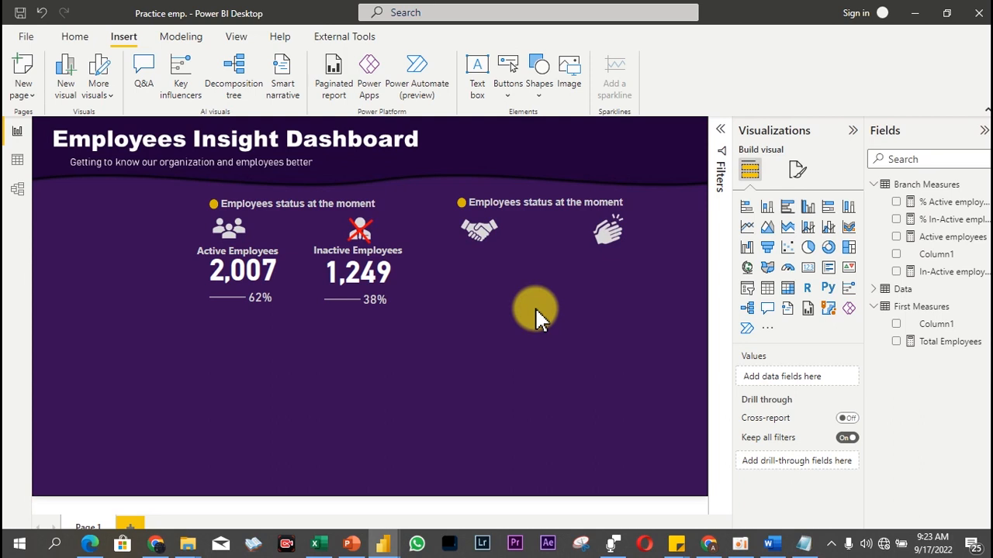
Step: Review the PDF of 15 dashboard design rules and the second task, reasons why employees leave, in the Word task list
click(89, 542)
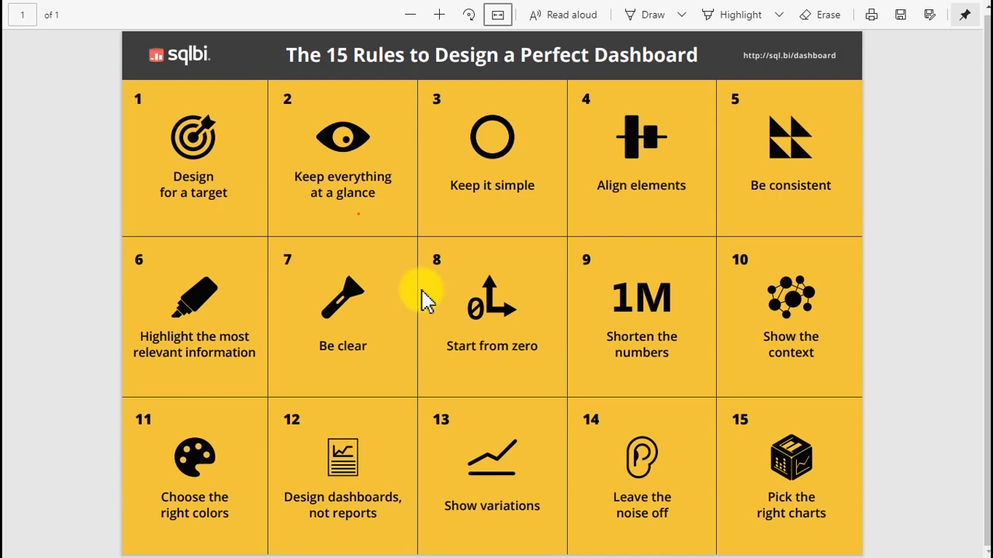
key(super)
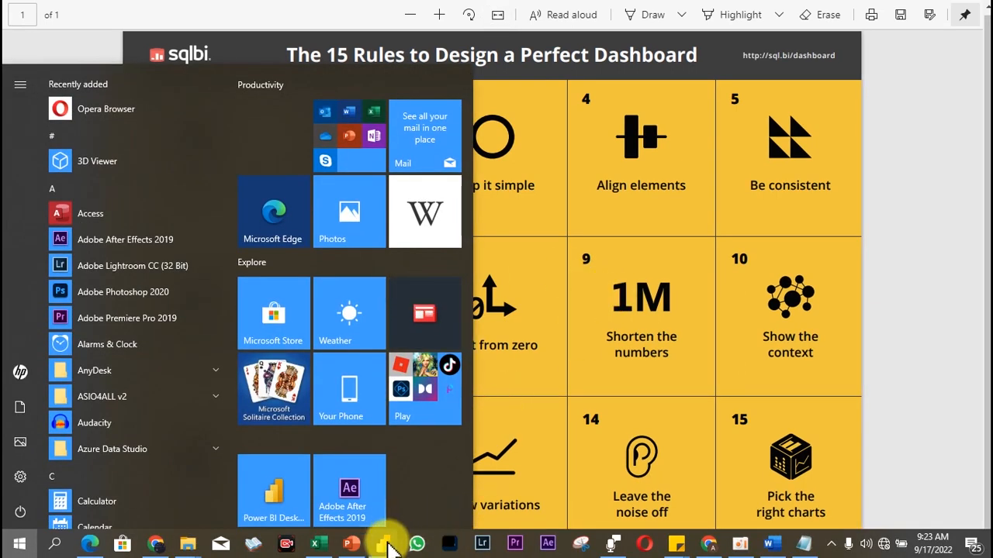
mouse_move(386, 543)
click(477, 485)
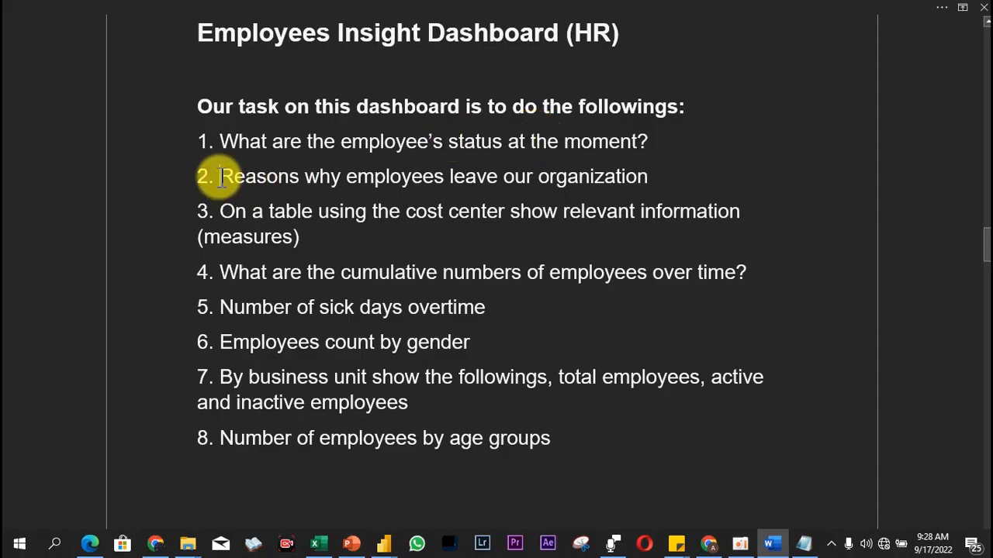
drag(221, 177, 615, 198)
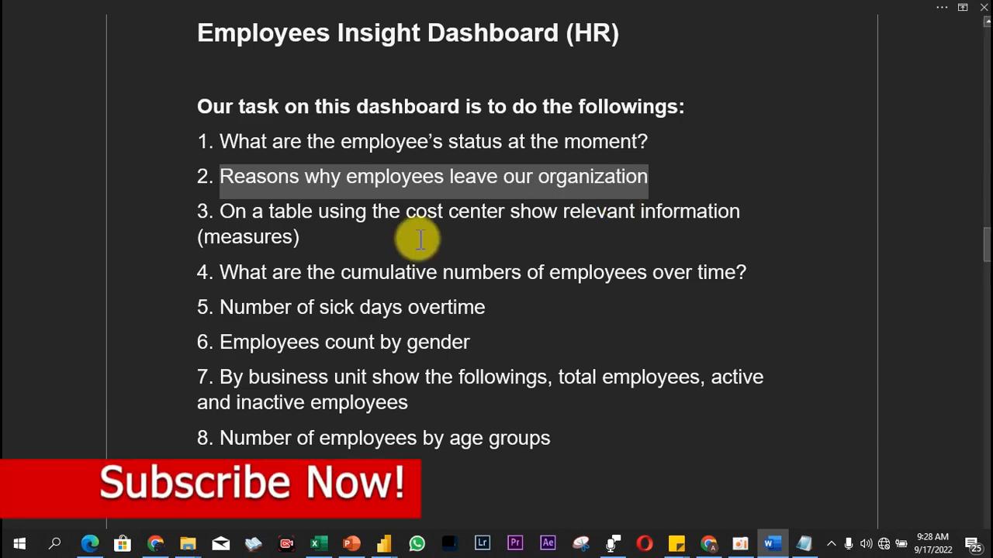
Step: Examine the SeperationReason column of Hr data.xlsm in Excel, and return to the Practice emp. report in Power BI Desktop
click(319, 540)
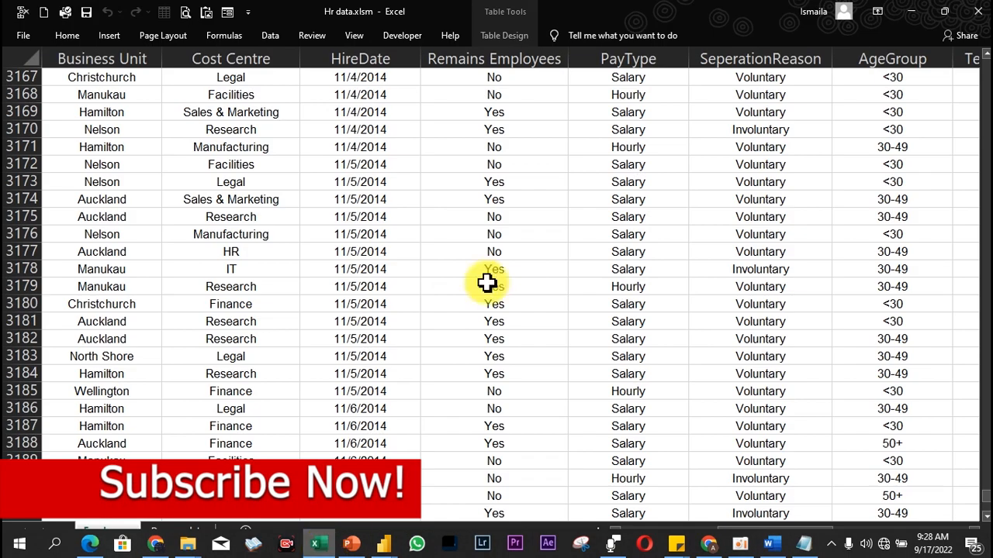
click(763, 52)
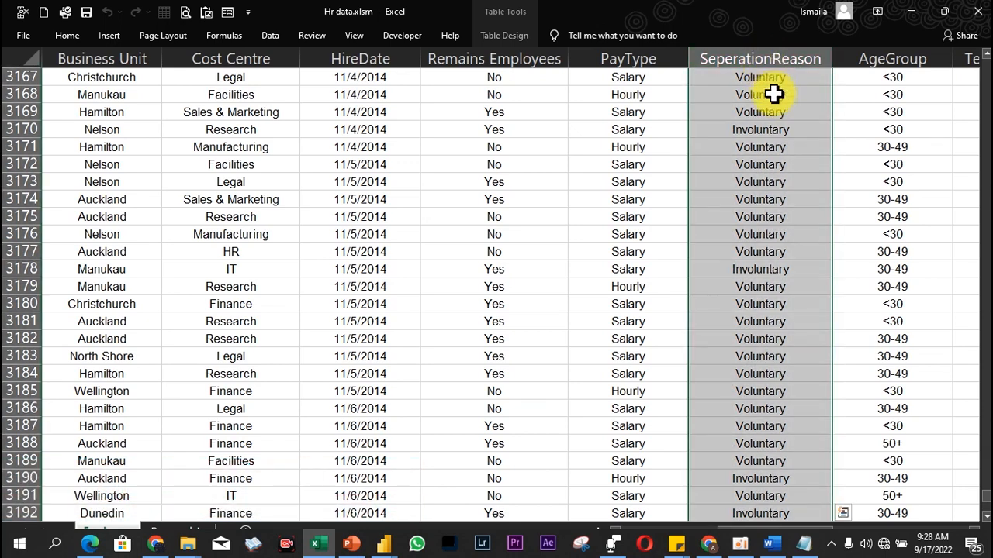
drag(780, 113, 779, 130)
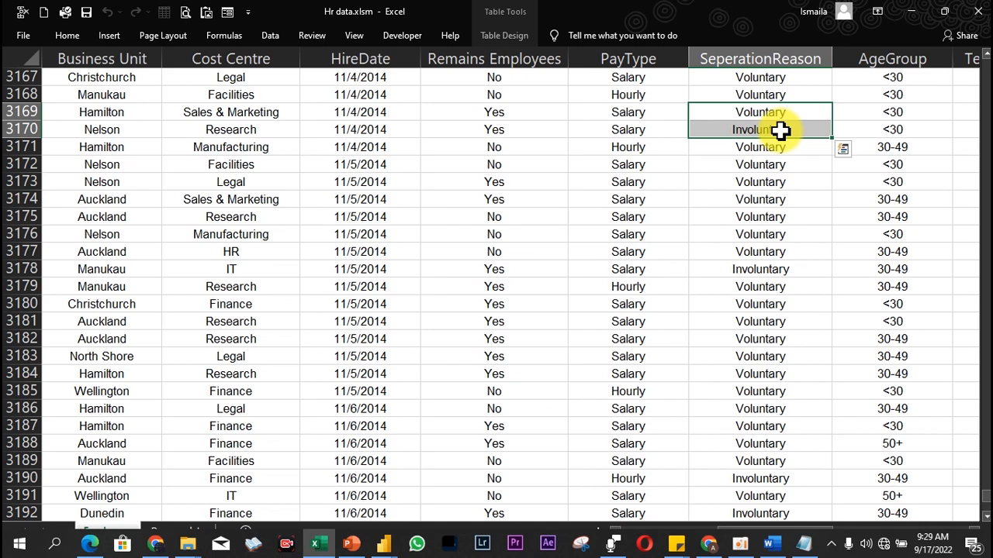
mouse_move(386, 542)
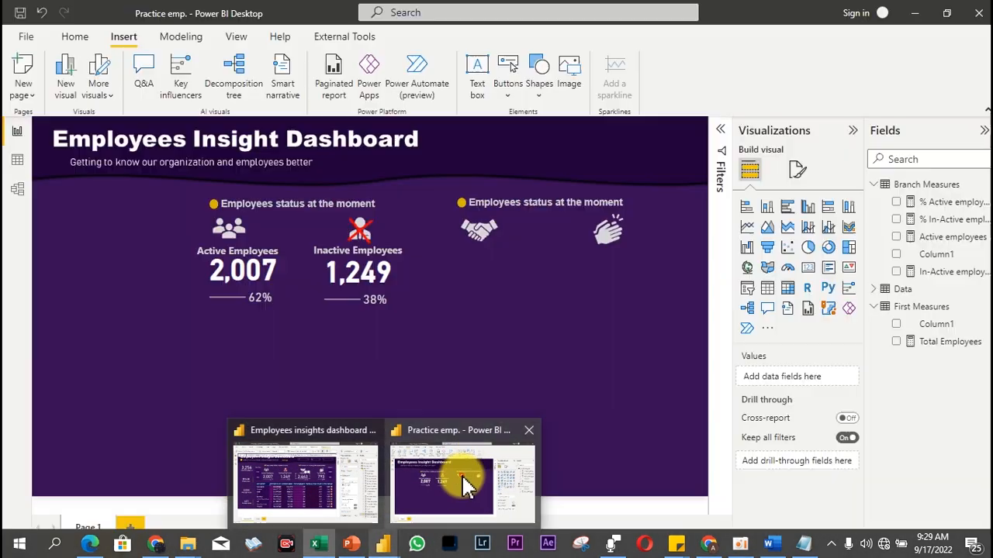
click(459, 484)
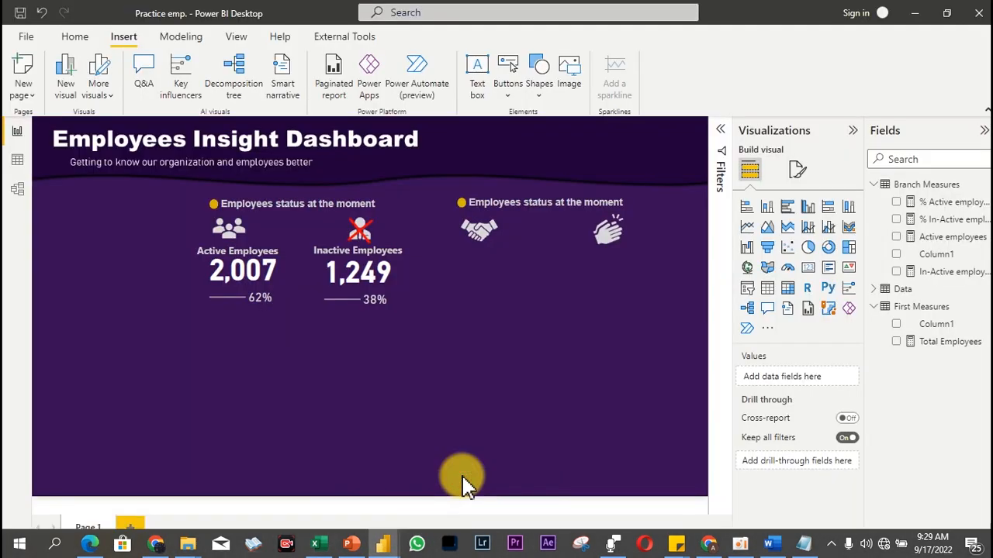
Step: Change the heading above the handshake and clapping icons to "Reasons for leaving the Organization" and widen its text box to fit one line
click(601, 205)
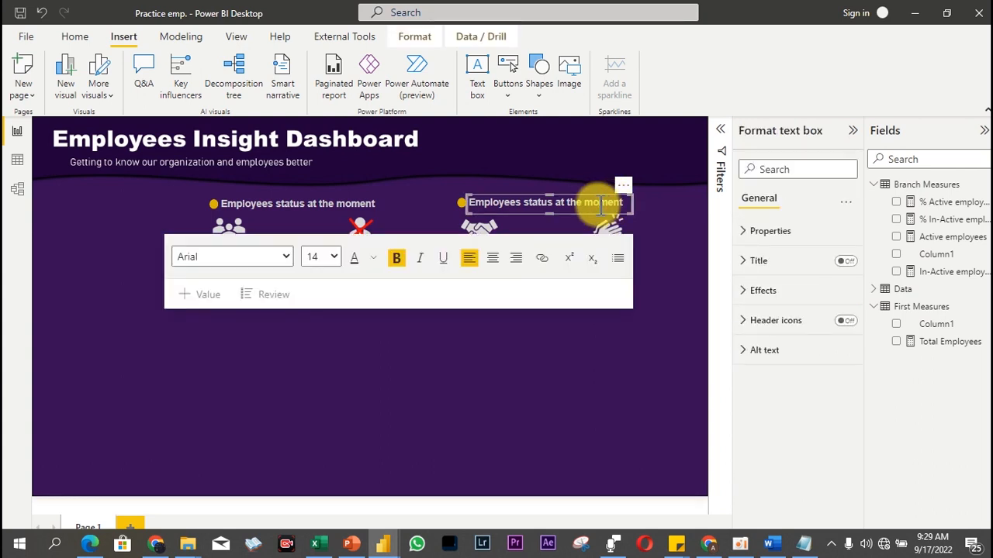
key(ctrl+a)
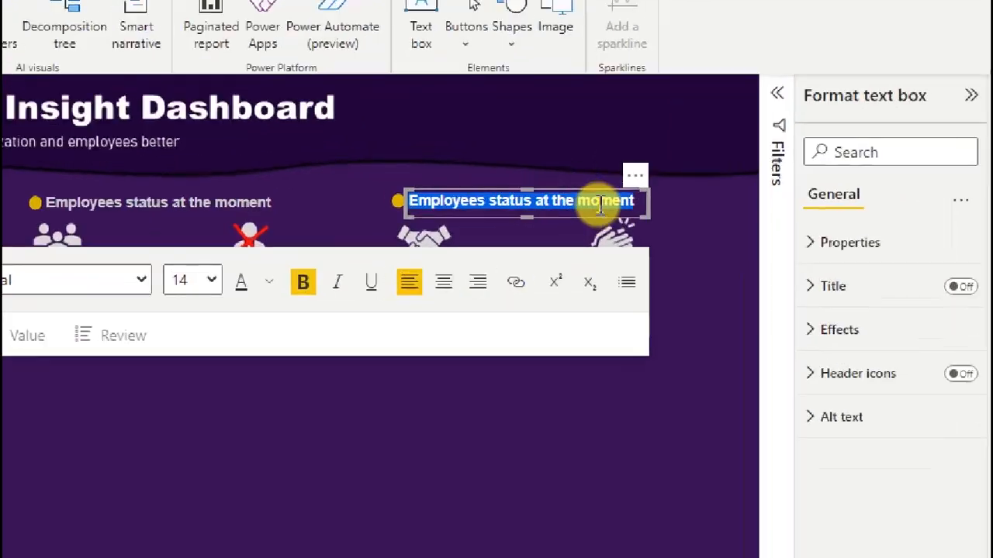
text(Reaso)
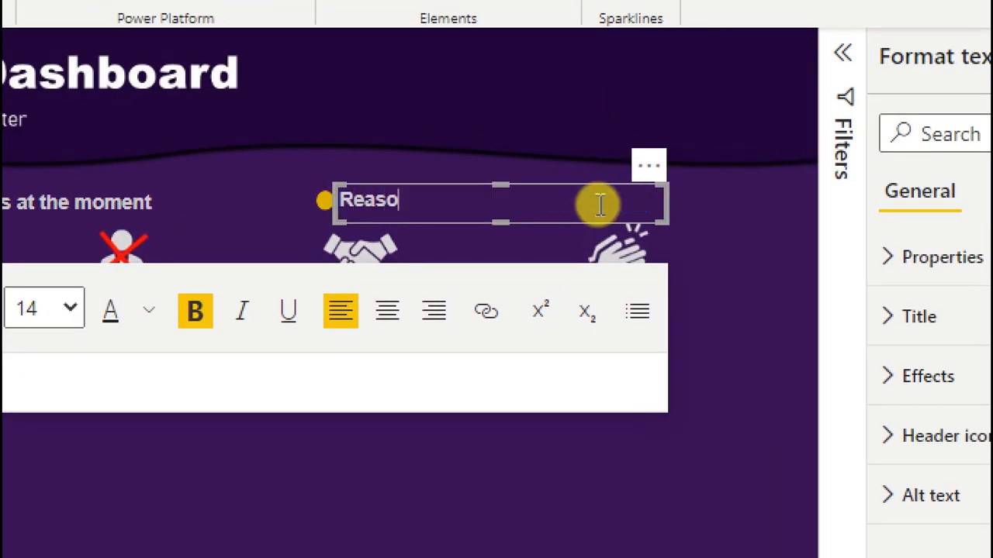
text(ns for le)
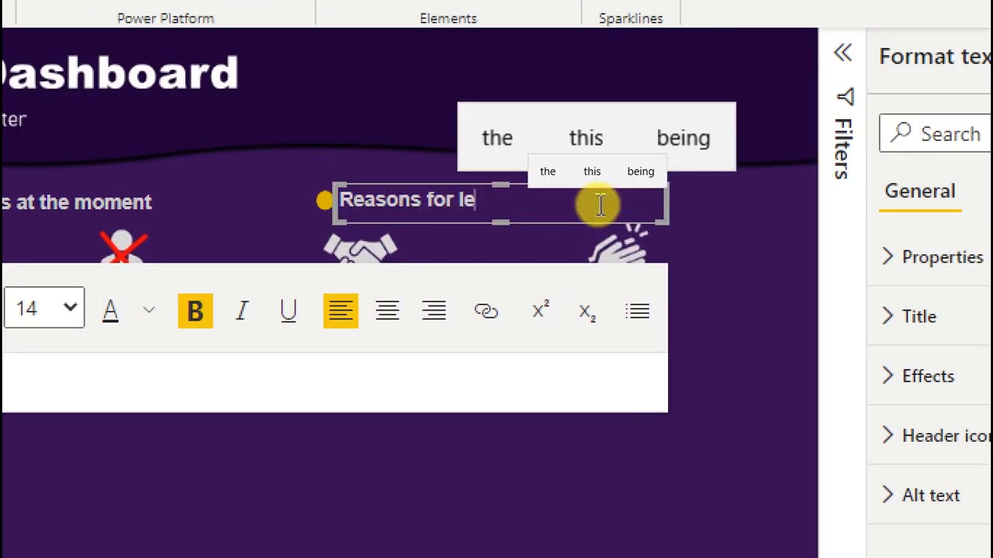
text(a)
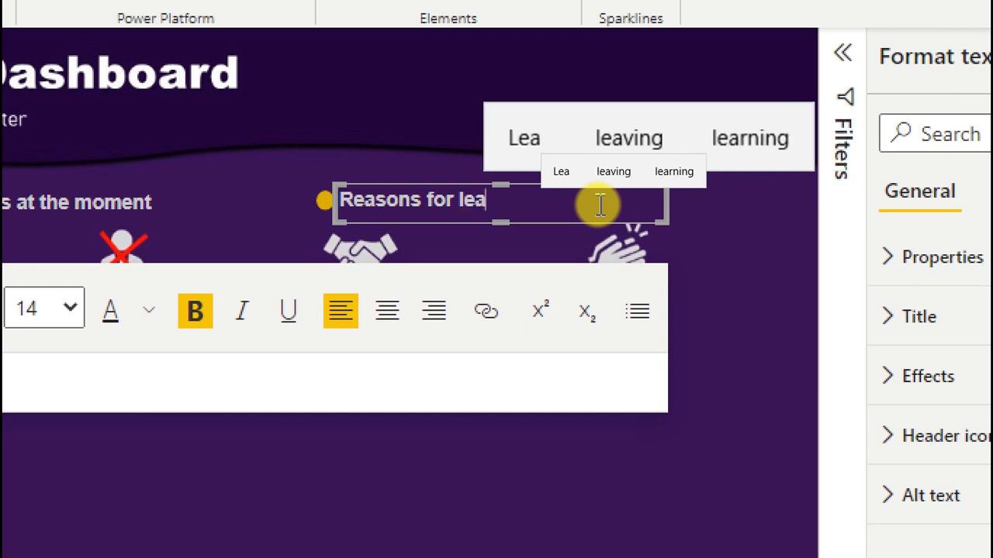
text(ving the )
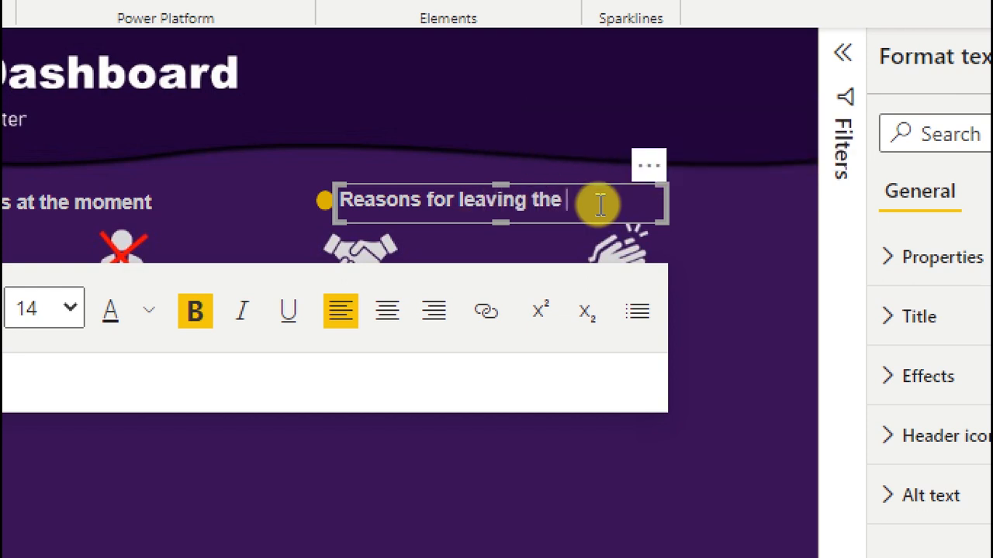
text(Org)
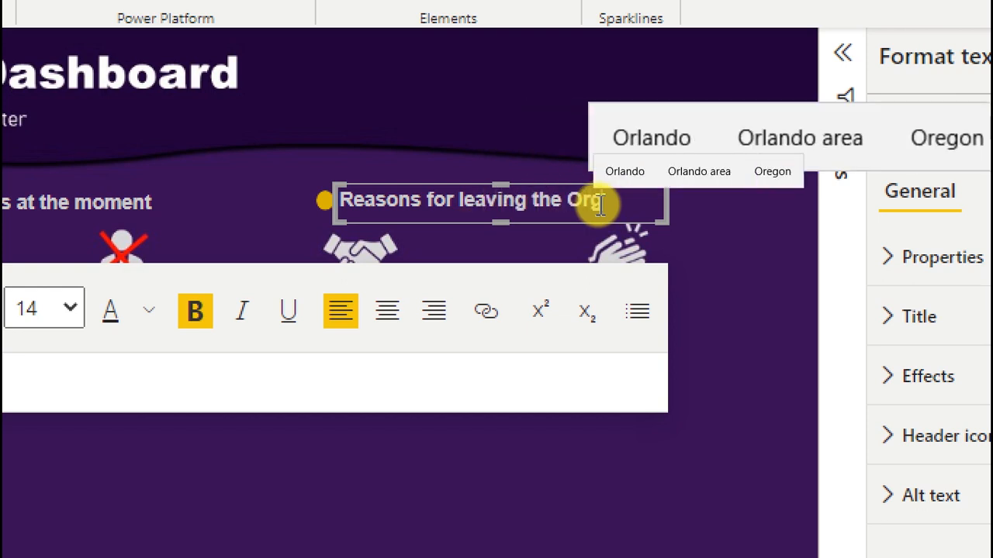
text(anization)
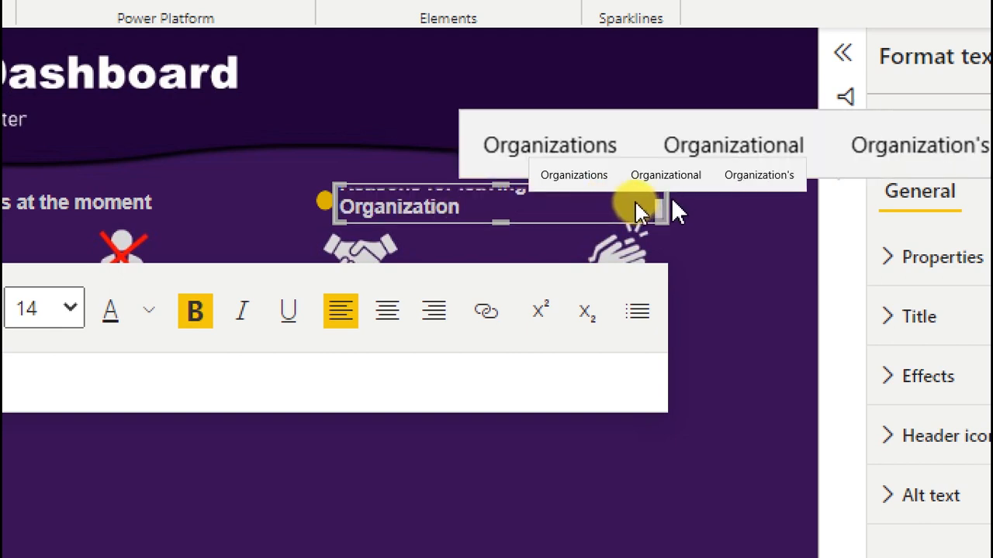
drag(665, 200, 708, 207)
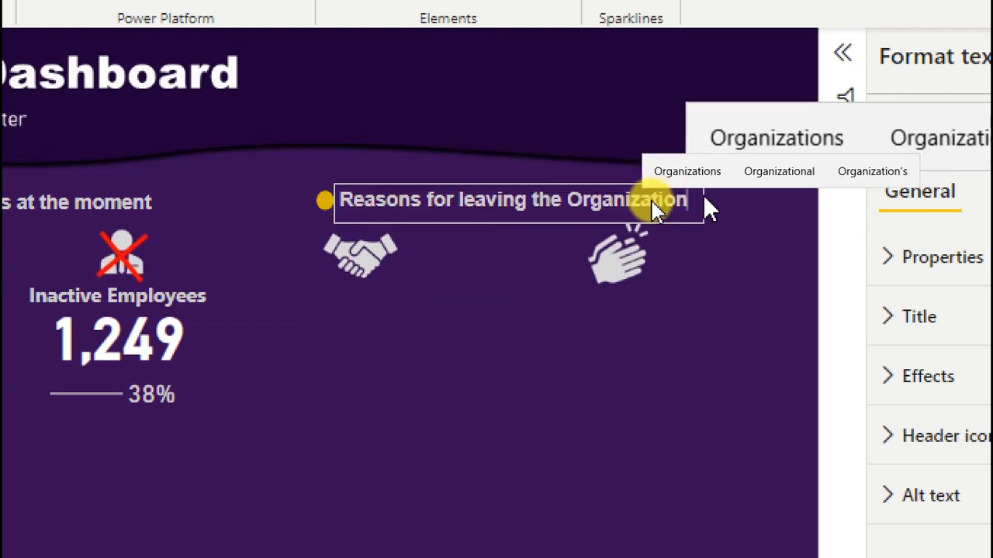
click(738, 299)
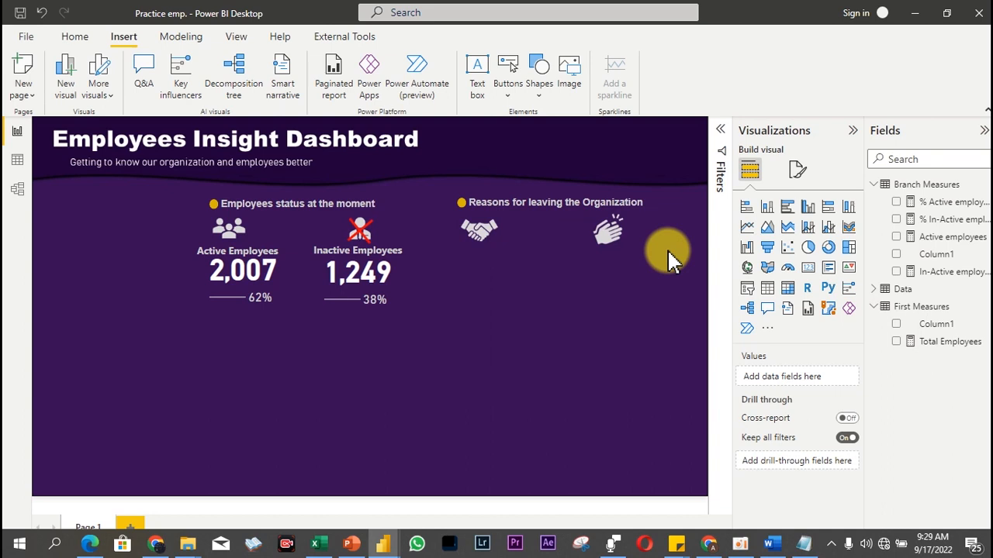
Step: Add a new measure named Voluntary to the Branch Measures table
click(953, 238)
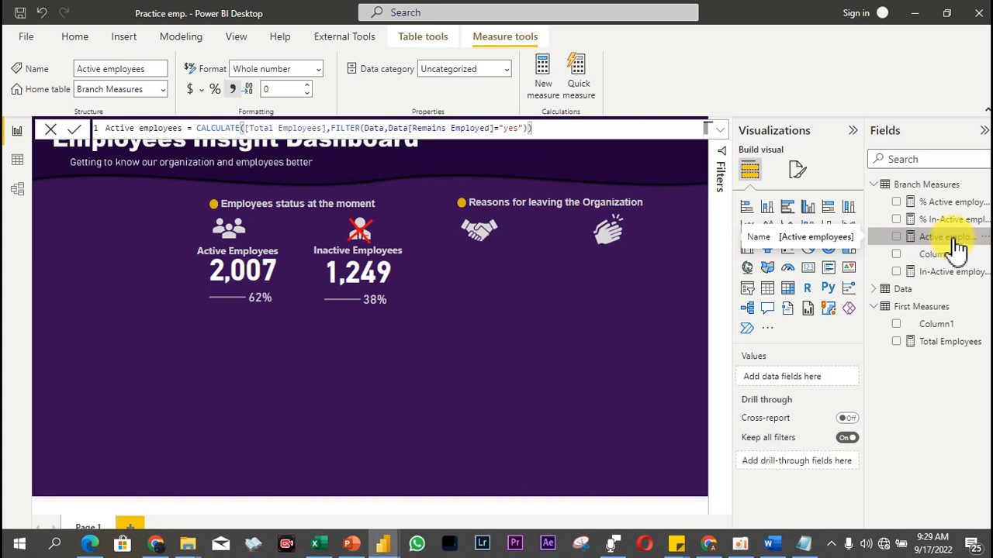
click(545, 69)
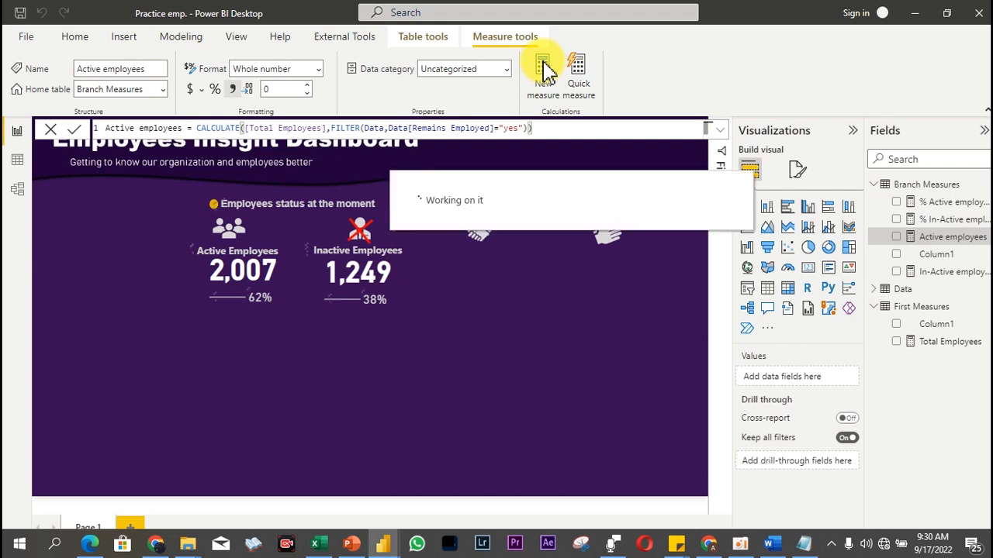
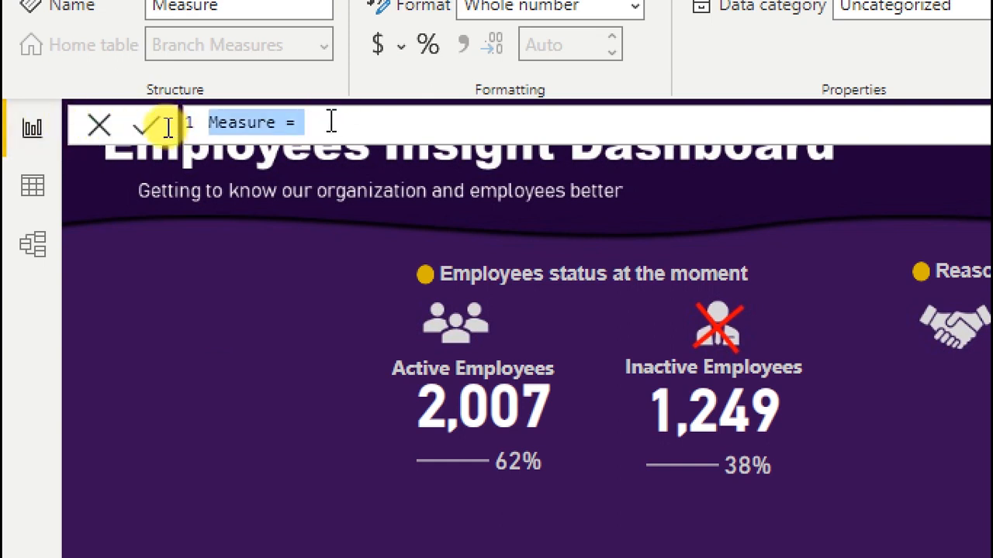
text(Volu)
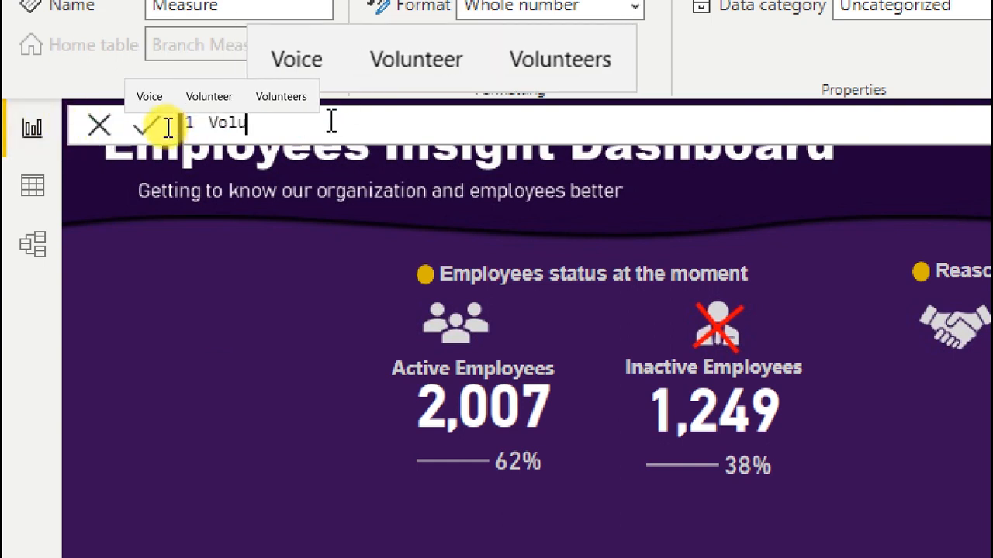
text(ntar)
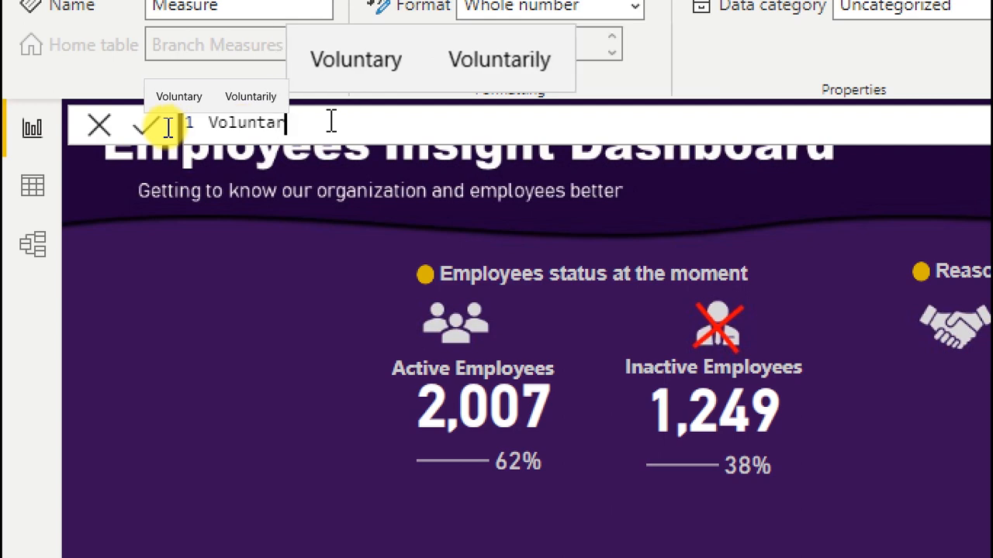
text(y=)
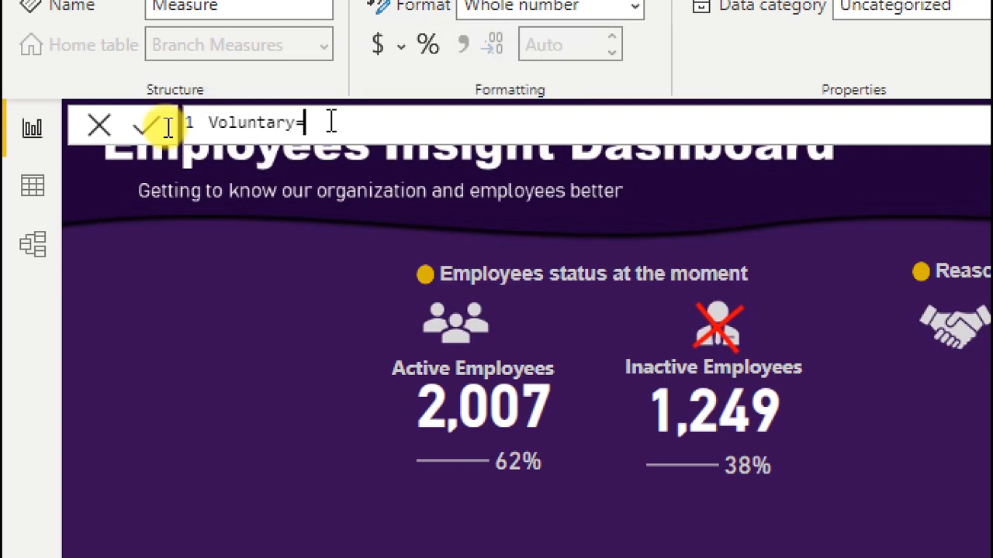
Step: Start the Voluntary formula with CALCULATE, using [Total Employees] as its expression
text(cal)
key(Tab)
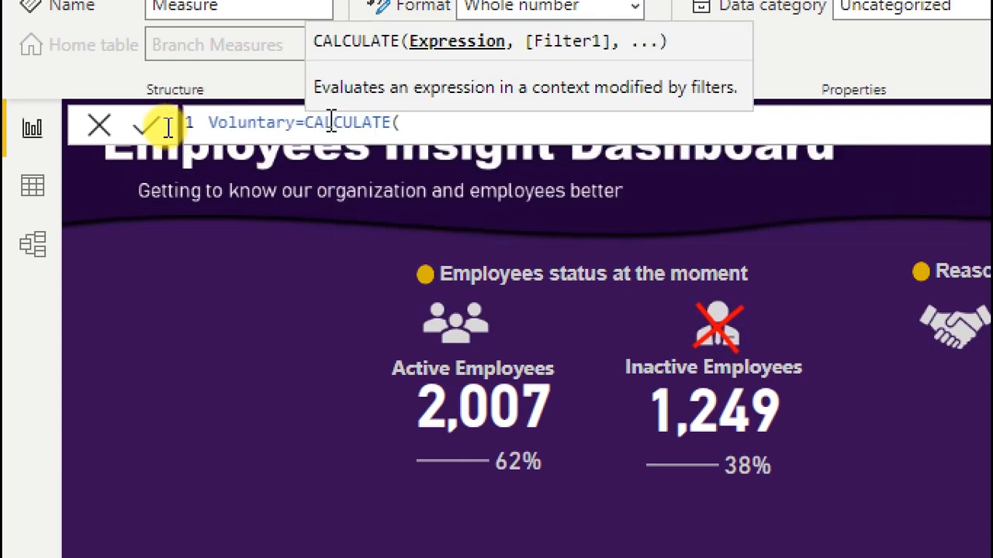
text([)
key(Down)
key(Down)
key(Down)
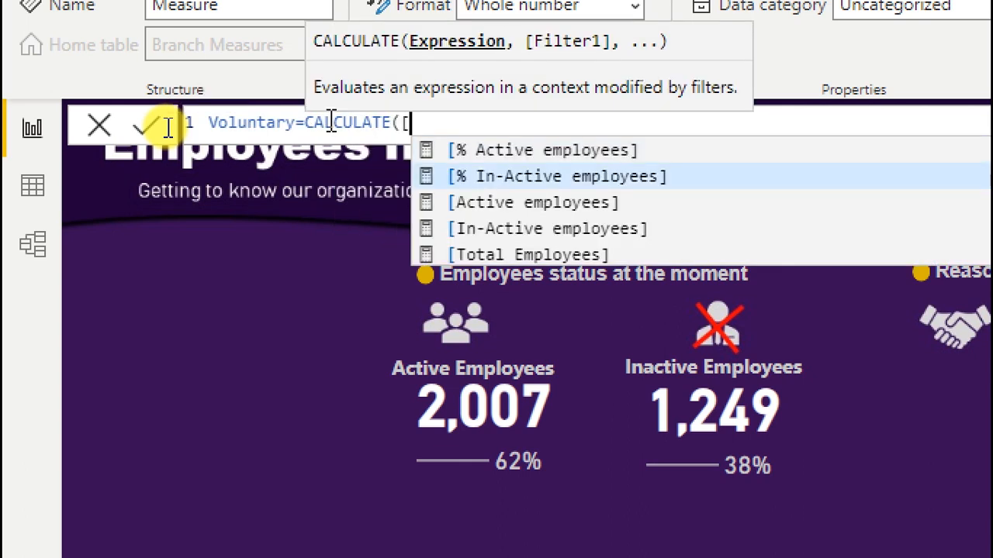
key(Down)
key(Tab)
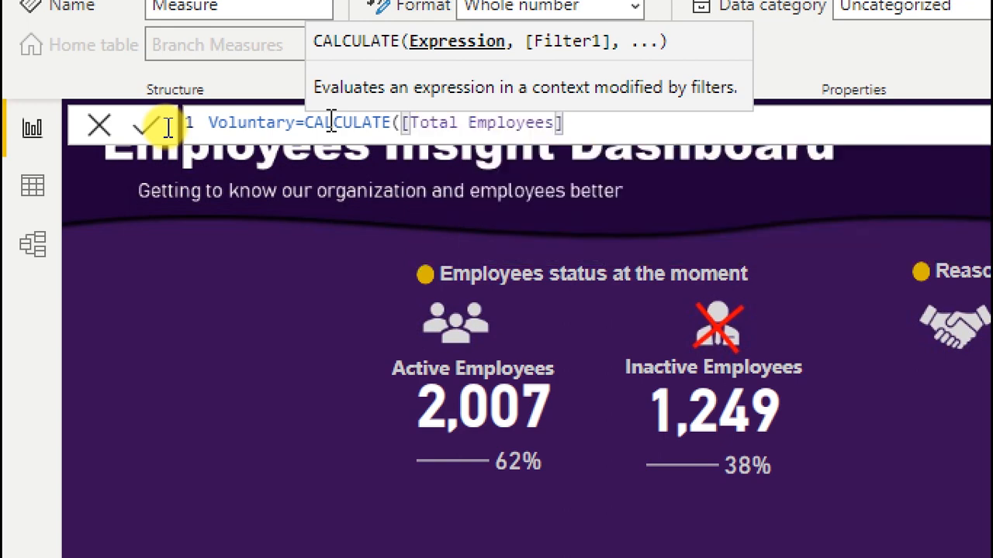
Step: Add a FILTER function on the Data table as the filter argument of the Voluntary measure's CALCULATE
text(,fil)
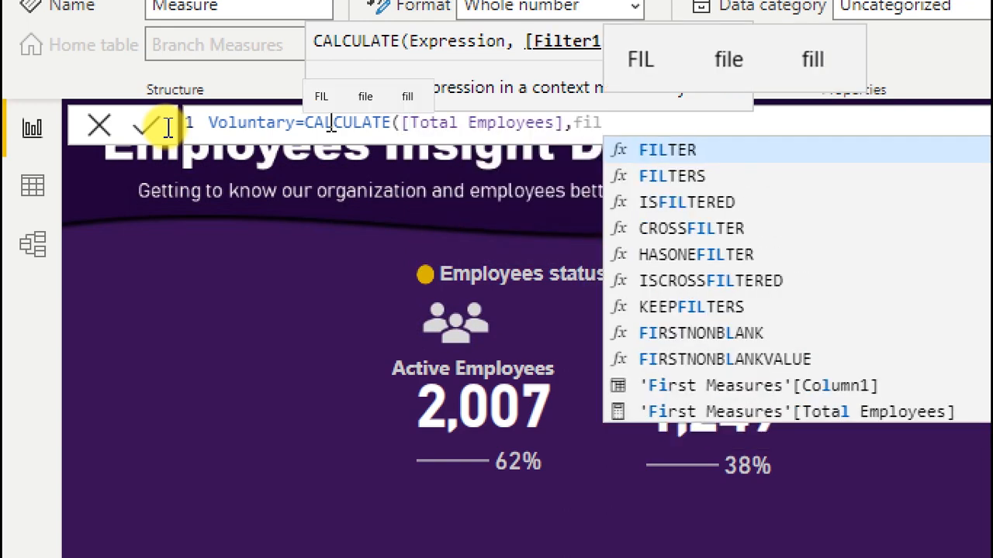
key(Tab)
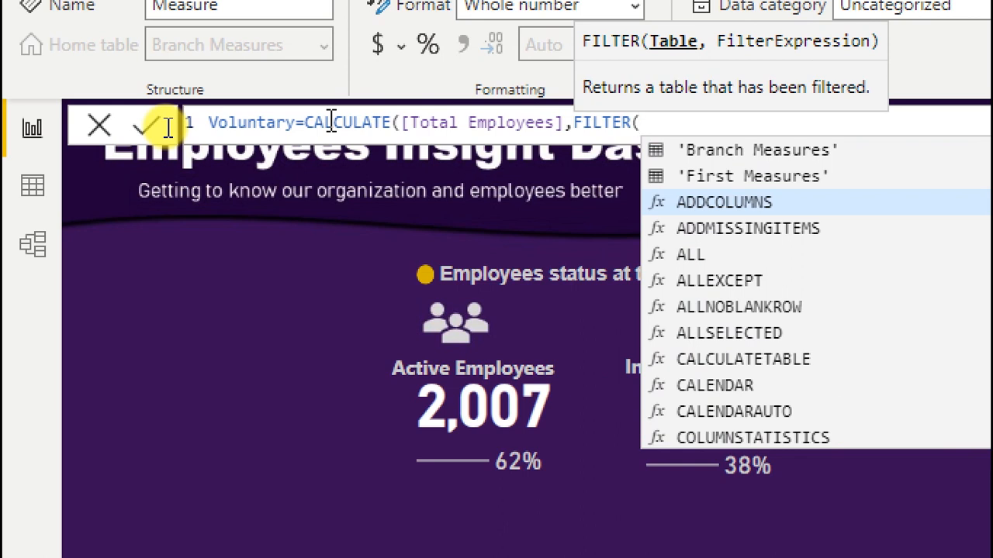
text(dat)
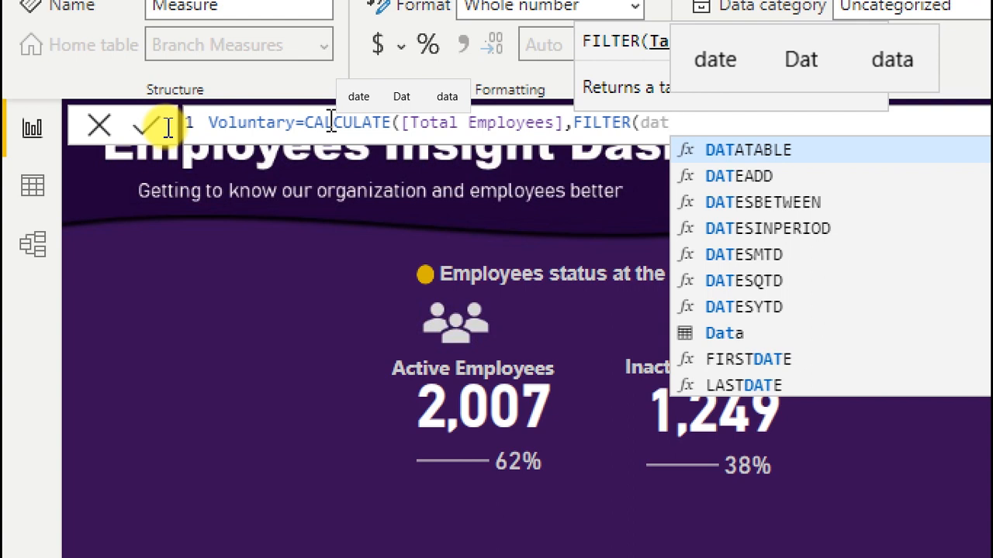
key(Down)
key(Down)
key(Down)
key(Down)
key(Down)
key(Down)
key(Down)
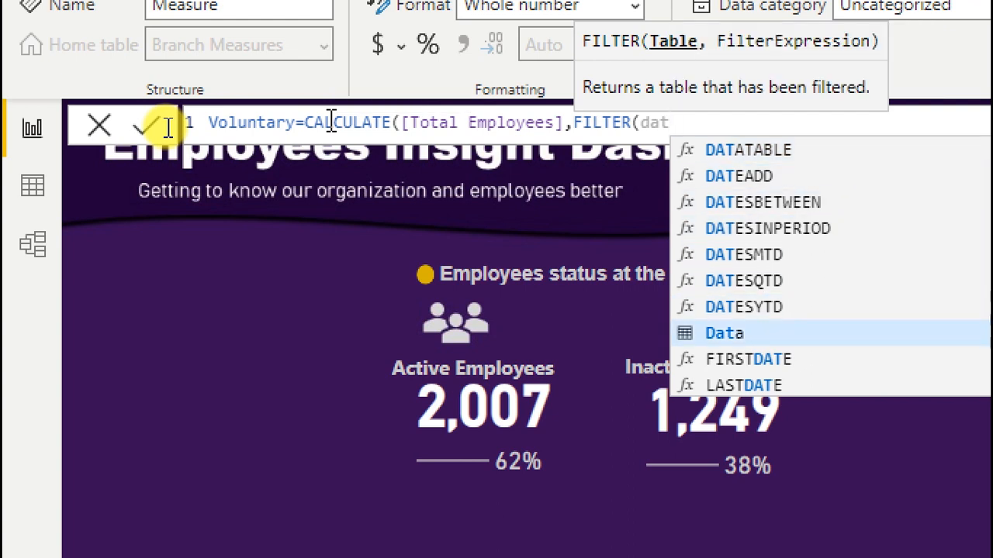
key(Tab)
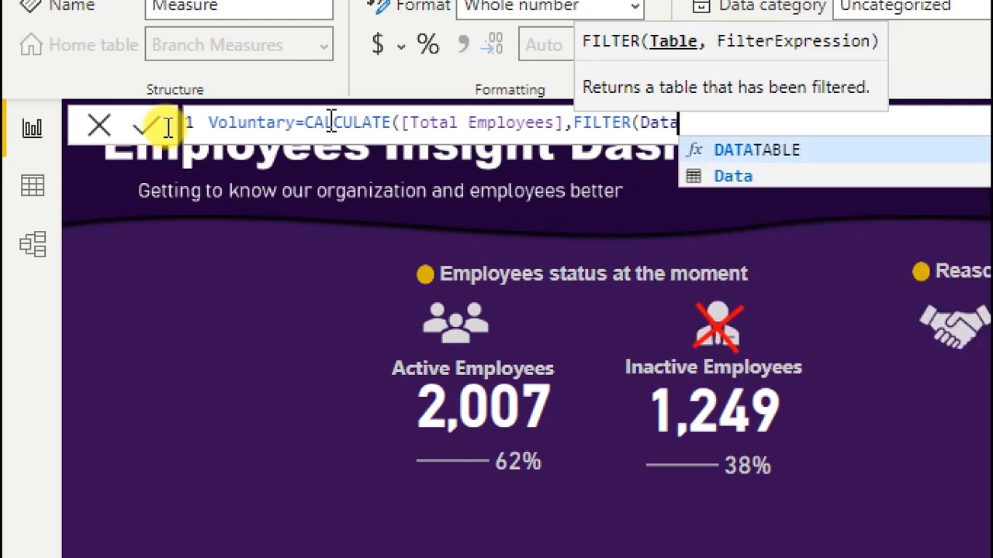
Step: Complete the Voluntary measure's FILTER on the Data table with the condition Data[SeperationReason]="voluntary" and close the formula
text(,)
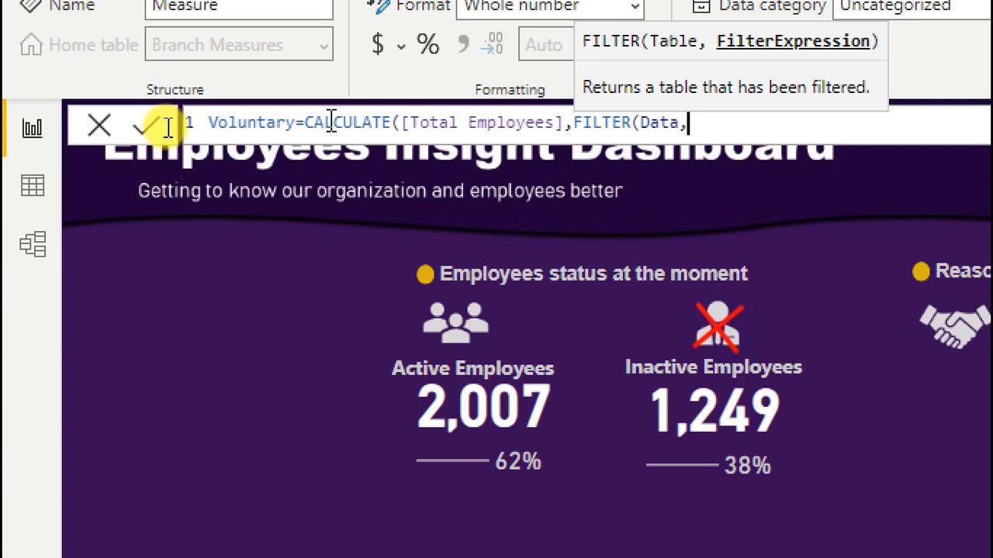
text(se)
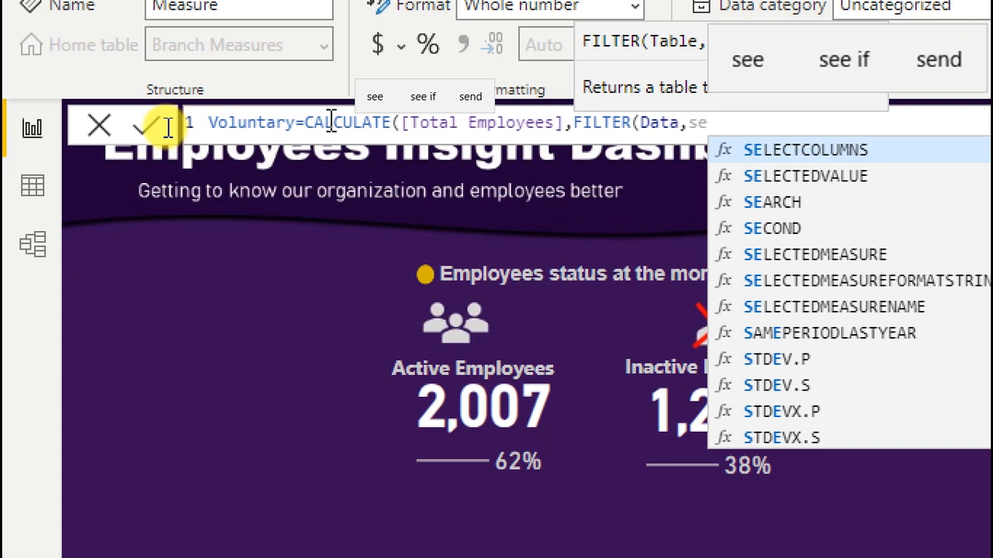
text(par)
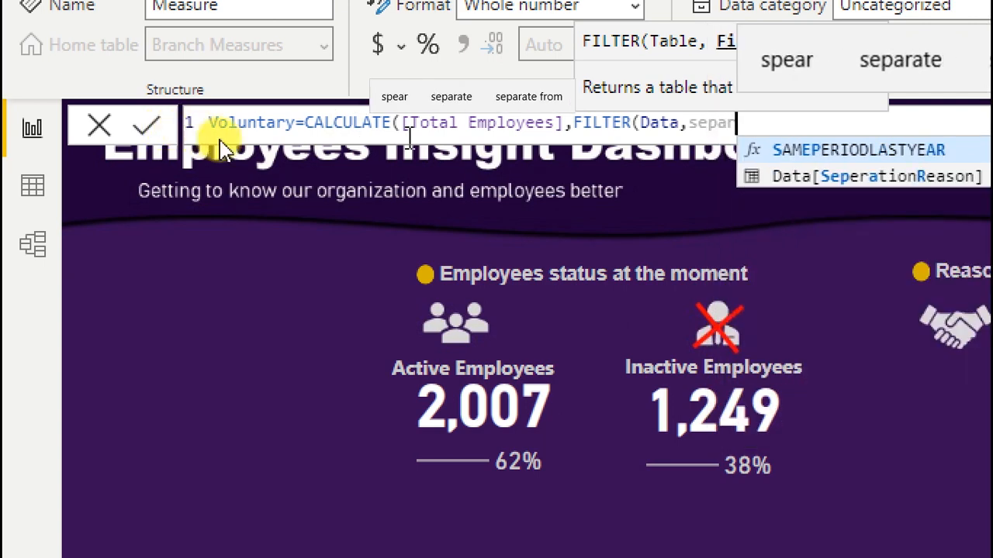
click(867, 175)
text(=)
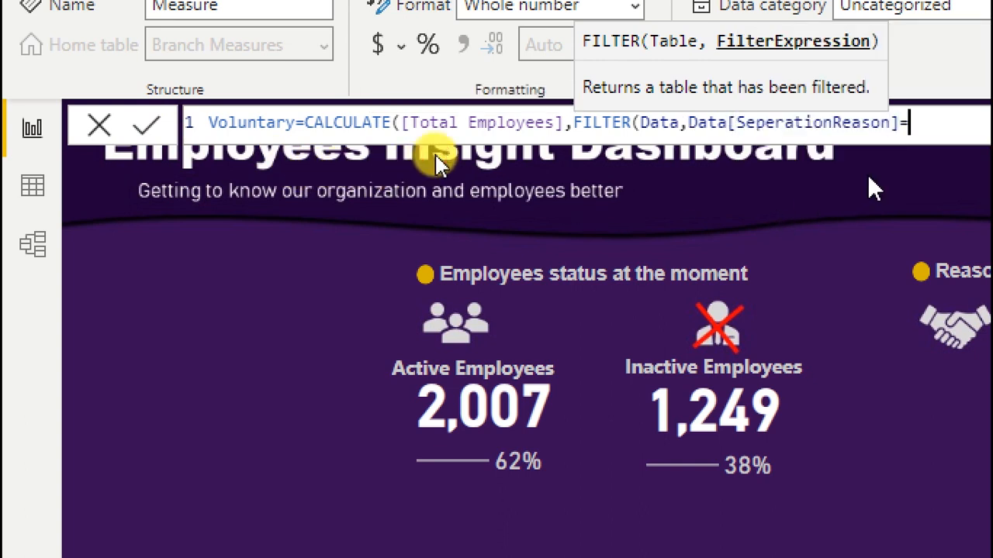
text("voluntar)
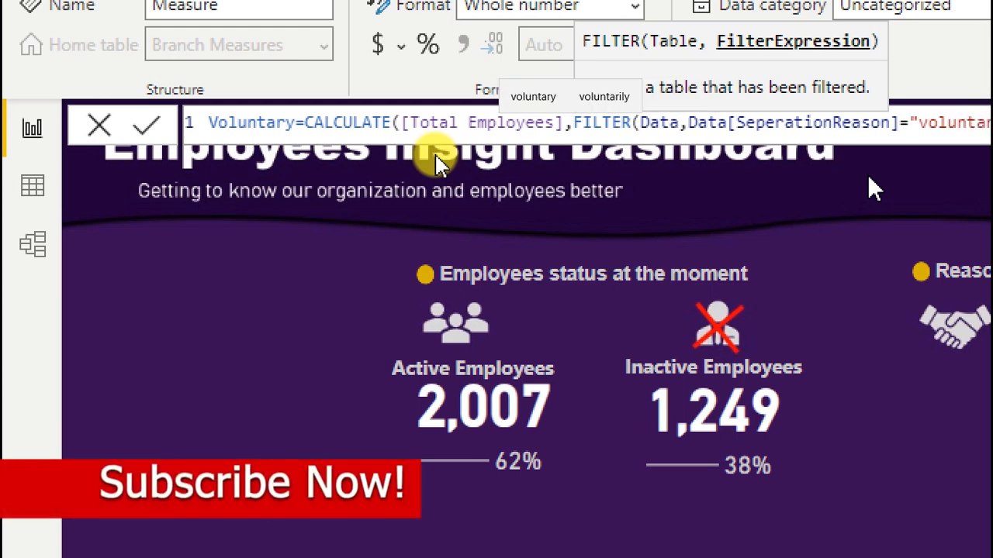
text(y")
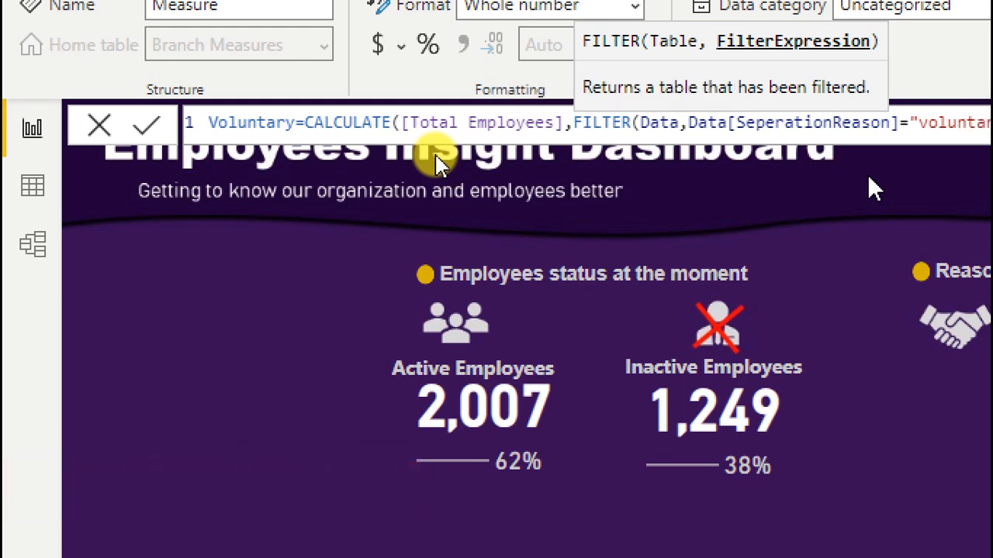
text())
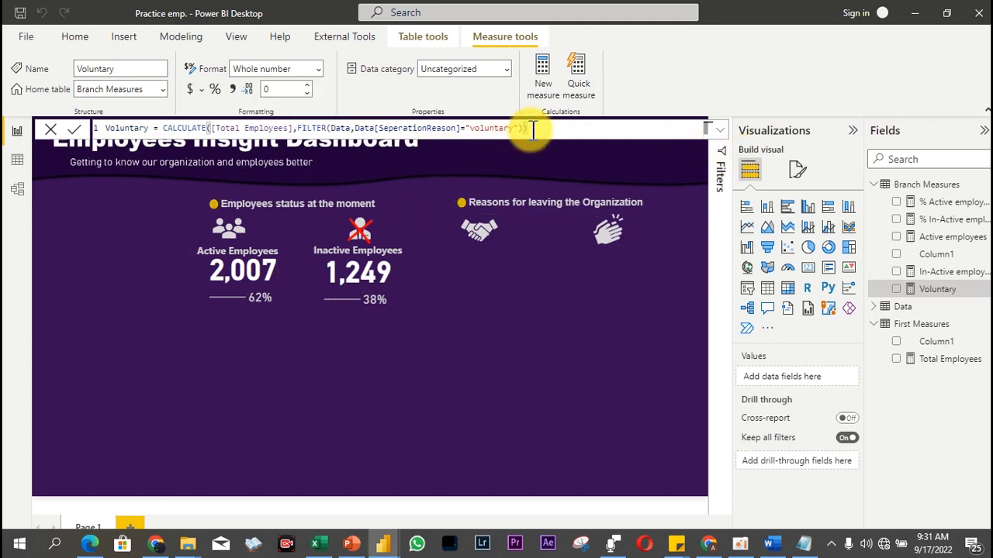
Step: Copy the whole Voluntary formula and paste it into a new measure
key(ctrl+a)
key(ctrl+c)
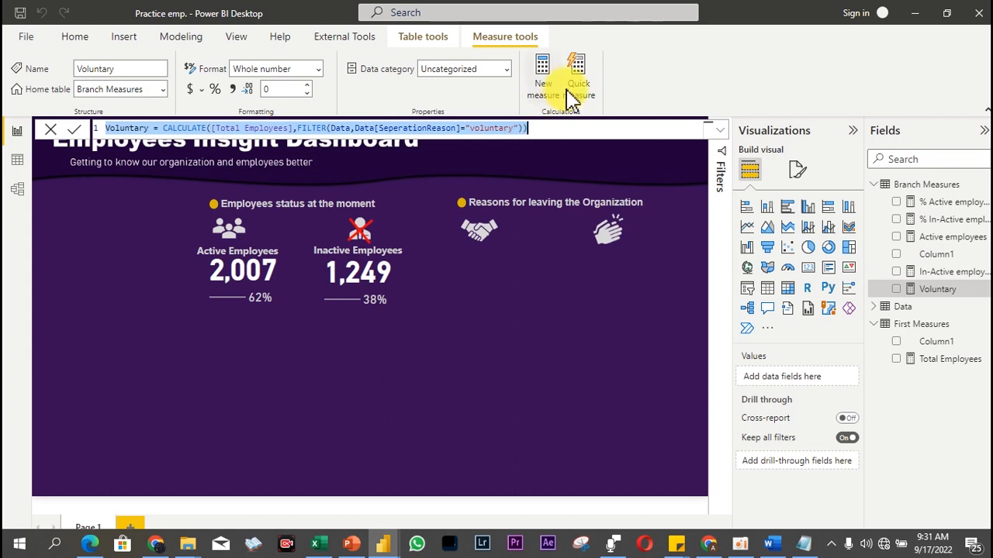
click(543, 74)
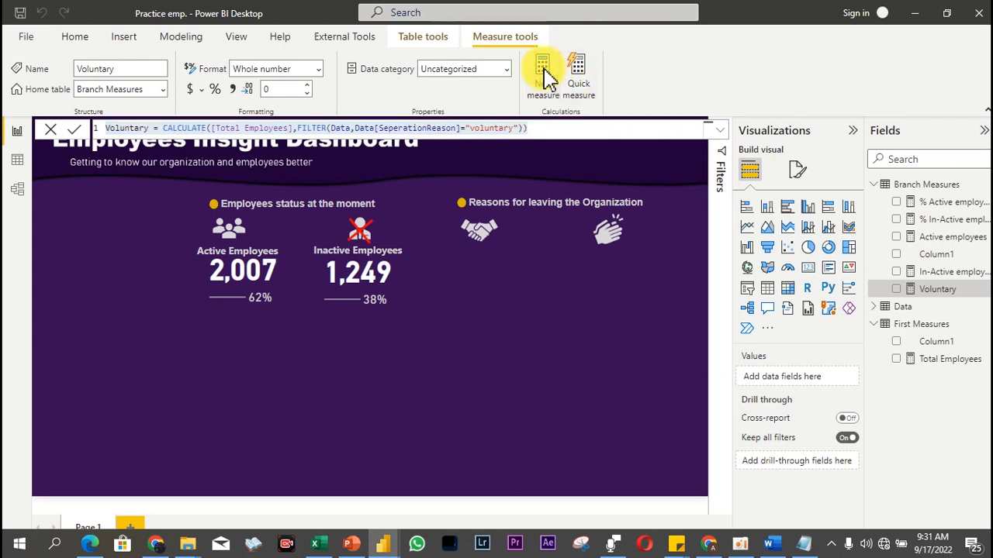
click(545, 75)
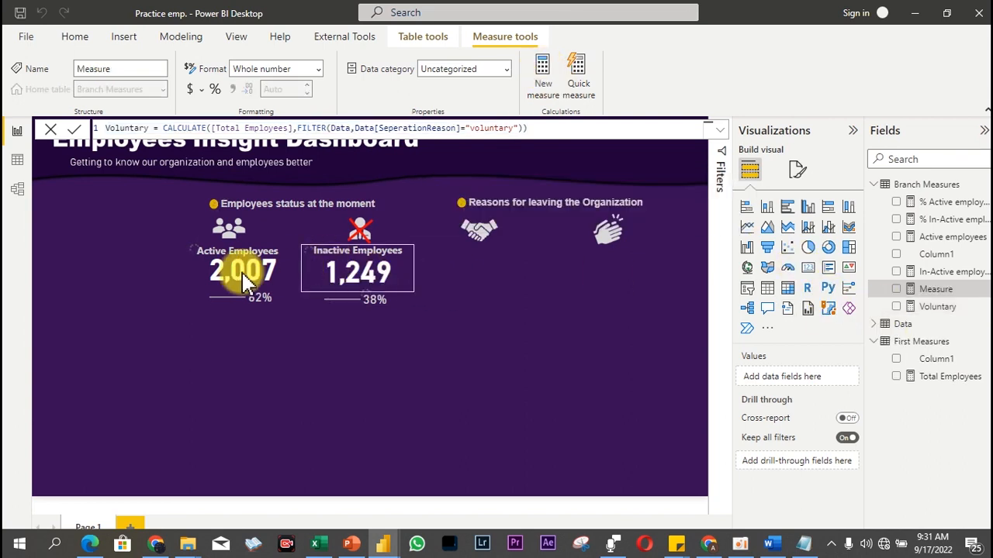
key(ctrl+v)
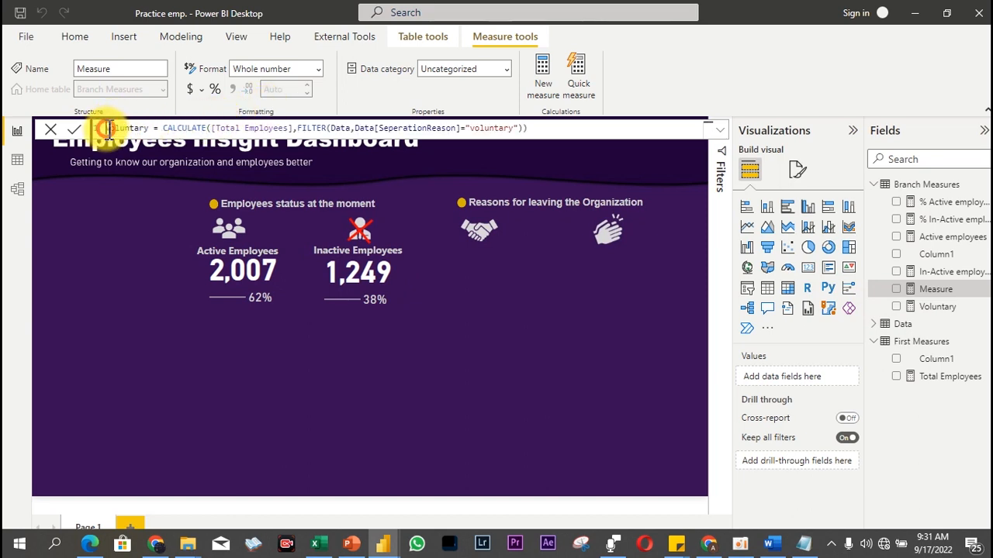
Step: Rename the pasted measure Involuntary, change its SeperationReason condition to "involuntary", and commit it
text(In)
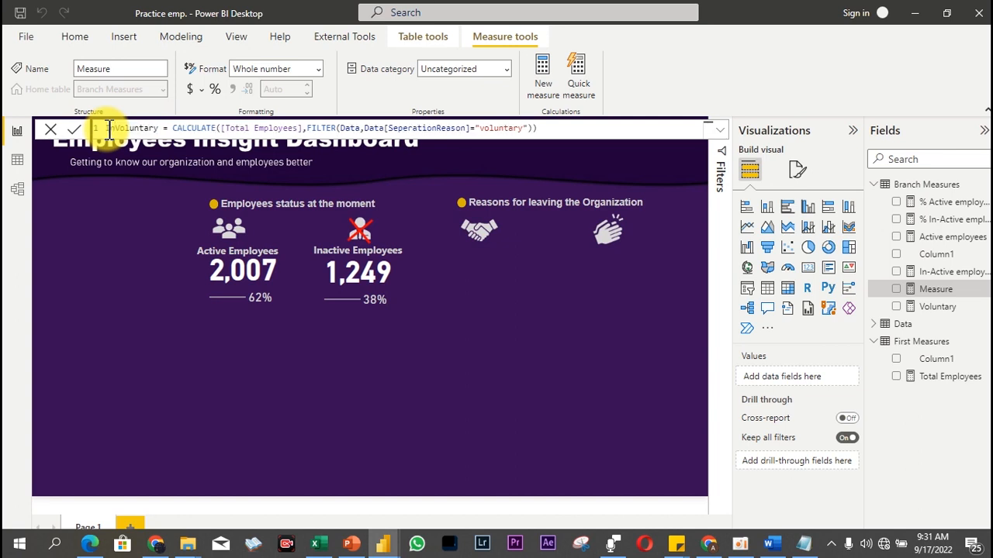
key(Delete)
text(v)
click(483, 128)
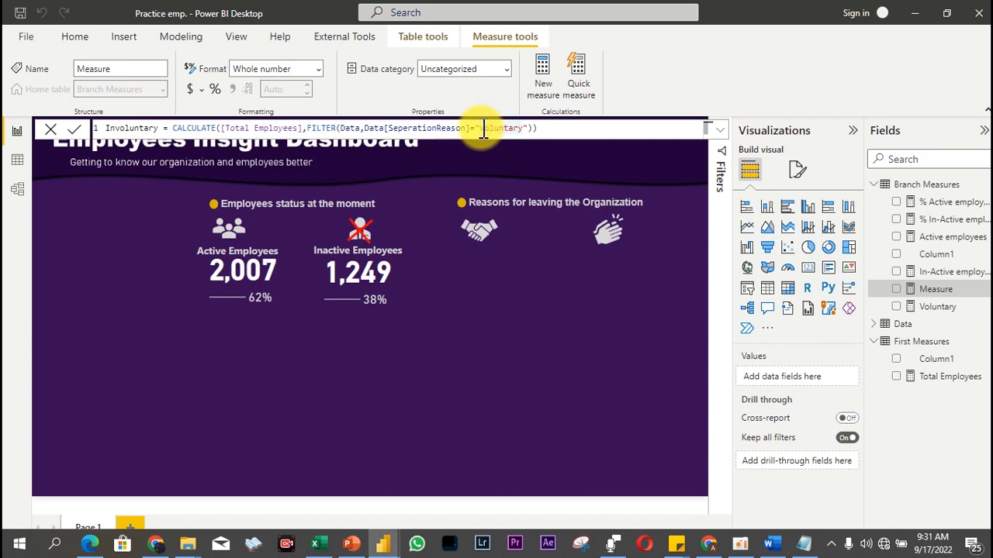
text(In)
key(Return)
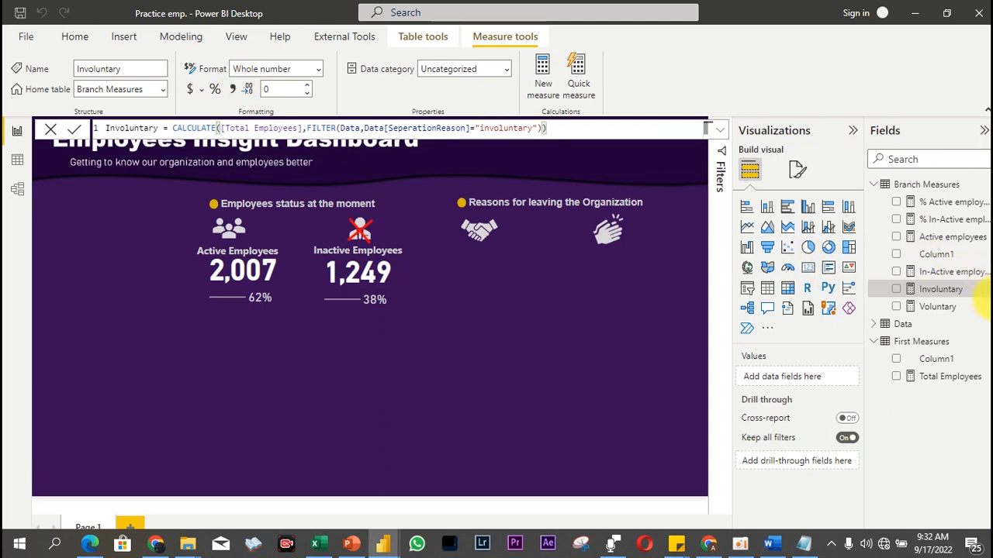
Step: Apply the thousands separator format to the Involuntary and Voluntary measures
click(944, 310)
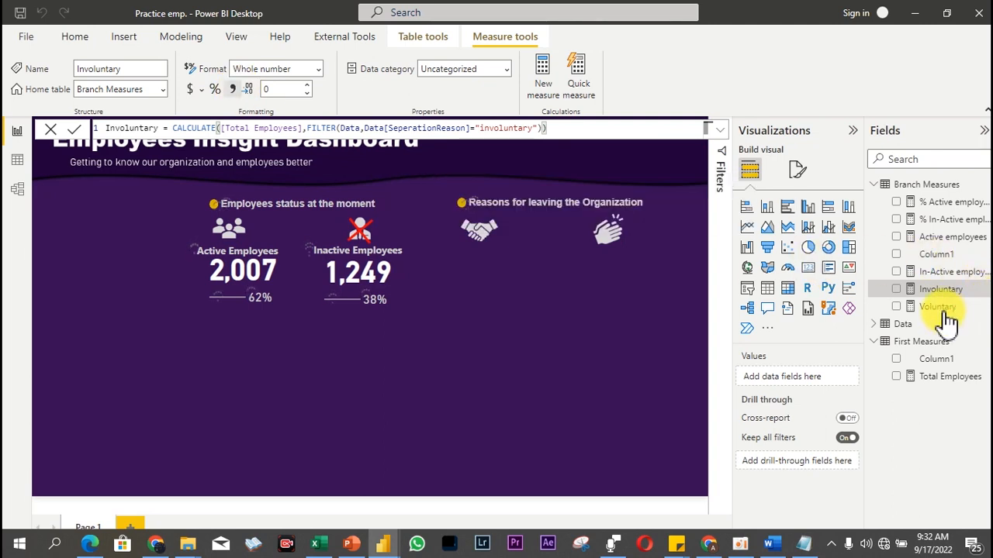
click(941, 312)
click(504, 200)
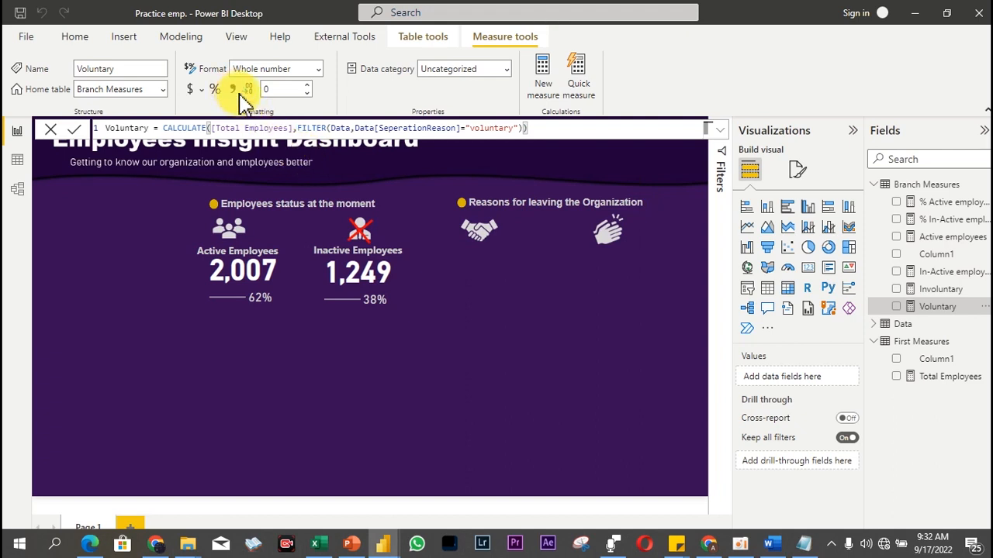
click(590, 276)
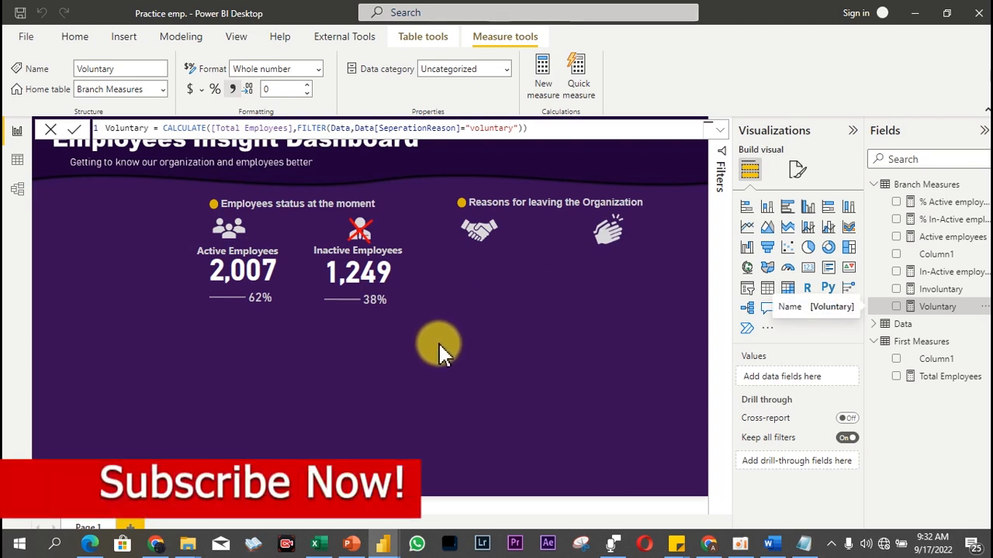
Step: Duplicate the active and inactive employee labels, counts, lines and percentages, and place the copies beneath the Reasons for leaving the Organization icons
drag(438, 342, 173, 230)
drag(174, 231, 174, 231)
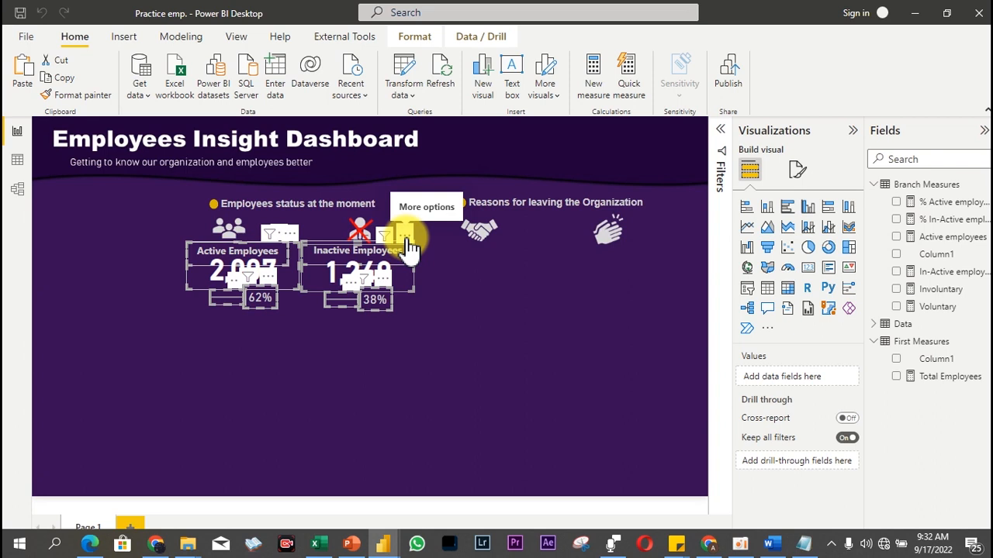
key(ctrl+v)
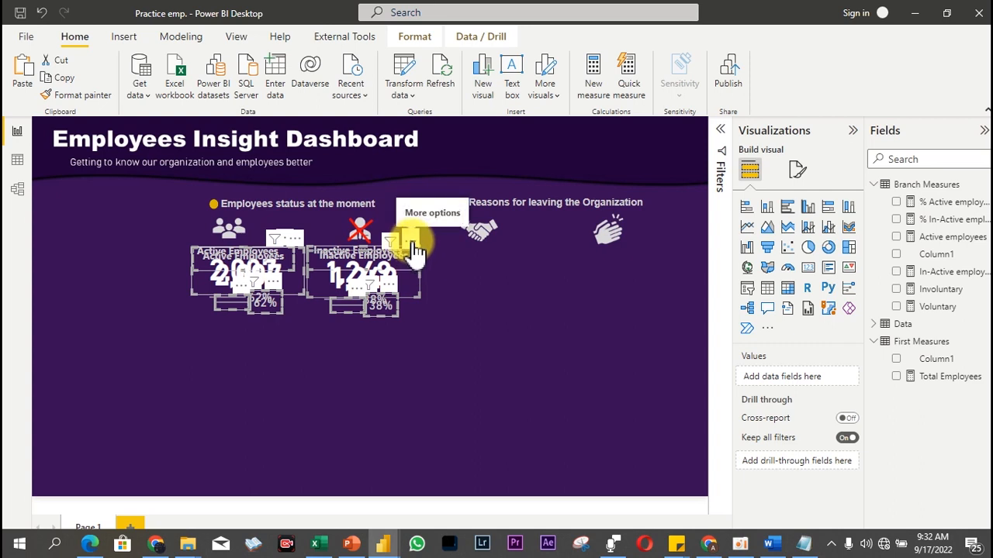
drag(410, 248, 644, 243)
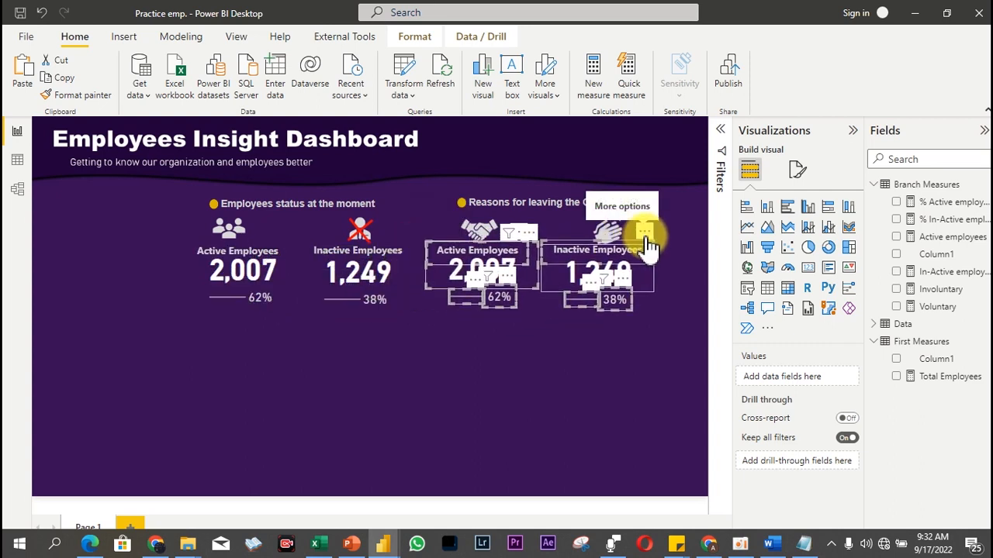
drag(647, 246, 648, 248)
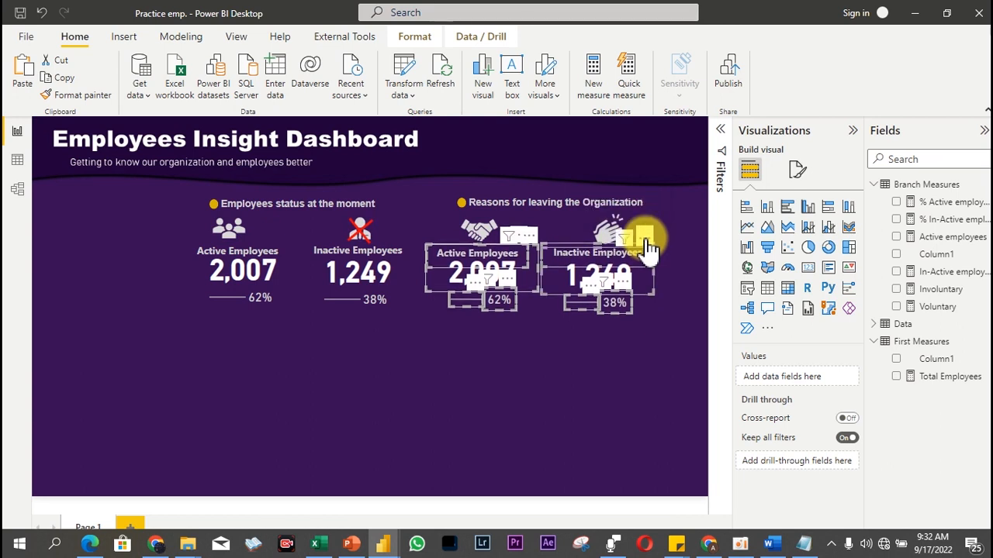
click(638, 335)
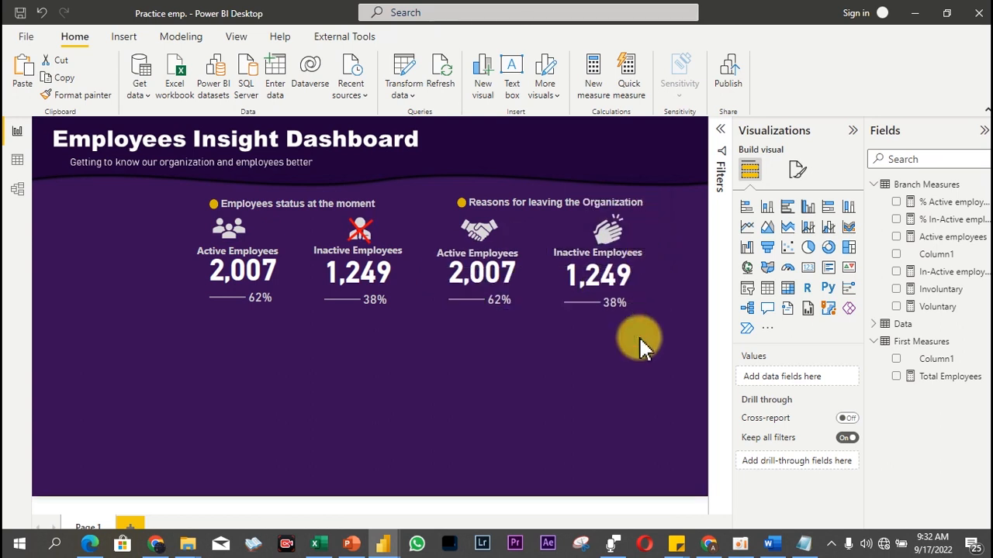
Step: Replace the copied Active Employees label under the handshake icon with Voluntary
click(474, 250)
click(474, 253)
key(ctrl+a)
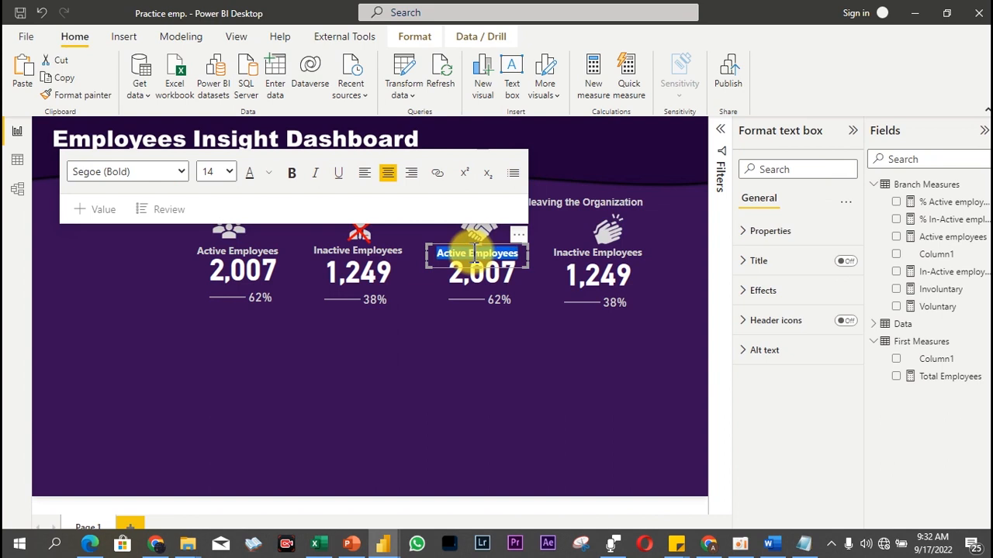
key(BackSpace)
key(BackSpace)
key(BackSpace)
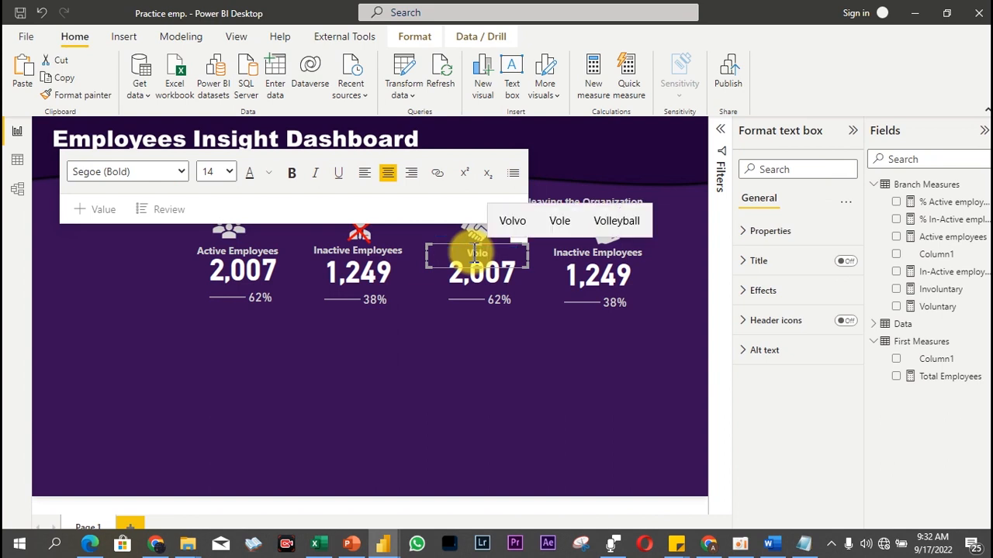
text(lun)
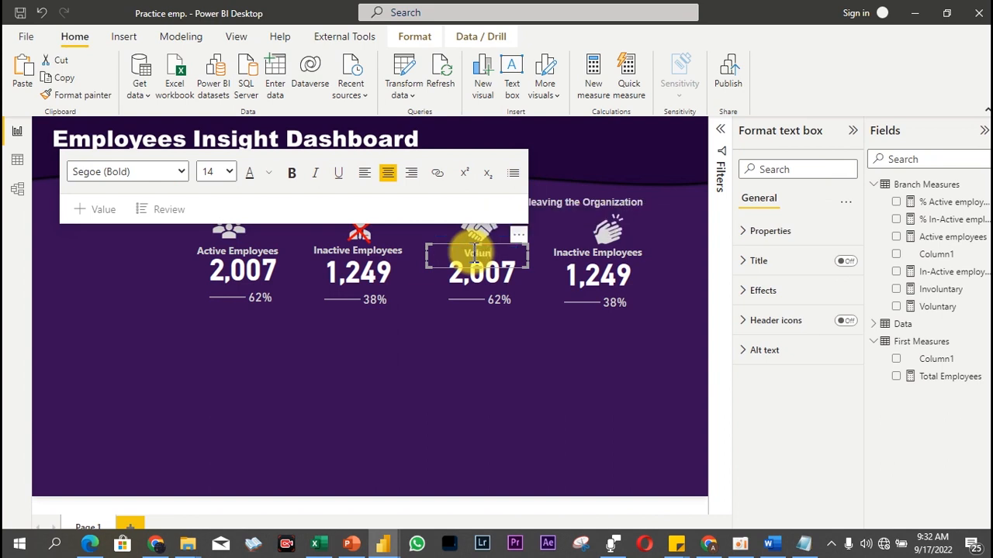
text(tary)
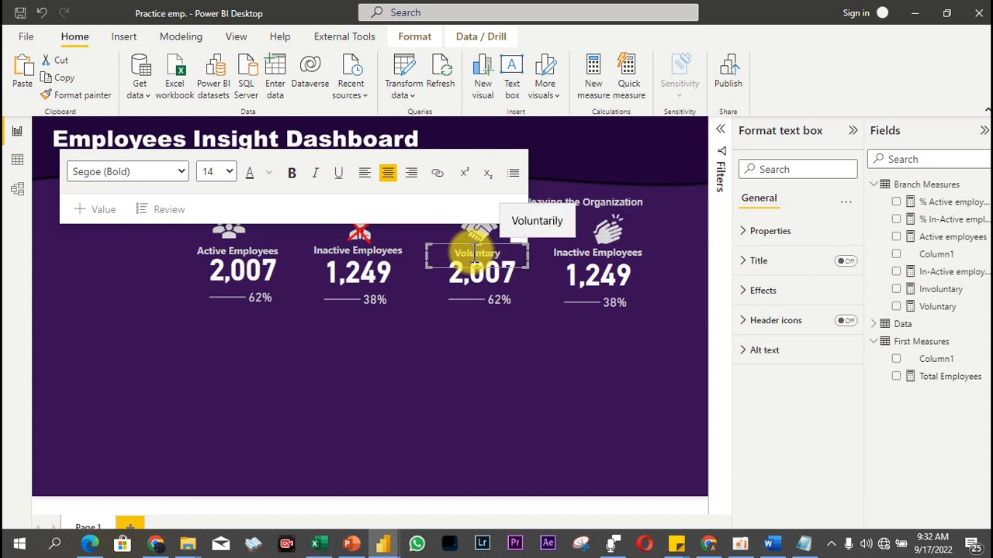
Step: Replace the copied Inactive Employees label under the clapping hands icon with Involuntary
click(587, 254)
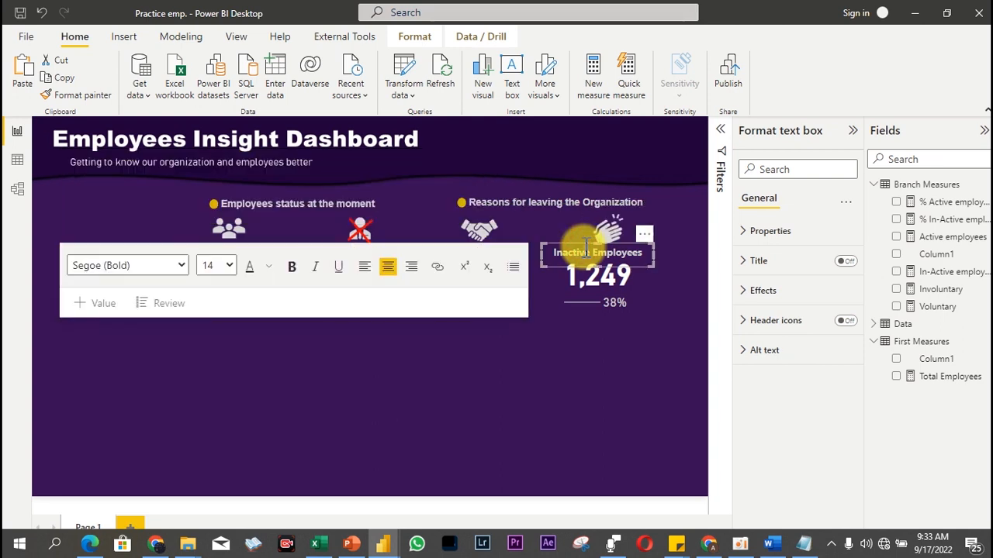
triple_click(587, 250)
key(BackSpace)
text(Invol)
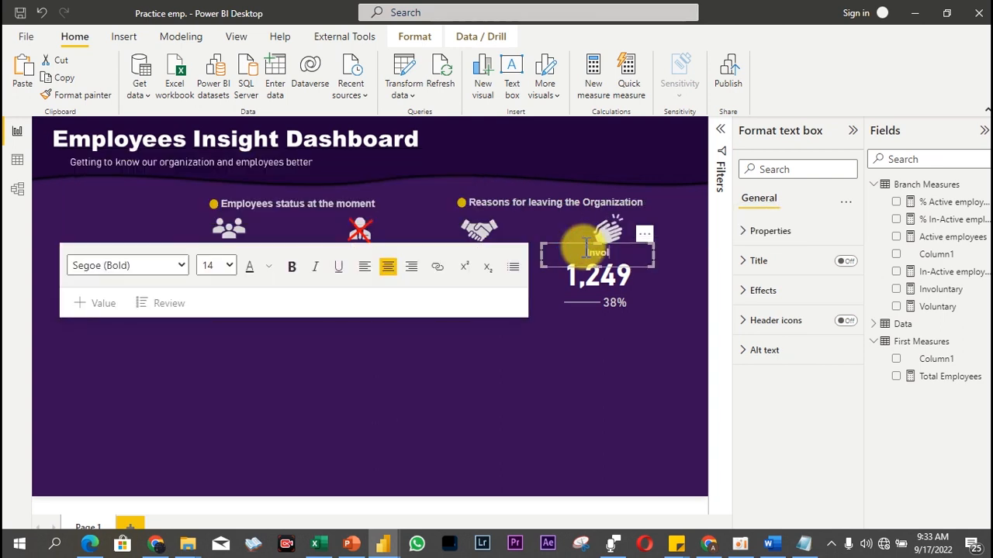
text(un)
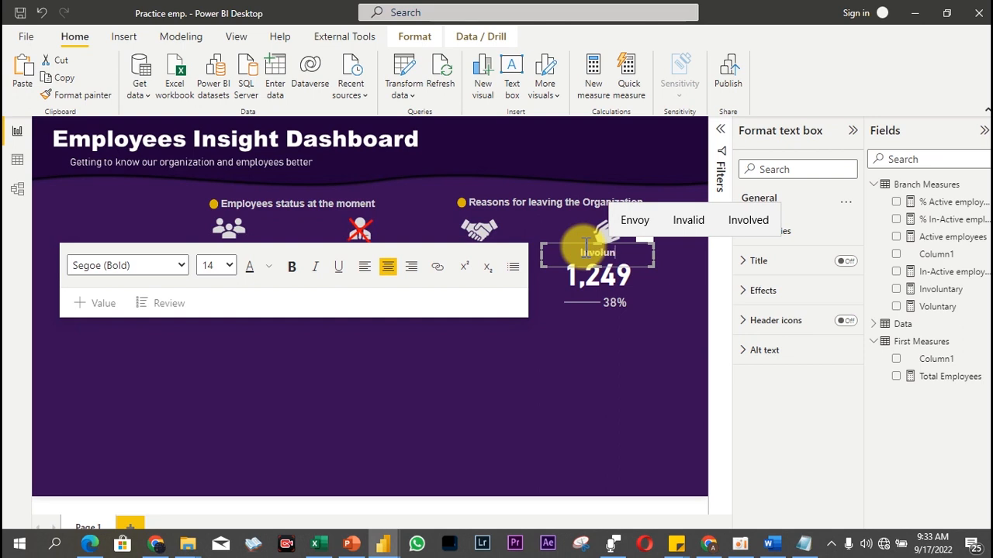
text(tary)
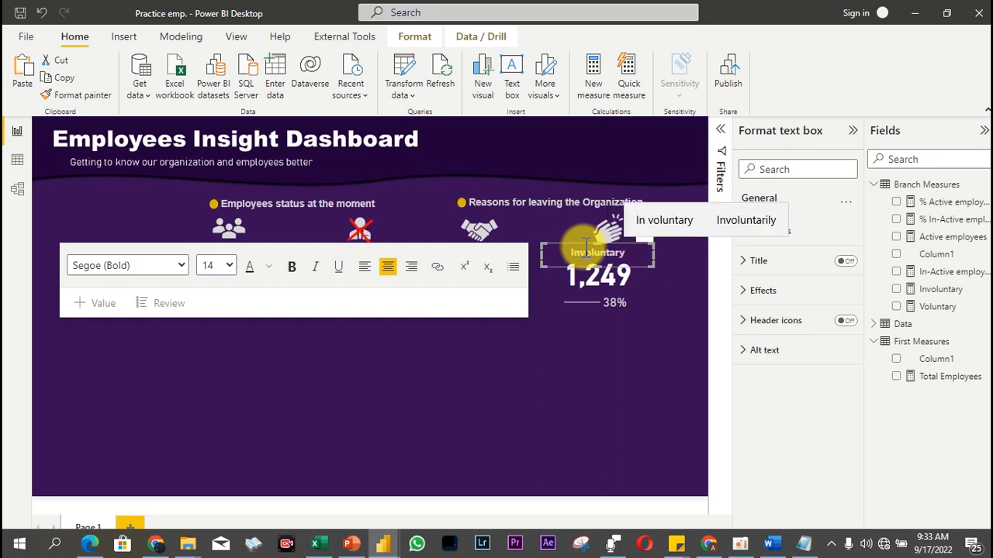
click(576, 326)
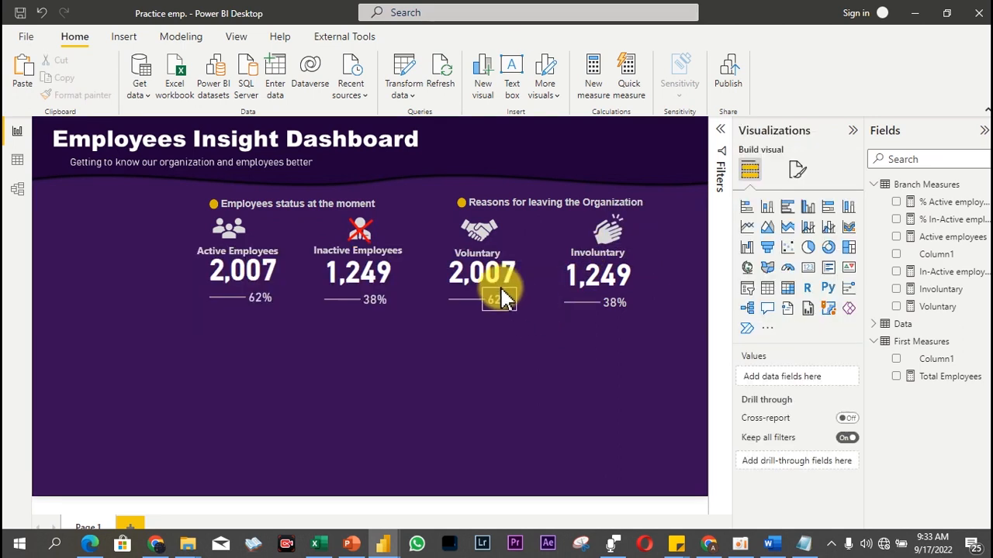
Step: Replace the Active employees field with the Voluntary measure in the count card under the Voluntary label
click(461, 271)
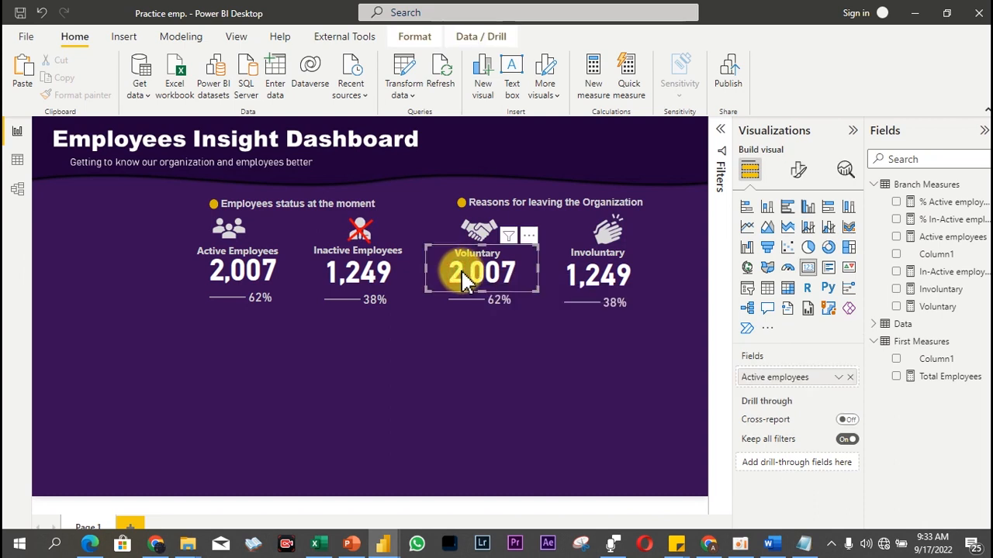
click(896, 237)
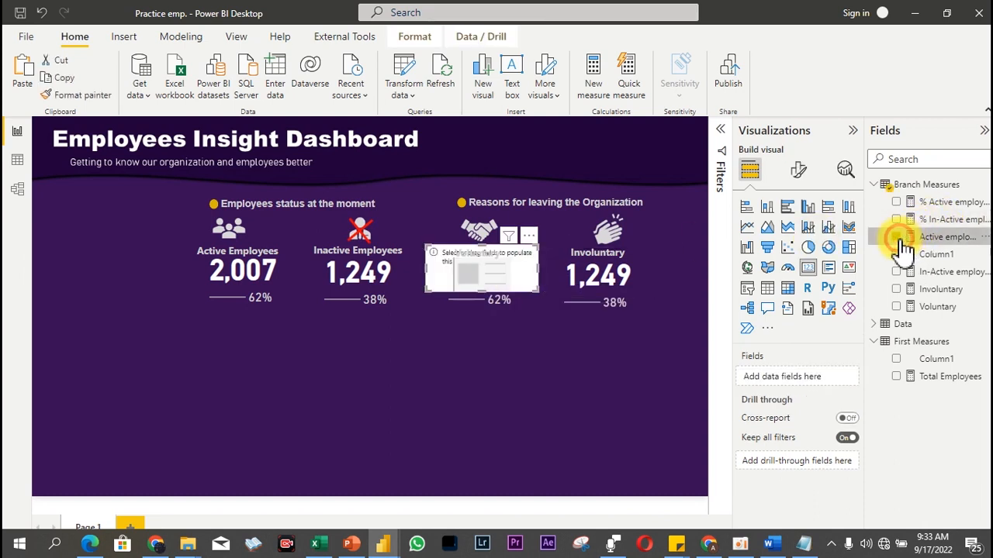
click(897, 308)
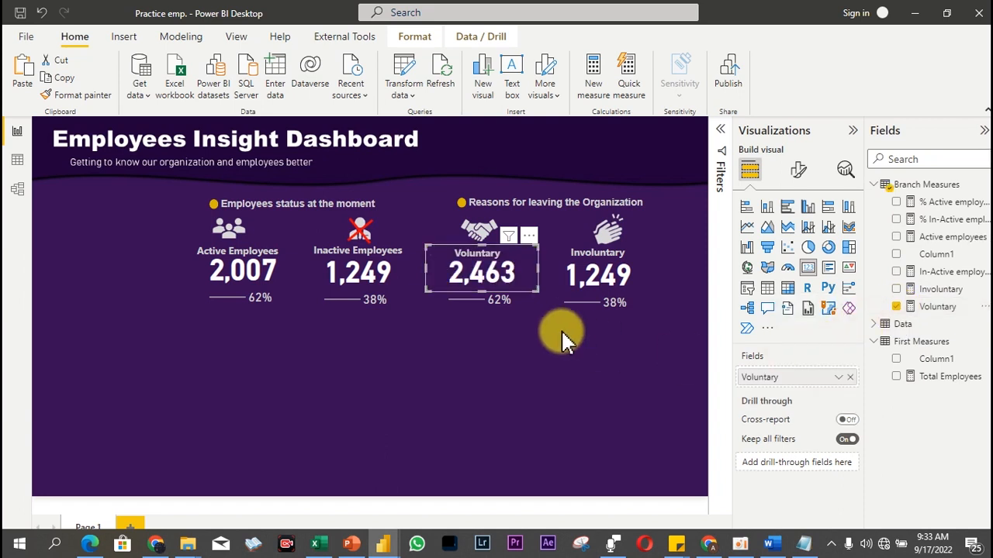
Step: Replace the In-Active employees field with the Involuntary measure in the count card under the Involuntary label
click(500, 304)
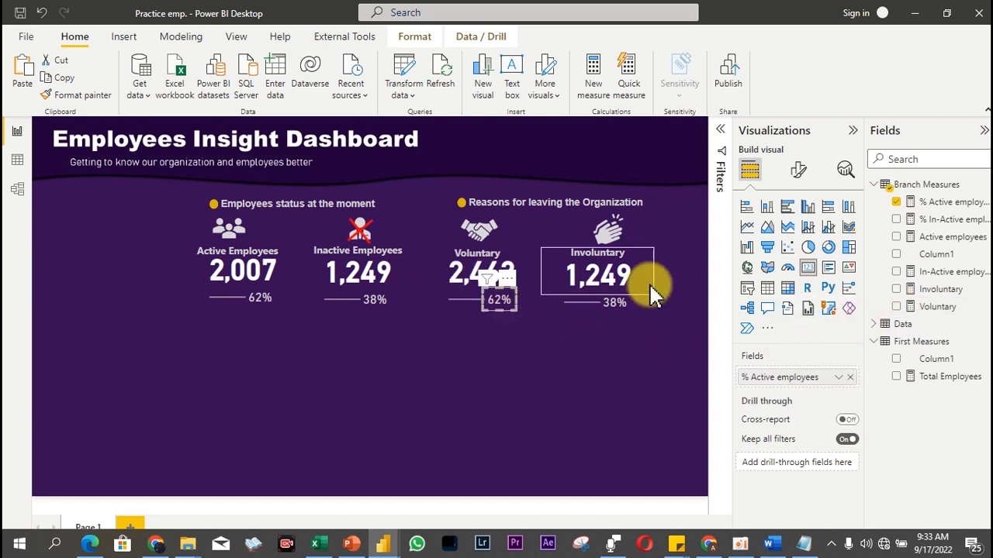
click(593, 271)
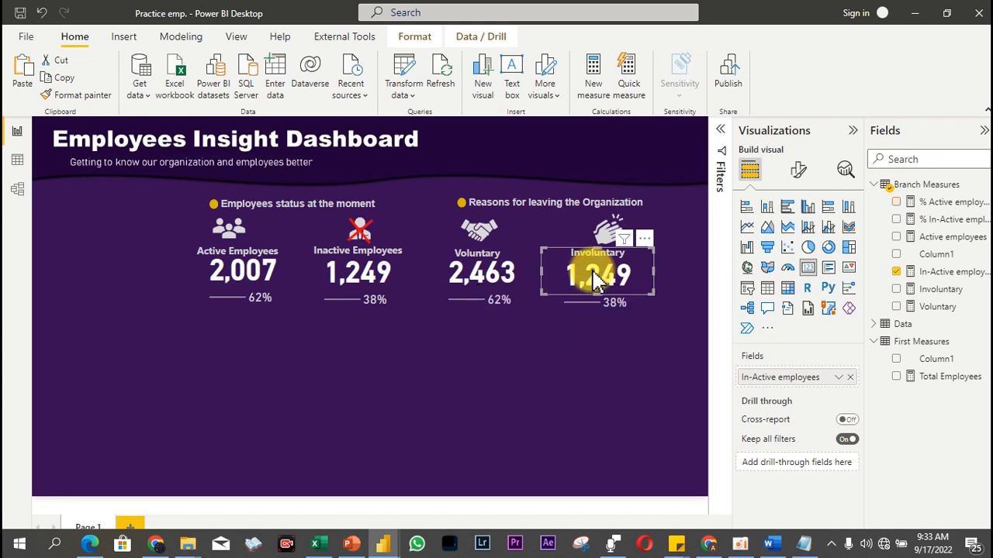
click(897, 271)
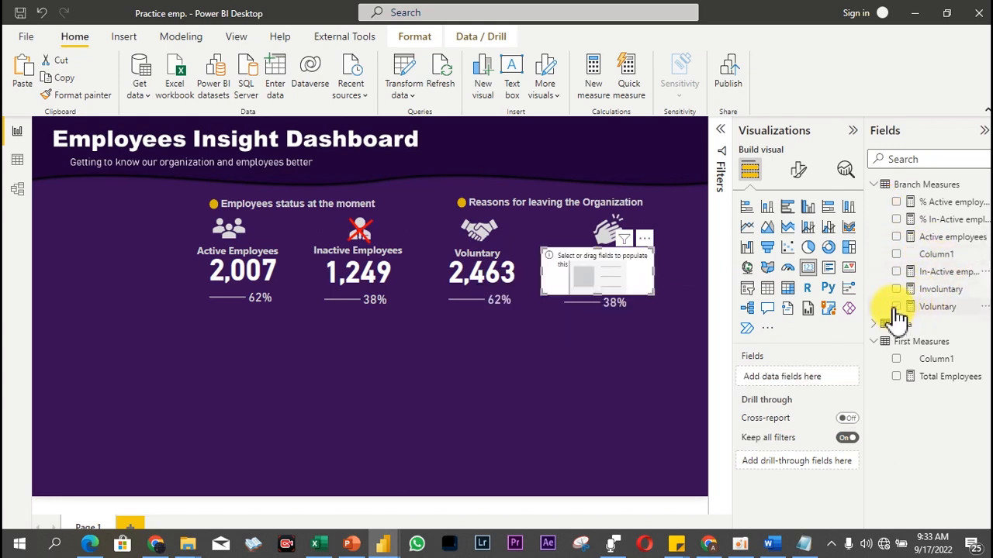
click(896, 288)
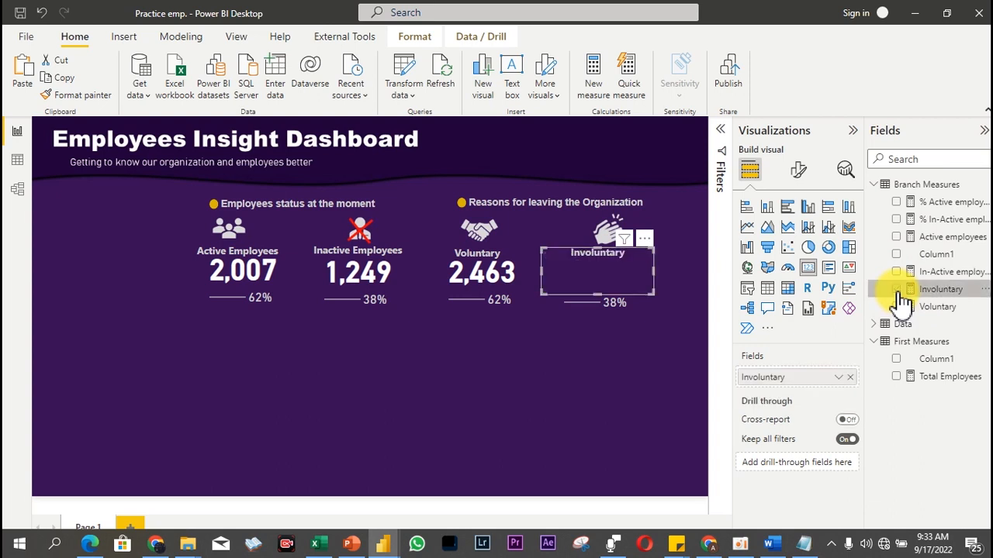
click(592, 349)
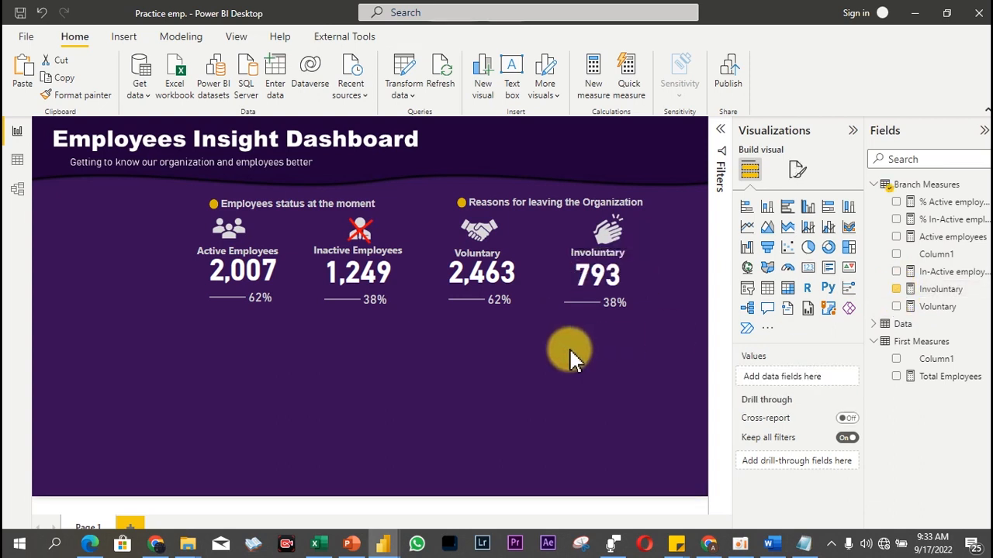
Step: Create a new measure in Branch Measures named % Involuntary, reusing the name portion copied from the Involuntary measure's formula
click(924, 291)
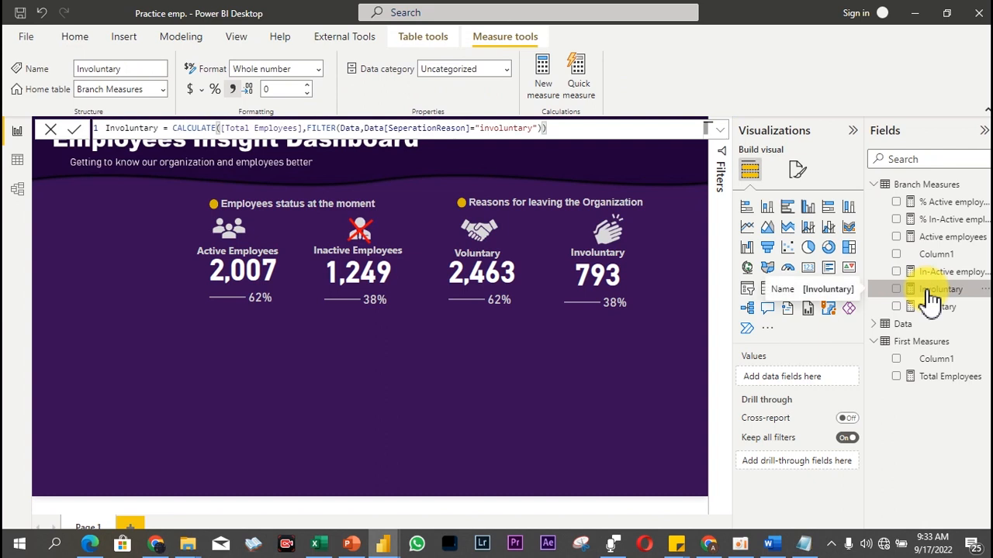
click(581, 132)
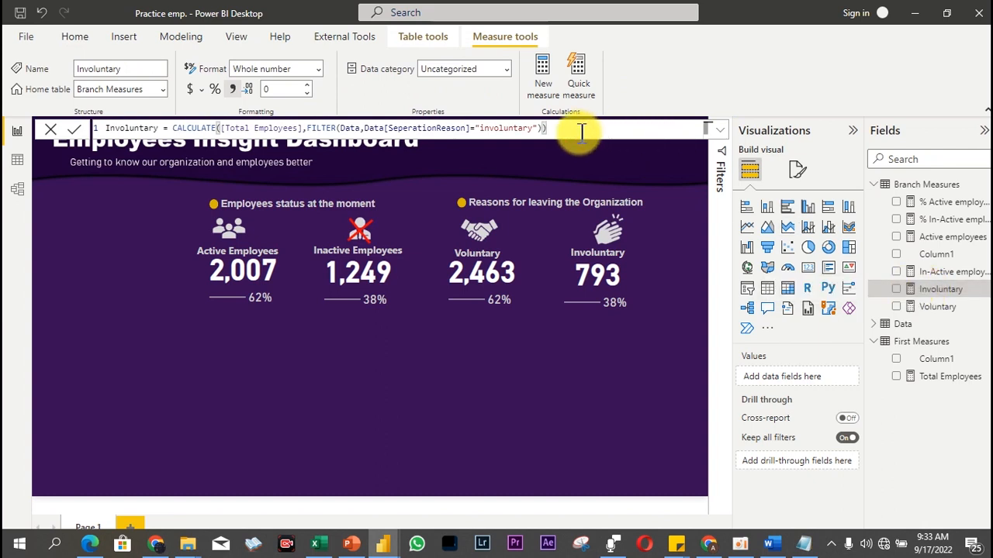
click(169, 128)
drag(170, 127, 90, 132)
key(ctrl+c)
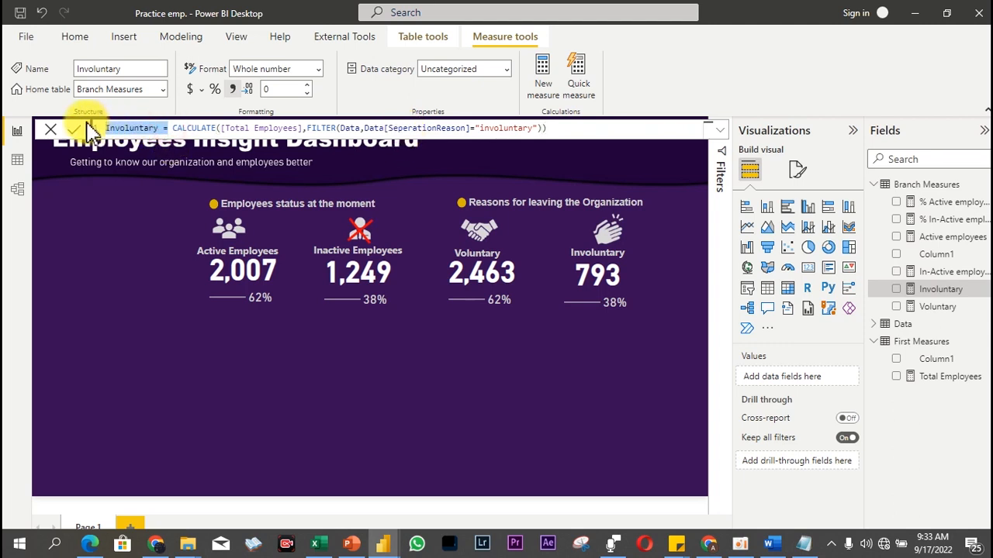
click(542, 77)
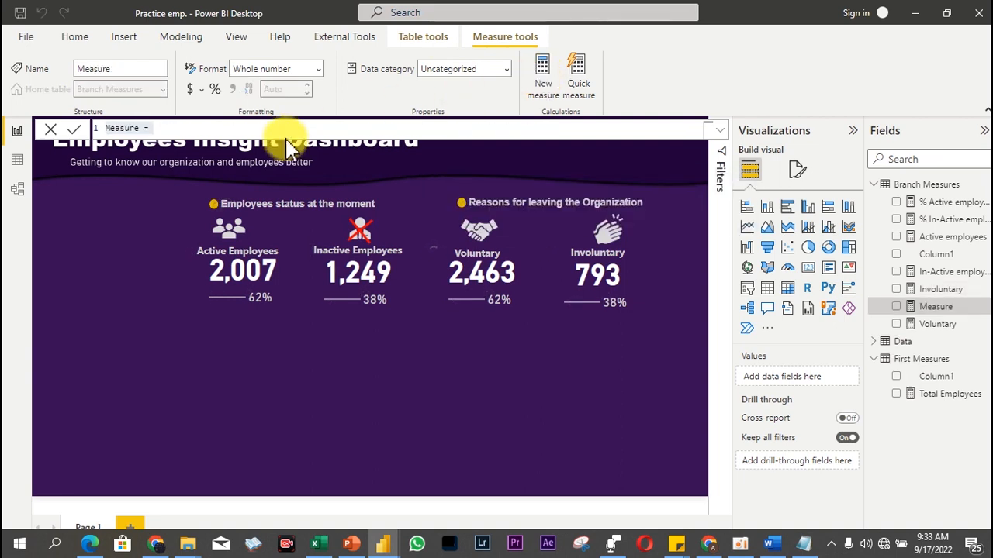
key(ctrl+v)
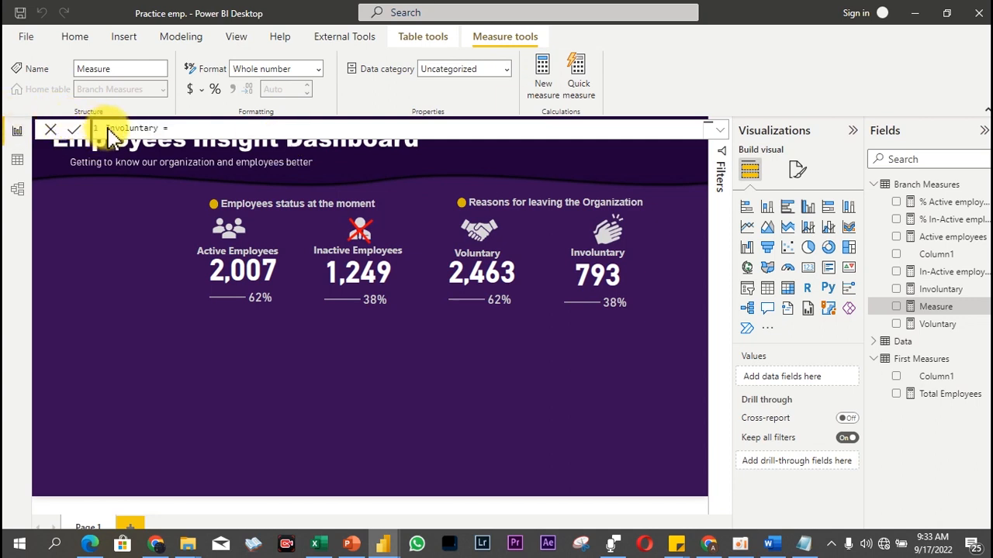
text(% )
Step: Begin the % Involuntary formula with a DIVIDE function that uses the [Involuntary] measure as the numerator
text(DIVIDE()
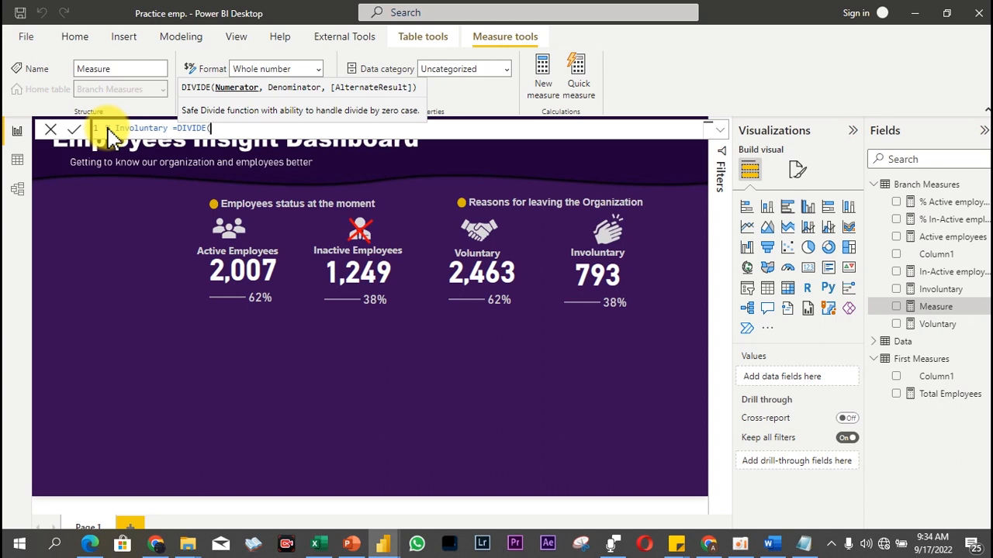
text(in)
key(BackSpace)
key(BackSpace)
text([)
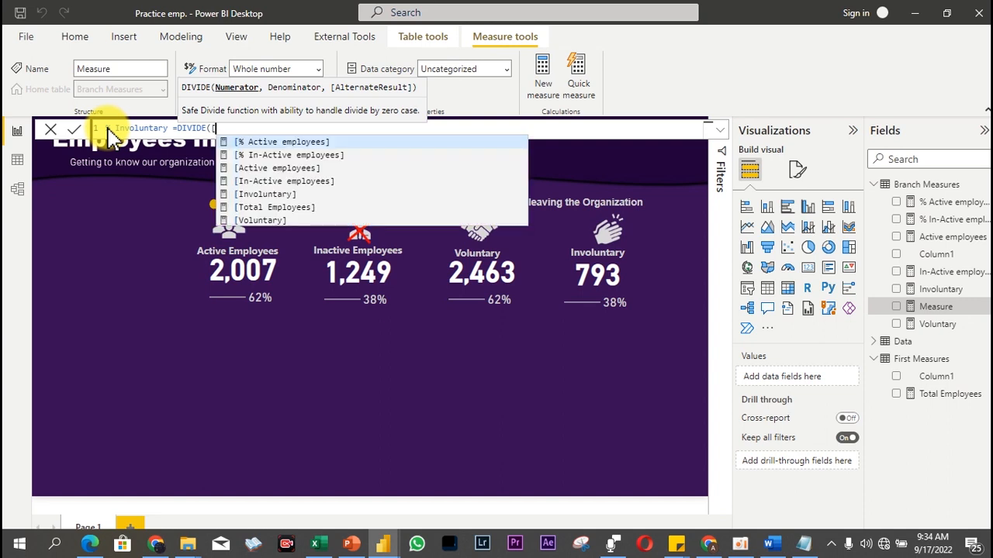
key(Down)
key(Down)
key(Down)
key(Down)
key(Down)
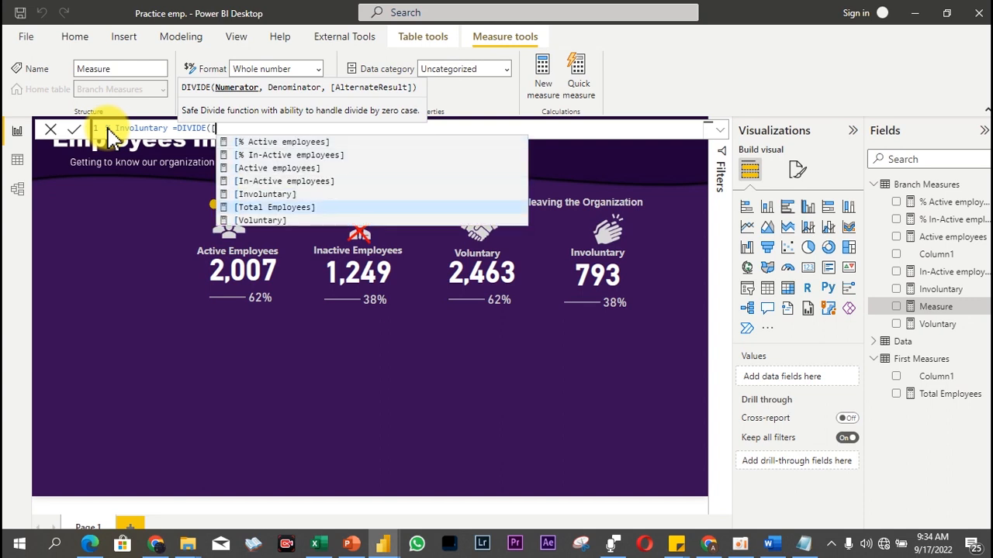
key(Up)
key(Tab)
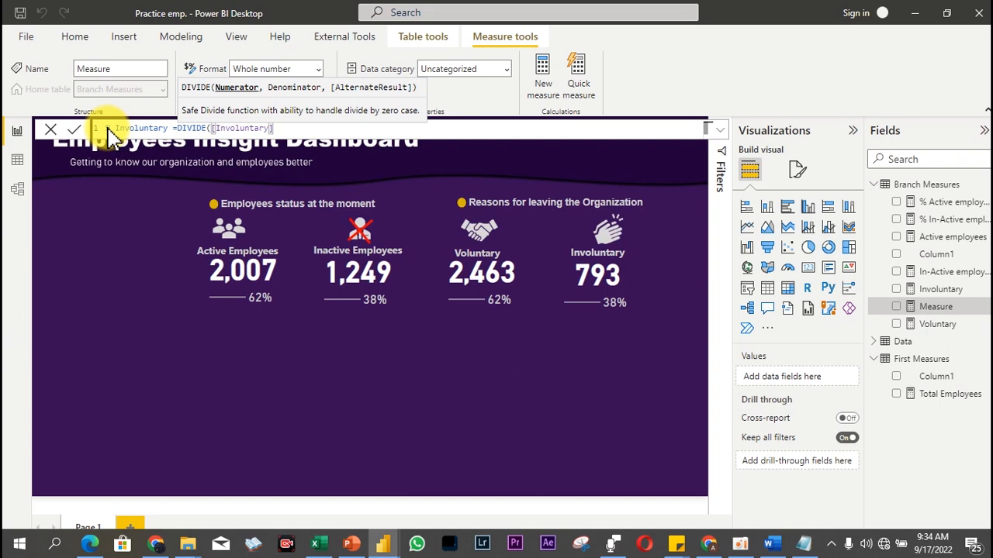
Step: Complete the % Involuntary formula with [Total Employees] as the denominator and 0 as the alternate result, and commit the measure
text(,)
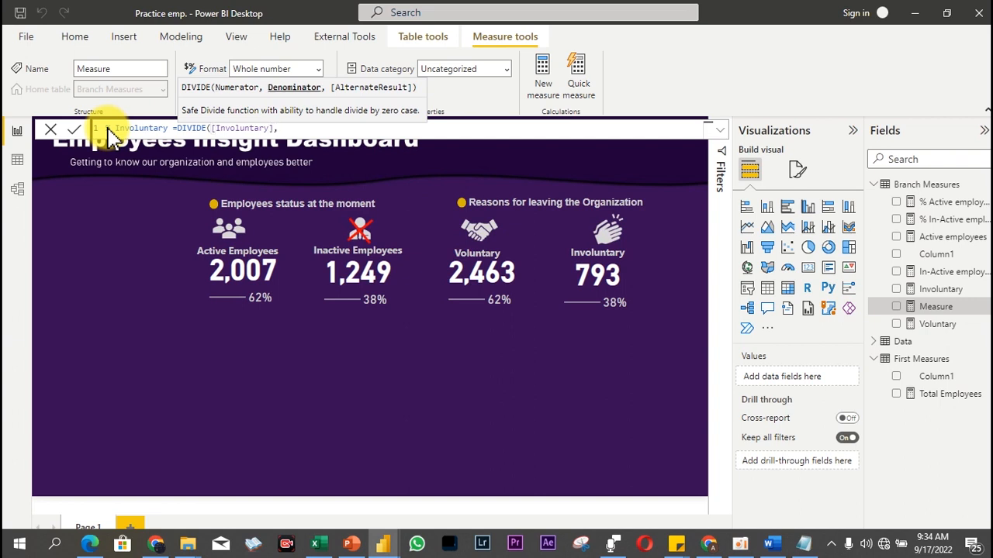
text([)
key(Down)
key(Down)
key(Down)
key(Down)
key(Down)
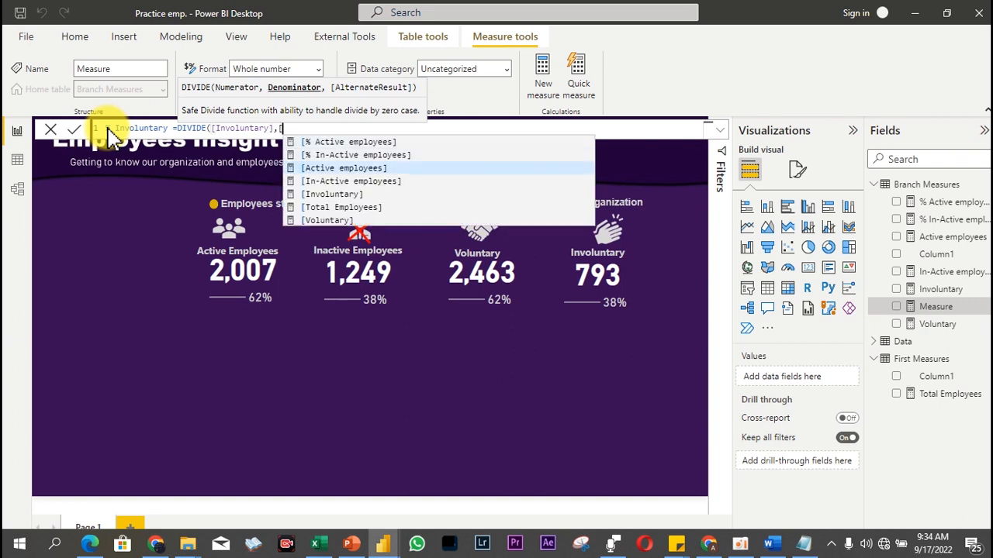
key(Tab)
text(,)
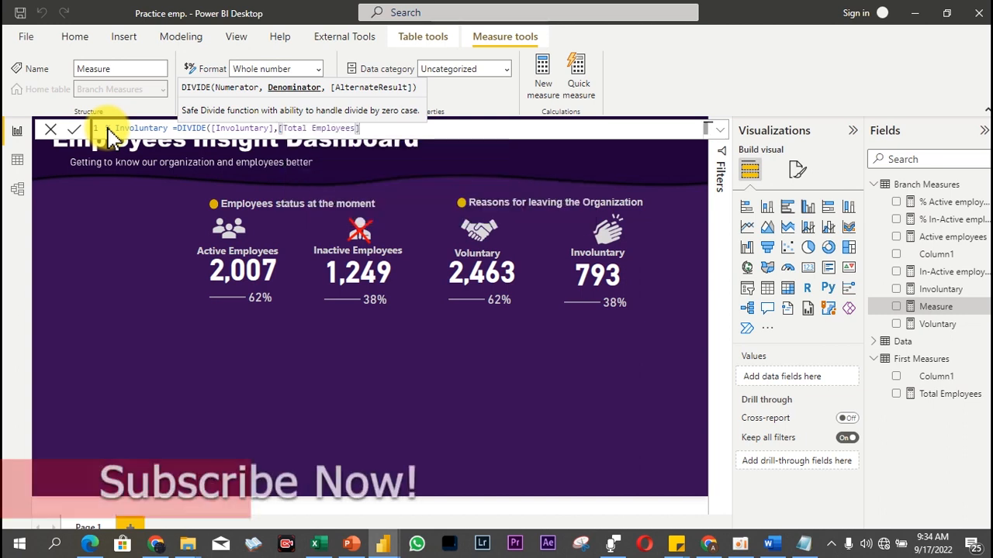
text(0))
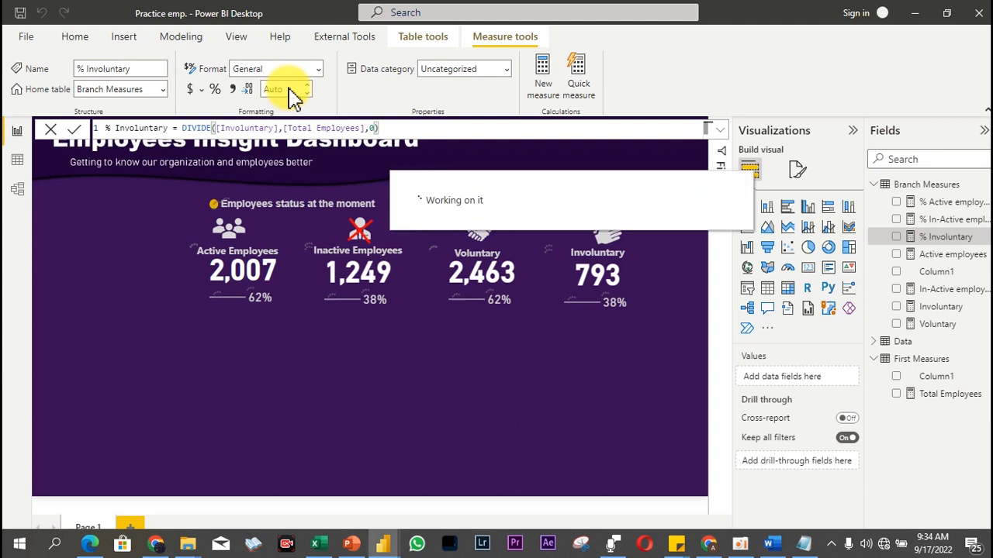
Step: Format the % Involuntary measure as a percentage with 0 decimal places
double_click(284, 90)
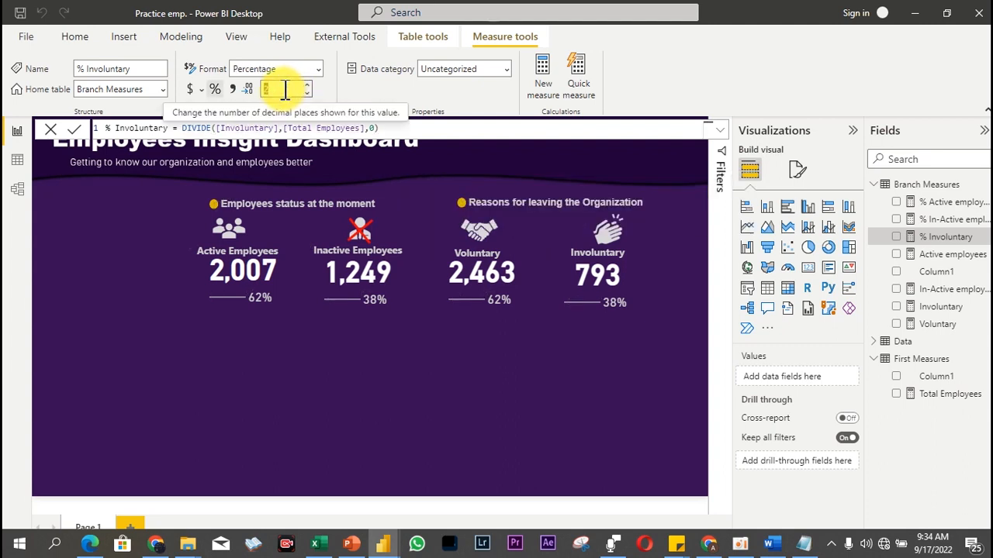
text(0)
key(Return)
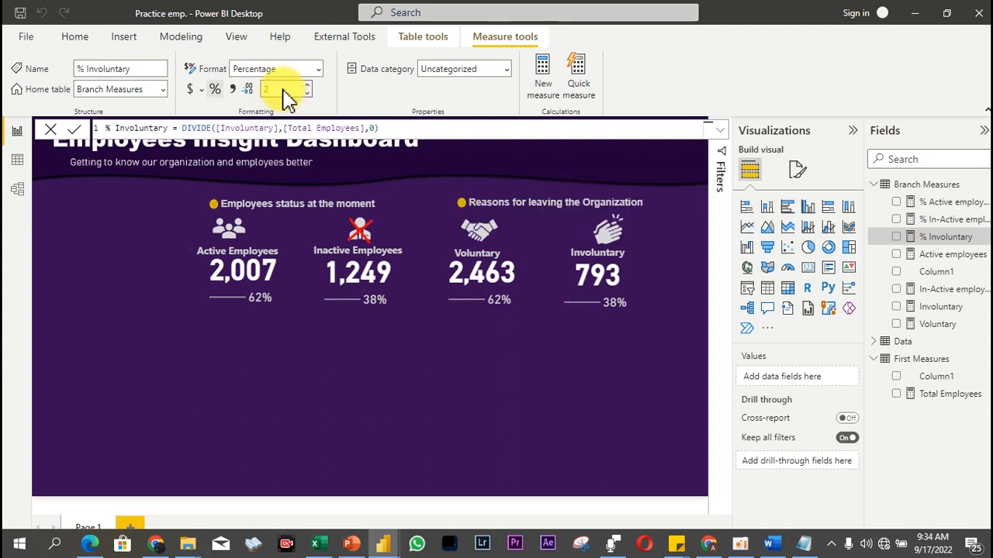
Step: Copy the full % Involuntary formula into a new measure and rename that measure % Voluntary
triple_click(235, 128)
key(ctrl+c)
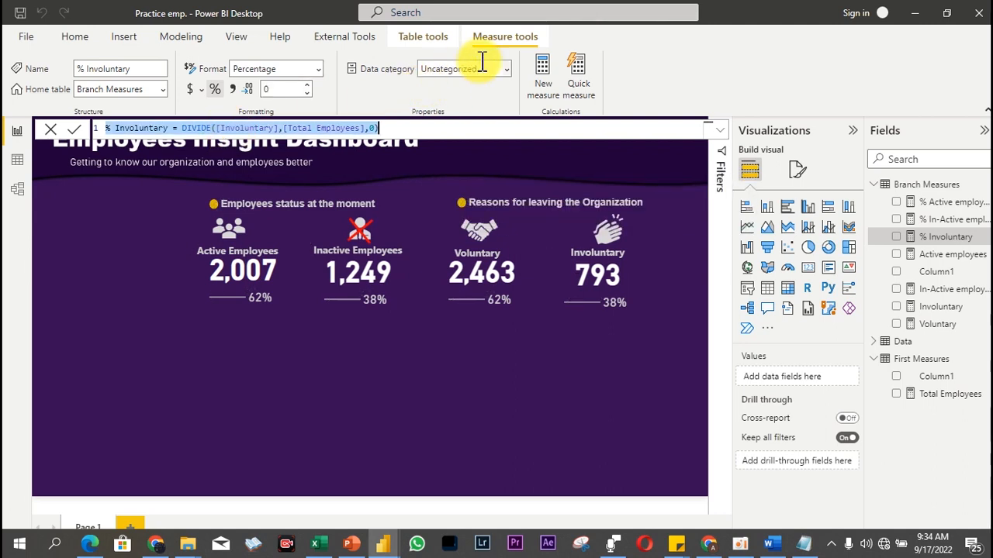
click(555, 74)
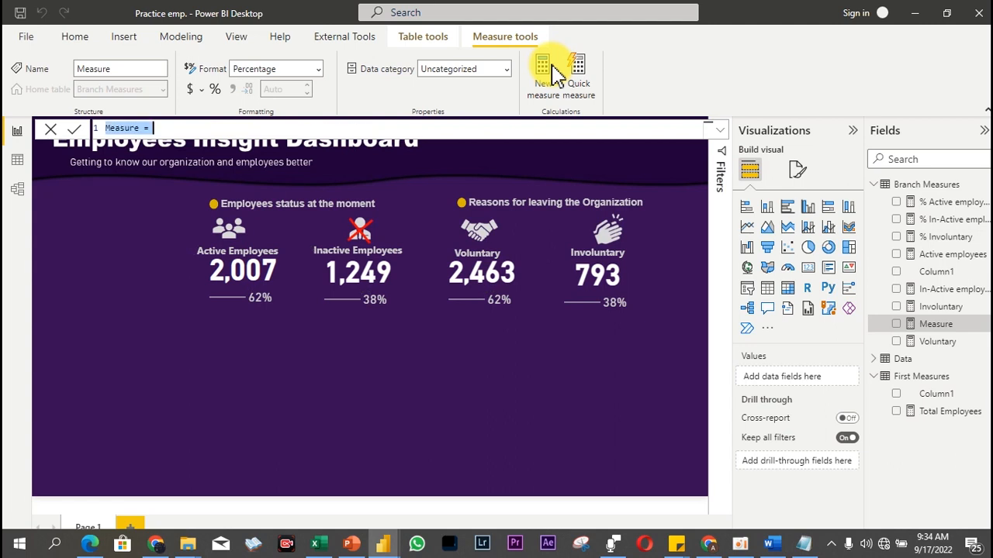
key(ctrl+v)
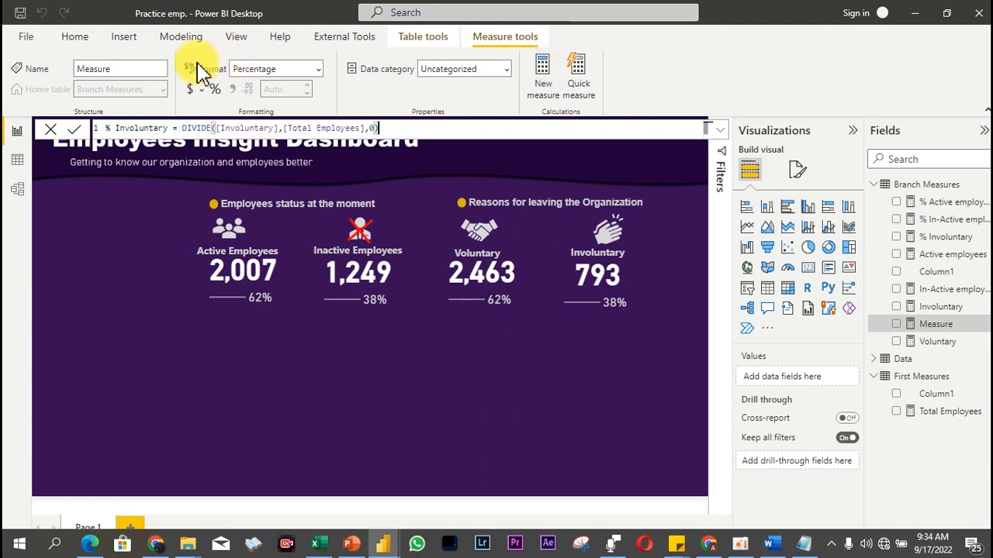
click(126, 128)
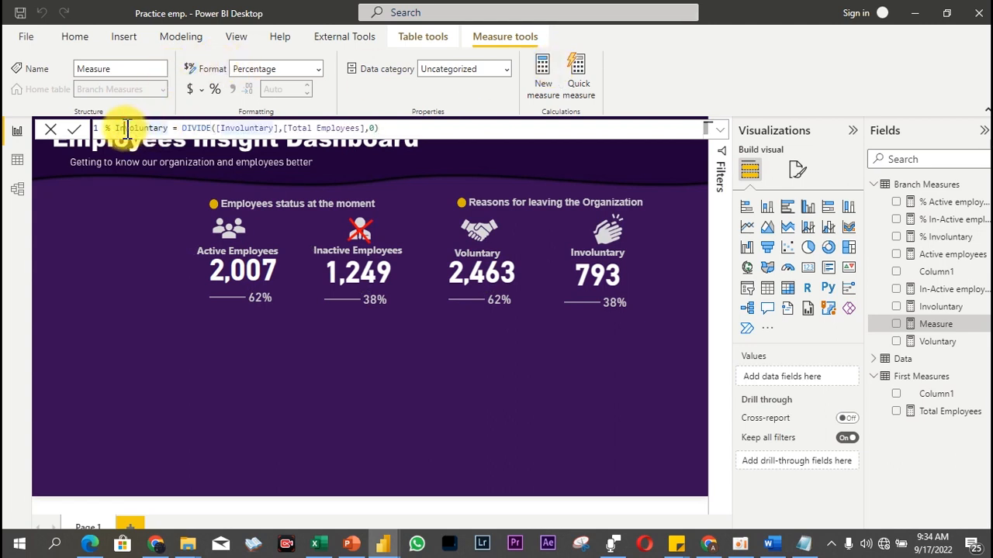
key(BackSpace)
key(BackSpace)
key(BackSpace)
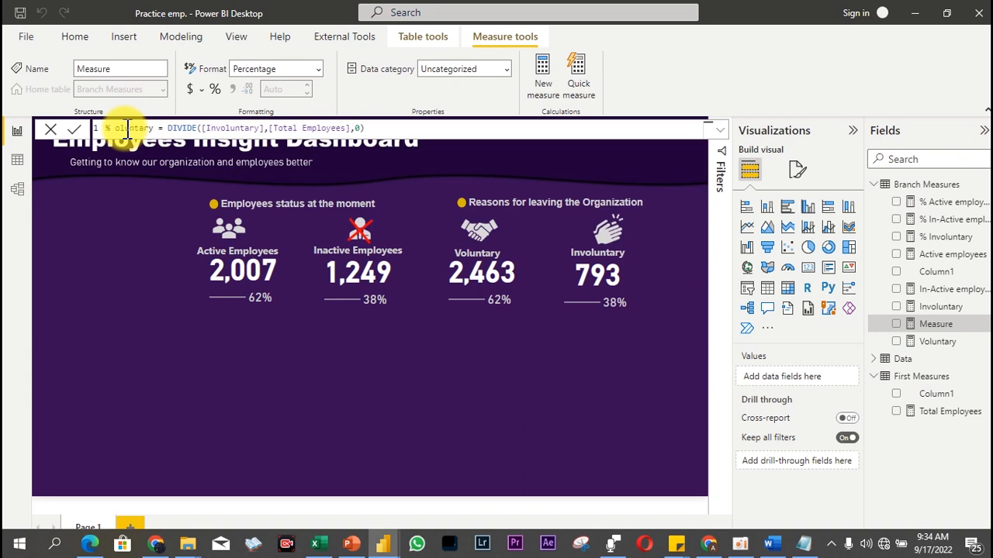
text(V)
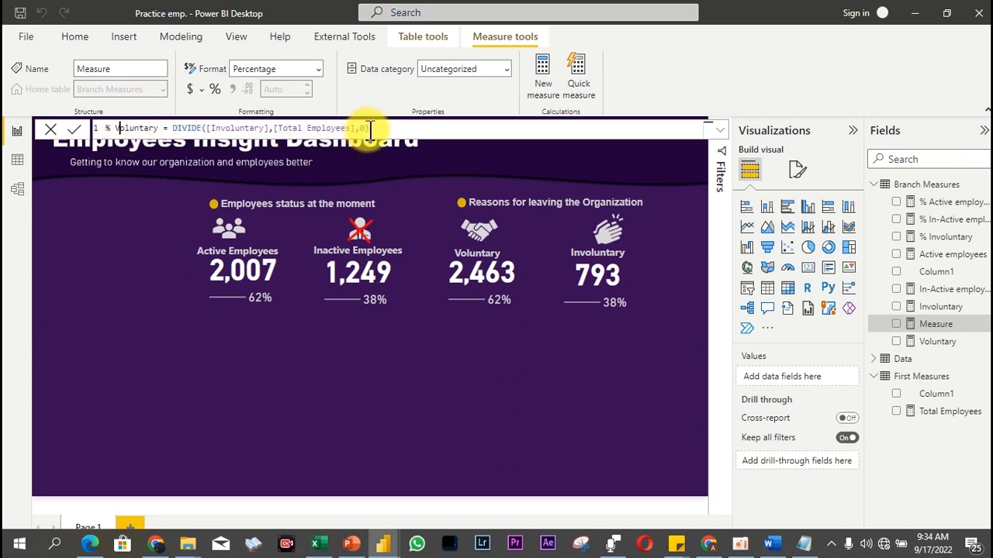
Step: Change the numerator in the % Voluntary formula to [voluntary] and commit the measure
click(223, 130)
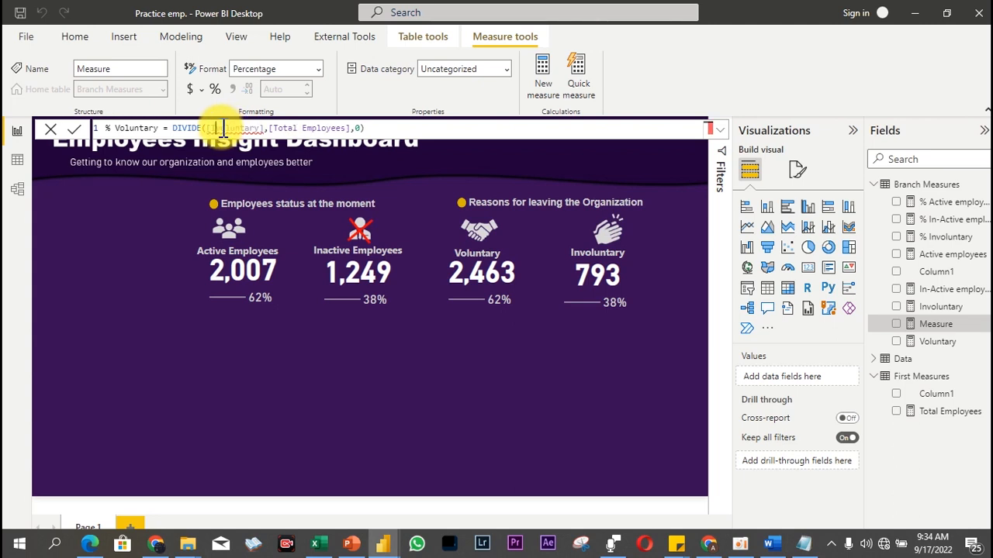
key(BackSpace)
key(BackSpace)
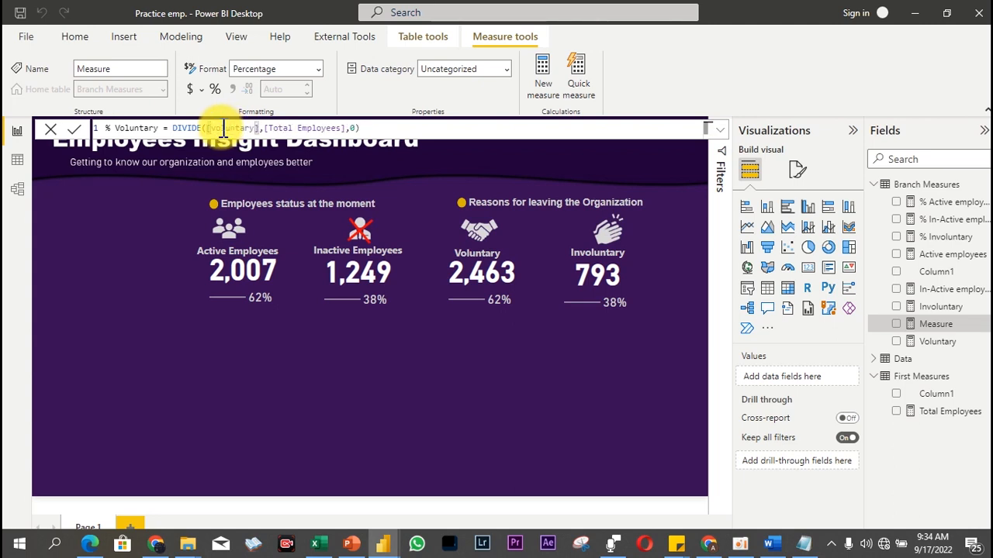
key(Return)
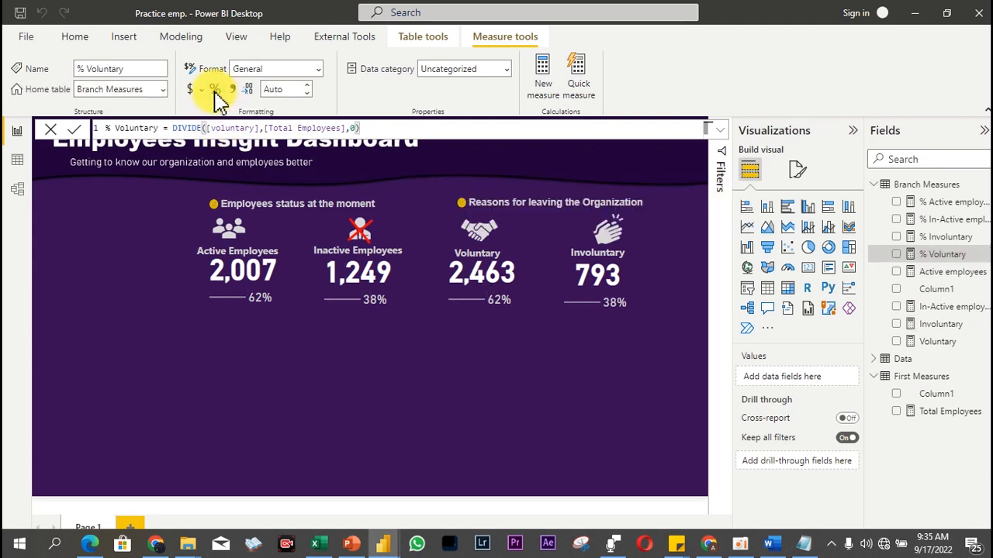
Step: Format the % Voluntary measure as a percentage with 0 decimal places
click(216, 89)
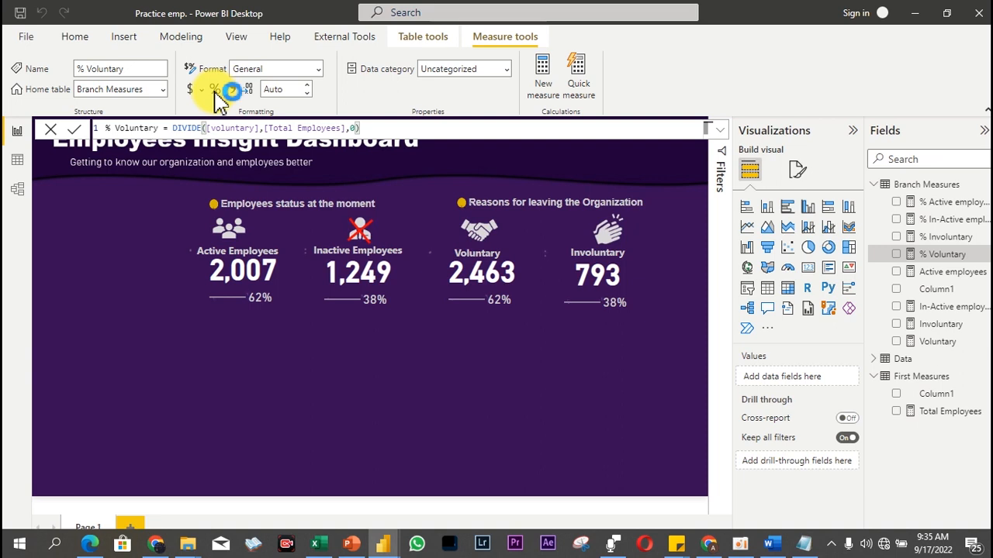
click(281, 89)
text(2)
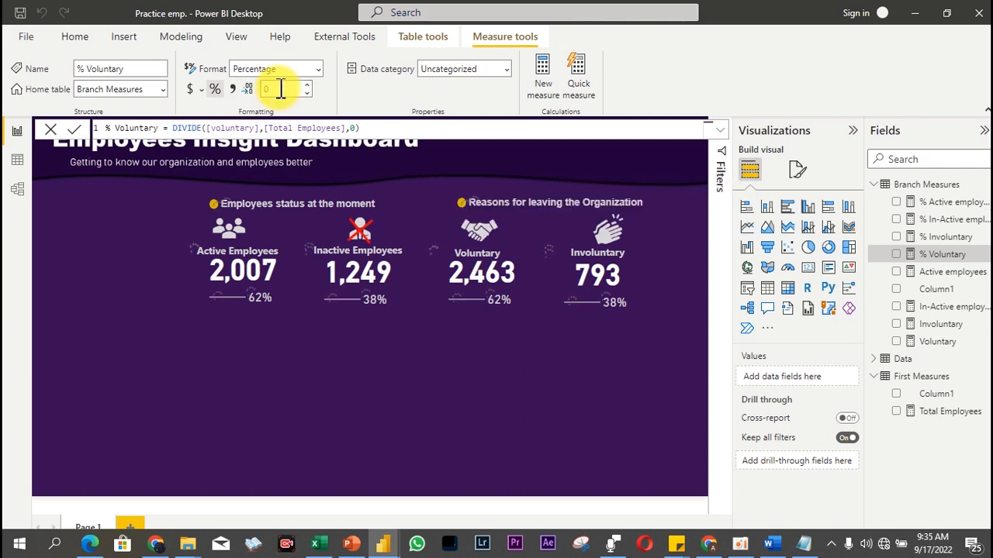
Step: Replace the % Active employees field with the % Voluntary measure in the percentage card beneath the Voluntary count
click(503, 301)
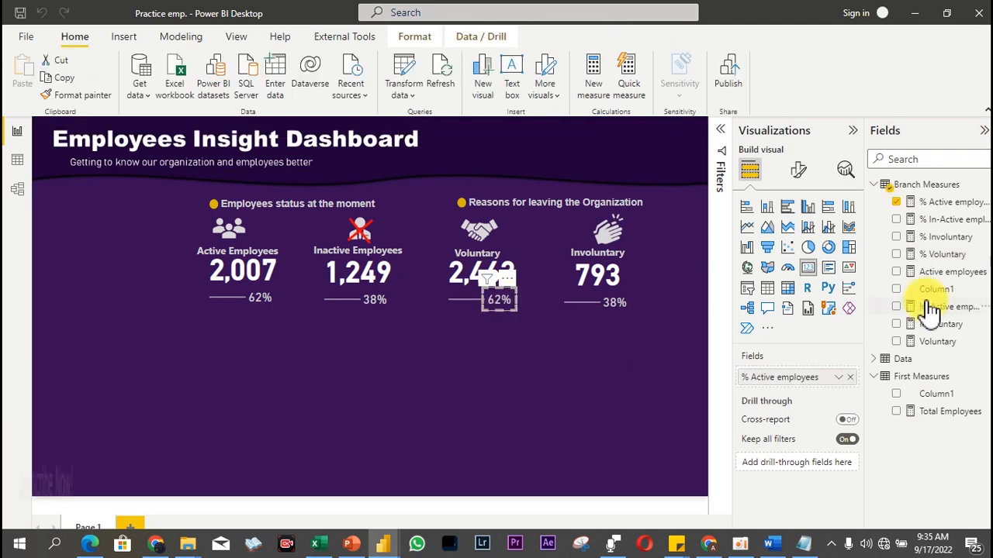
click(897, 202)
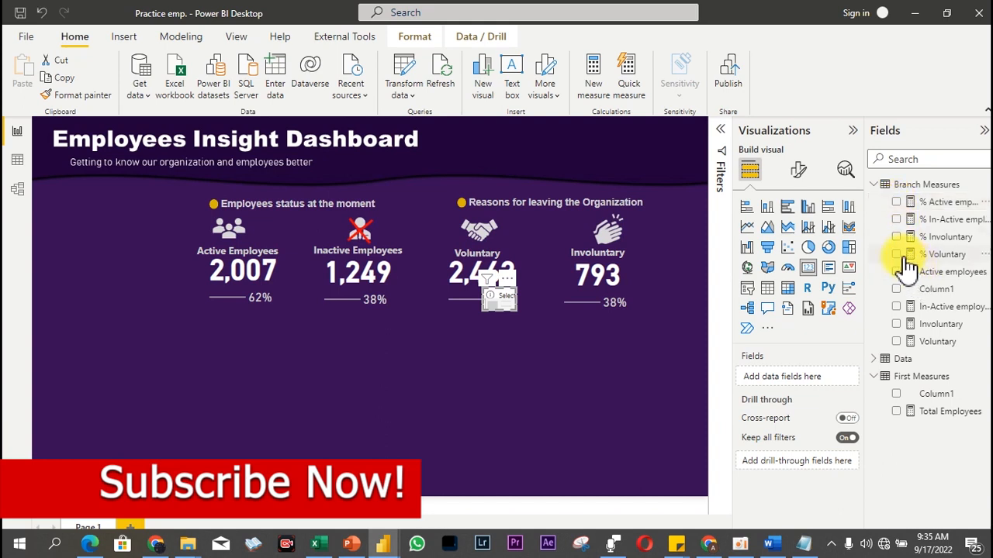
click(896, 255)
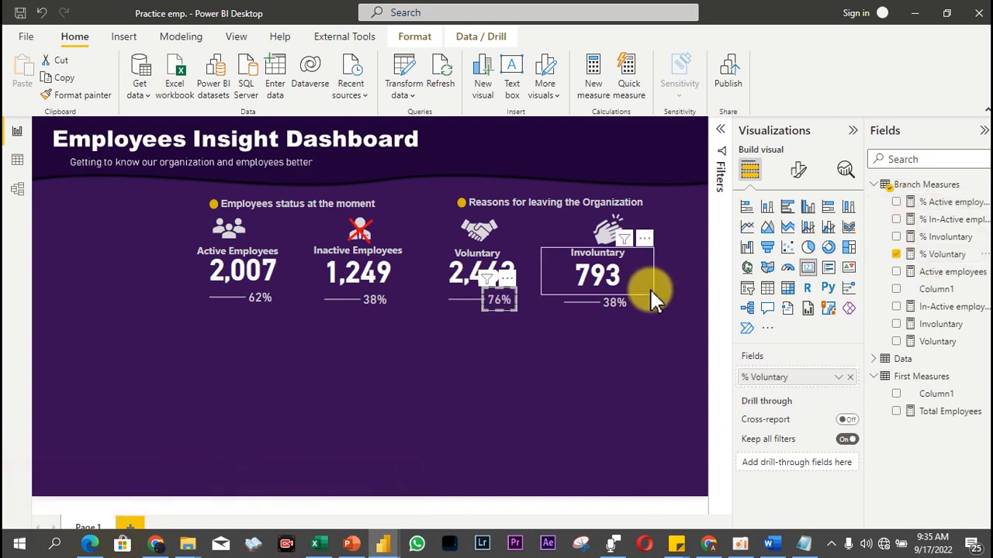
Step: Replace the % In-Active employees field with the % Involuntary measure in the percentage card beneath the Involuntary count
click(620, 304)
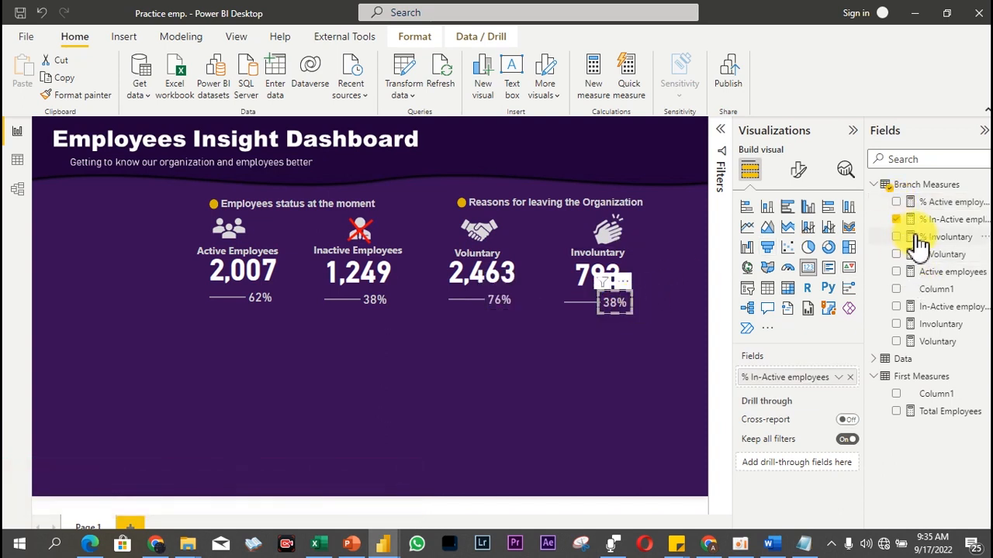
click(896, 219)
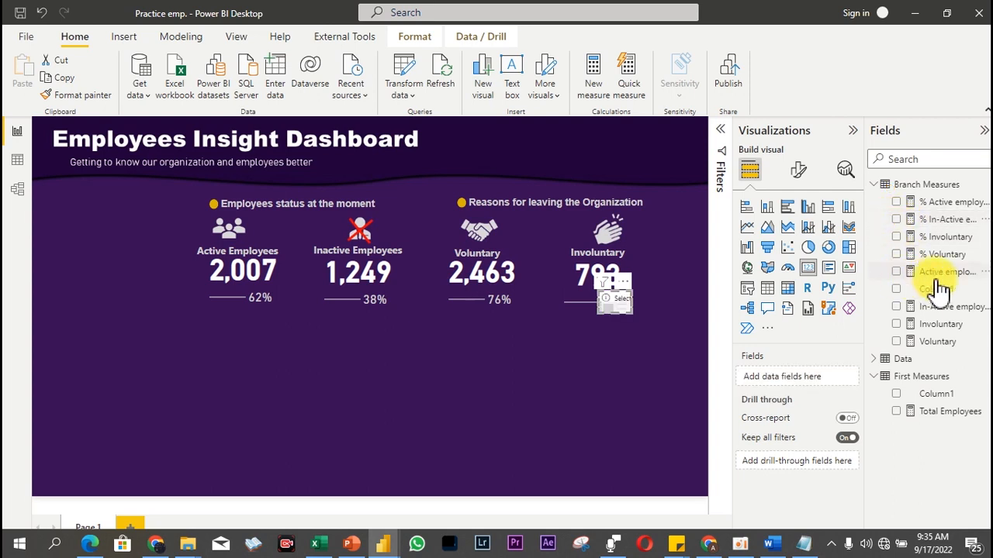
click(897, 238)
click(586, 380)
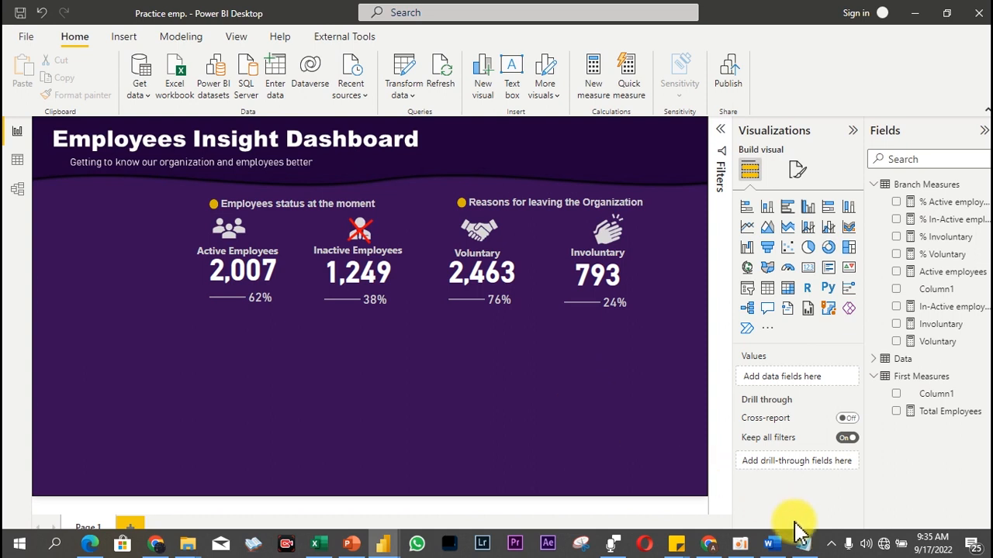
Step: Switch to the Word task list and read item 3 about the cost center table of relevant measures
click(782, 546)
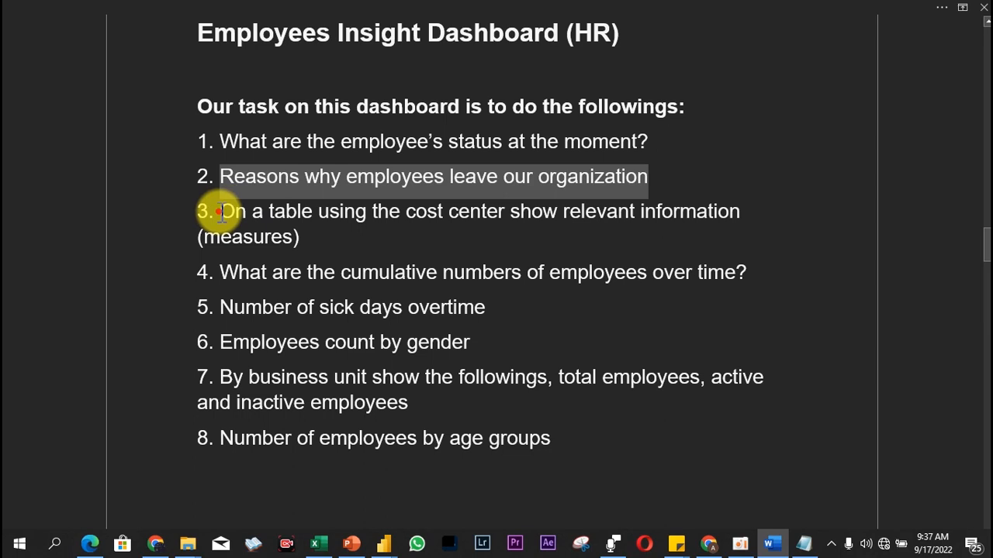
click(220, 211)
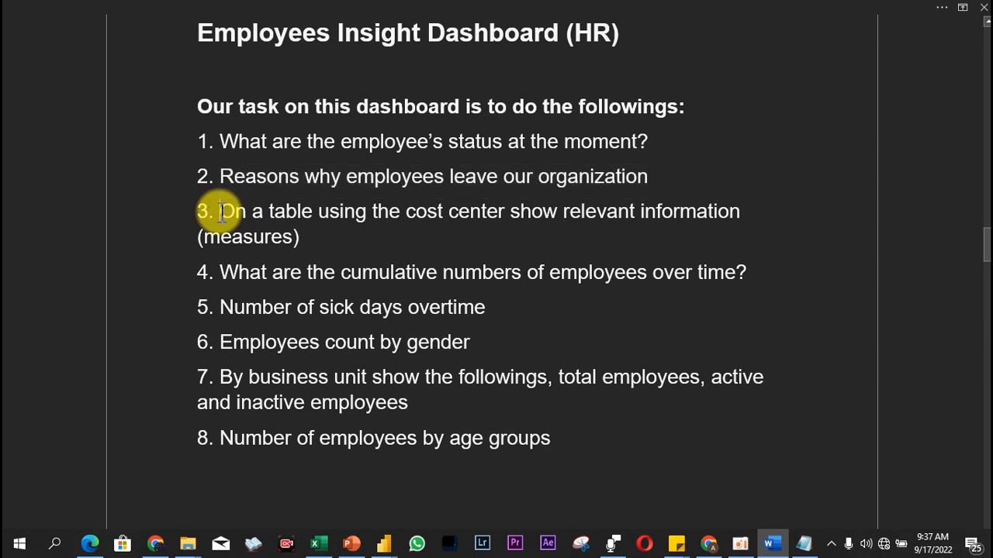
drag(220, 211, 305, 240)
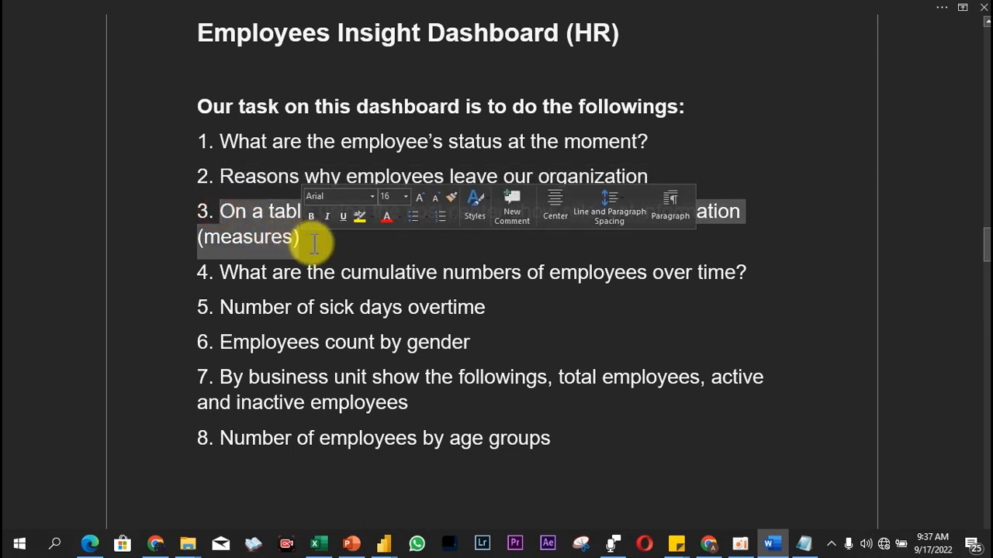
click(307, 240)
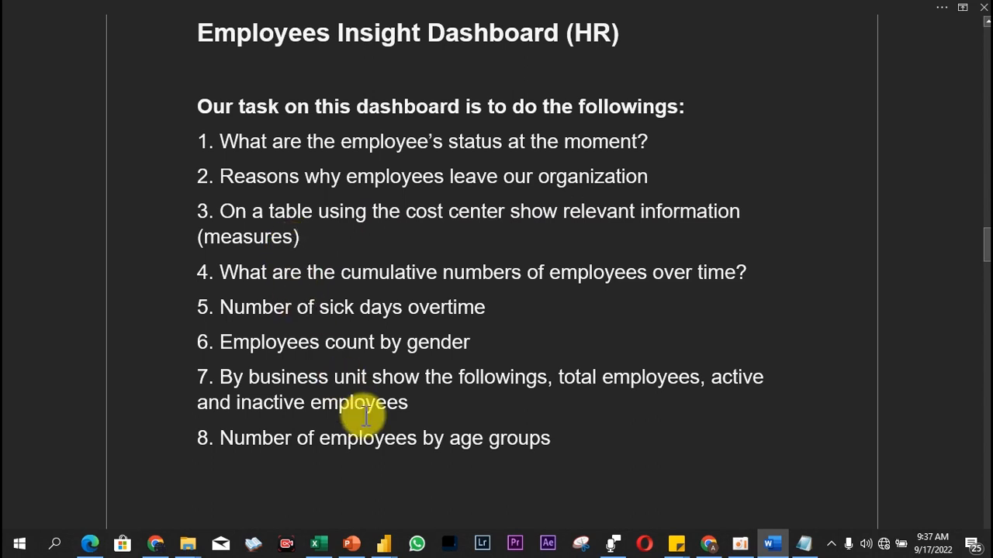
Step: Switch to the finished Employees insights dashboard in Power BI and examine the columns of its Cost Centre table
mouse_move(385, 547)
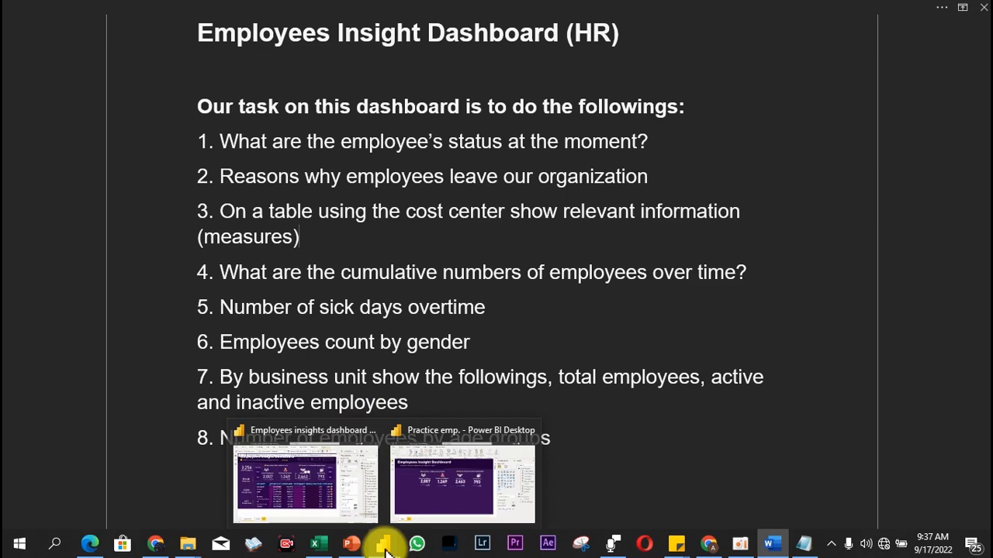
click(333, 499)
click(410, 180)
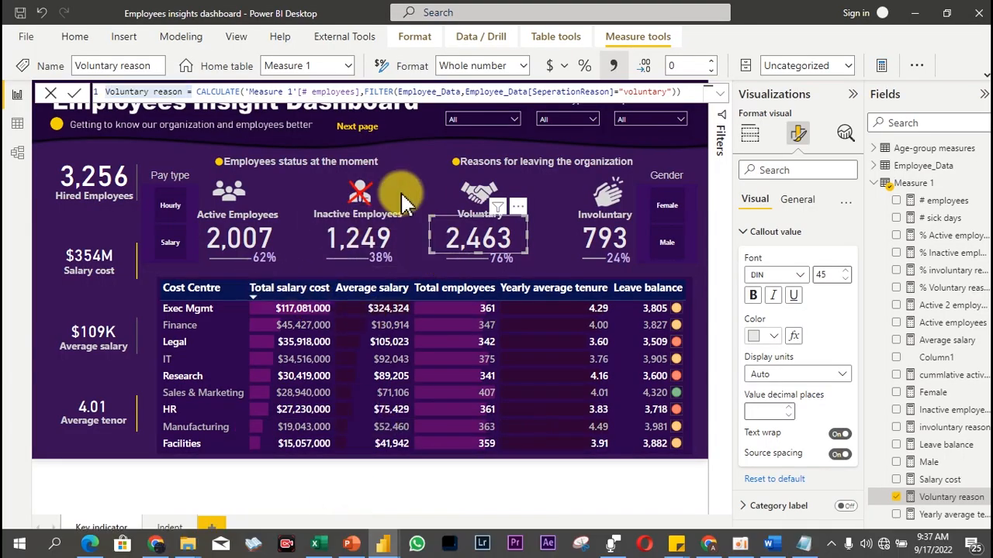
click(399, 193)
click(208, 280)
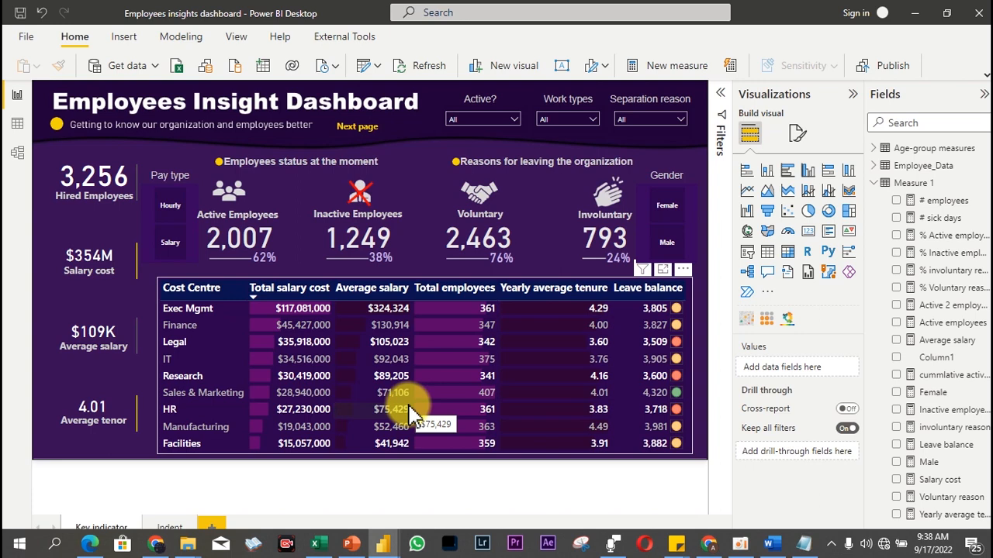
Step: Switch to the Hr data.xlsm workbook in Excel and examine its columns from HireDate through Current Employee Rating, including Sick Days Last 12 Mths
click(315, 545)
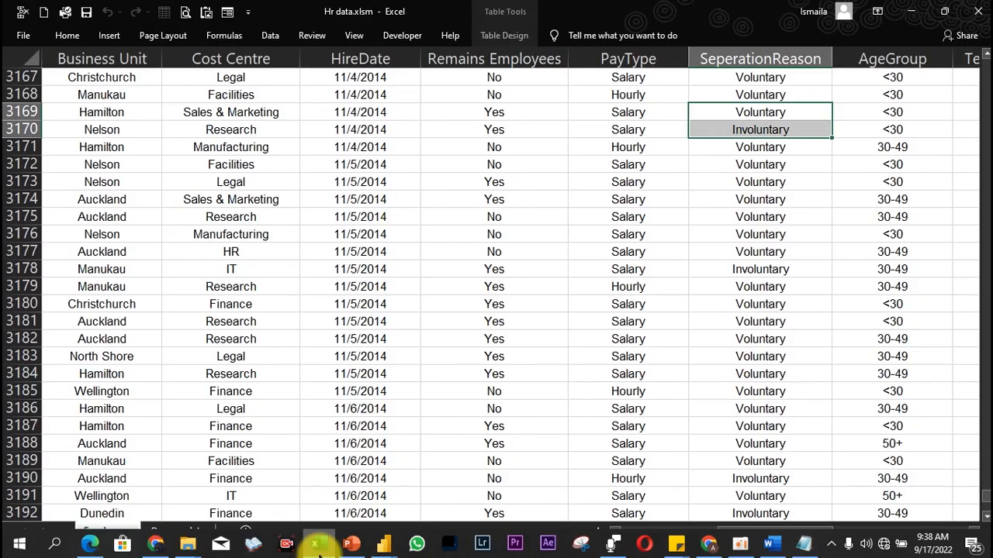
click(402, 221)
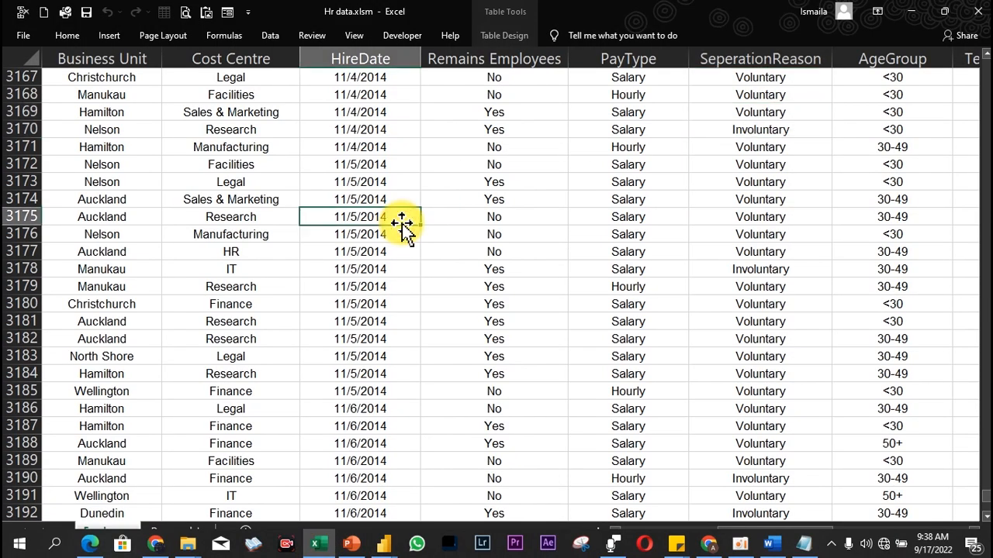
key(Right)
key(Right)
key(Right)
key(Right)
key(Right)
key(Right)
key(Right)
key(Right)
key(Right)
key(Right)
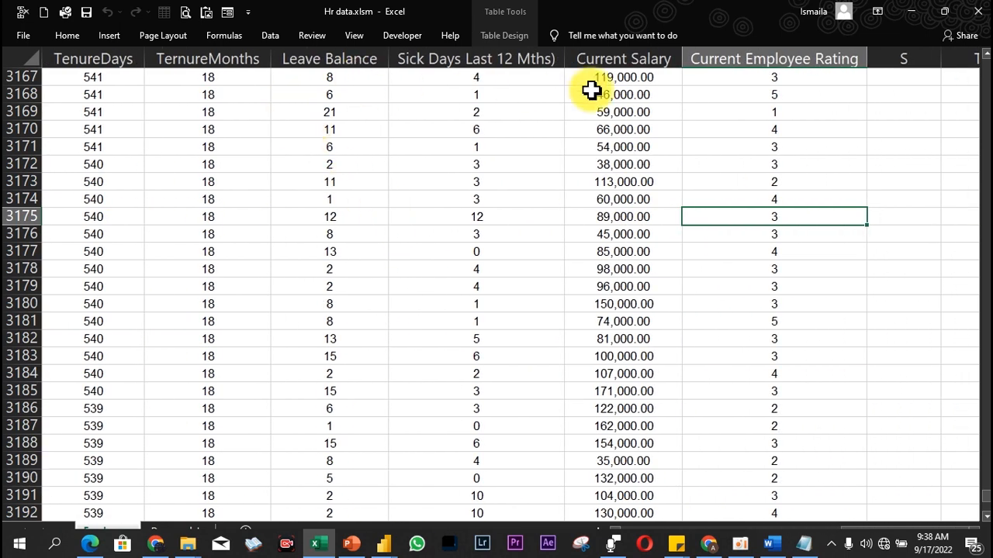
click(451, 49)
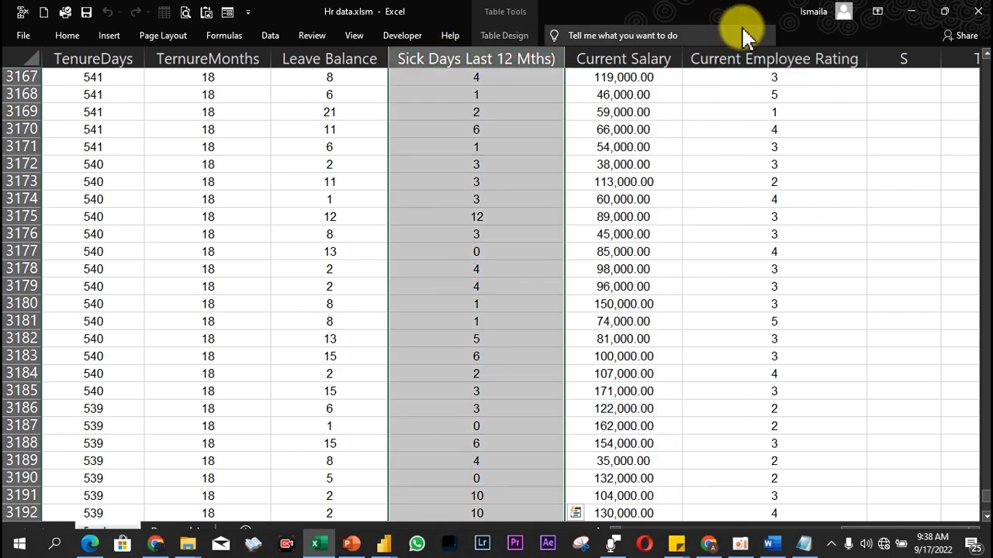
click(912, 11)
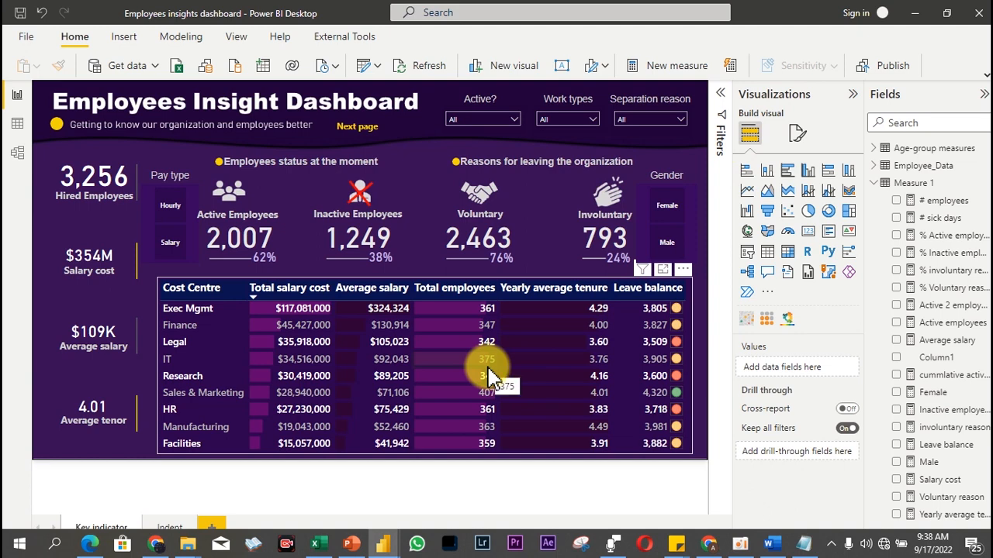
Step: Switch to the Practice emp. report in Power BI and collapse the Branch Measures table in the field list
mouse_move(392, 543)
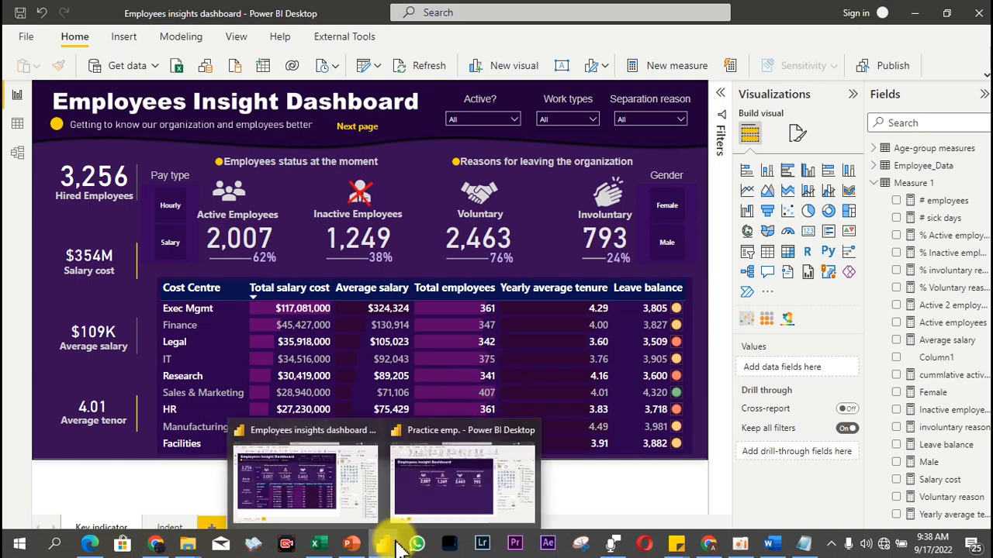
click(434, 497)
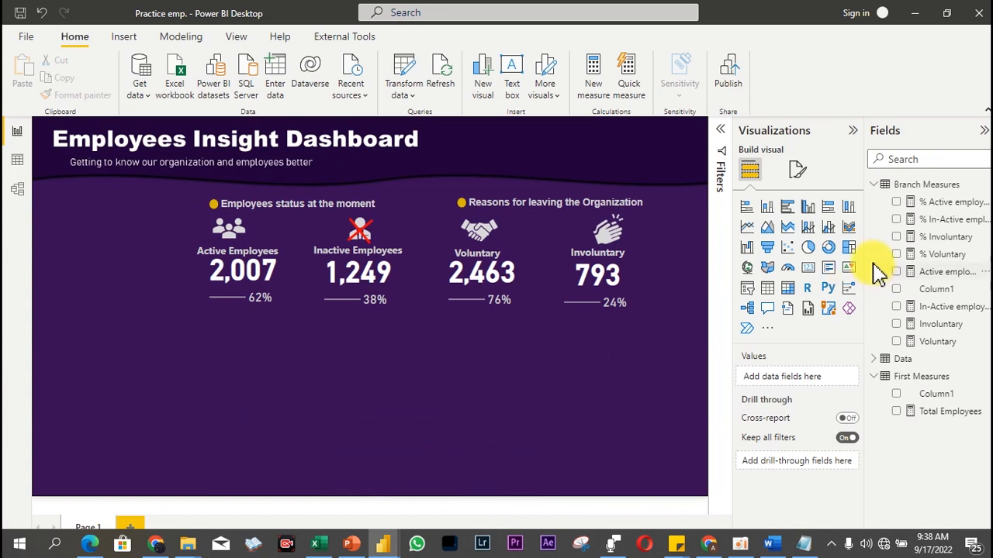
click(874, 186)
click(874, 186)
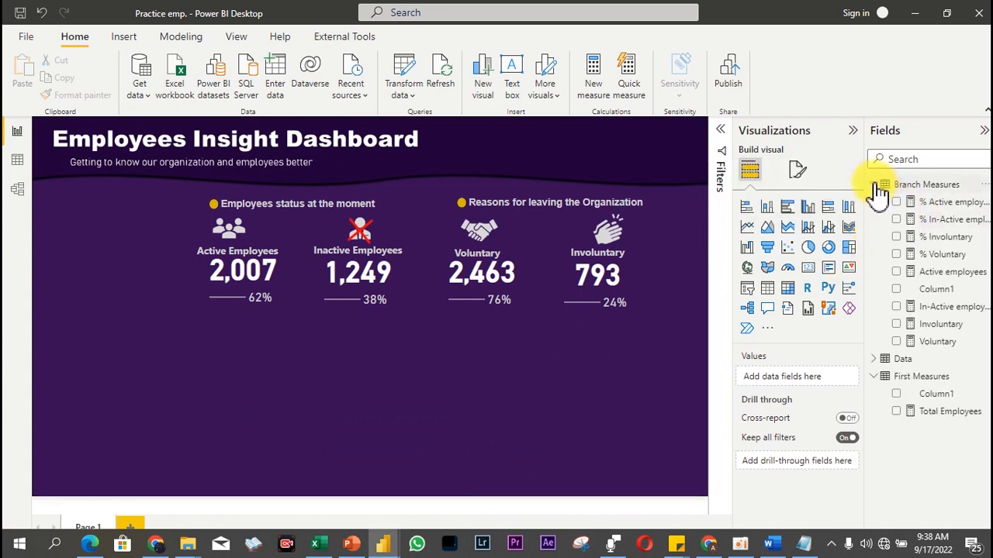
click(875, 186)
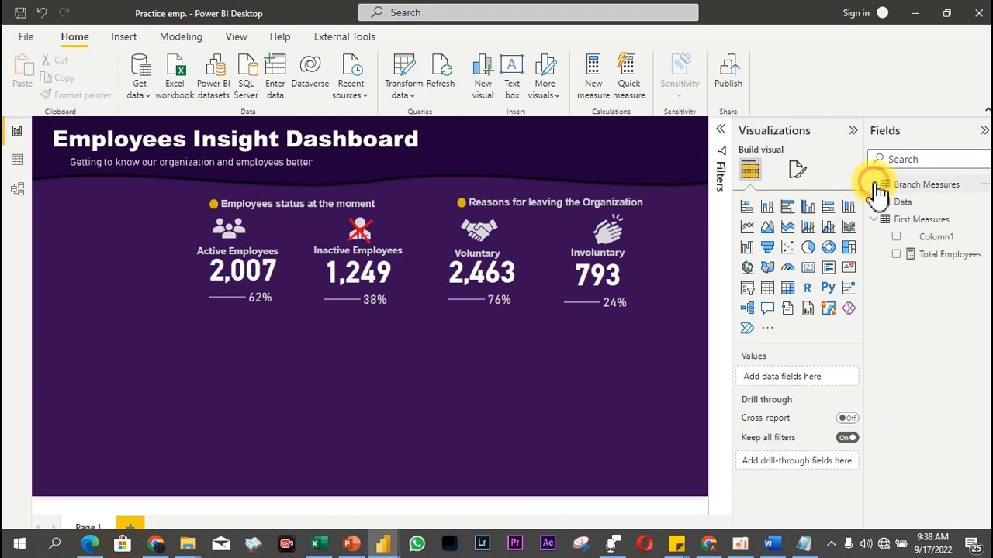
Step: Create the measure Total Salary = SUM(Data[Current Salary]) in the First Measures table and format it as currency
click(936, 256)
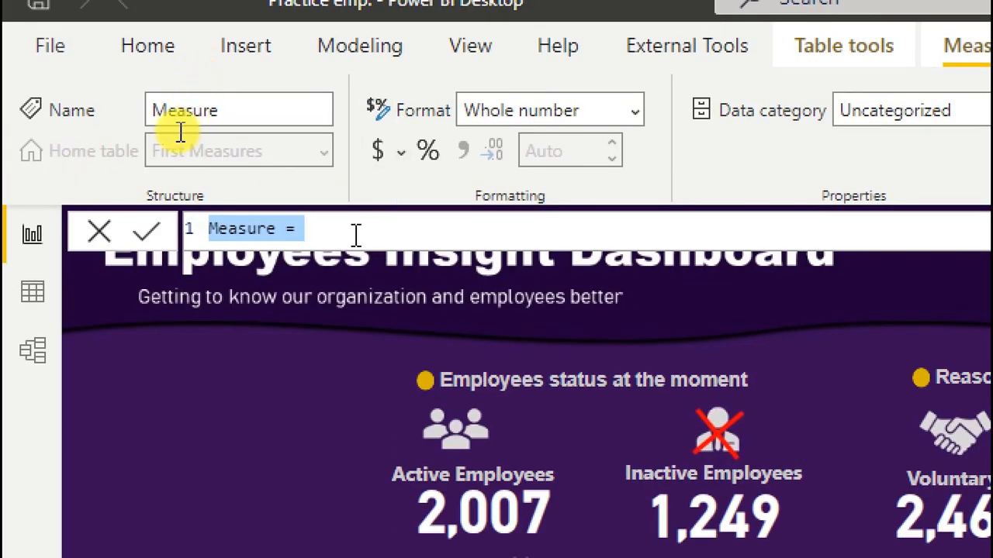
text(Total )
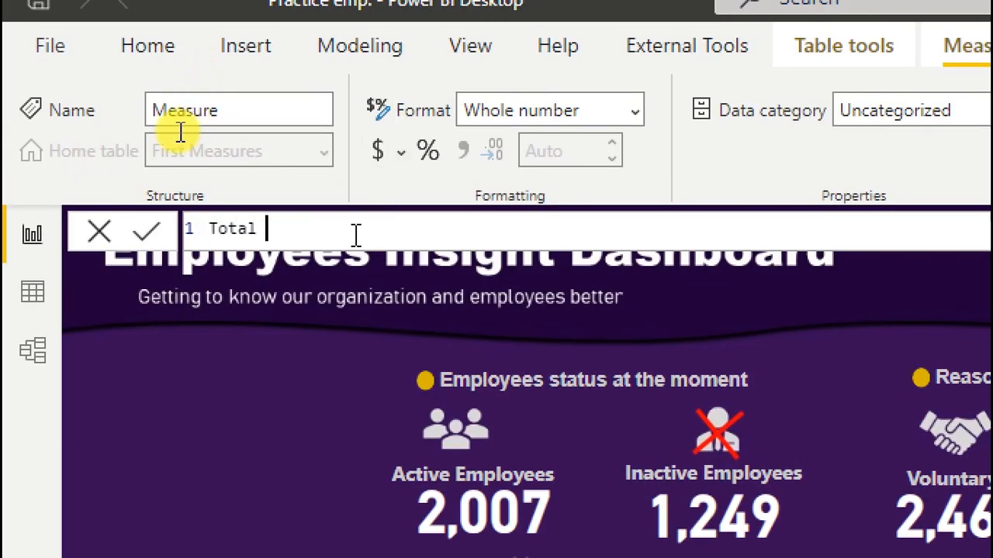
text(Salar)
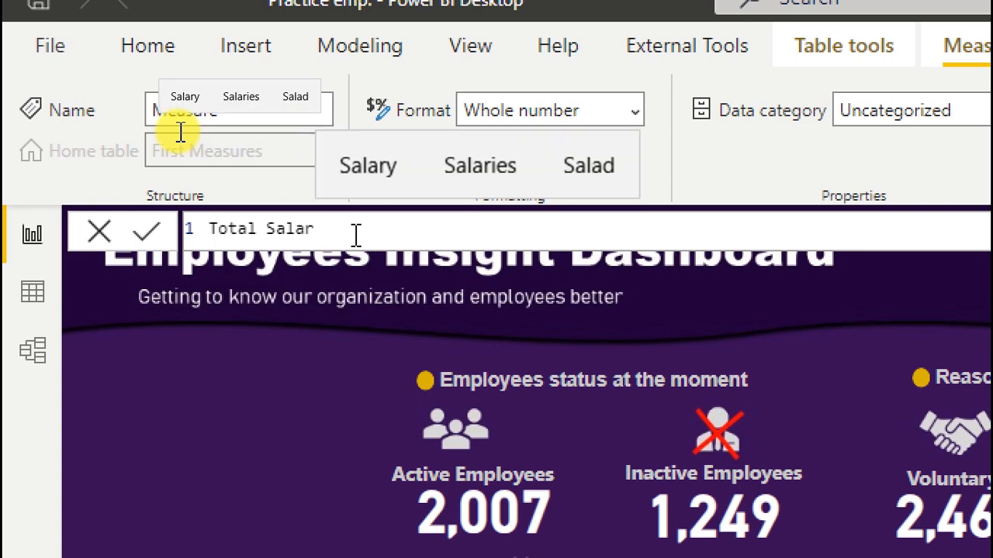
text(y=su)
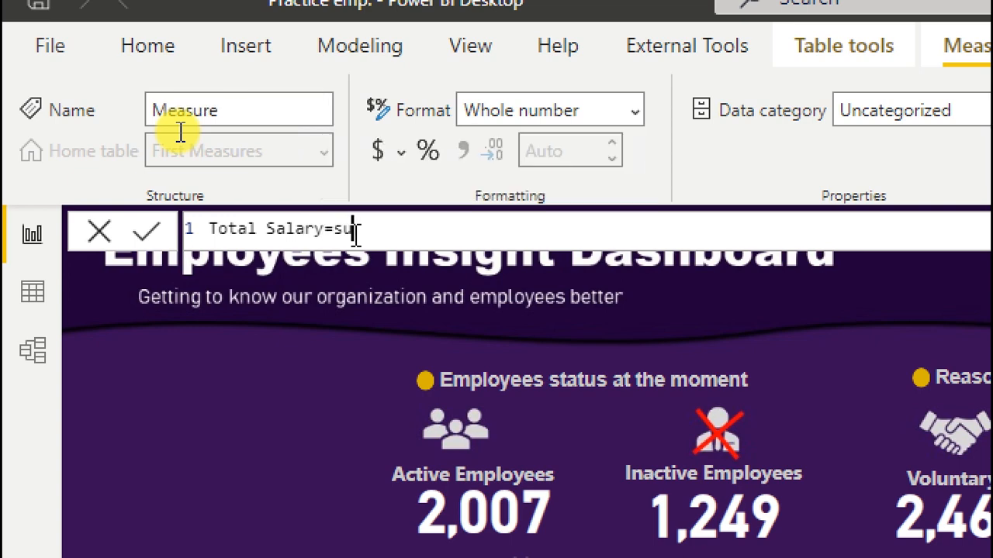
text(m)
key(Tab)
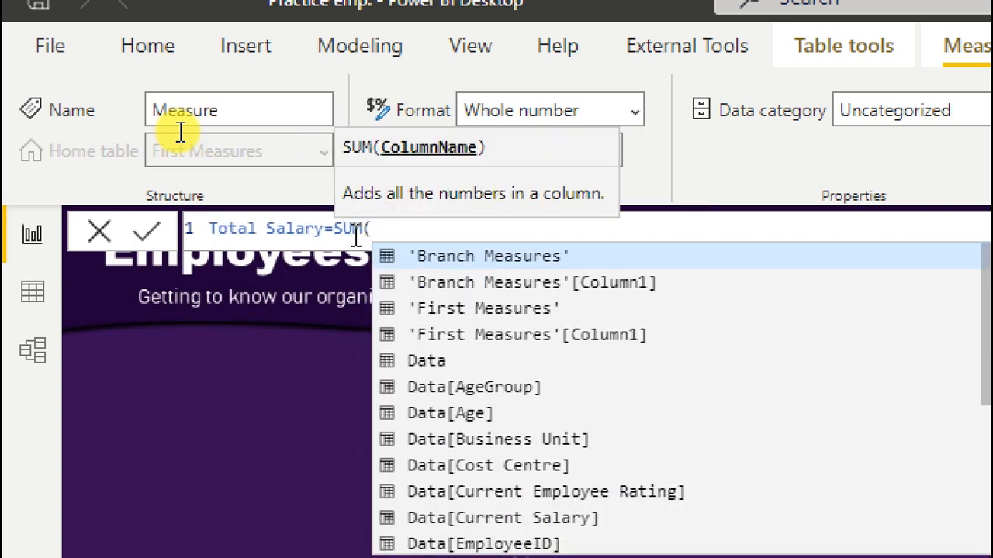
text(cu)
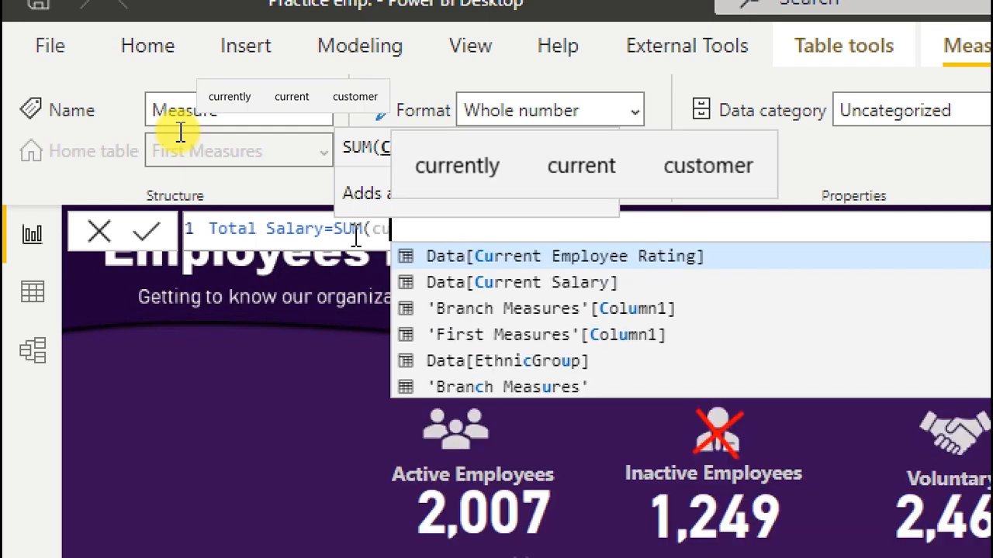
click(553, 284)
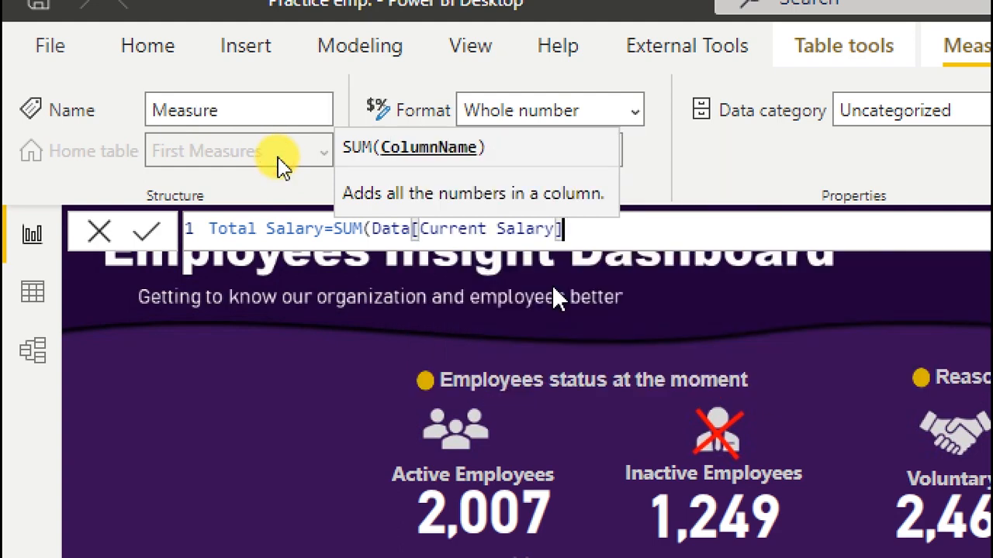
text())
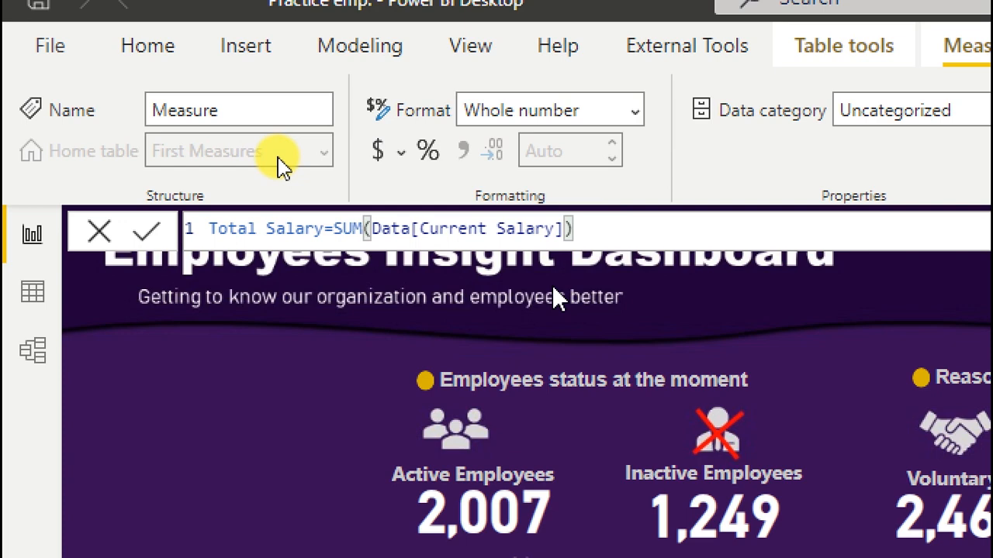
key(Return)
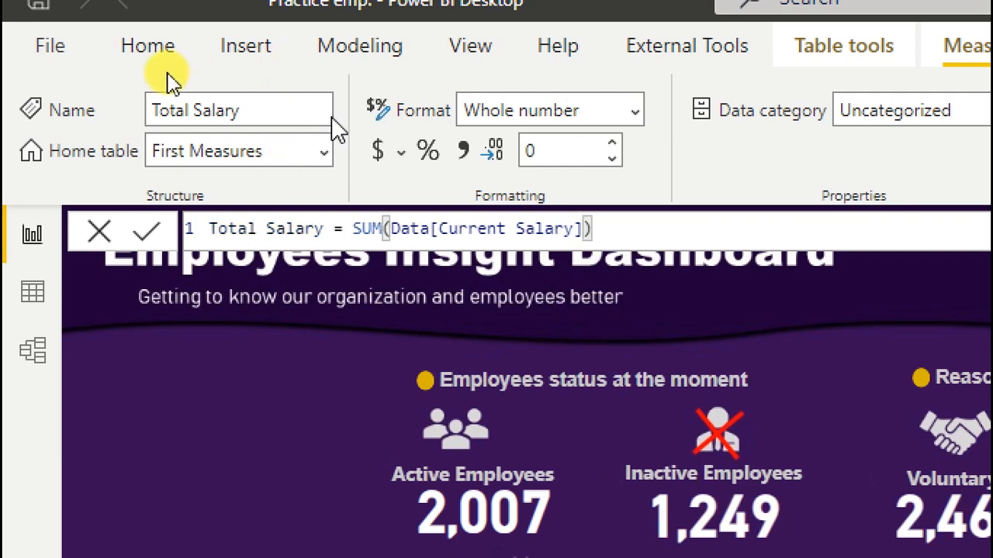
click(386, 155)
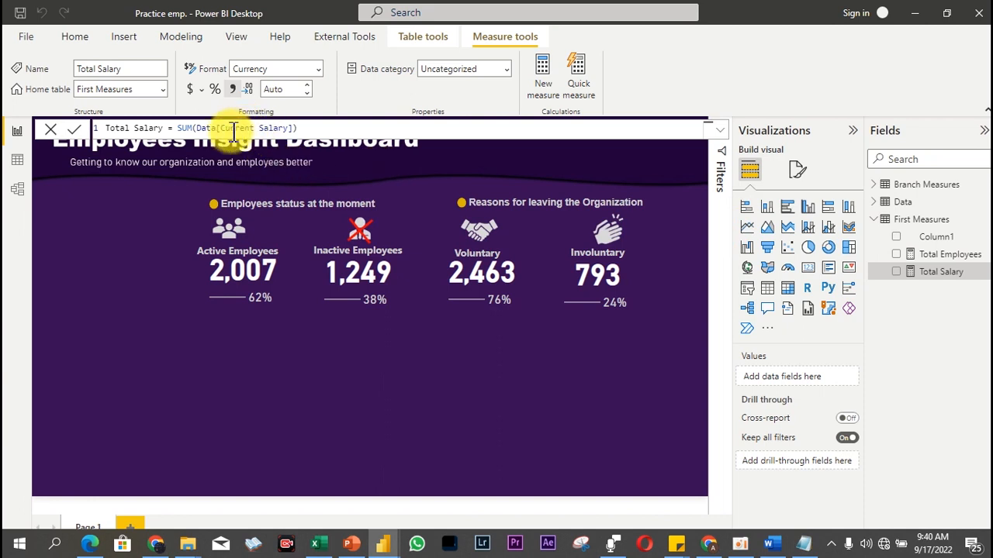
Step: Examine the Data table's columns in data view, inspecting Current Salary and Leave Balance
click(18, 162)
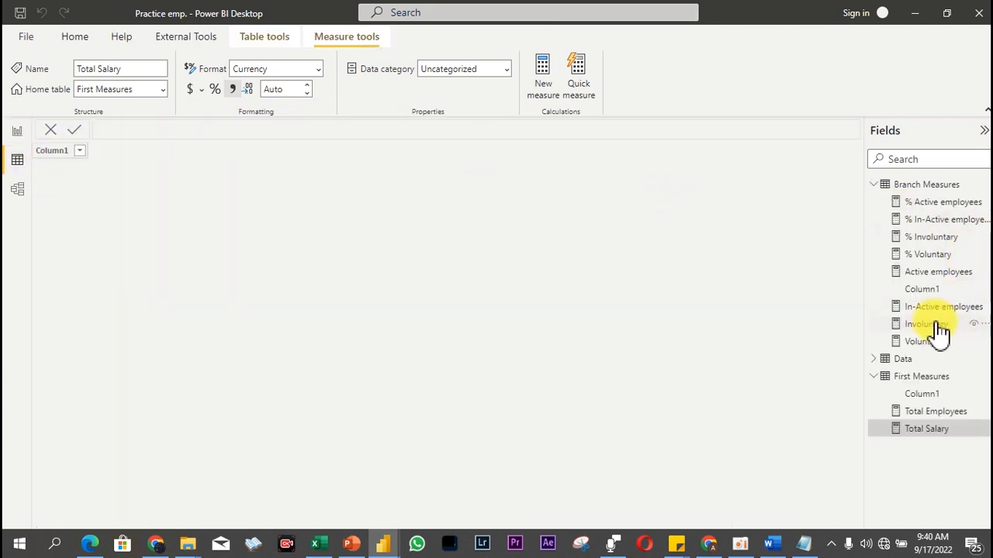
click(915, 361)
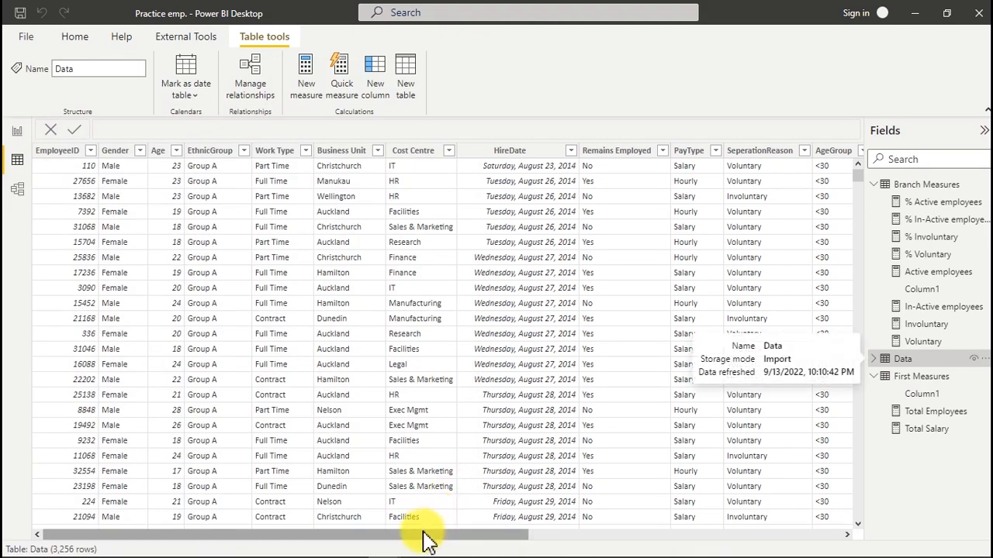
drag(422, 535, 641, 527)
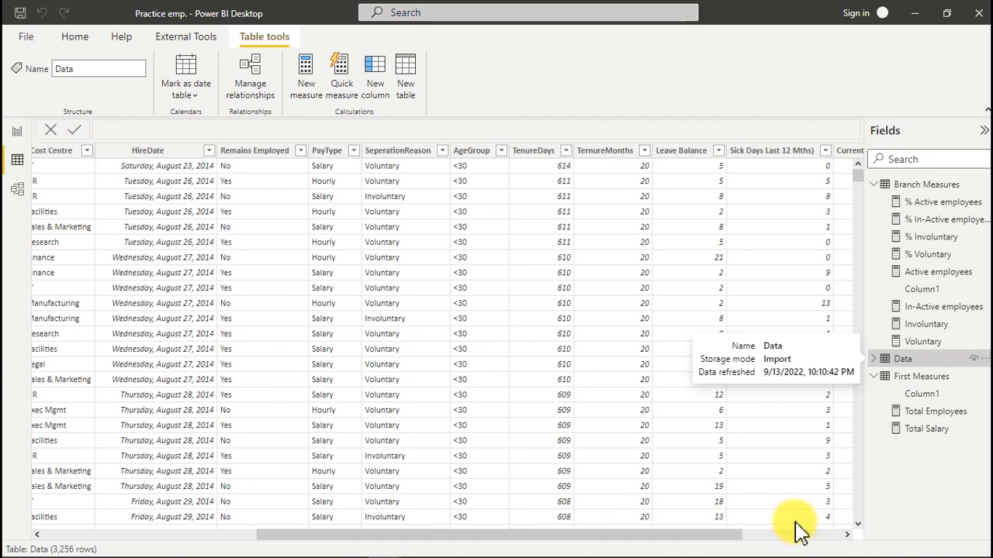
drag(693, 543, 824, 536)
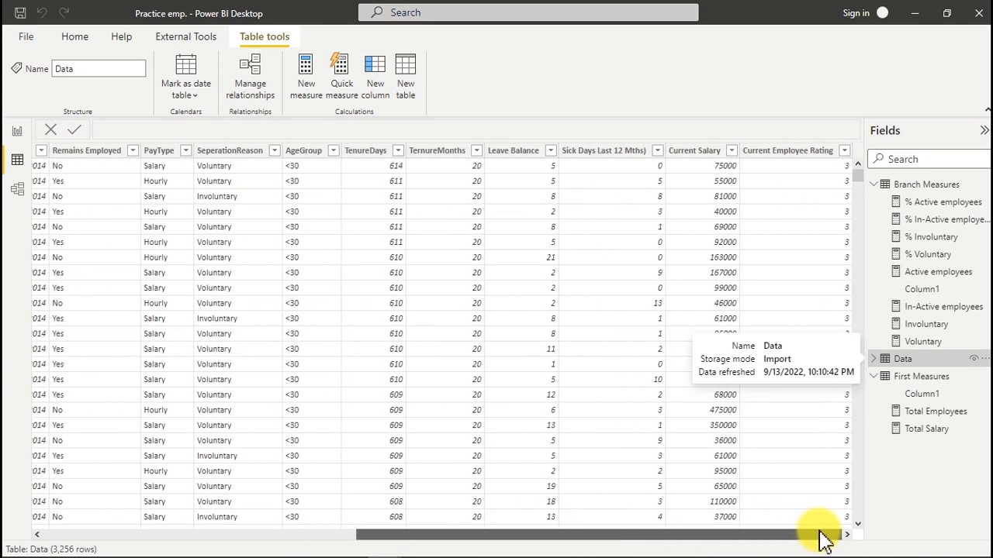
click(691, 153)
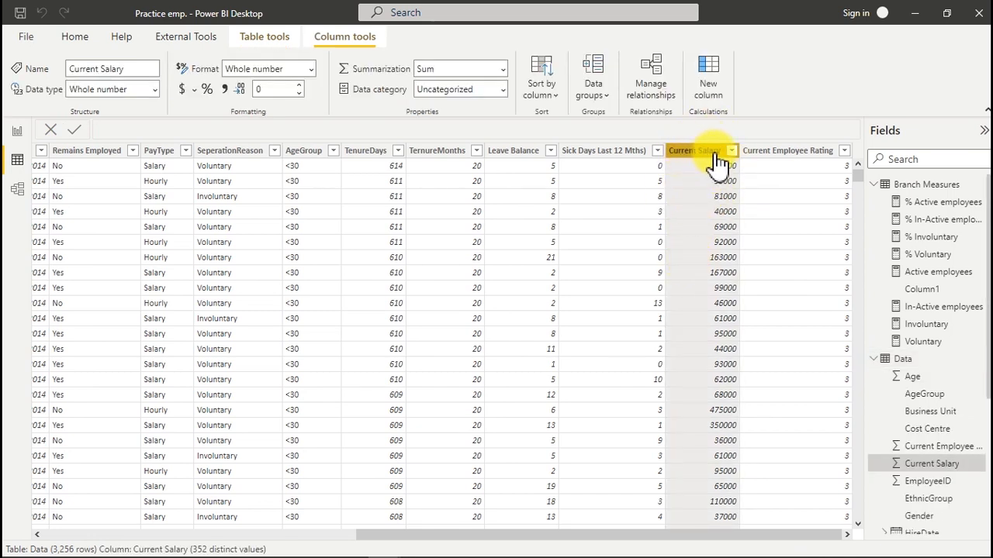
click(503, 156)
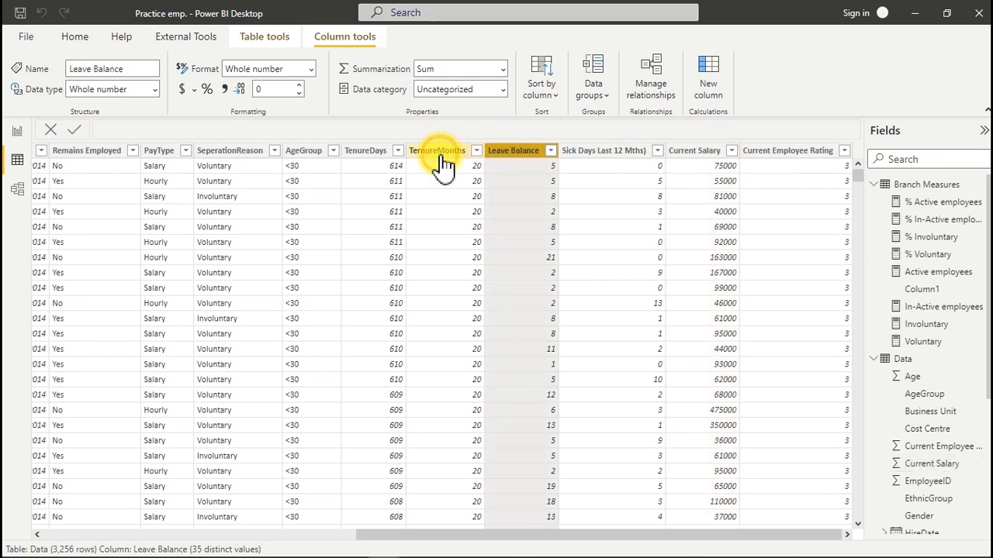
Step: Inspect the TernureMonths and TenureDays columns of the Data table, and return to the report page
click(441, 155)
click(377, 160)
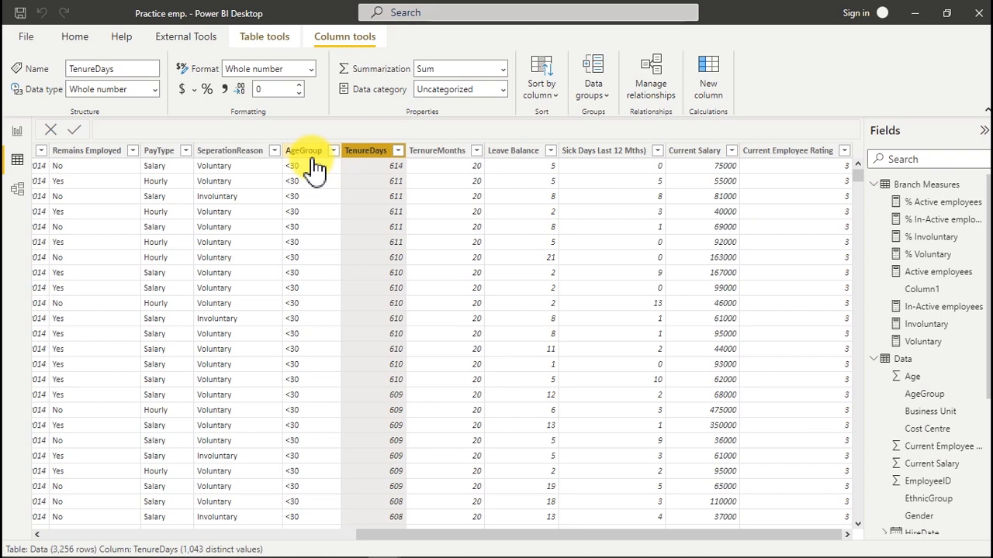
click(18, 132)
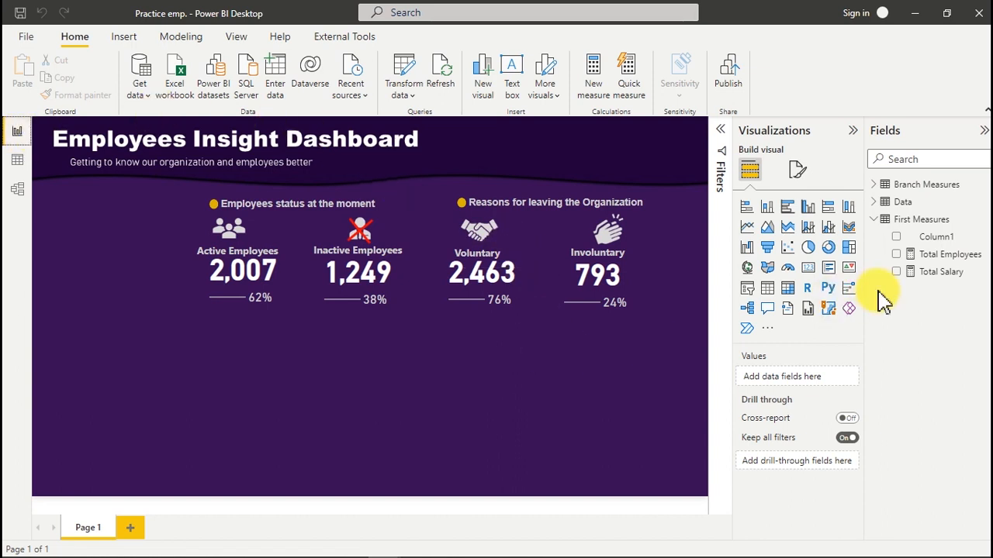
Step: Create the measure Average Salary = AVERAGE(Data[Current Salary]) in the First Measures table and format it as currency
click(946, 273)
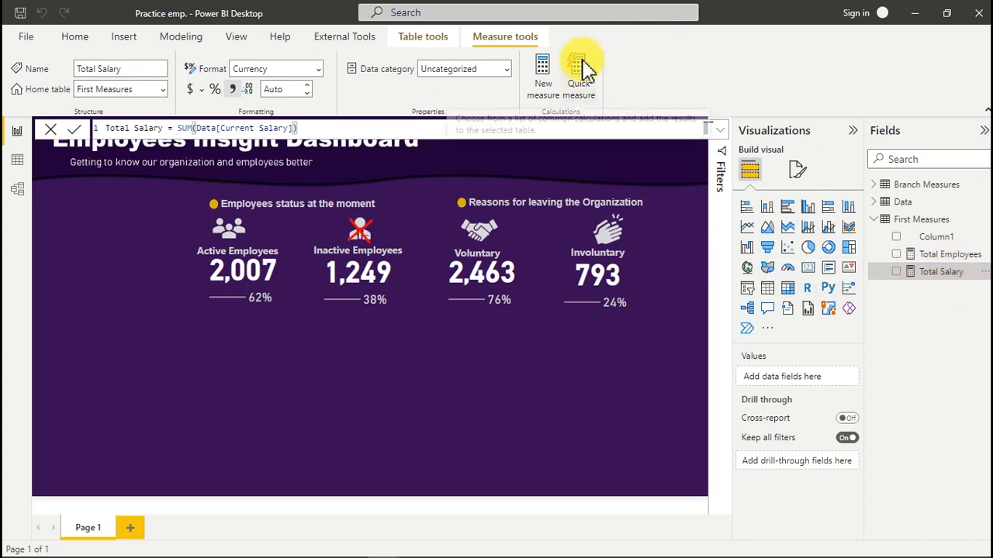
click(547, 76)
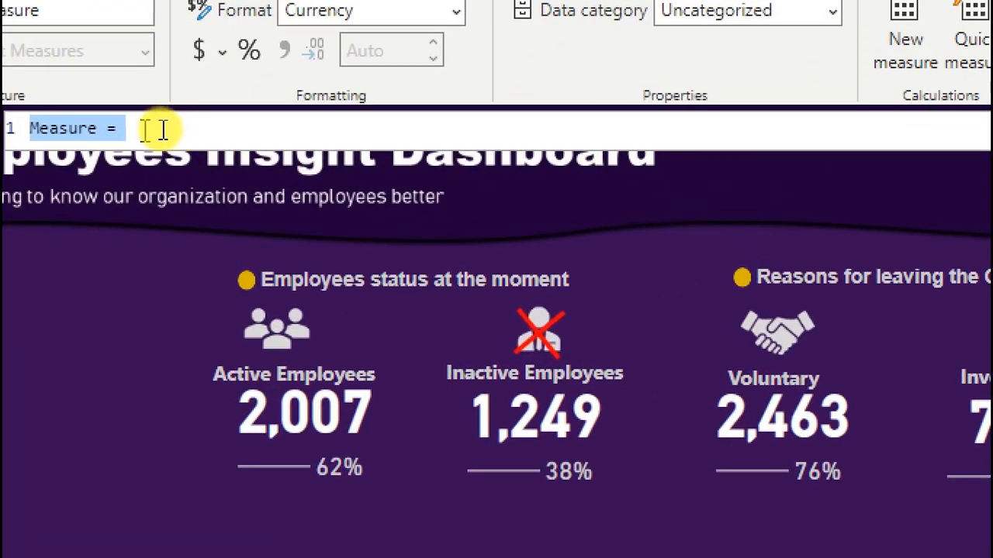
key(BackSpace)
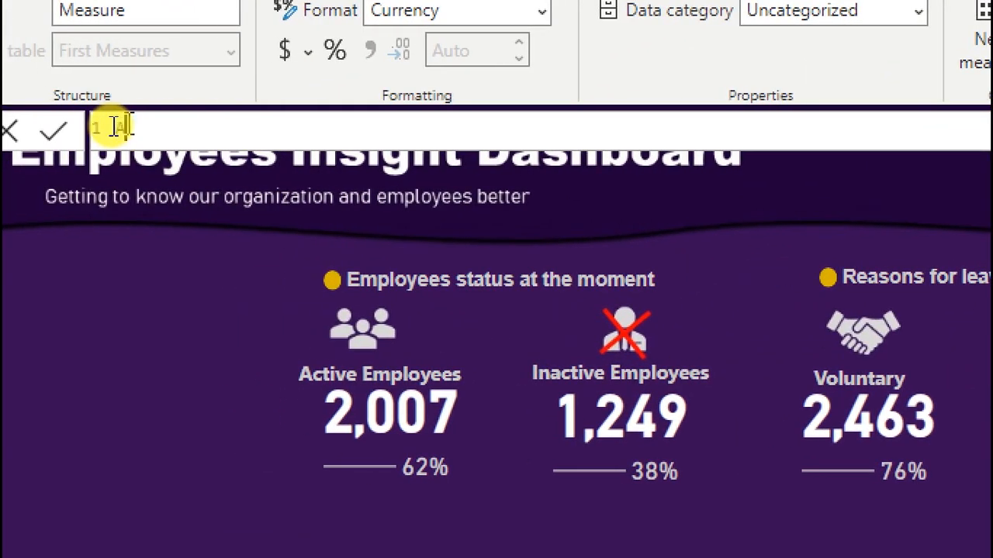
text(Average S)
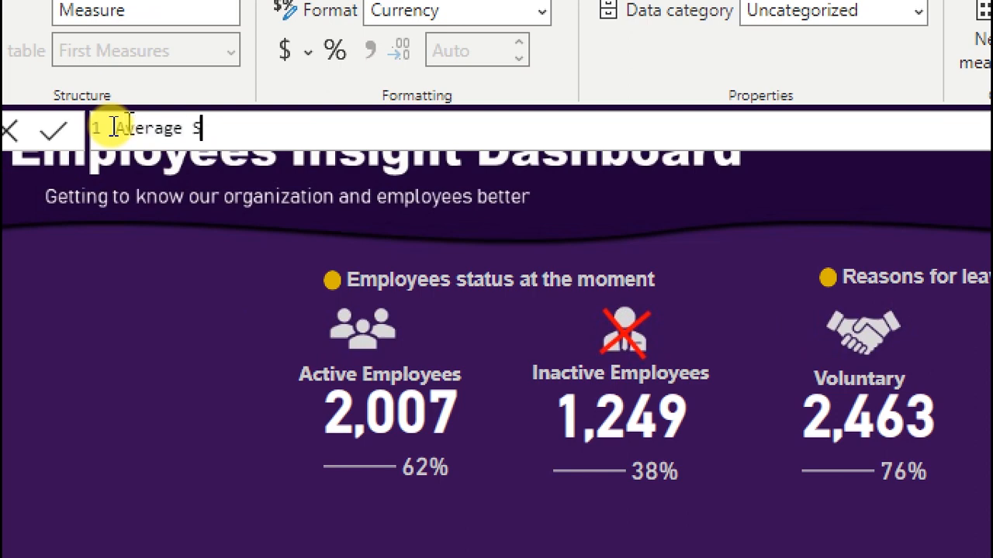
text(alary)
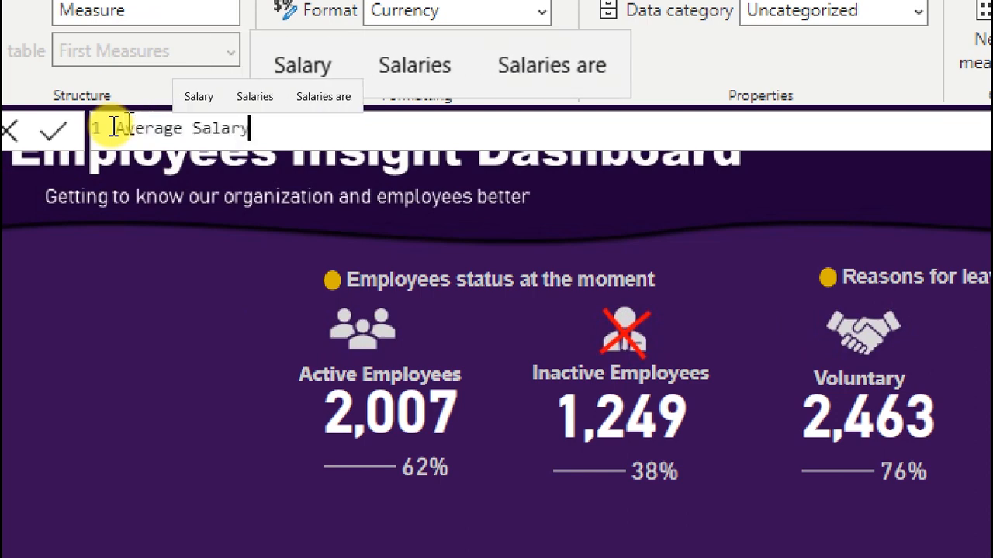
text(=avera)
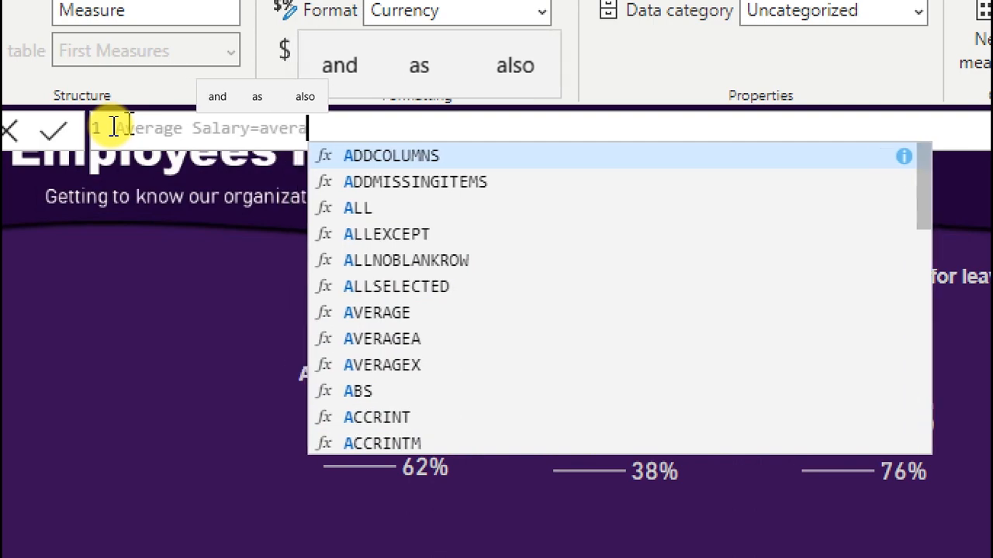
key(Tab)
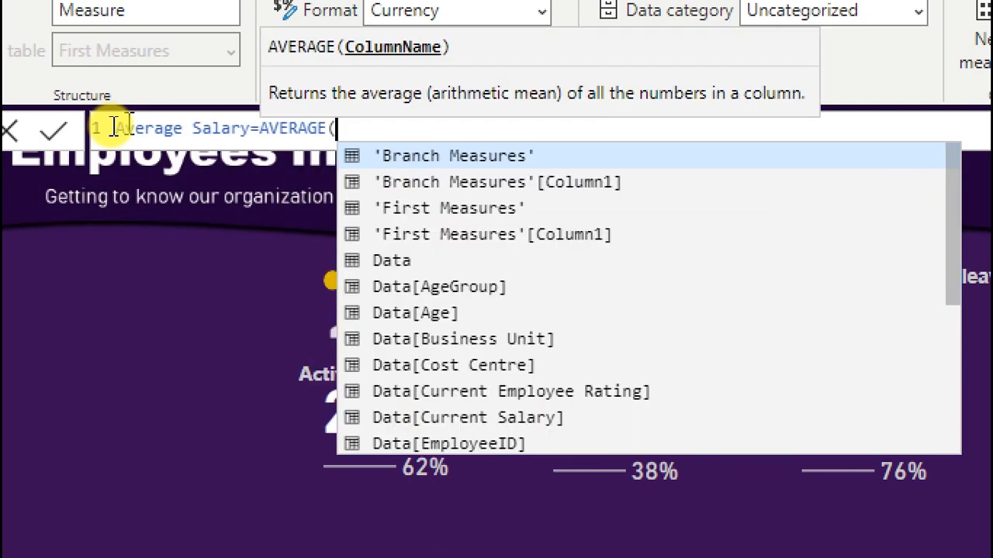
text(curr)
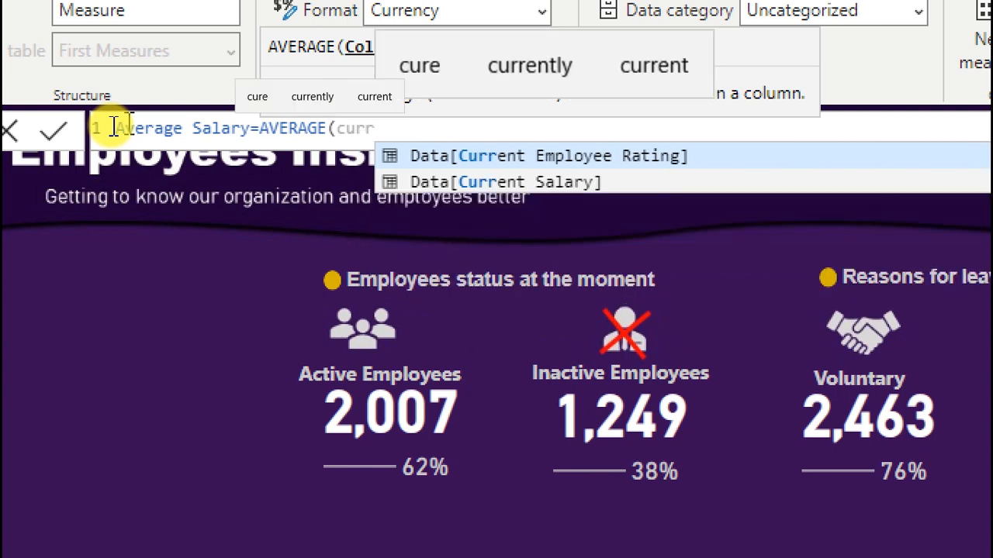
click(494, 183)
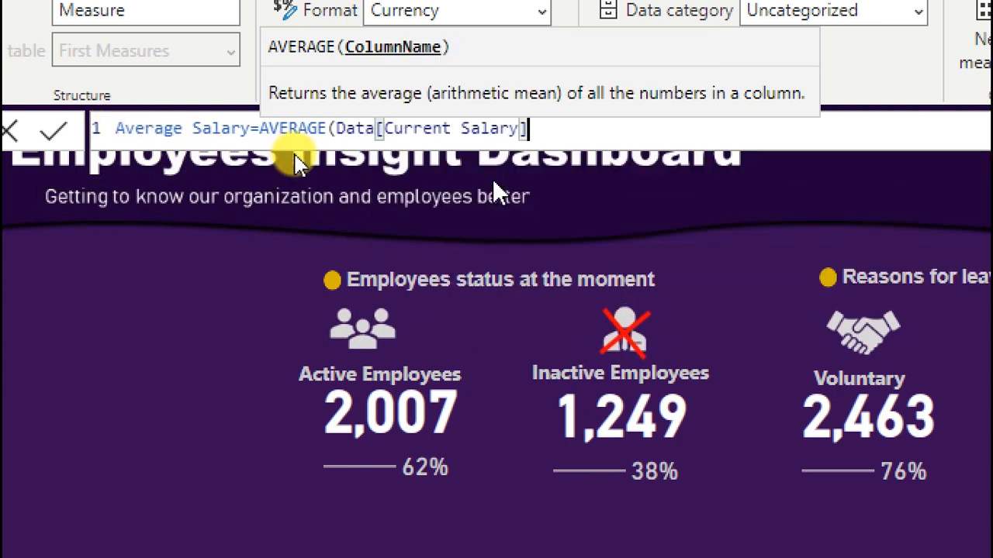
text())
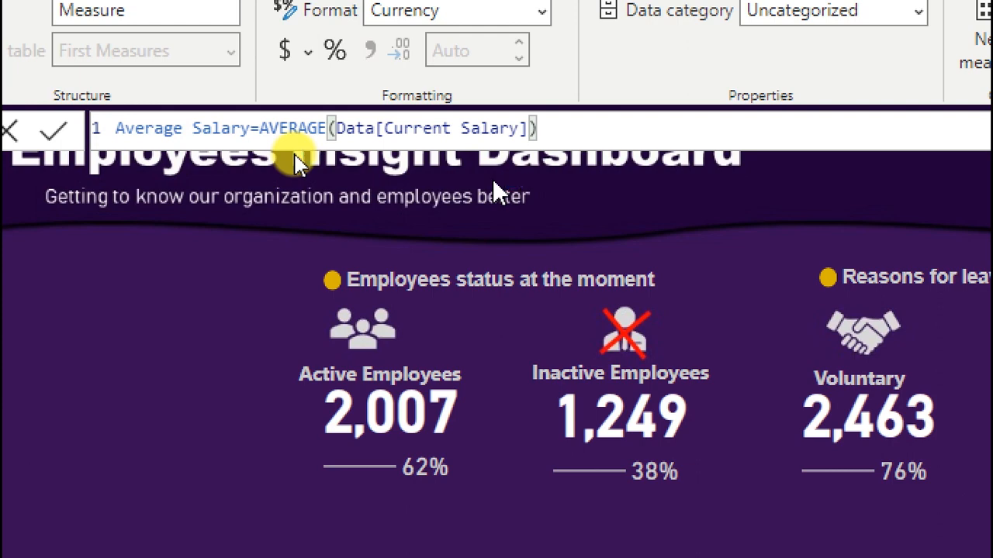
key(Return)
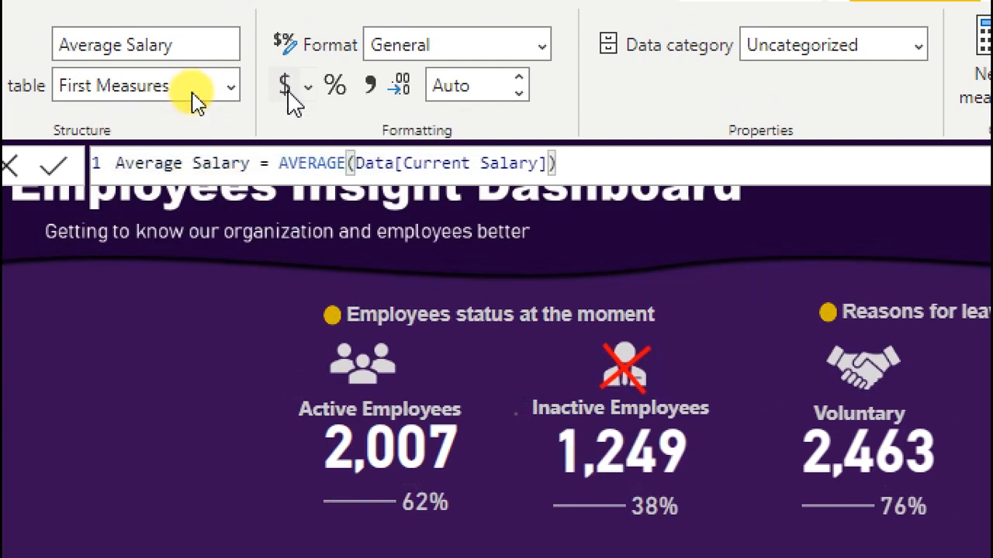
click(291, 99)
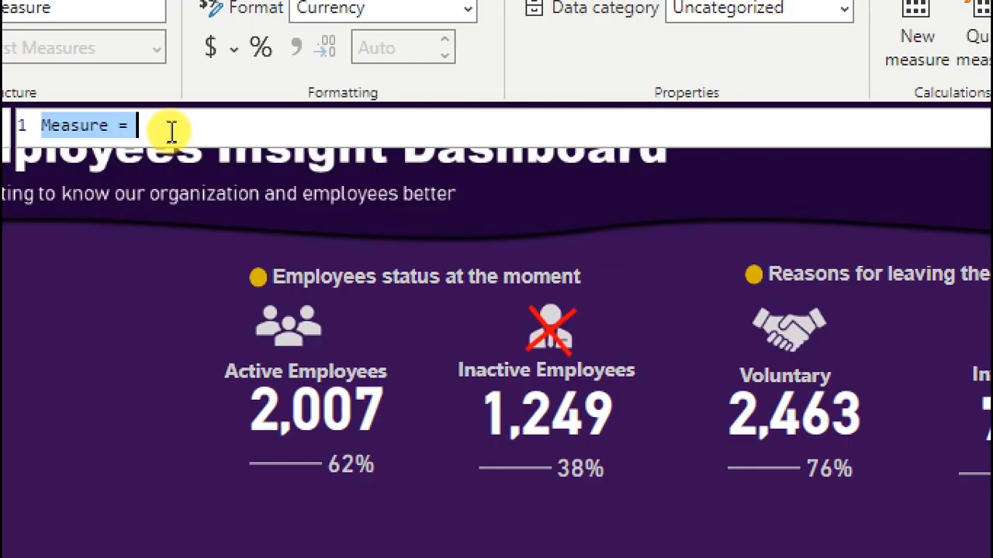
Step: Create the measure Yearly average tenure = DIVIDE(AVERAGE(Data[TenureDays]),365,0) in the First Measures table
text(Yearly average tenure =)
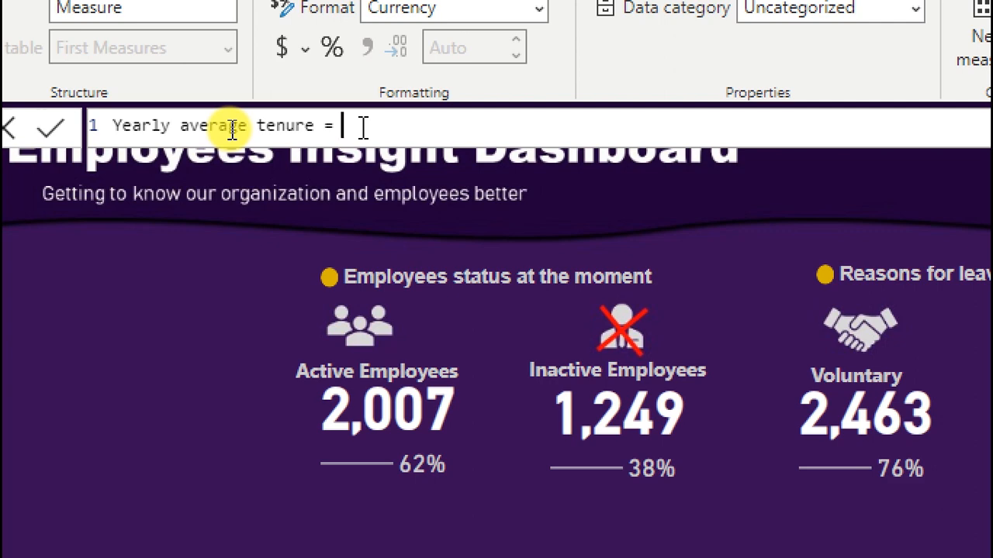
text(divi)
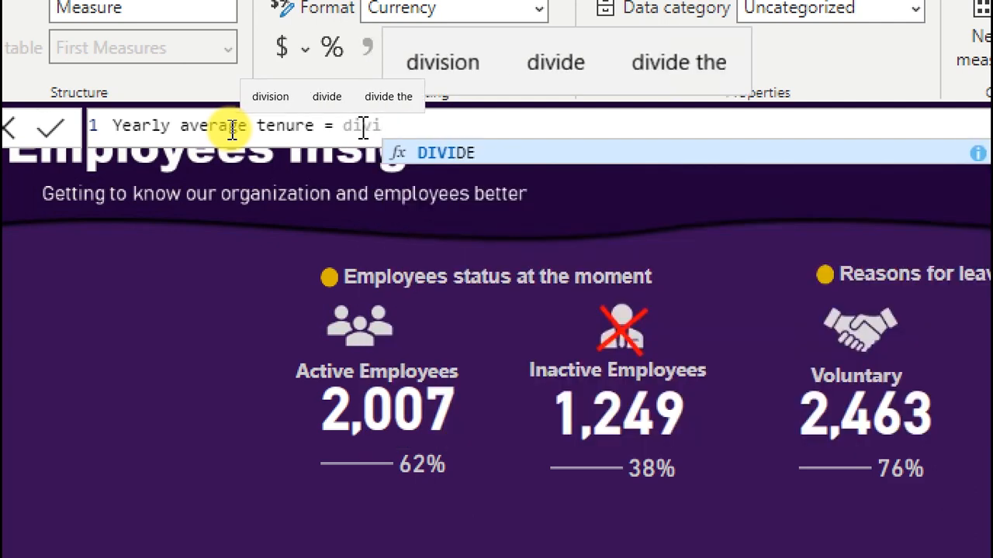
key(Tab)
text(ave)
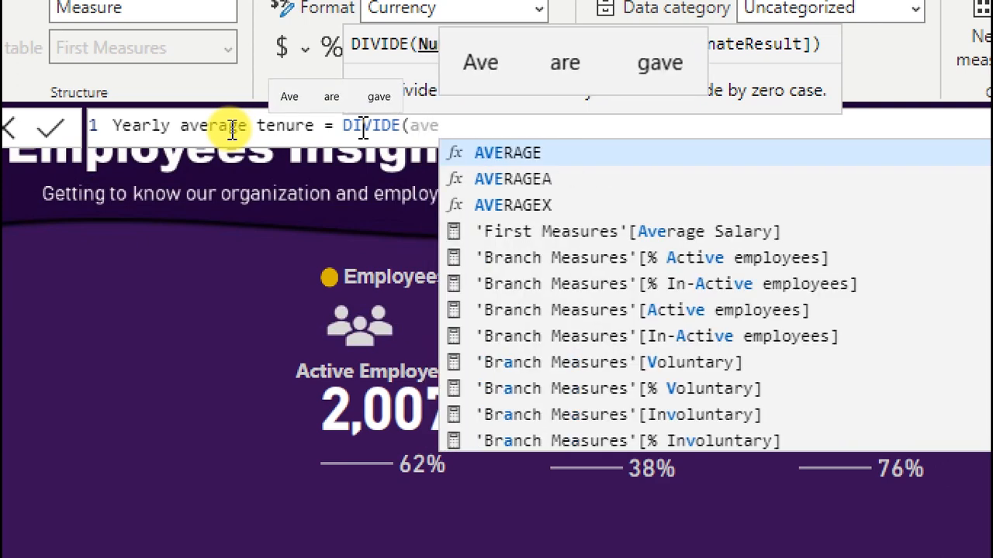
key(Tab)
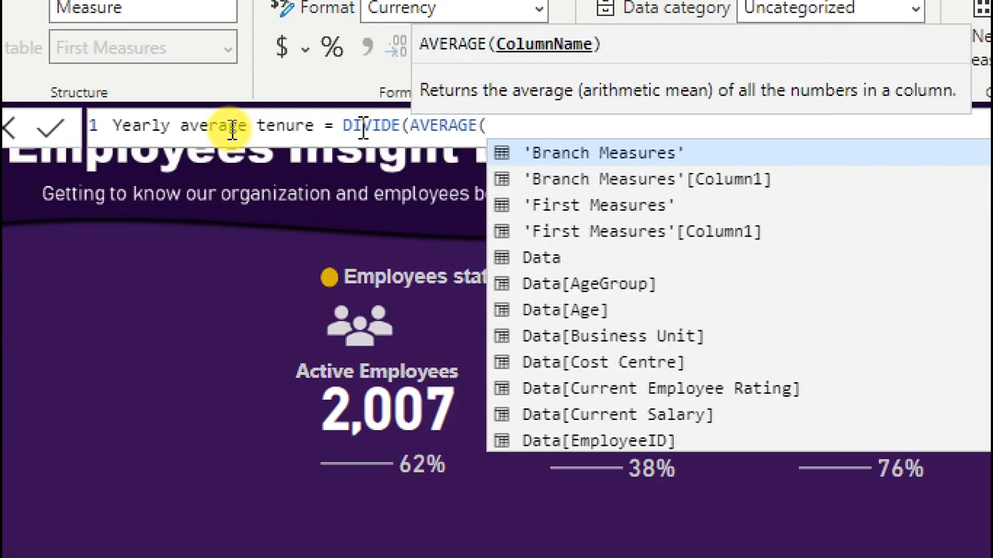
text(tur)
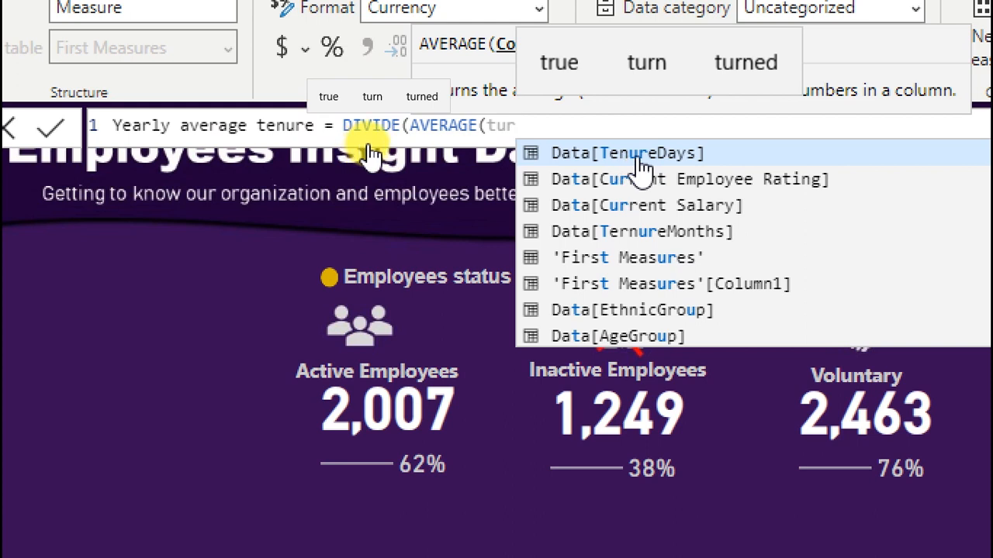
click(666, 159)
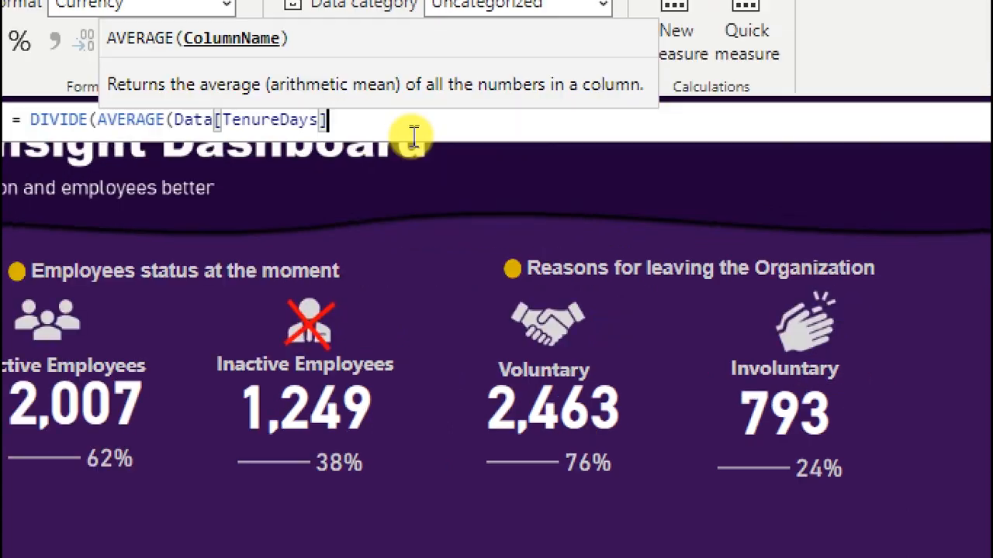
text(),)
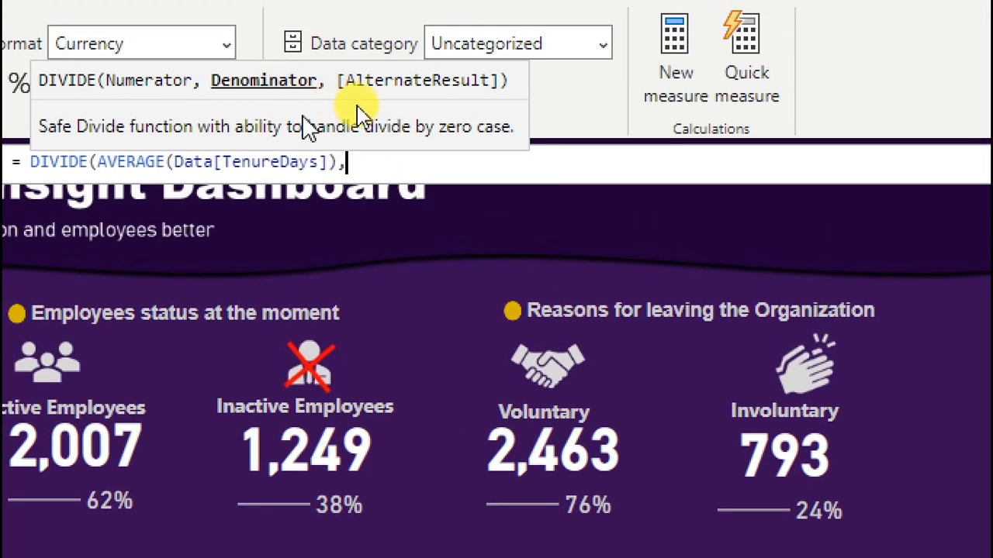
text(365,)
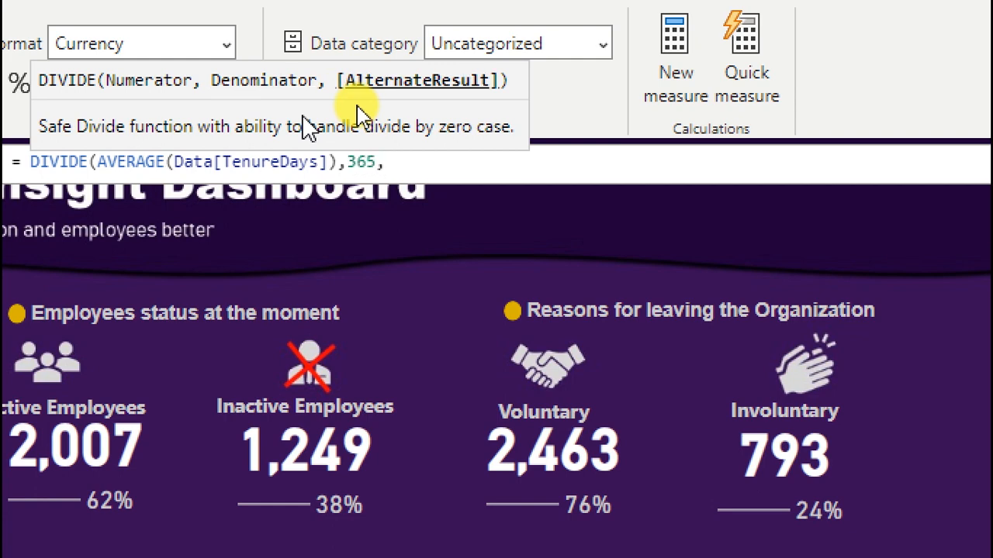
text(0))
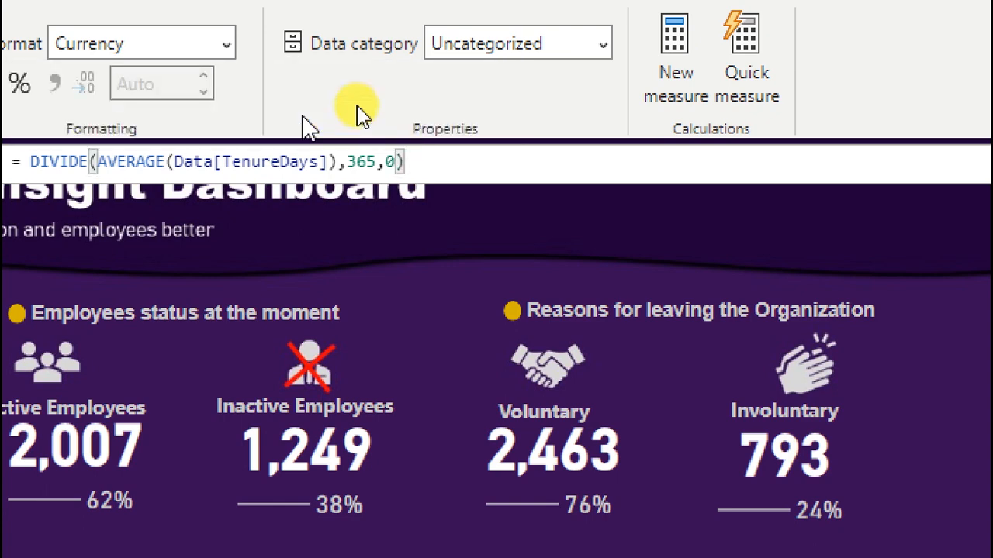
key(Return)
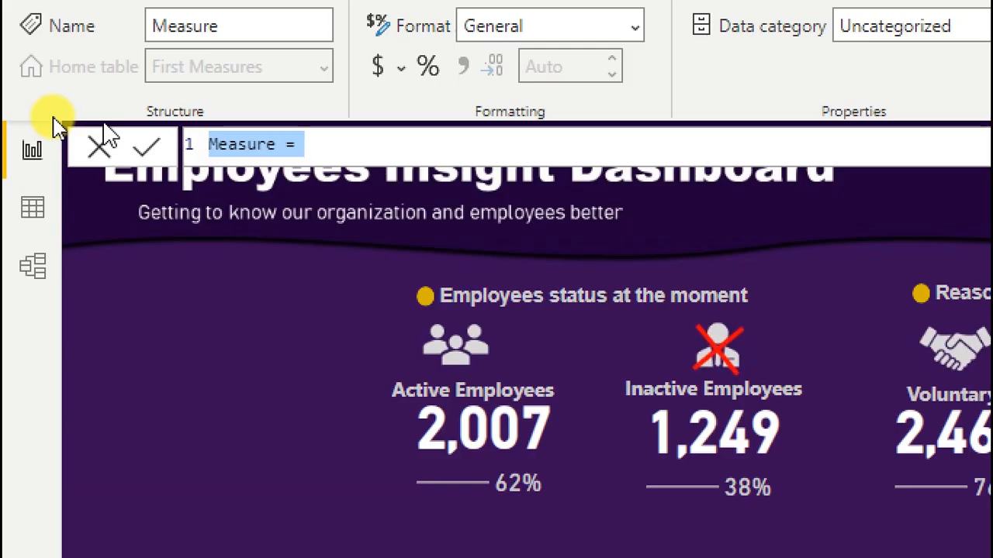
Step: Create the measure Leave balance in the First Measures table using the SUM function
text(Leave balance =)
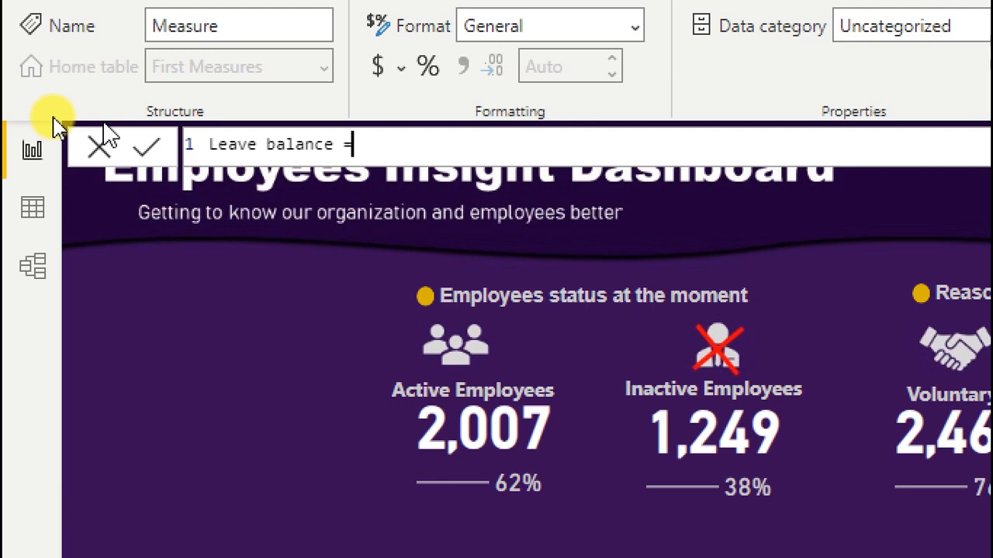
text(sum)
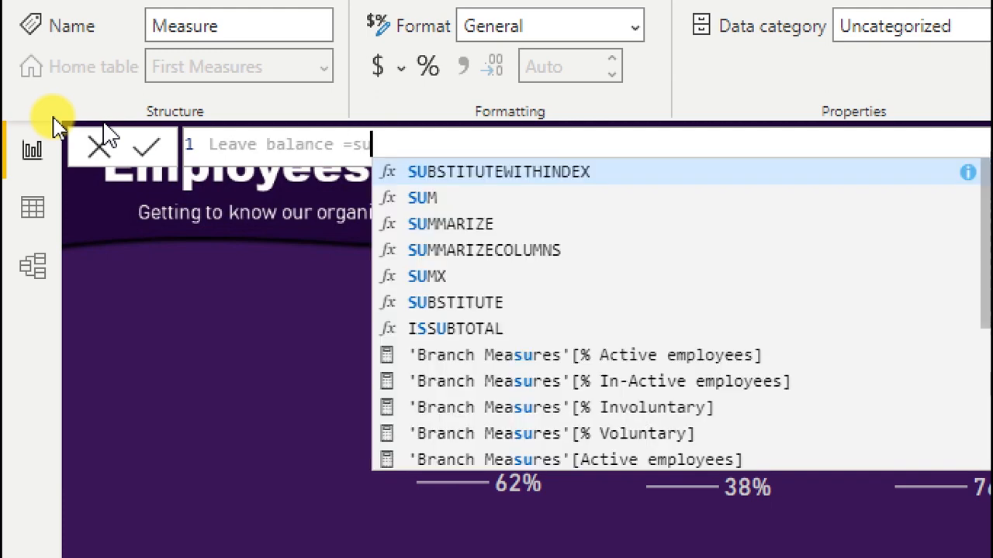
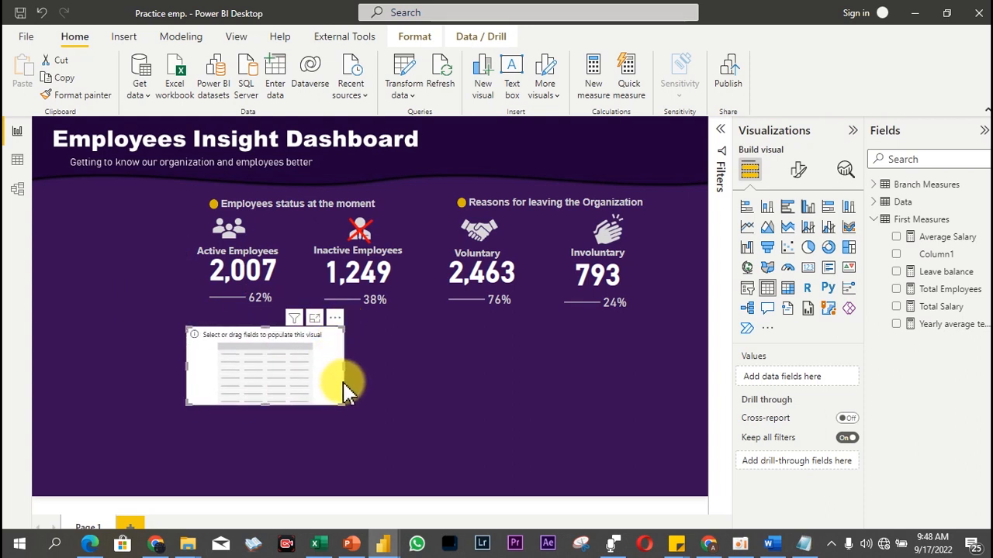
Step: Enlarge the empty table visual to span beneath the four employee cards and add the Cost Centre field from the Data table
drag(341, 402, 632, 485)
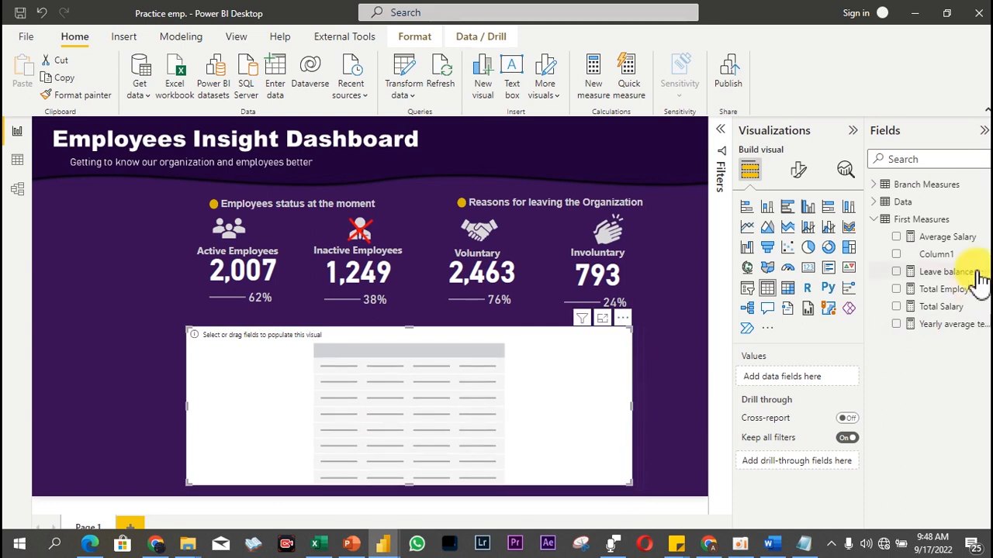
click(875, 203)
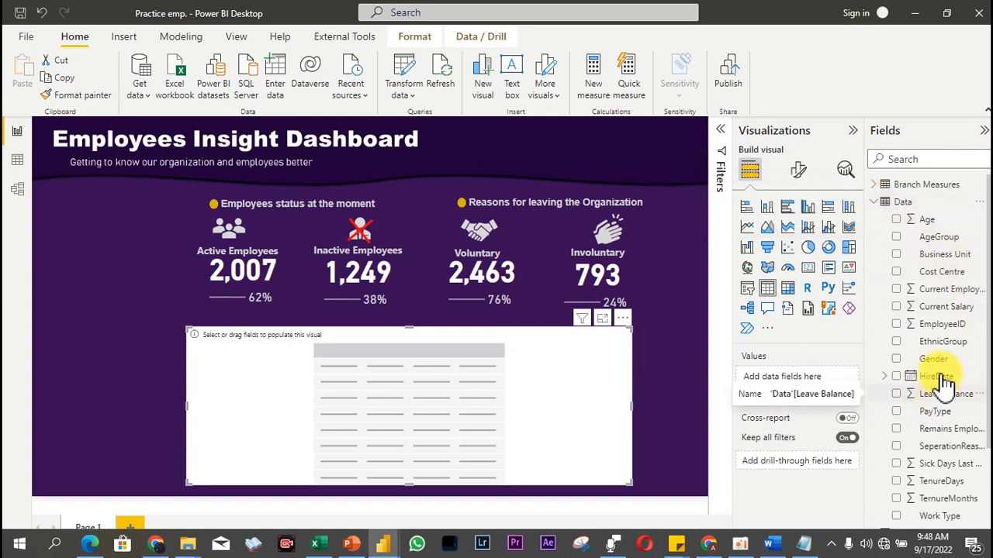
click(895, 272)
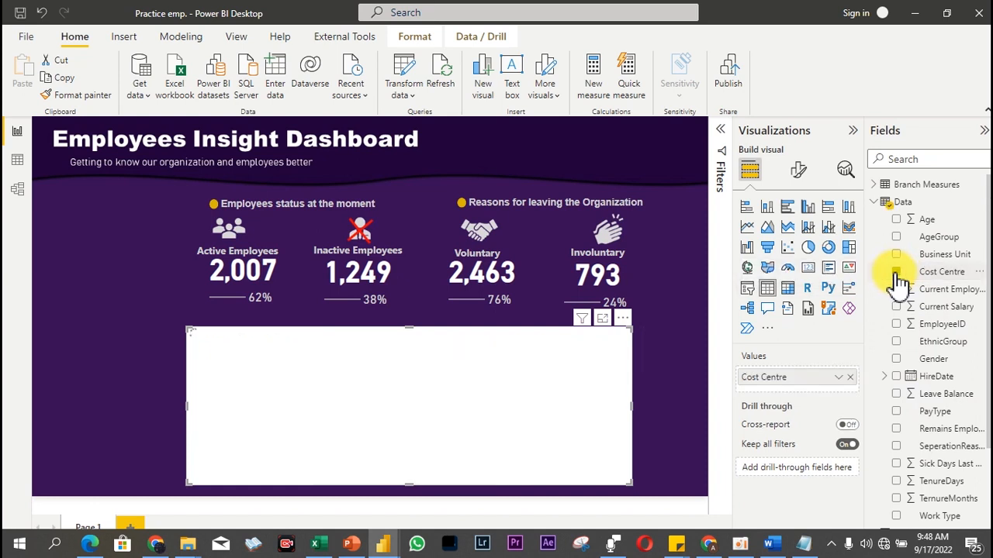
Step: Add the Total Salary and Average Salary measures from First Measures to the cost centre table
click(872, 203)
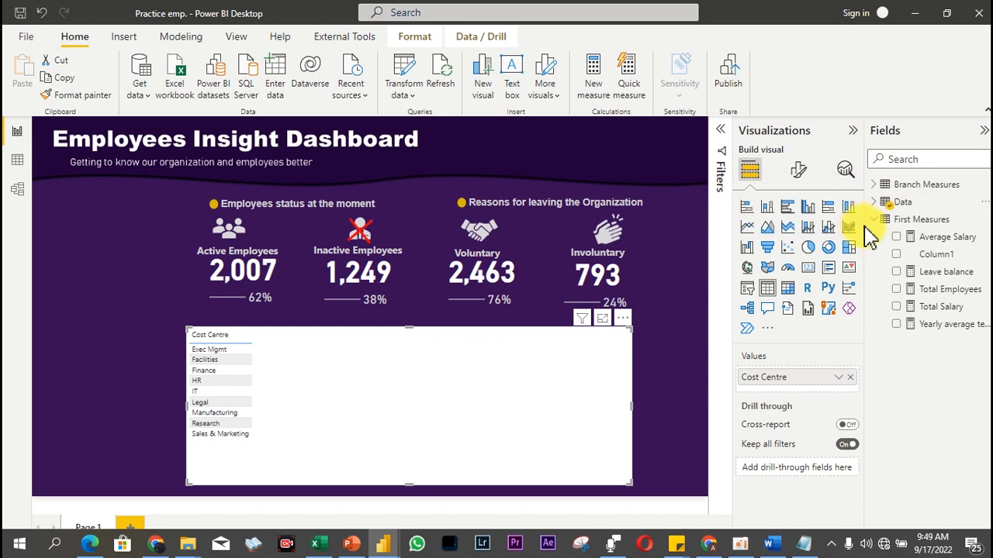
click(900, 309)
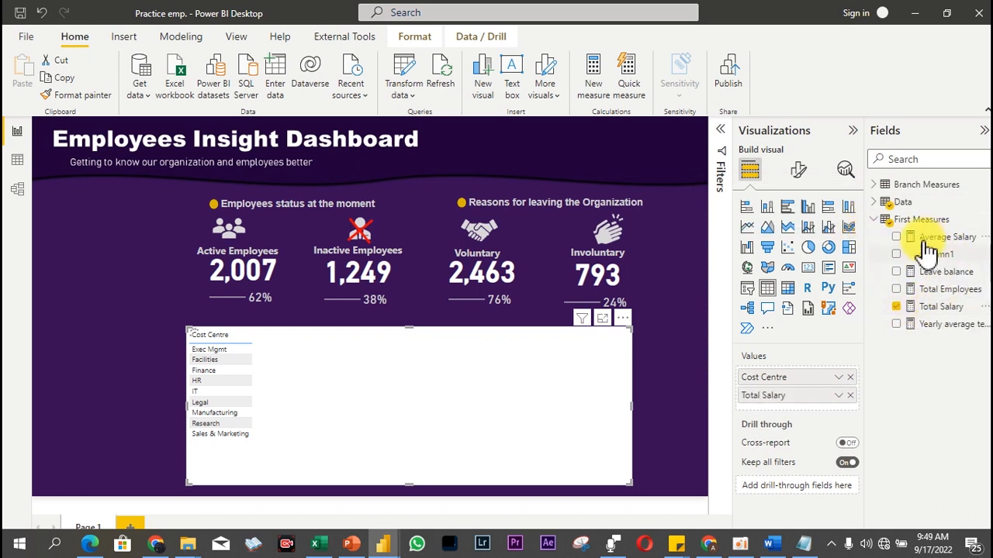
click(898, 237)
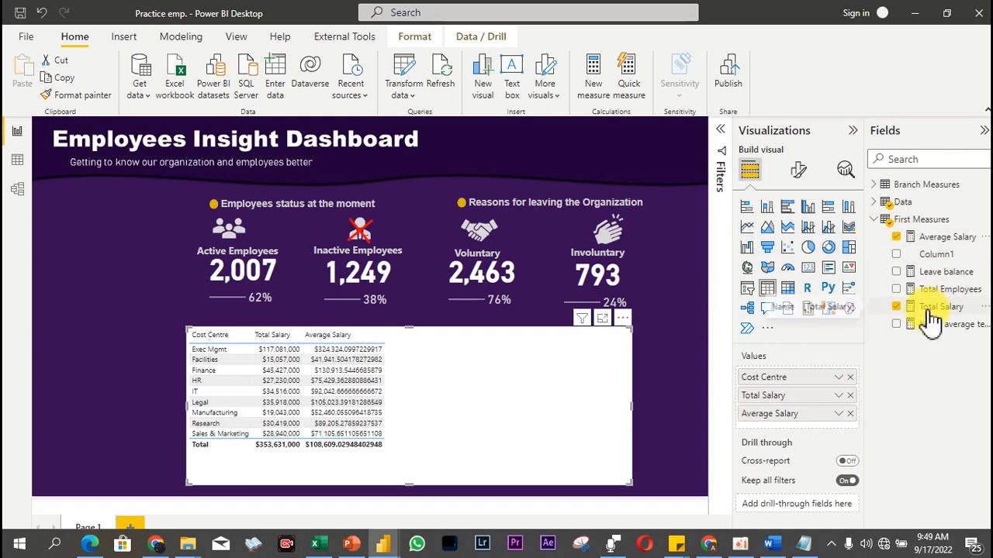
Step: Set the Average Salary measure to 0 decimal places
click(947, 237)
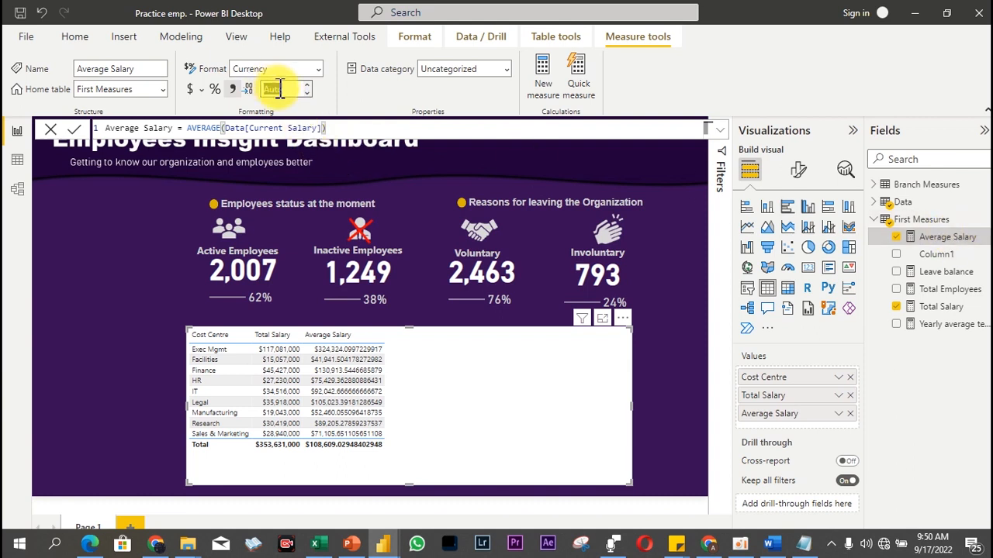
text(0)
key(Return)
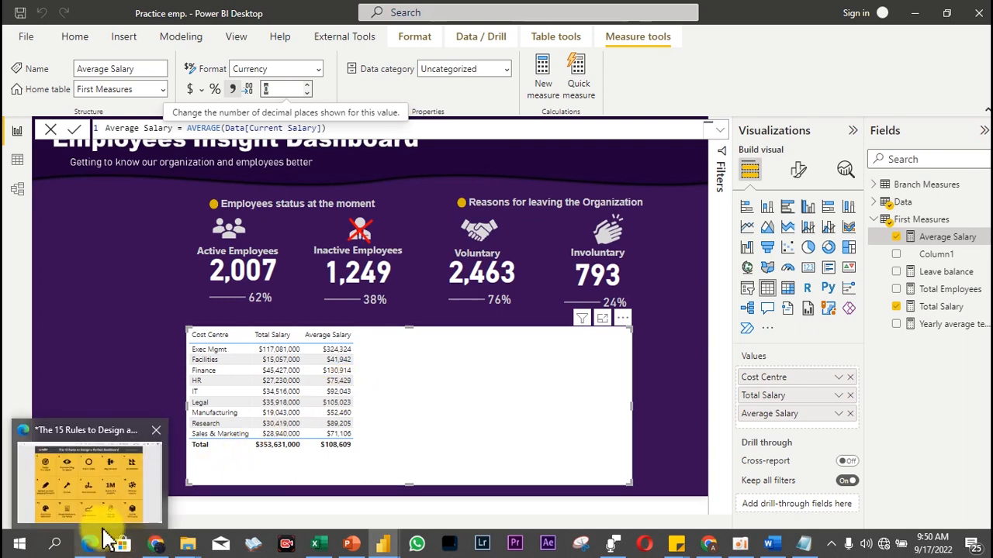
Step: Add the Total Employees, Yearly average tenure and Leave balance measures to the cost centre table, and widen the table towards the page's right edge
click(108, 521)
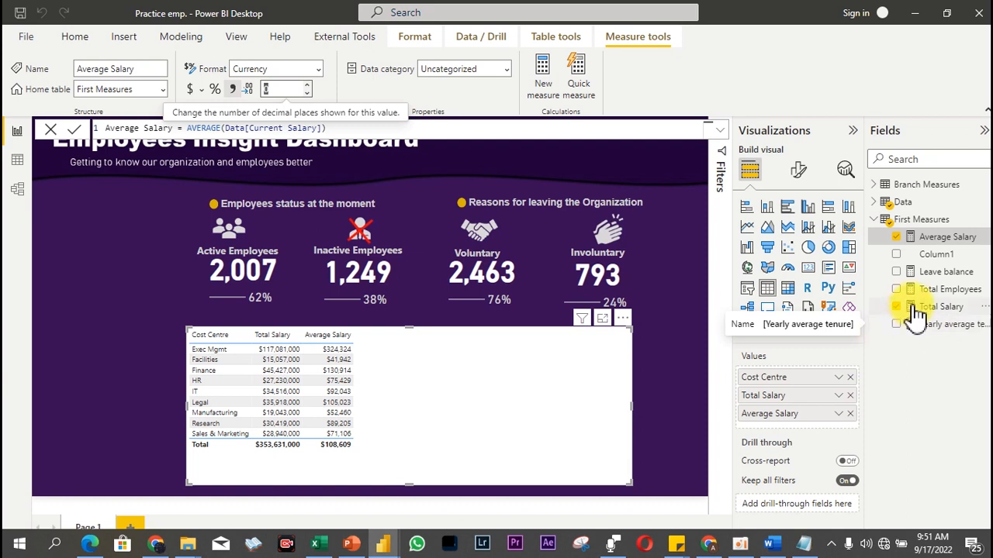
click(897, 289)
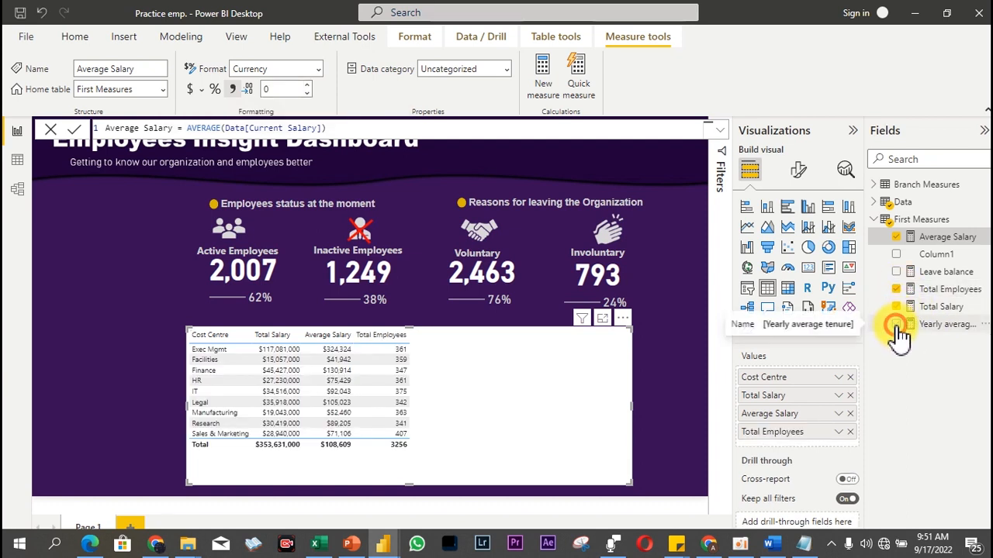
click(897, 324)
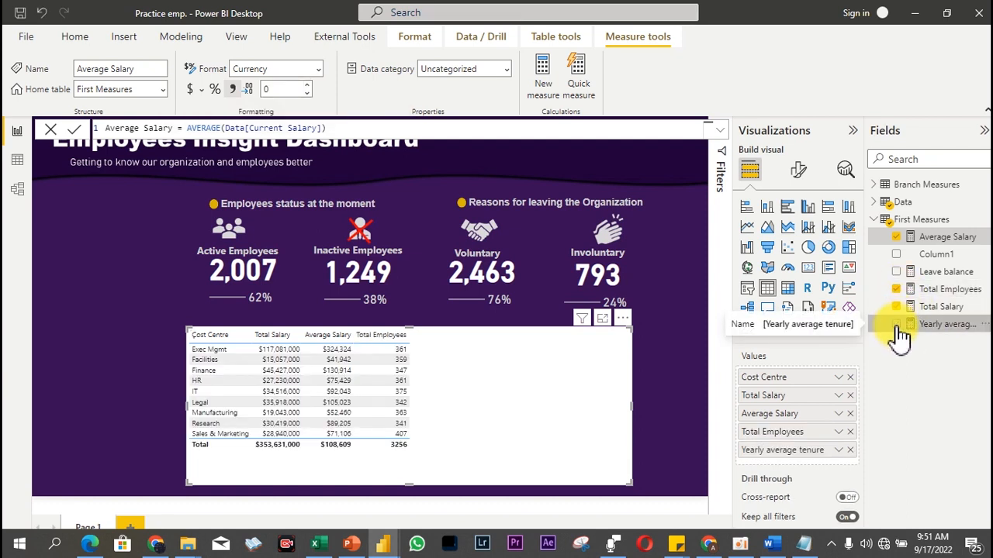
click(898, 273)
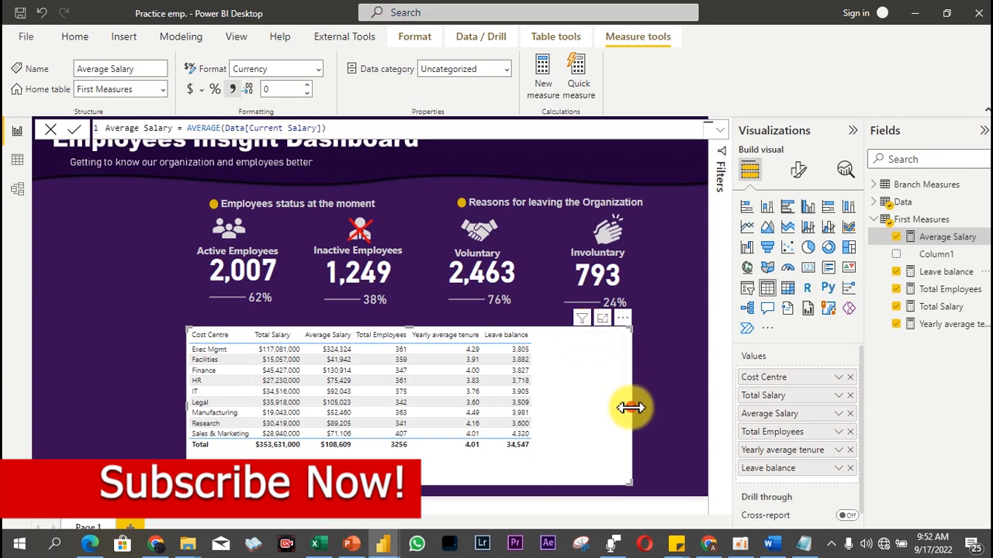
drag(630, 407, 700, 416)
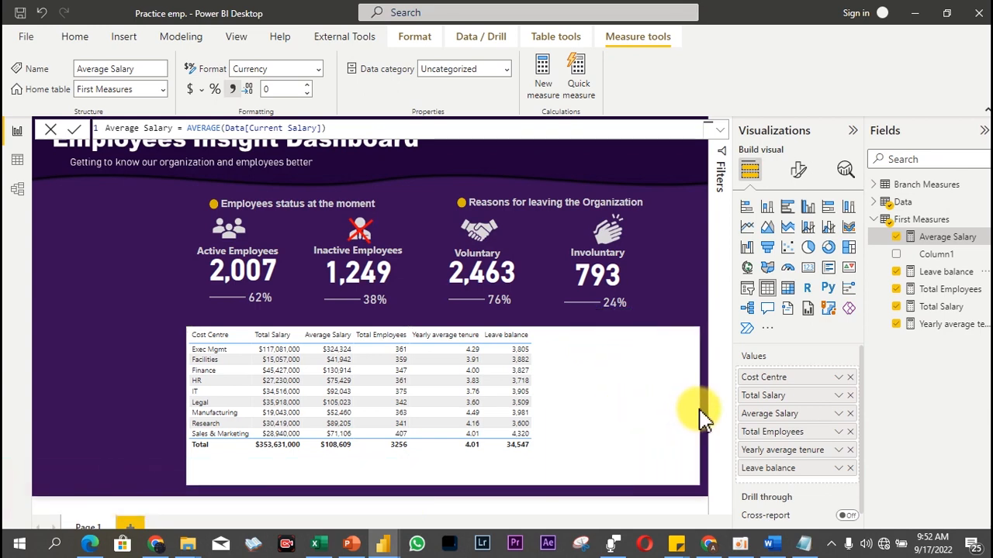
Step: Set the cost centre table's background colour to #2B004D
click(803, 177)
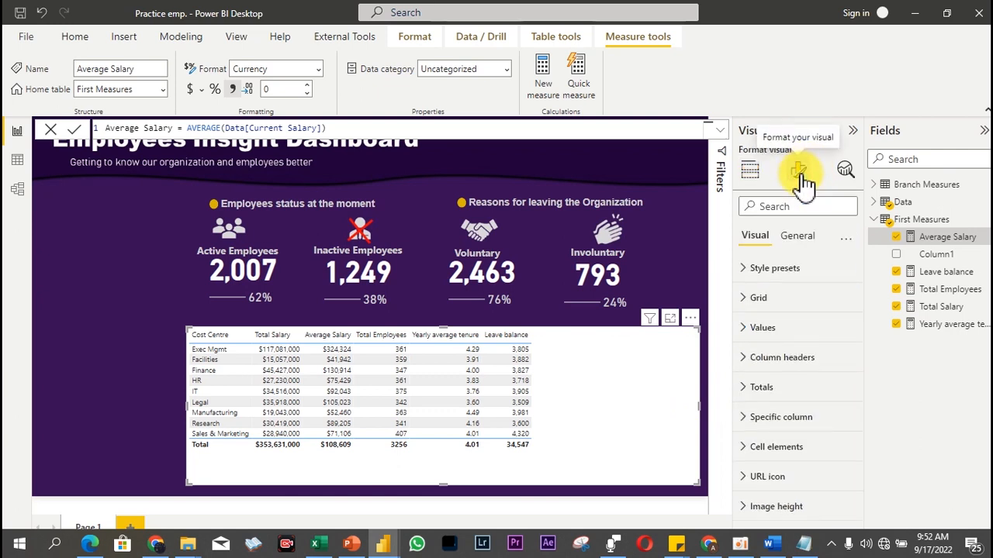
click(797, 238)
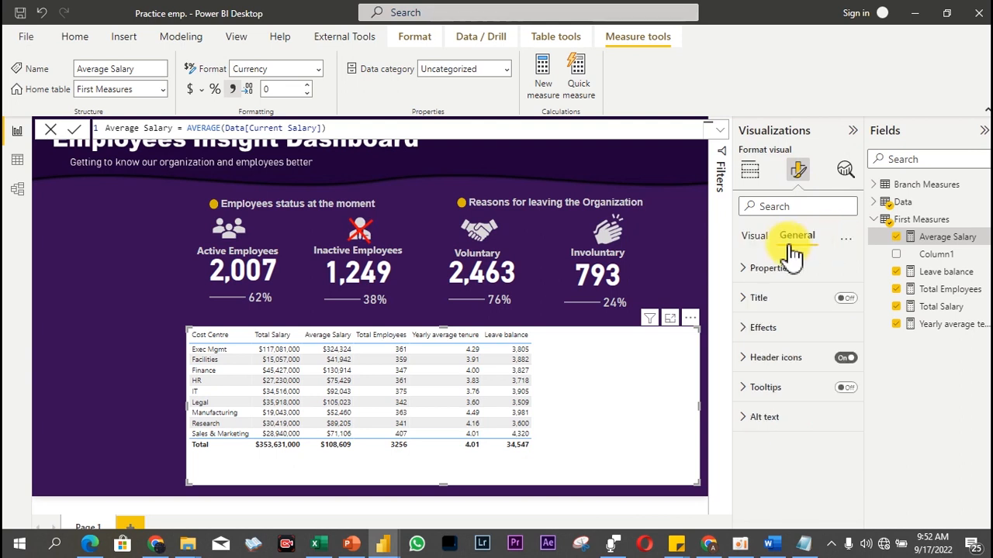
click(787, 330)
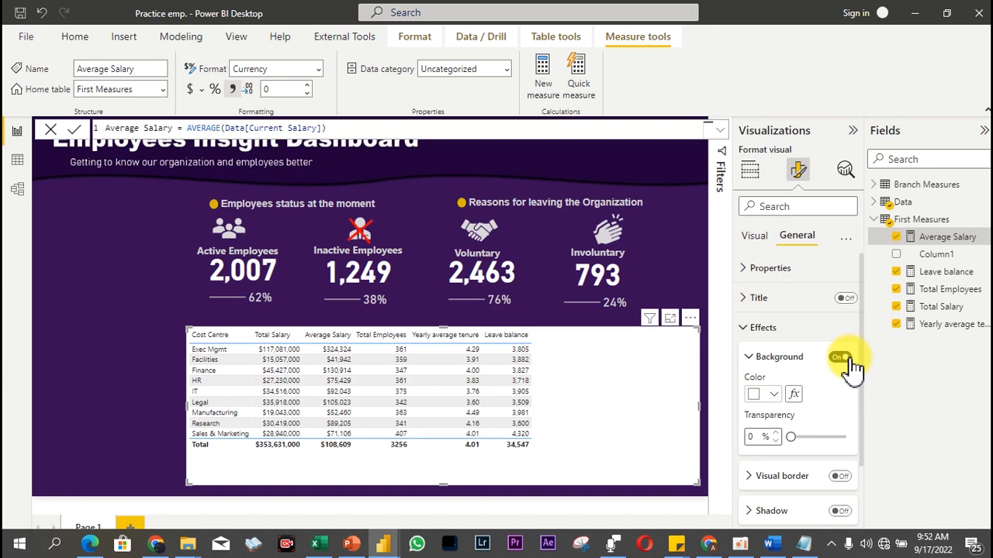
click(774, 394)
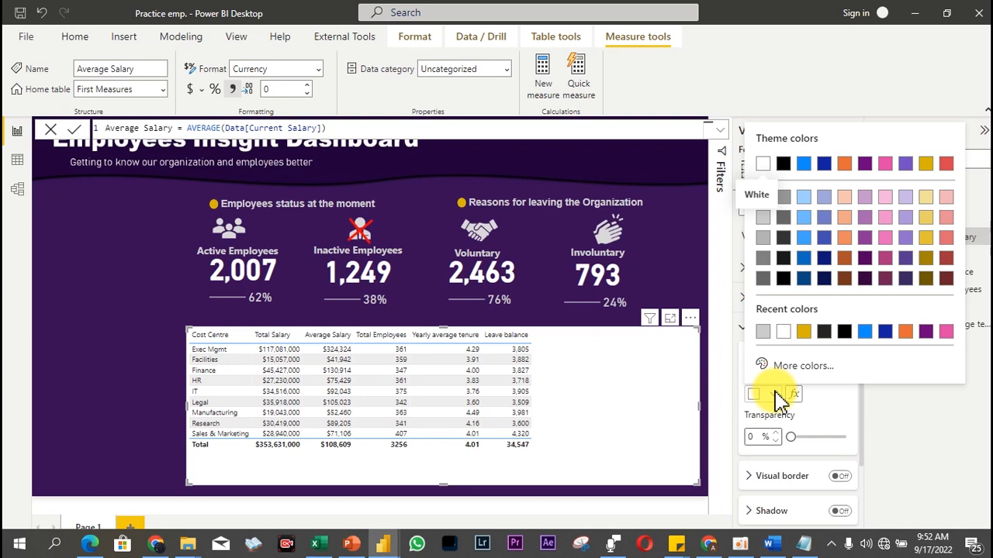
click(793, 371)
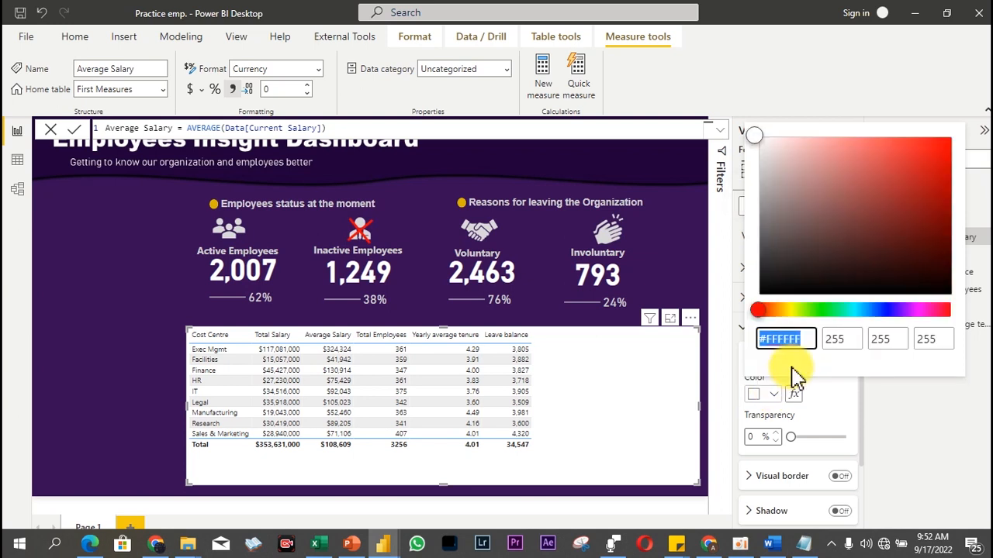
text(#2B004D)
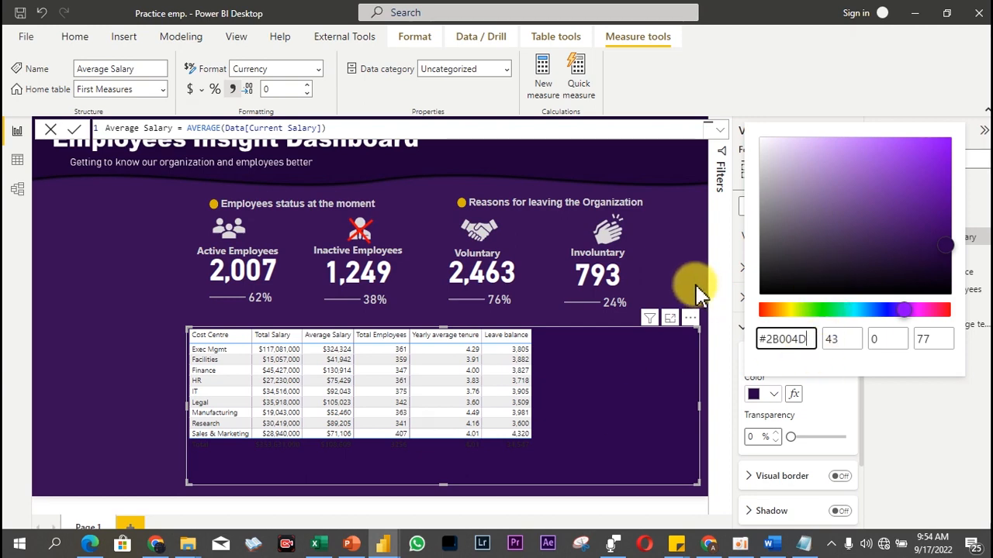
click(689, 328)
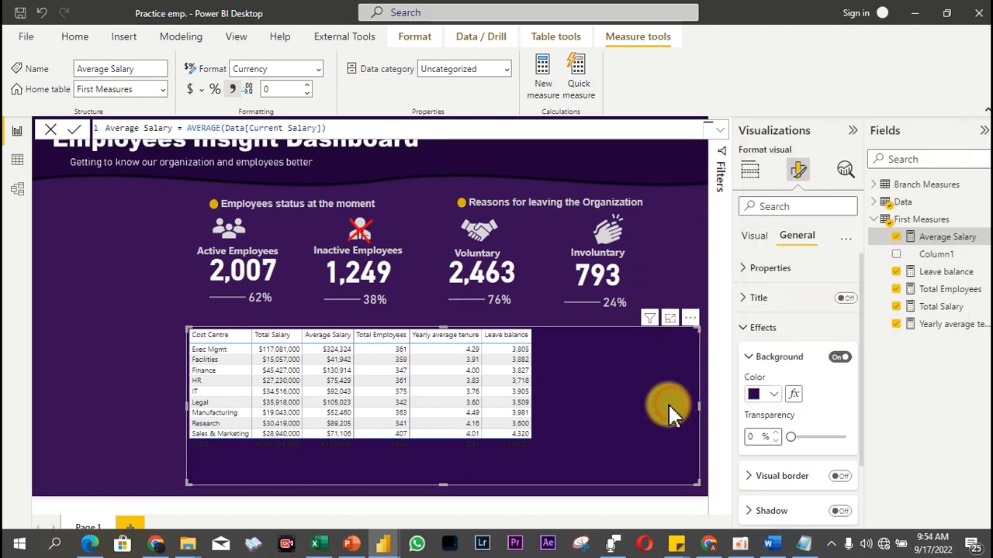
Step: Set the table's horizontal gridlines to the recently used dark purple with a width of 7
click(754, 238)
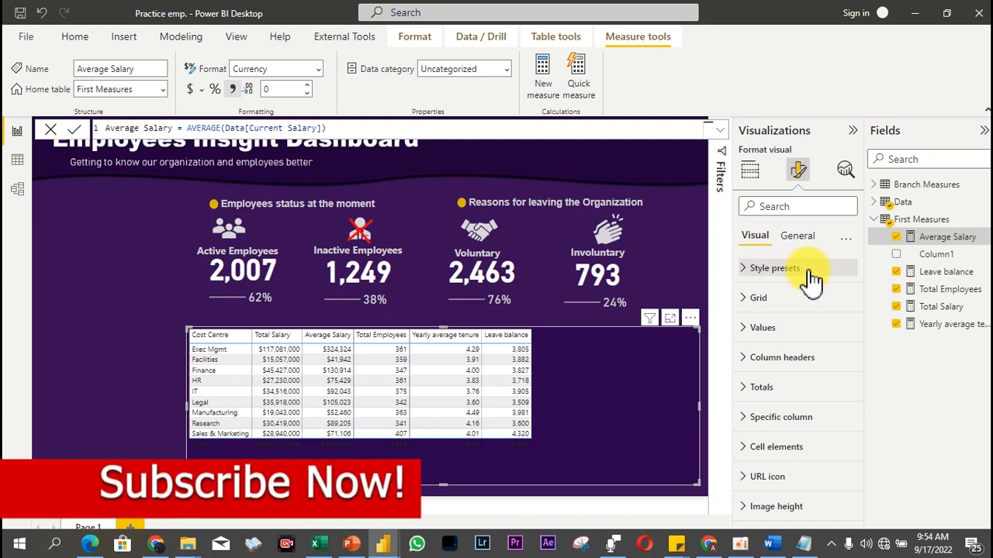
click(757, 299)
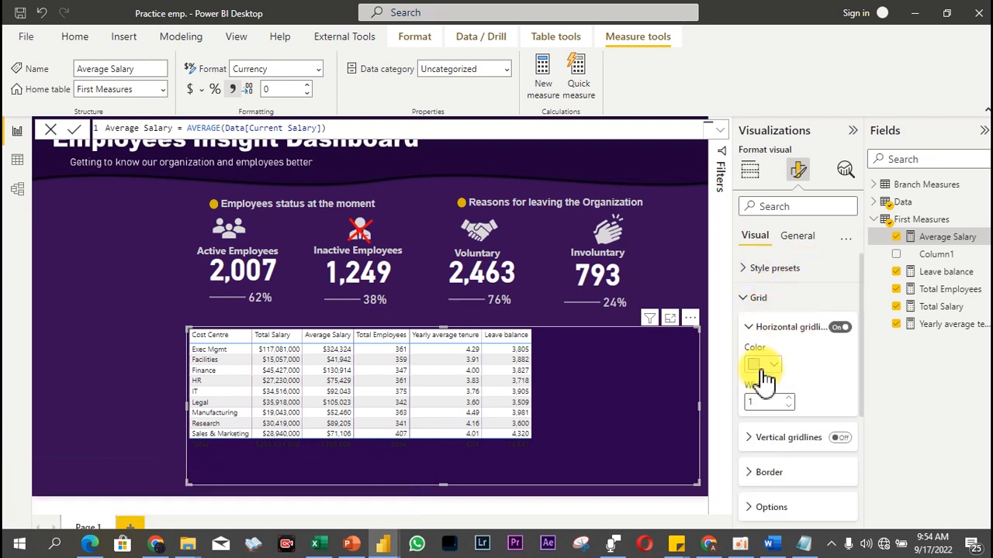
click(755, 367)
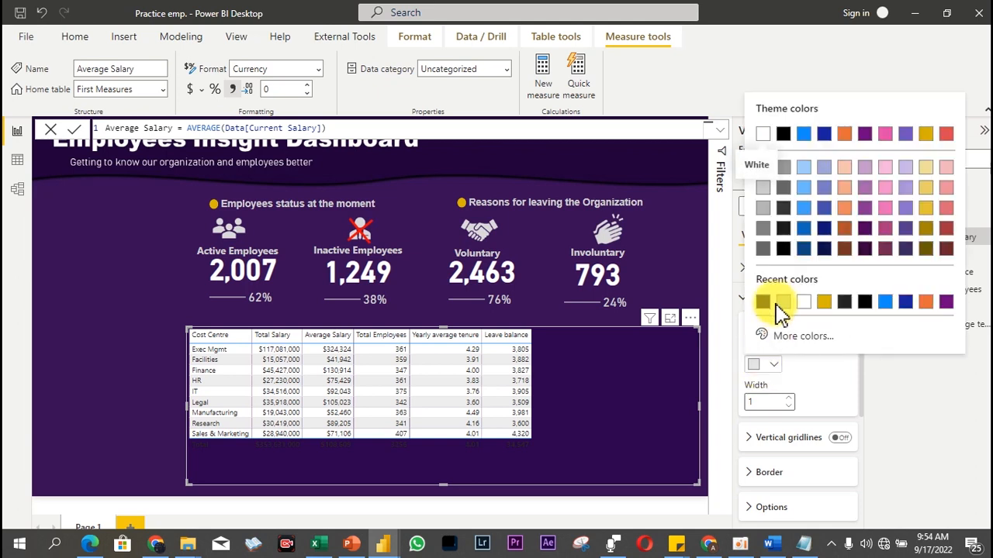
click(762, 302)
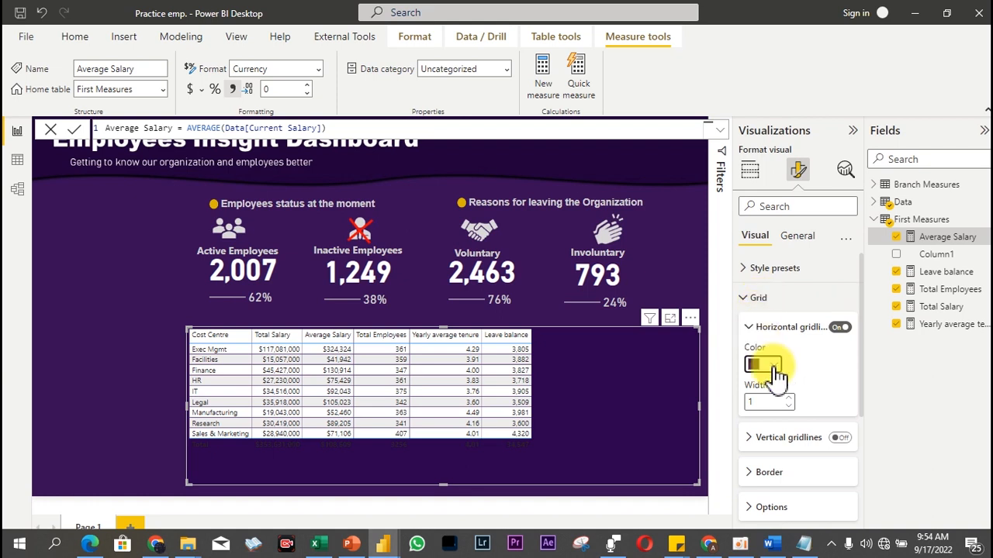
drag(771, 404, 737, 404)
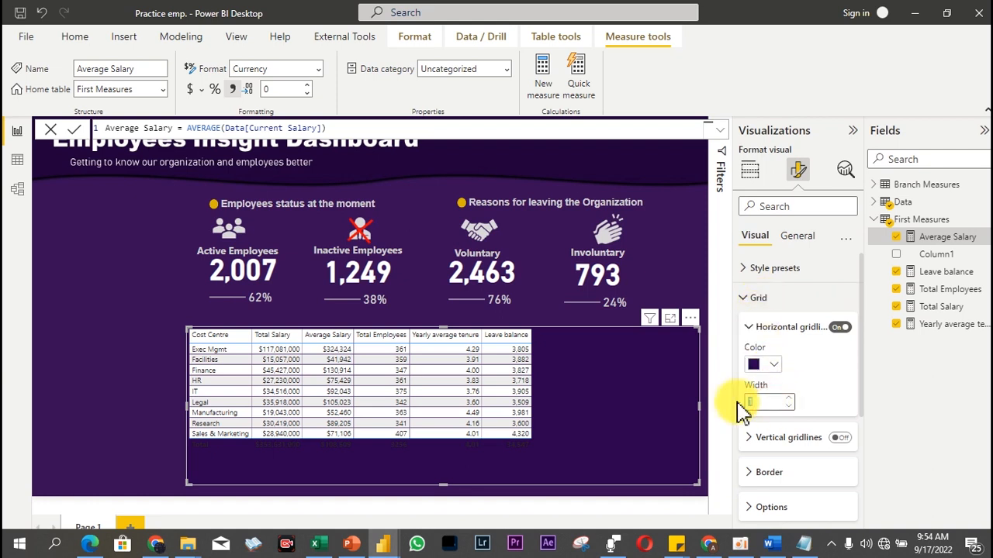
text(7)
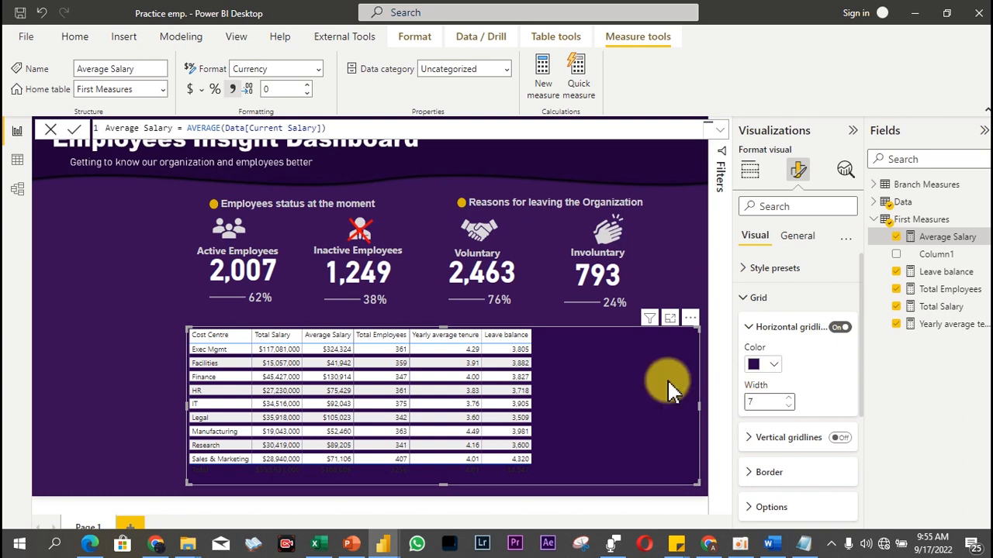
click(764, 300)
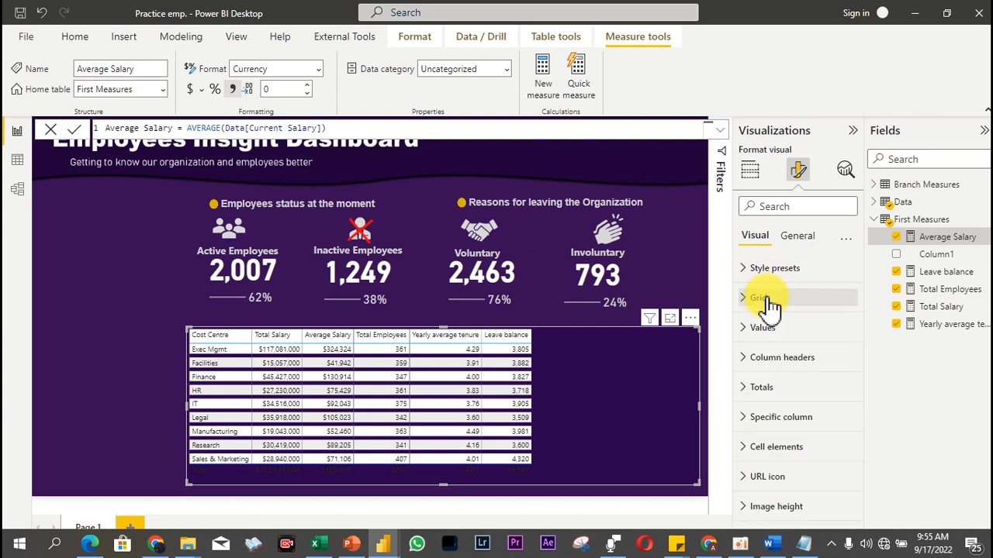
Step: Set the table values' font size to 14 and their main text colour to white
click(764, 331)
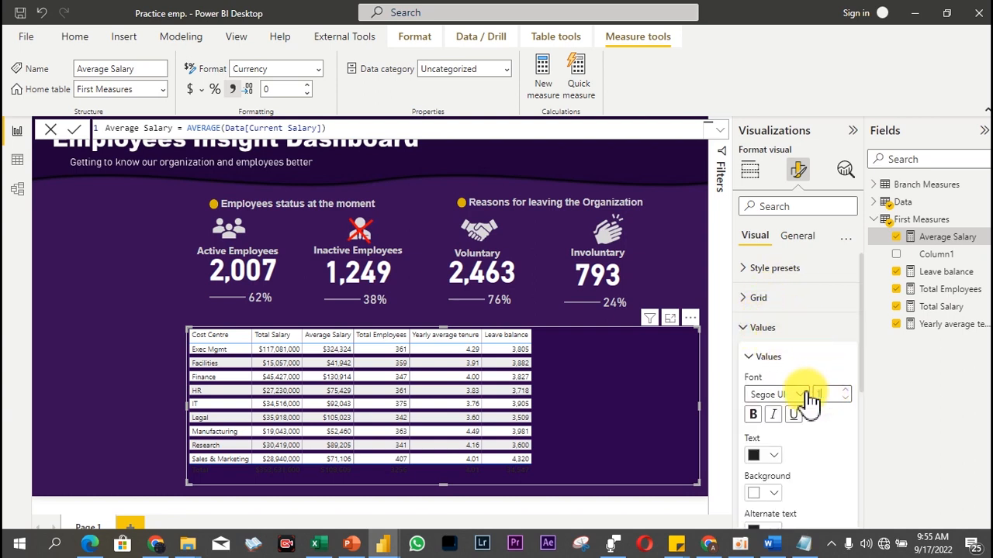
text(14)
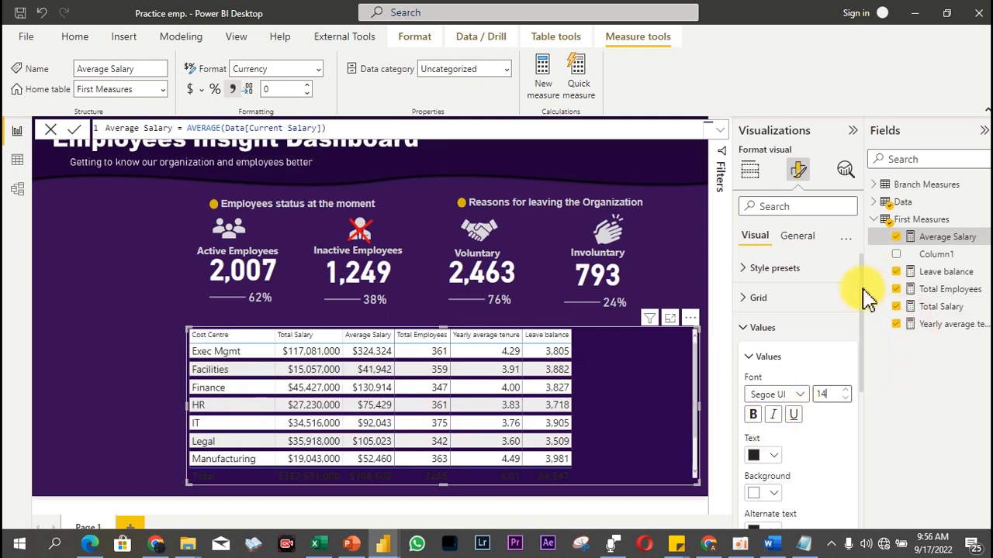
scroll(867, 343, down, 3)
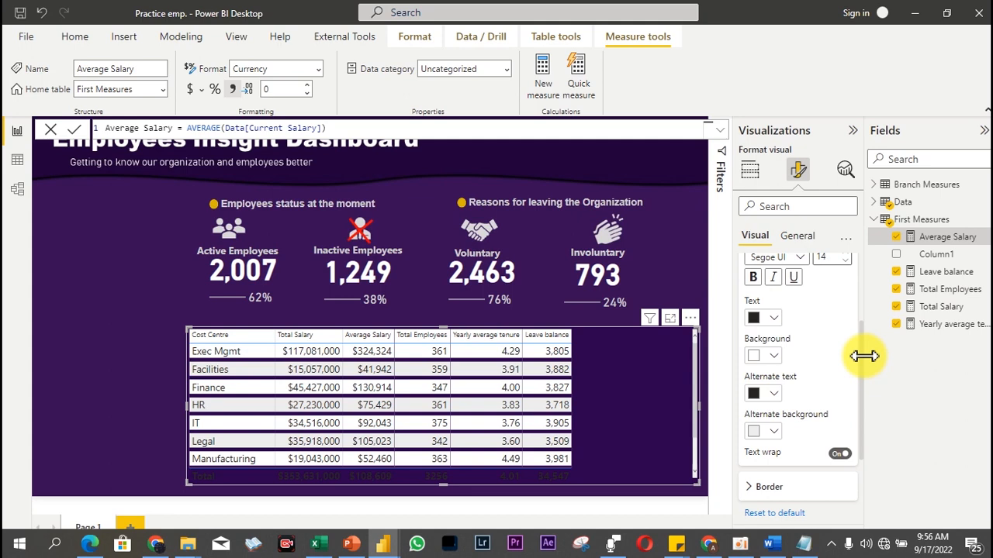
click(774, 318)
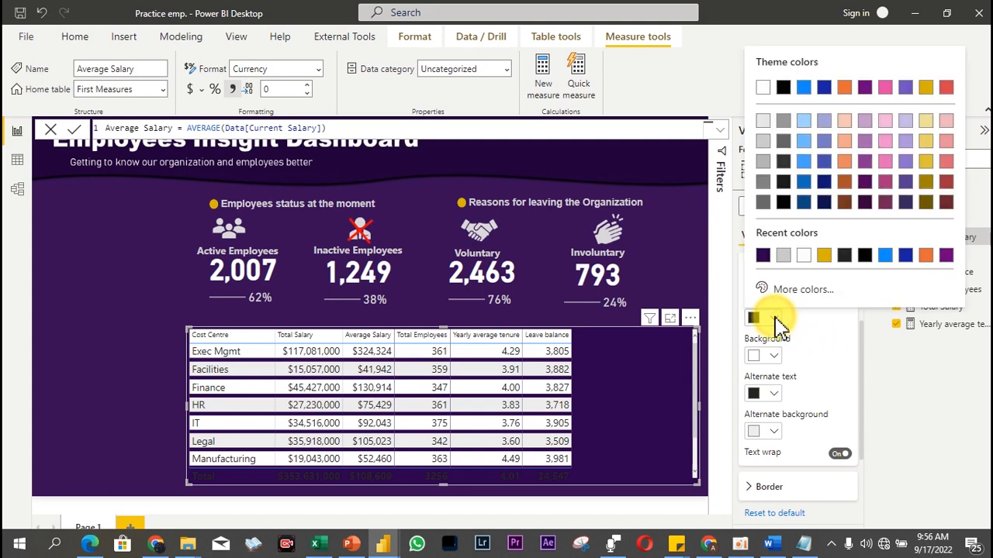
click(764, 89)
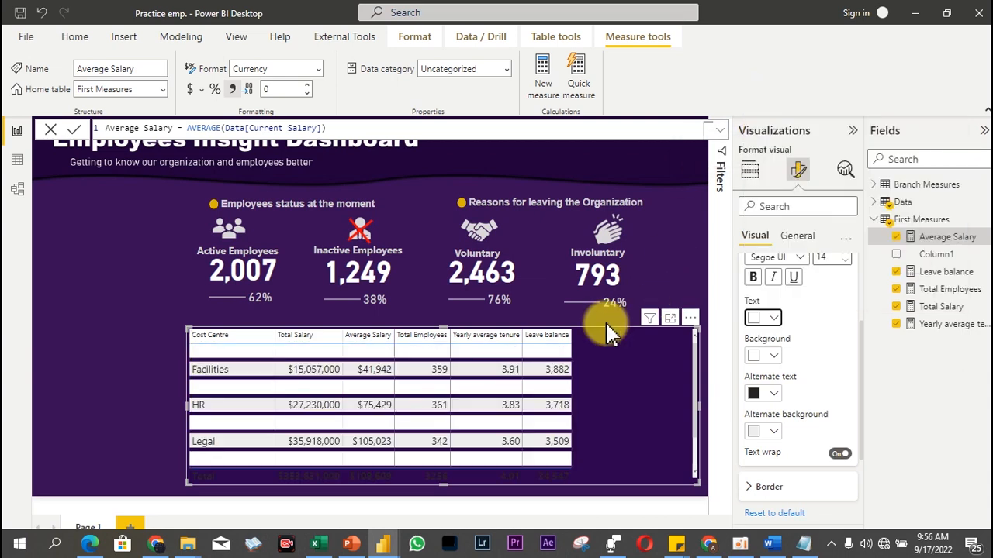
Step: Set the alternate text colour of the table values to a medium grey
click(774, 395)
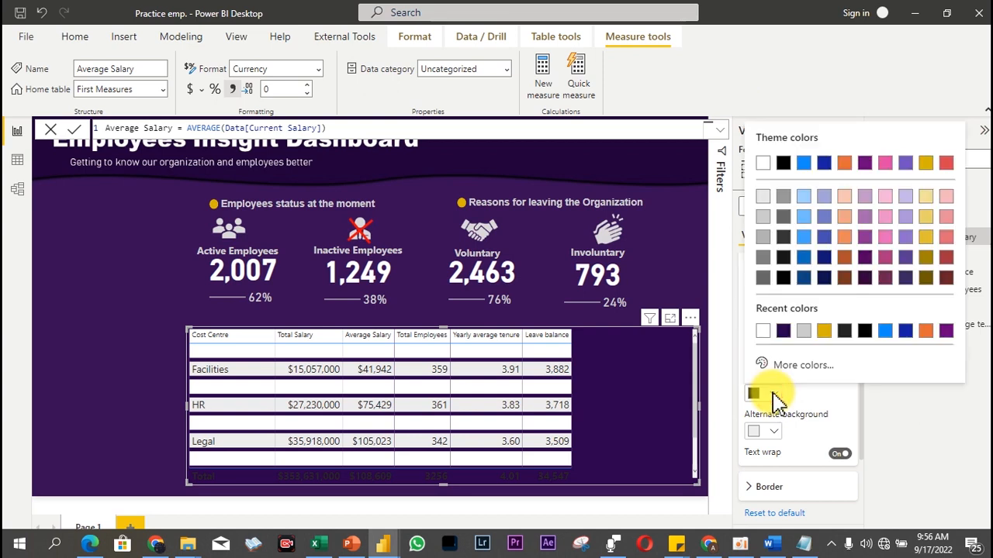
click(764, 237)
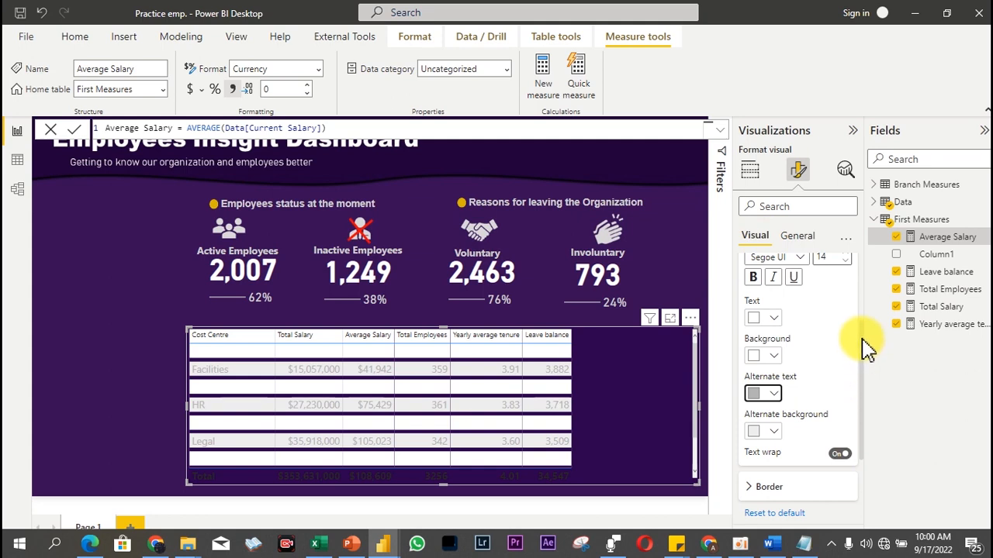
scroll(861, 333, up, 1)
scroll(862, 318, up, 3)
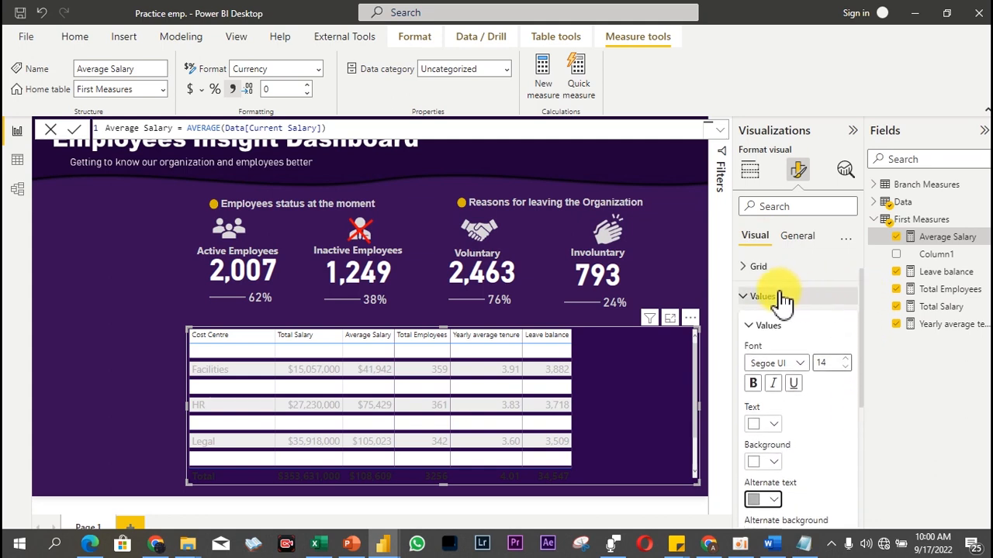
click(781, 298)
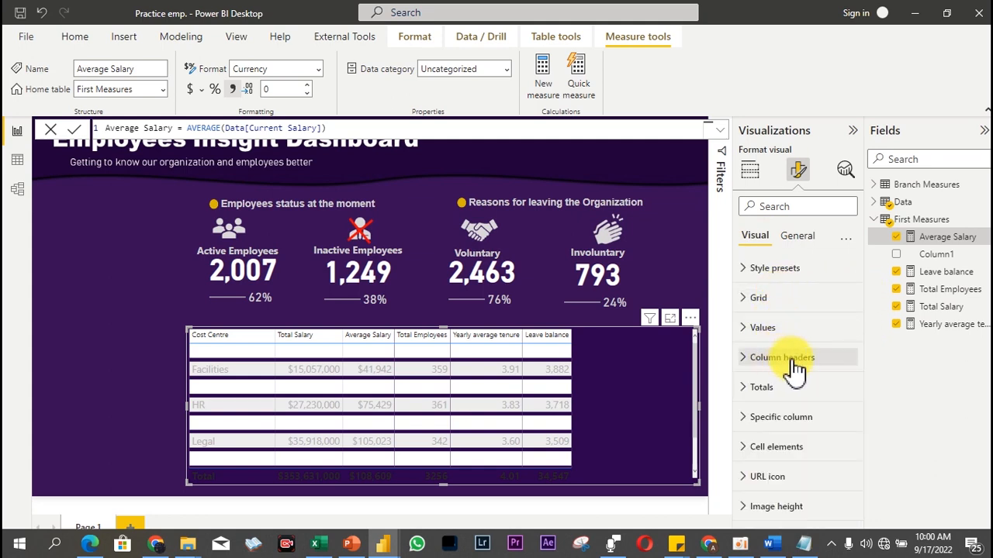
Step: Format the table's column headers as bold dark blue text with a font size of 15
click(782, 359)
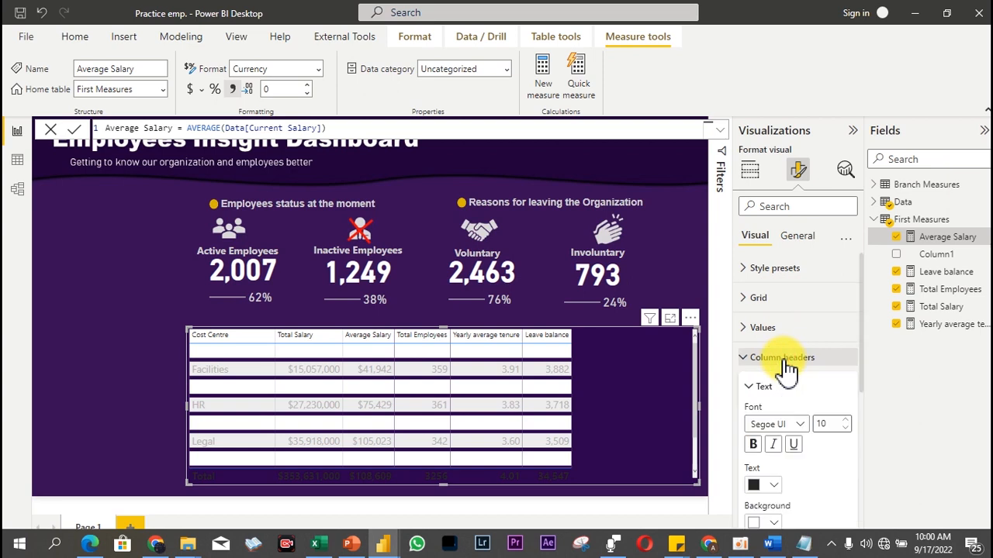
click(838, 421)
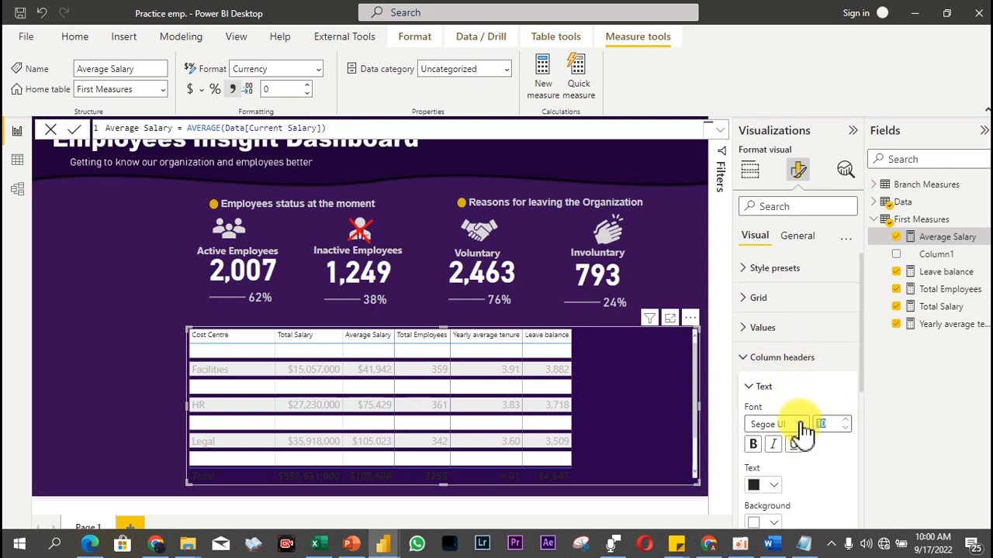
text(15)
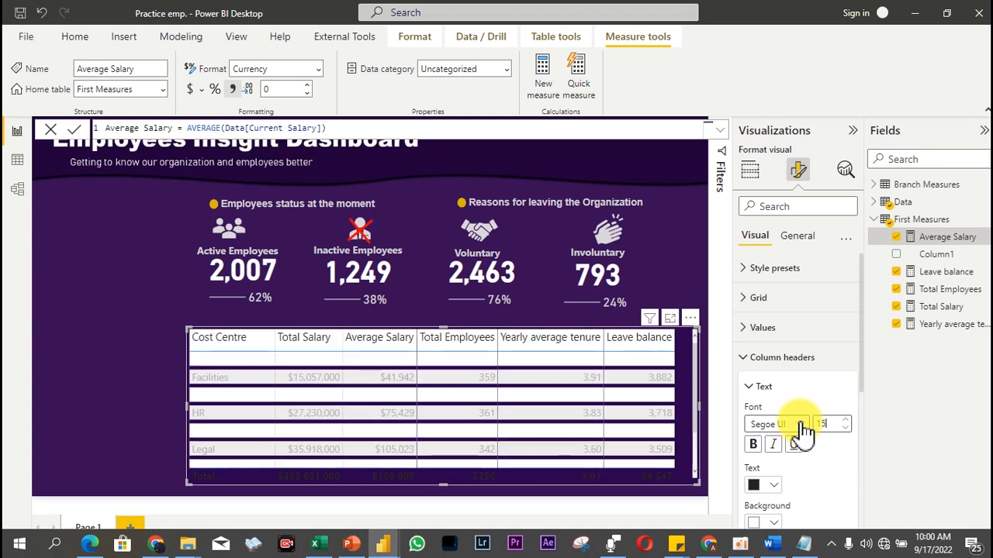
click(754, 445)
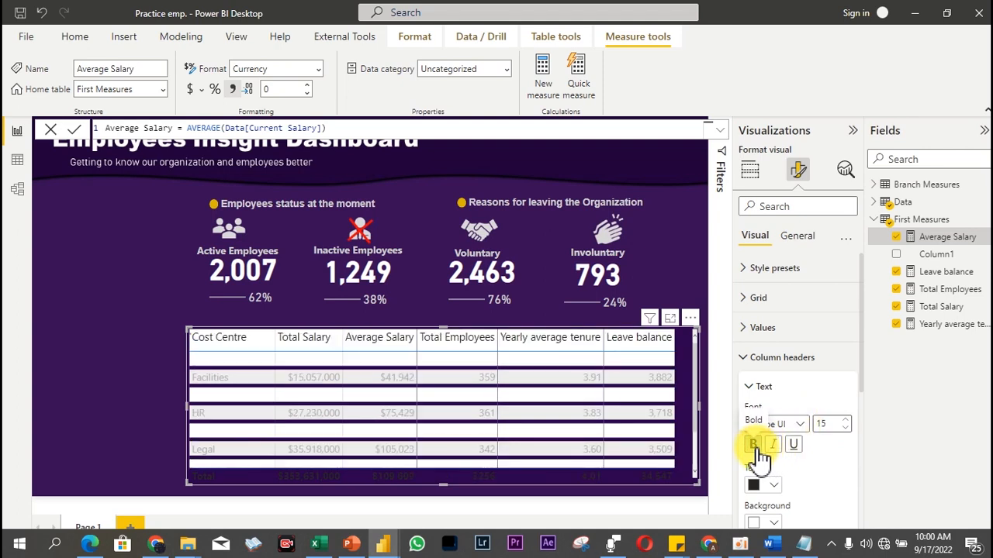
click(773, 485)
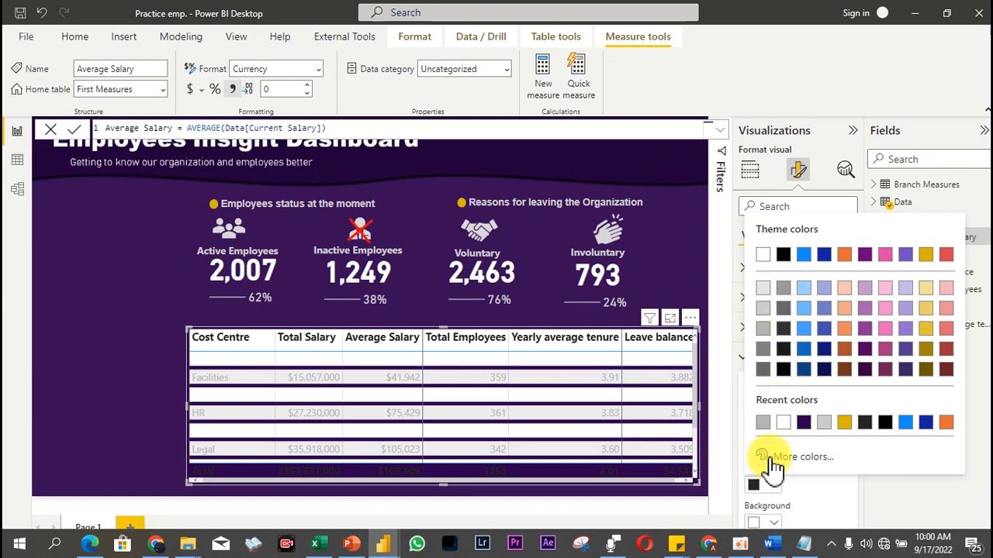
click(925, 422)
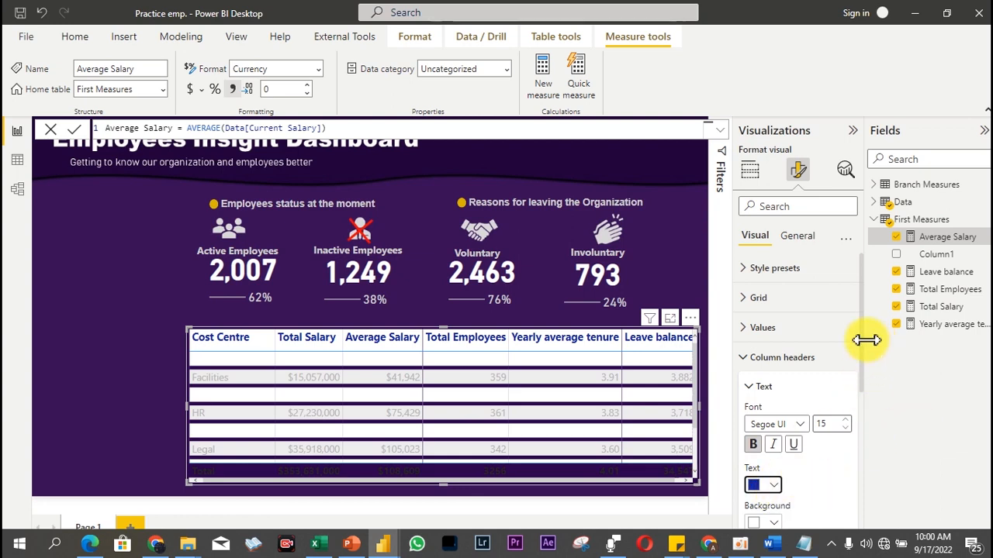
drag(867, 349, 868, 414)
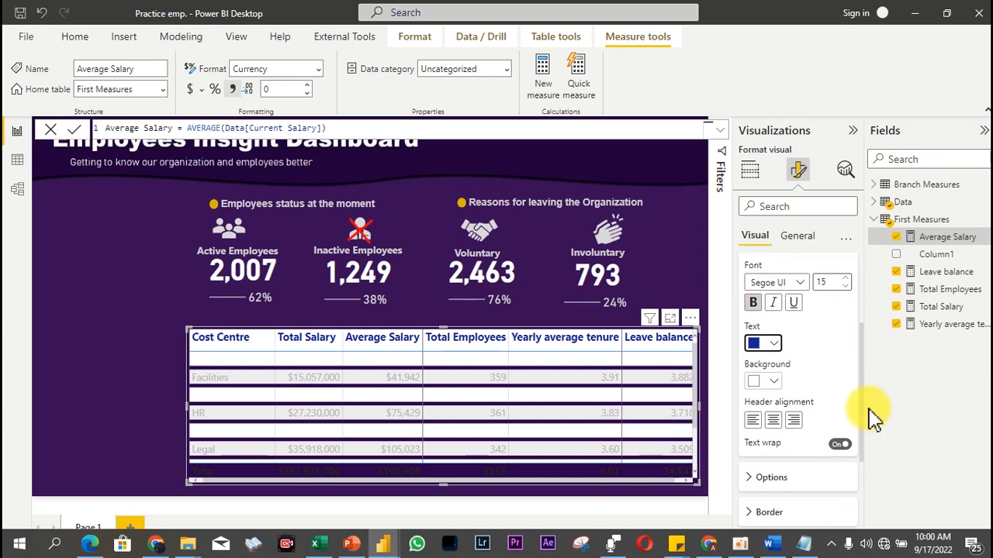
Step: Set the column headers' background to the custom dark blue #09124F and their text colour to light grey
click(768, 383)
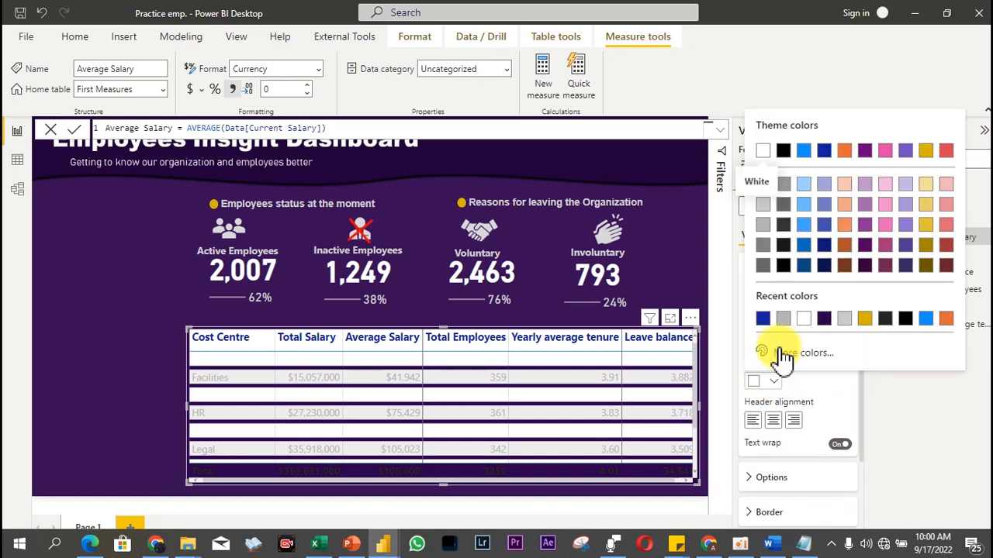
click(780, 354)
text(#09124F)
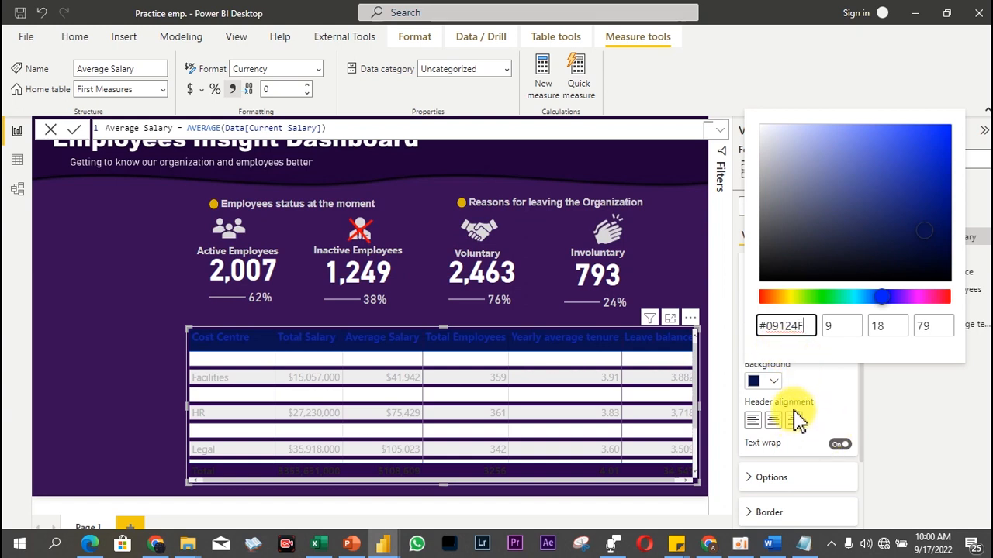
click(841, 409)
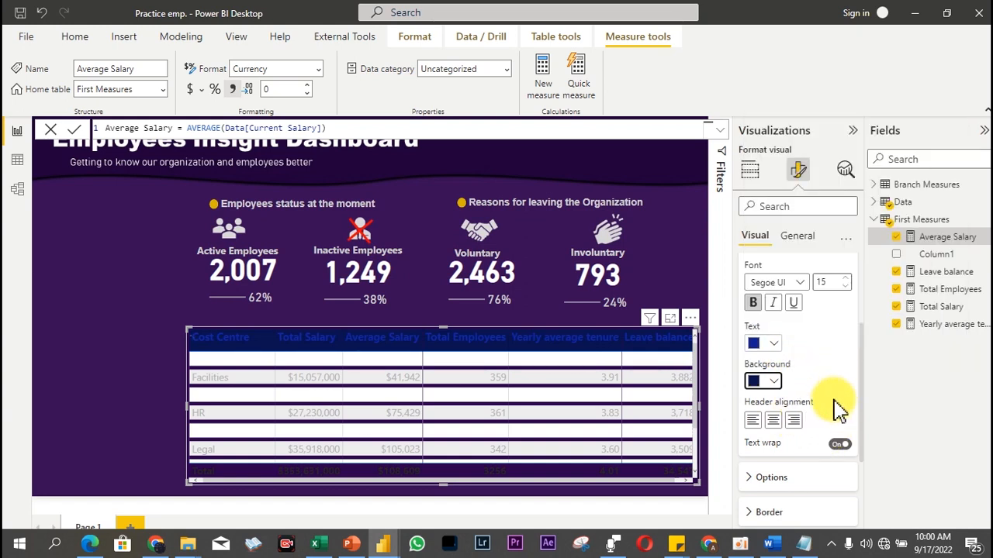
click(771, 345)
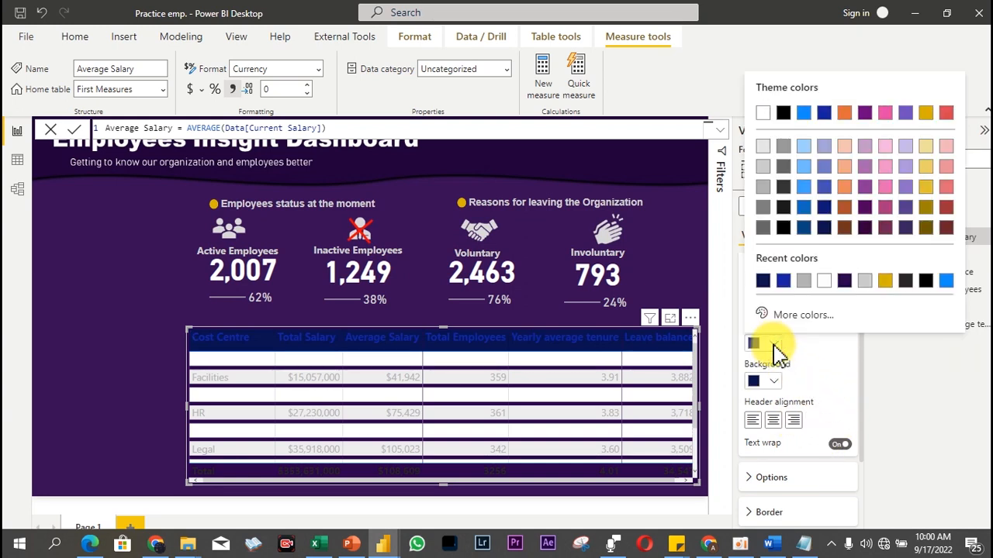
click(763, 147)
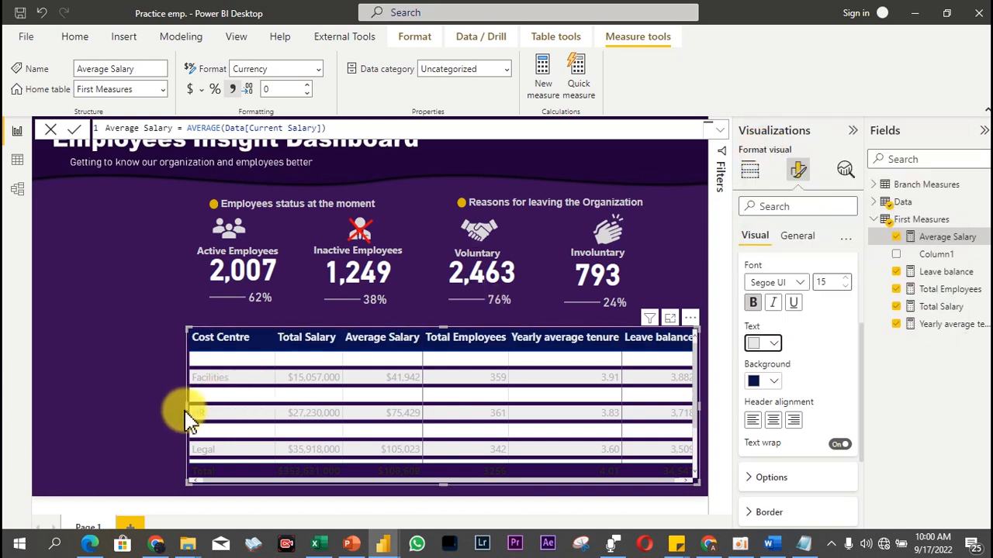
Step: Widen the table slightly to fit all its columns and turn off its totals row
drag(189, 410, 180, 412)
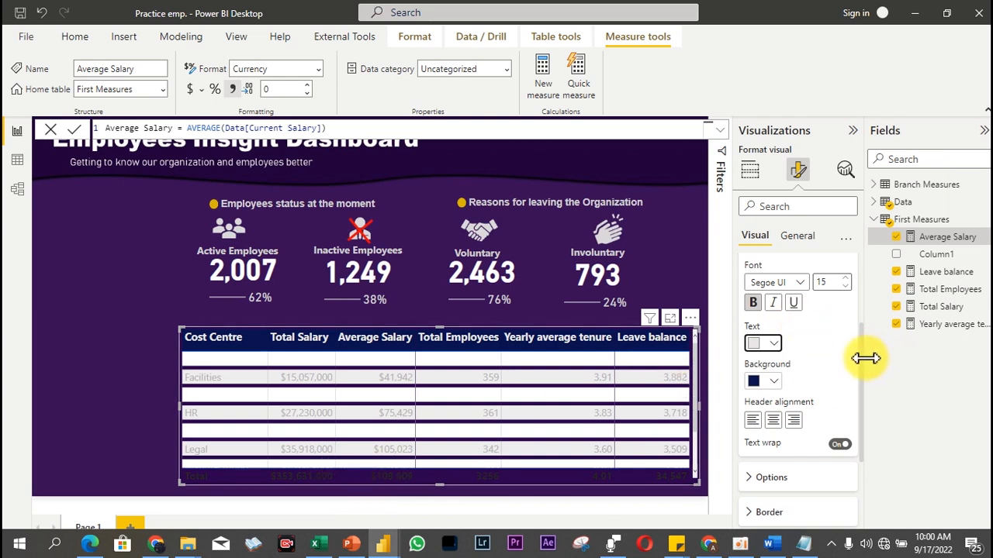
scroll(860, 334, up, 3)
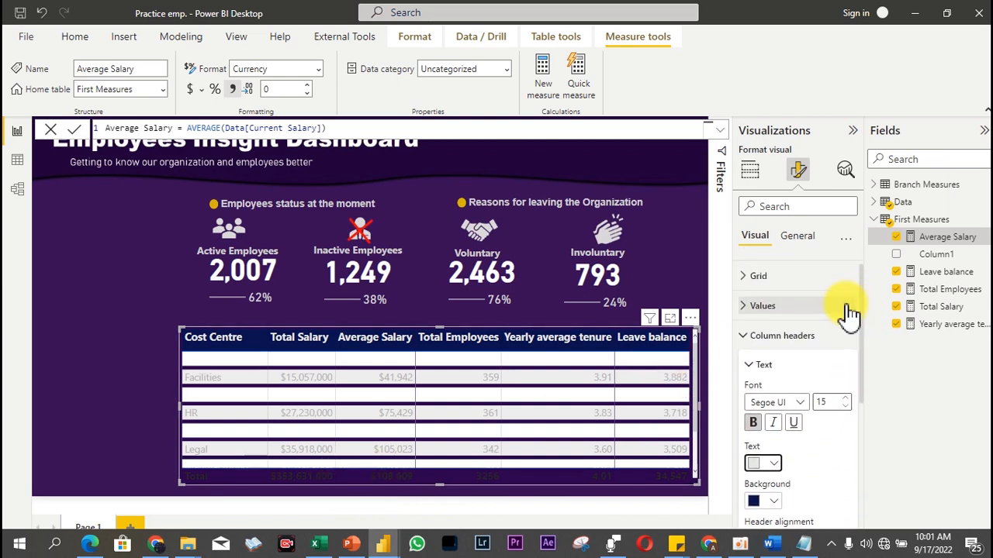
click(784, 341)
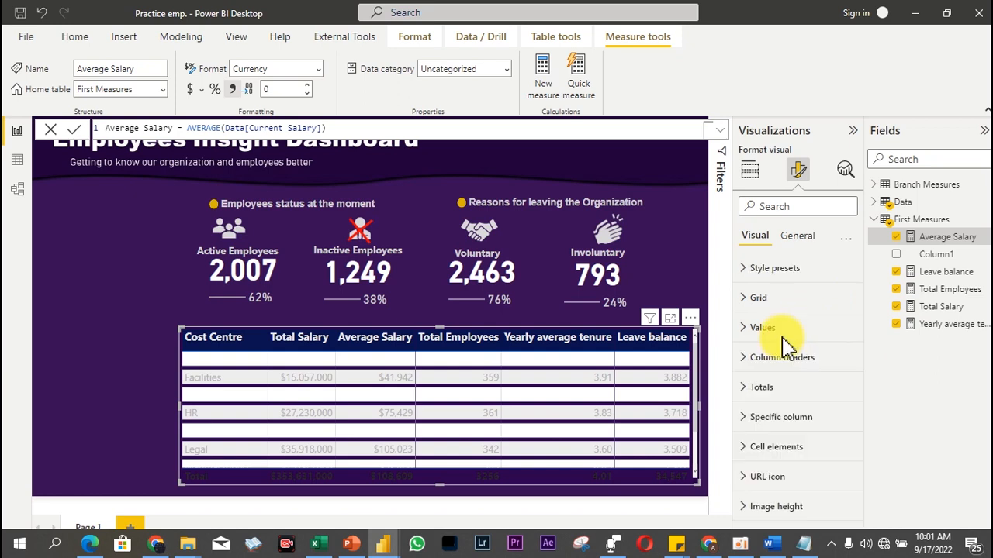
click(763, 390)
click(840, 418)
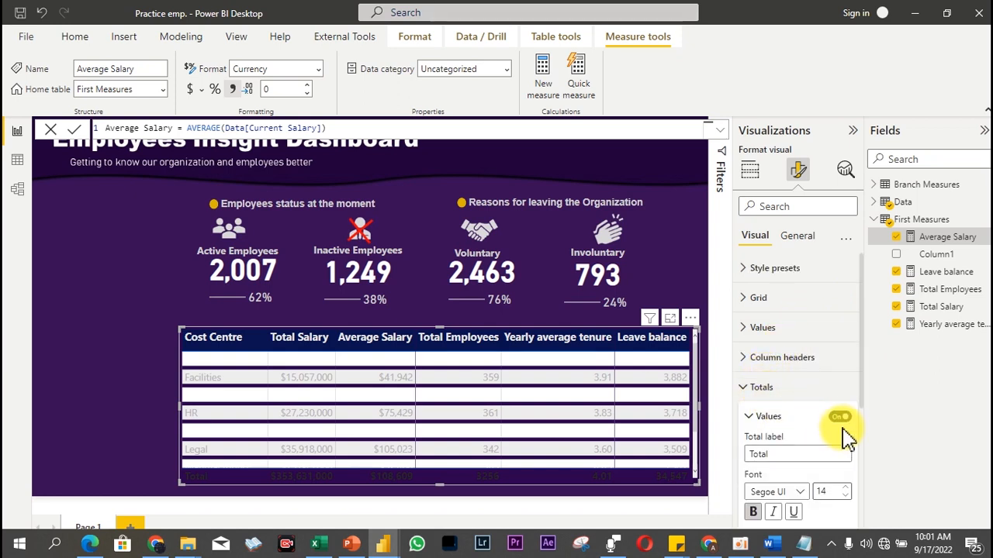
click(841, 418)
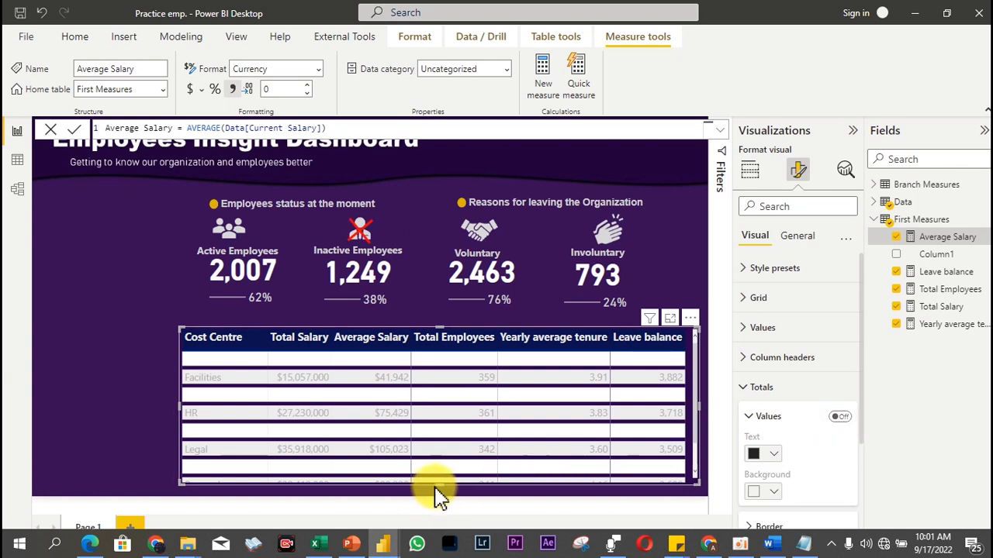
Step: Extend the table's height downward and upward until all cost centre rows fit without scrolling
drag(440, 485, 440, 498)
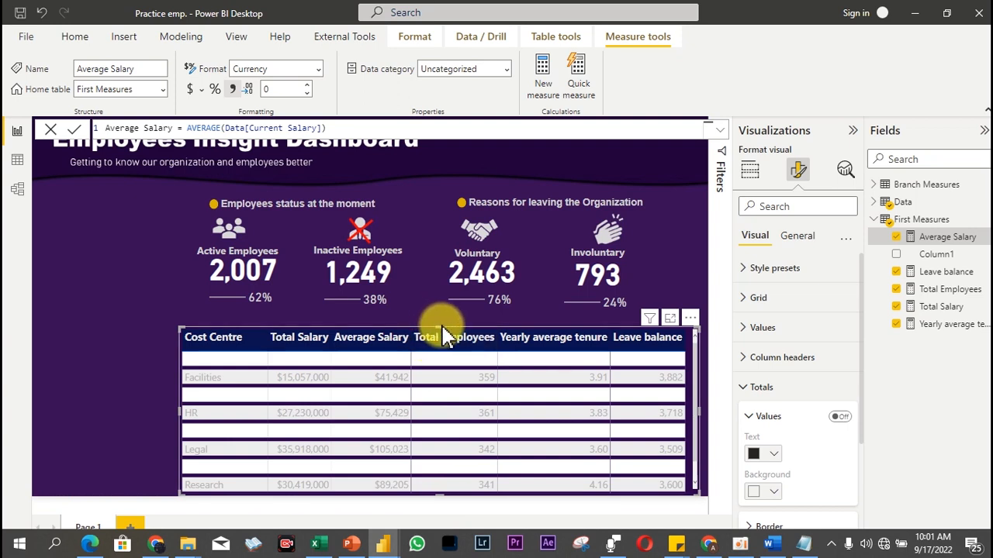
drag(441, 328, 442, 313)
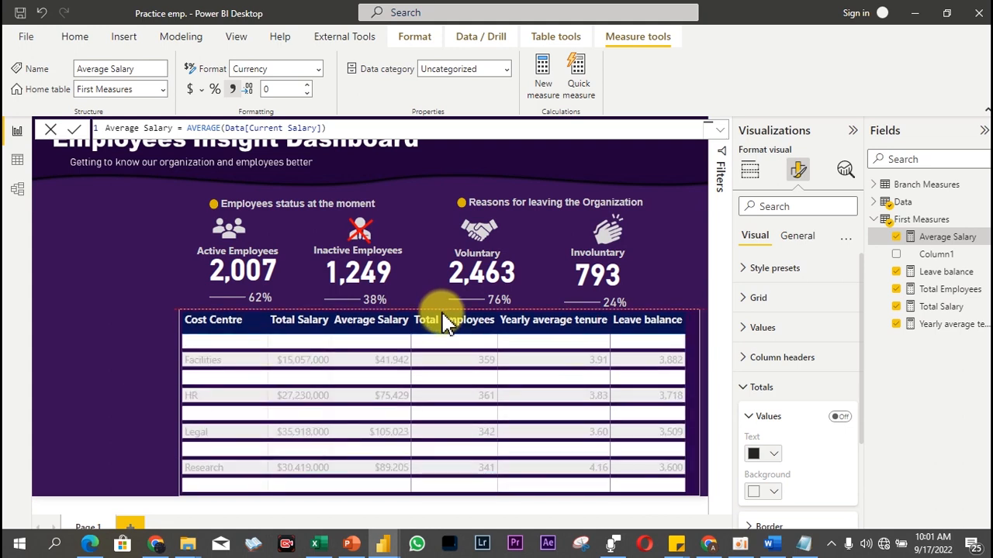
drag(442, 313, 442, 313)
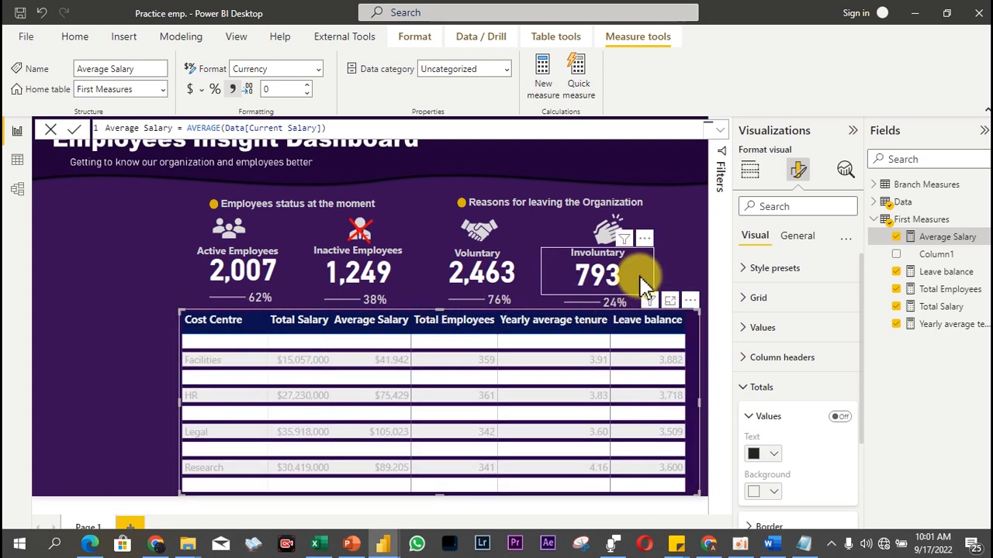
Step: Set both the background and alternate background of the table values to the recently used dark purple
click(524, 432)
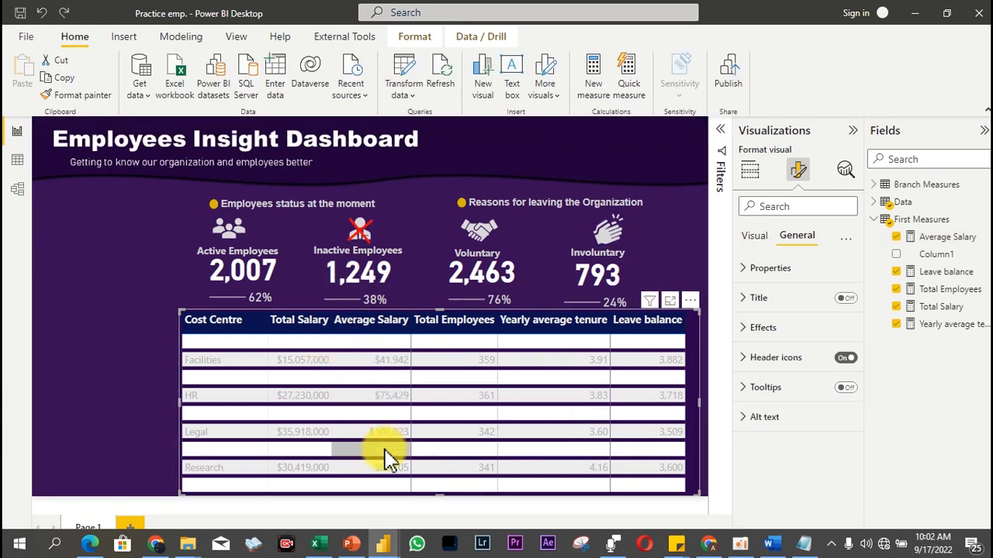
click(754, 237)
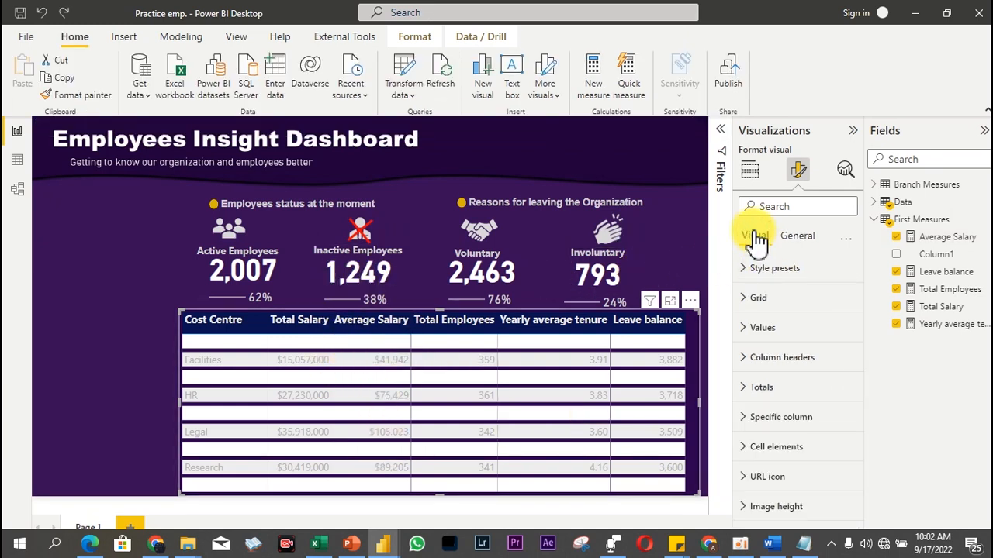
click(766, 330)
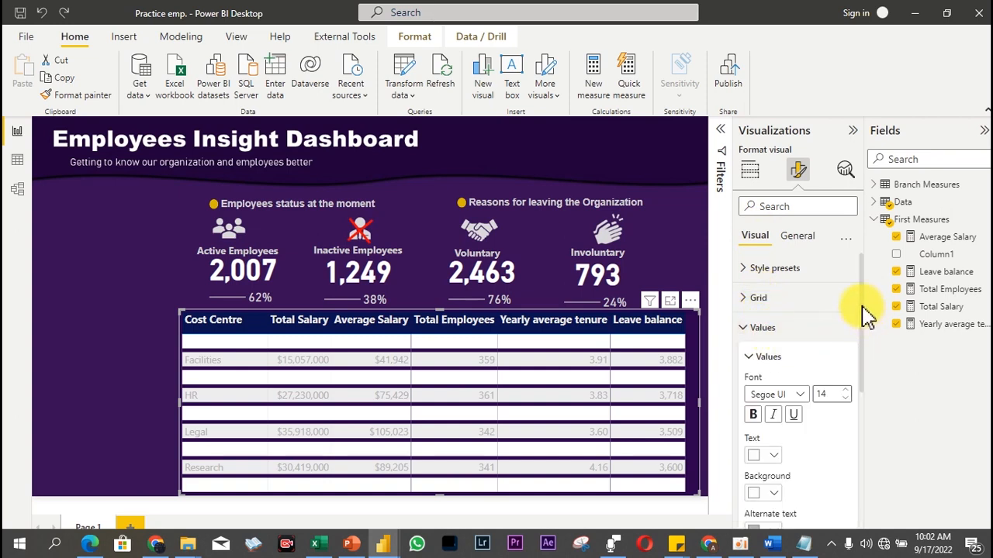
scroll(867, 315, down, 3)
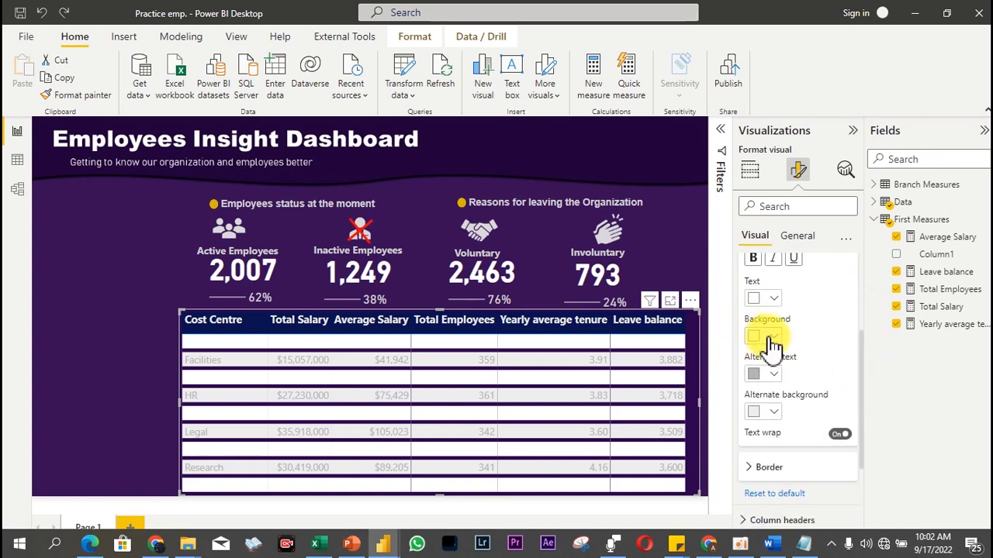
click(776, 336)
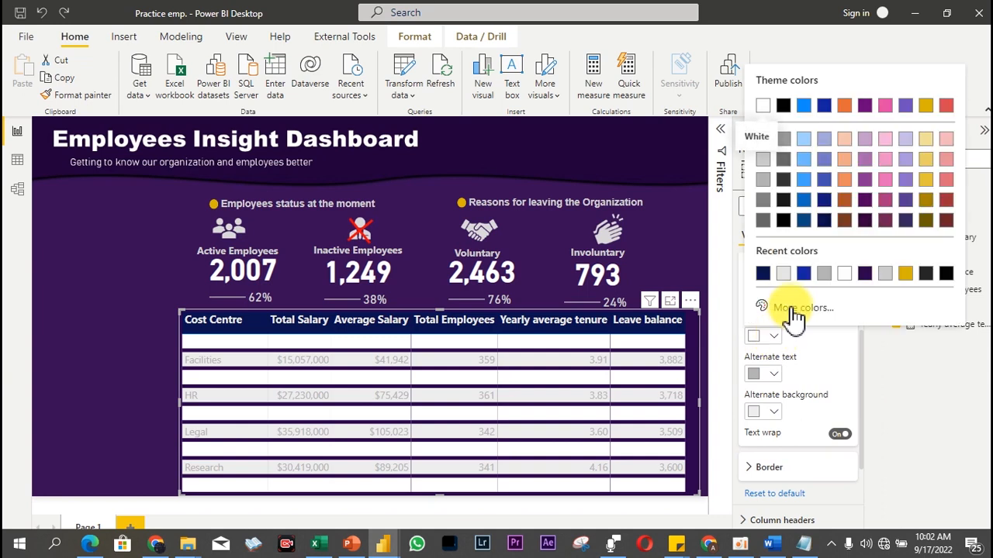
click(791, 309)
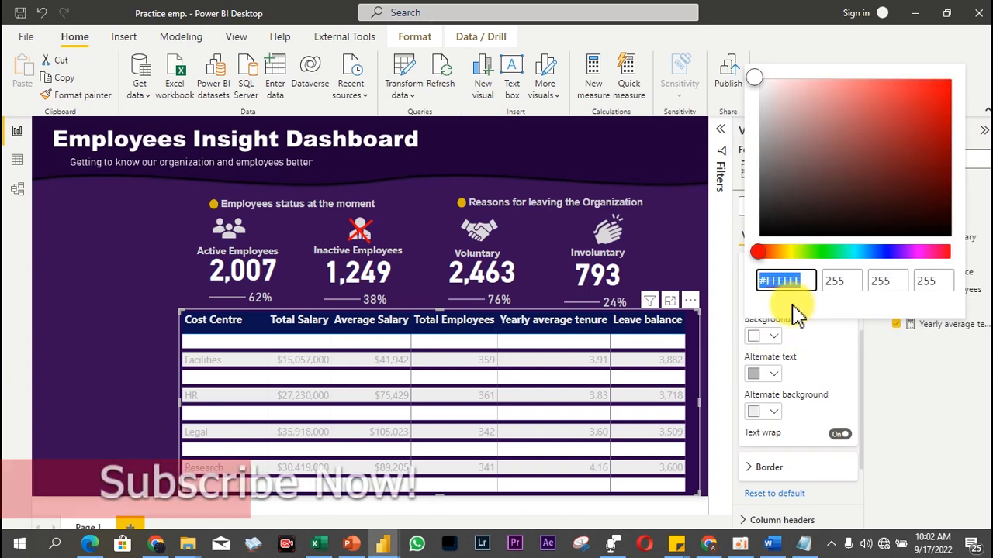
click(776, 379)
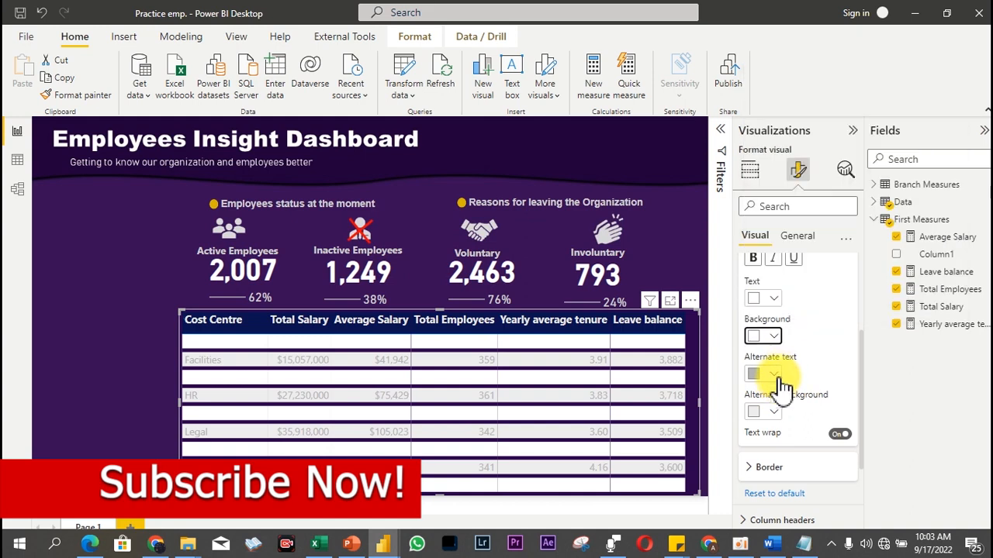
click(774, 338)
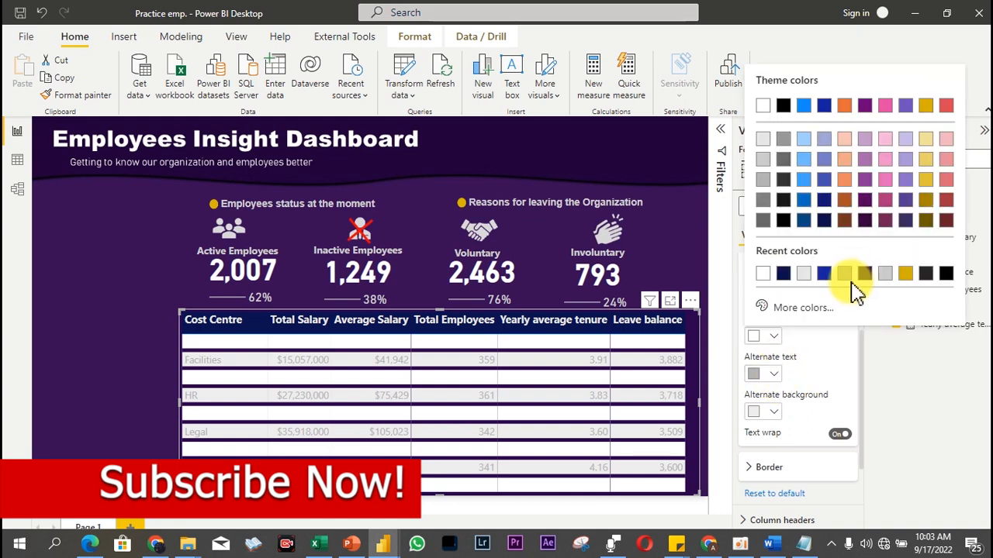
click(865, 274)
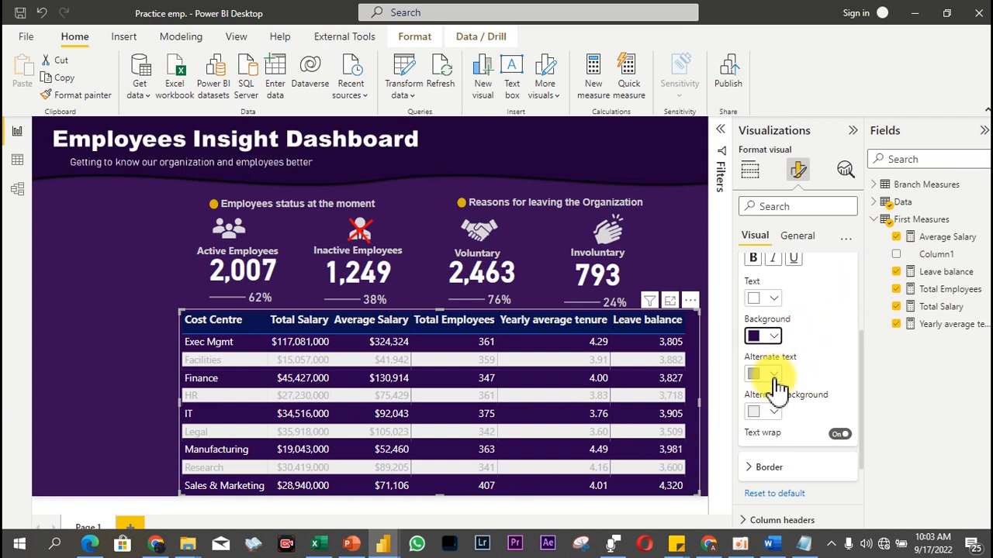
click(776, 414)
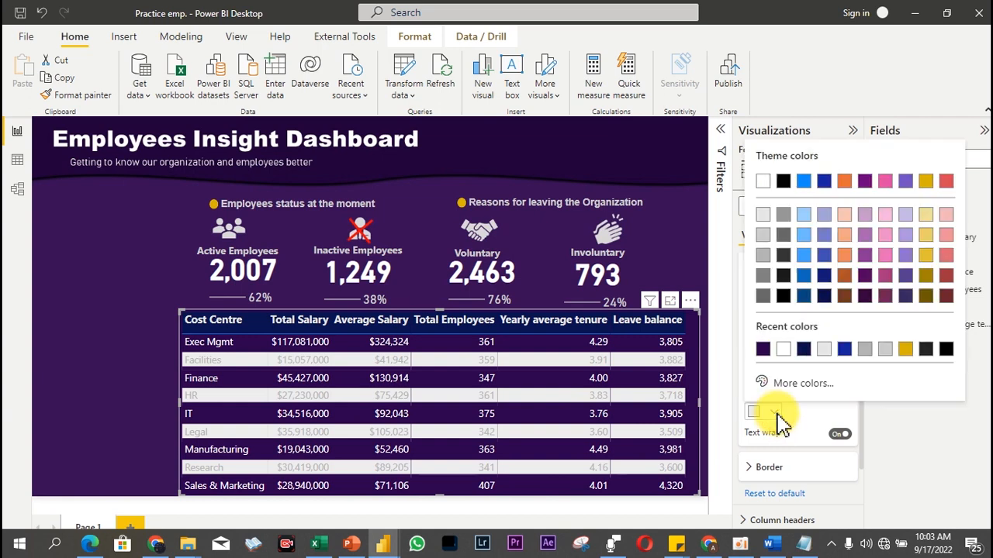
click(766, 350)
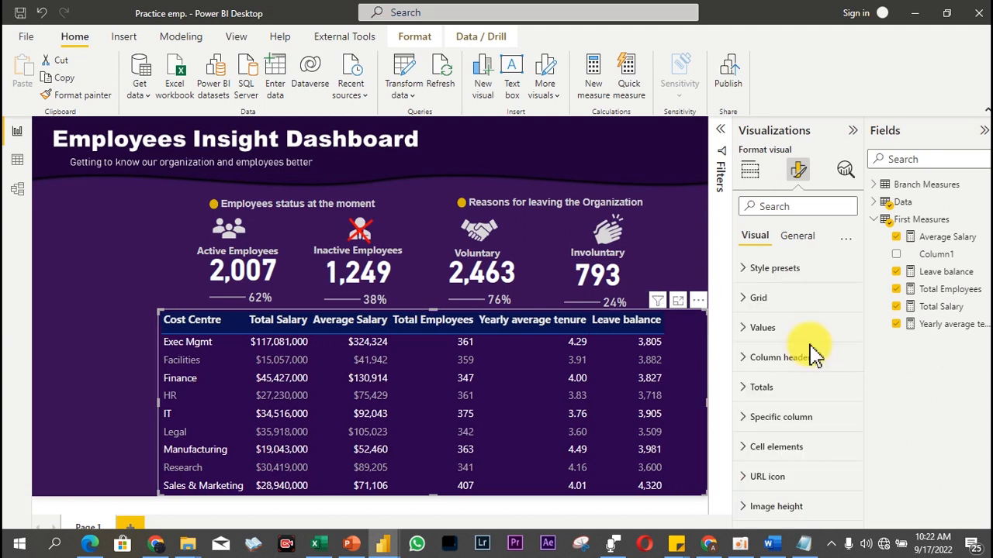
Step: Try centre and right alignment on the Cost Centre column's values, and return them to left alignment
click(778, 427)
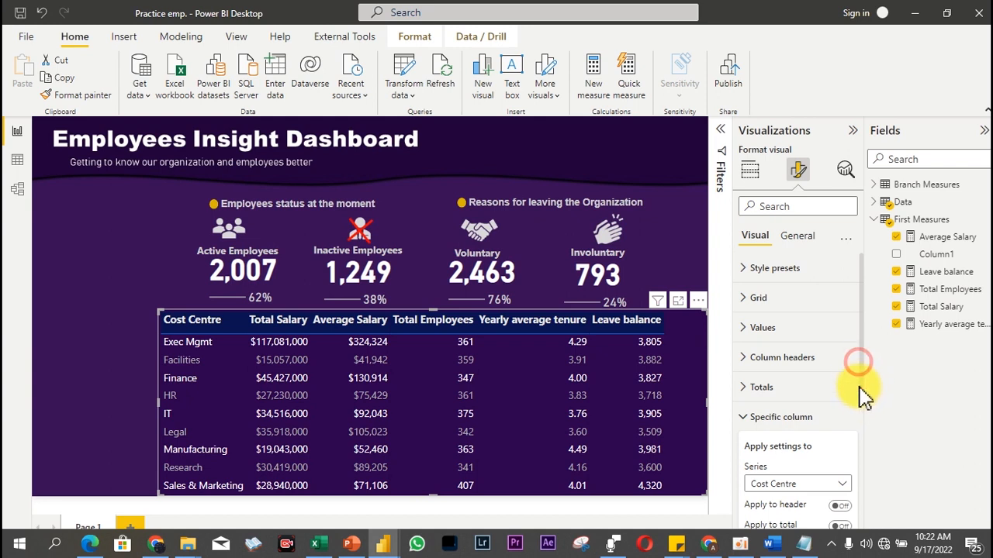
drag(866, 374, 857, 439)
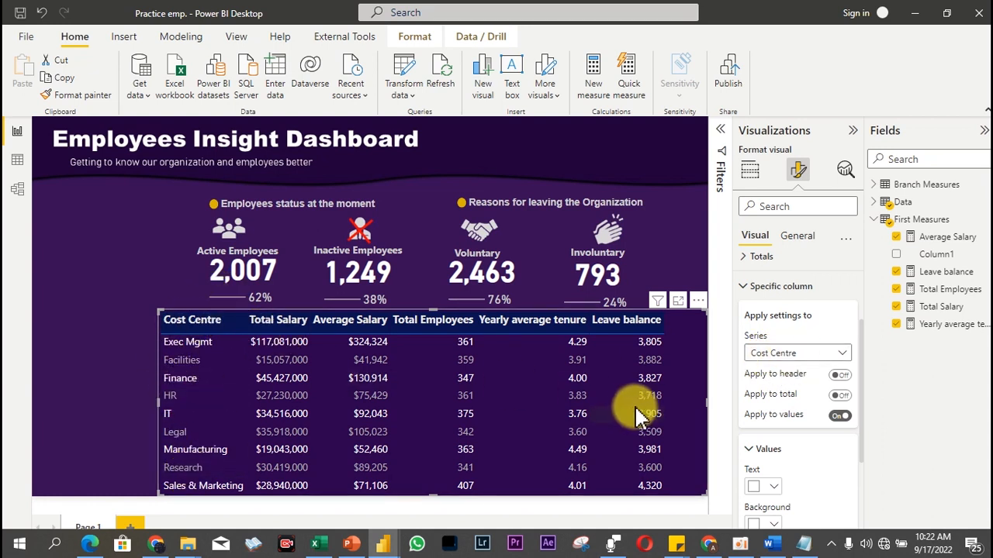
click(841, 416)
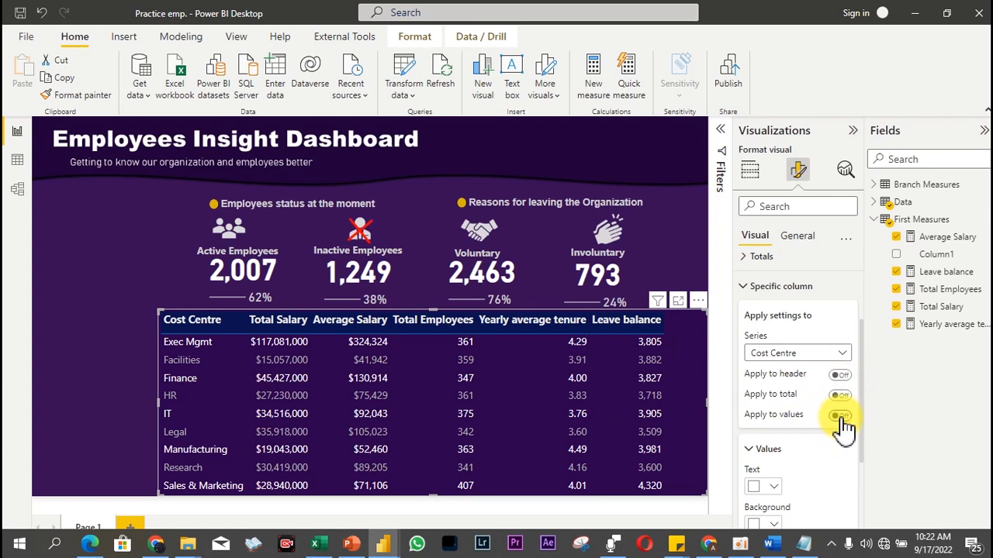
click(841, 417)
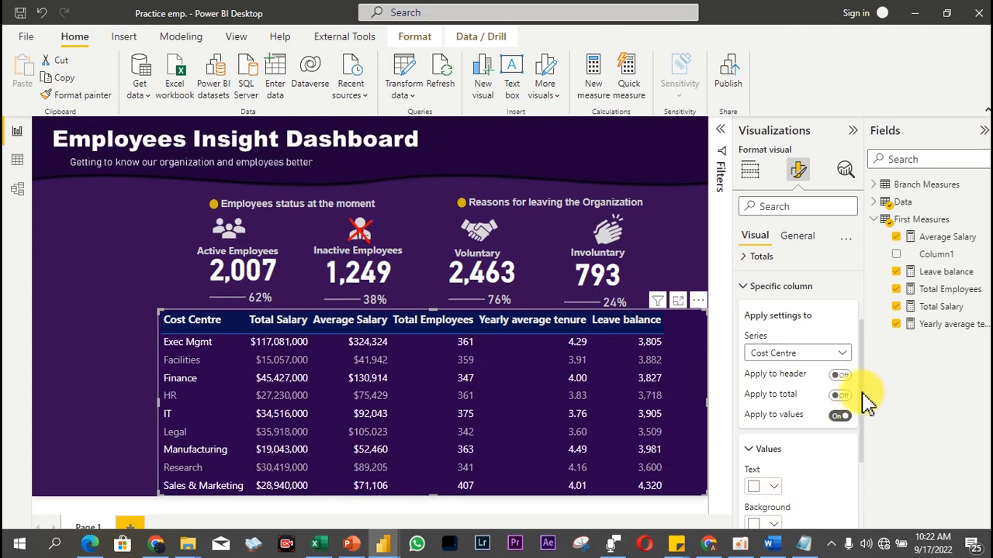
drag(867, 414, 861, 481)
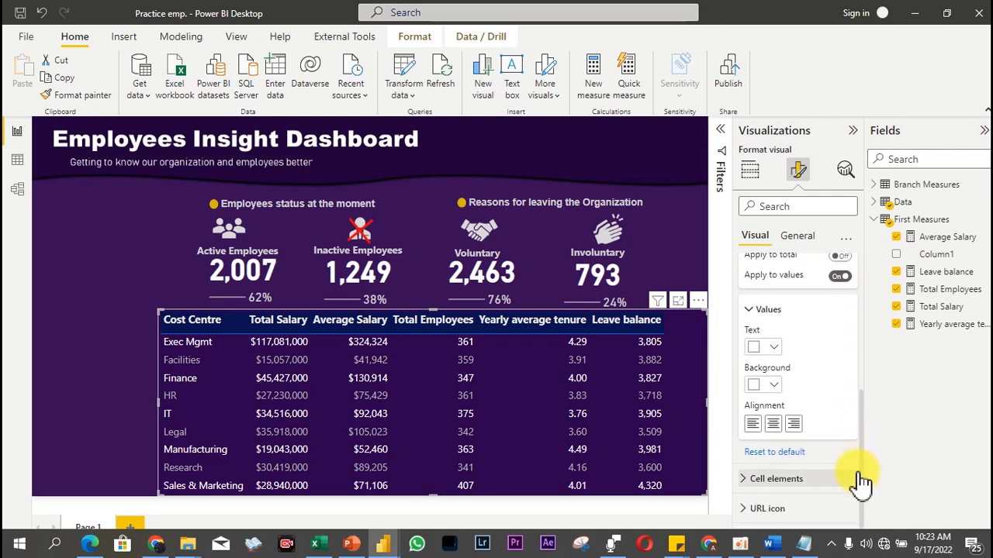
click(773, 424)
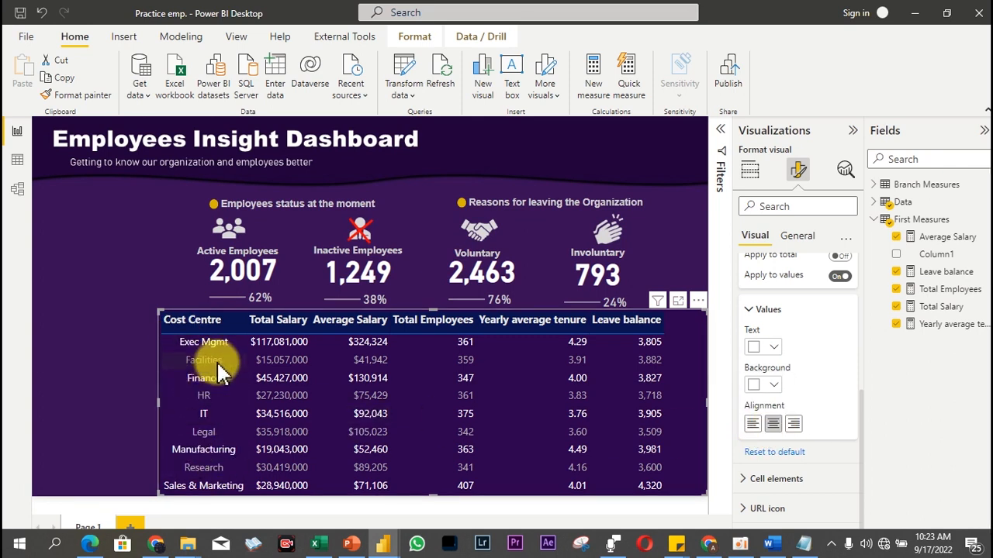
click(792, 424)
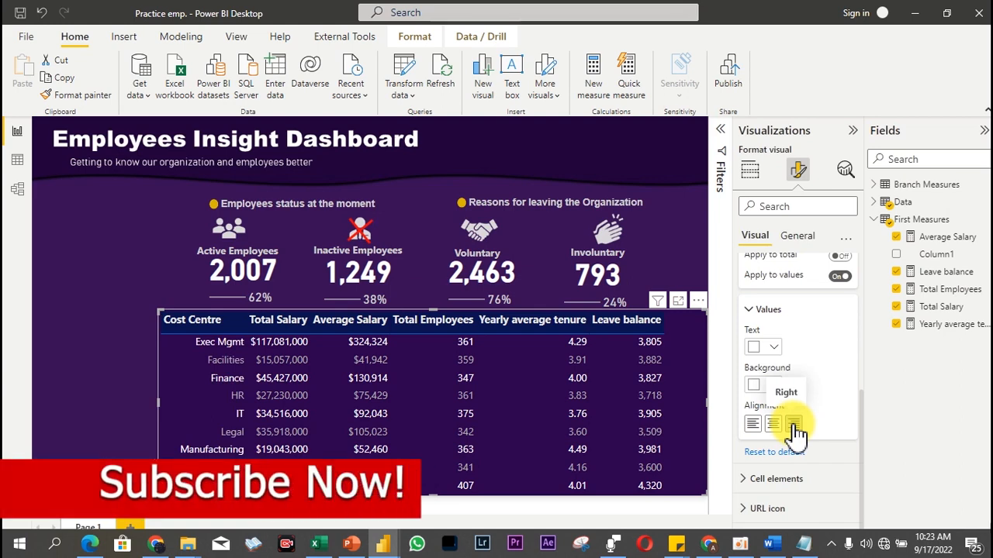
click(753, 424)
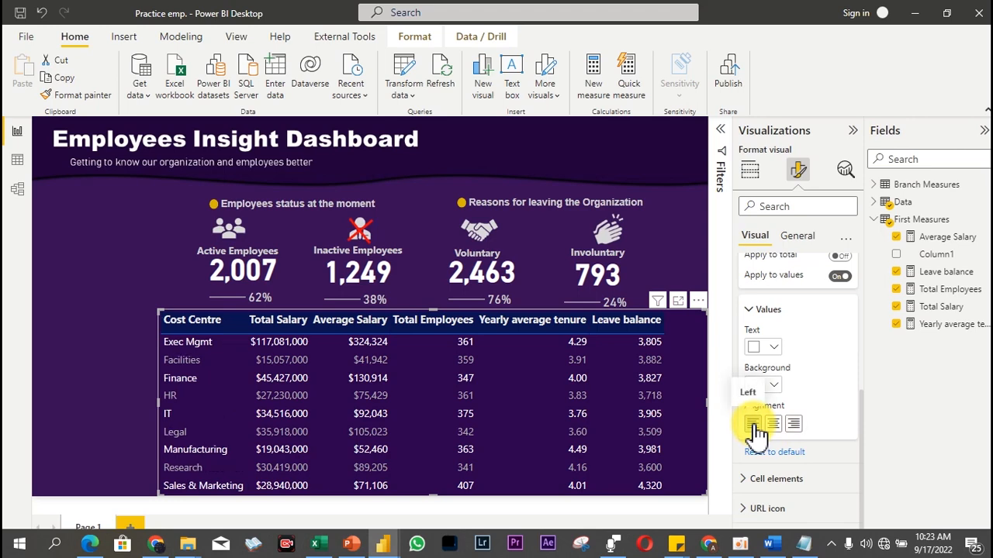
Step: Try the recently used dark purple as the Cost Centre values' text colour and undo the change
click(772, 346)
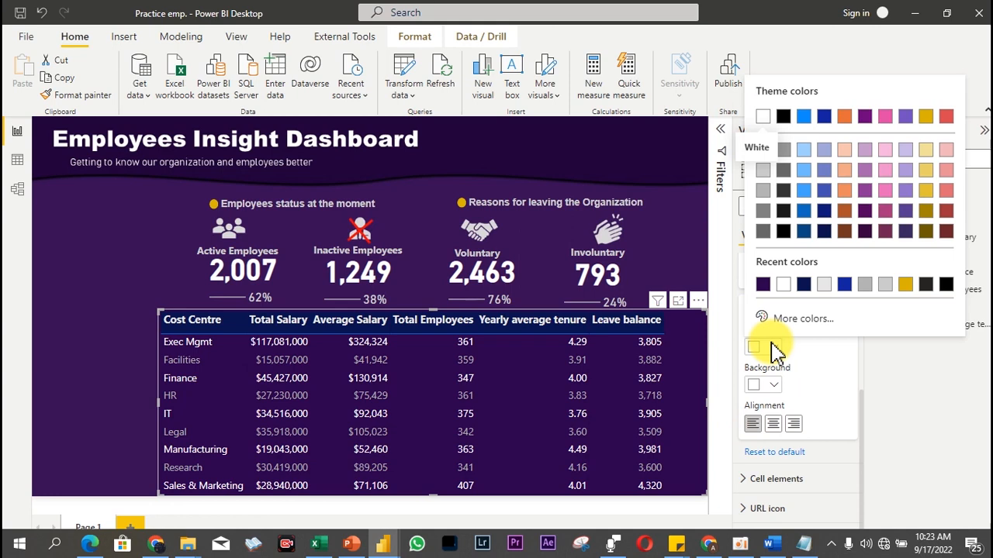
click(765, 286)
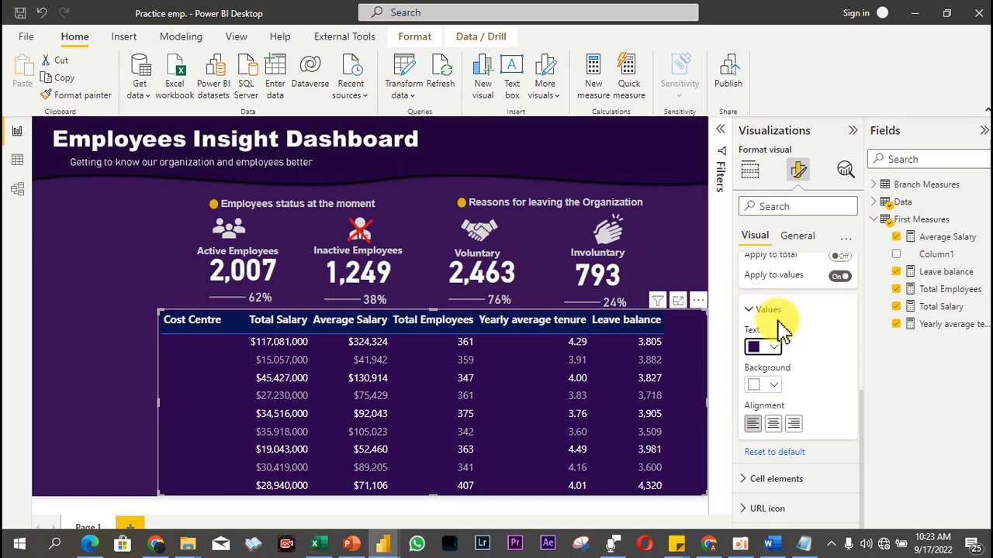
key(ctrl+z)
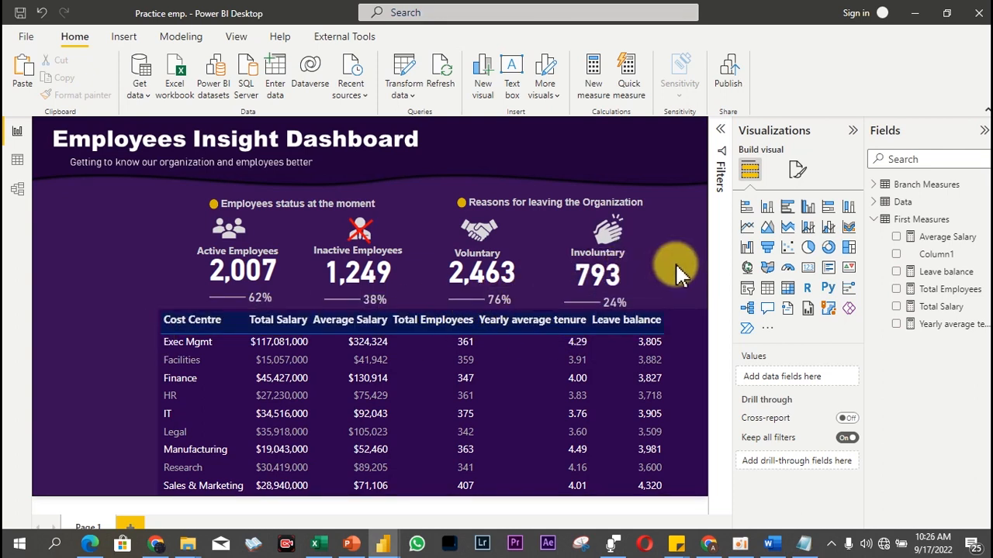
Step: Select the percentage labels and their lines under the four employee counts together and move them slightly up towards the numbers
drag(674, 262, 159, 352)
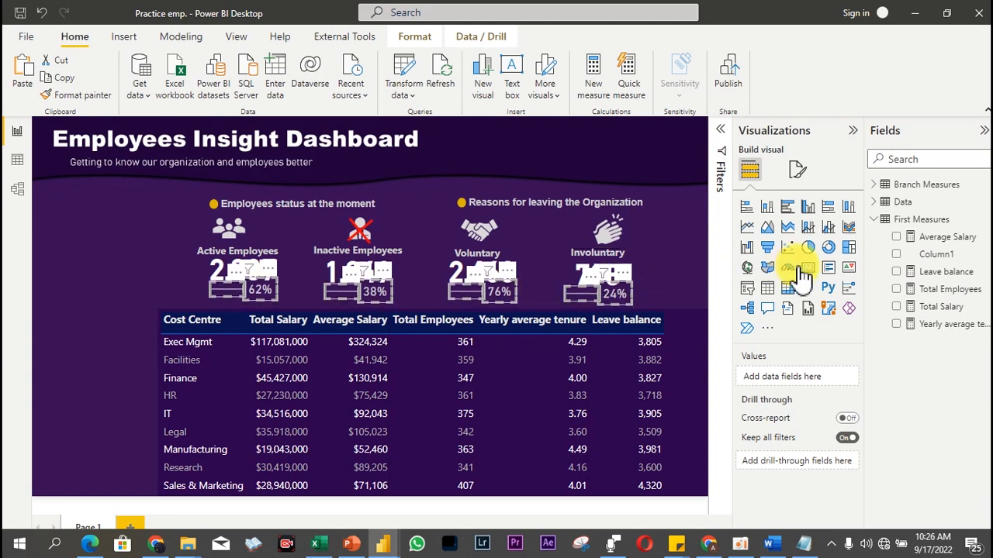
click(684, 258)
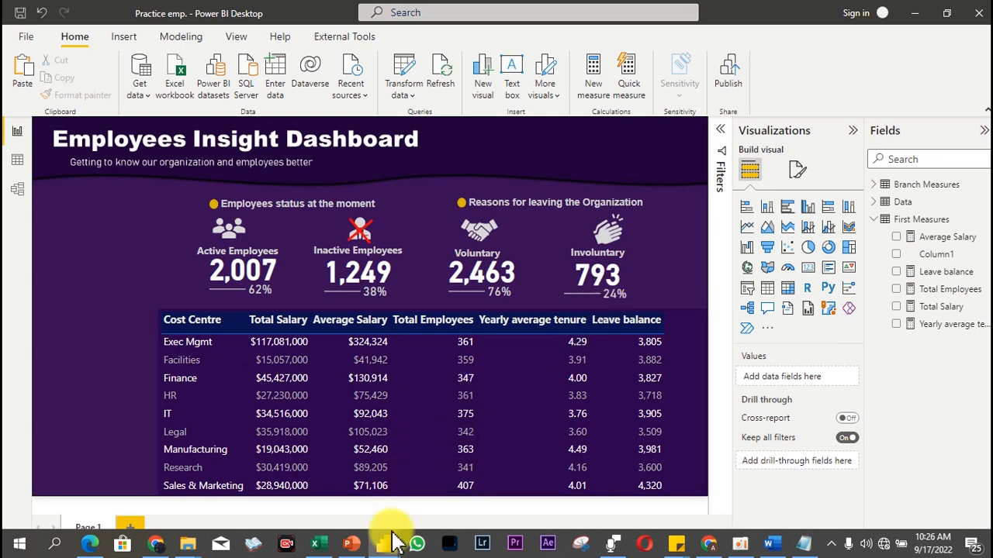
Step: Switch to the finished Employees insights dashboard report, examine its table formatting with the side panes collapsed, and return to the Practice emp. report
mouse_move(388, 543)
click(322, 488)
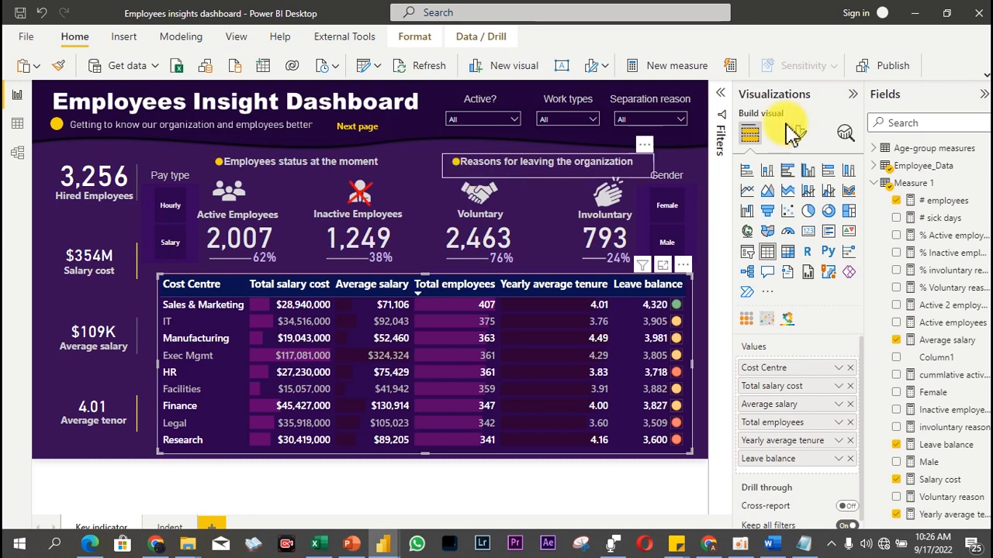
click(852, 96)
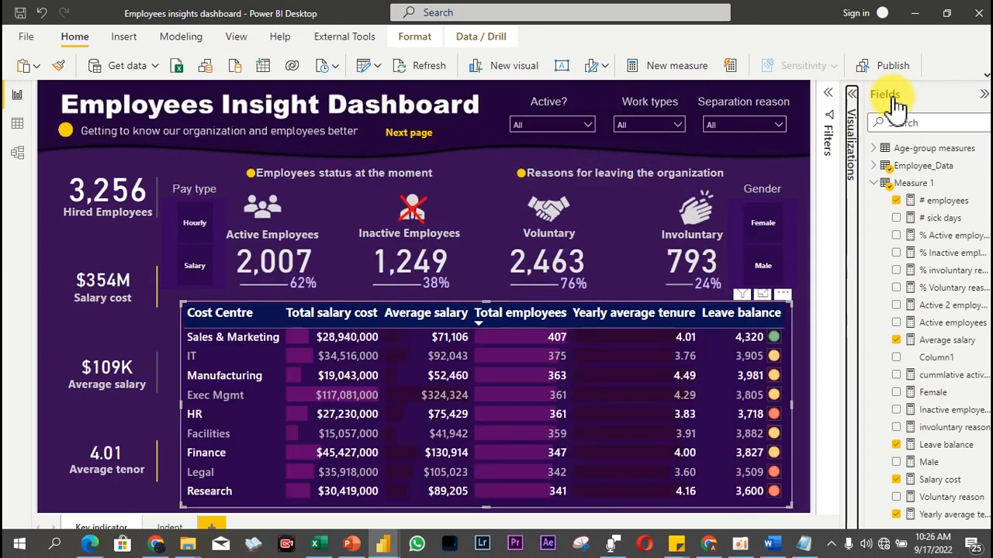
click(983, 94)
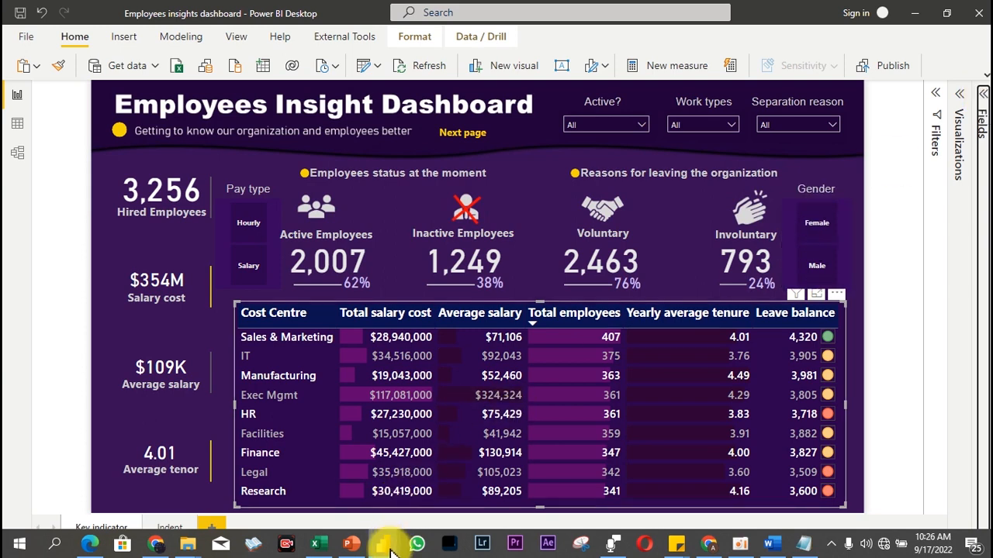
mouse_move(392, 552)
click(456, 478)
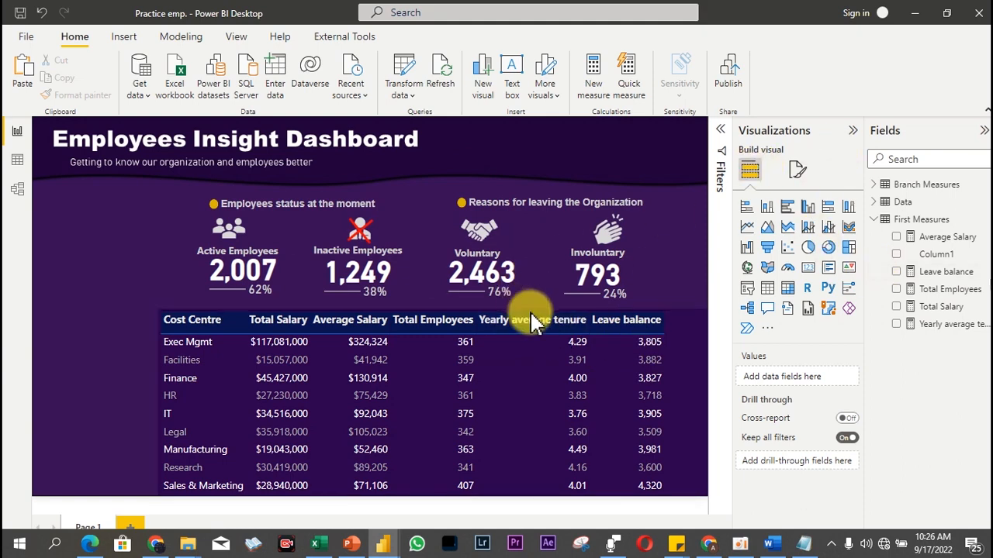
Step: Make the values of the cost centre table bold
click(686, 347)
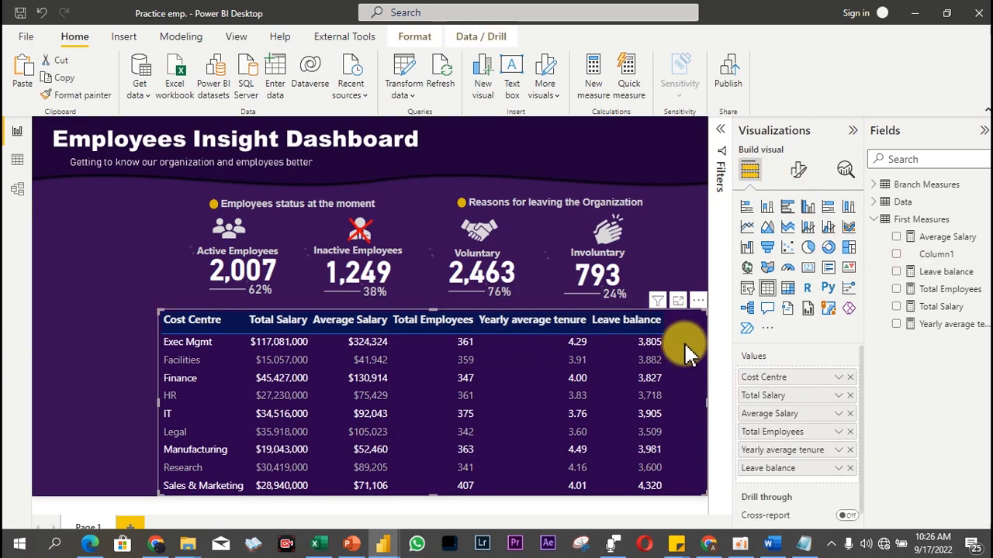
click(799, 172)
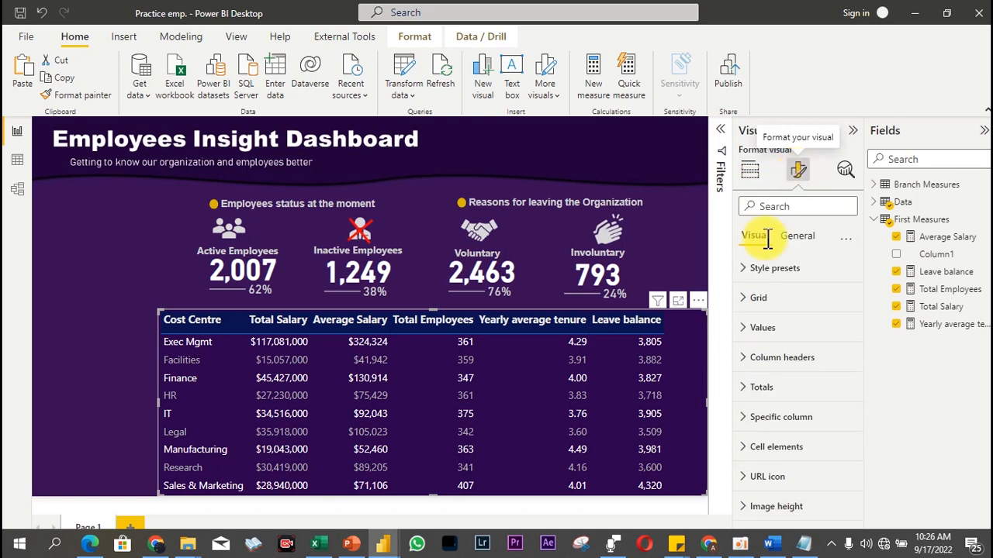
click(764, 330)
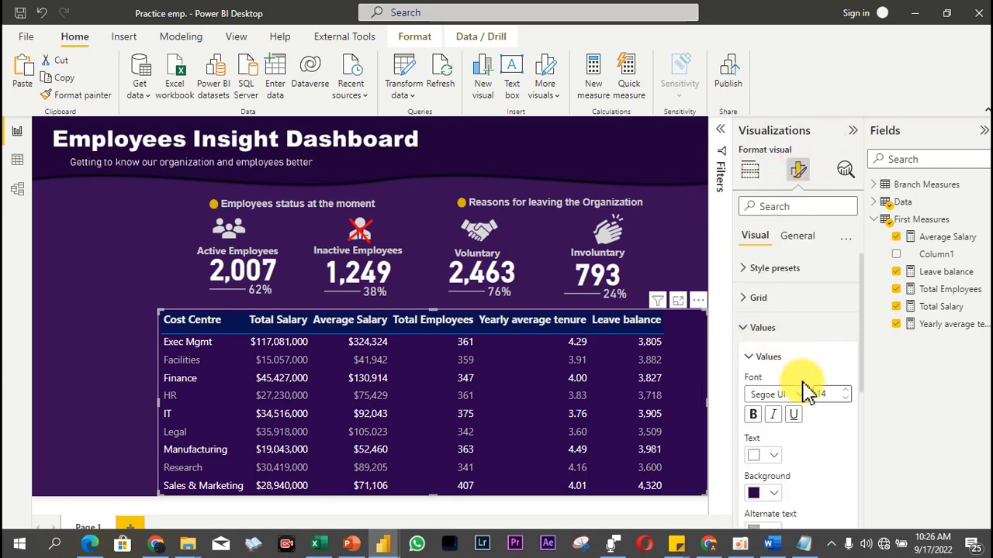
click(753, 414)
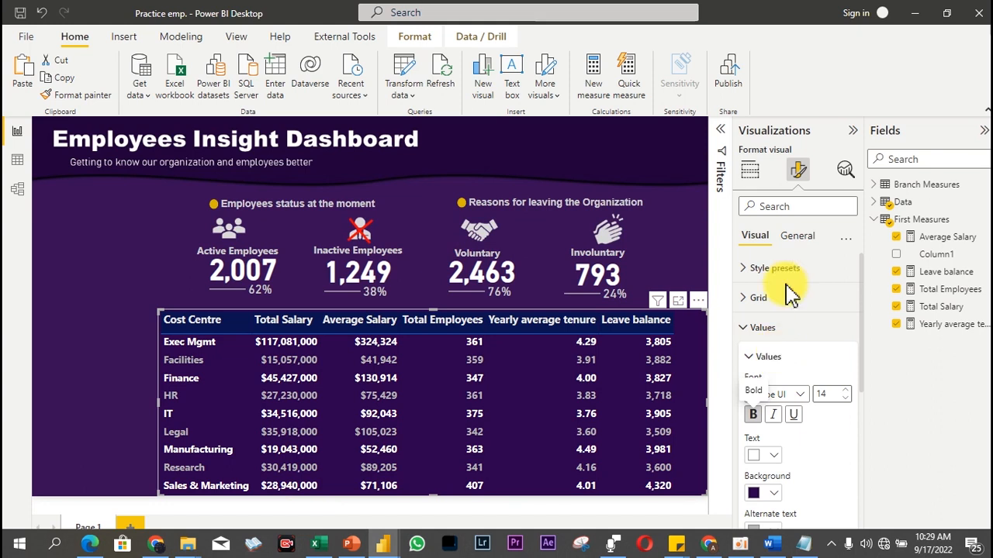
Step: Rename the Total Salary column to "Total Salary cost" for this table only
click(749, 172)
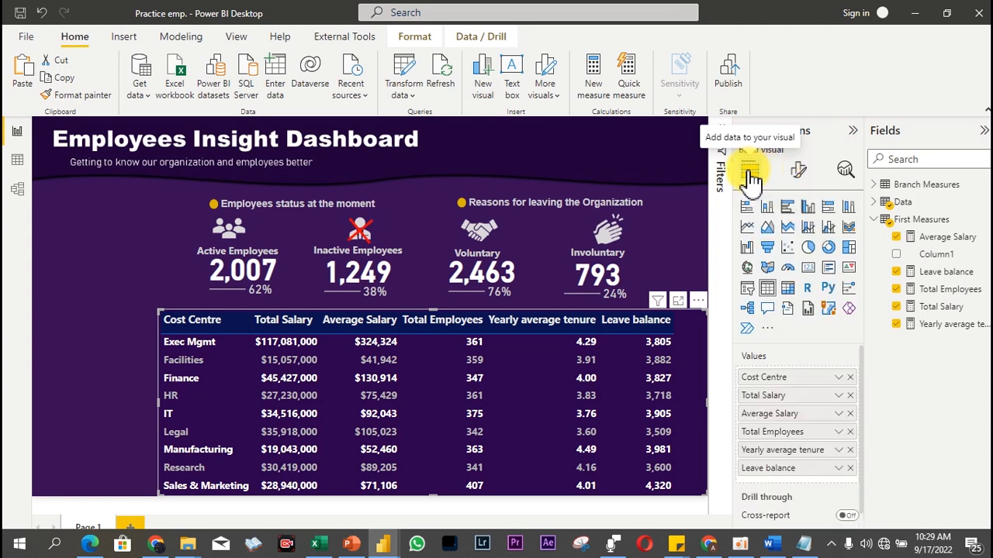
click(793, 378)
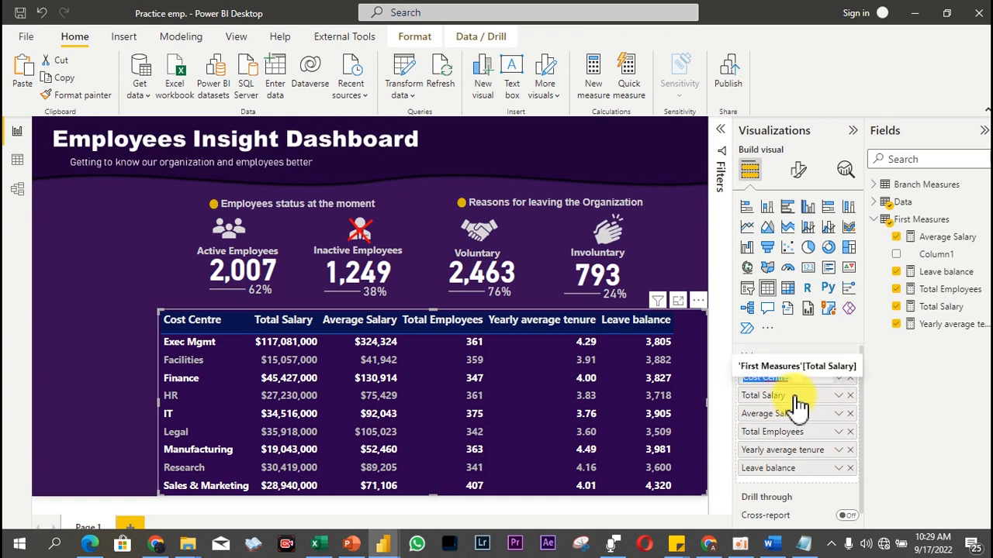
double_click(797, 398)
click(797, 395)
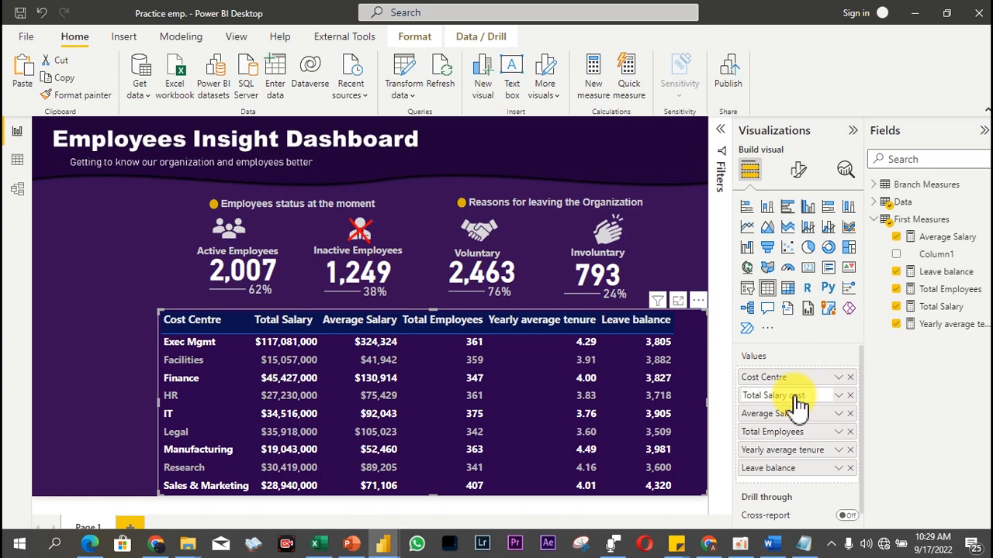
key(Return)
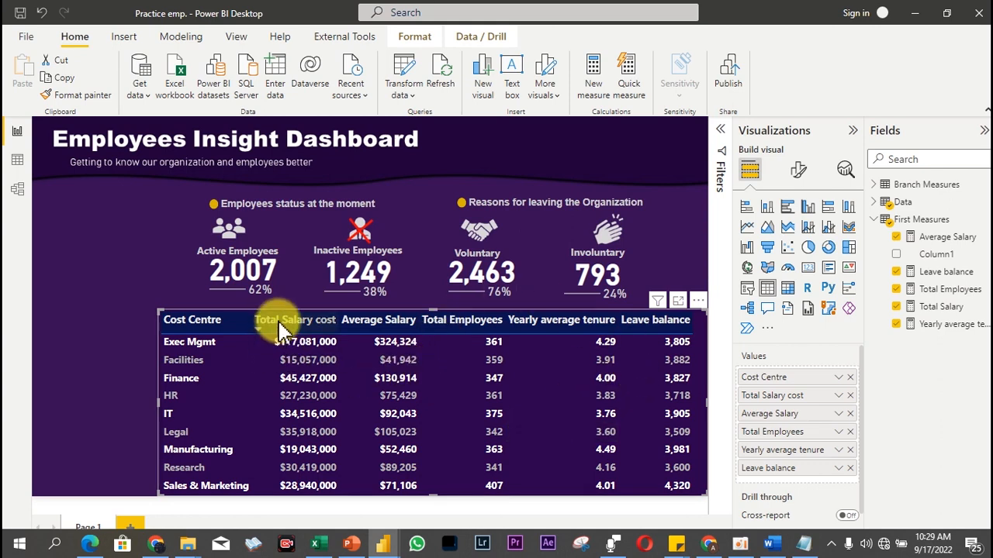
Step: Open the data bars conditional formatting settings for the Total Salary cost column
click(840, 397)
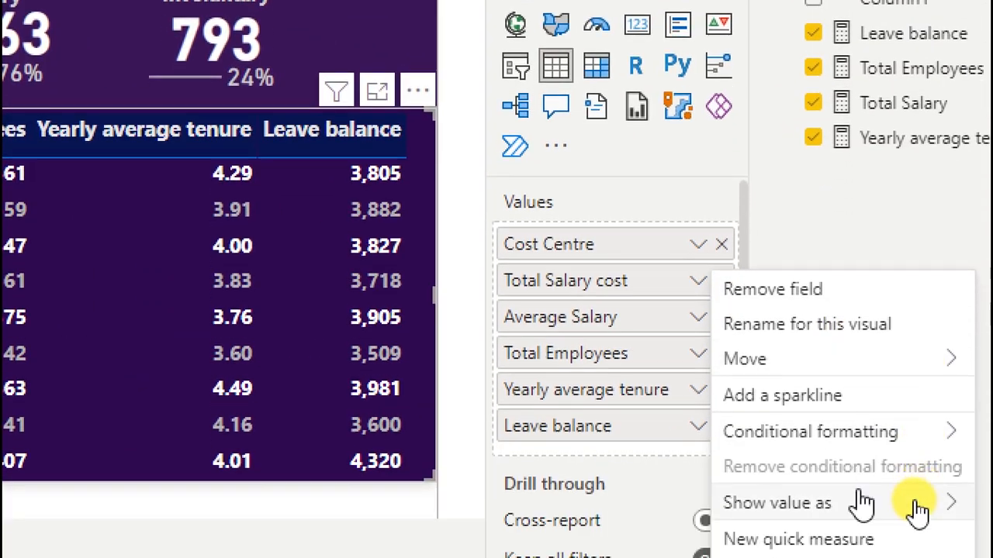
mouse_move(884, 545)
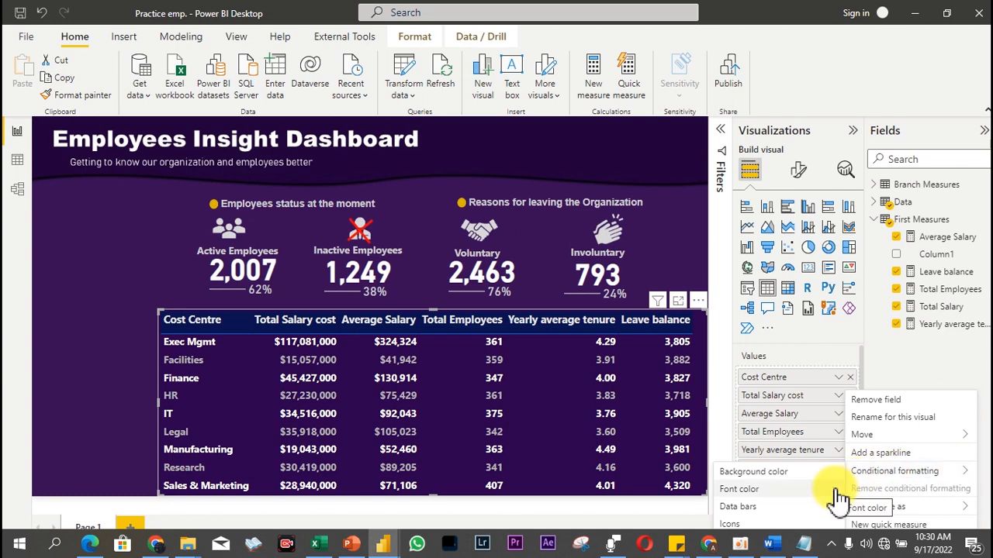
key(super)
key(super)
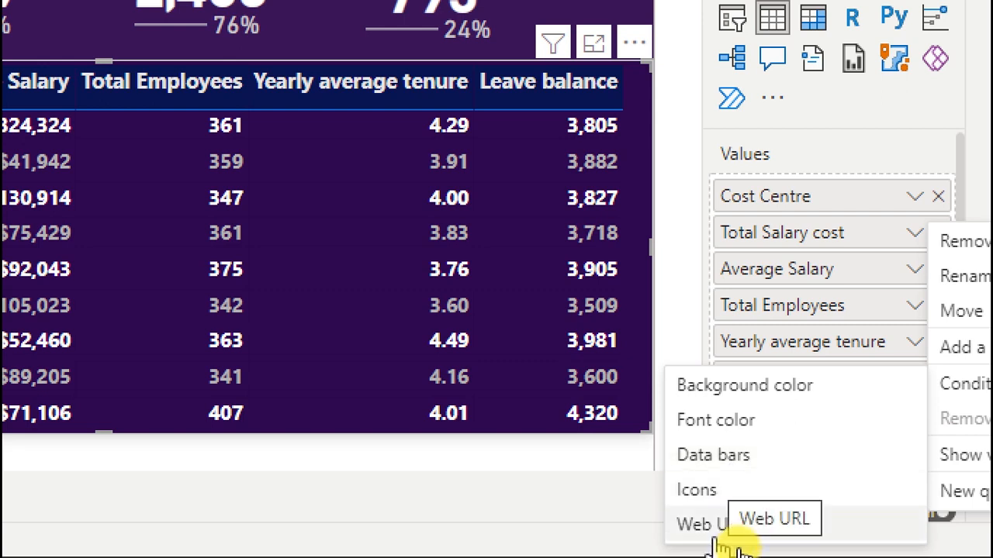
click(727, 459)
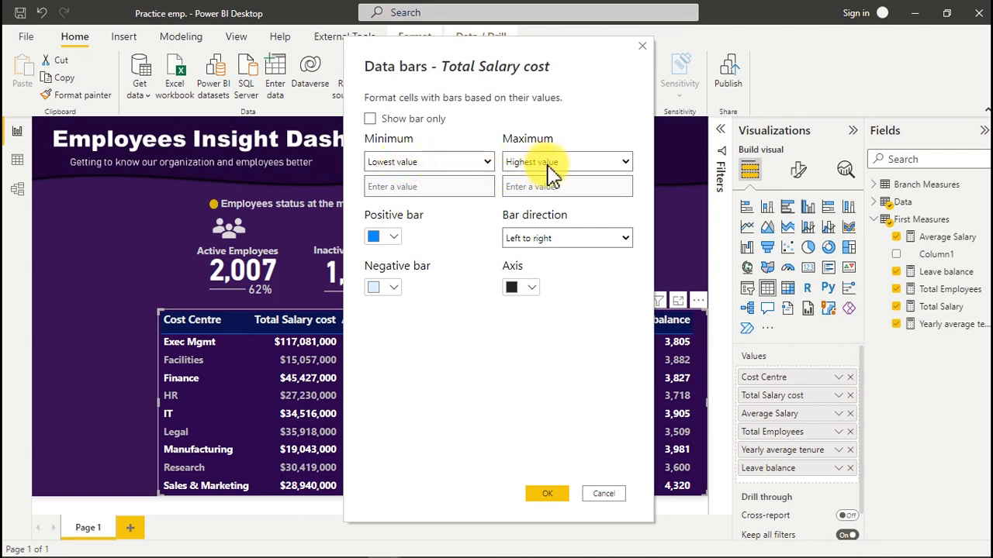
Step: Try a Custom minimum for the Total Salary cost data bars and return it to Lowest value
click(486, 162)
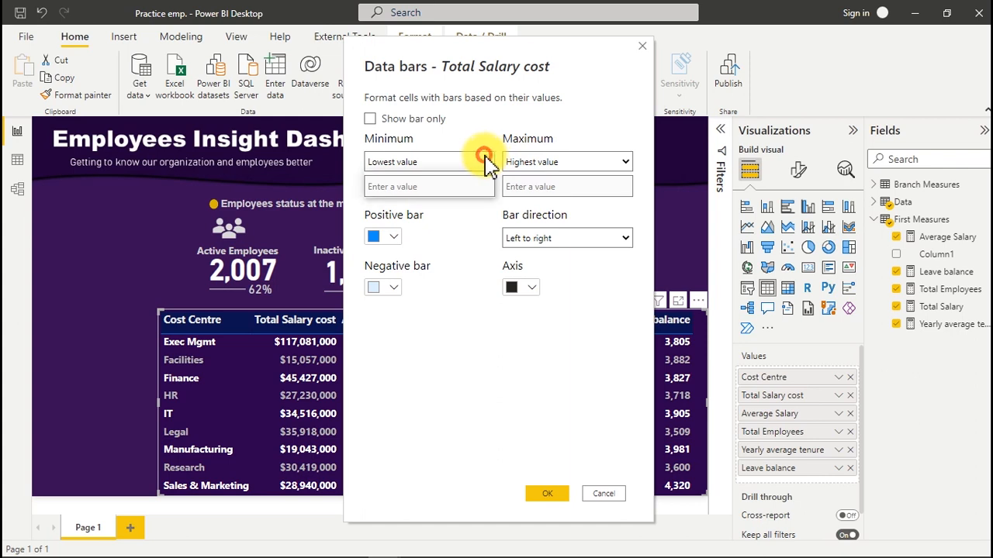
click(453, 192)
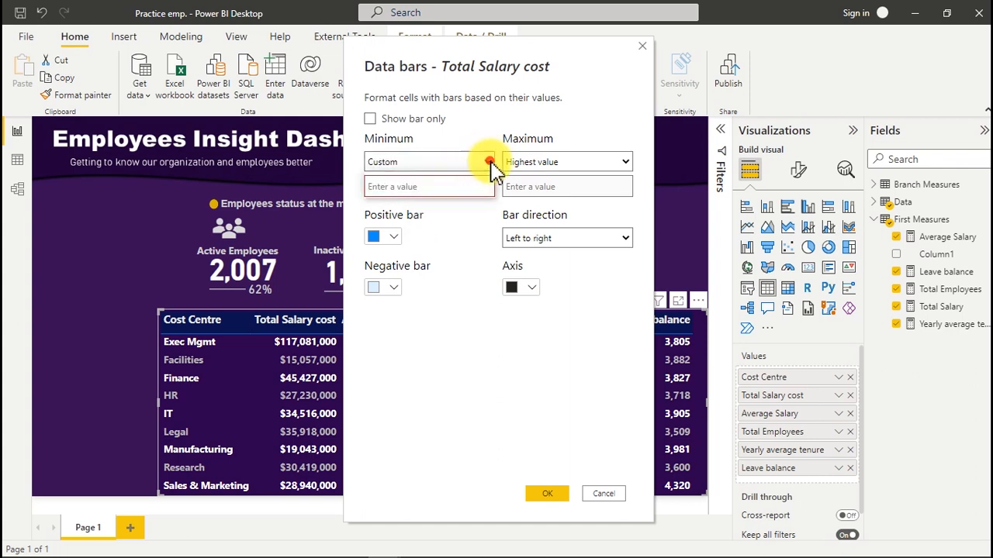
click(486, 162)
click(434, 180)
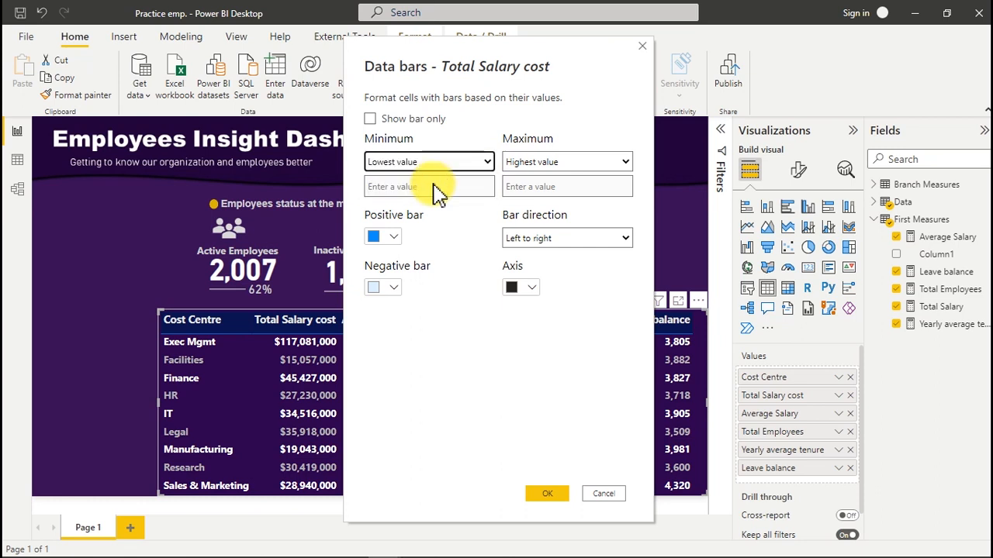
Step: Apply the Total Salary cost data bars with positive bar colour #5F016D, and sort the table by that column in descending order
click(391, 242)
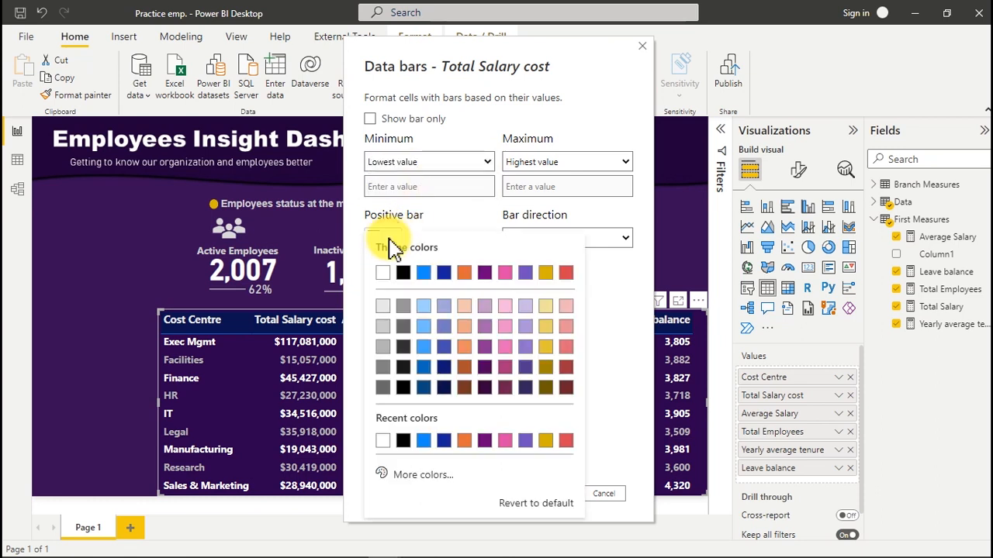
click(422, 475)
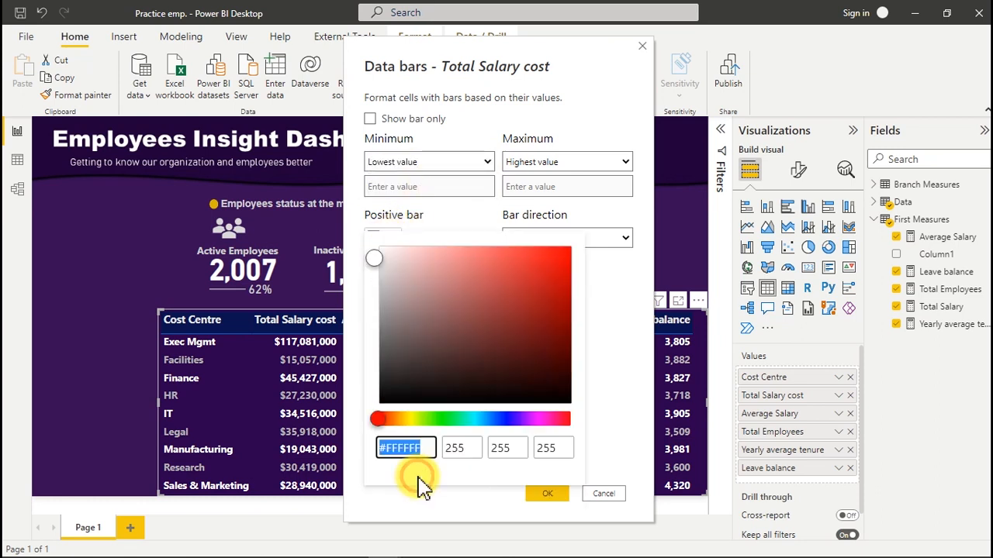
text(#5F016D)
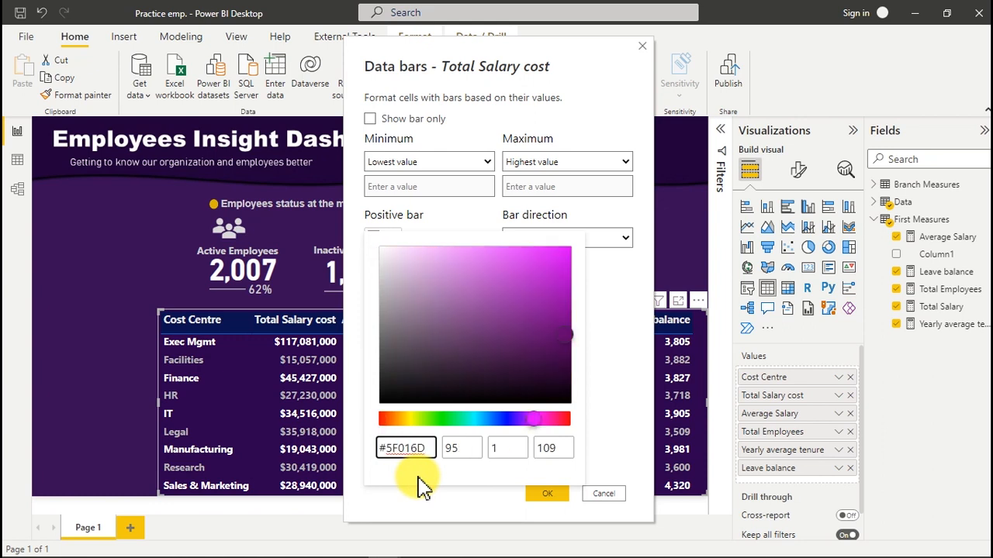
click(635, 359)
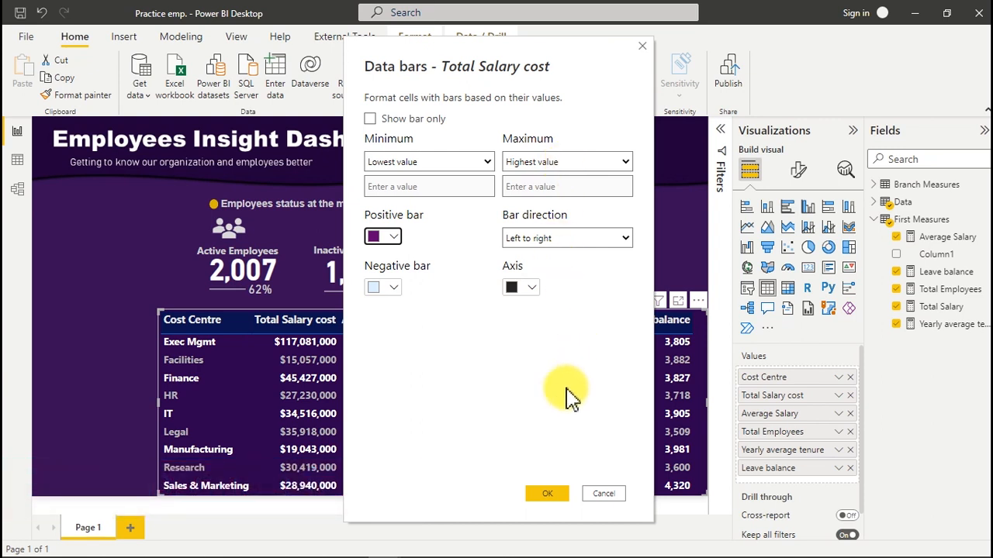
click(543, 496)
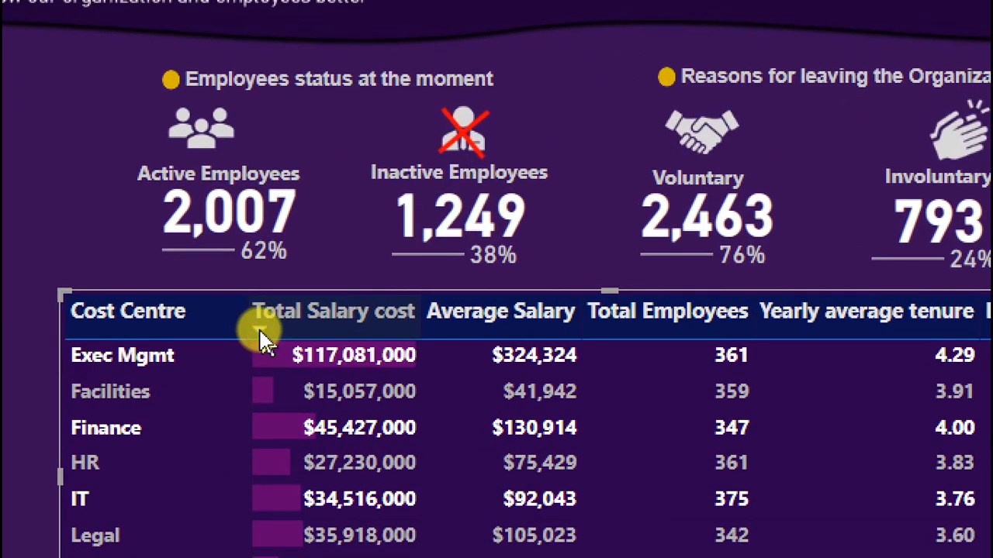
click(261, 339)
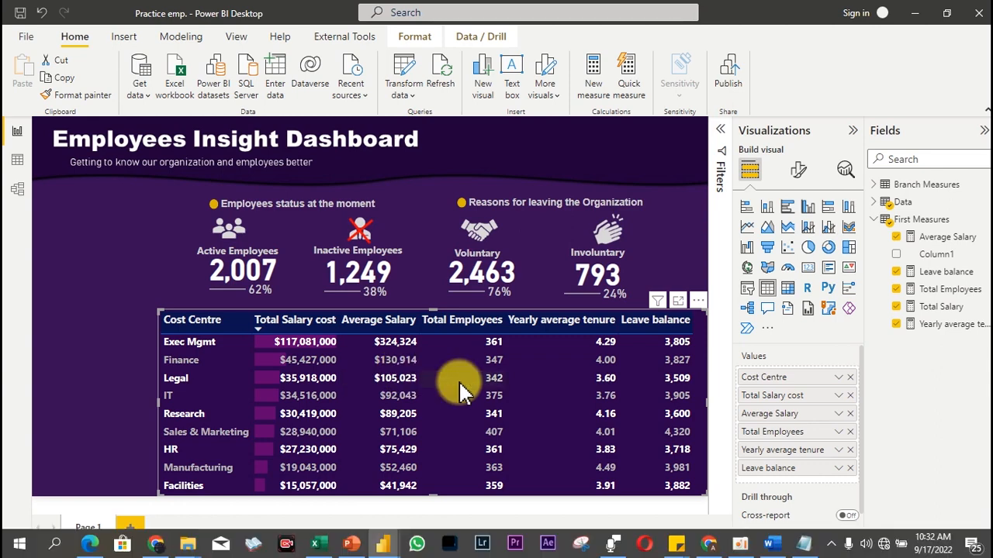
Step: Add data bars to the Average Salary column with the positive bar colour set to #2E0134
click(838, 415)
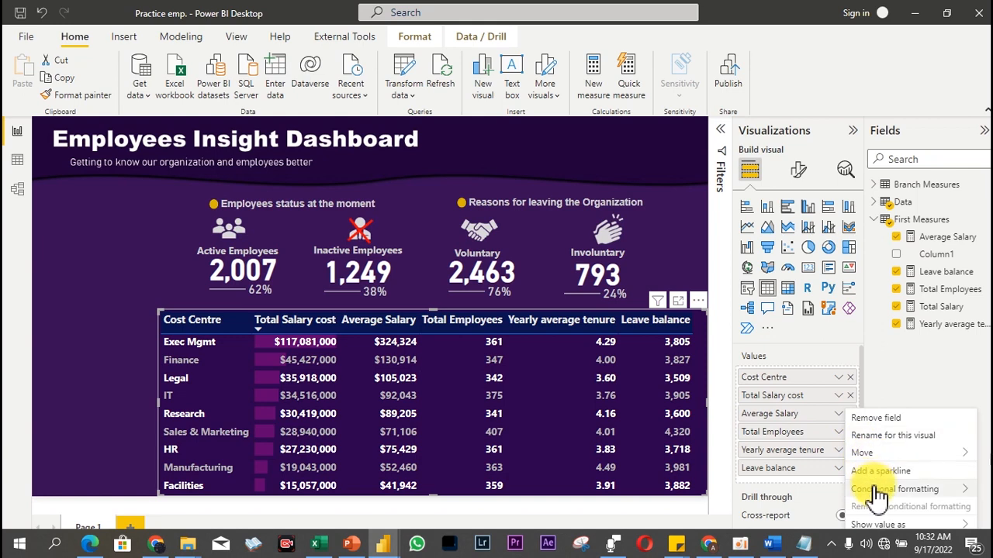
mouse_move(869, 489)
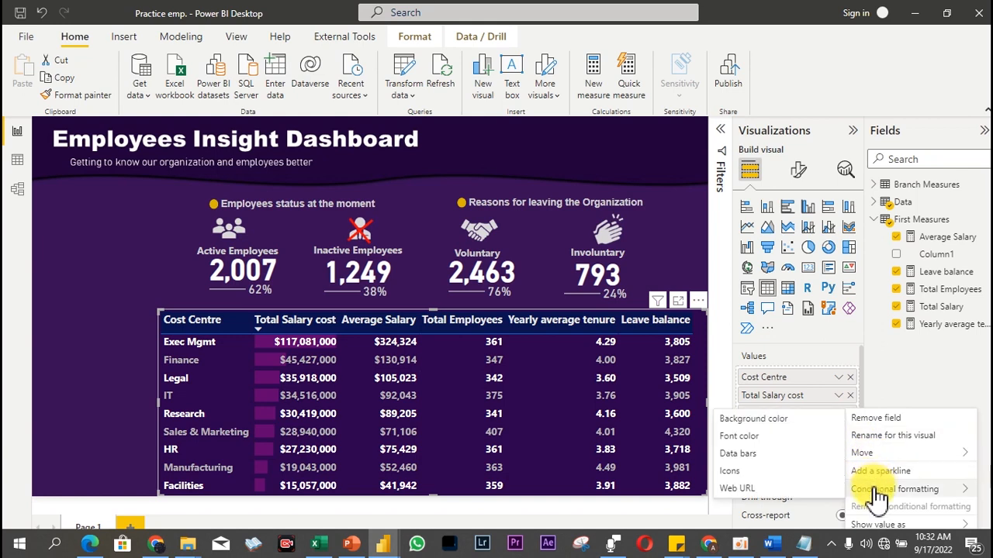
click(749, 471)
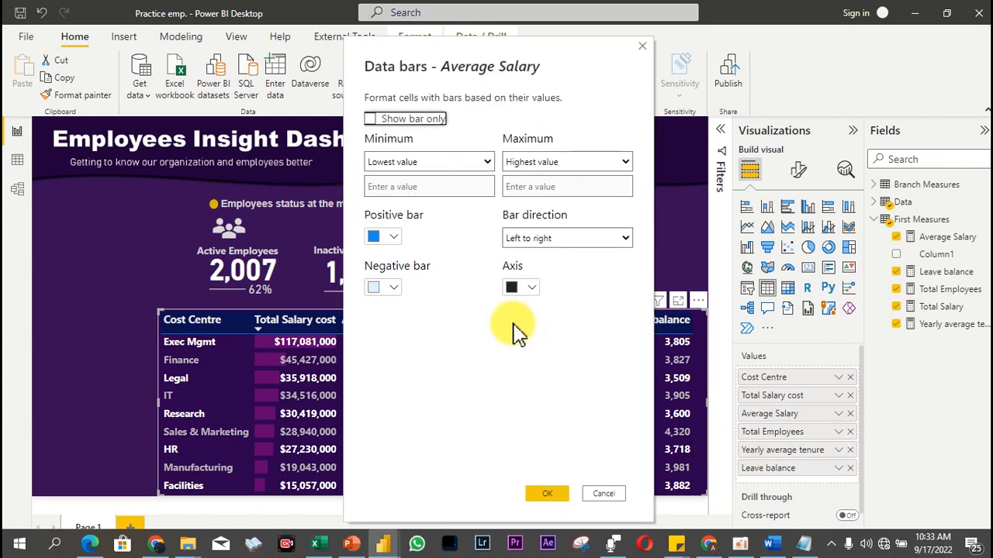
click(391, 241)
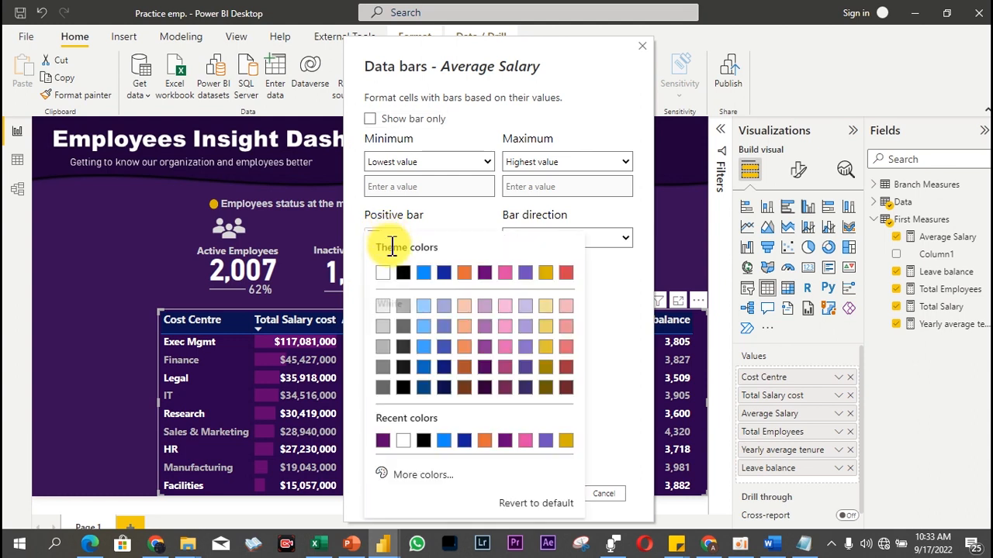
click(423, 477)
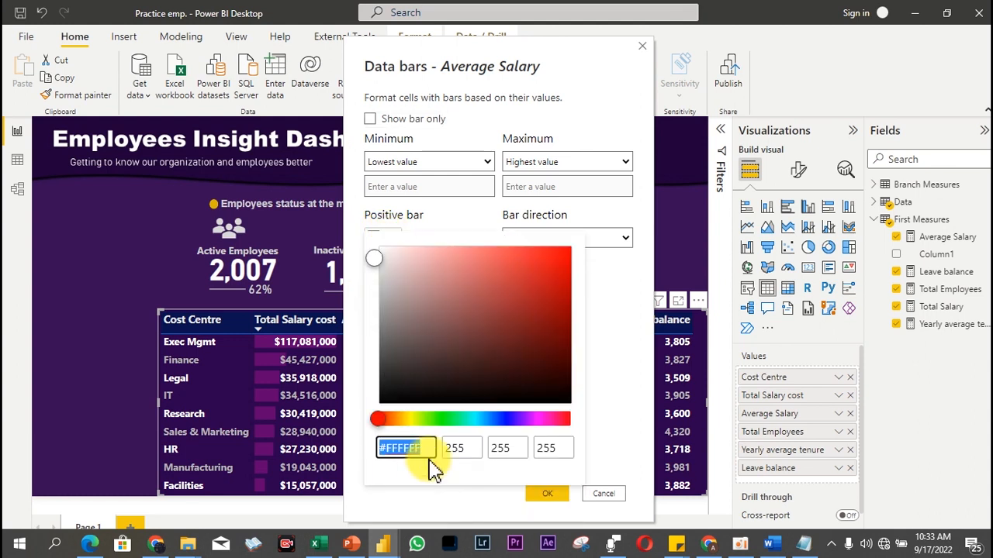
text(#2E0134)
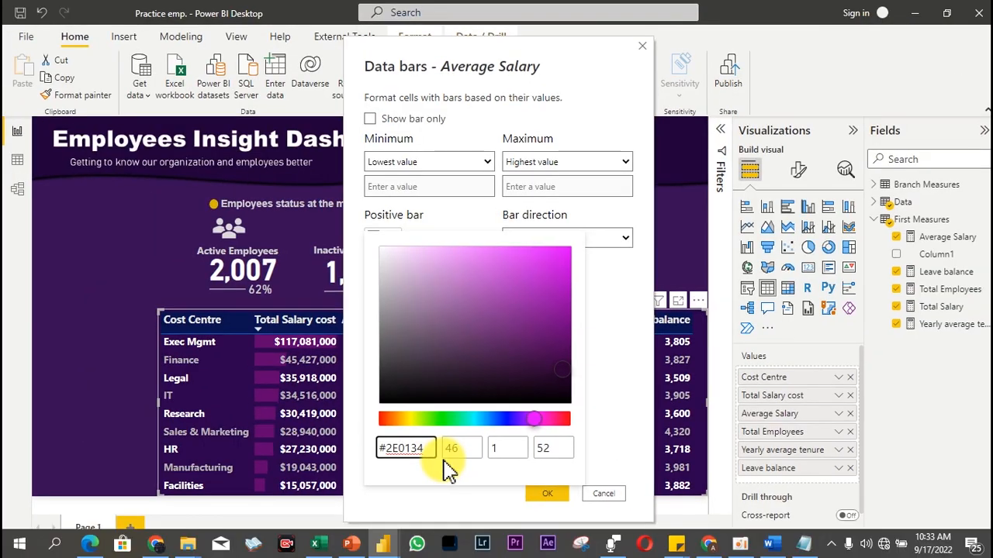
click(636, 518)
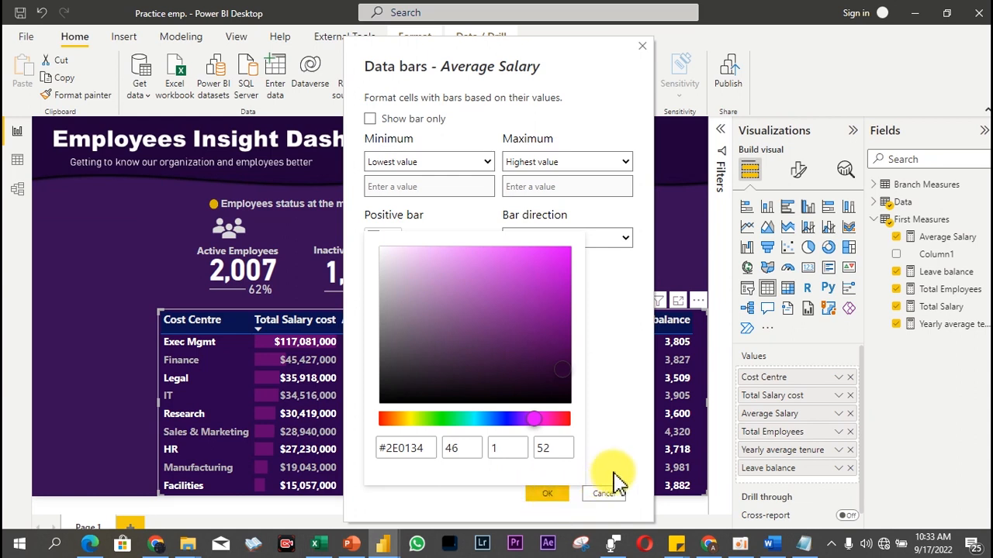
click(612, 475)
click(545, 493)
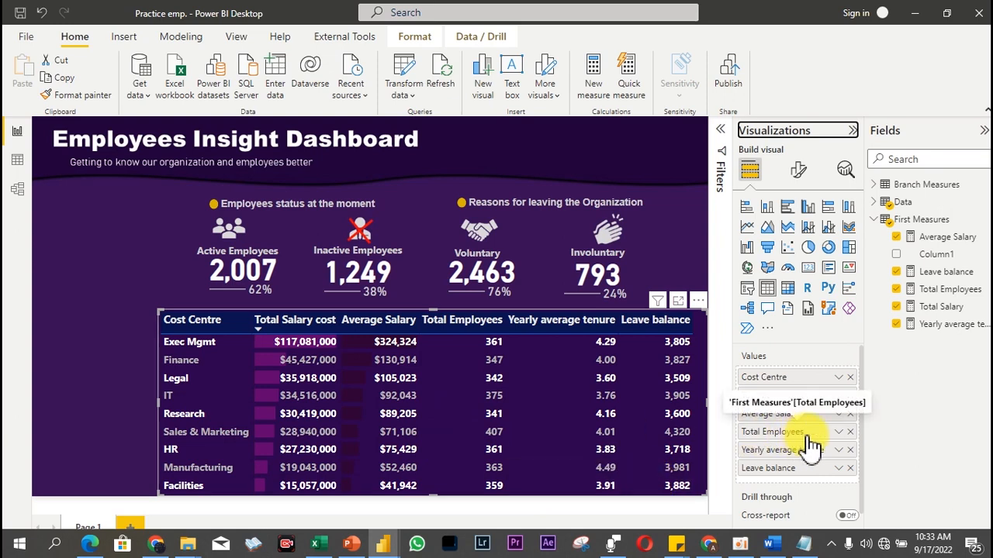
Step: Add data bars to the Total Employees column with positive bar colour #5F016D, and sort the table by that column in descending order
click(839, 432)
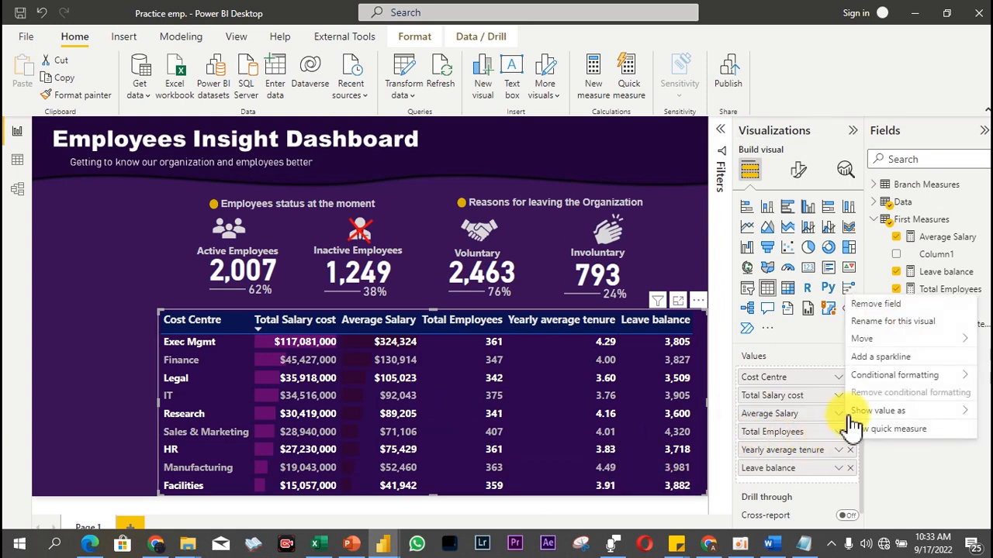
mouse_move(870, 381)
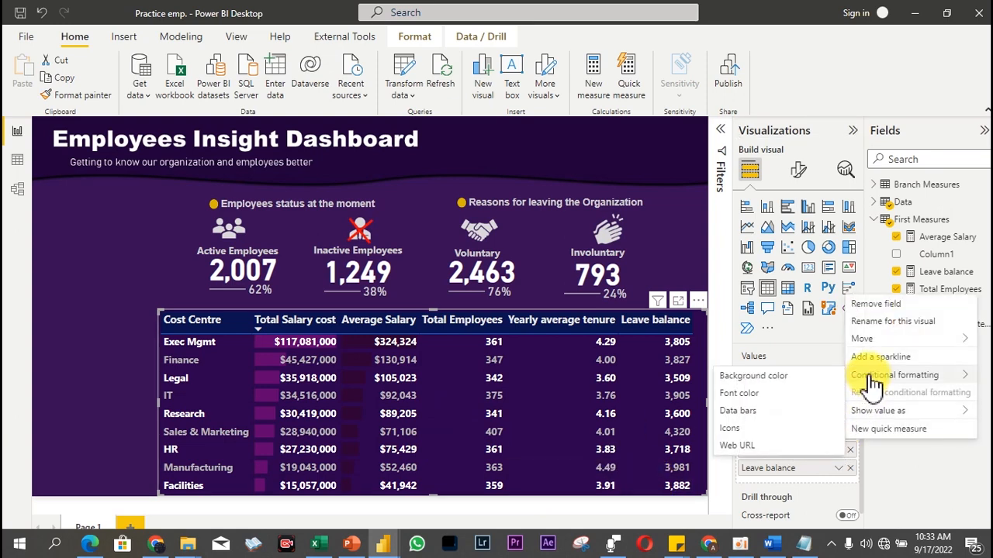
click(743, 417)
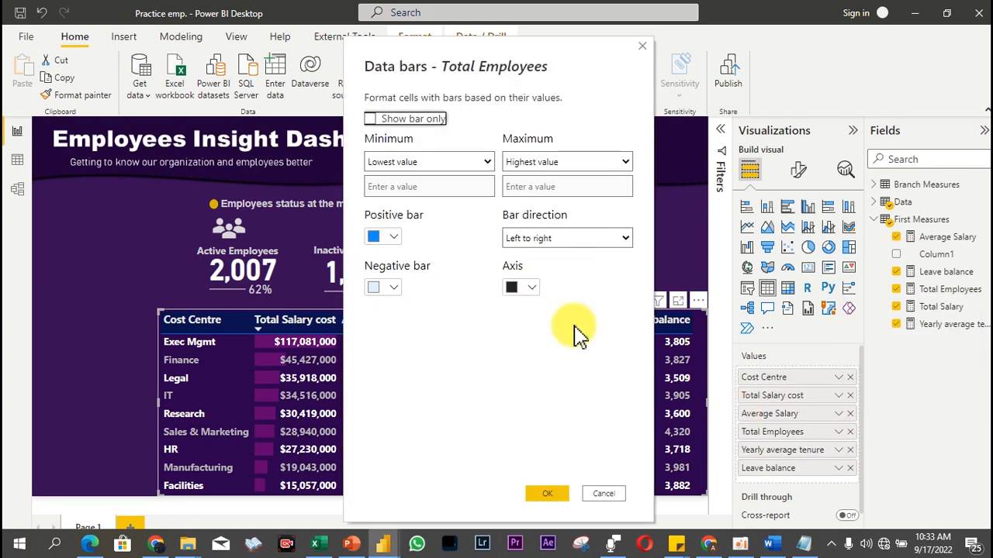
click(390, 239)
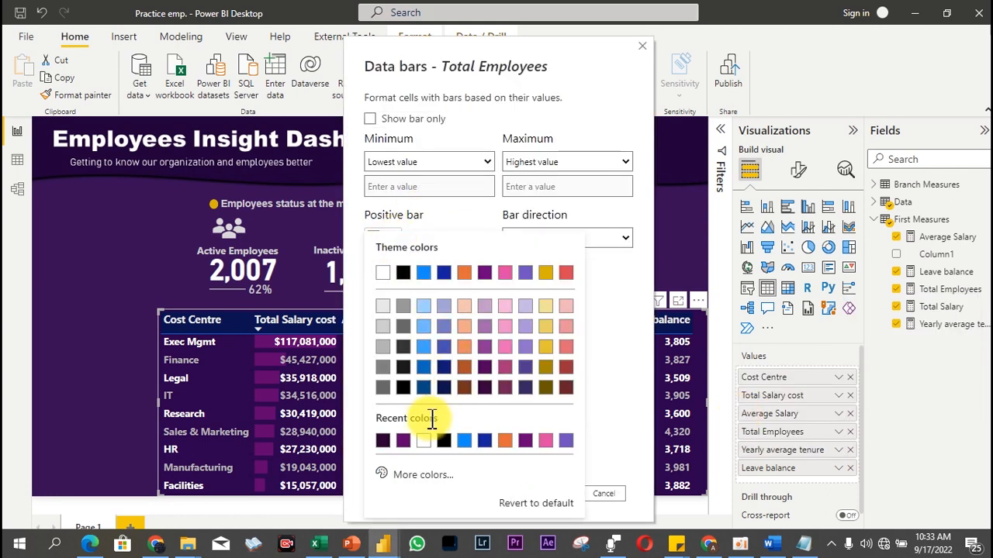
click(400, 441)
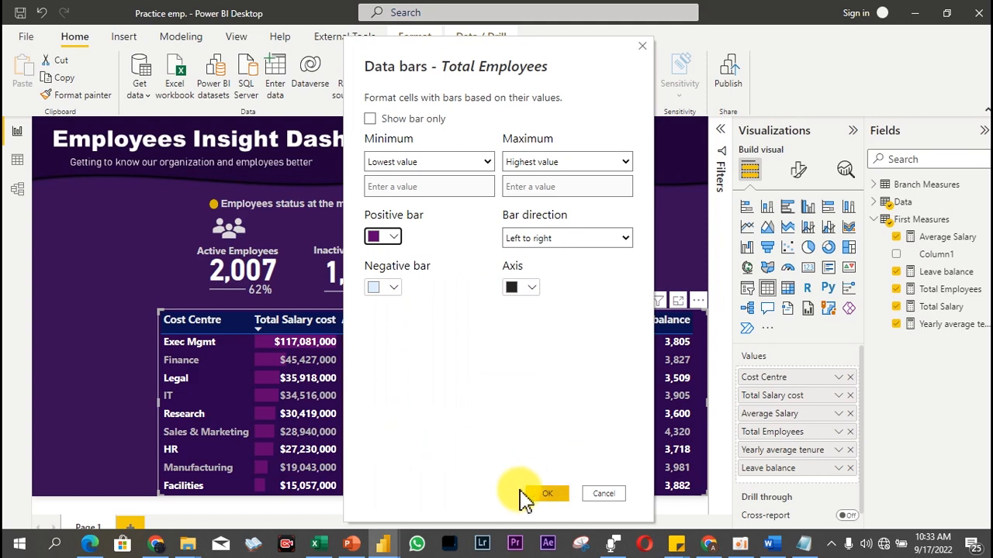
click(539, 497)
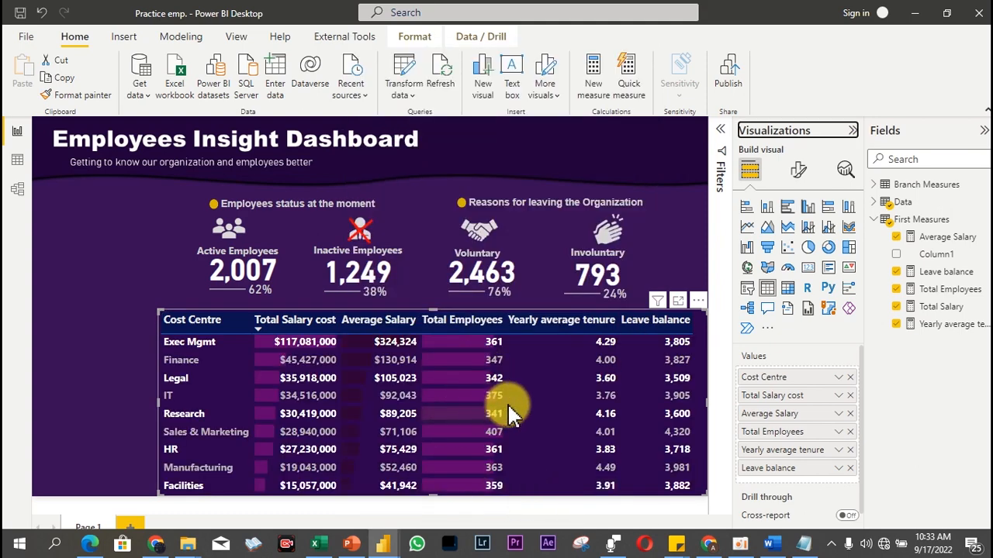
click(430, 337)
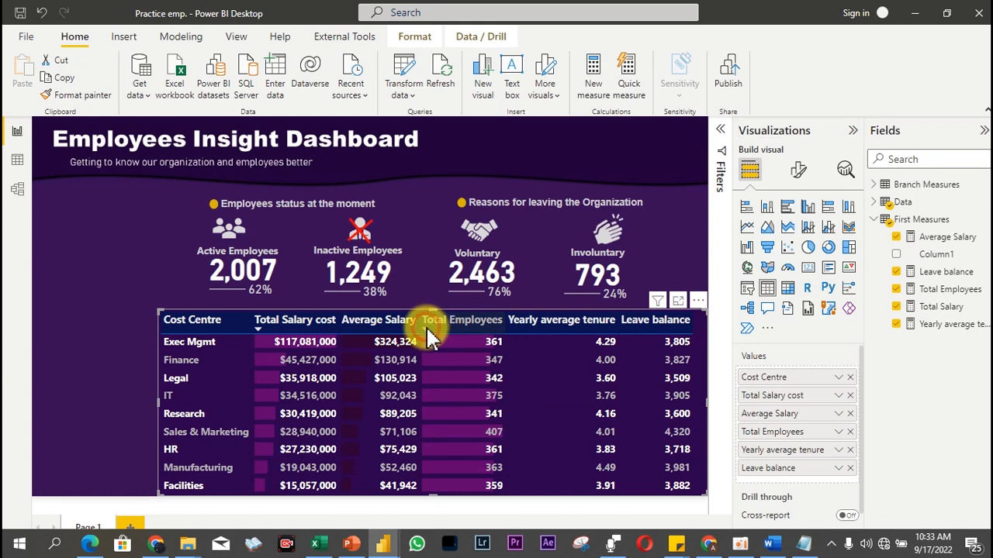
click(431, 334)
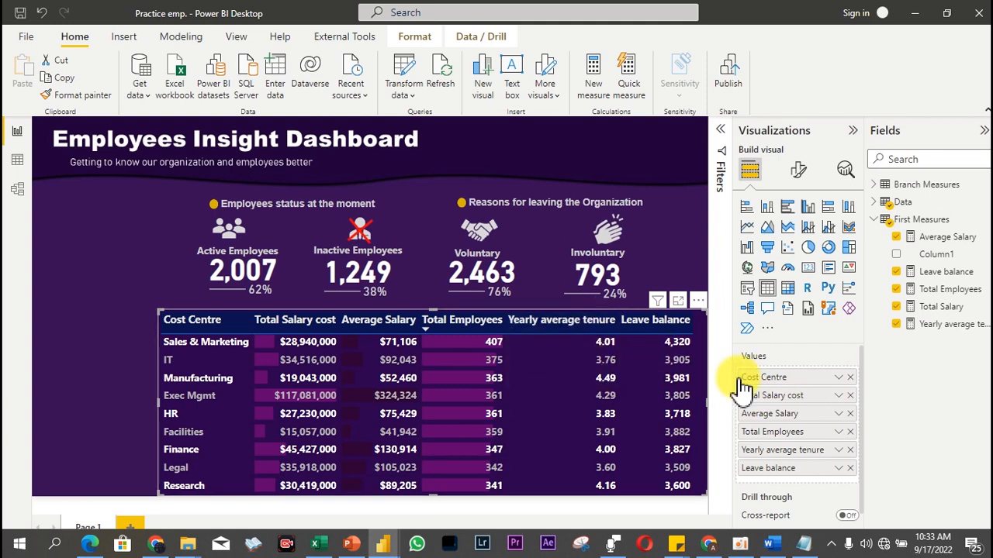
Step: Add data bars to the Yearly average tenure column with the dark purple #2E0134 as positive bar colour
click(837, 452)
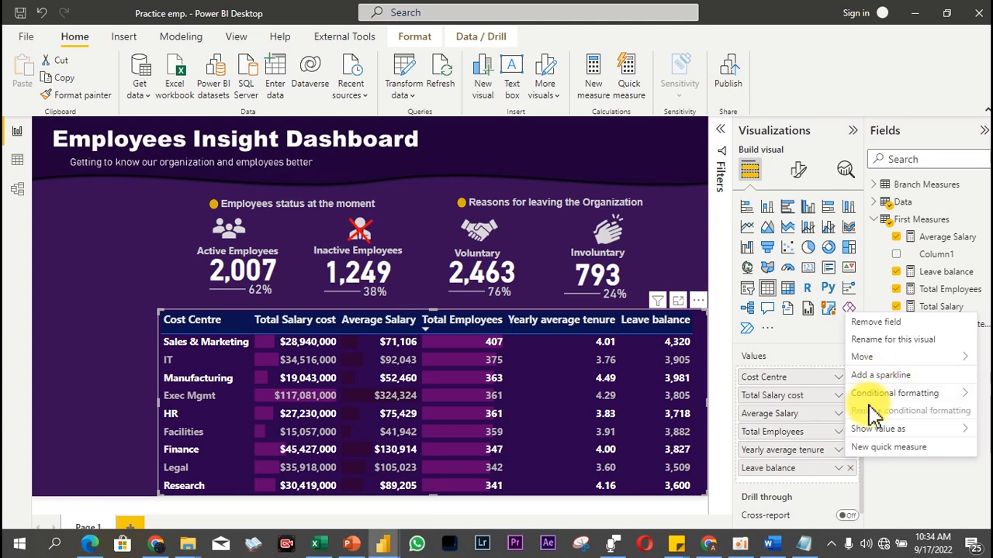
mouse_move(884, 393)
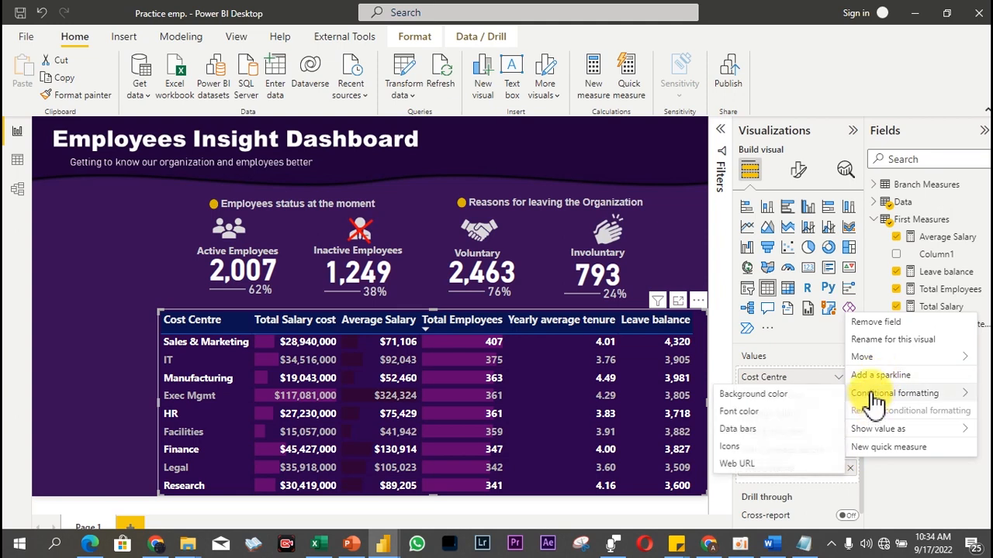
click(743, 434)
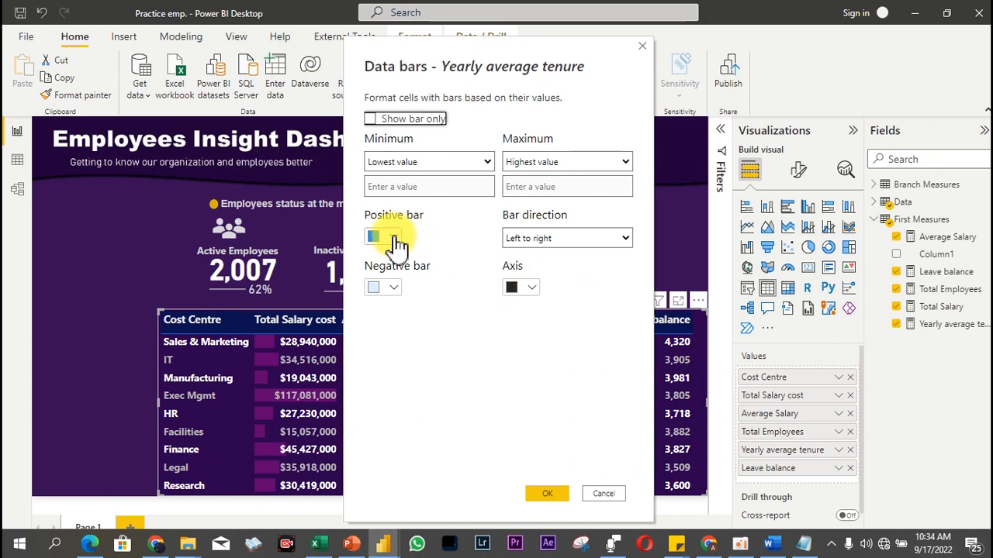
click(391, 237)
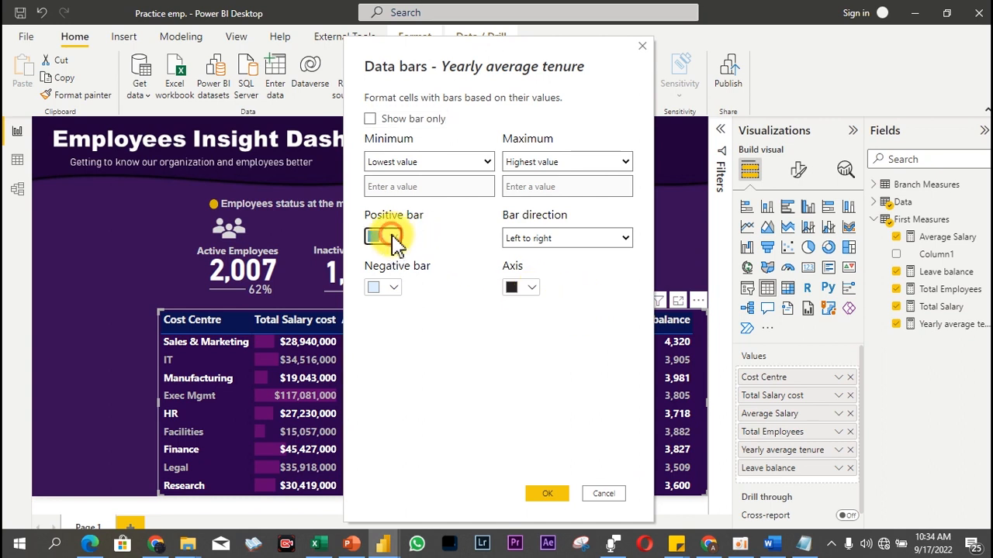
click(382, 442)
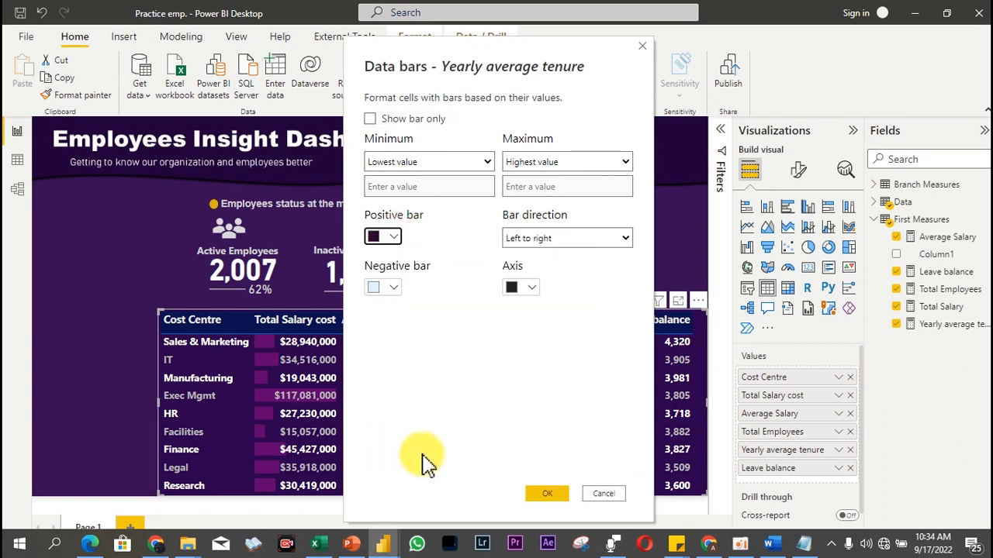
click(545, 493)
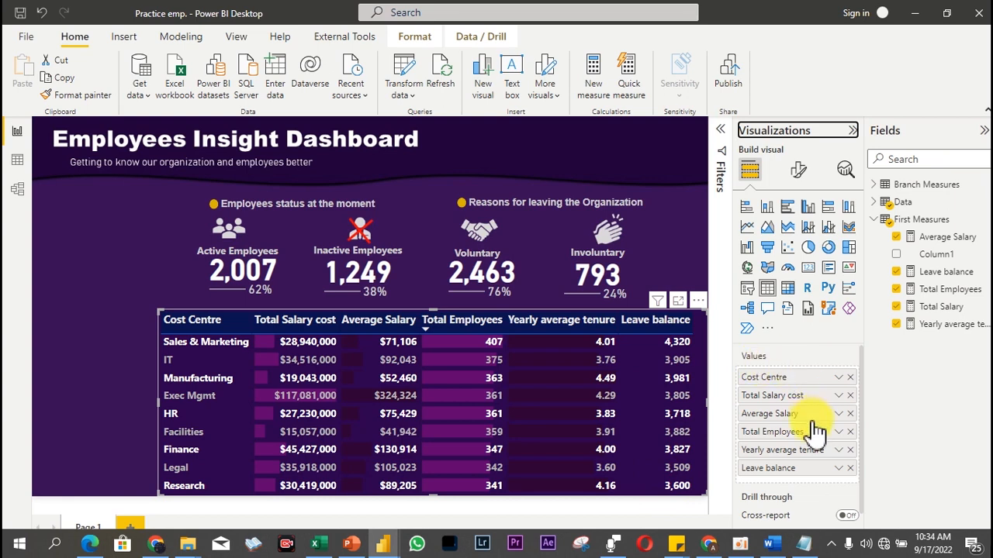
Step: Try conditional formatting icons on the Leave balance column in the black-red-yellow-green circle style, without the green 75 to 100 percent rule
click(838, 470)
mouse_move(876, 419)
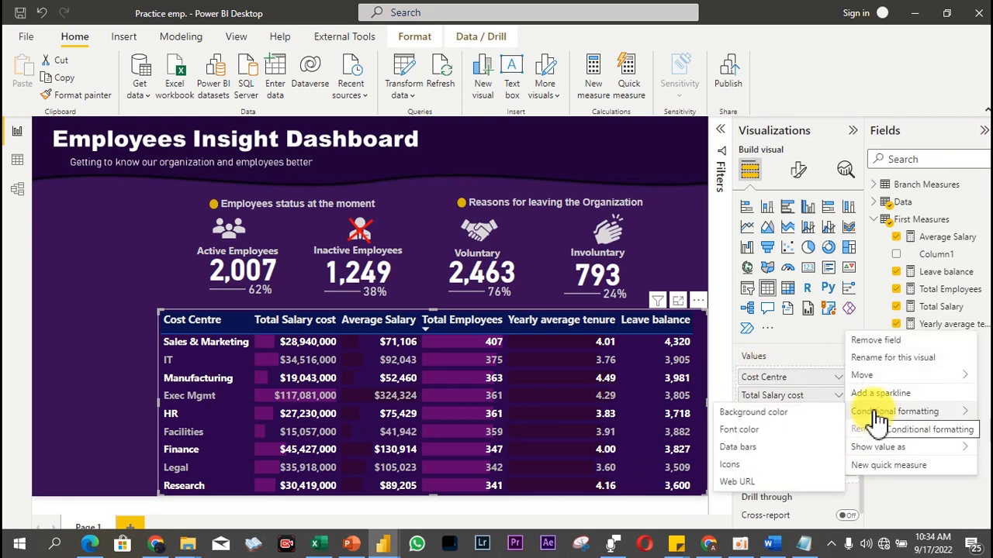
click(729, 465)
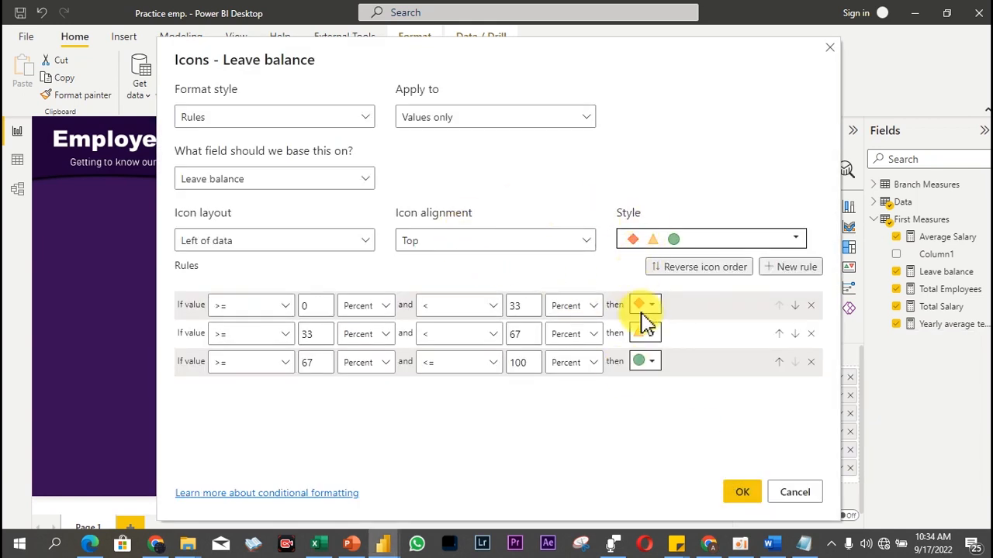
click(793, 239)
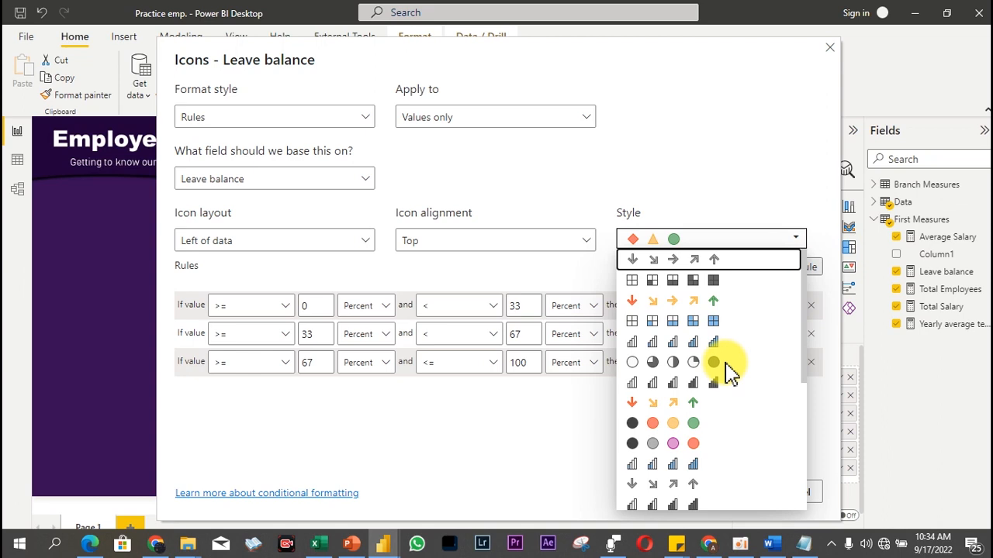
click(683, 425)
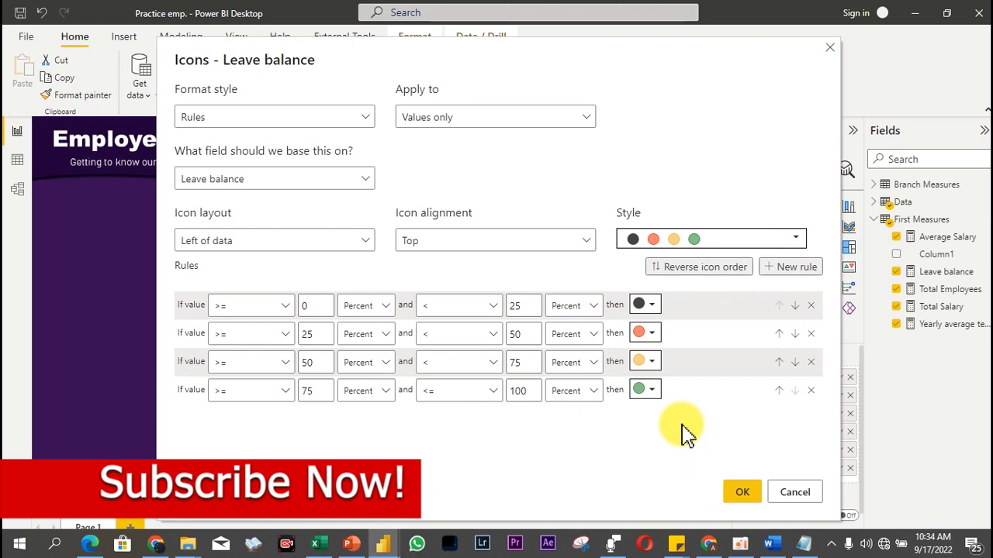
click(810, 390)
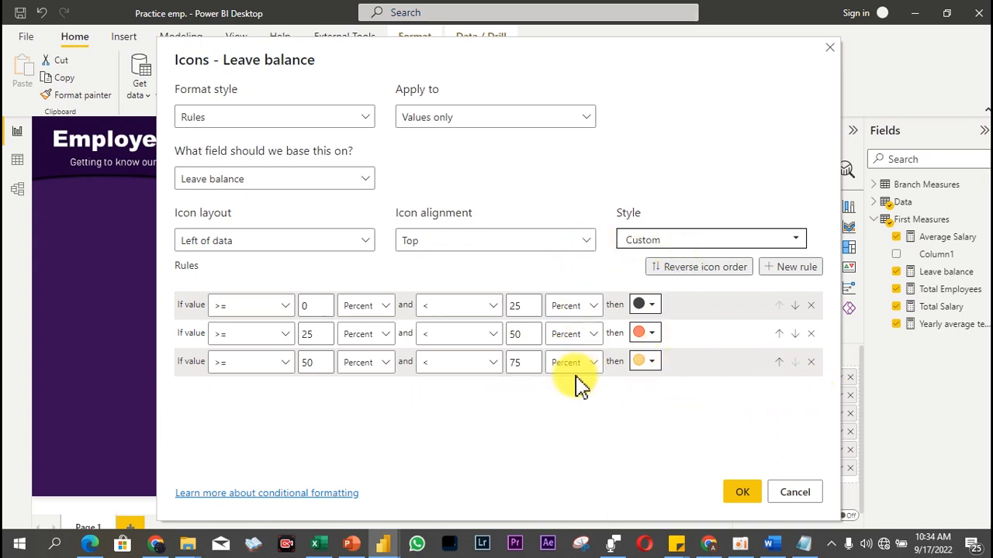
click(741, 492)
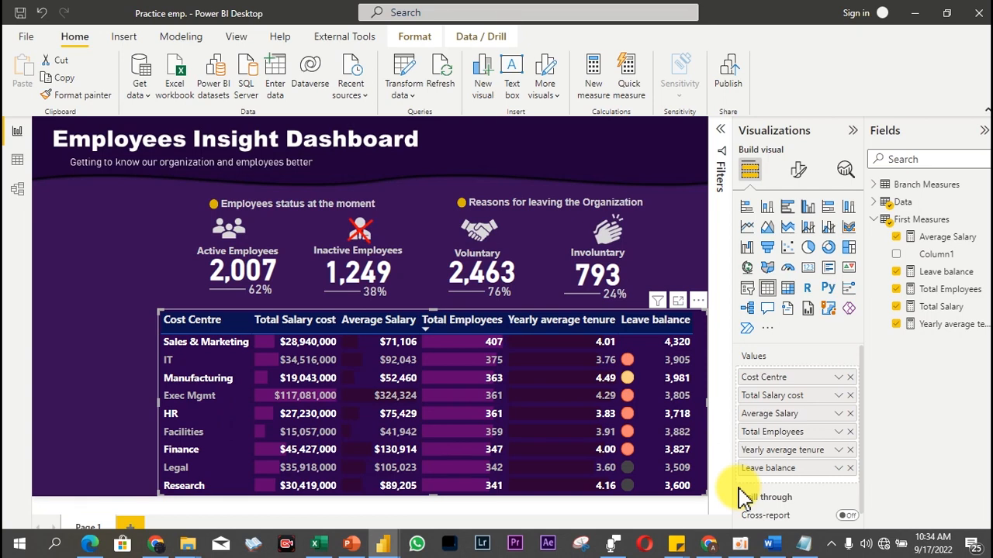
Step: Remove the icons conditional formatting from the Leave balance column
click(838, 469)
mouse_move(876, 429)
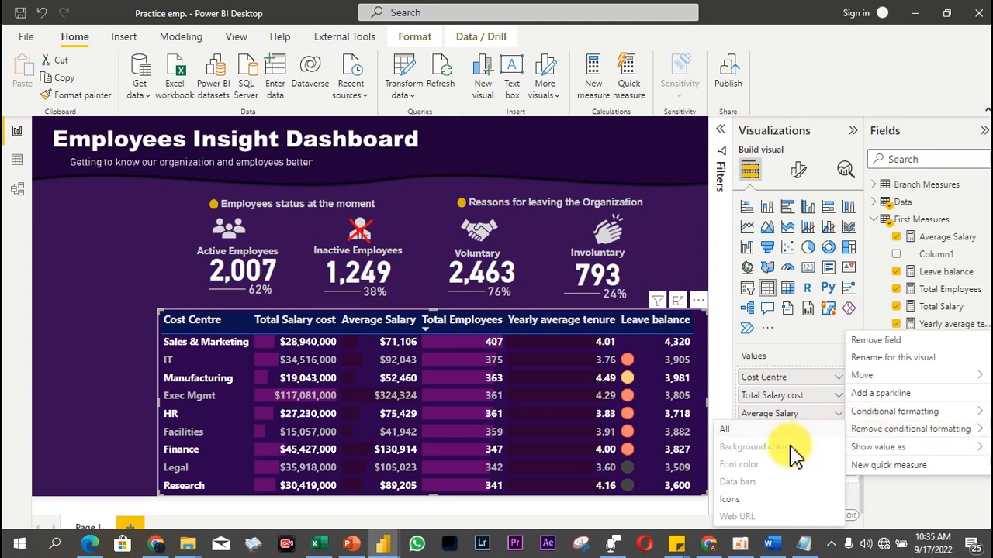
click(733, 501)
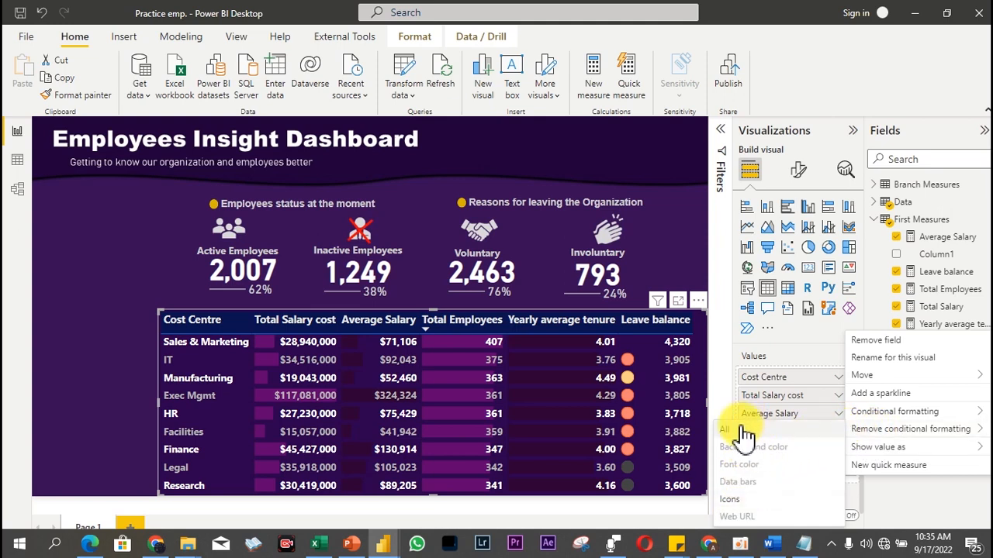
click(732, 501)
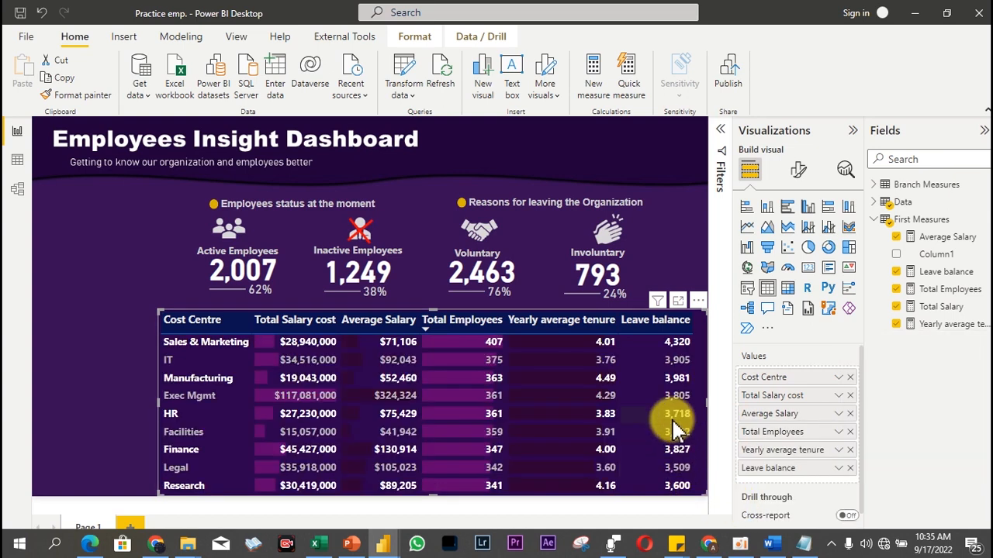
Step: Try Leave balance icons with the layout Right of data and the black-red-yellow-green circle style, deleting the green 75 to 100 percent rule
click(838, 469)
mouse_move(886, 415)
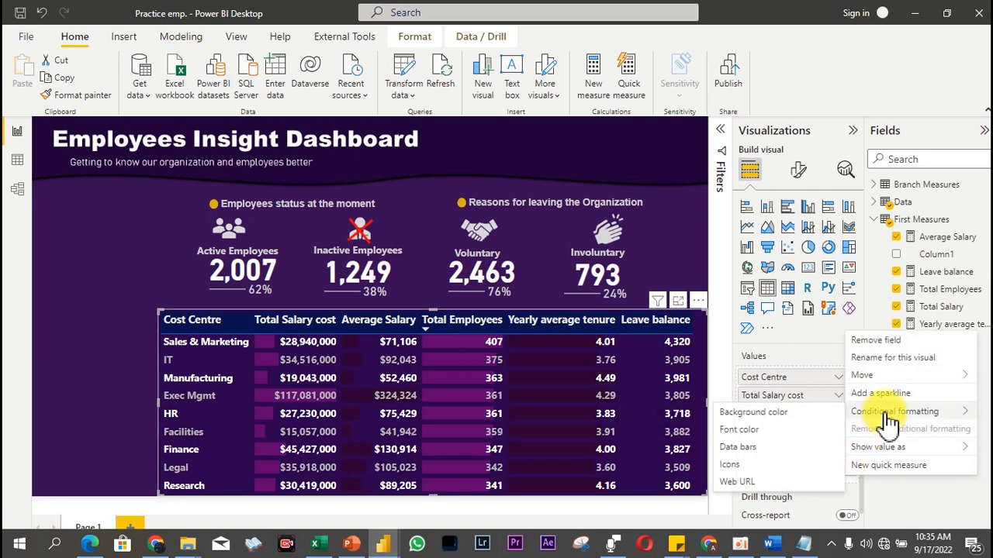
click(737, 467)
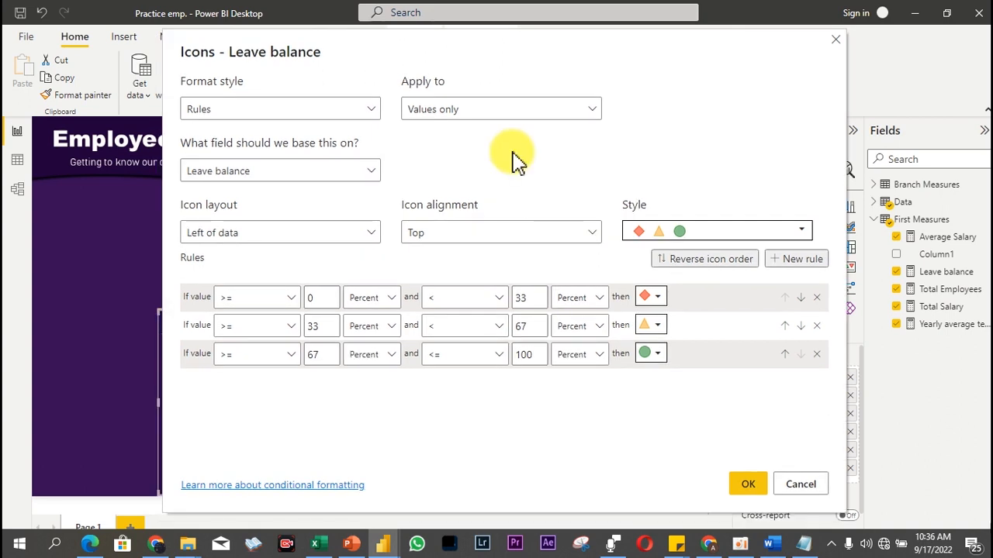
click(369, 236)
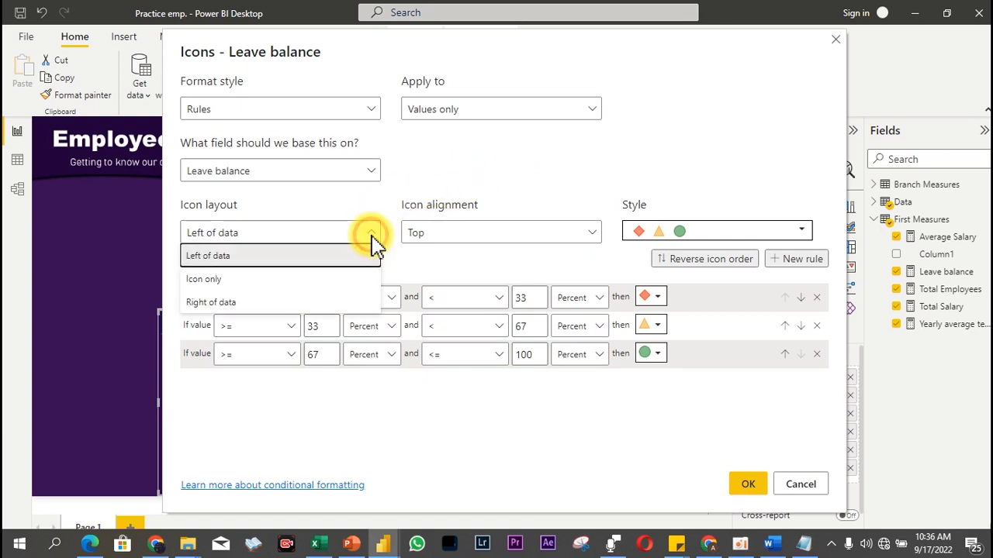
click(223, 304)
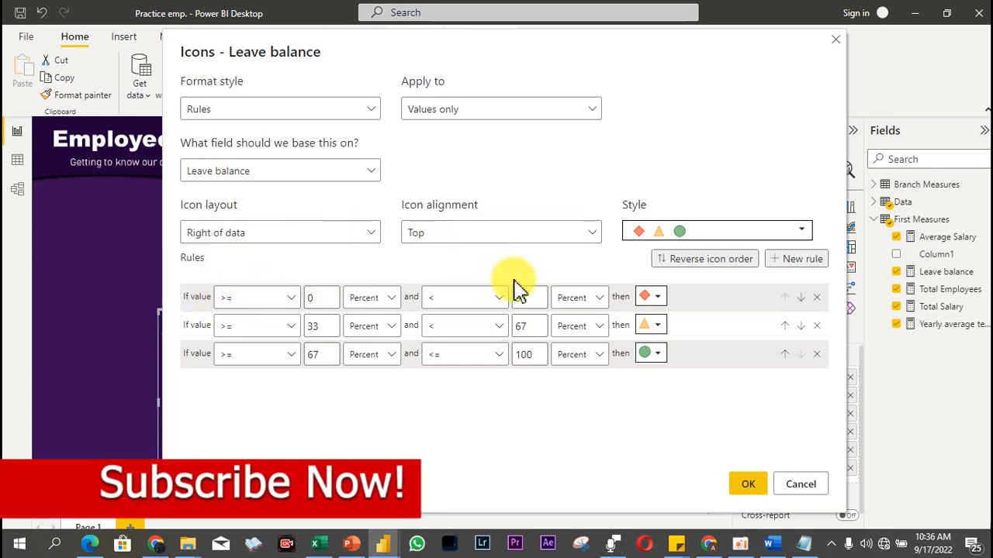
click(721, 234)
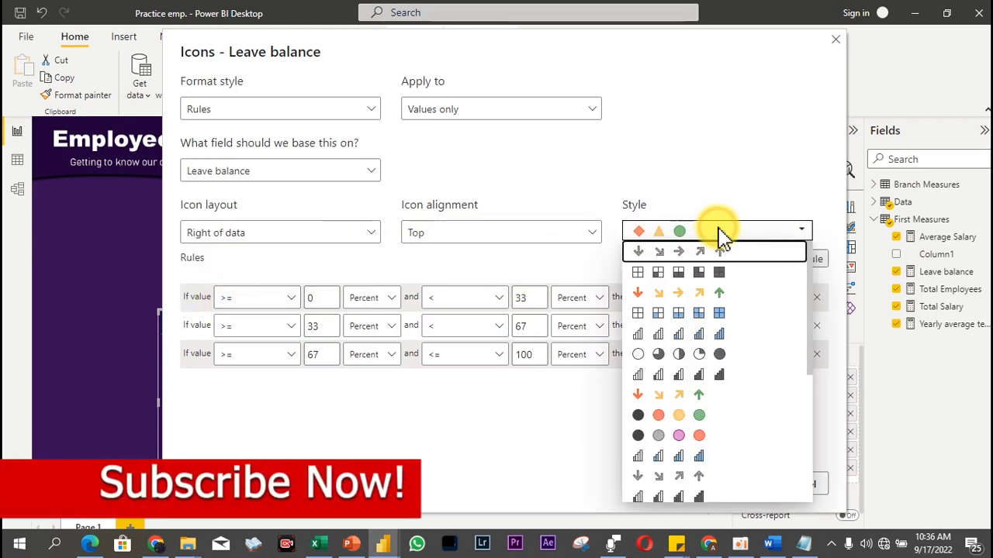
click(690, 417)
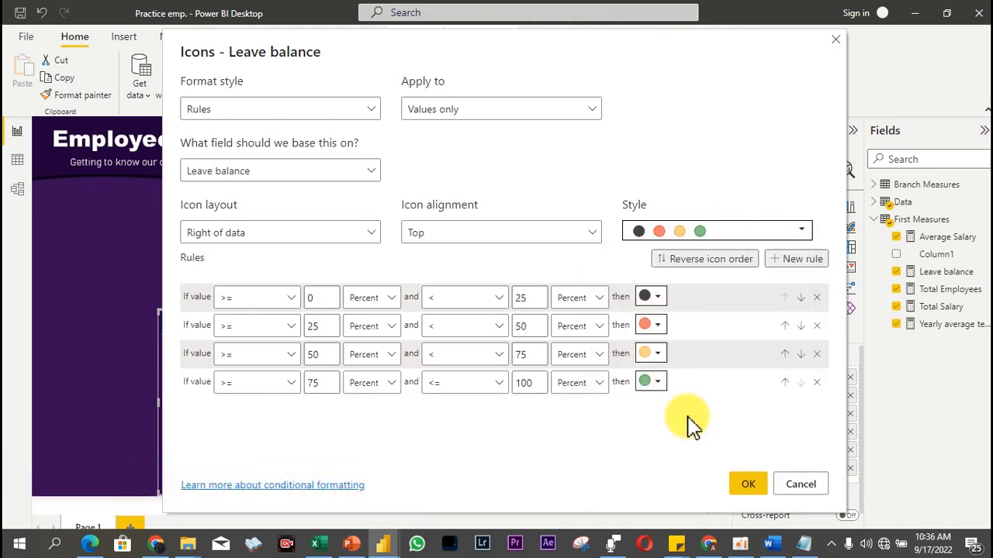
click(816, 382)
click(654, 351)
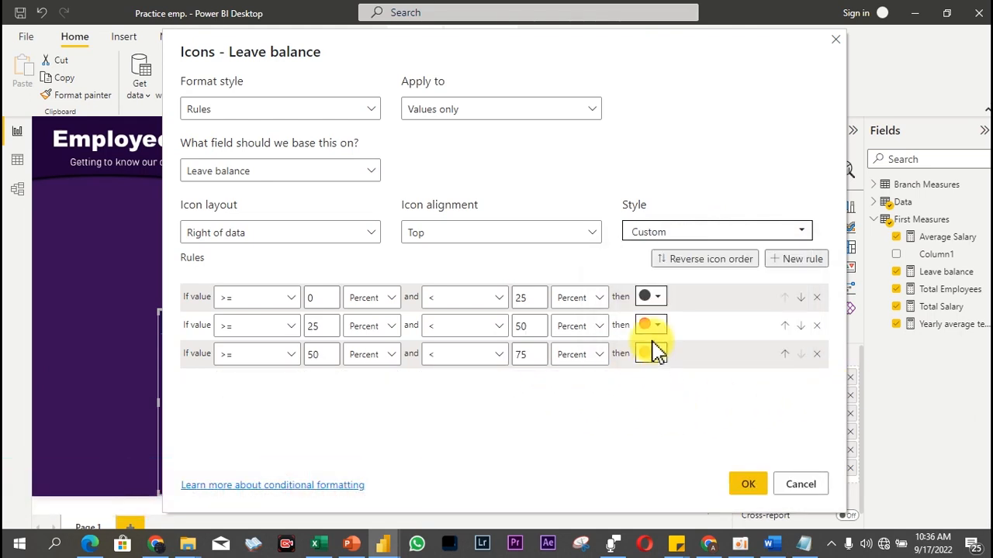
click(749, 489)
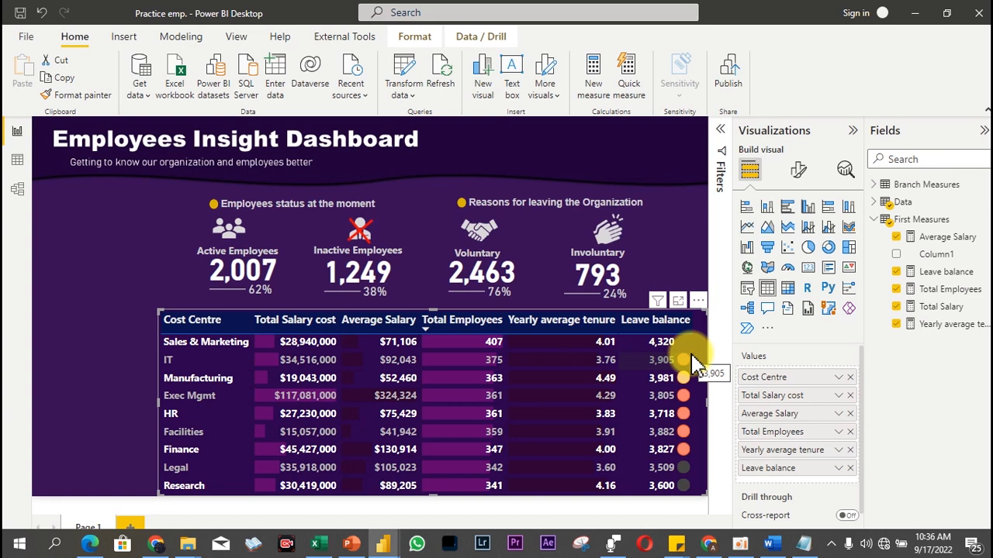
Step: Clear the Right of data circle icons from the Leave balance column
click(838, 469)
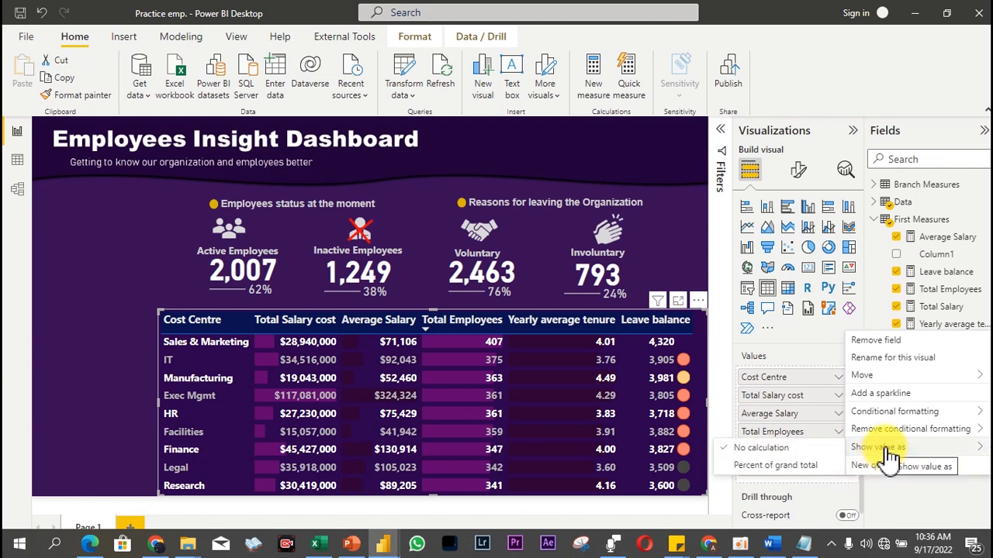
mouse_move(892, 442)
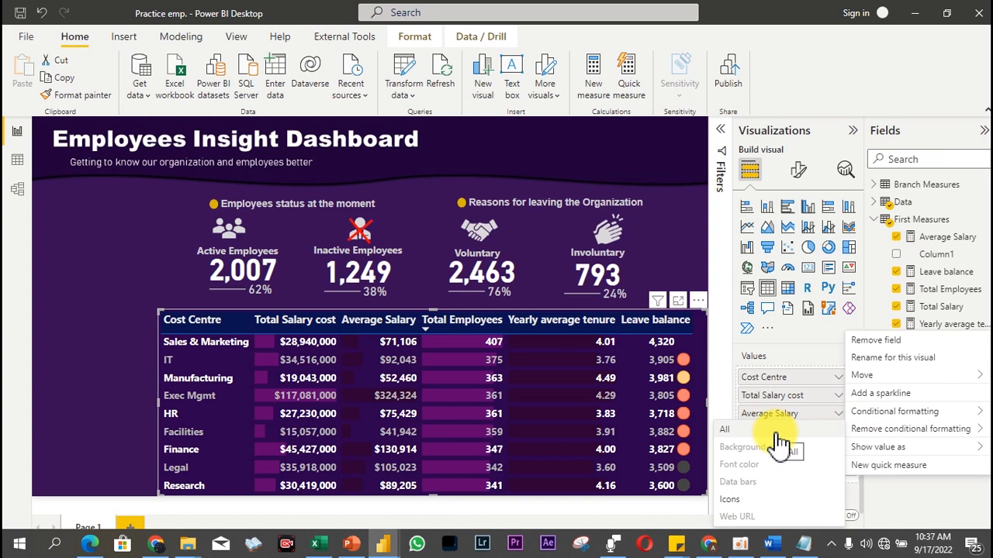
click(741, 503)
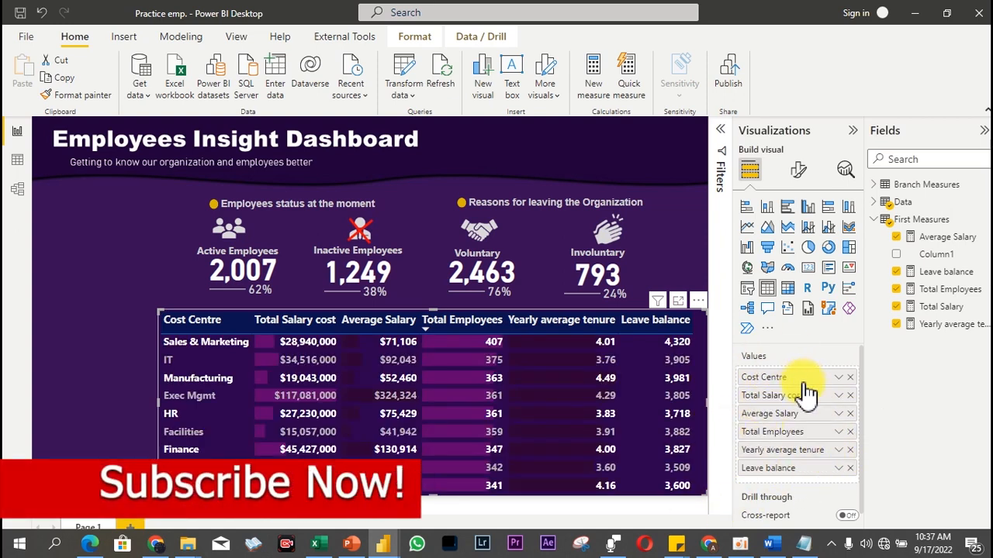
Step: Add conditional formatting icons to the Leave balance column with the layout Right of data, keeping the default red diamond, yellow triangle and green circle rules
click(817, 466)
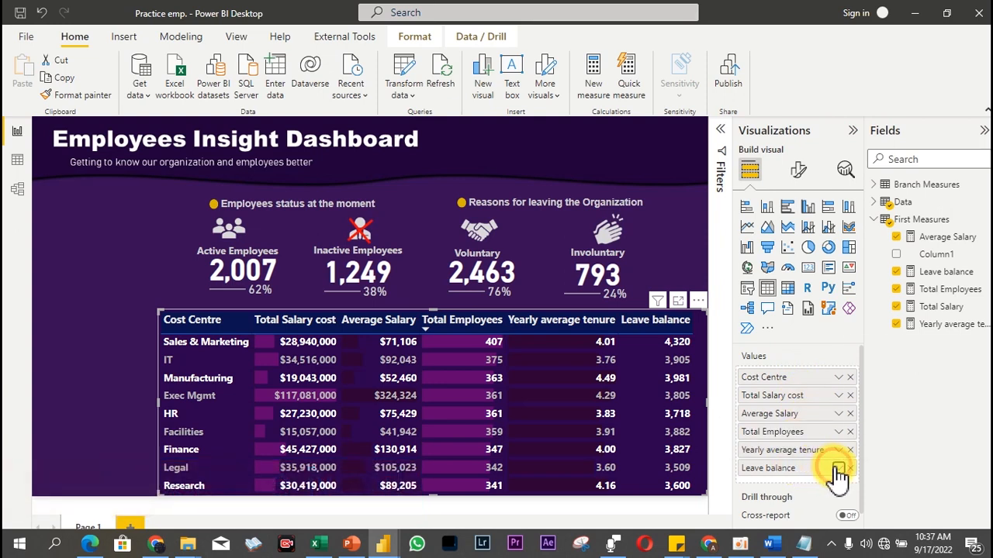
click(839, 471)
mouse_move(875, 421)
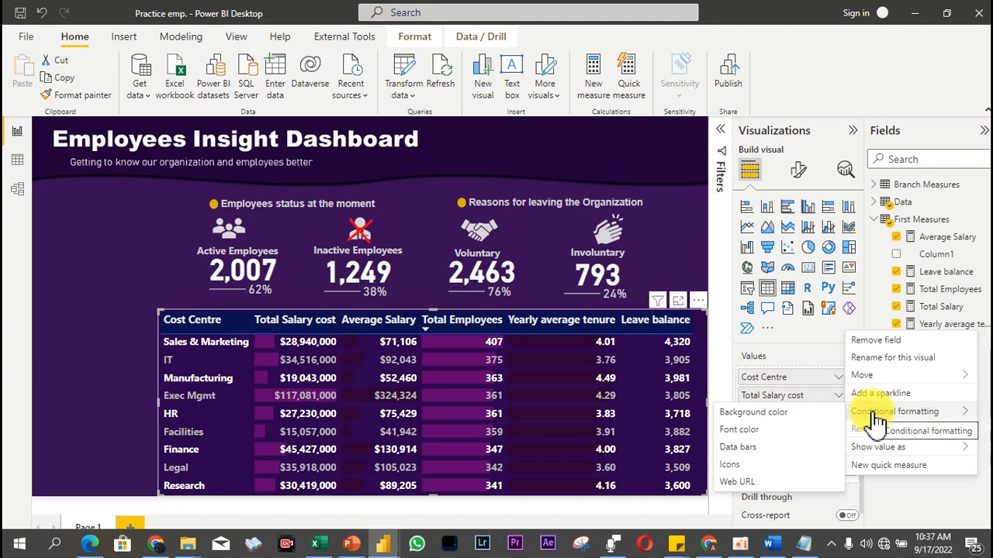
click(733, 466)
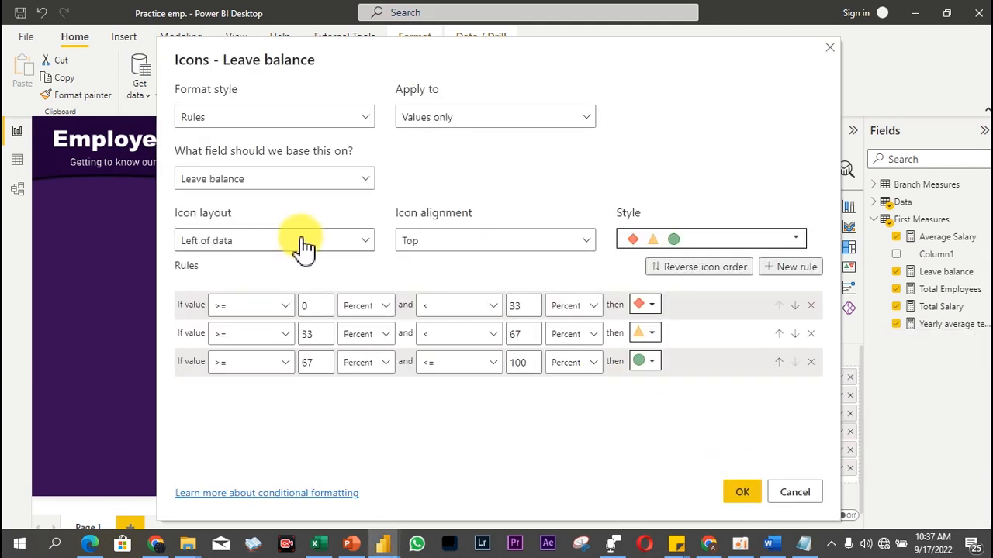
click(358, 242)
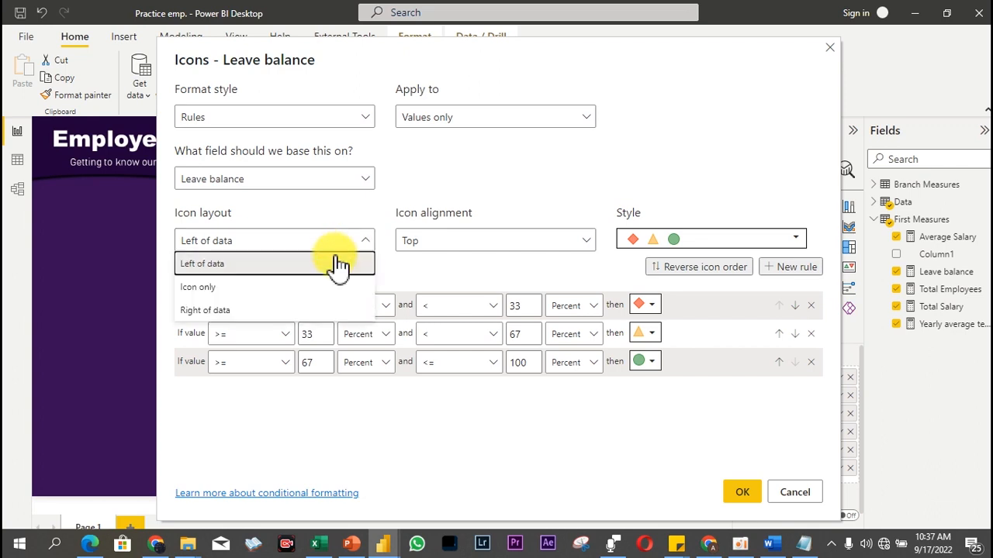
click(258, 314)
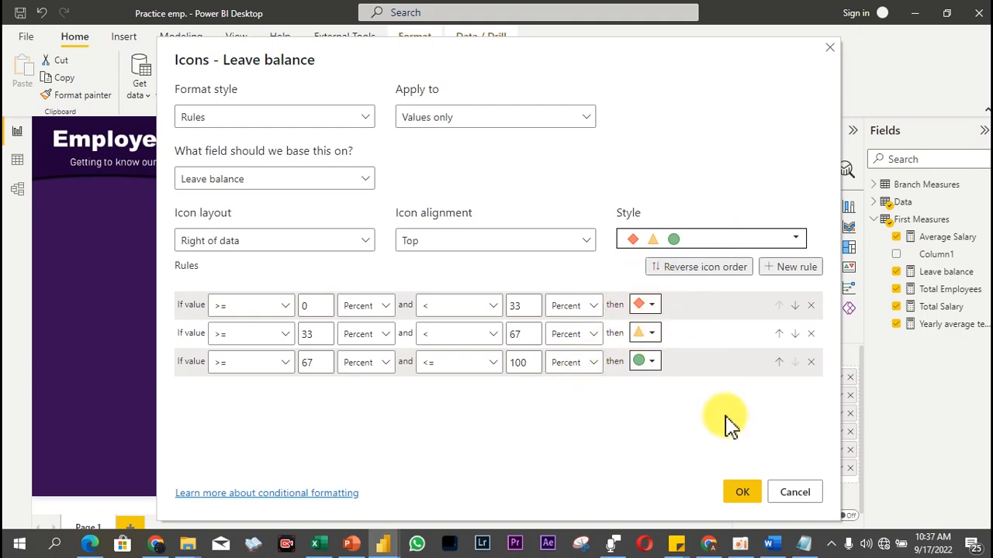
click(744, 497)
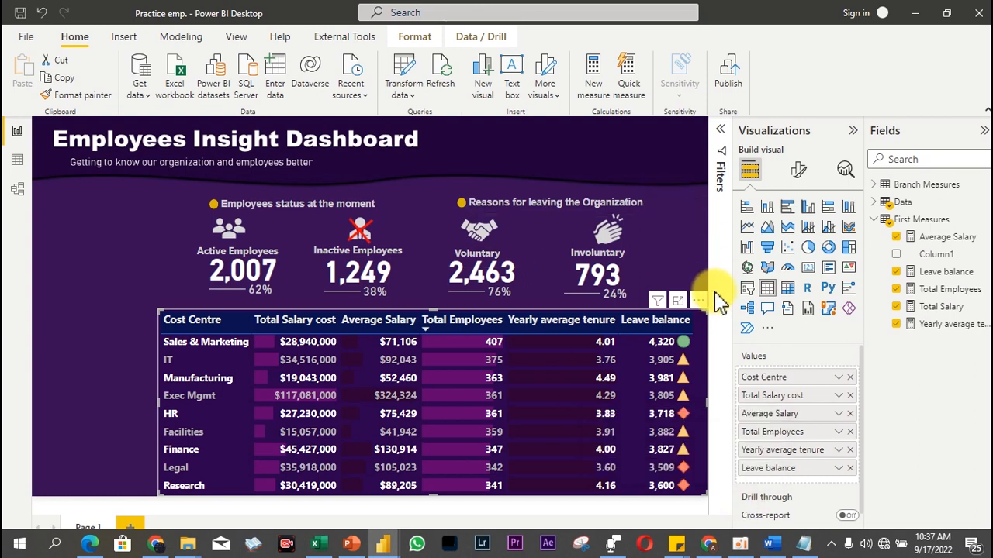
Step: Sort the cost centre table by Leave balance in descending order, and re-sort it by Total Salary cost in descending order
click(626, 326)
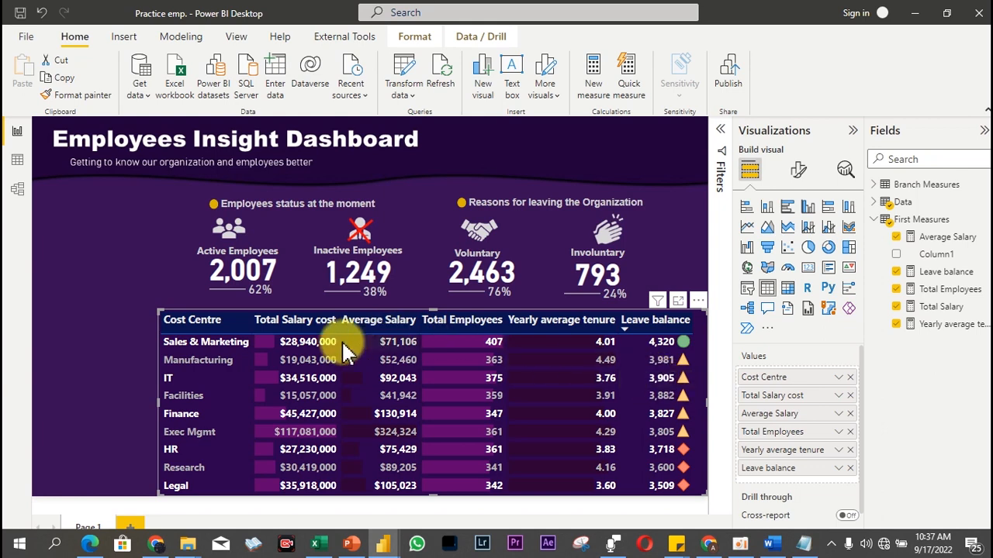
click(132, 244)
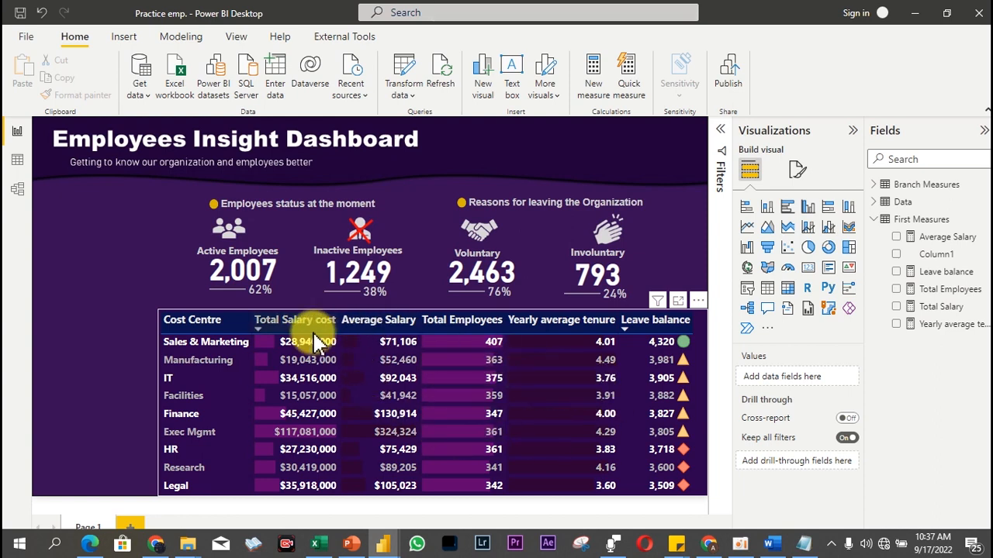
click(261, 341)
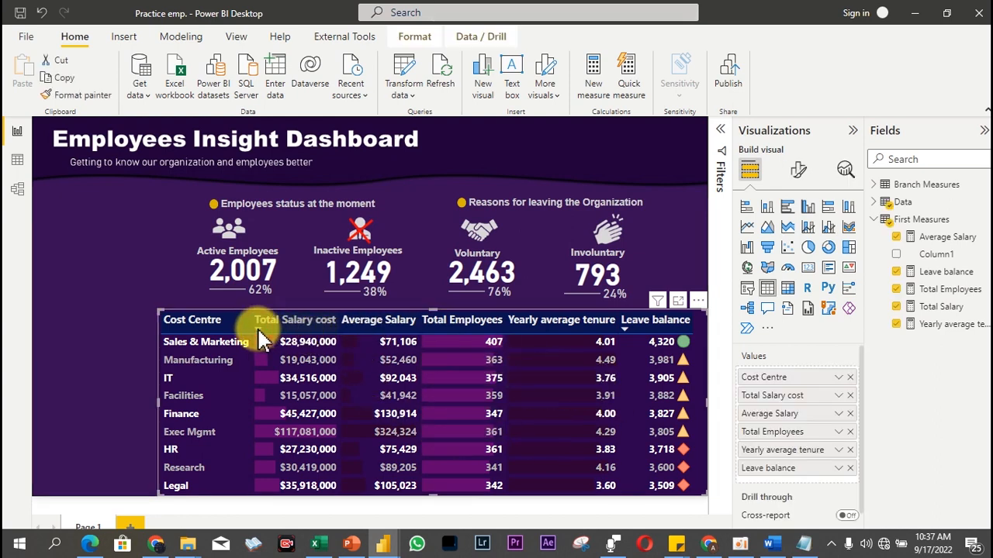
click(262, 324)
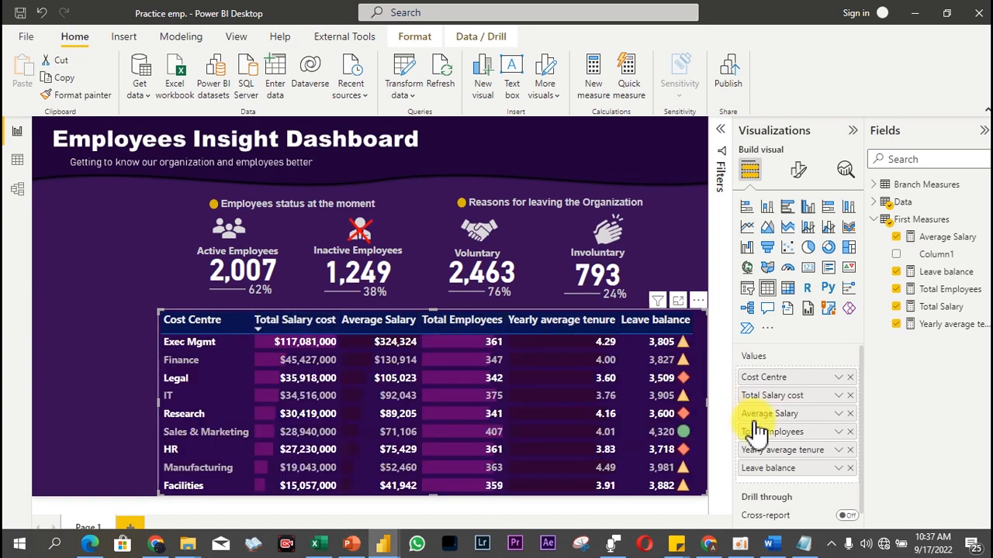